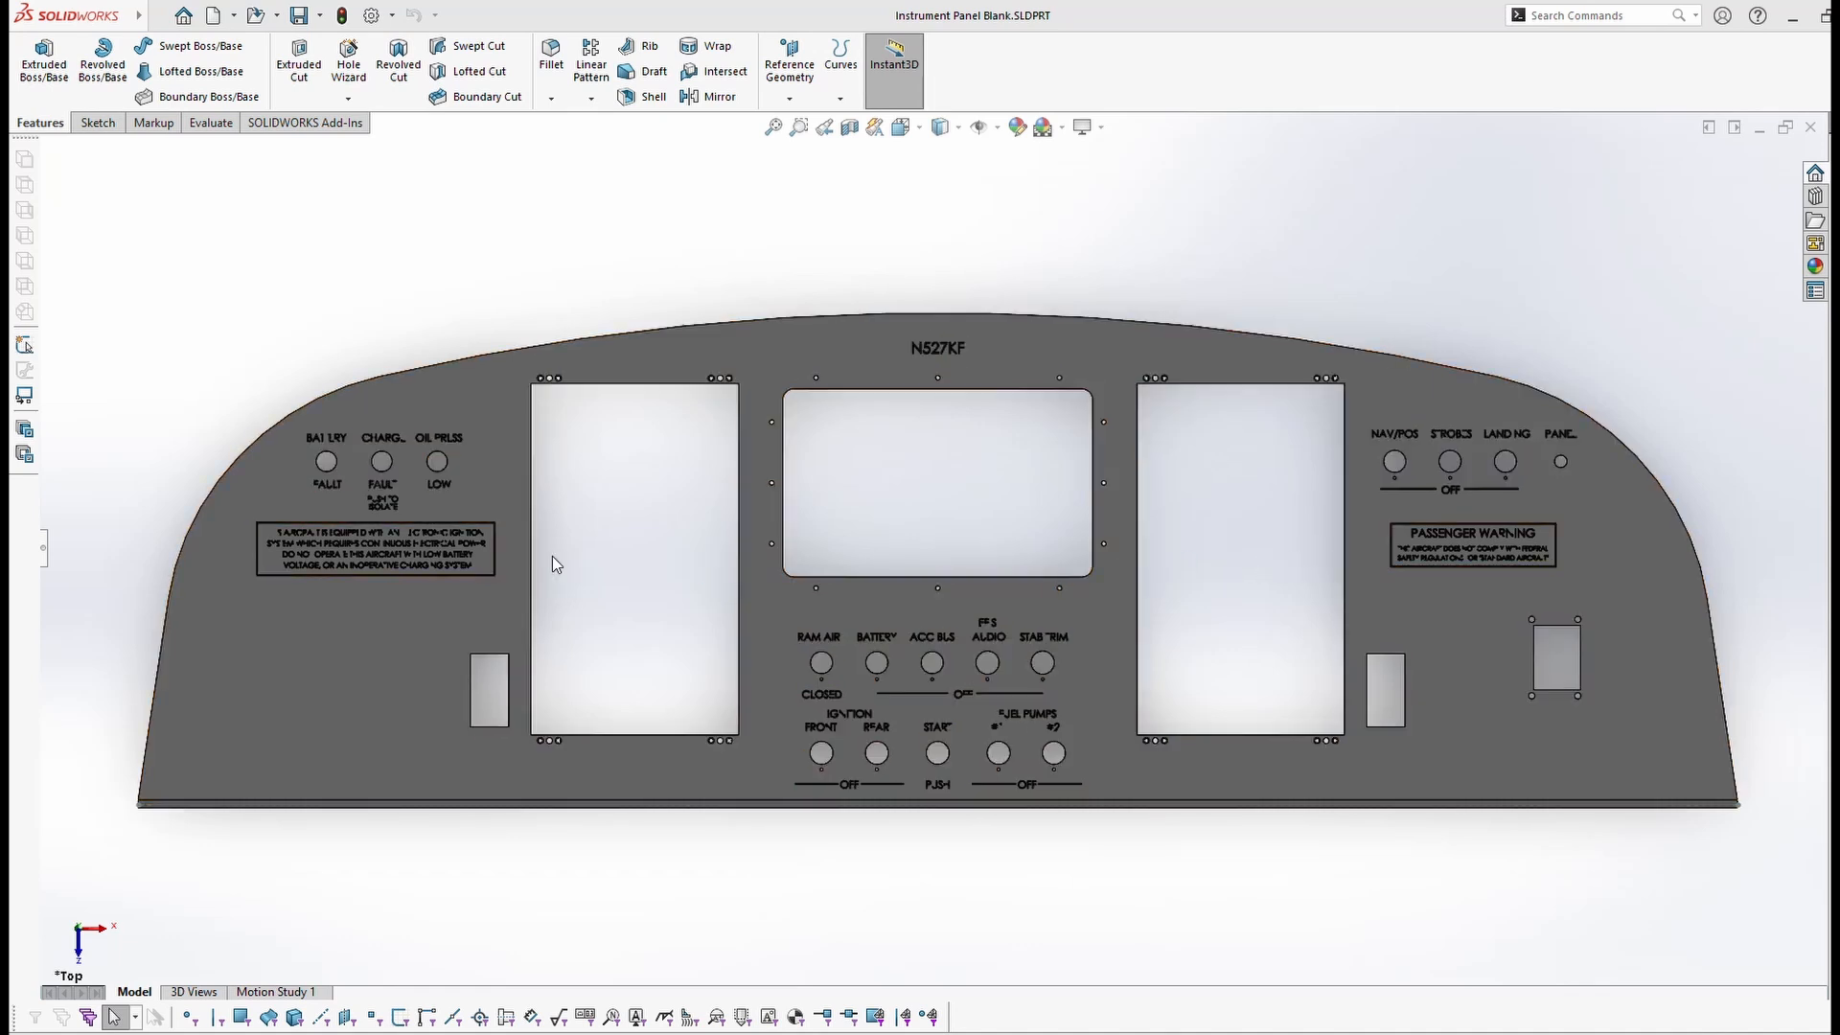
Step: Zoom and orbit the instrument panel into an angled 3-D view
{"action": "scroll", "coordinate": [404, 545], "scroll_direction": "up", "scroll_amount": 3}
{"action": "scroll", "coordinate": [408, 549], "scroll_direction": "down", "scroll_amount": 1}
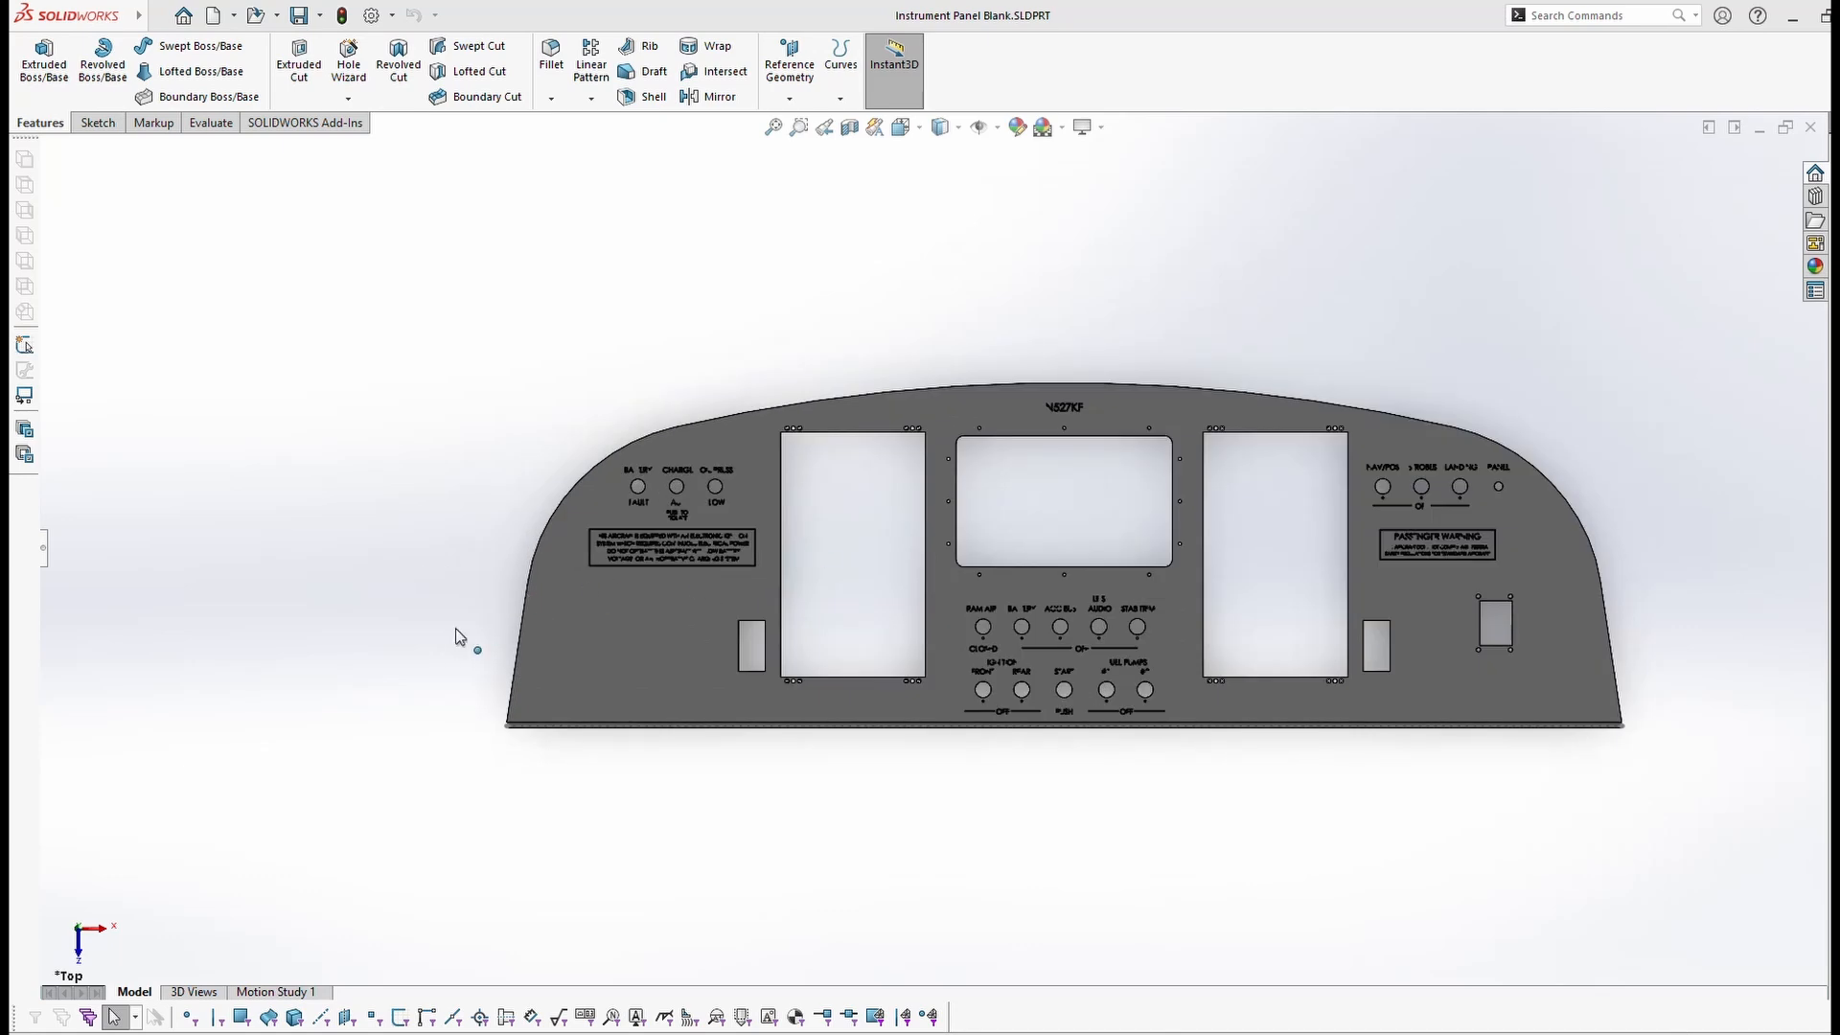
{"action": "scroll", "coordinate": [748, 543], "scroll_direction": "down", "scroll_amount": 5}
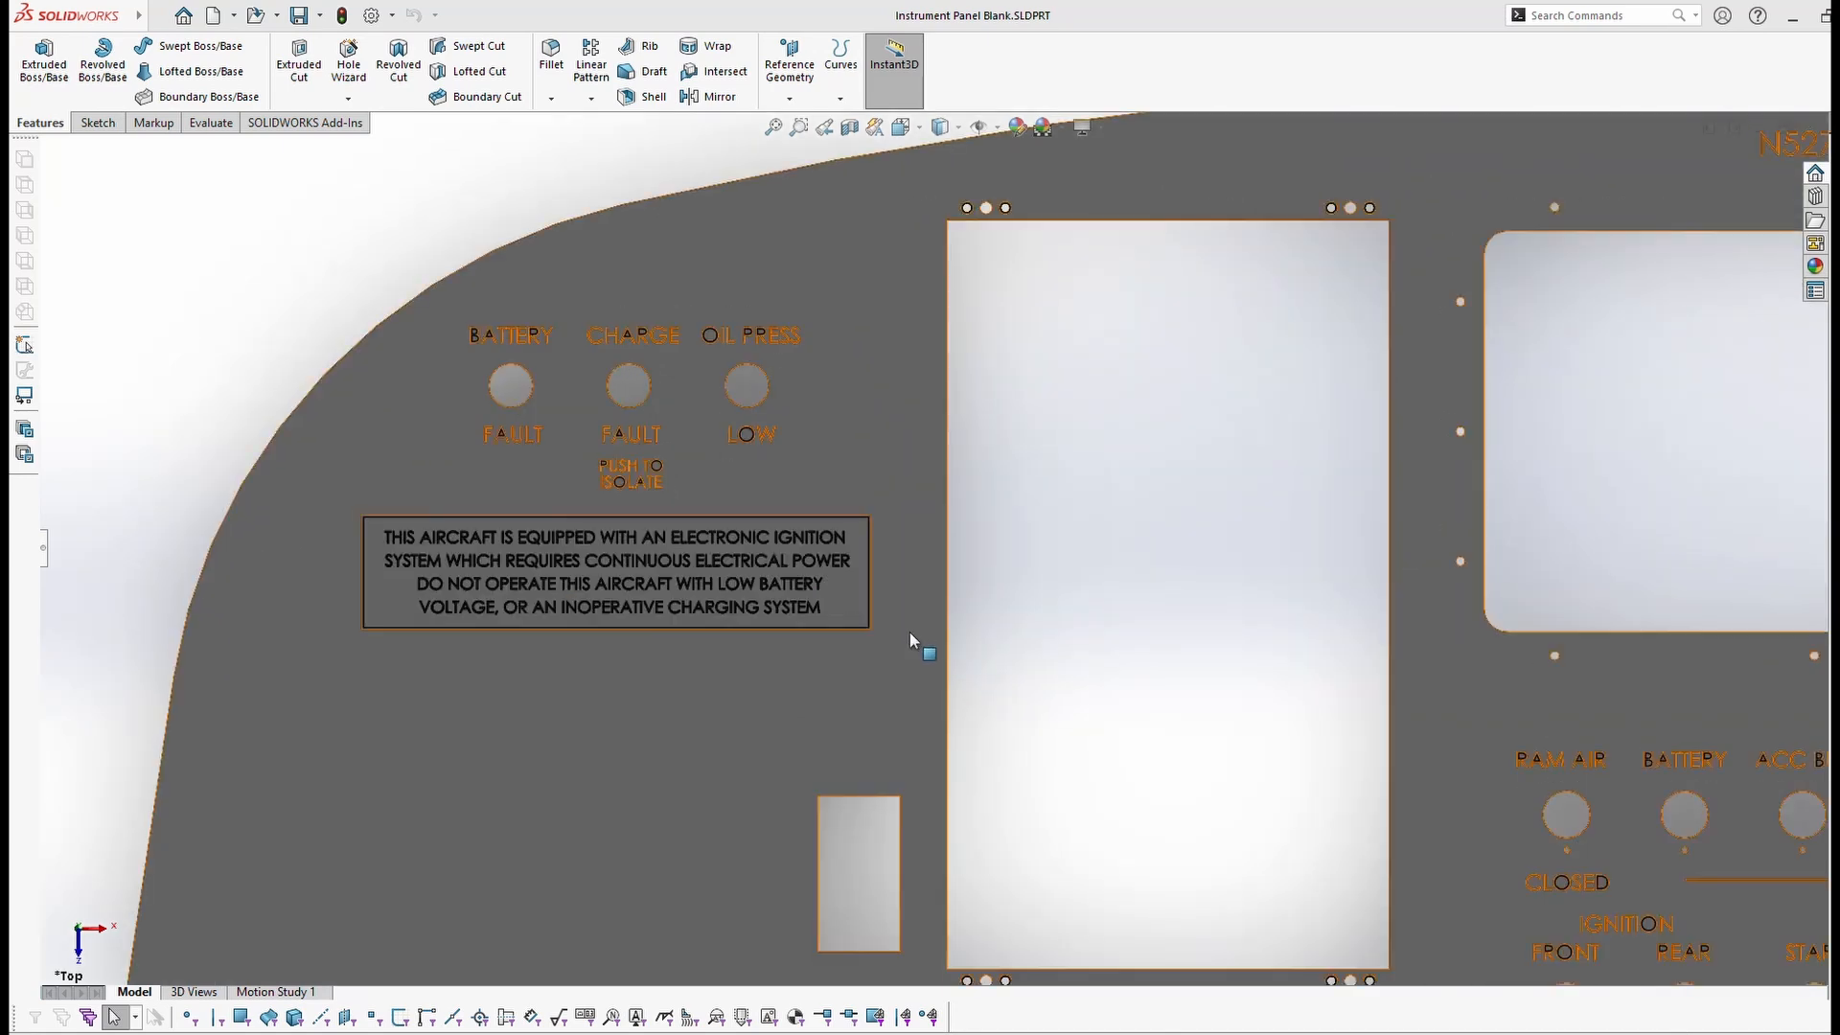
{"action": "scroll", "coordinate": [1452, 728], "scroll_direction": "up", "scroll_amount": 2}
{"action": "scroll", "coordinate": [1057, 614], "scroll_direction": "down", "scroll_amount": 2}
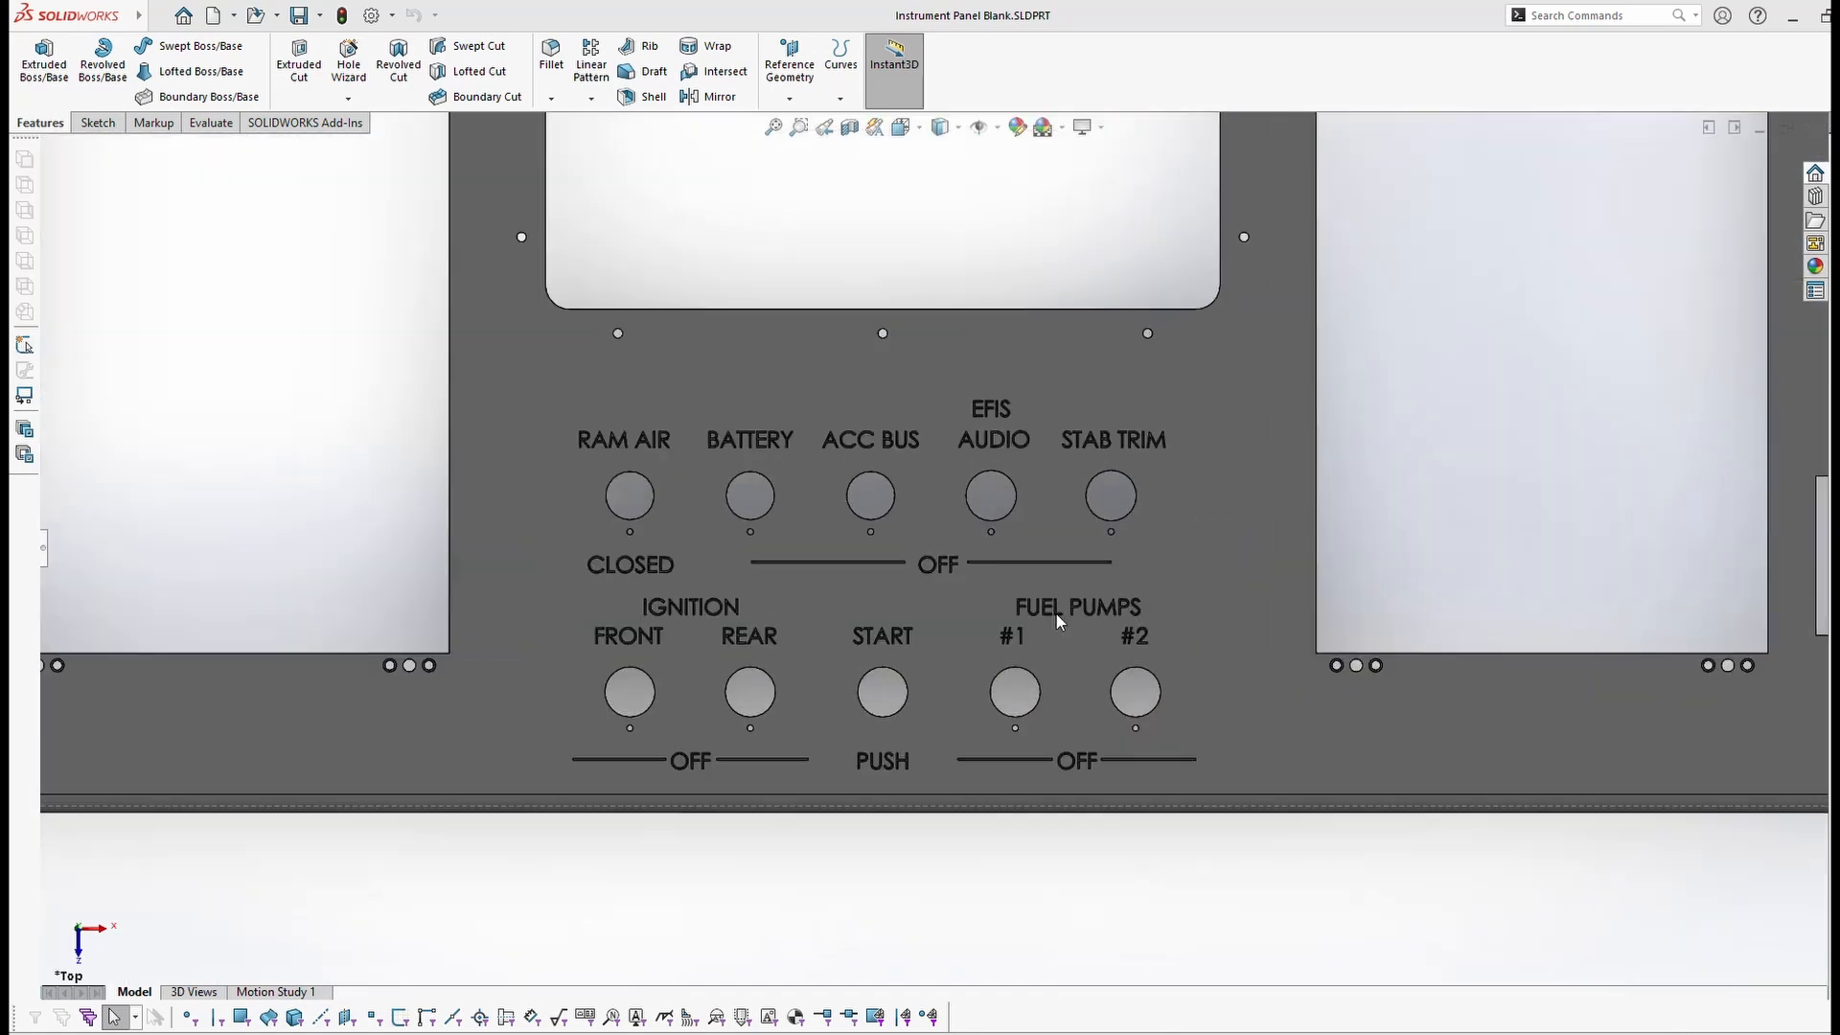
{"action": "scroll", "coordinate": [465, 374], "scroll_direction": "up", "scroll_amount": 3}
{"action": "scroll", "coordinate": [435, 406], "scroll_direction": "down", "scroll_amount": 4}
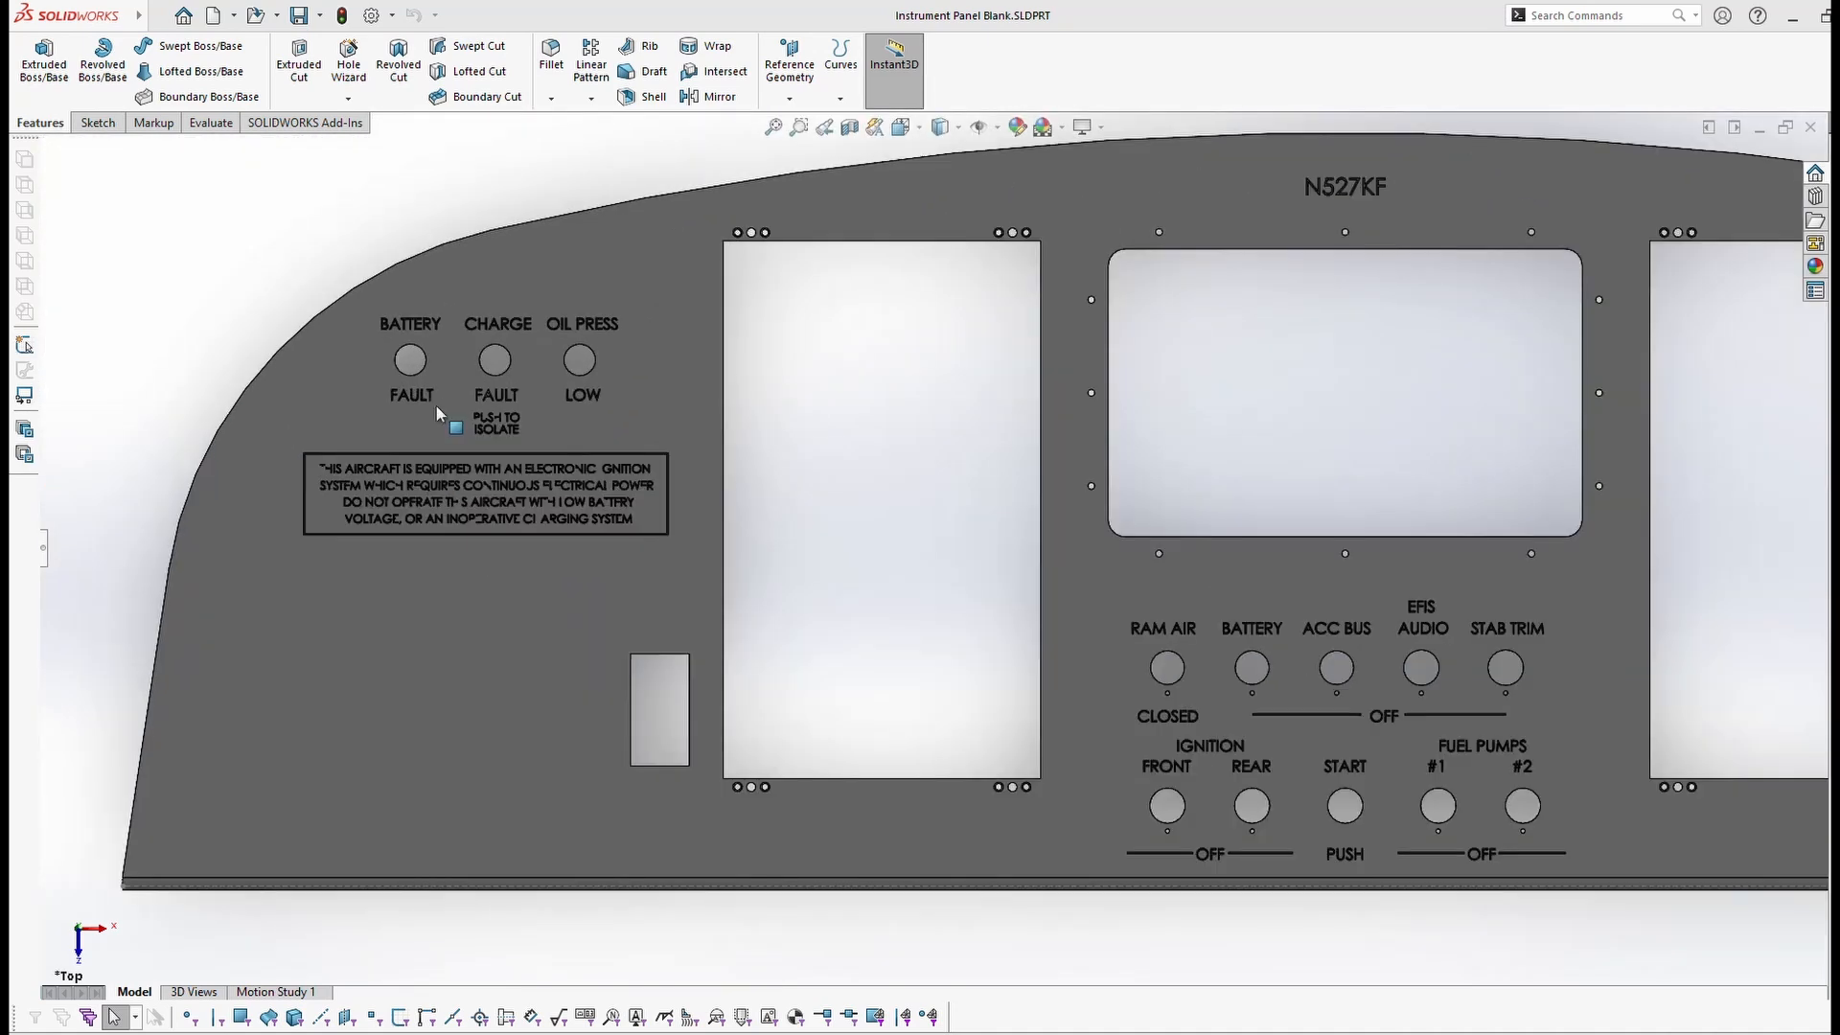
{"action": "scroll", "coordinate": [415, 484], "scroll_direction": "down", "scroll_amount": 1}
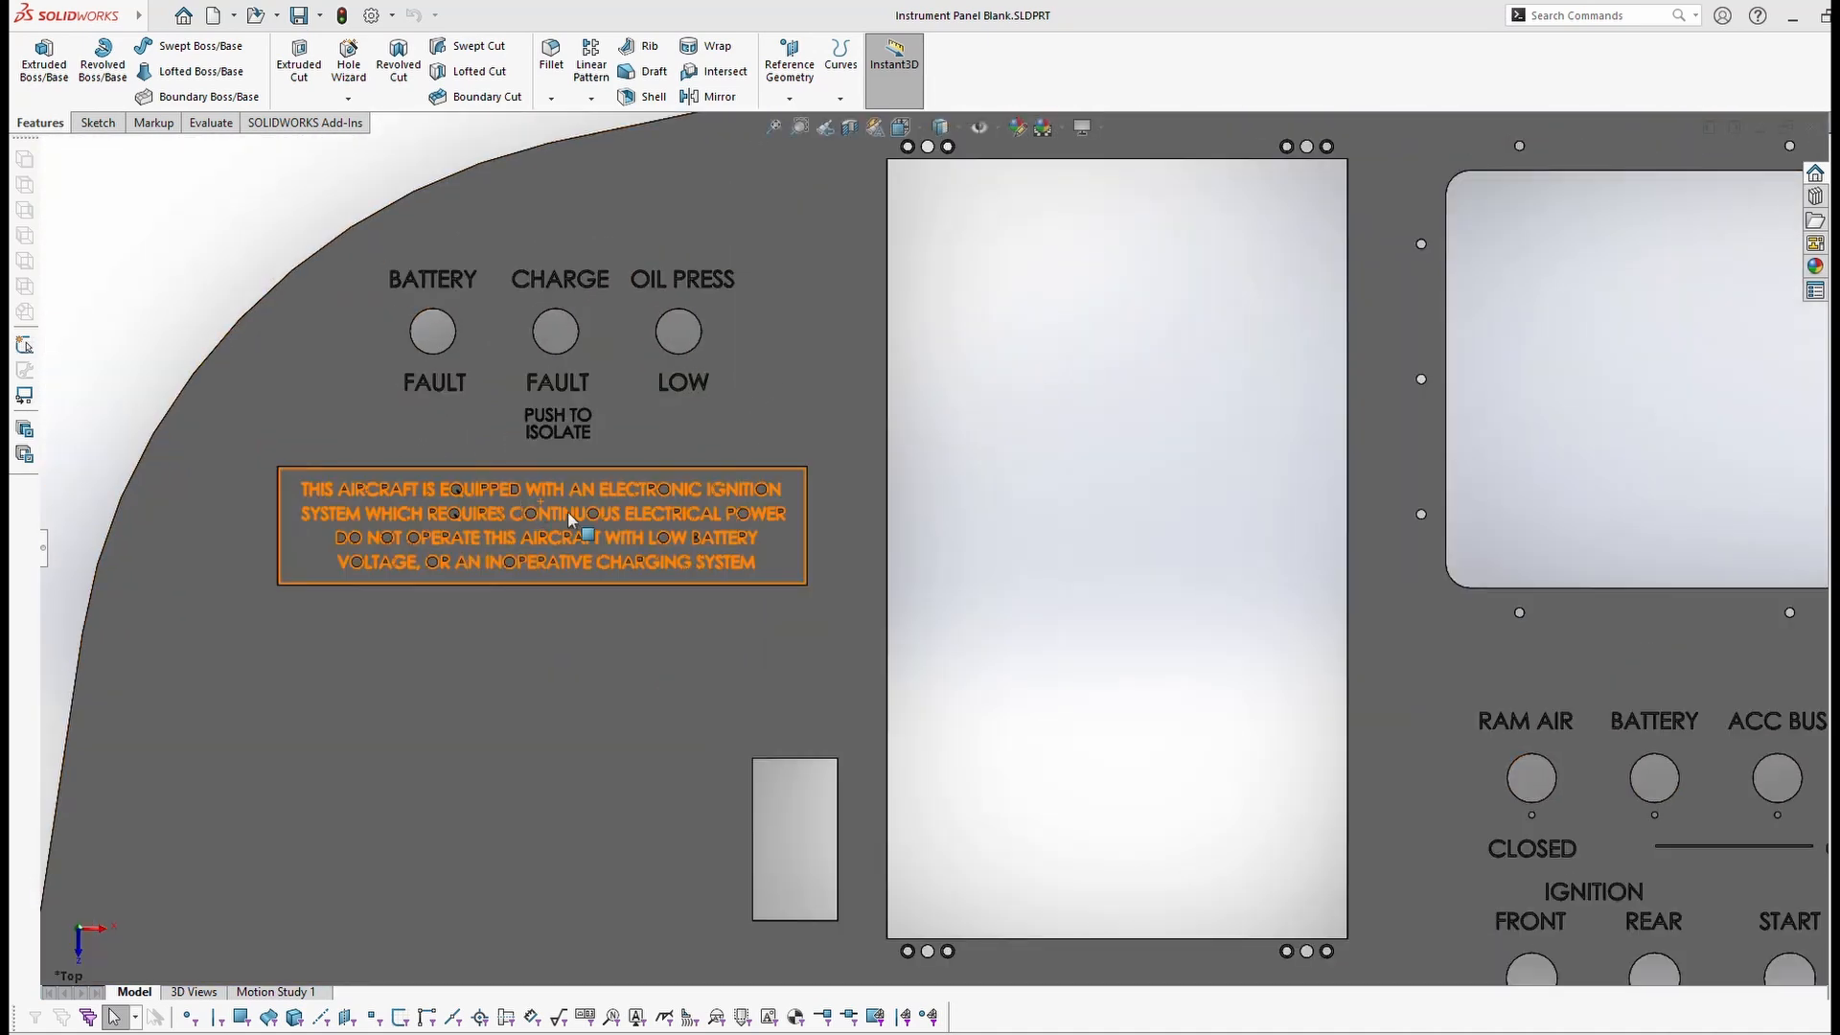
{"action": "scroll", "coordinate": [1069, 523], "scroll_direction": "up", "scroll_amount": 4}
{"action": "middle_click_drag", "start_coordinate": [1125, 635], "coordinate": [1092, 657]}
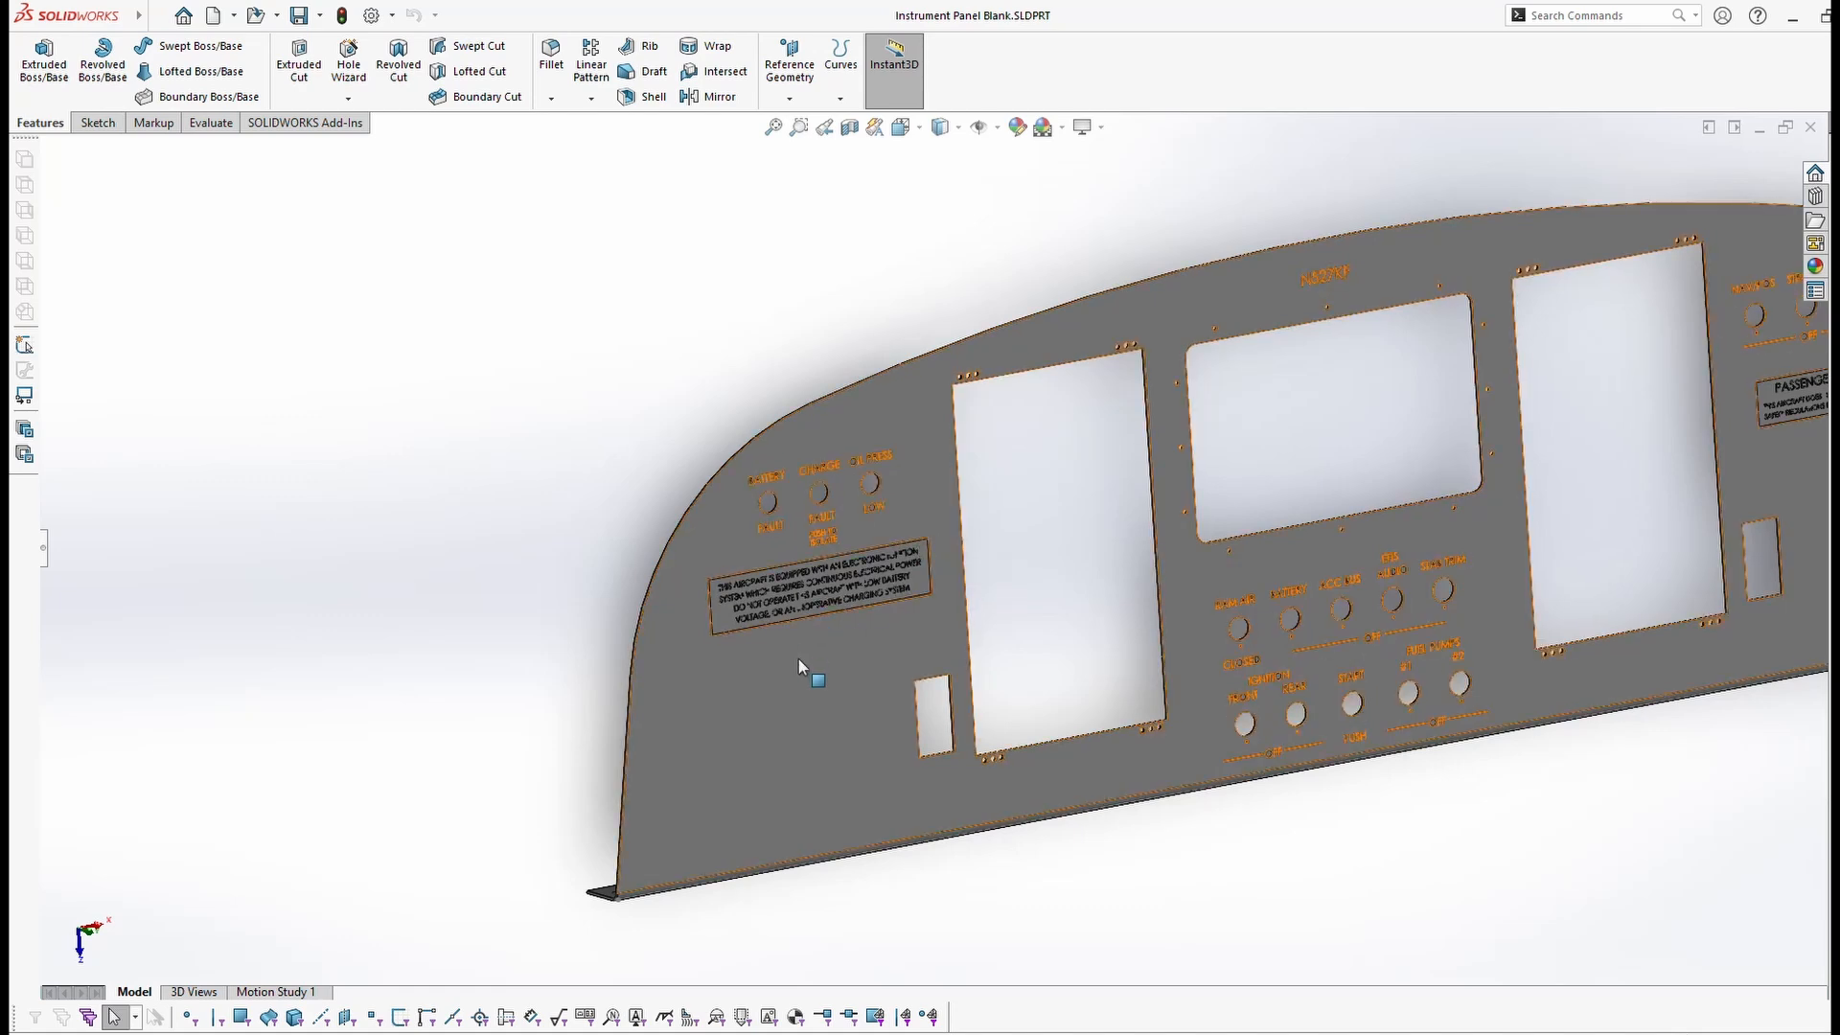
{"action": "scroll", "coordinate": [782, 729], "scroll_direction": "down", "scroll_amount": 3}
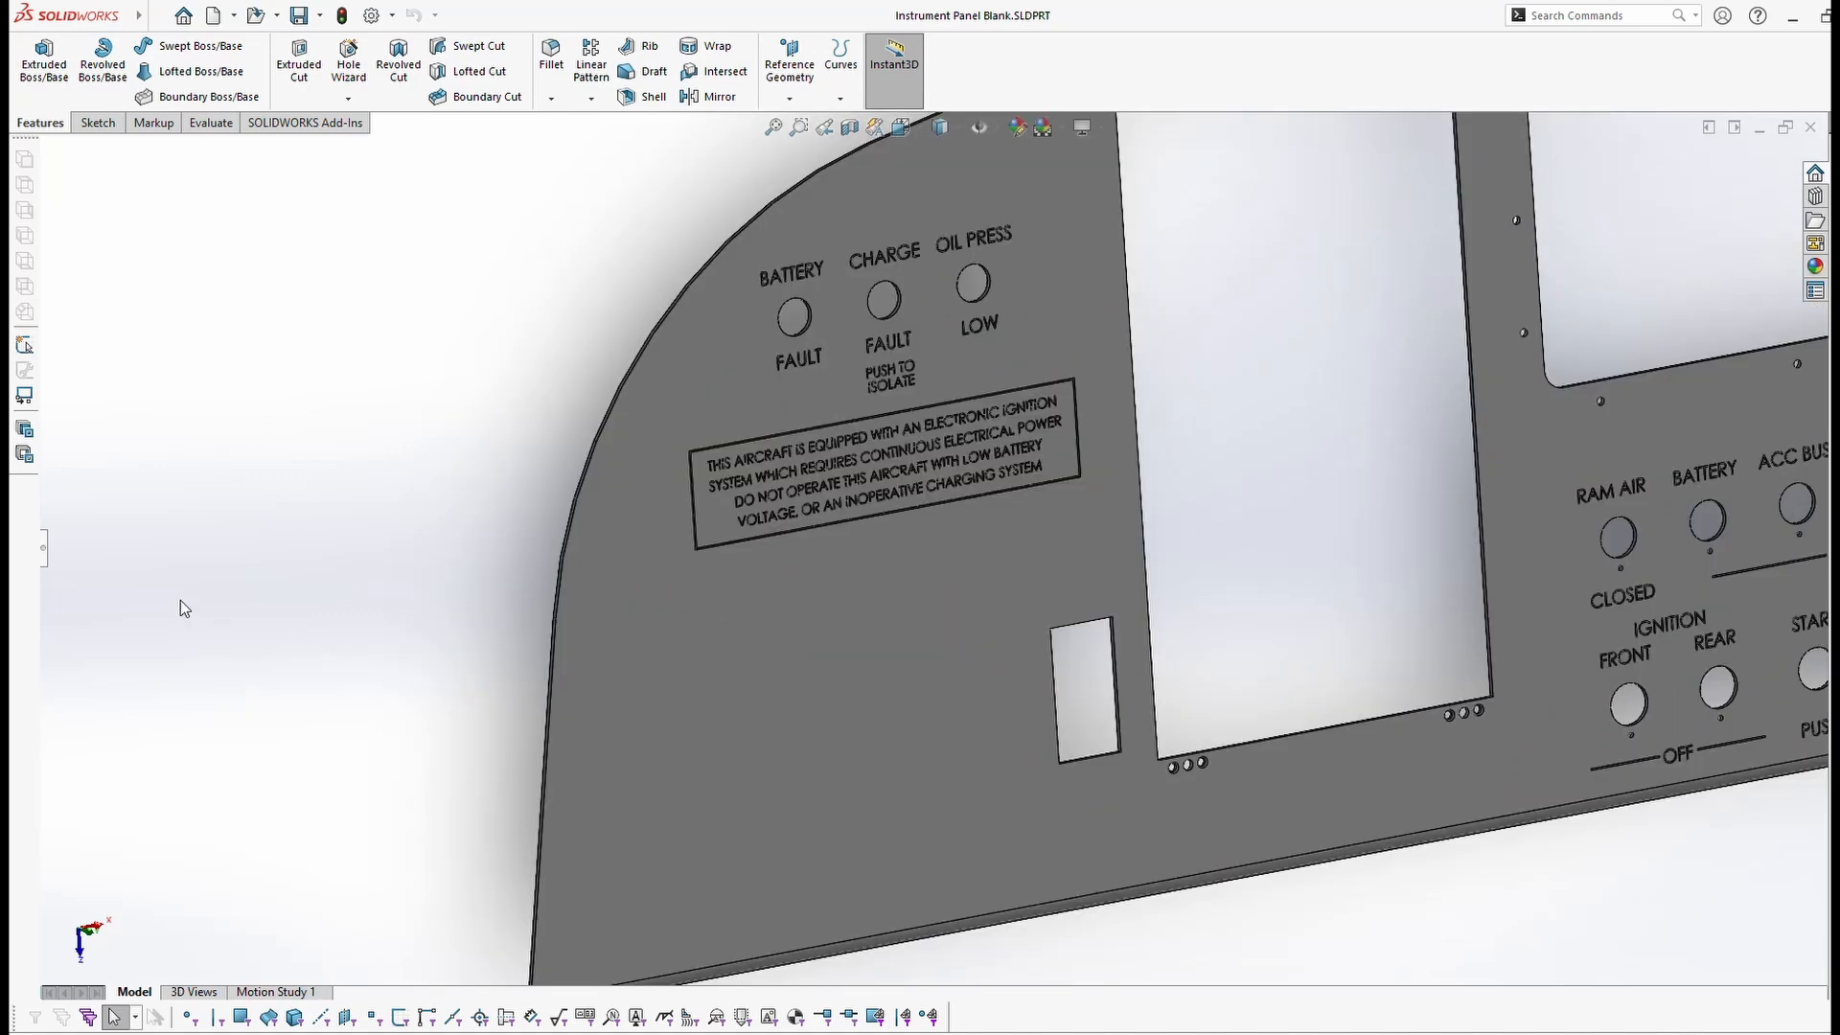
Step: Expand the FeatureManager tree to show the feature history, rotate the view, and select the panel body
{"action": "left_click", "coordinate": [44, 553]}
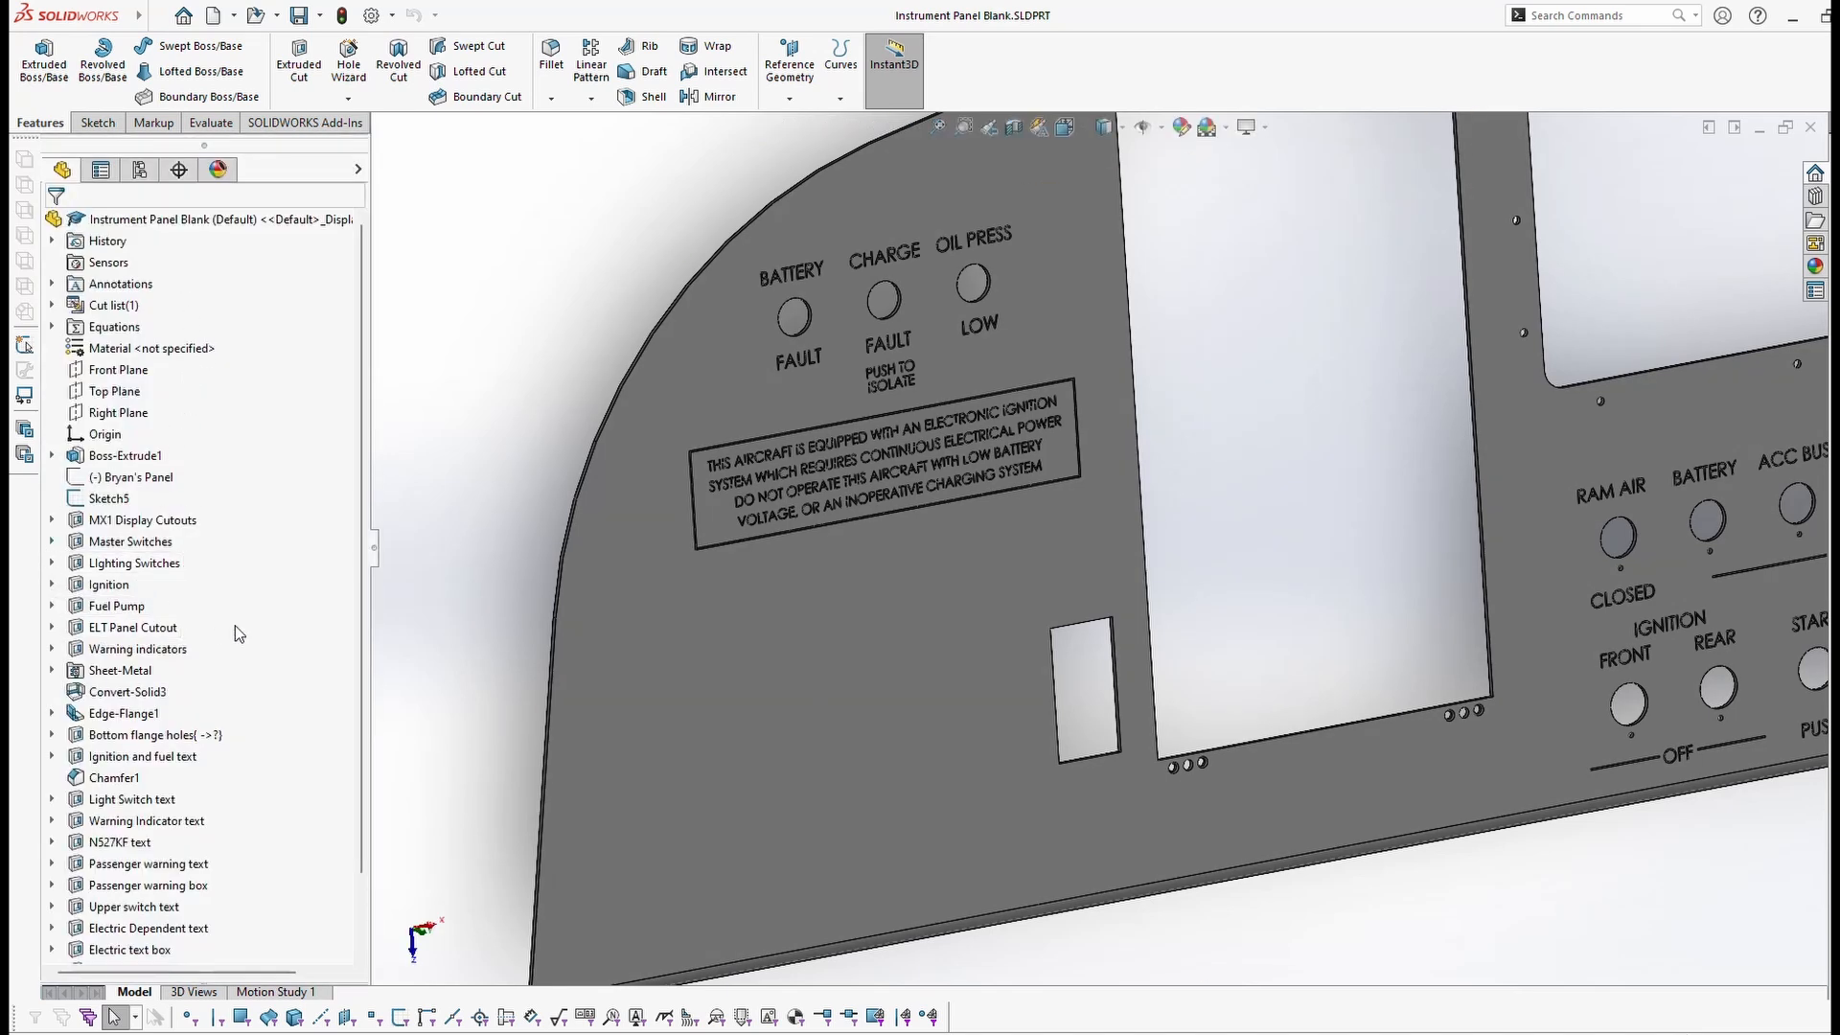
{"action": "scroll", "coordinate": [230, 458], "scroll_direction": "down", "scroll_amount": 2}
{"action": "scroll", "coordinate": [230, 458], "scroll_direction": "up", "scroll_amount": 2}
{"action": "scroll", "coordinate": [230, 458], "scroll_direction": "down", "scroll_amount": 2}
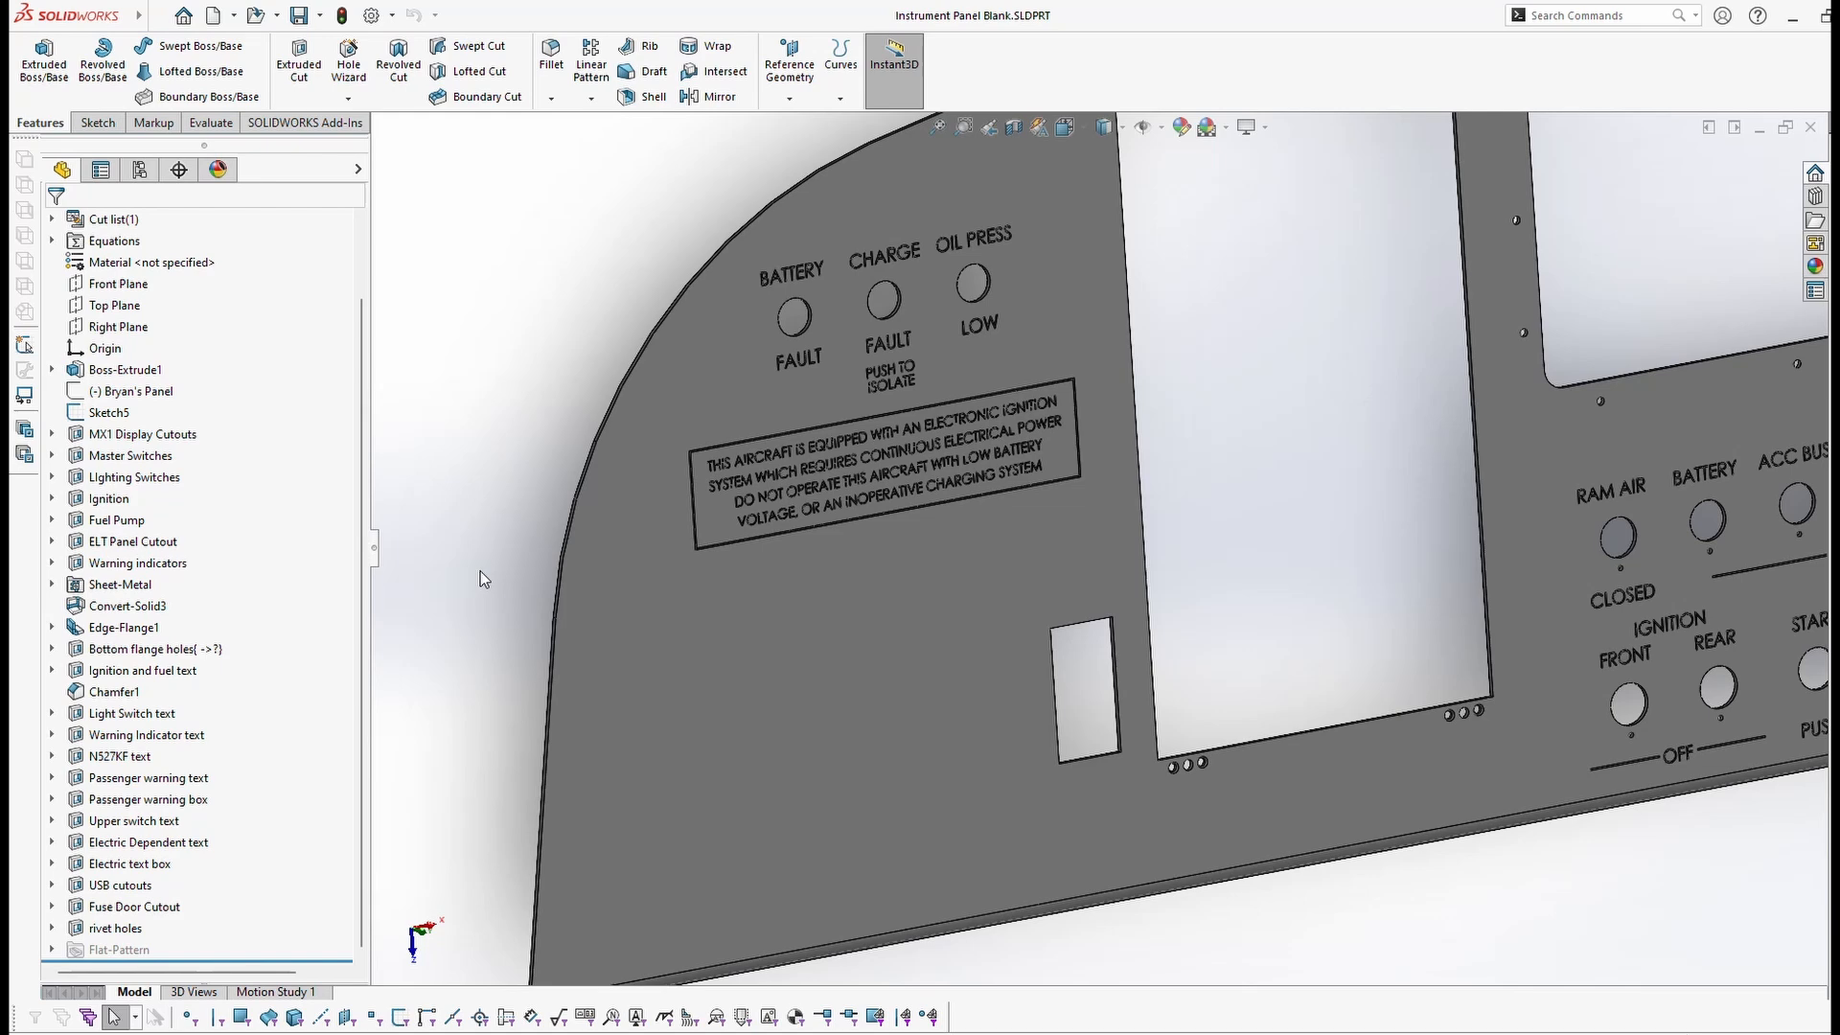
{"action": "middle_click_drag", "start_coordinate": [477, 572], "coordinate": [943, 732]}
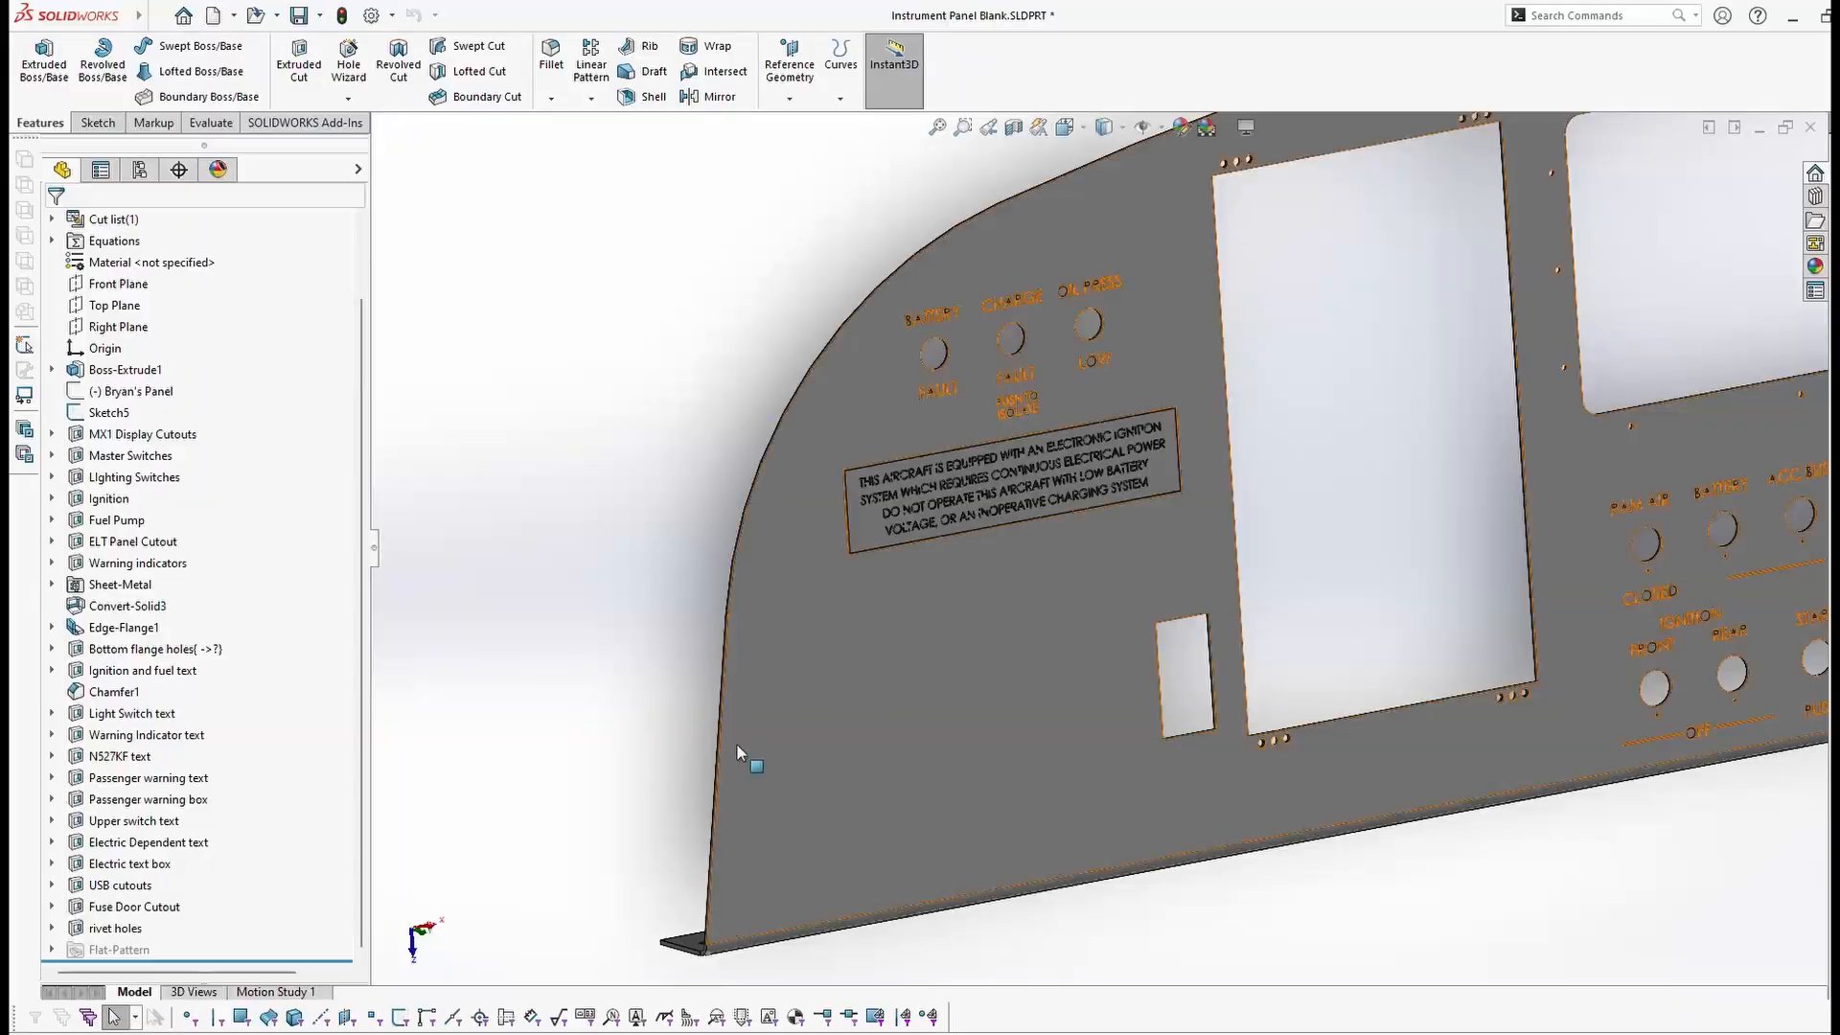
{"action": "left_click", "coordinate": [964, 689]}
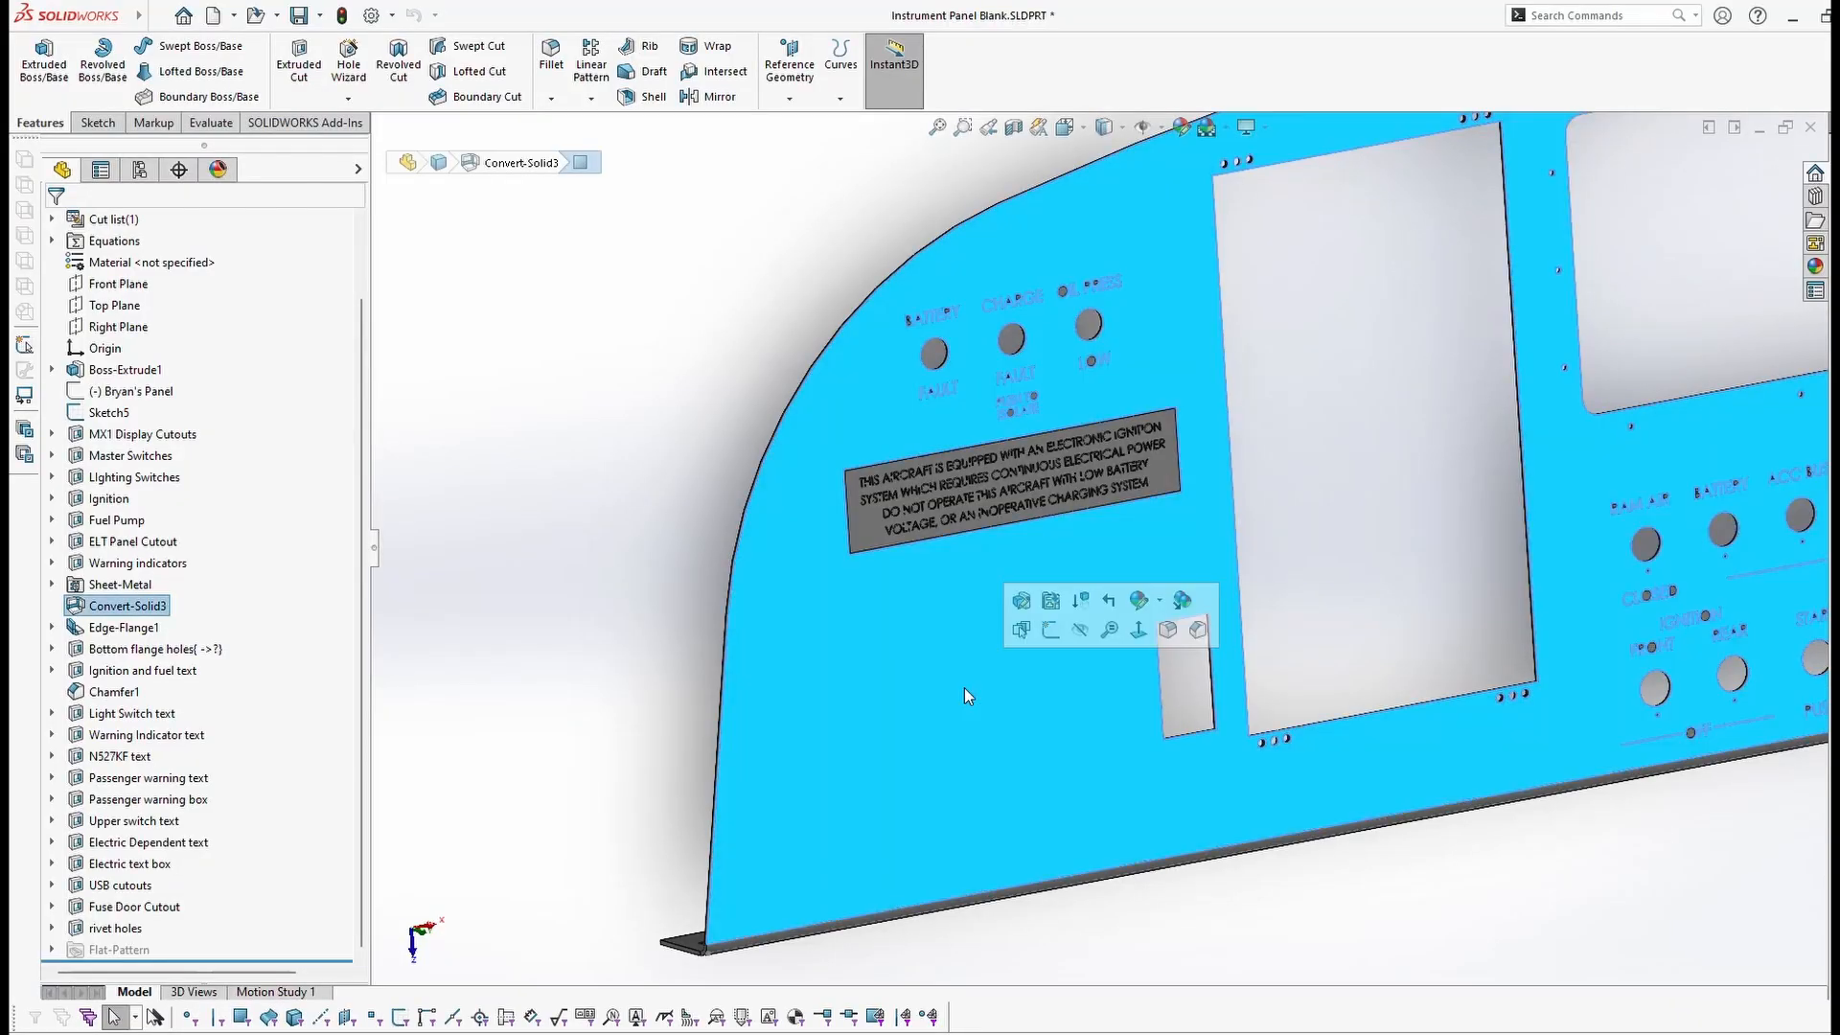
Step: Draw a short horizontal construction line below the warning box in a new sketch on the panel face
{"action": "left_click", "coordinate": [99, 124]}
{"action": "left_click", "coordinate": [137, 46]}
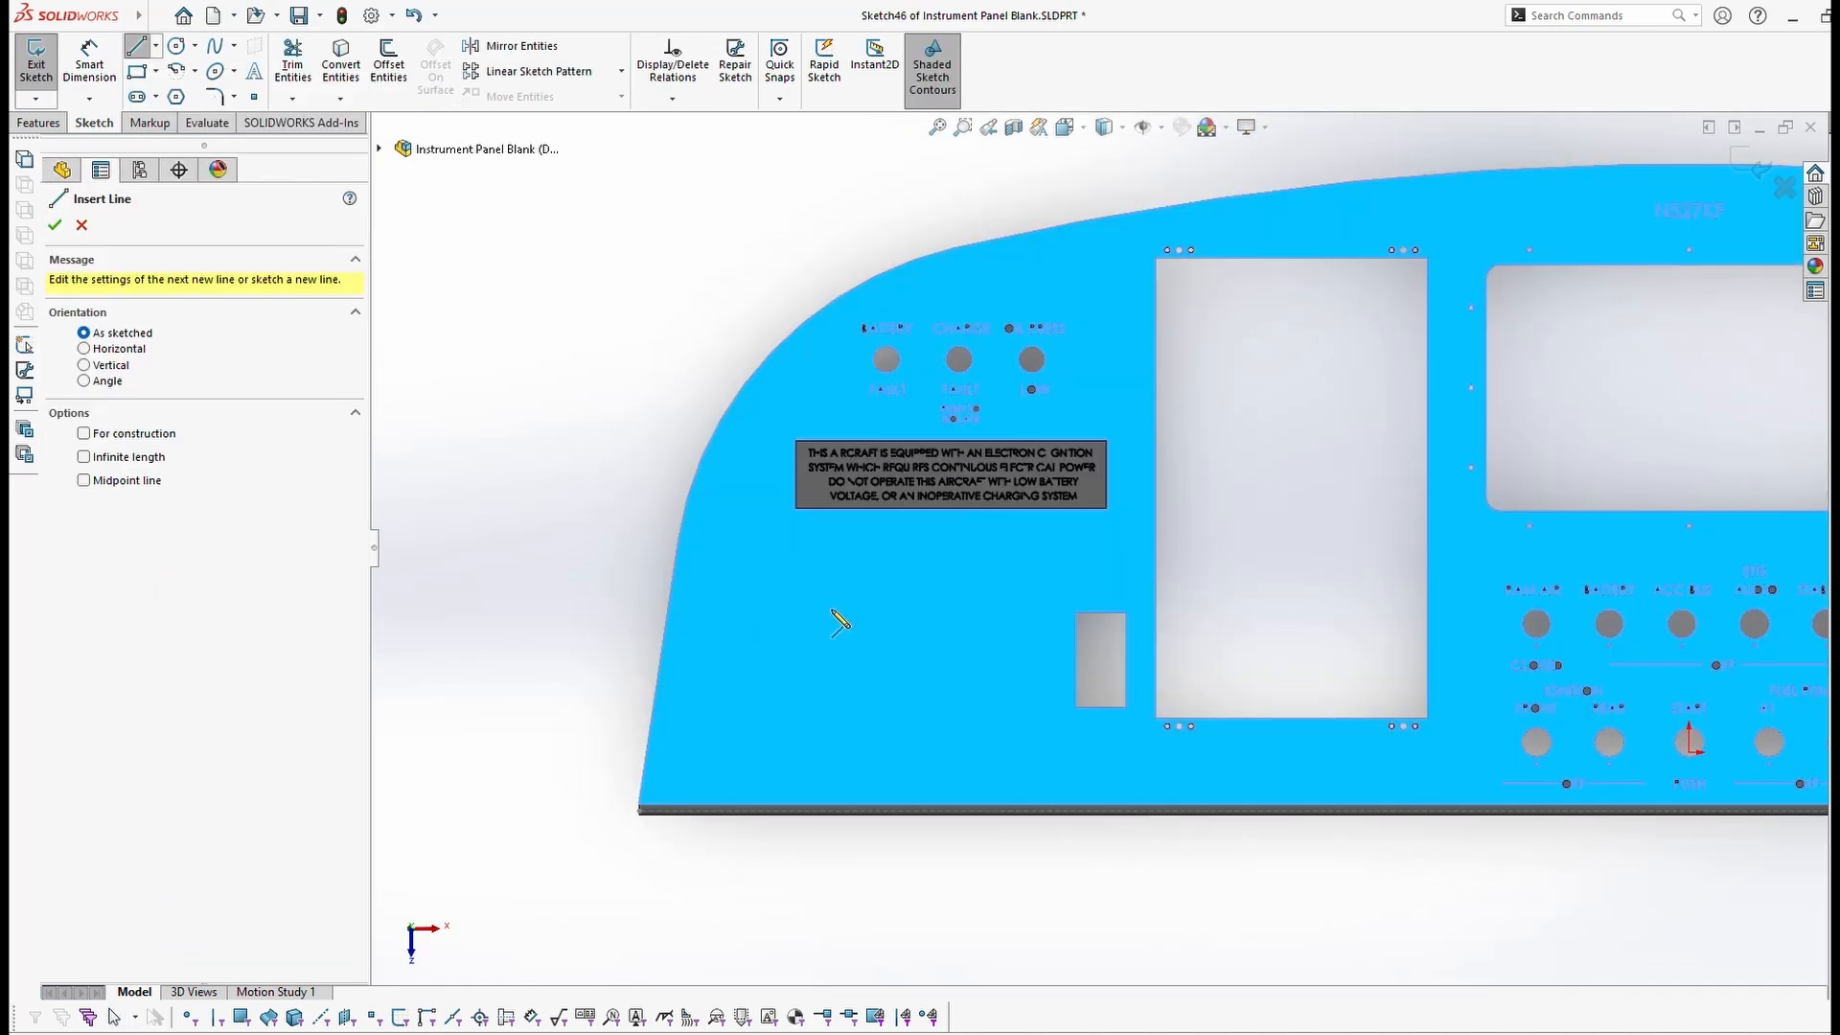
{"action": "scroll", "coordinate": [839, 622], "scroll_direction": "down", "scroll_amount": 1}
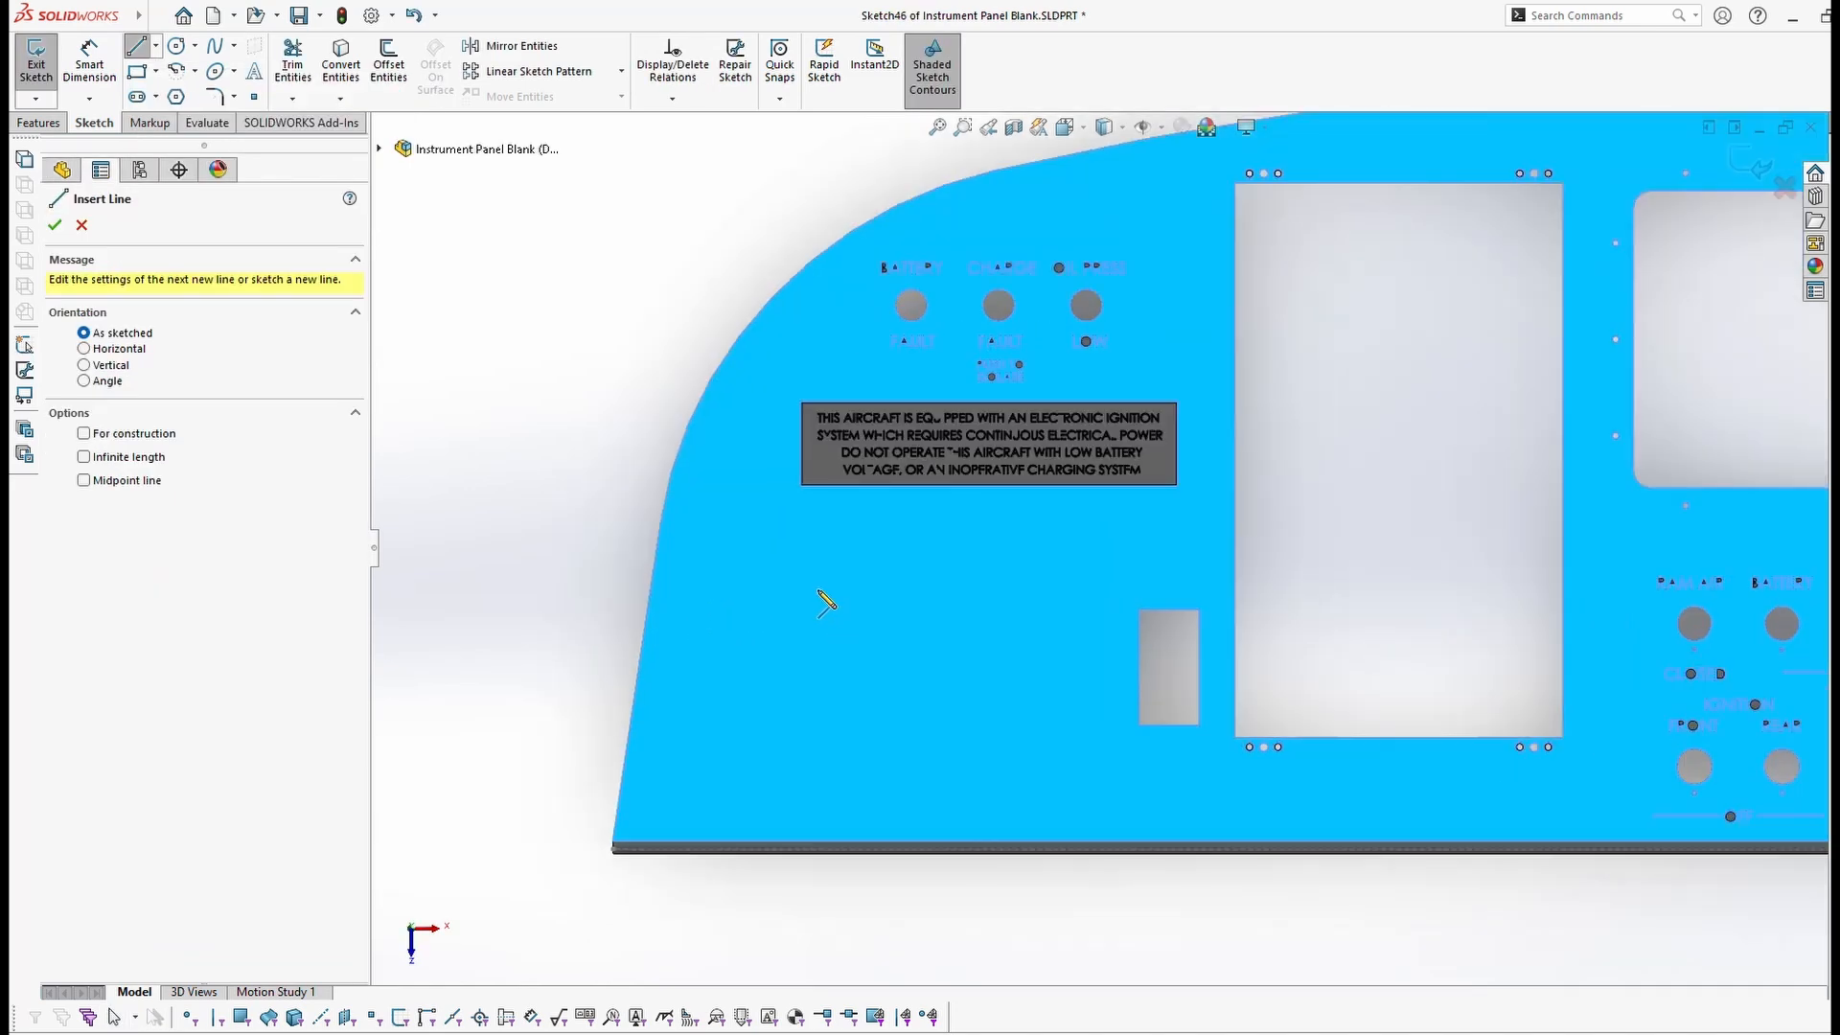
{"action": "left_click", "coordinate": [84, 436]}
{"action": "left_click", "coordinate": [784, 586]}
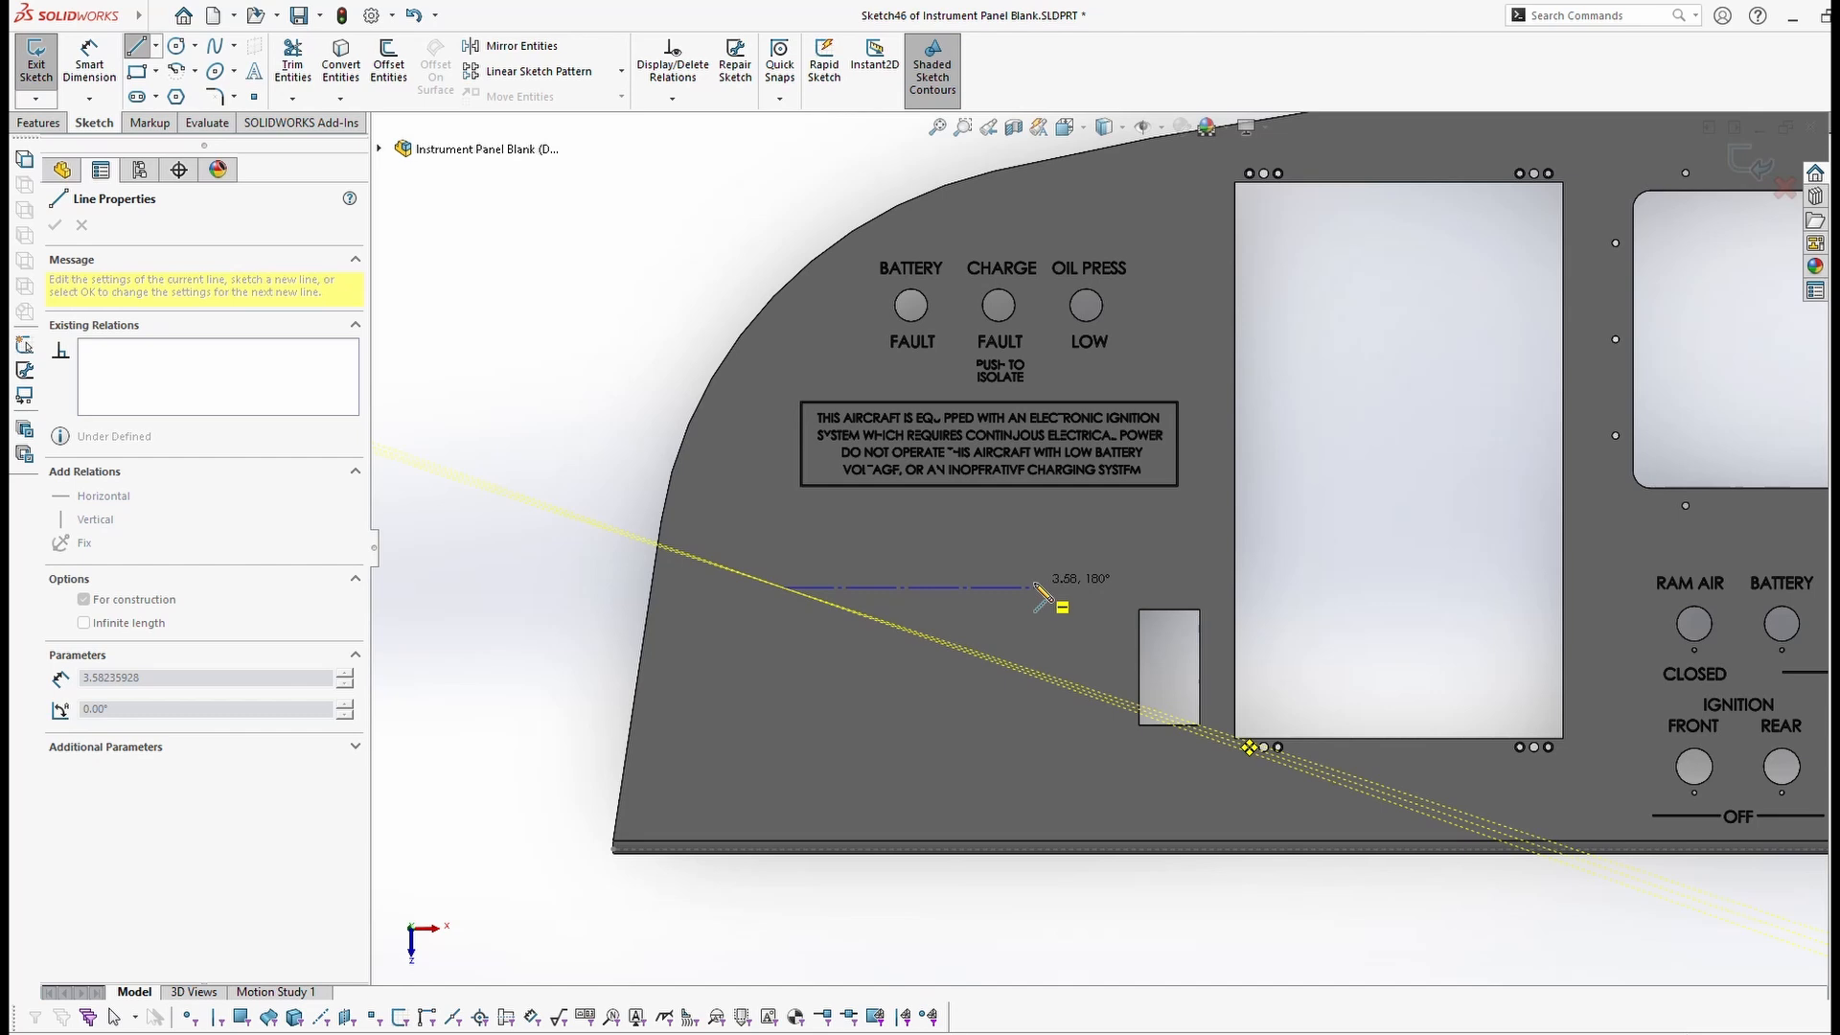
{"action": "left_click", "coordinate": [959, 586]}
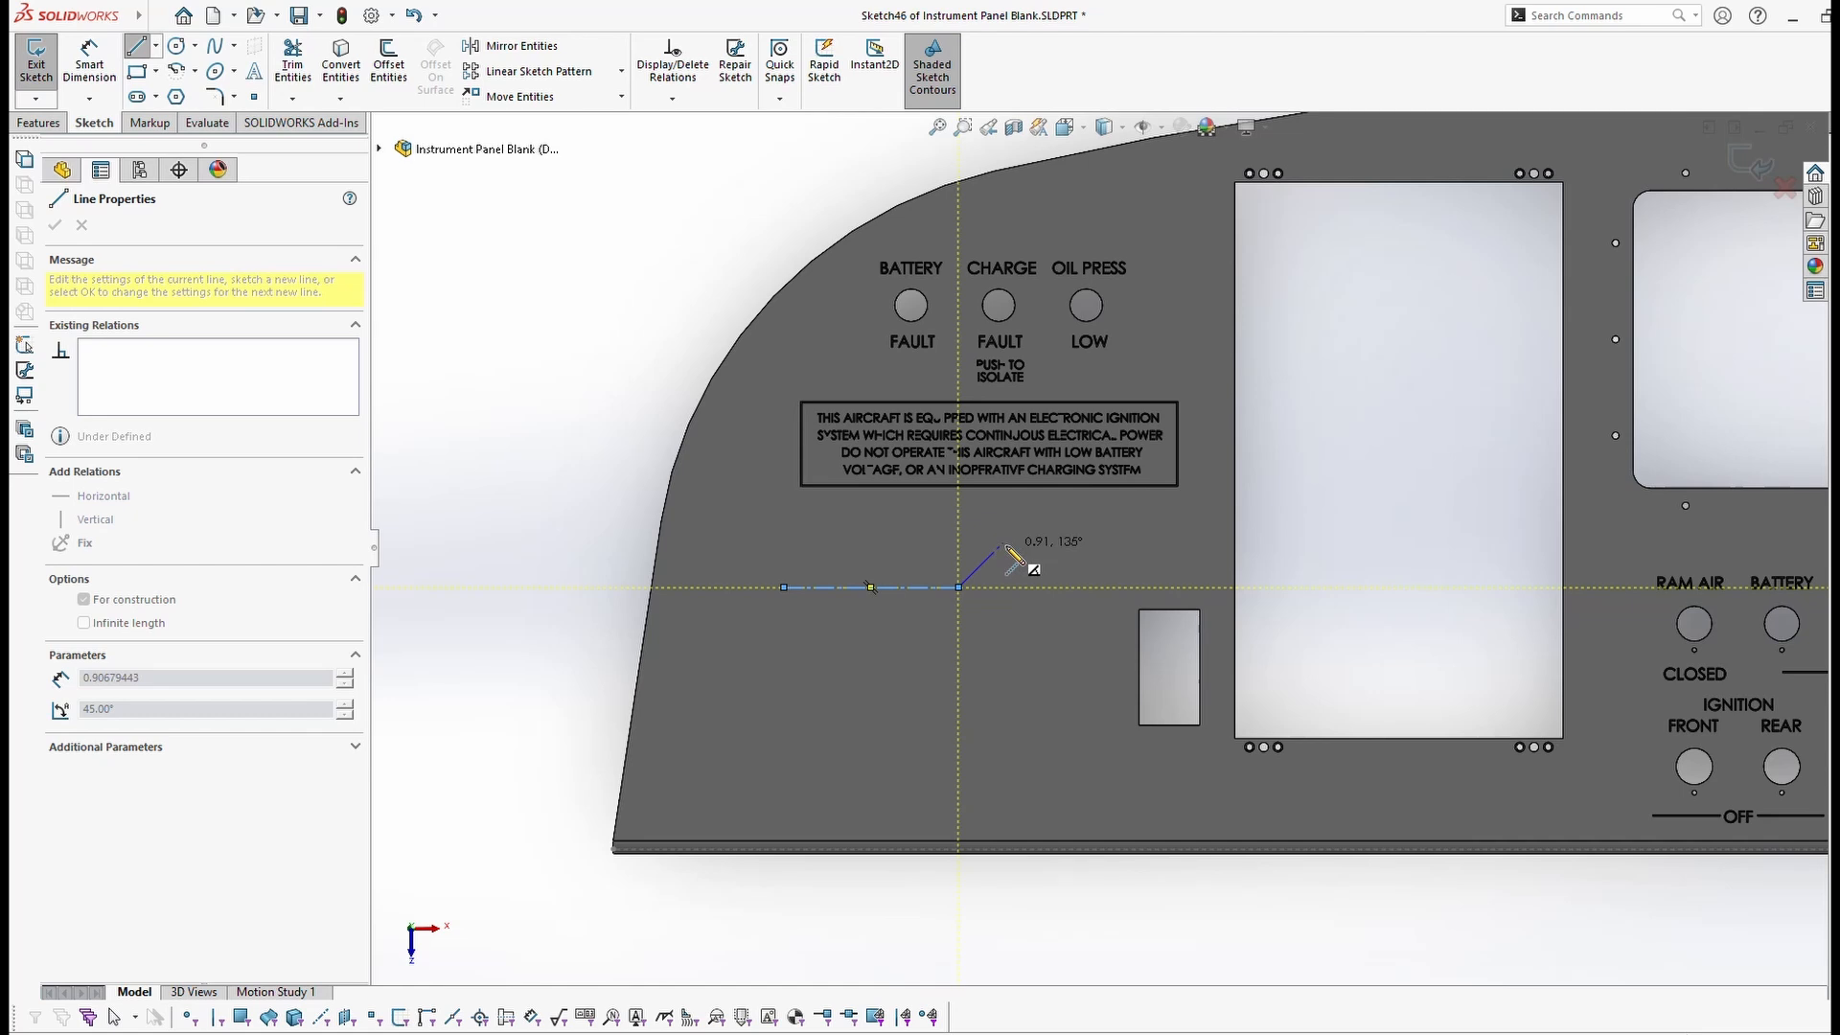
{"action": "key", "text": "Escape"}
{"action": "key", "text": "Escape"}
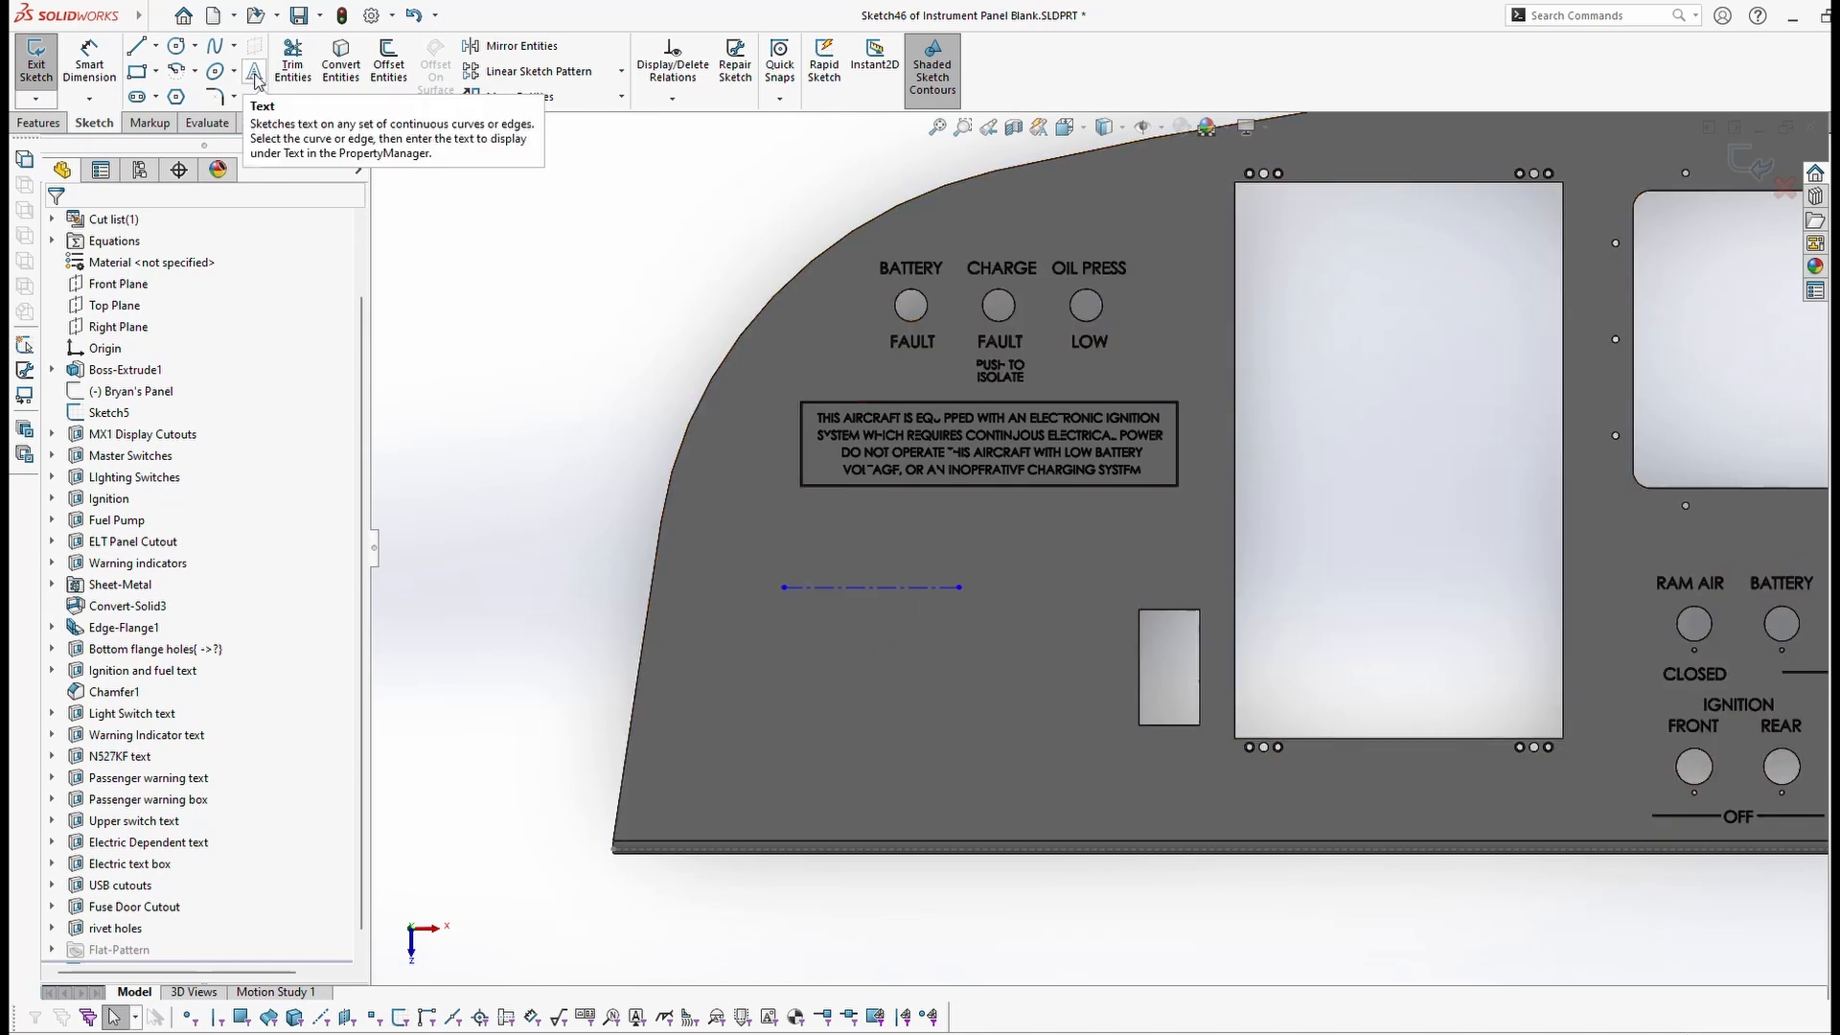
Step: Add sketch text 'TEXT THAT I WANT' following the construction line
{"action": "left_click", "coordinate": [254, 75]}
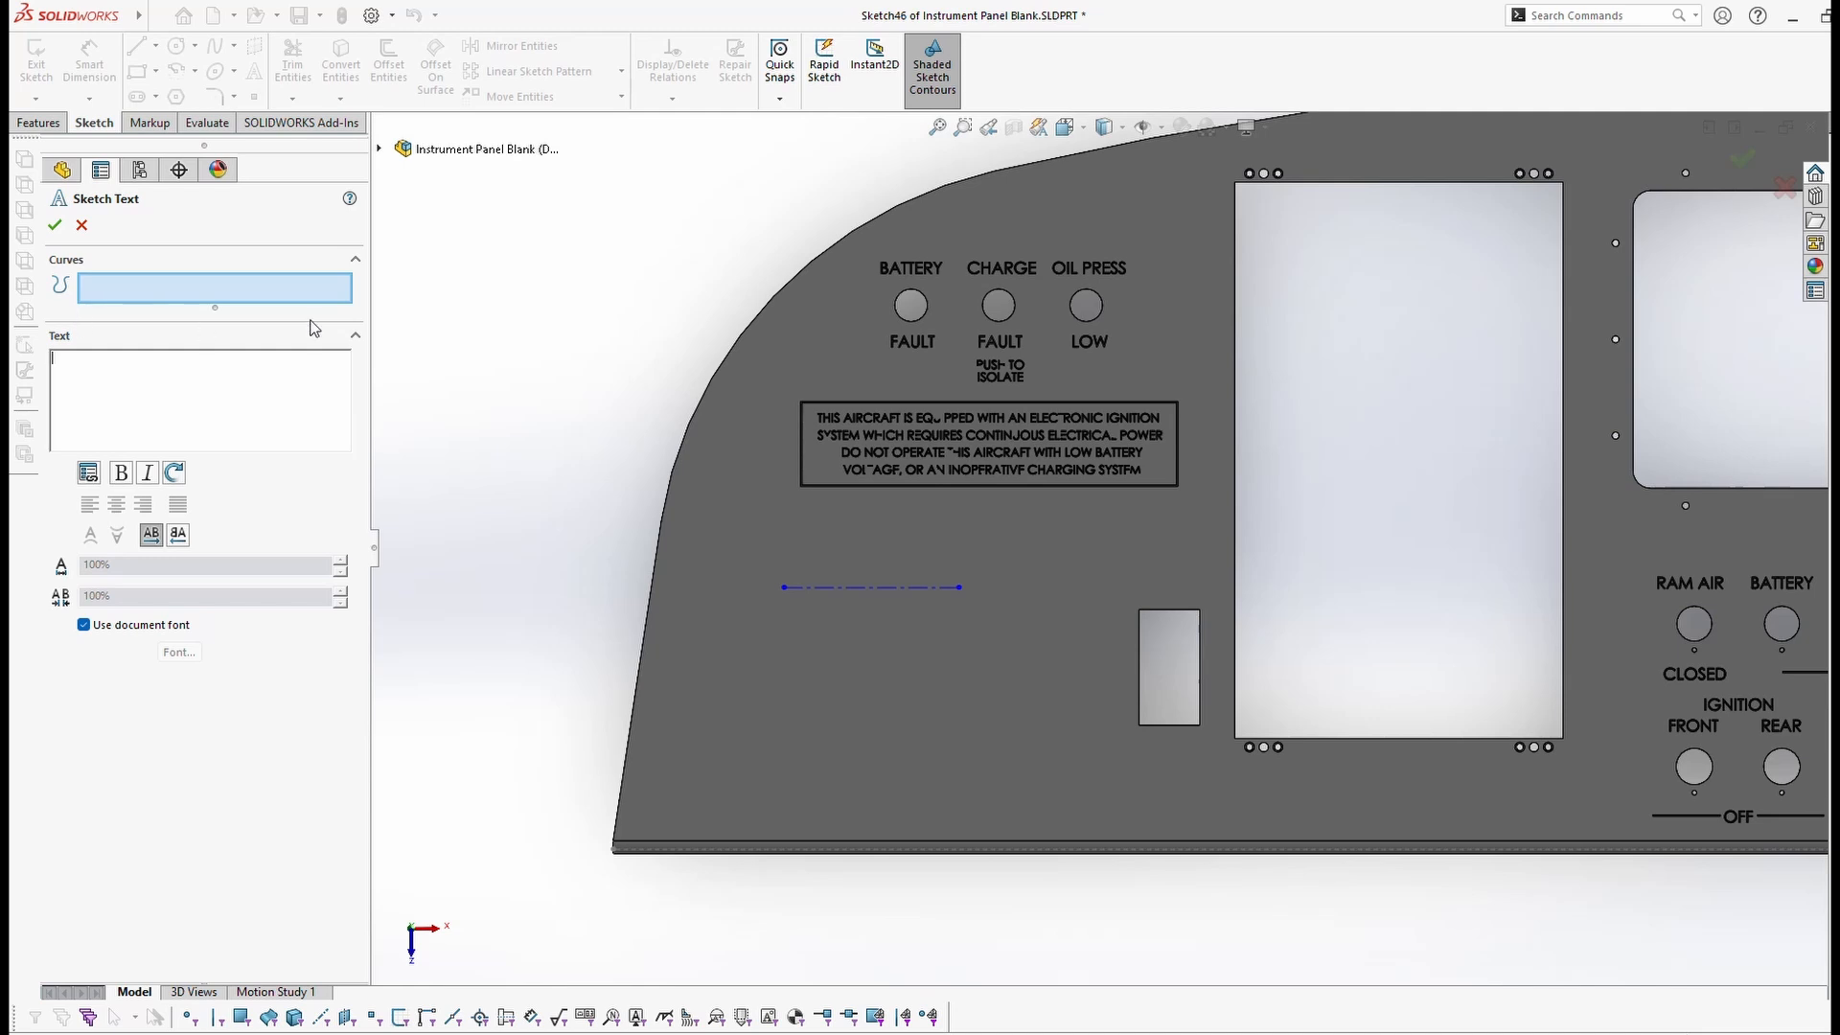
{"action": "left_click", "coordinate": [827, 591]}
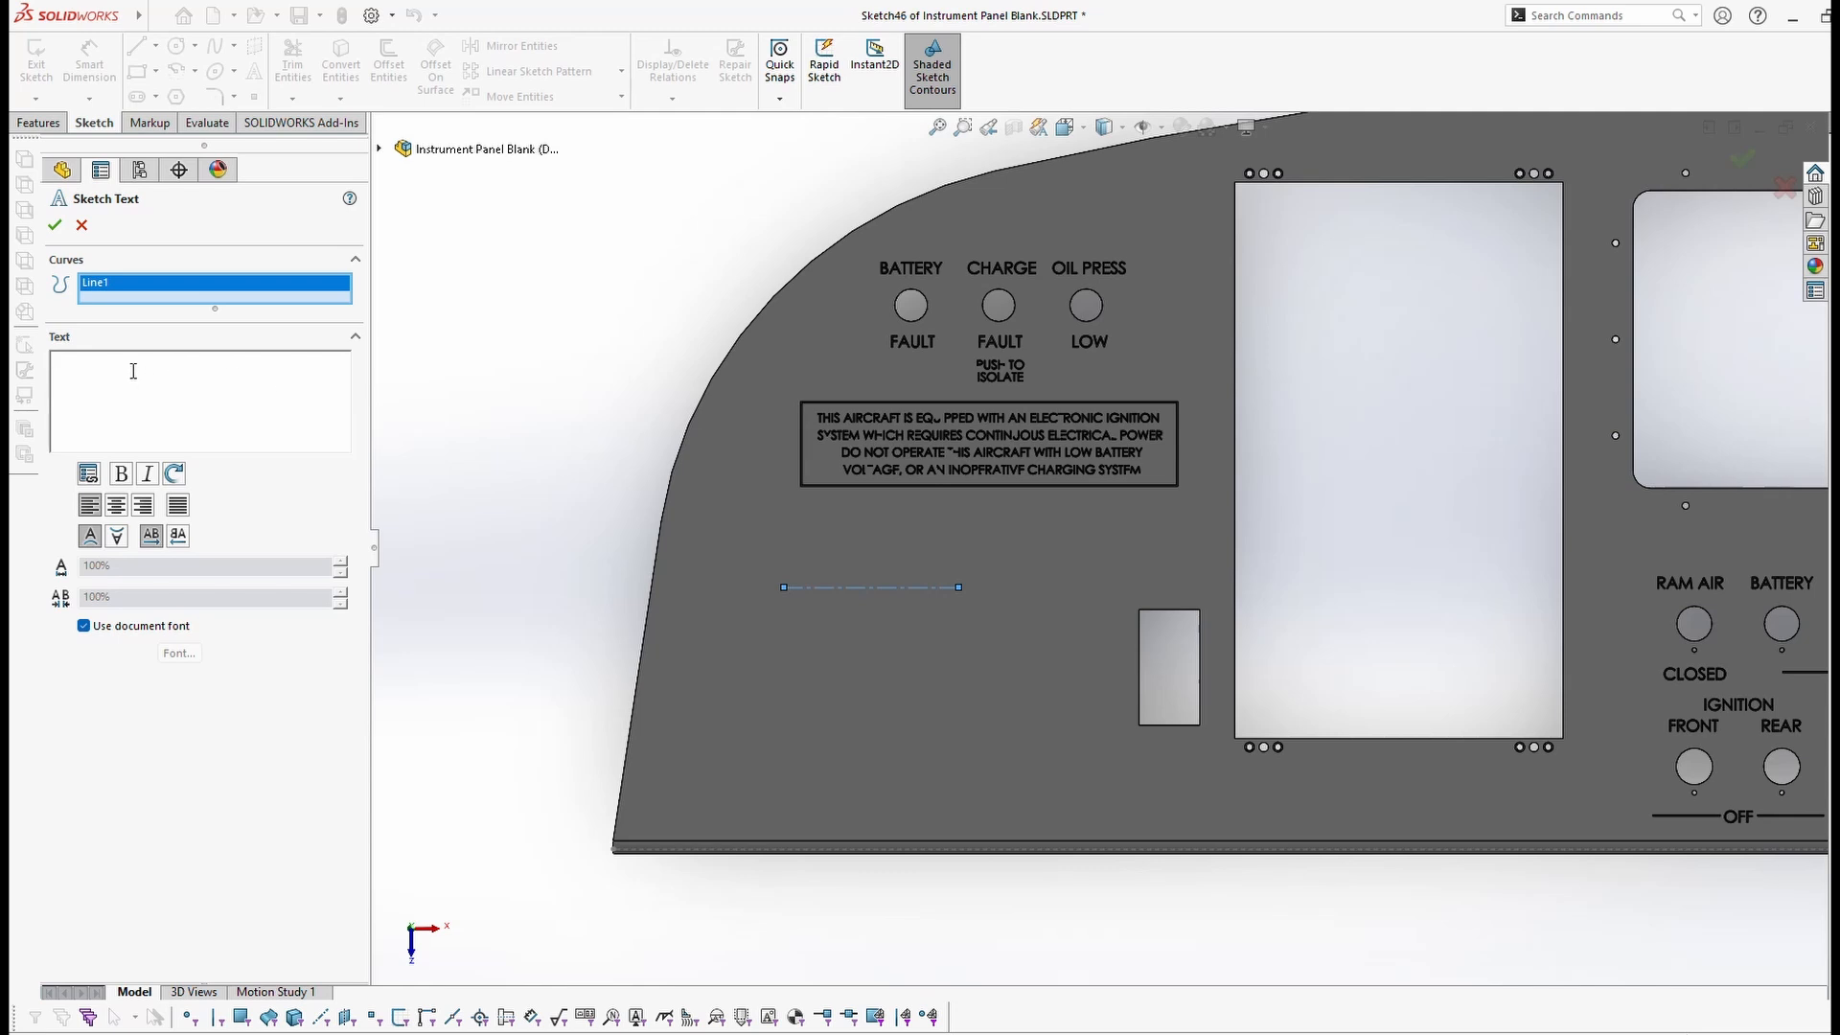
{"action": "type", "text": "TEXT"}
{"action": "key", "text": "BackSpace"}
{"action": "type", "text": "XT THAT I WANT"}
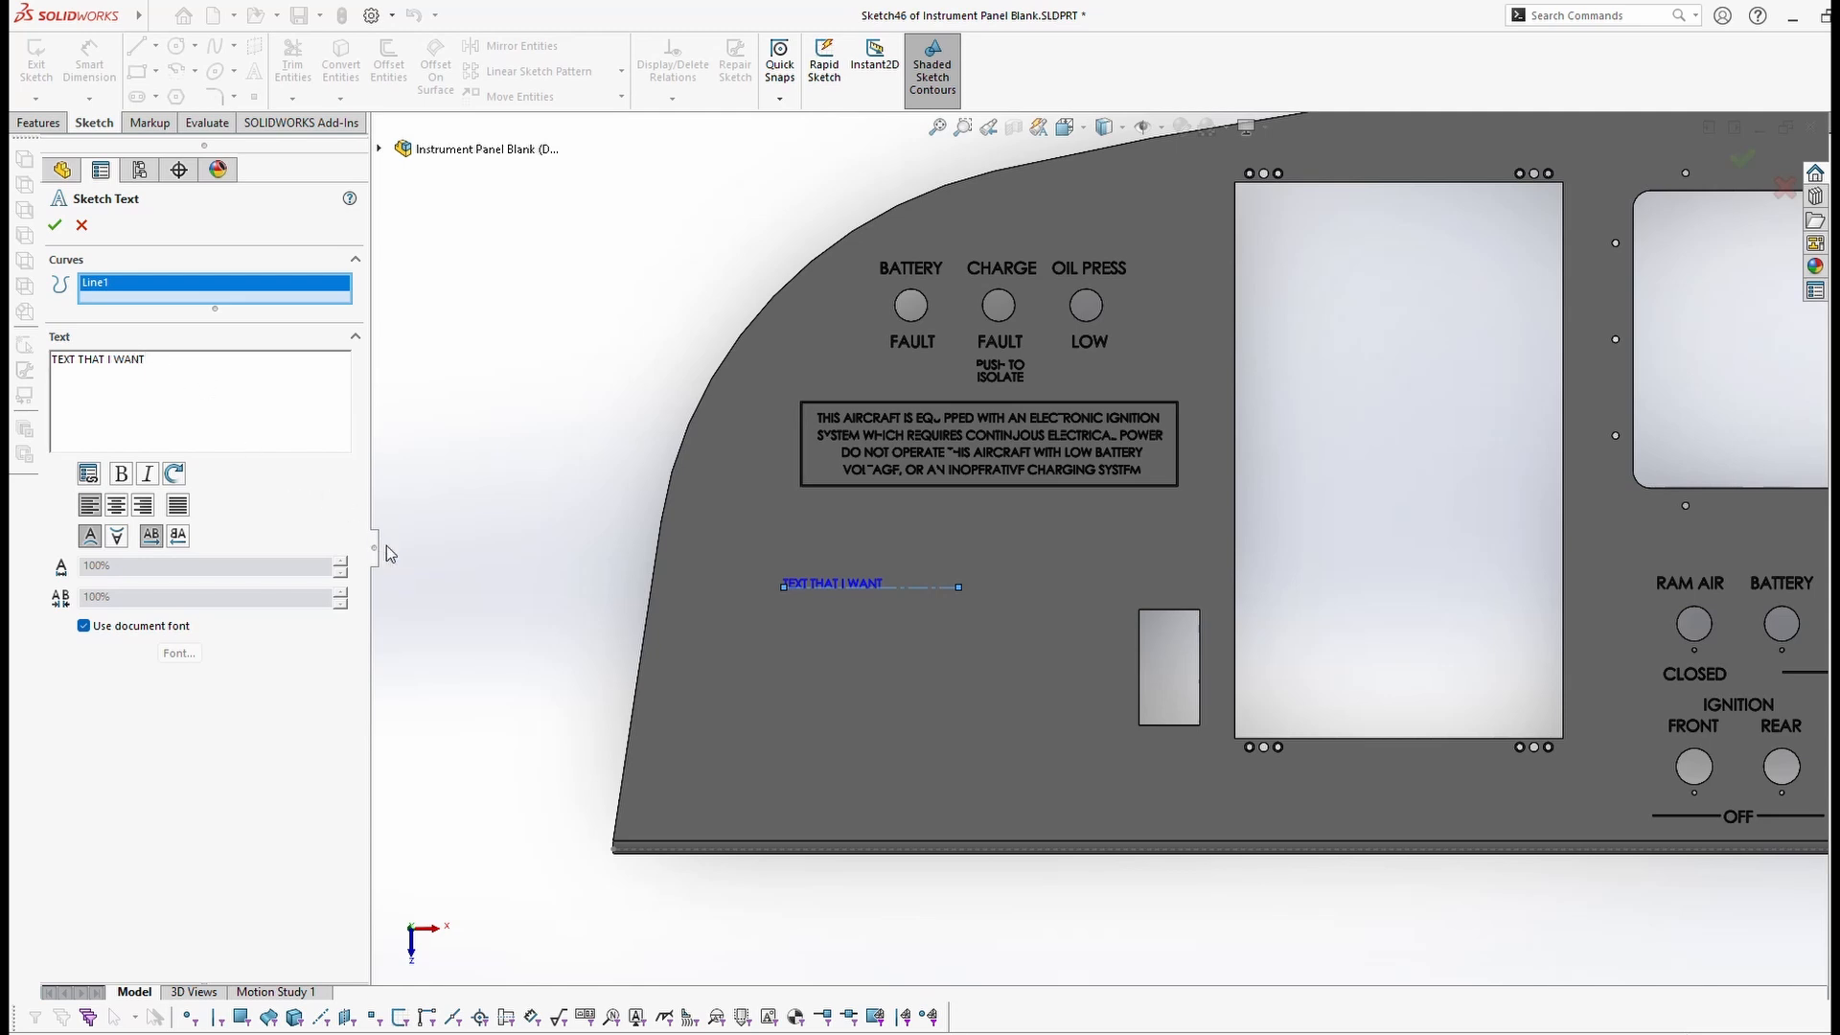
{"action": "scroll", "coordinate": [817, 596], "scroll_direction": "down", "scroll_amount": 3}
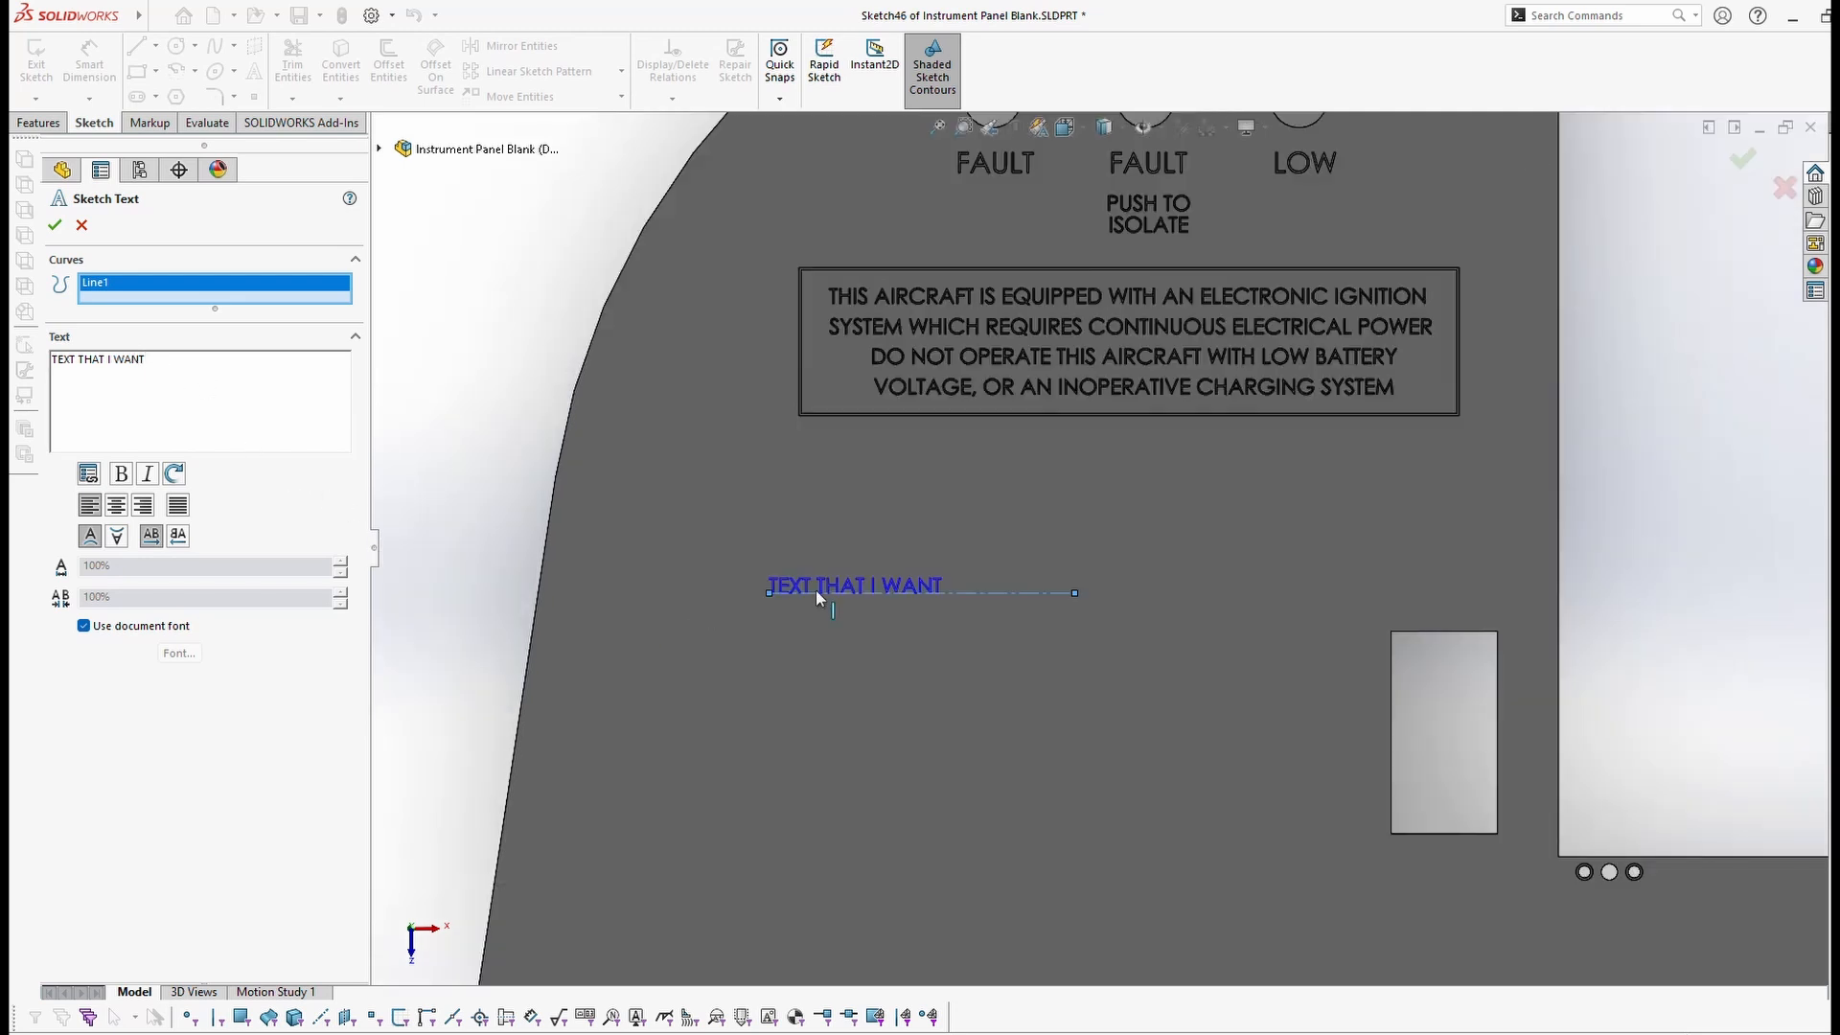
Step: Turn off the document font, set the text size to 16 points, and commit the text
{"action": "left_click", "coordinate": [85, 627]}
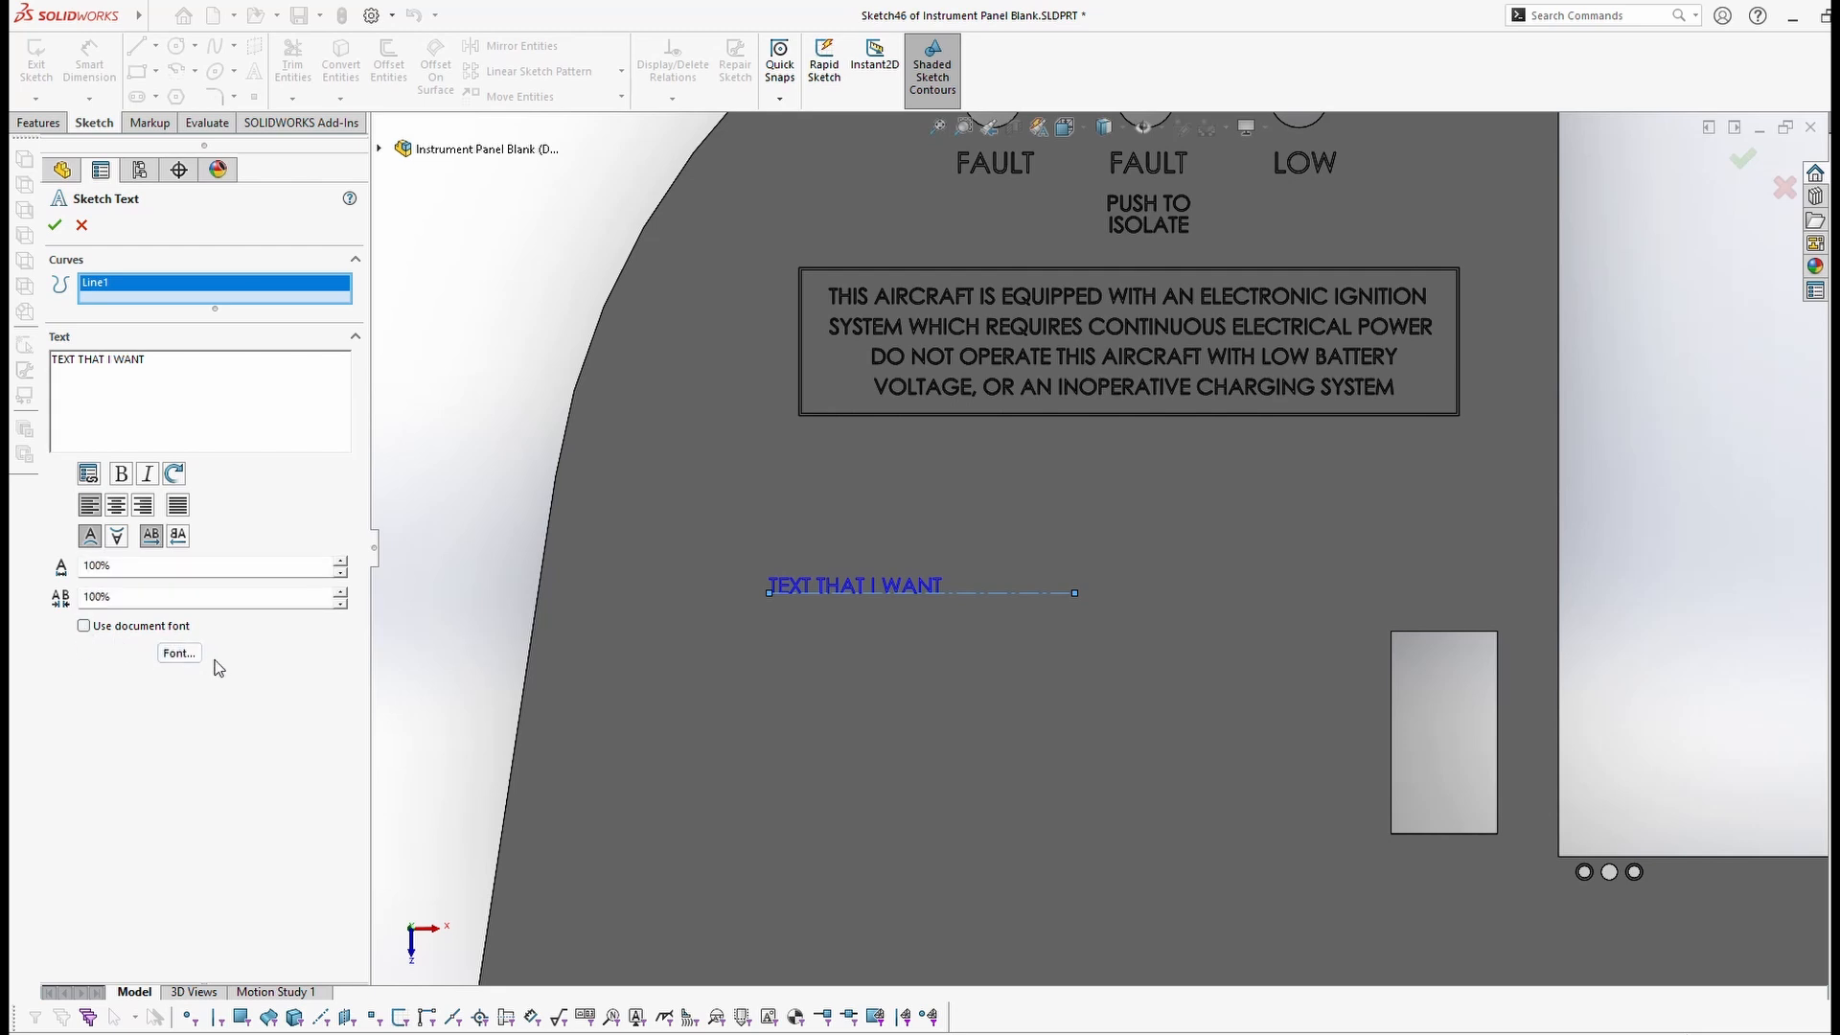
{"action": "left_click", "coordinate": [182, 654]}
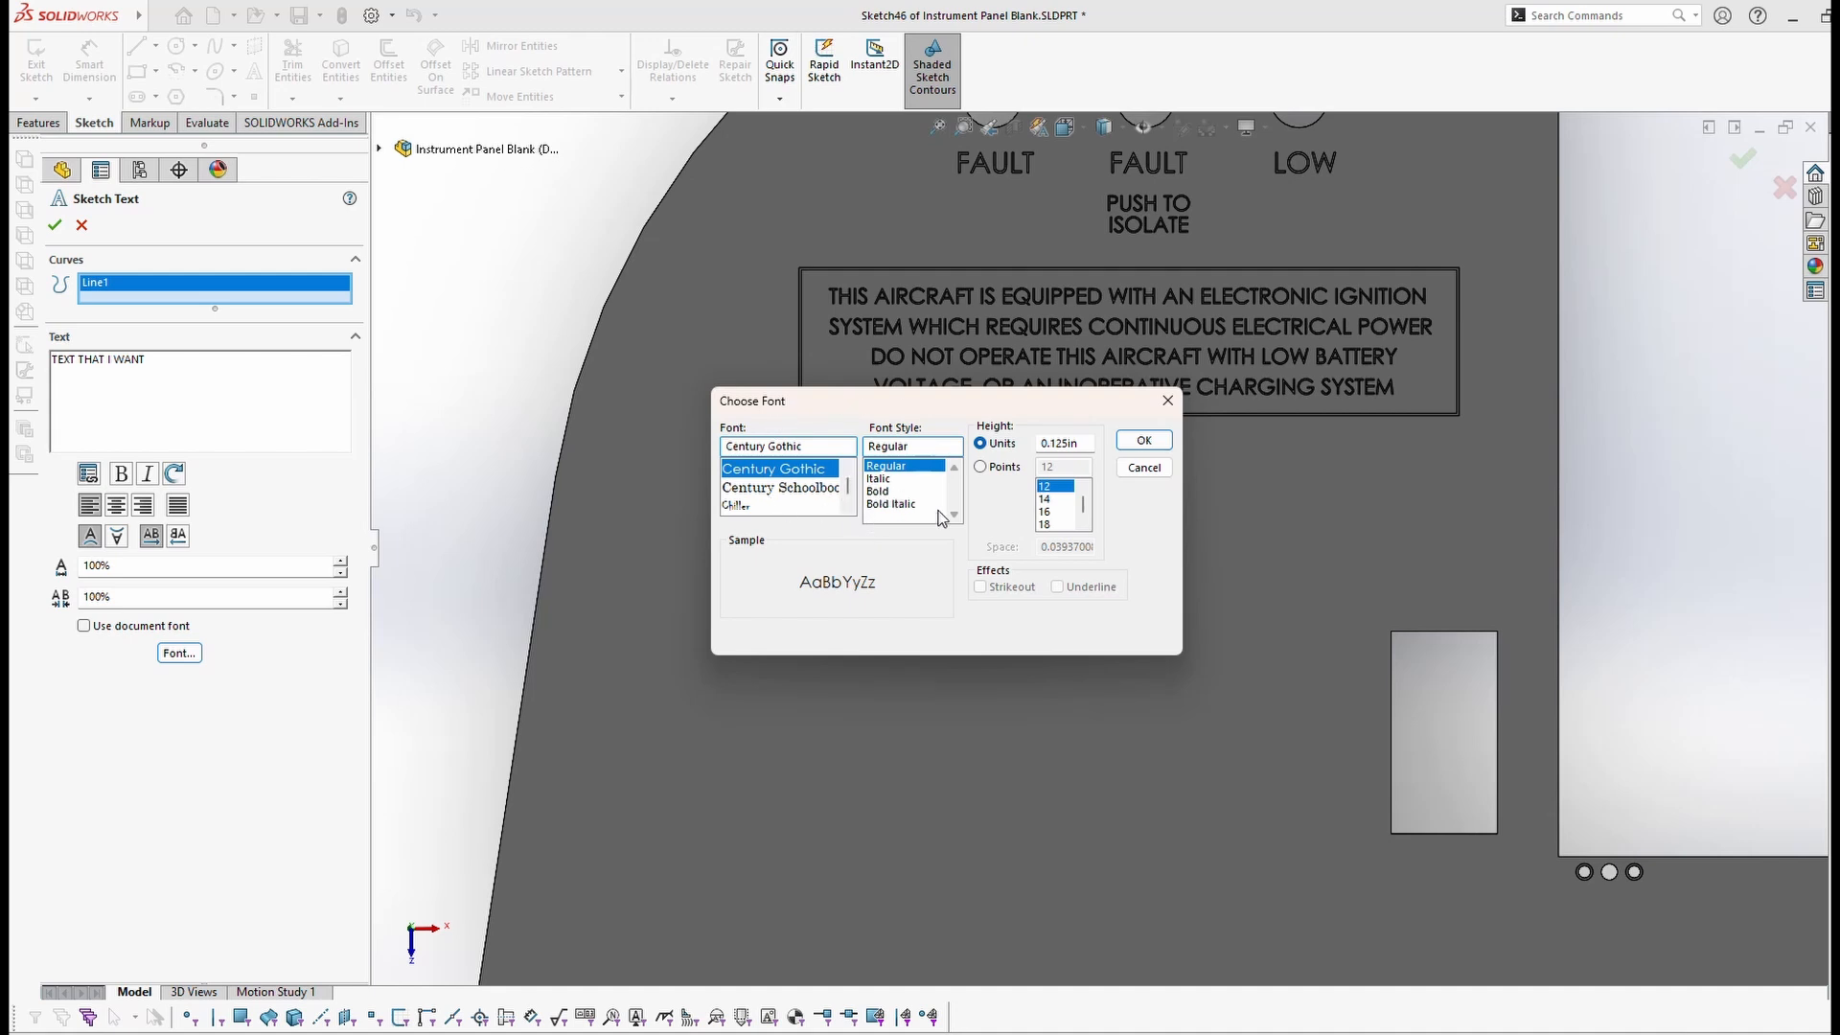
{"action": "left_click", "coordinate": [984, 470]}
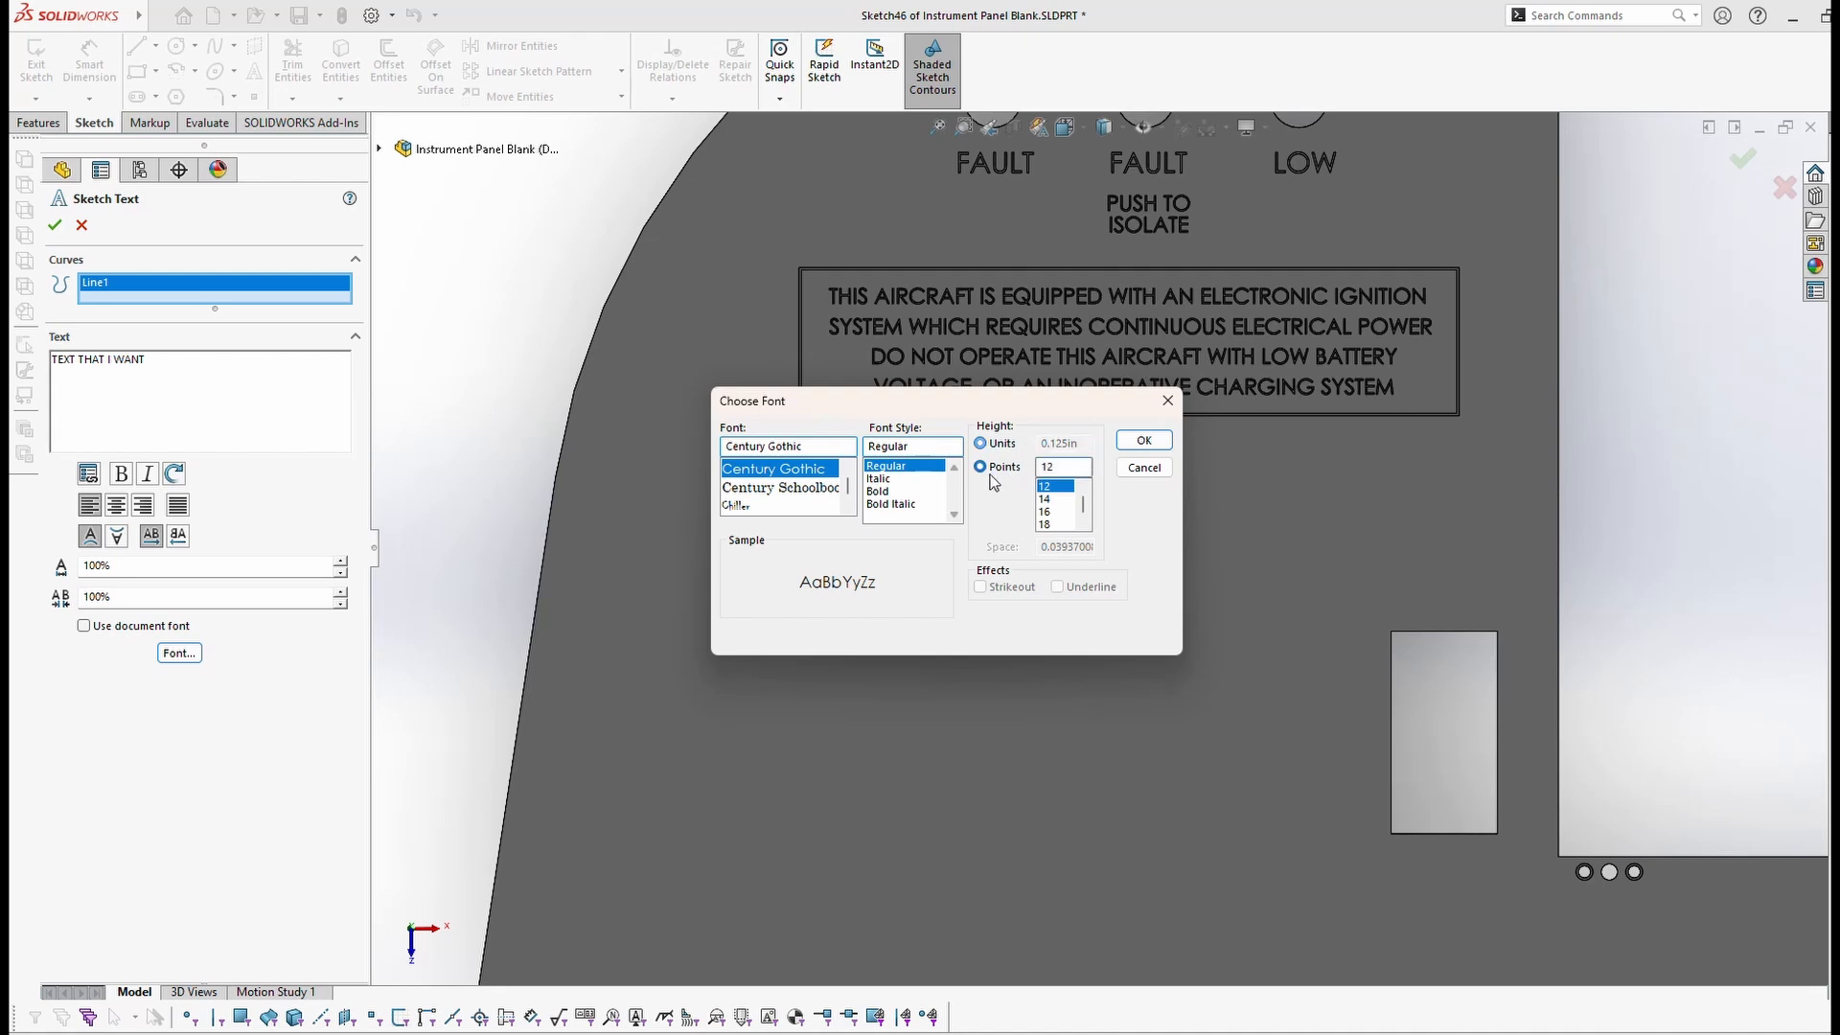
{"action": "left_click", "coordinate": [1047, 512]}
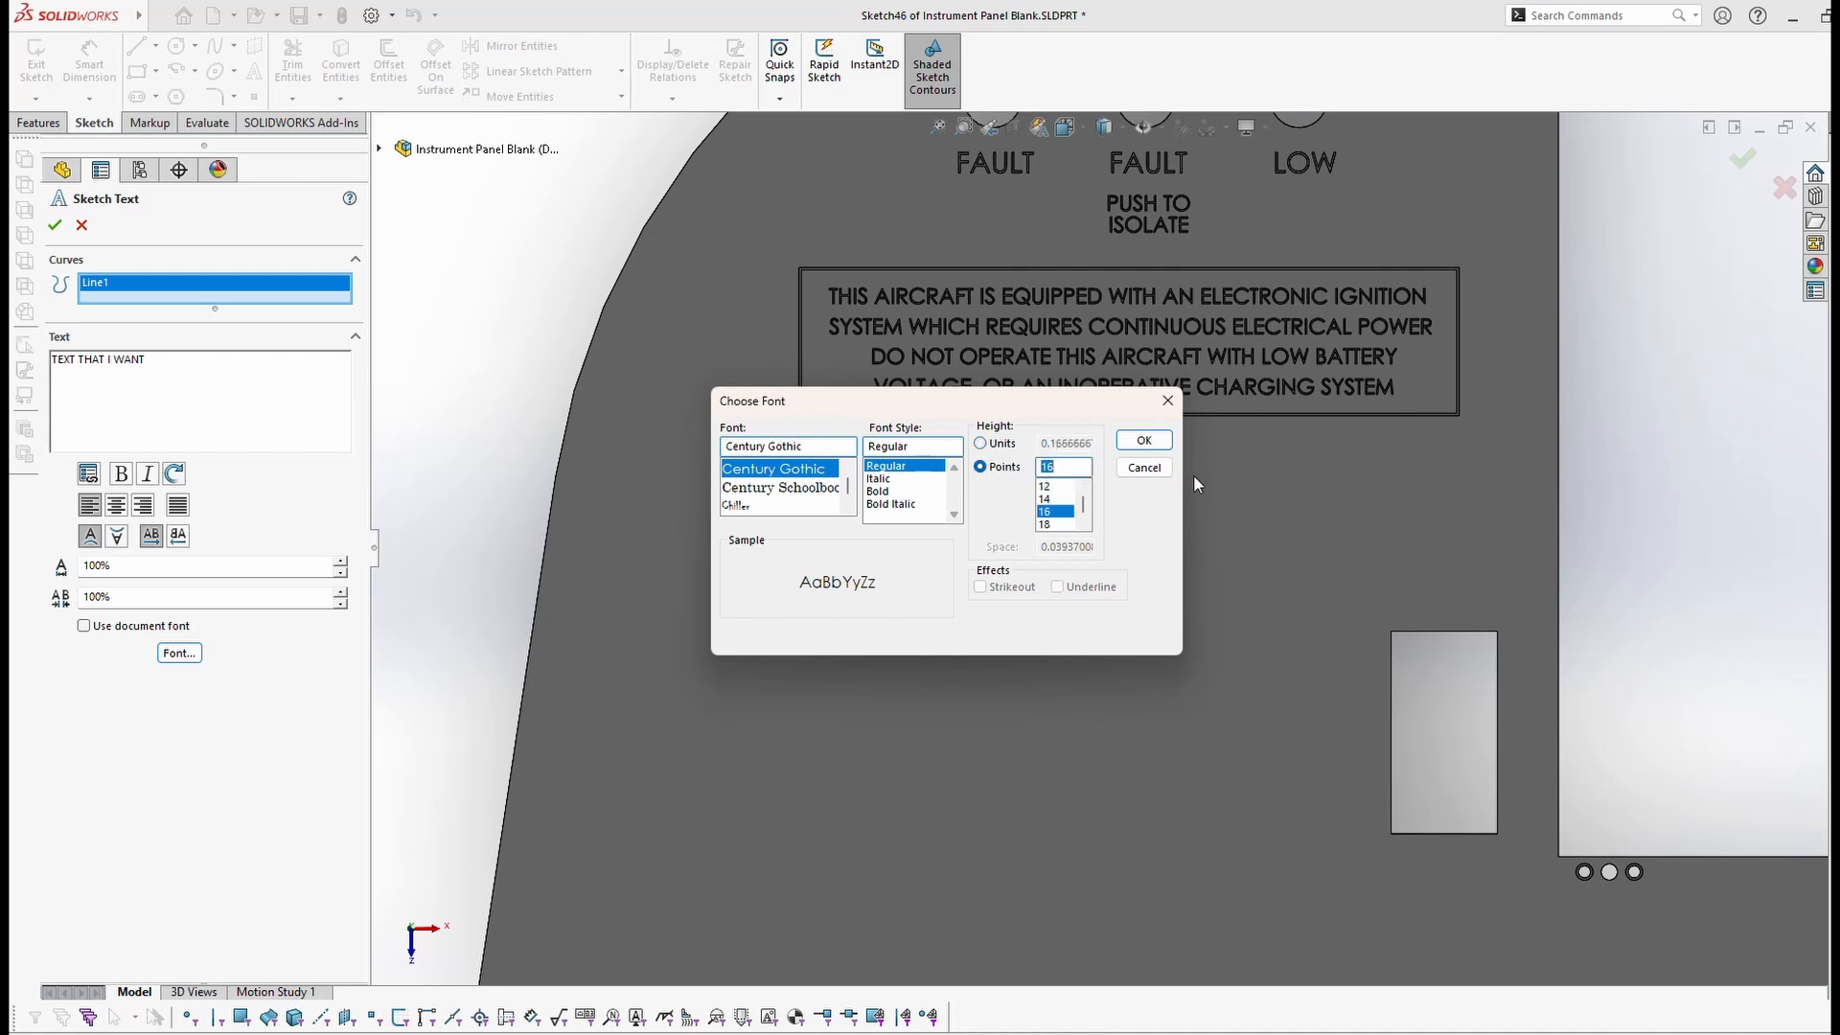
{"action": "left_click", "coordinate": [1145, 441]}
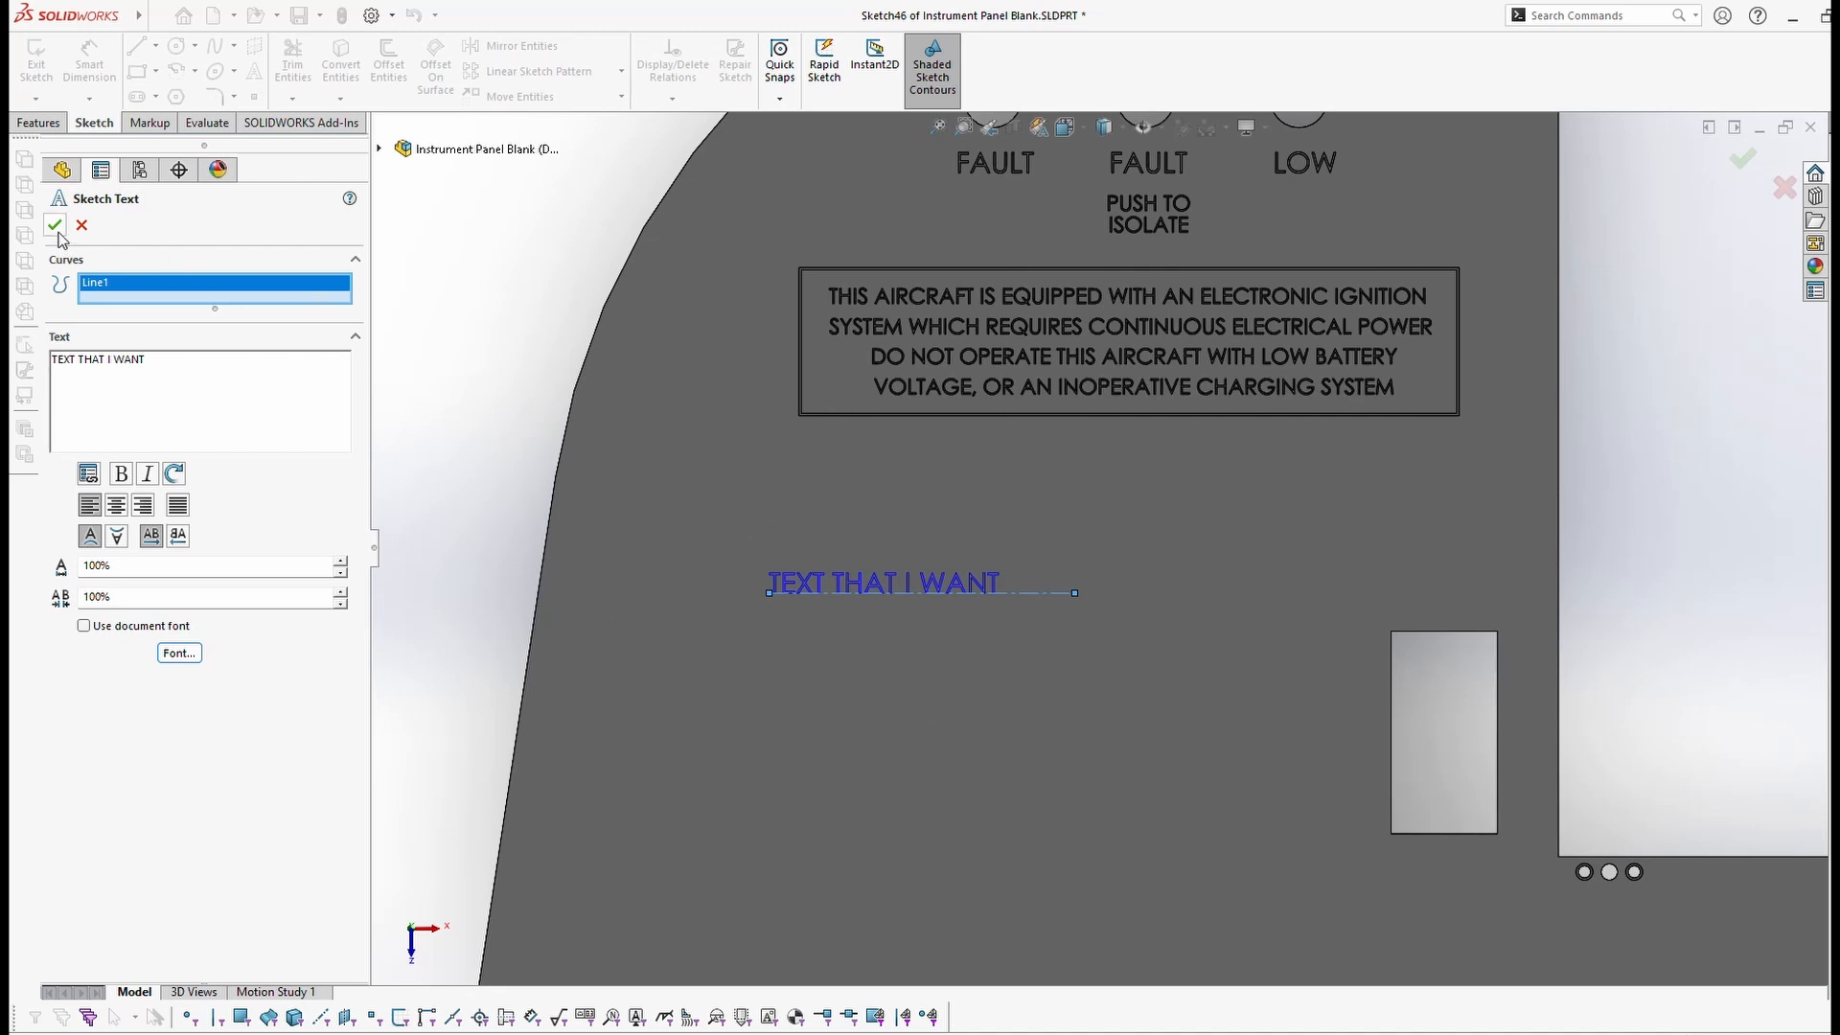
{"action": "left_click", "coordinate": [1740, 156]}
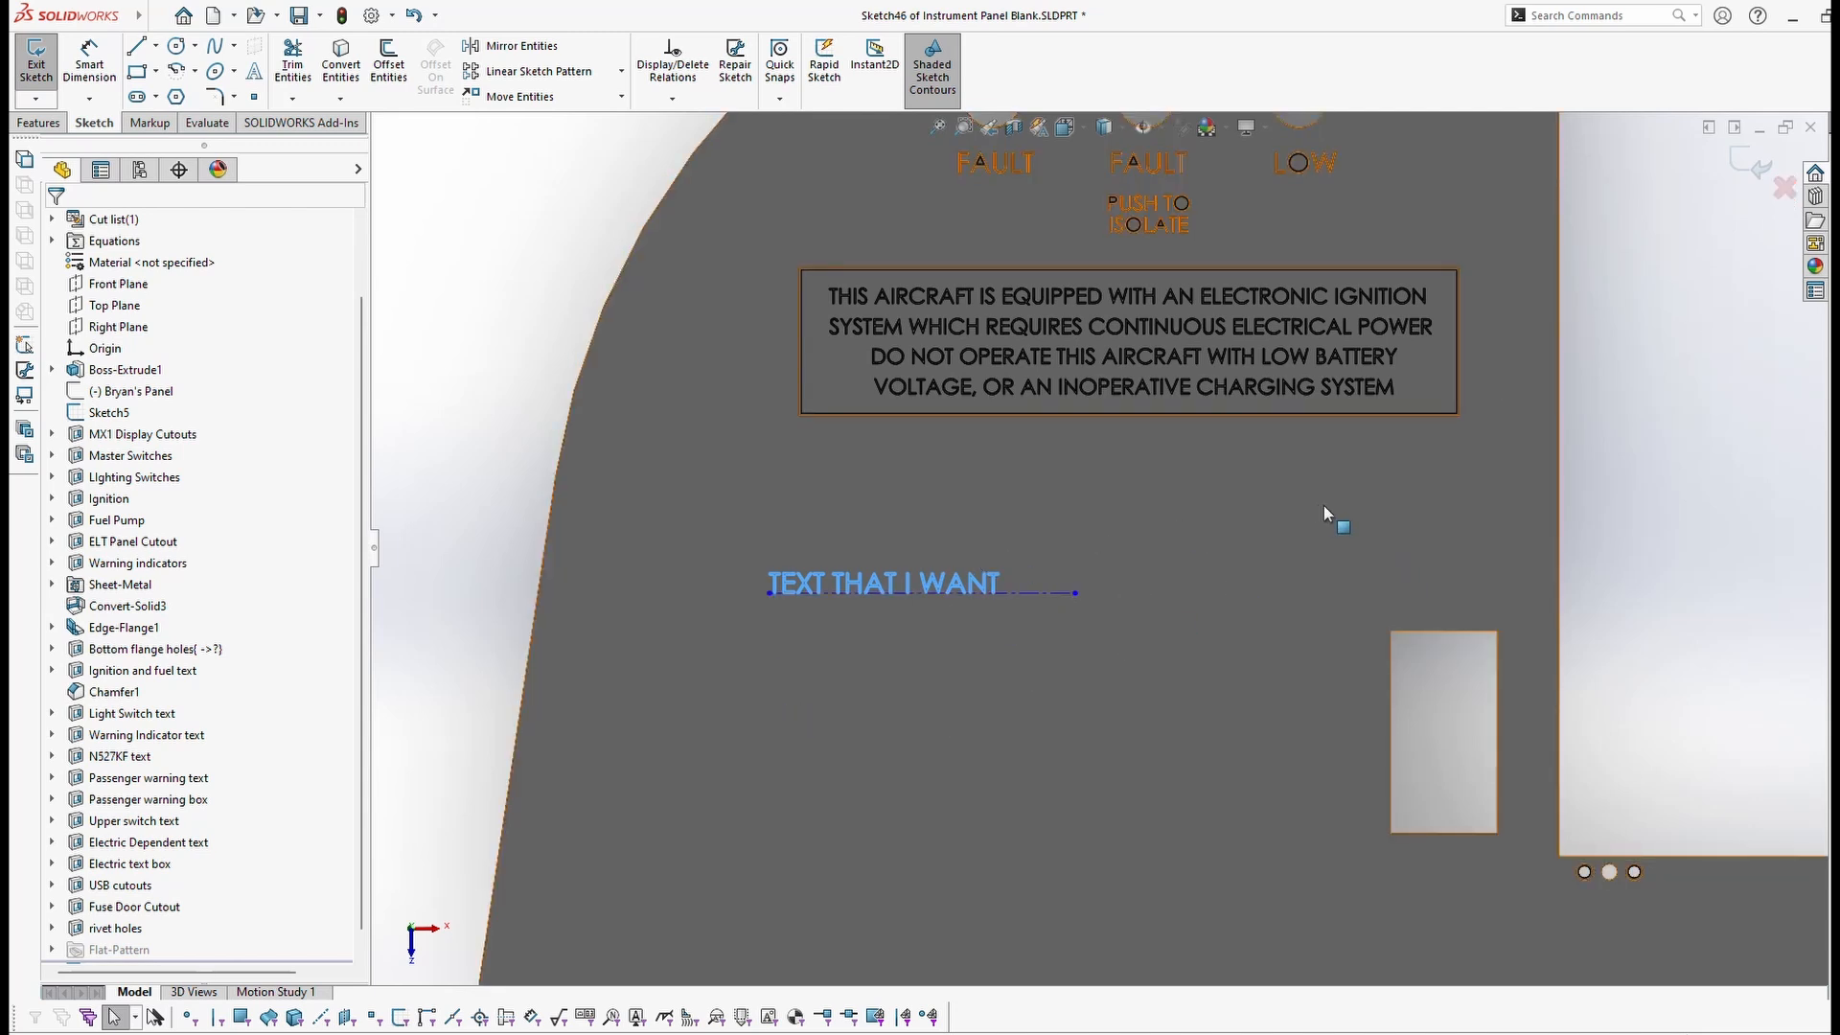
Step: Exit Sketch46 and return to the Features tools
{"action": "left_click", "coordinate": [1744, 163]}
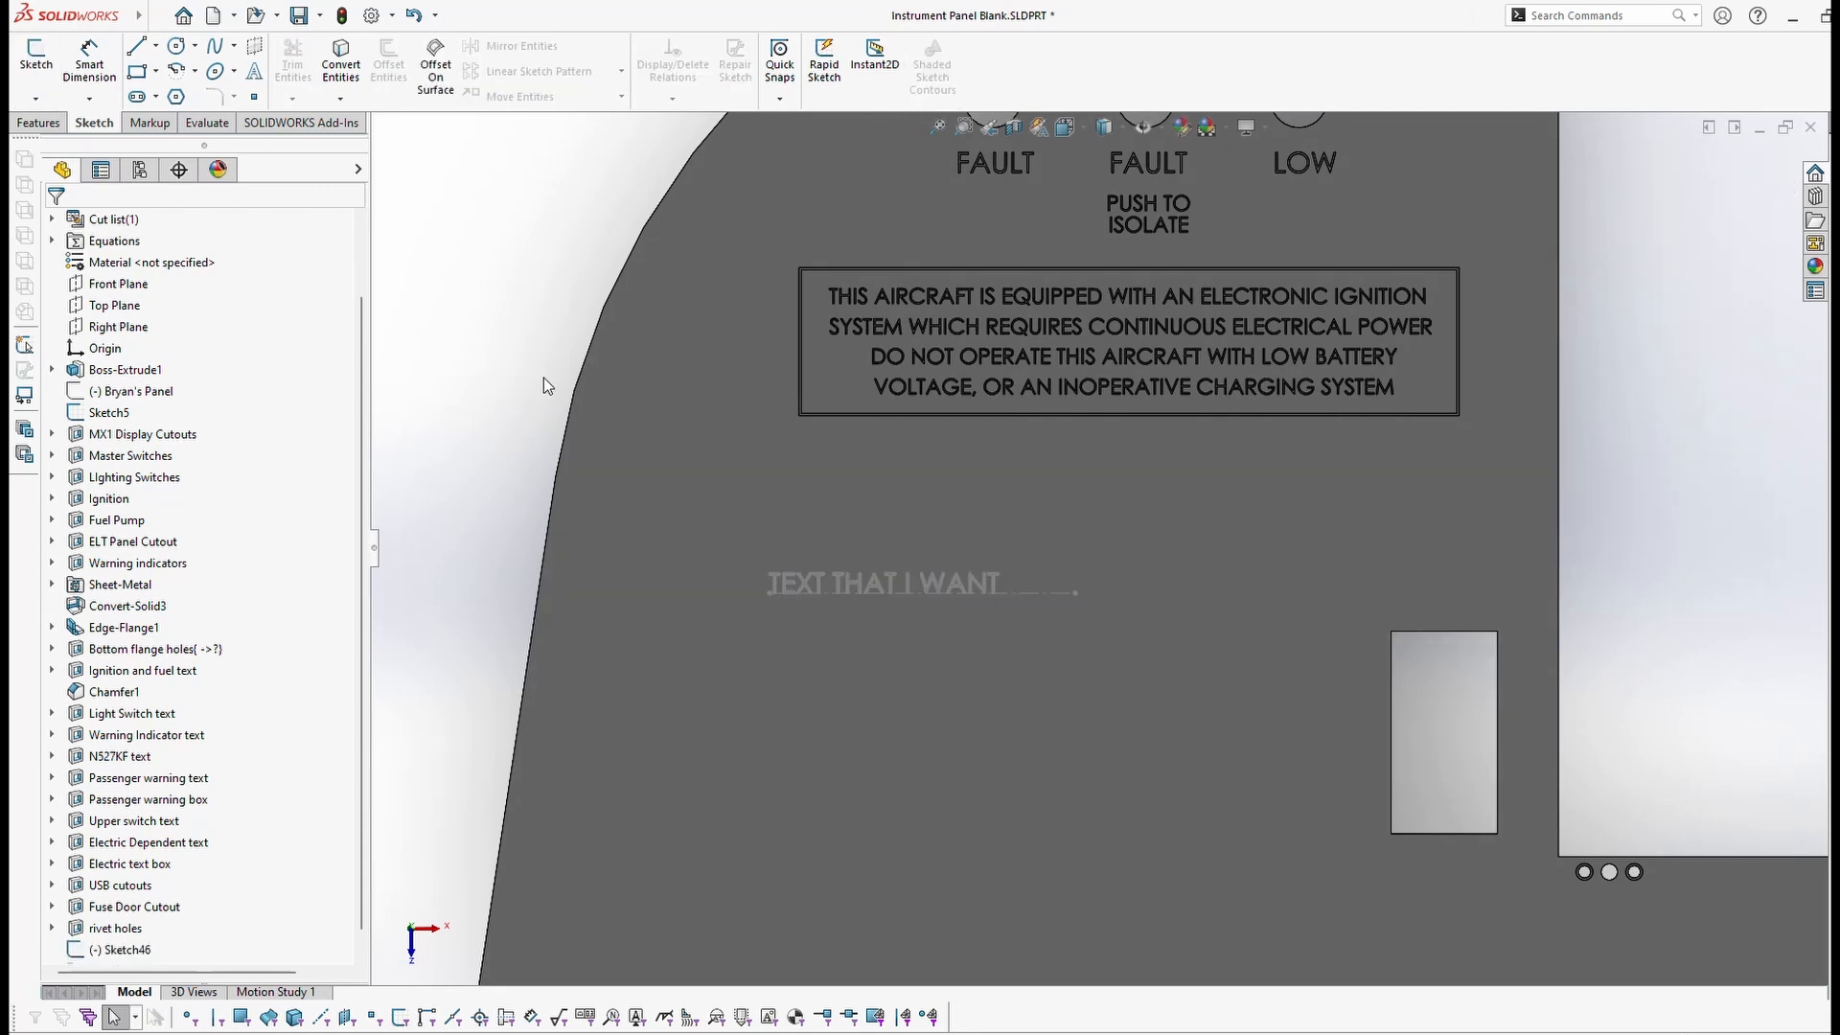
{"action": "left_click", "coordinate": [54, 128]}
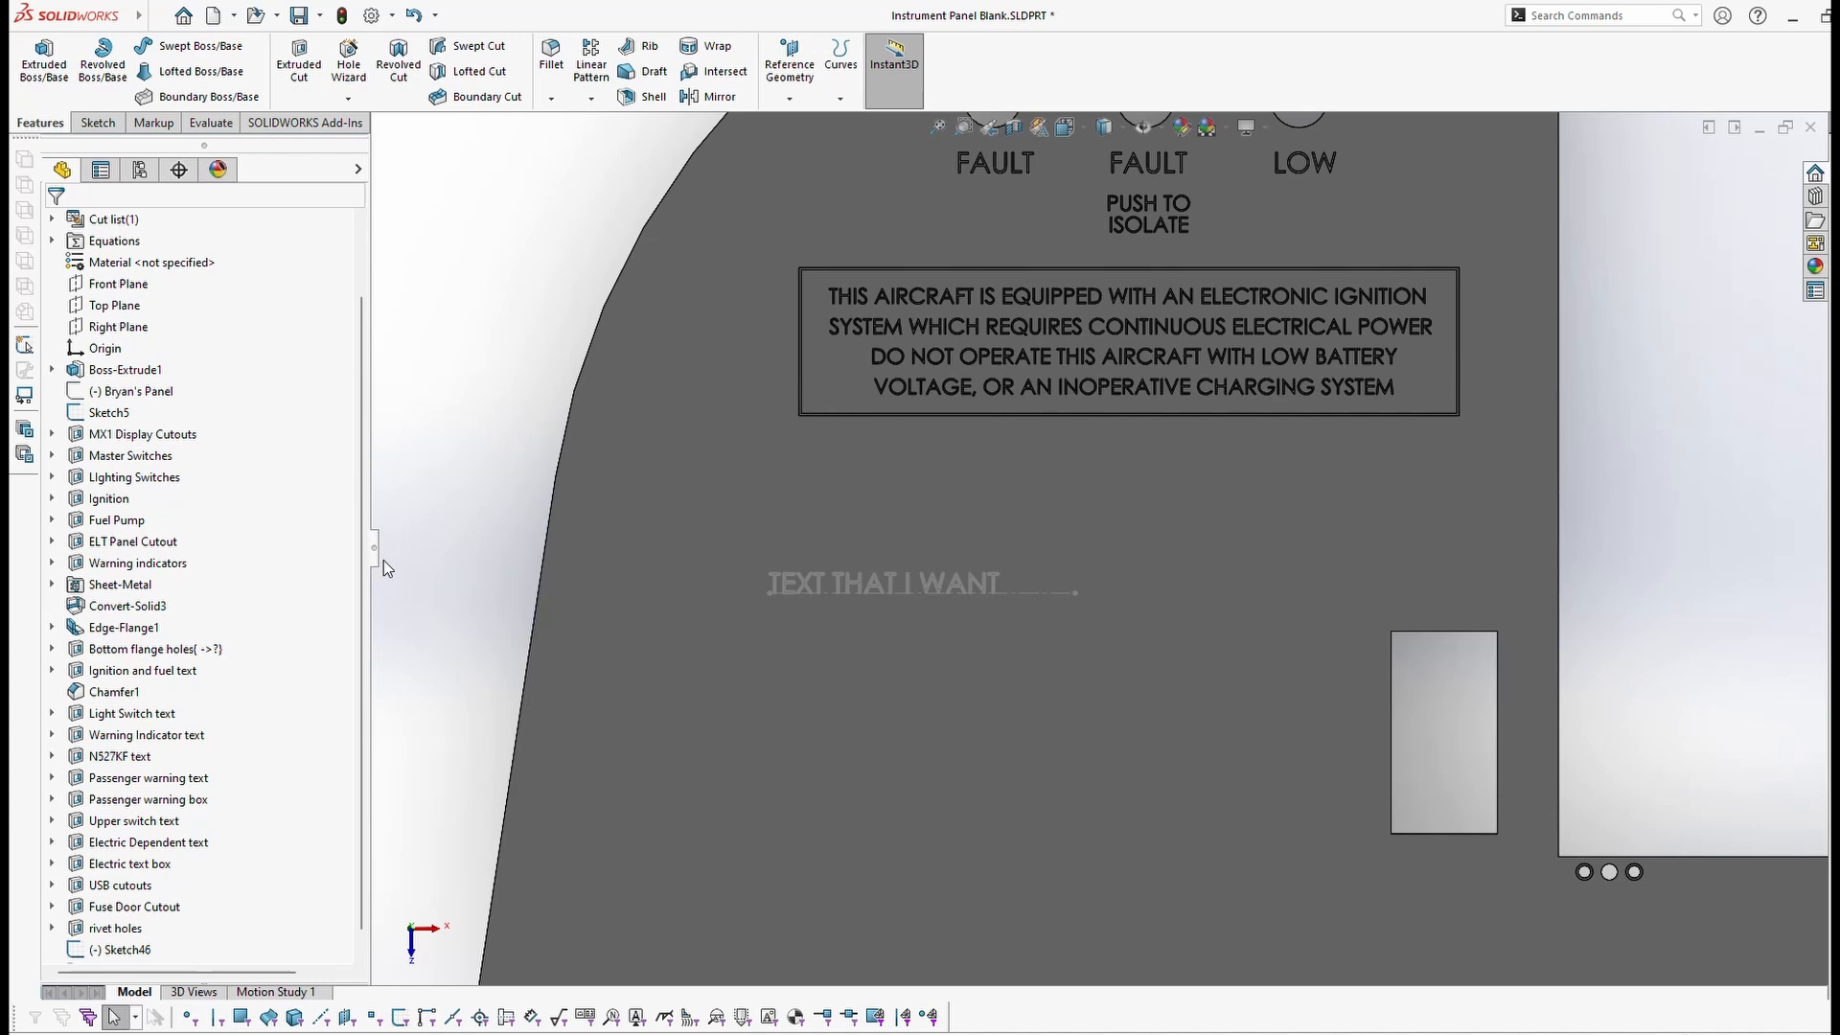
Step: Select Sketch46 in the tree as the profile for the cut
{"action": "left_click", "coordinate": [300, 60]}
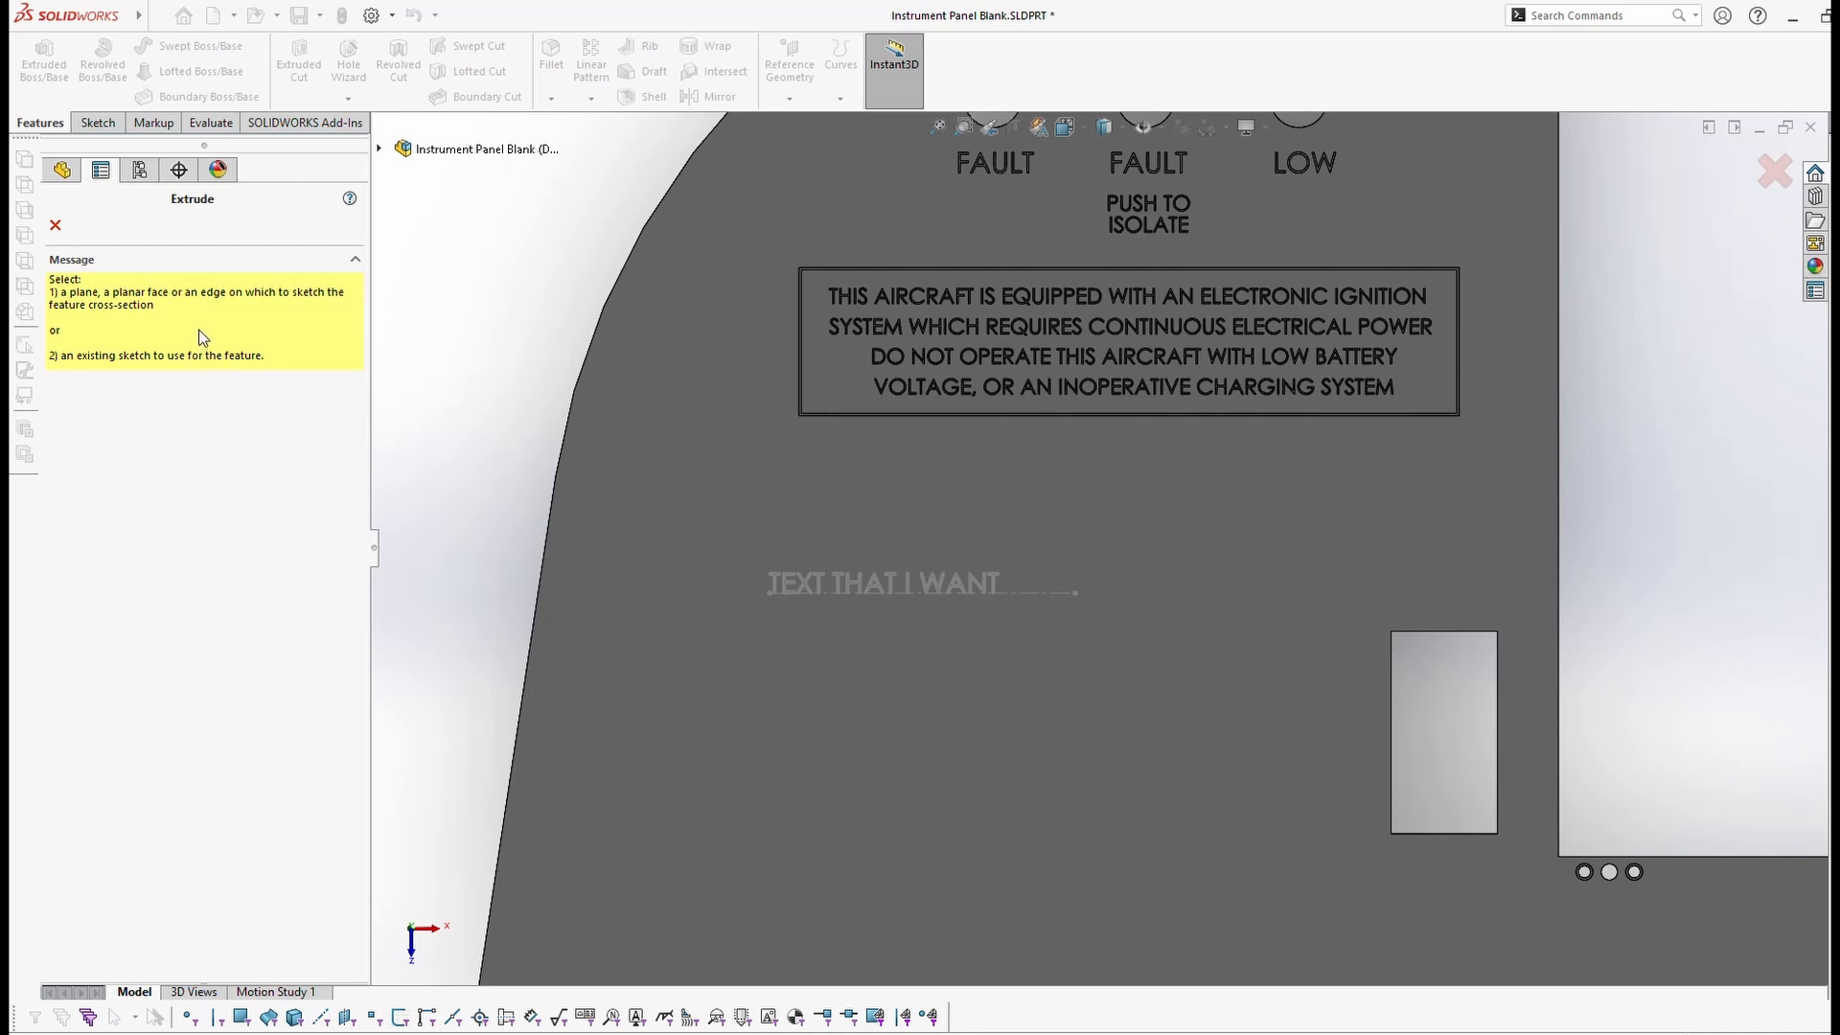
{"action": "left_click", "coordinate": [55, 225]}
{"action": "scroll", "coordinate": [238, 651], "scroll_direction": "down", "scroll_amount": 1}
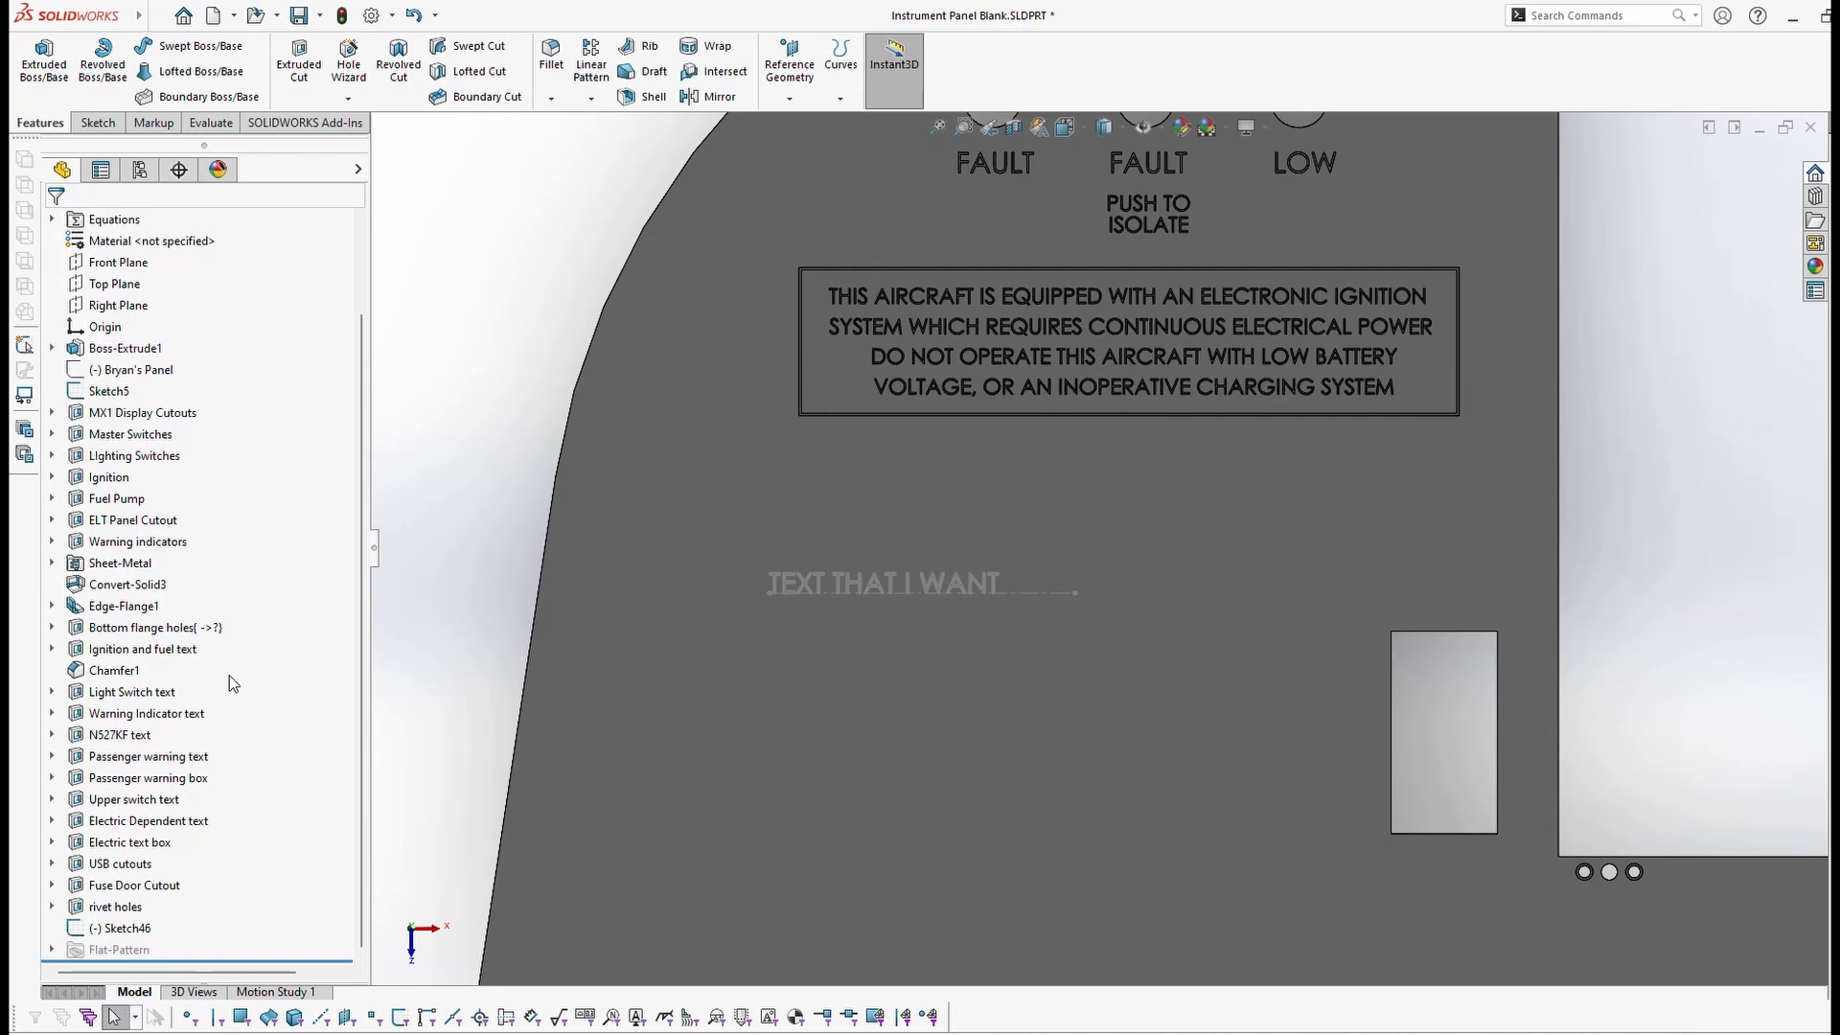
{"action": "left_click", "coordinate": [122, 928]}
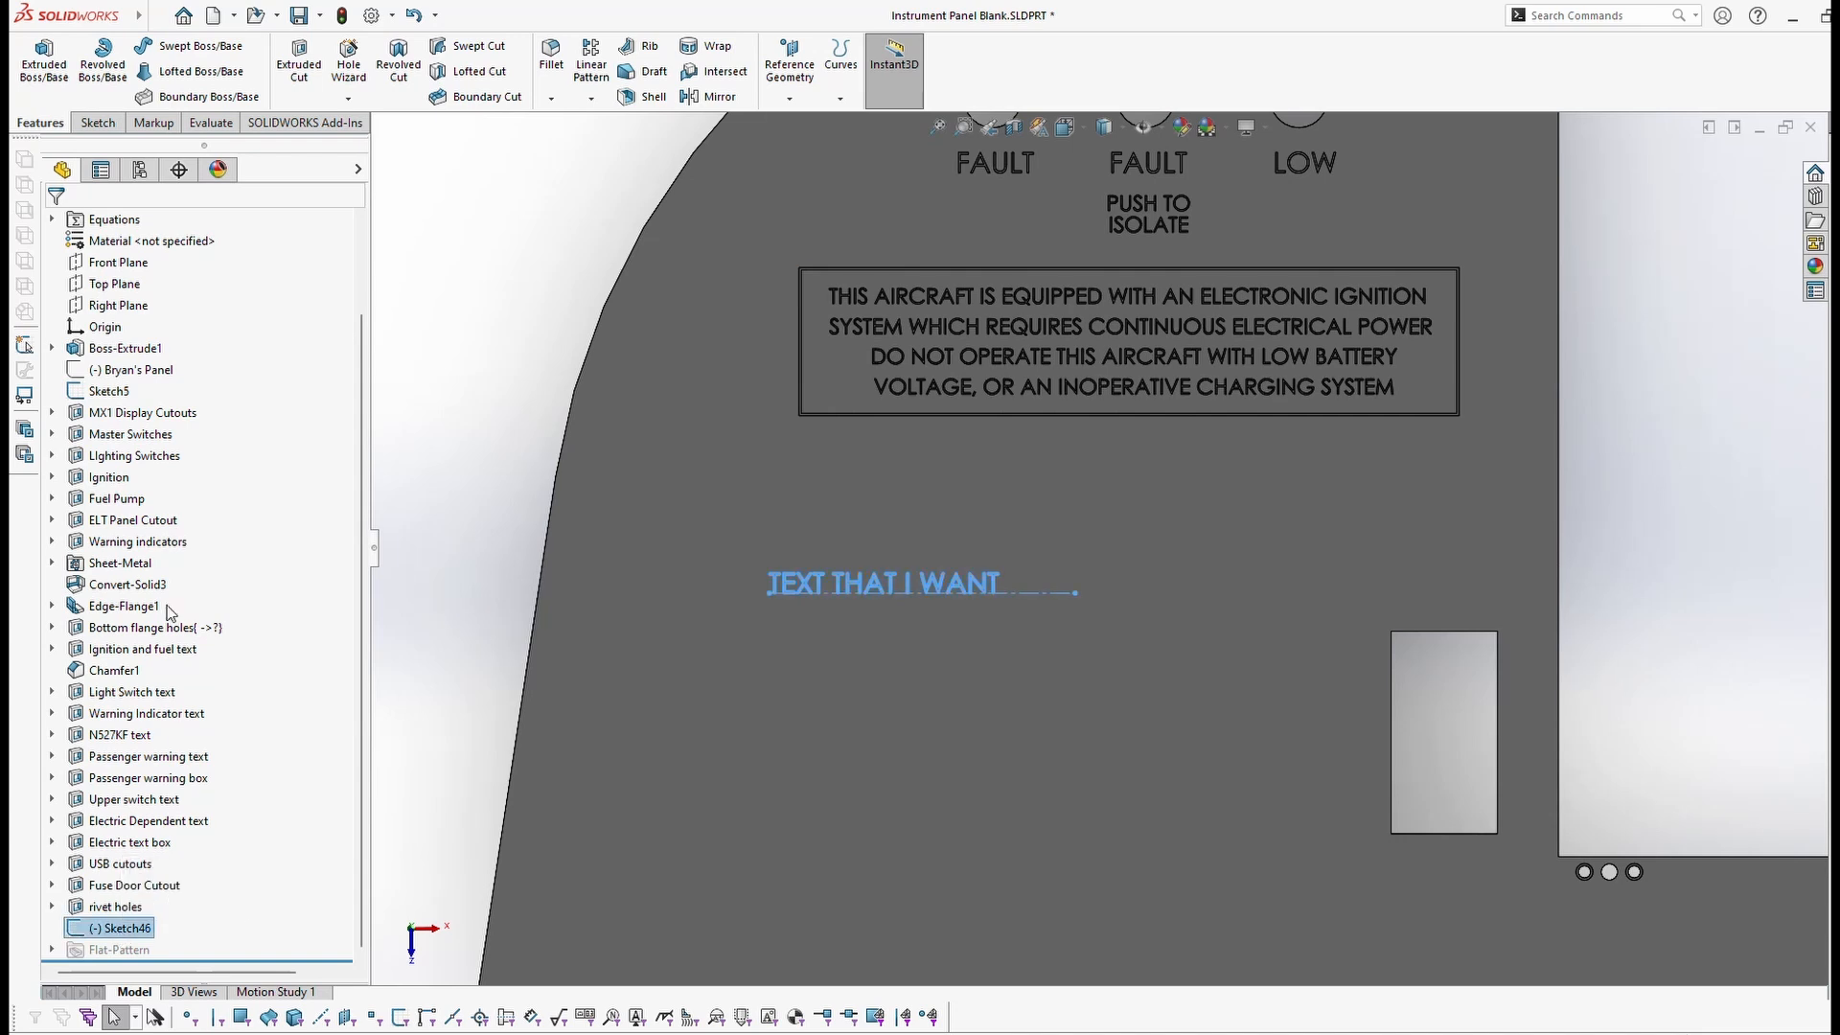
Step: Extrude-cut the text sketch Blind to a depth of 0.005in
{"action": "left_click", "coordinate": [299, 55]}
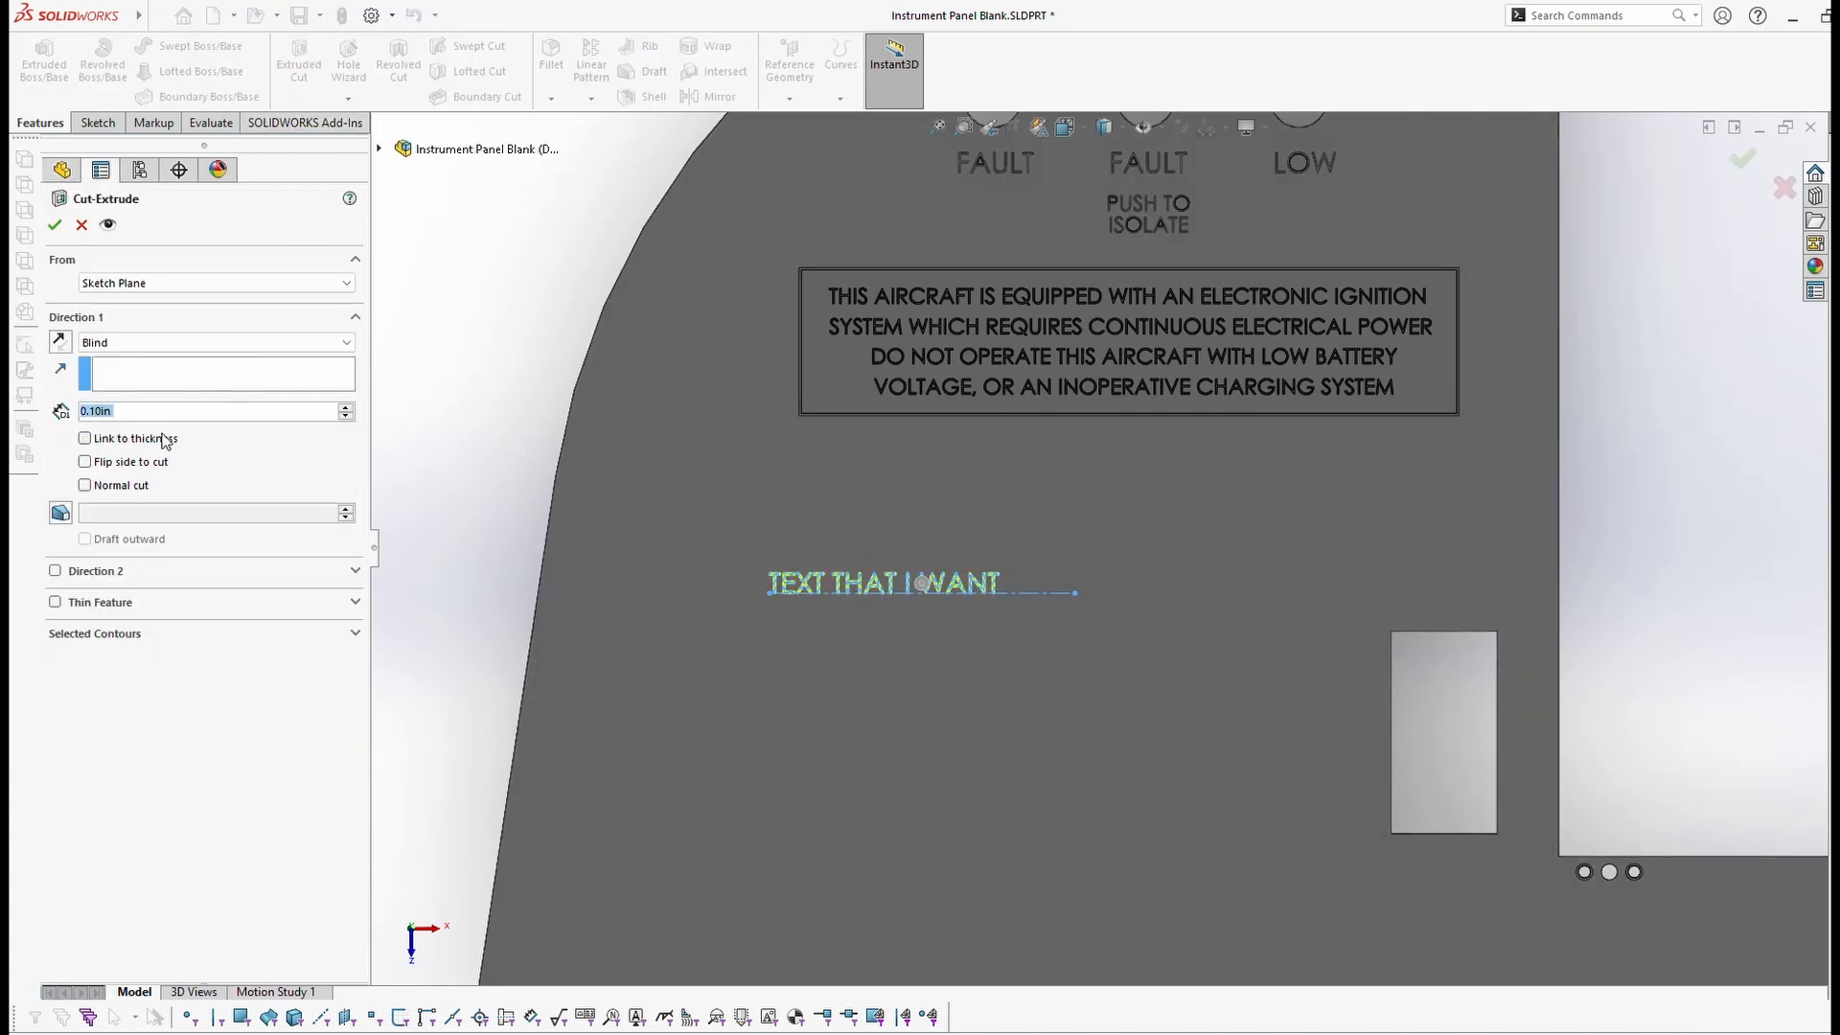
{"action": "left_click", "coordinate": [182, 341]}
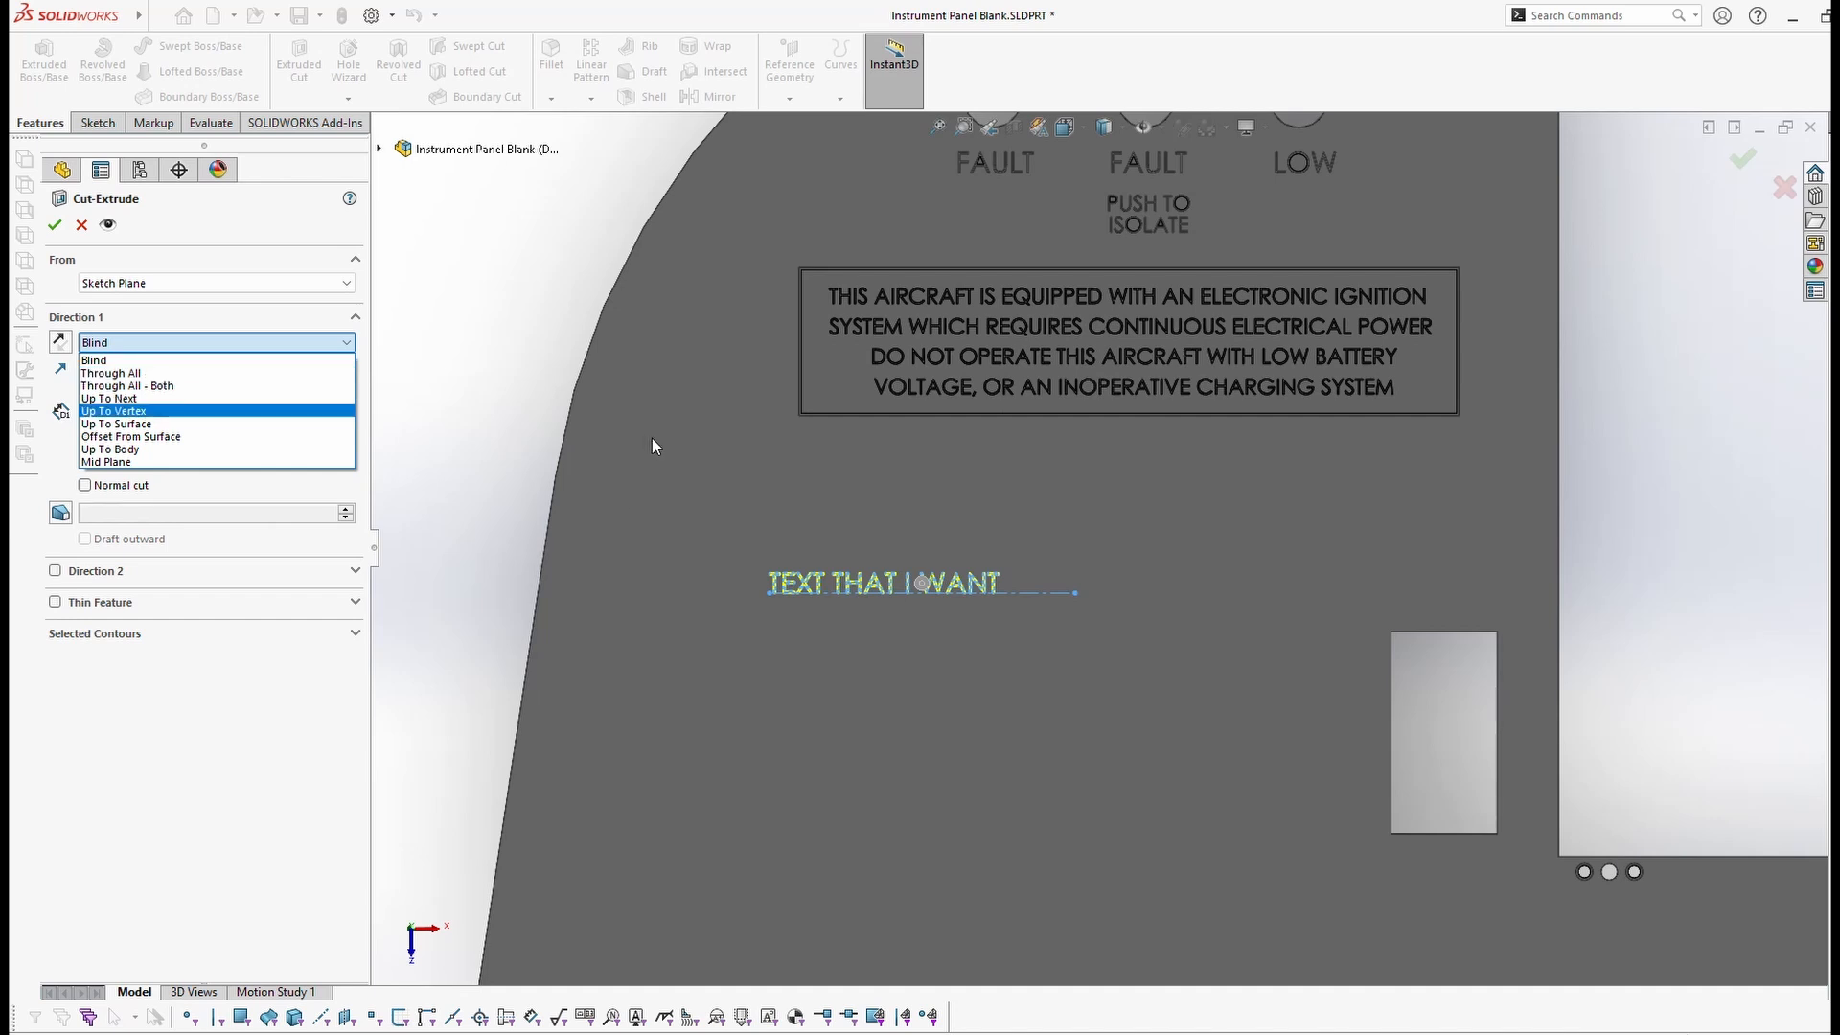
{"action": "left_click", "coordinate": [203, 363]}
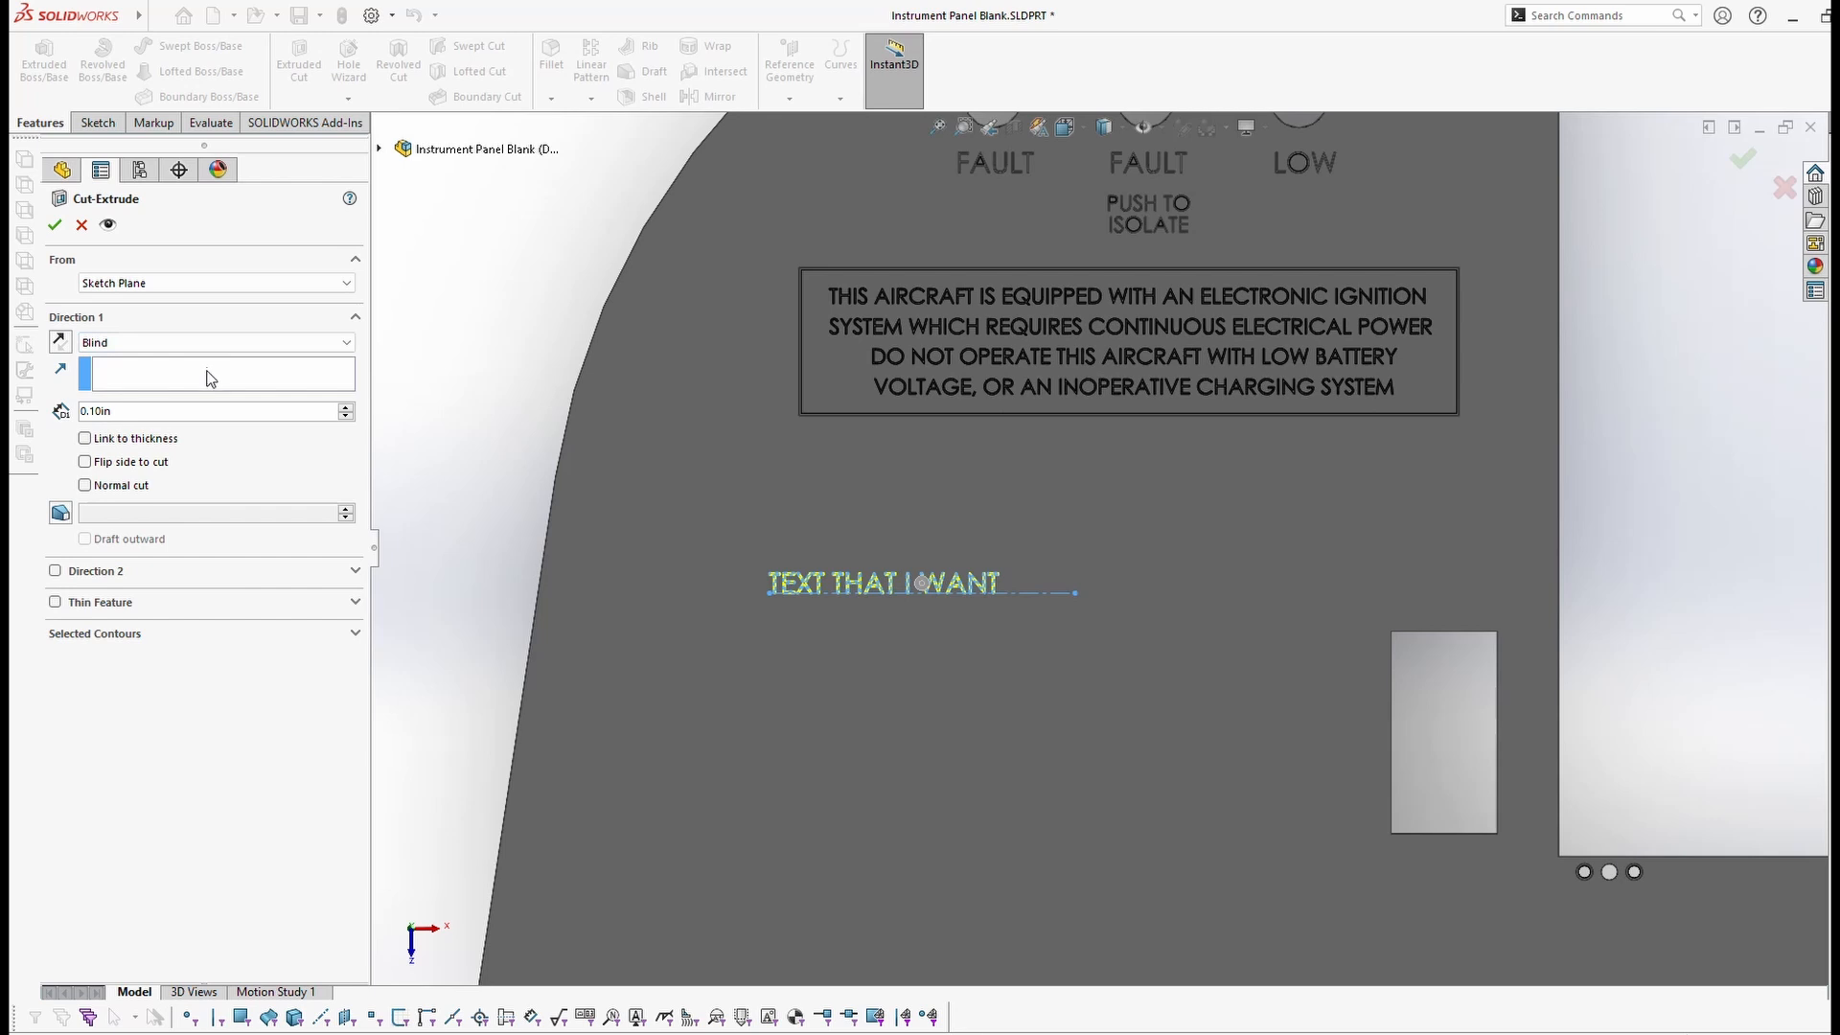
{"action": "left_click", "coordinate": [177, 411]}
{"action": "left_click_drag", "start_coordinate": [178, 411], "coordinate": [75, 422]}
{"action": "type", "text": ".005"}
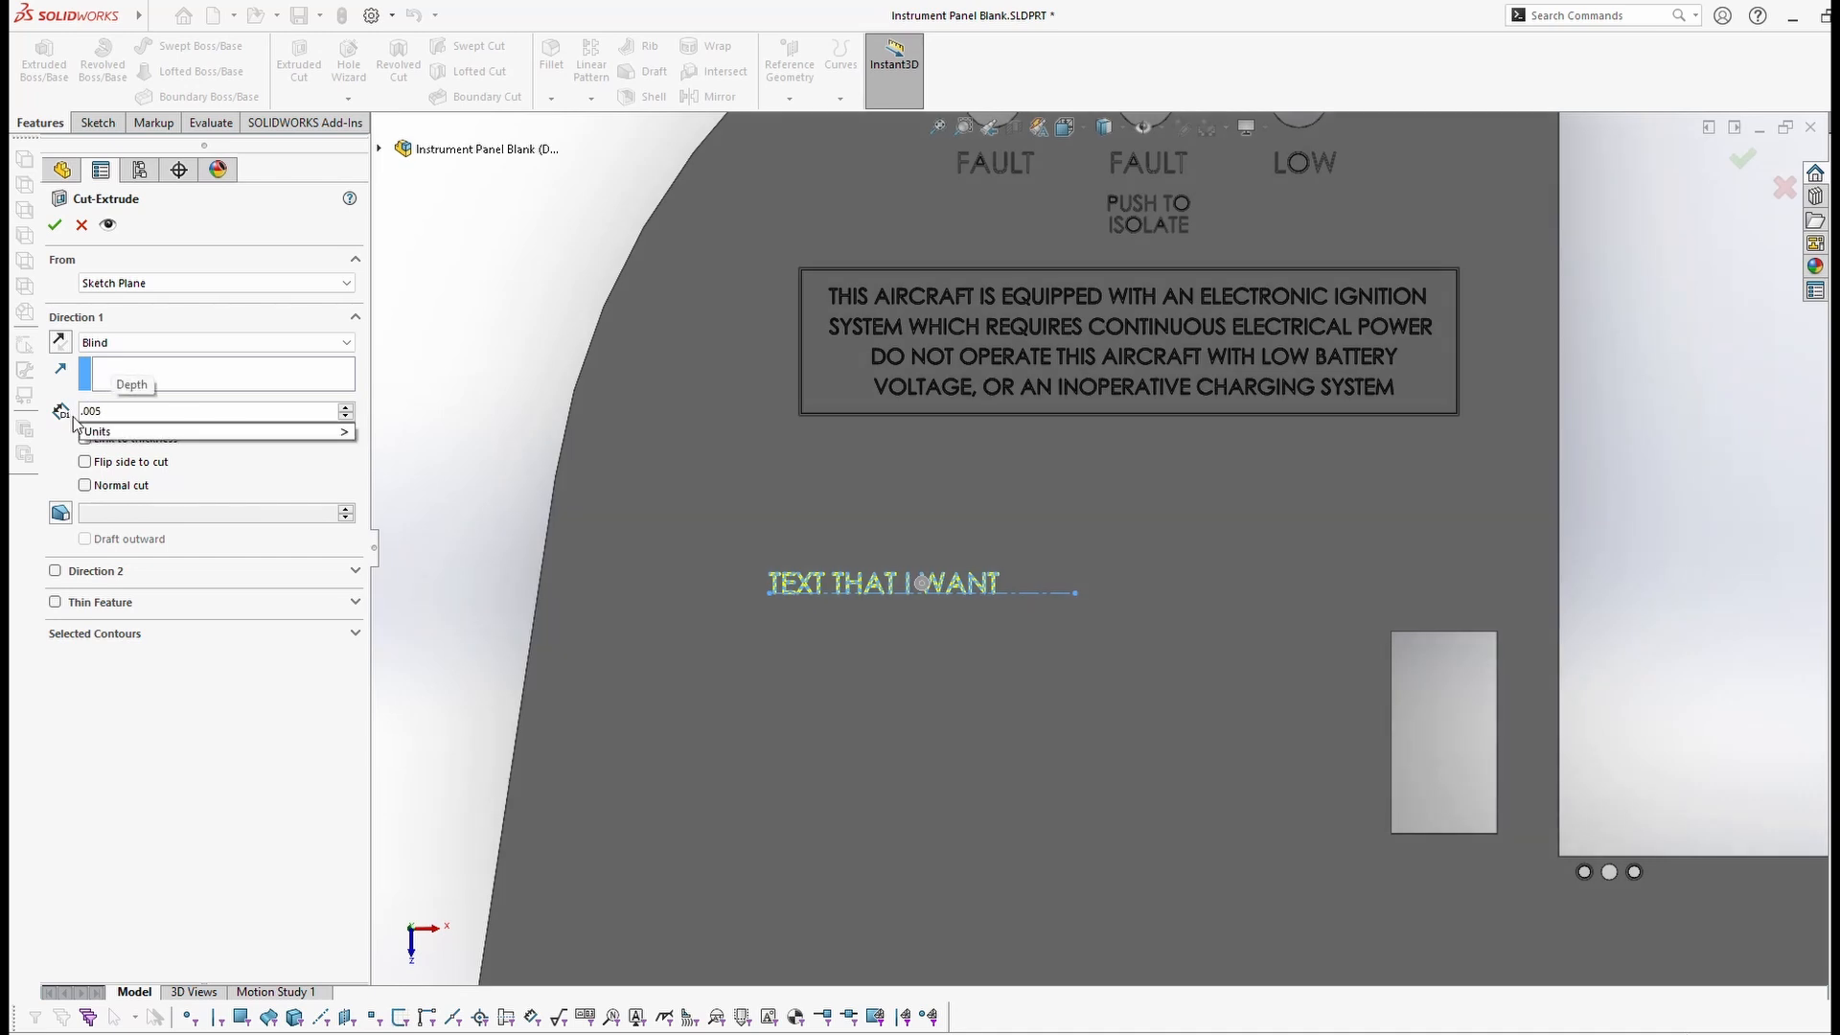
{"action": "key", "text": "Return"}
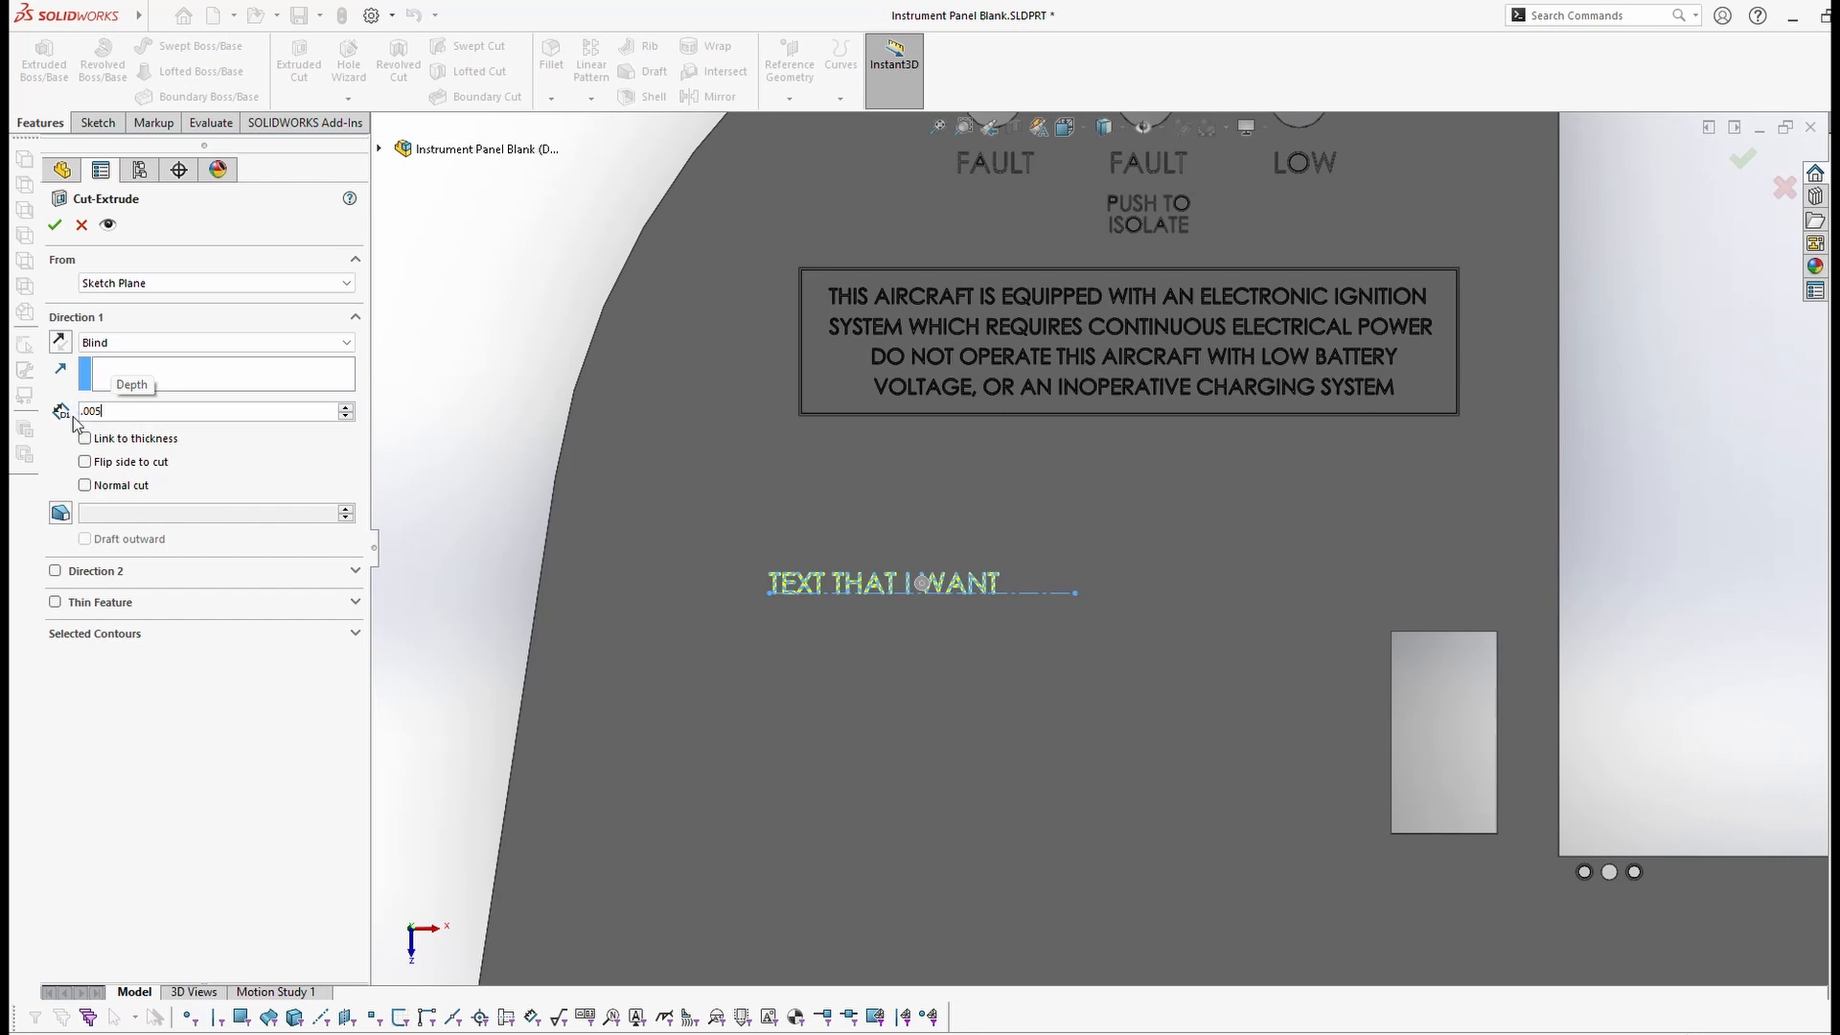
{"action": "left_click", "coordinate": [55, 226]}
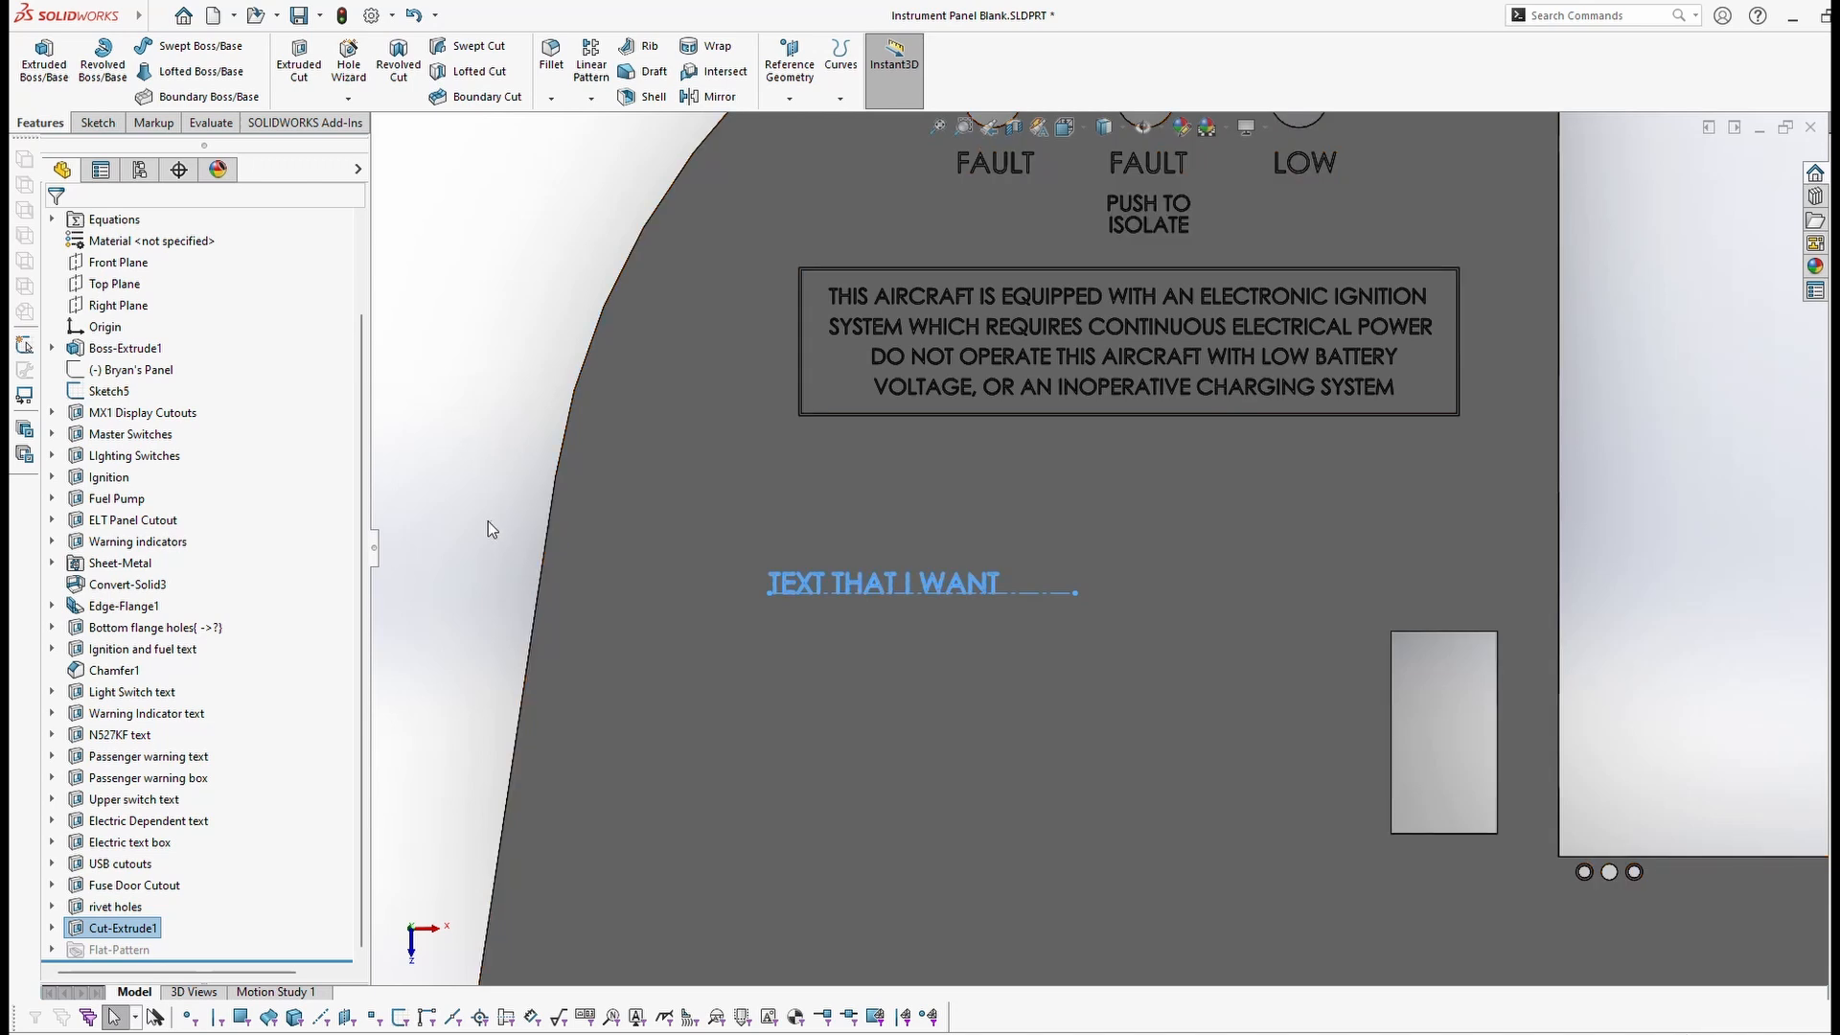
Step: Expand Cut-Extrude1 and reopen its Sketch46 for editing
{"action": "left_click", "coordinate": [472, 446]}
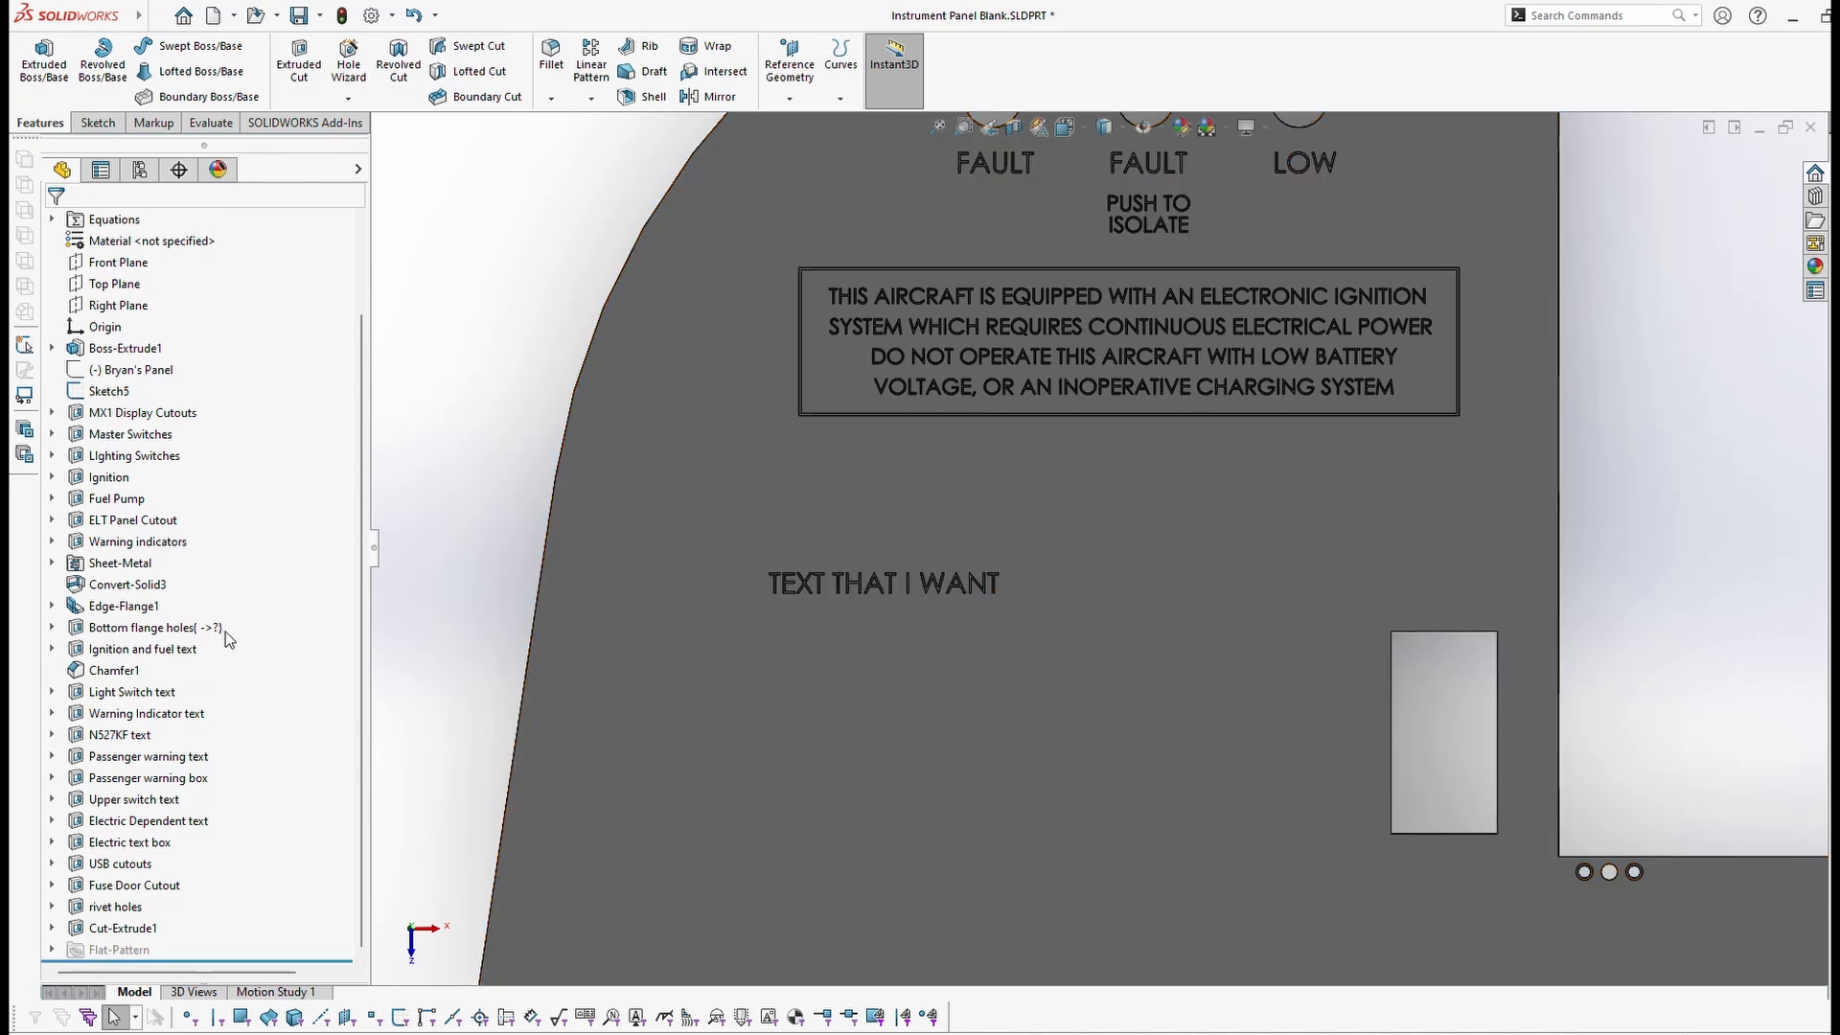
{"action": "left_click", "coordinate": [52, 928]}
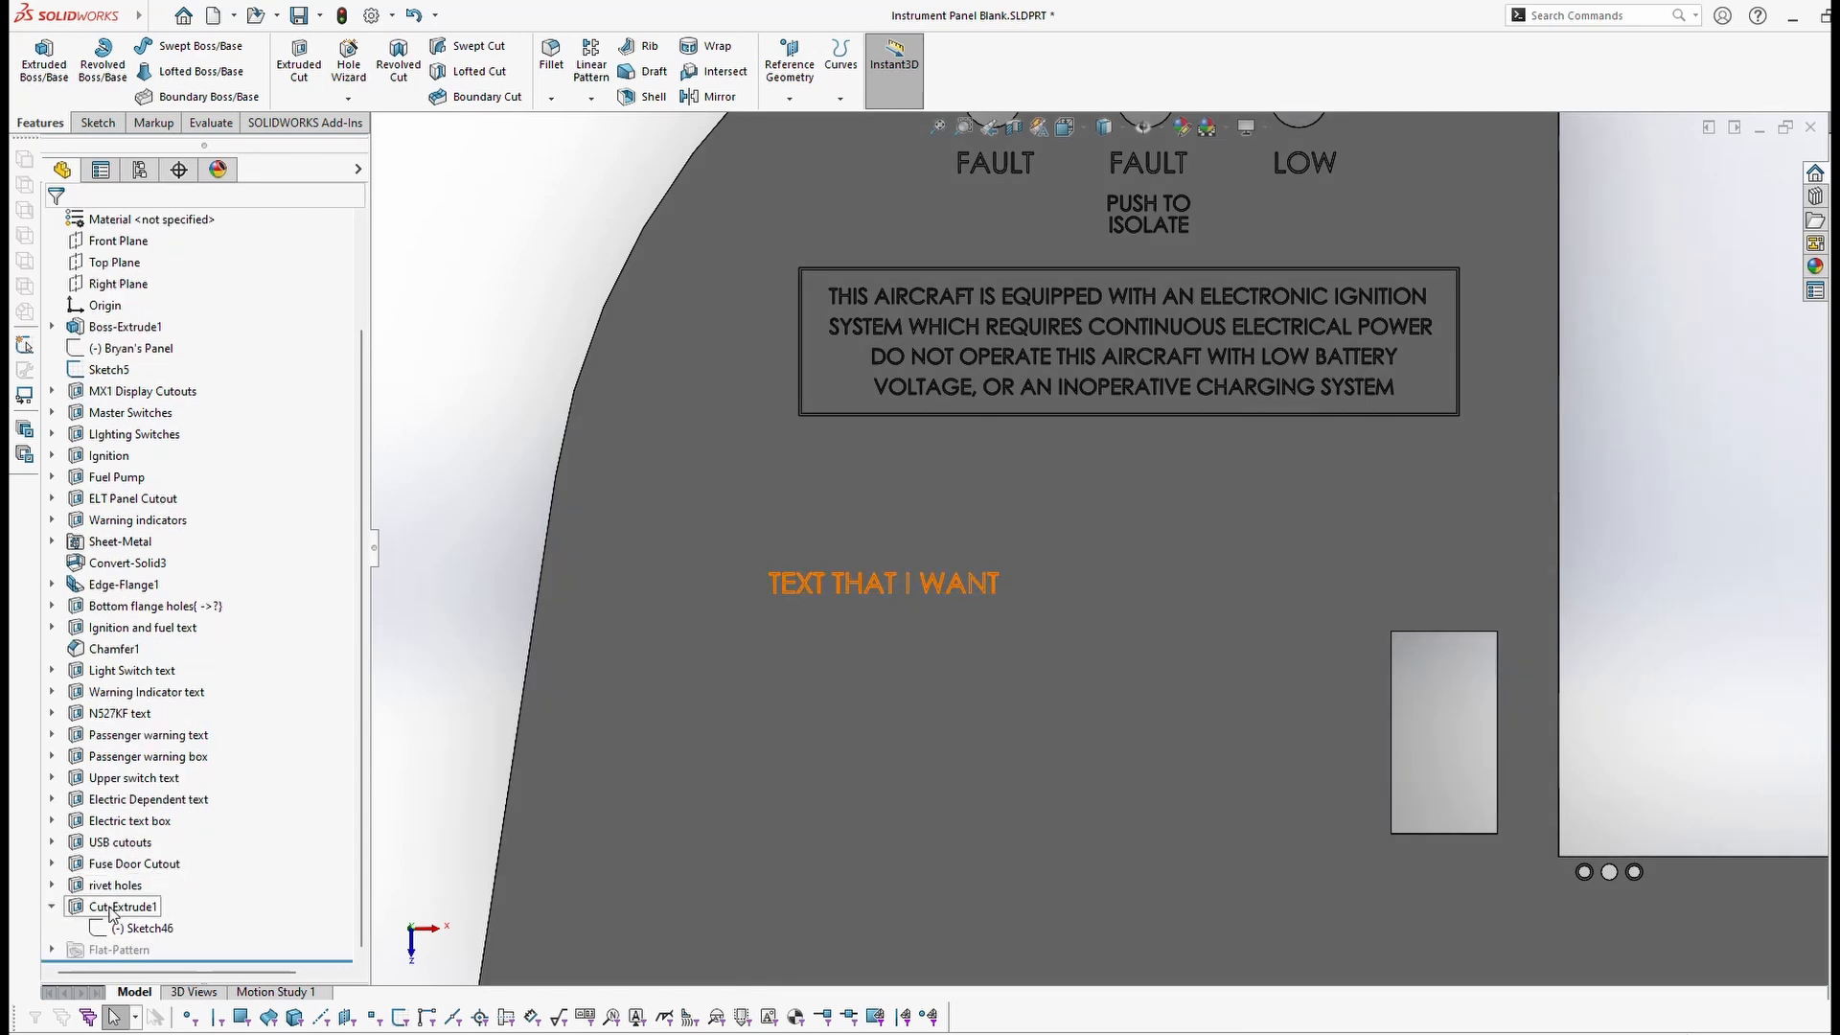
{"action": "left_click", "coordinate": [113, 906]}
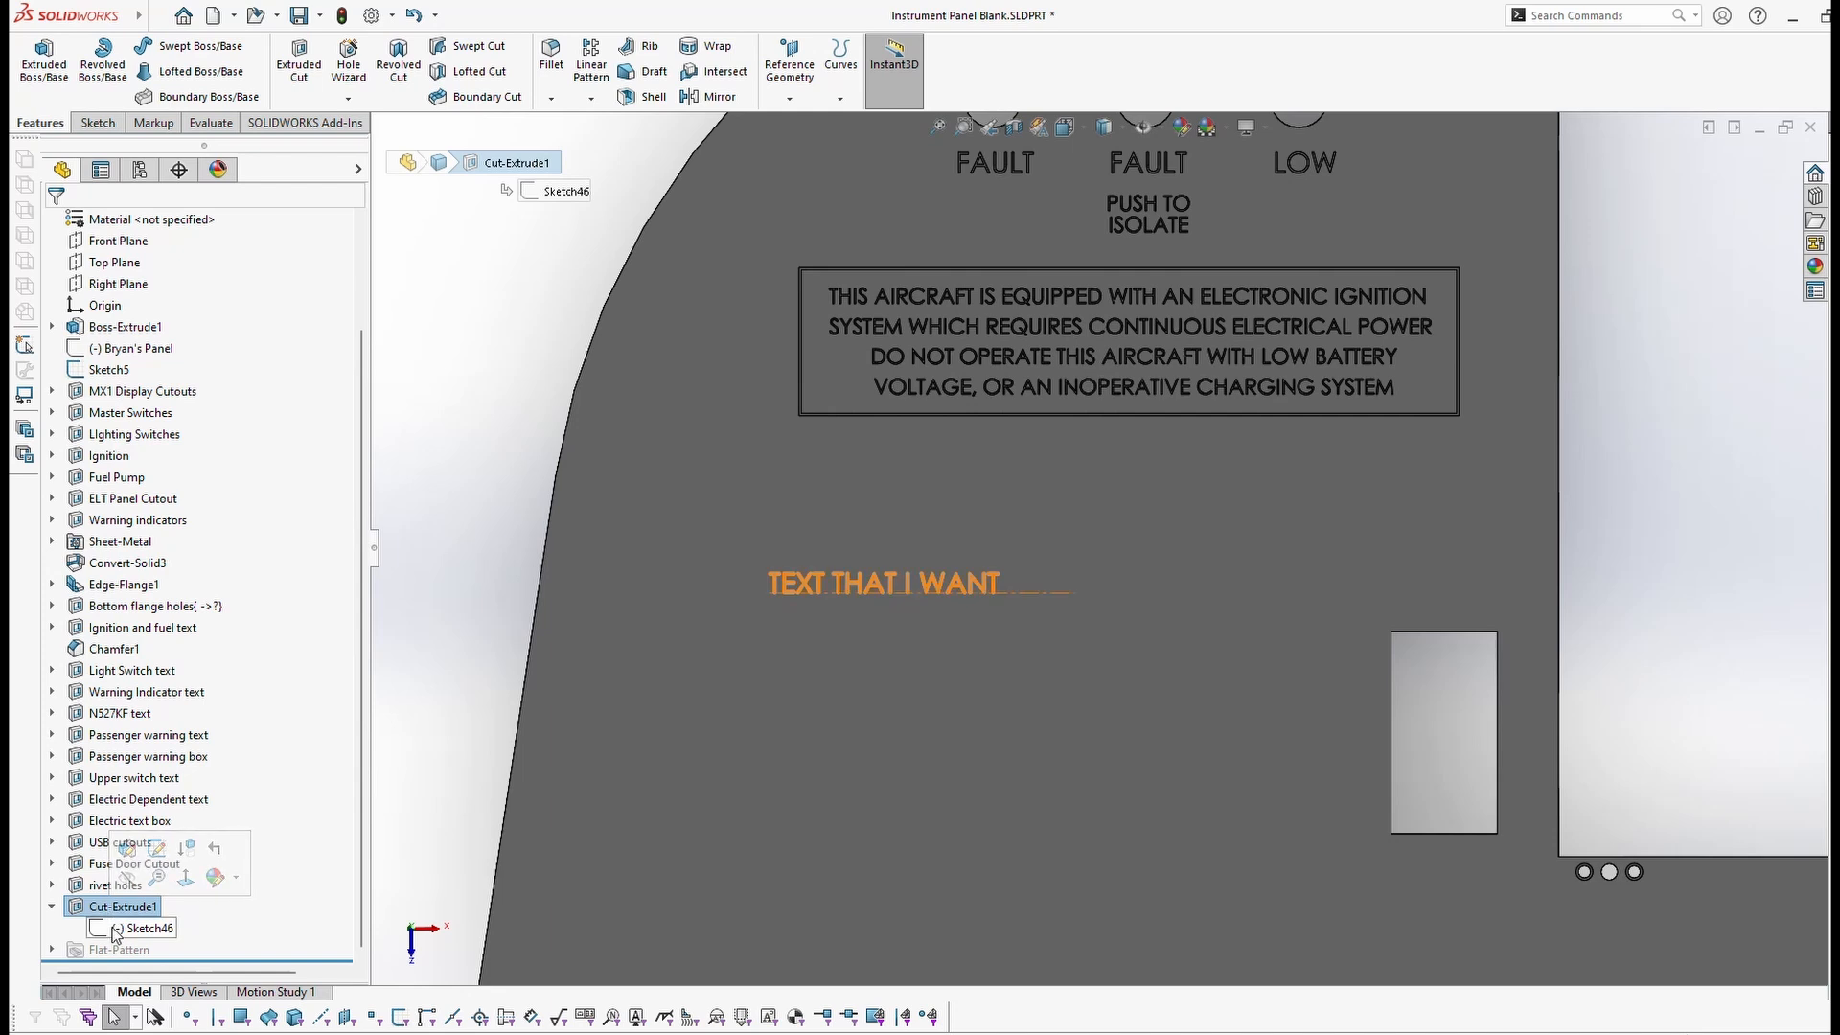
{"action": "left_click", "coordinate": [114, 931]}
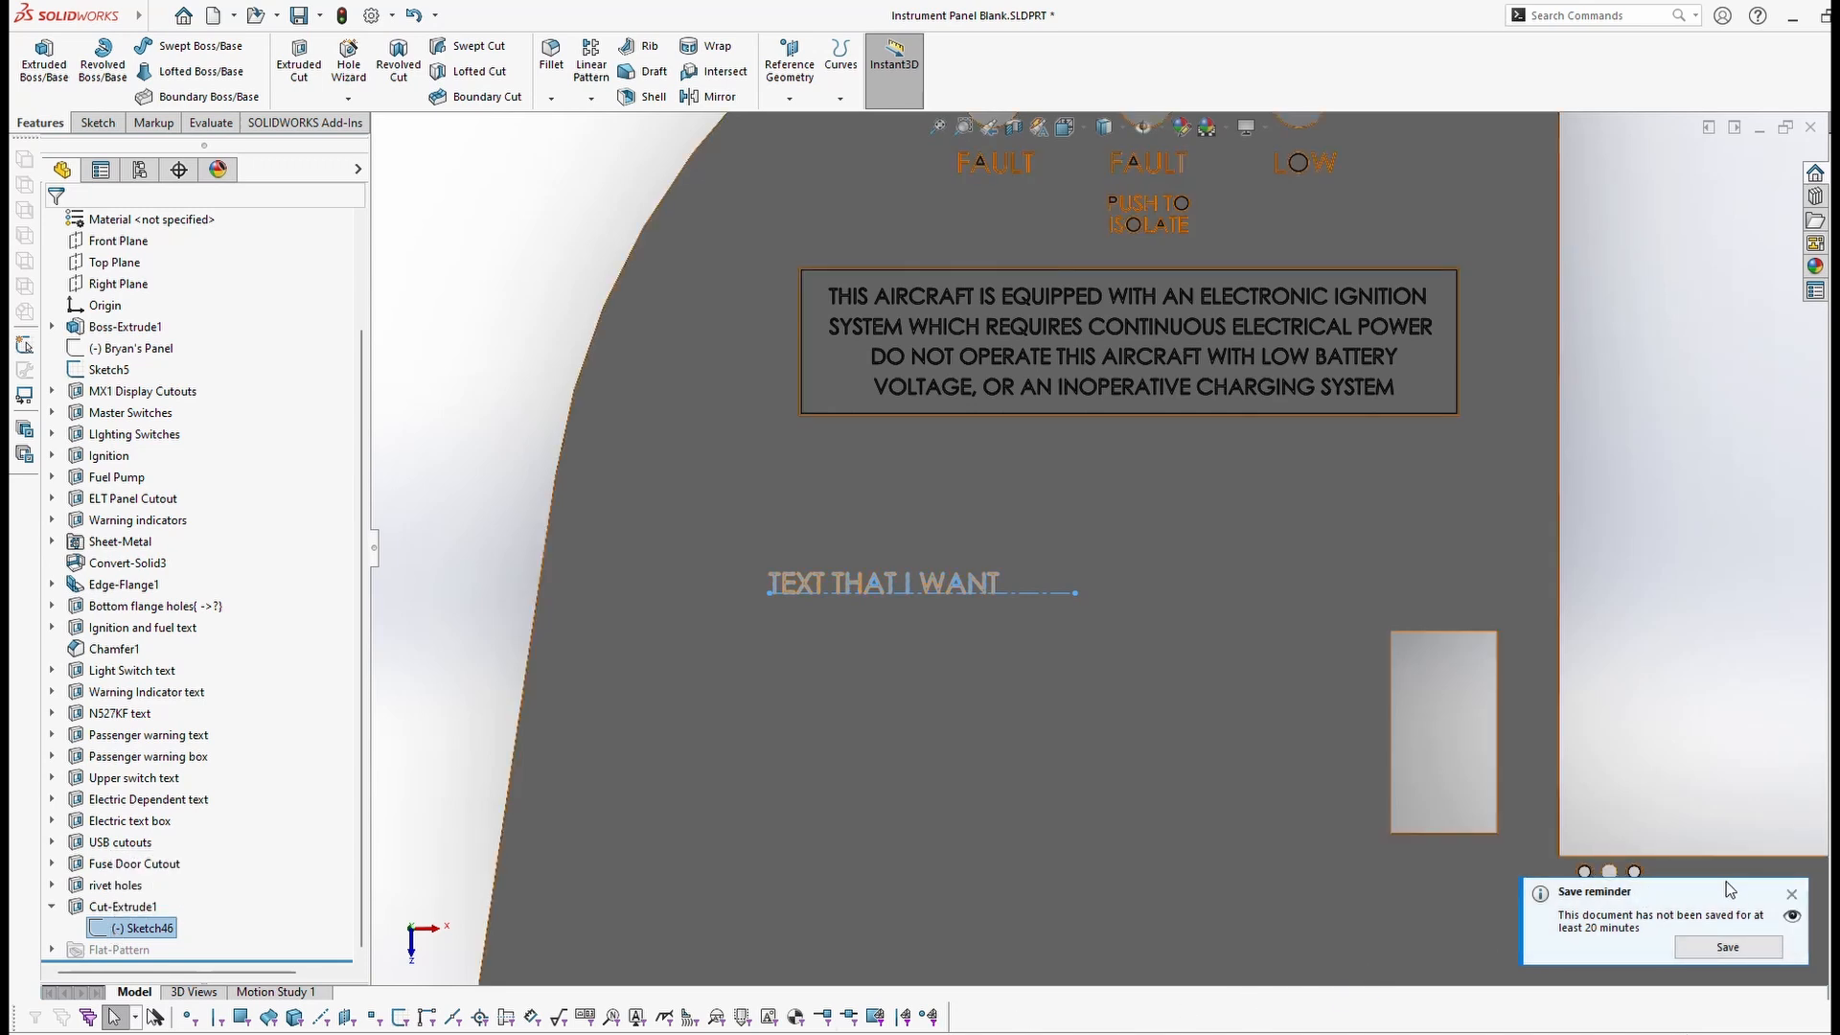
{"action": "left_click", "coordinate": [1791, 894]}
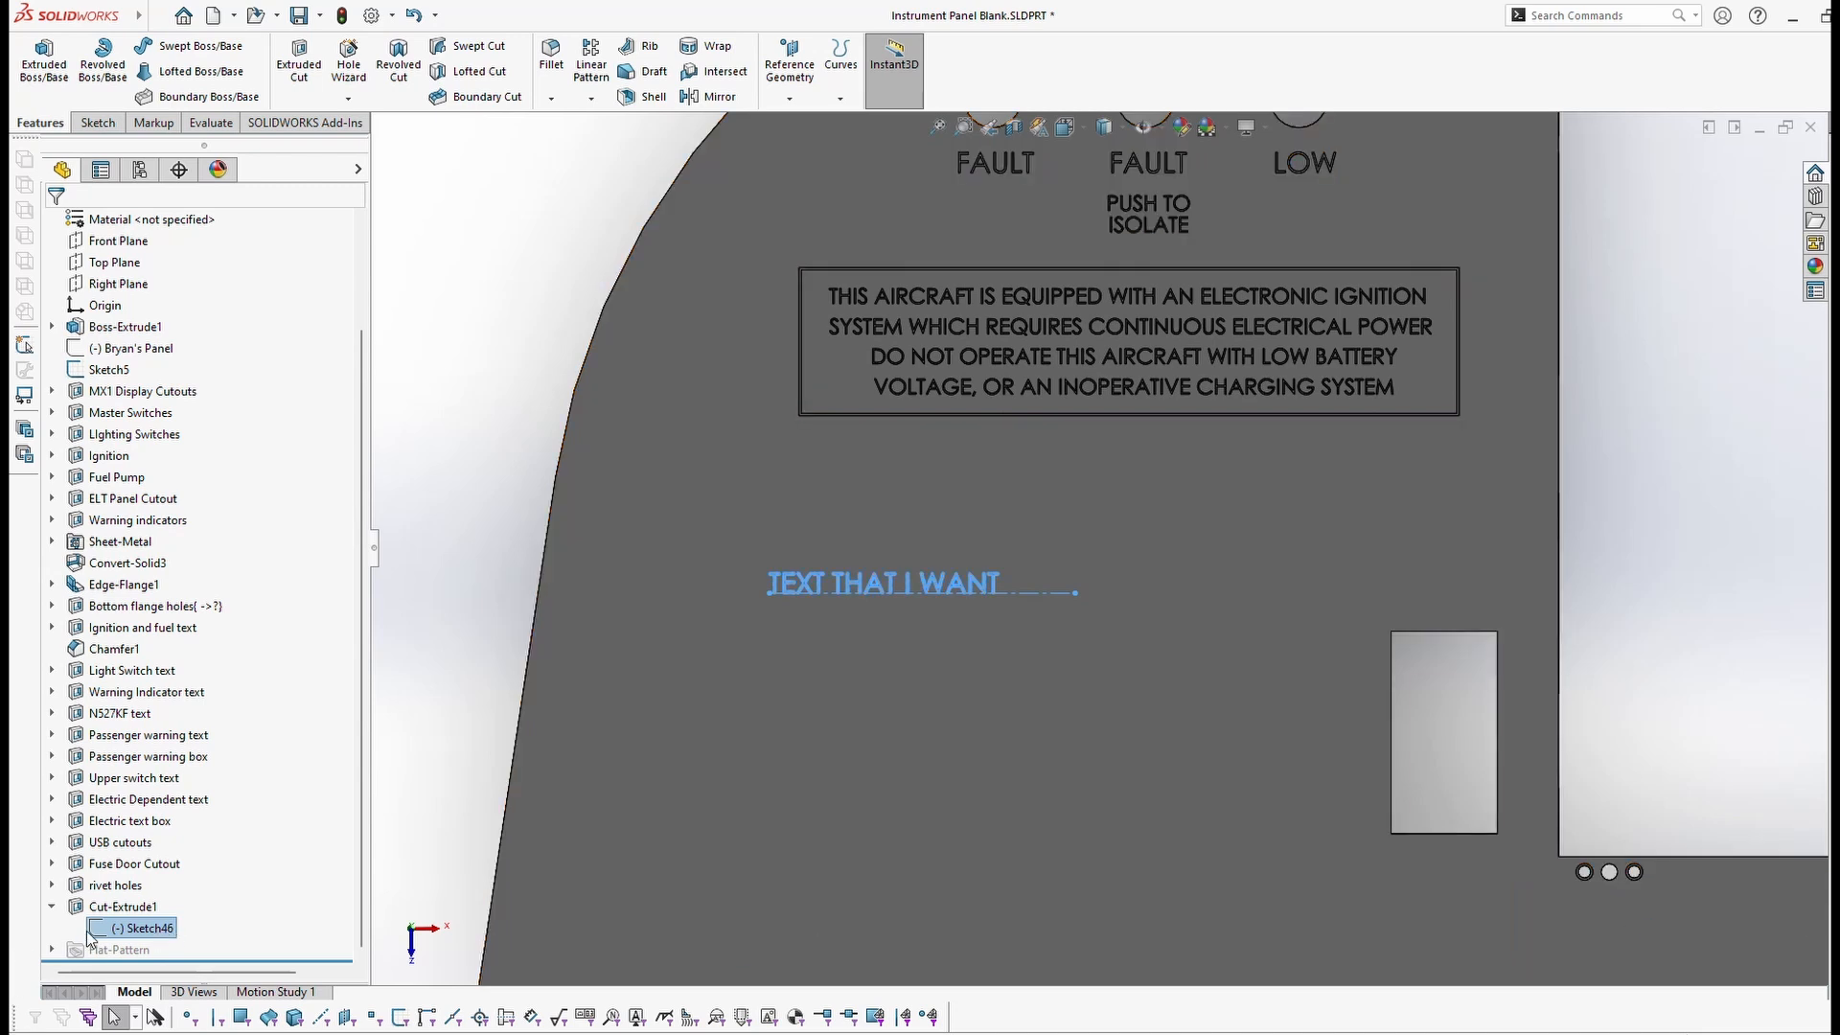
{"action": "left_click", "coordinate": [123, 928]}
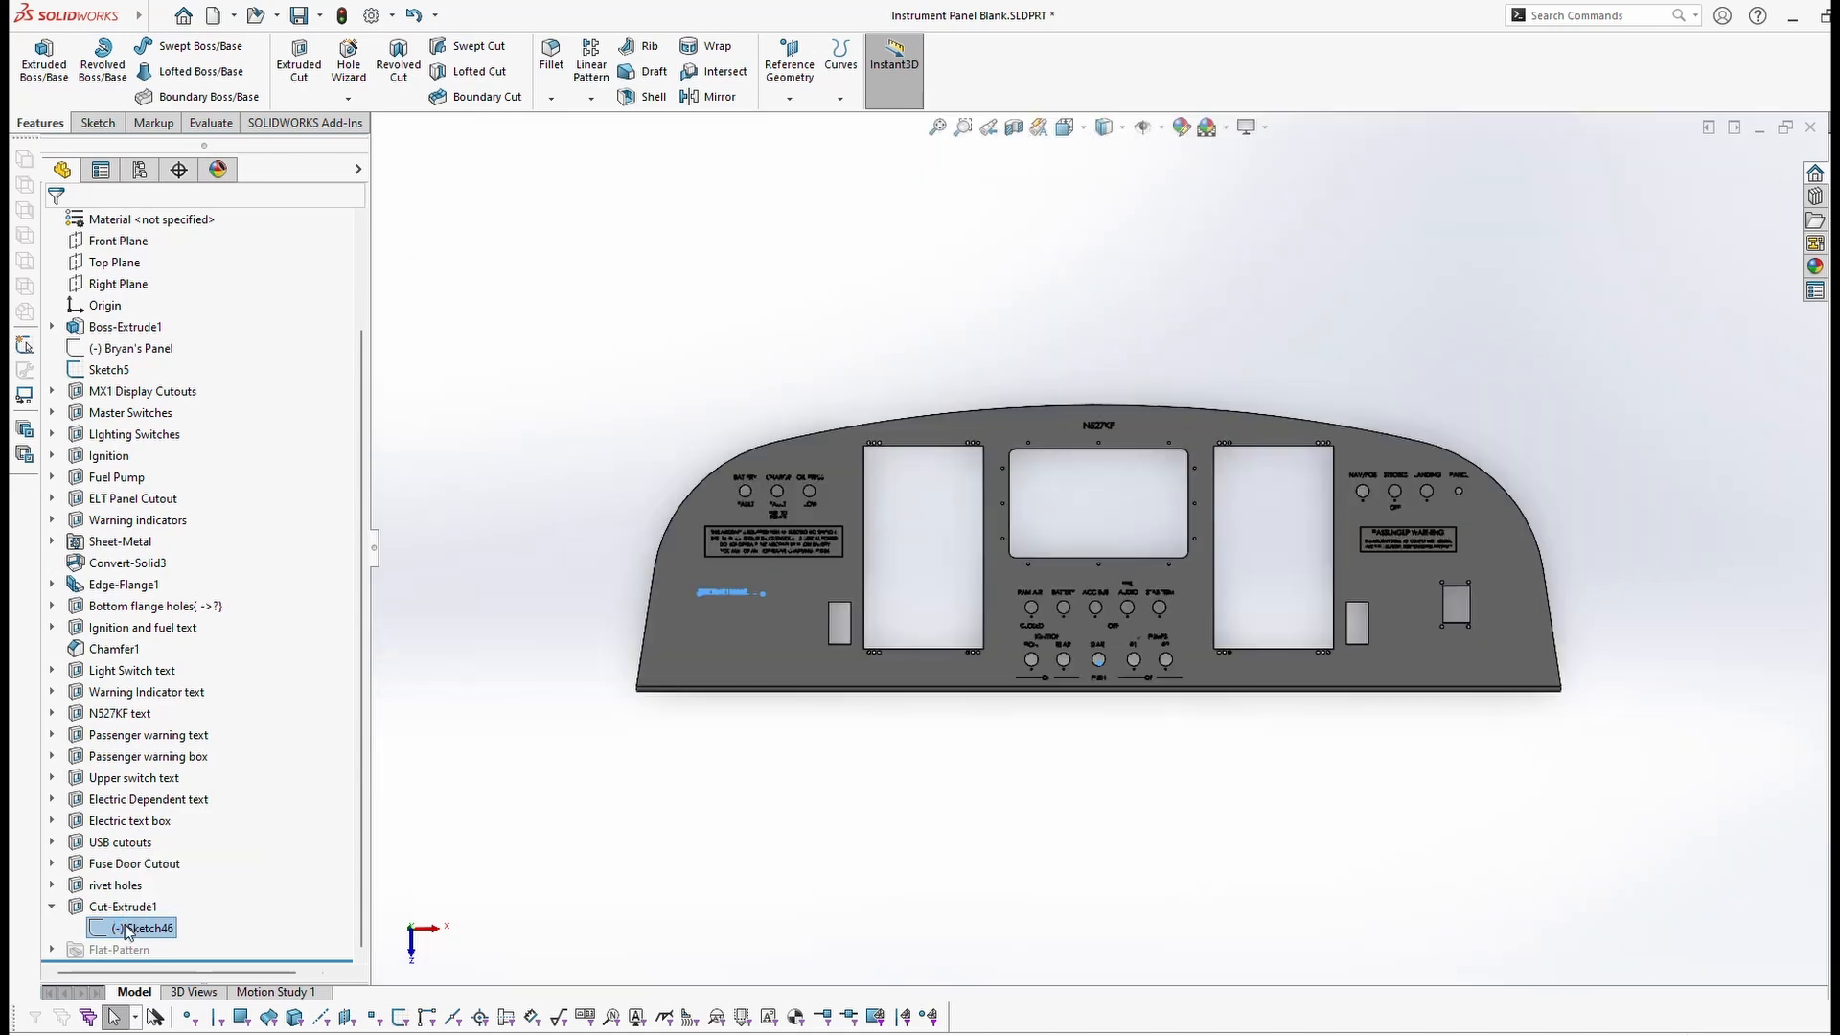
{"action": "scroll", "coordinate": [652, 613], "scroll_direction": "down", "scroll_amount": 1}
{"action": "scroll", "coordinate": [733, 595], "scroll_direction": "down", "scroll_amount": 10}
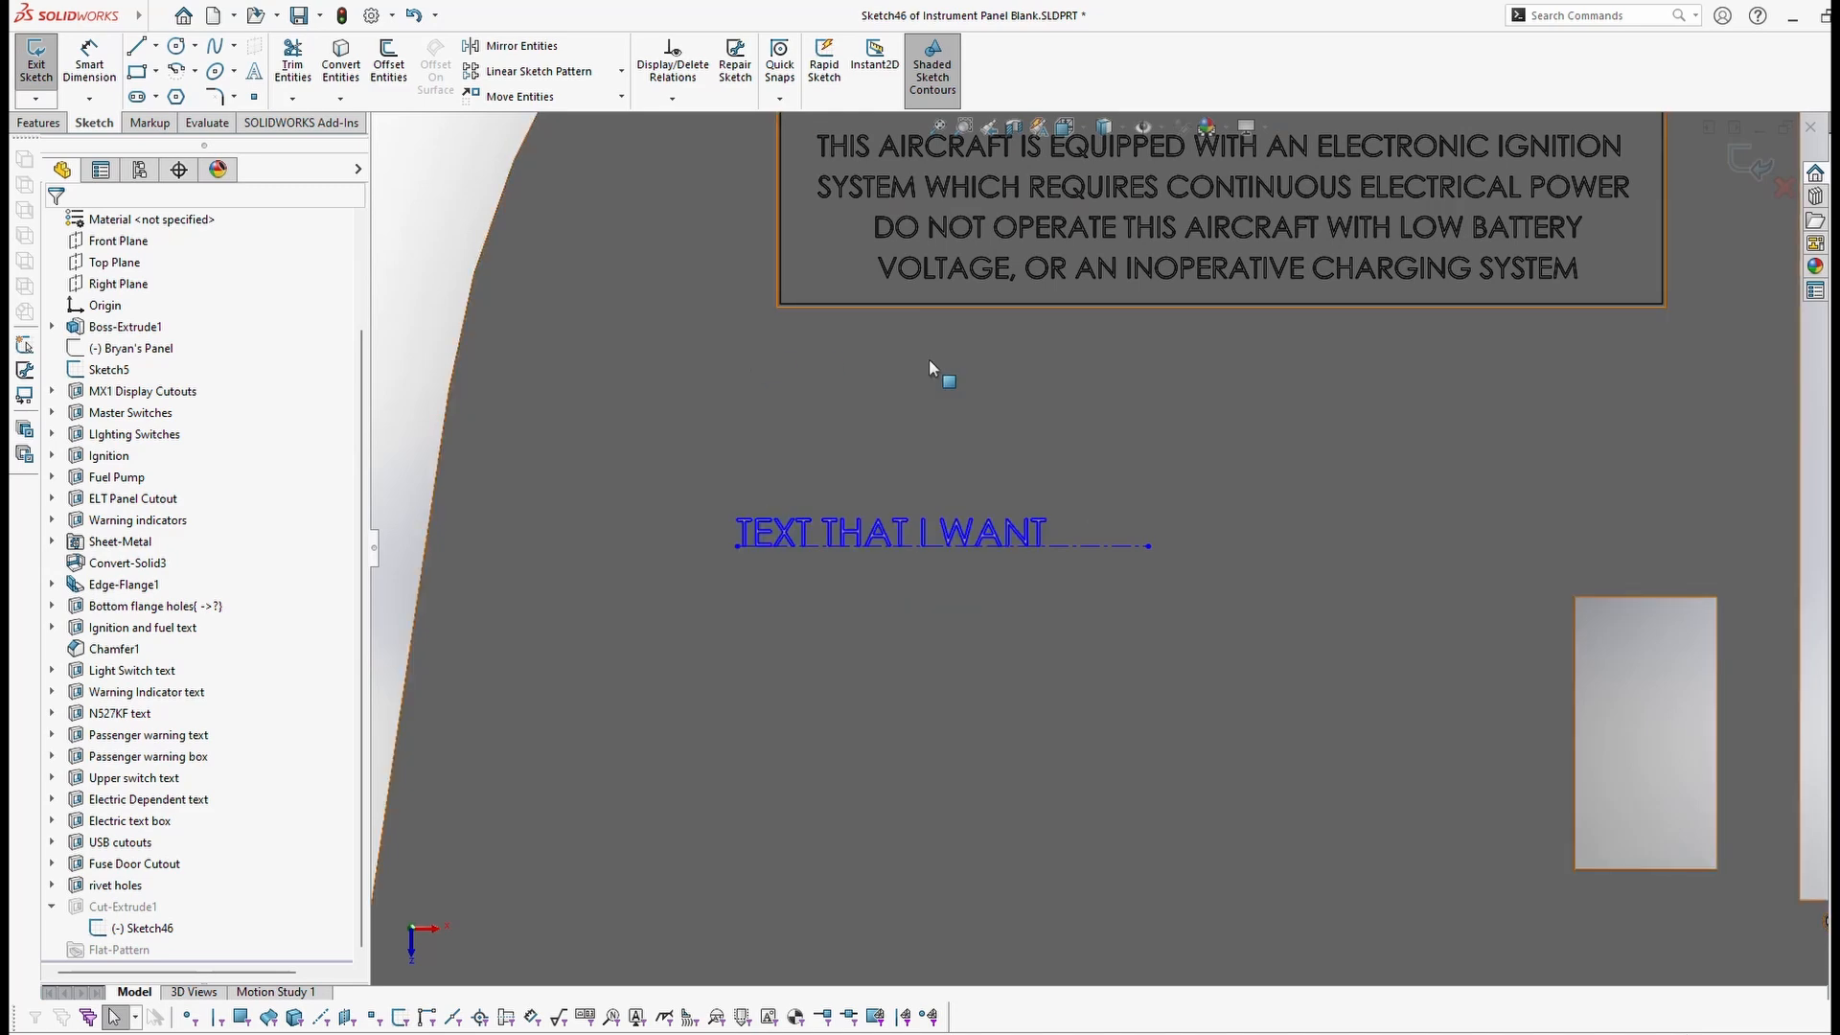
Step: Move the text baseline and stretch its left end, then reopen the Sketch Text settings
{"action": "left_click_drag", "start_coordinate": [905, 550], "coordinate": [912, 643]}
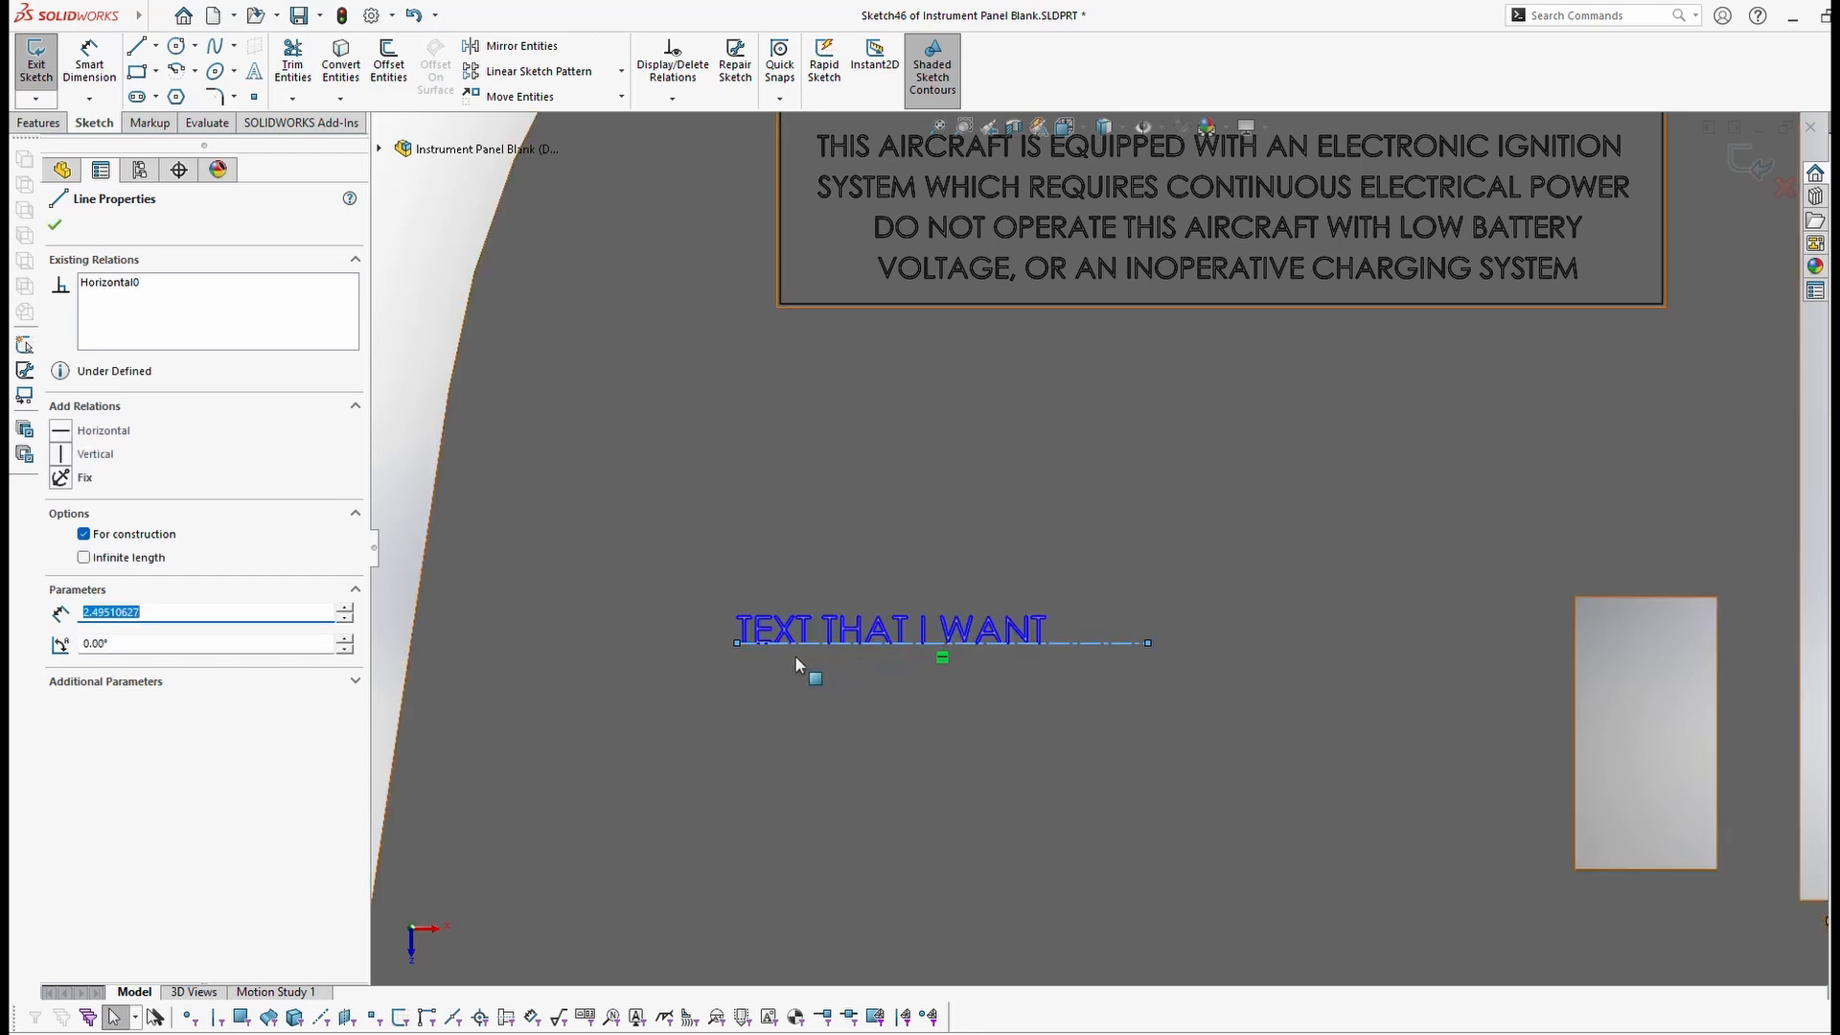
{"action": "left_click", "coordinate": [738, 642]}
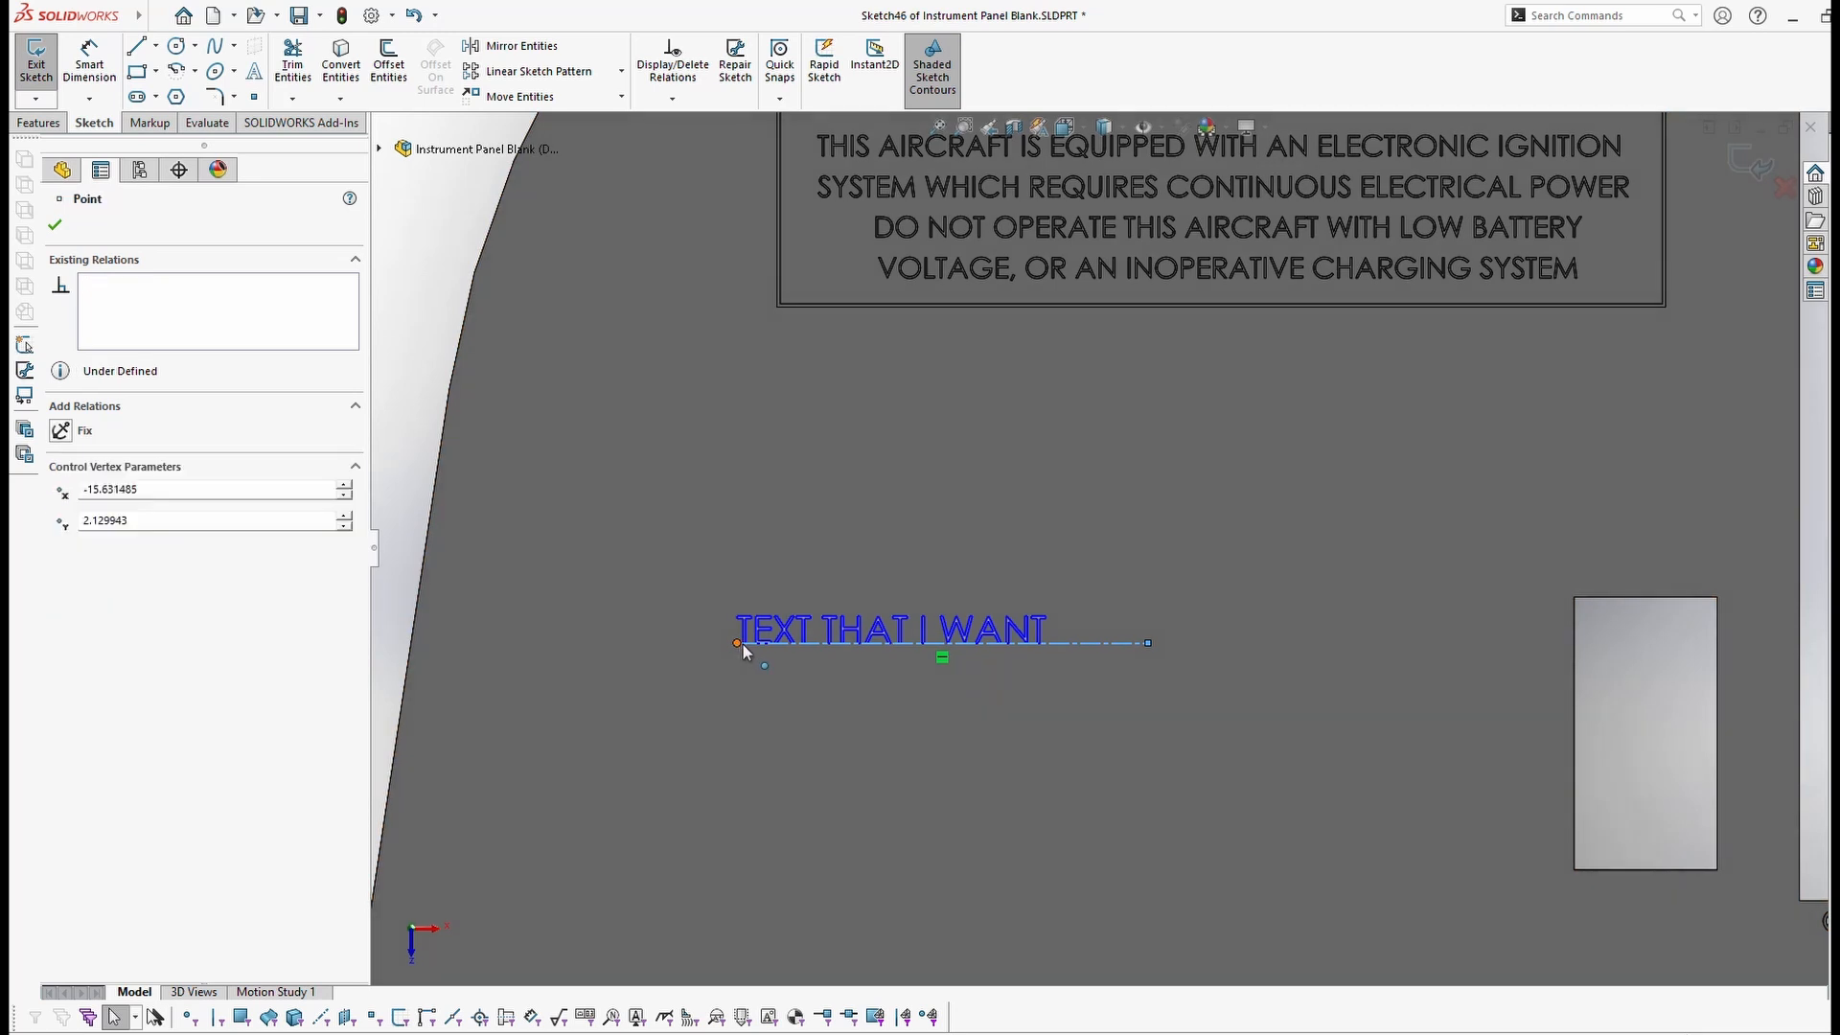
{"action": "left_click_drag", "start_coordinate": [755, 656], "coordinate": [714, 656]}
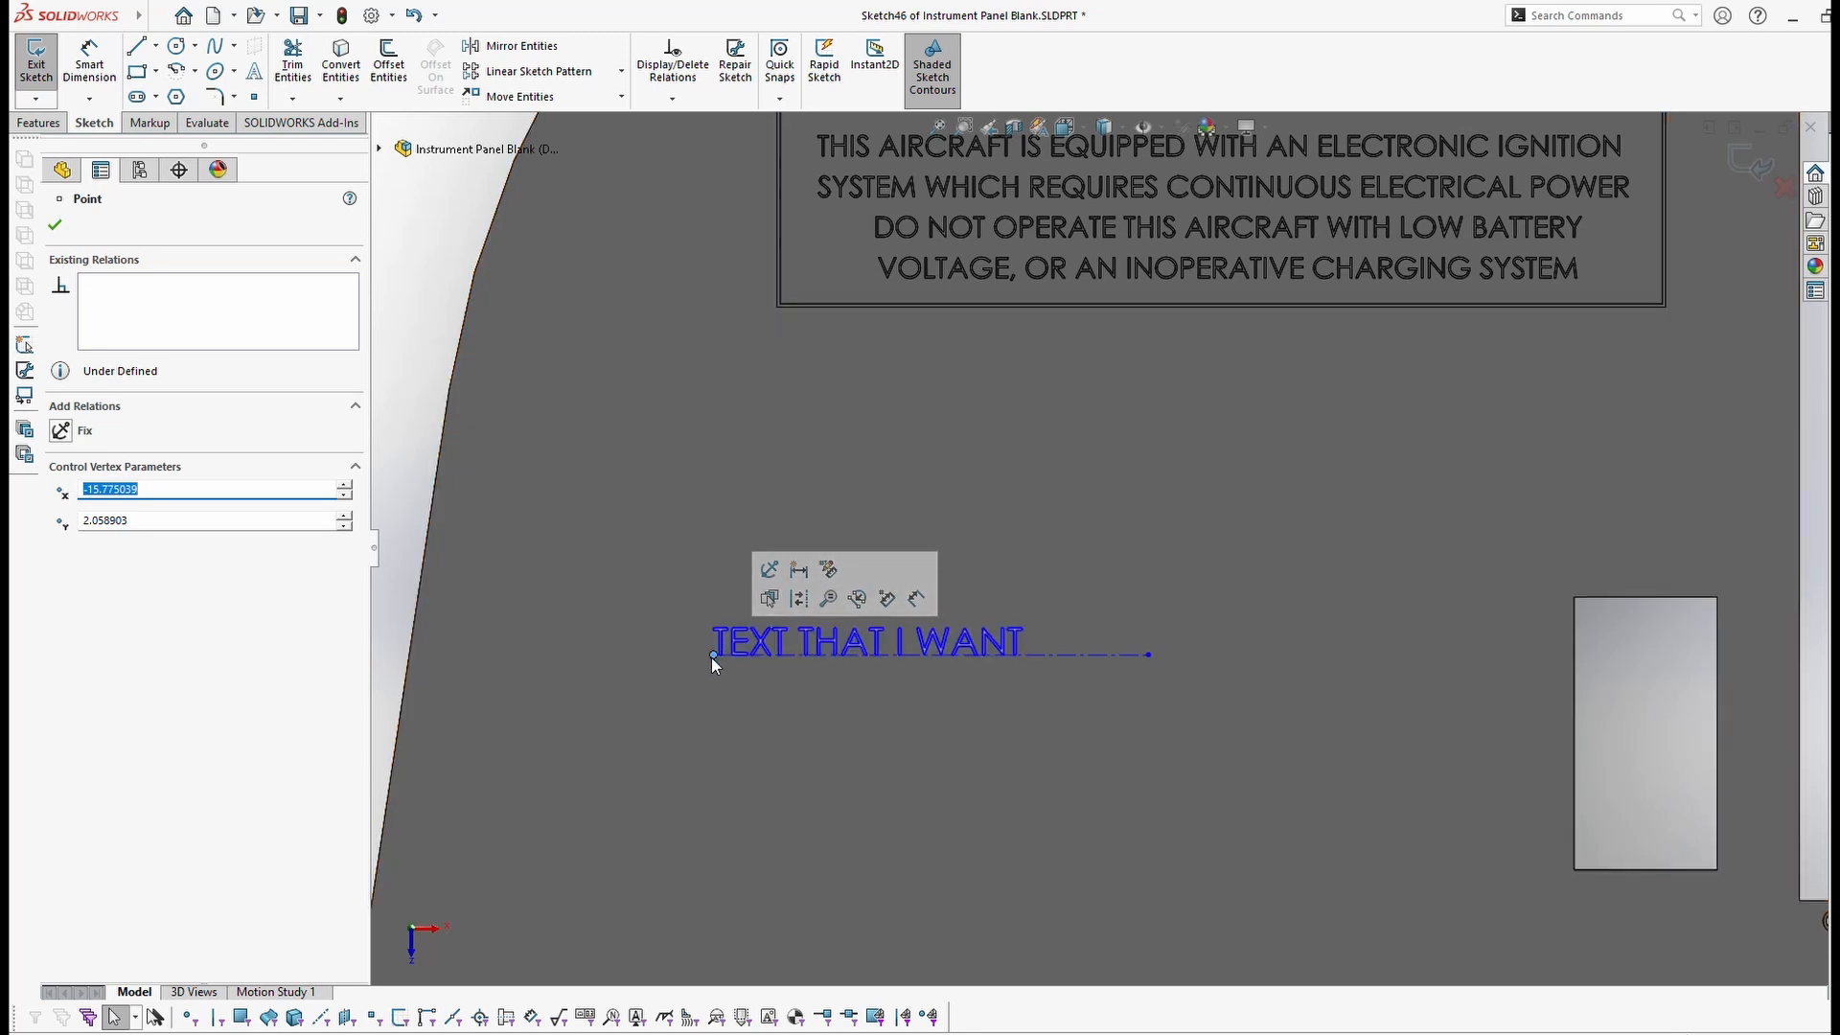
{"action": "left_click_drag", "start_coordinate": [712, 658], "coordinate": [712, 601]}
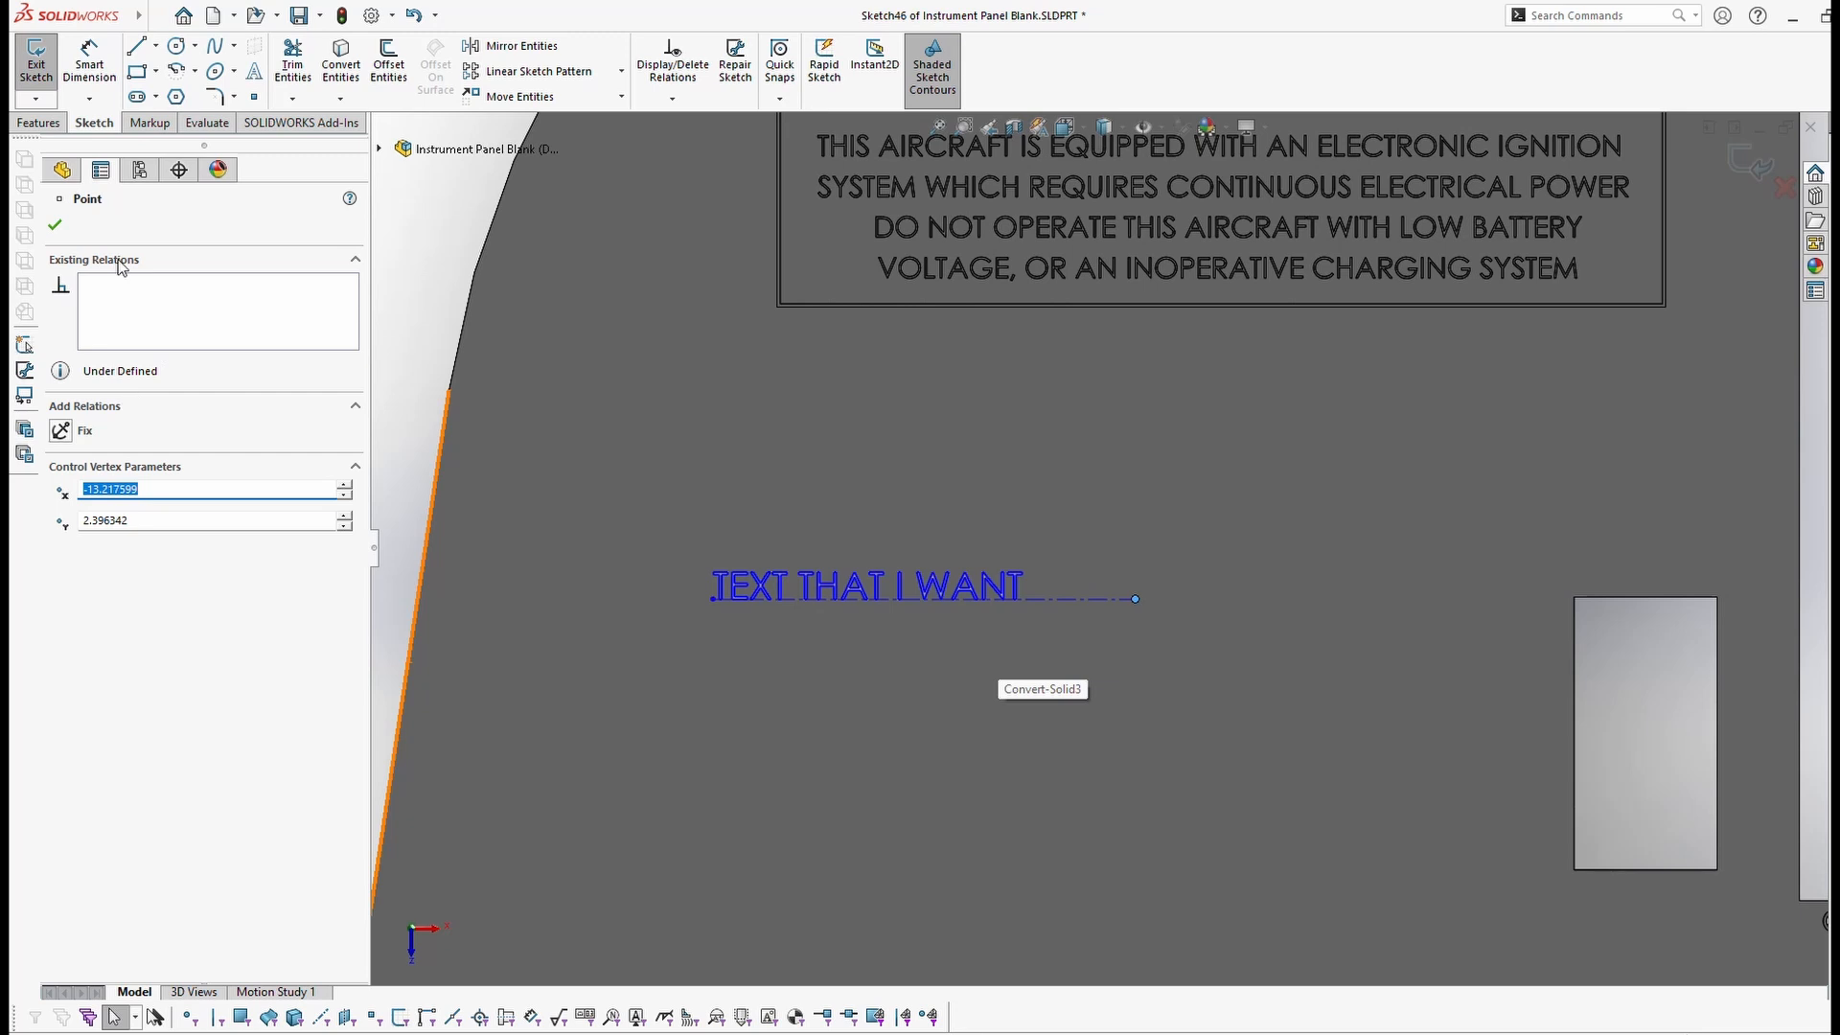
{"action": "double_click", "coordinate": [780, 582]}
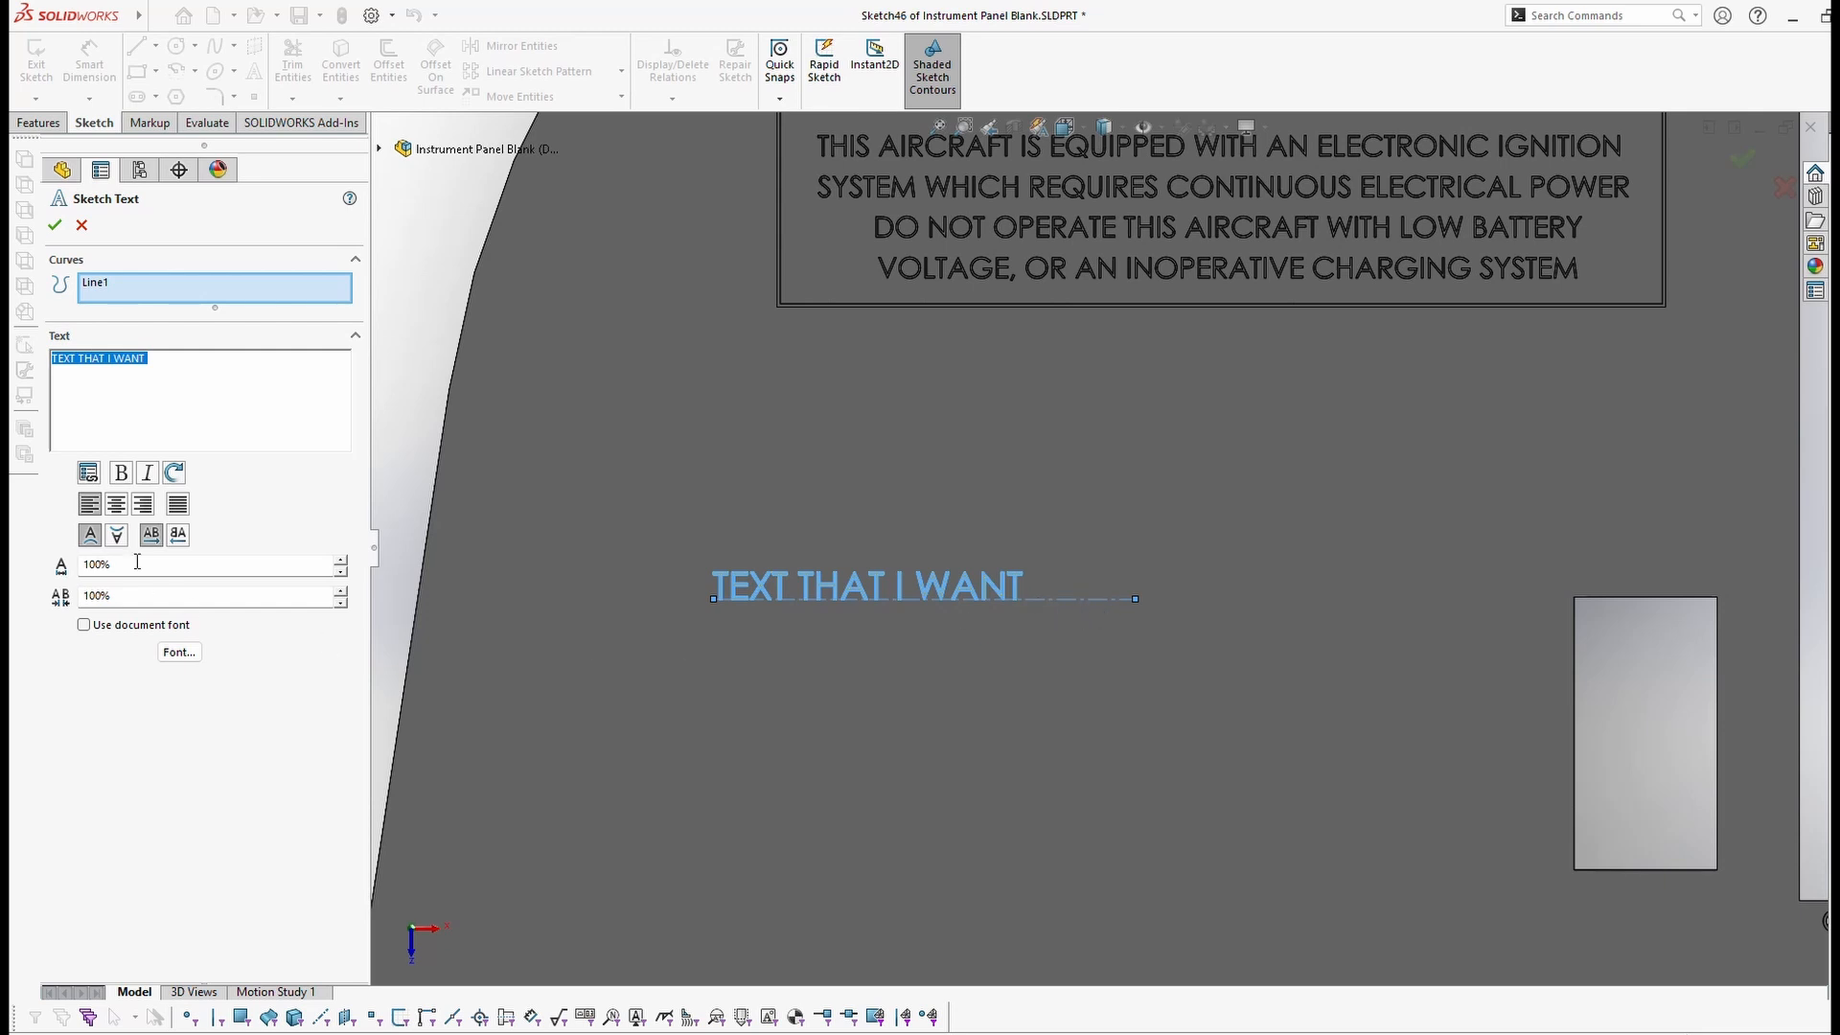
Step: Change the sketch text to 'TEXT THAT I REALLY DON'T WANT'
{"action": "left_click", "coordinate": [116, 360]}
{"action": "type", "text": "REALLY DON"}
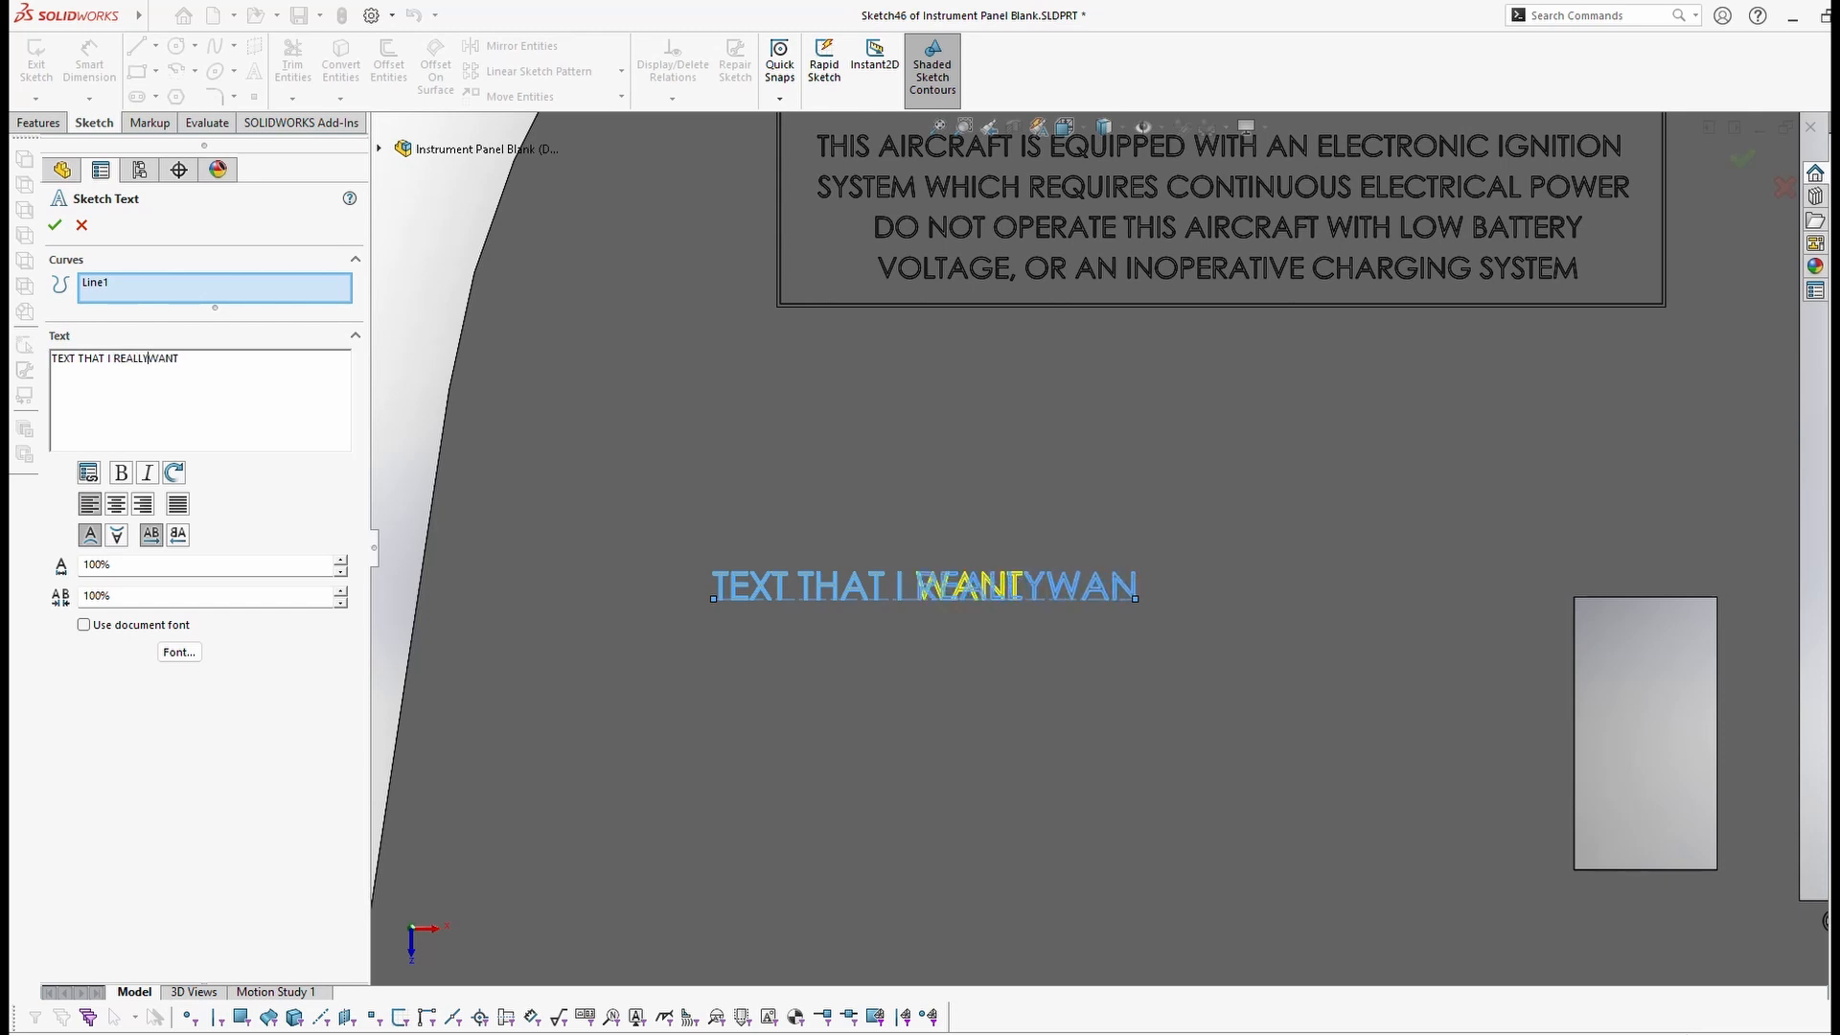
{"action": "type", "text": "'T"}
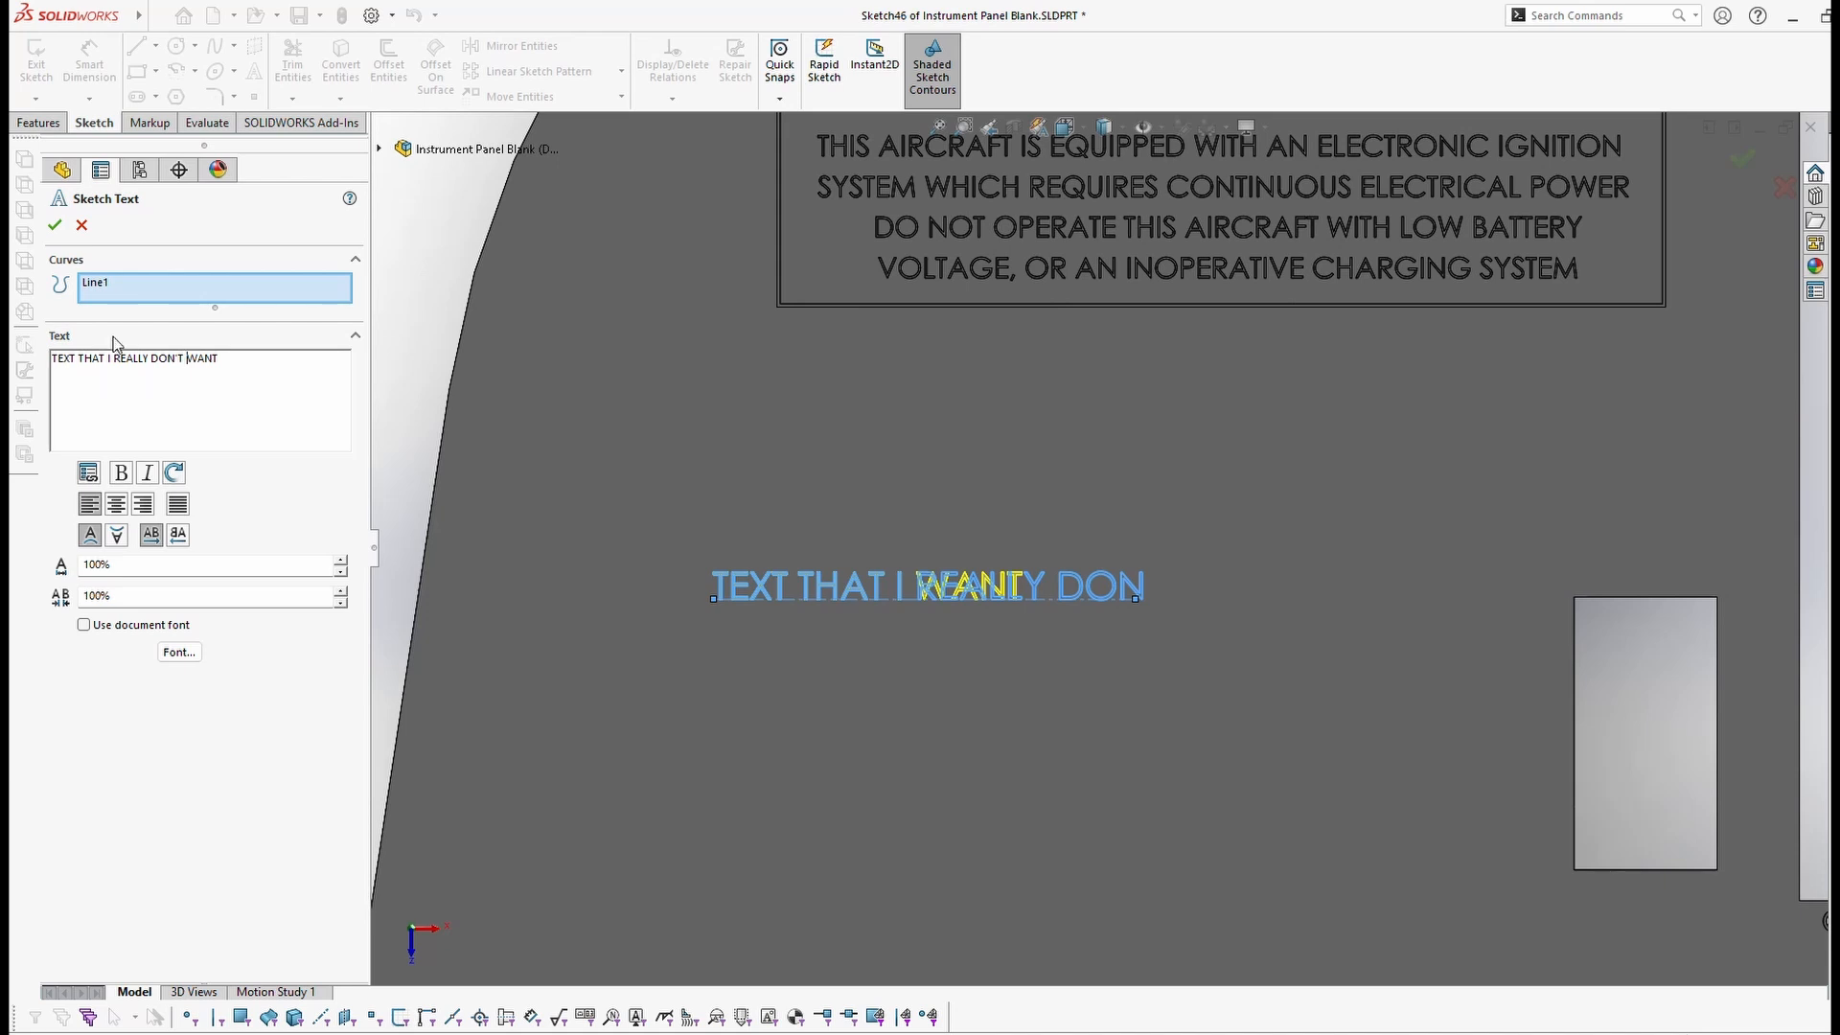
{"action": "left_click", "coordinate": [55, 226]}
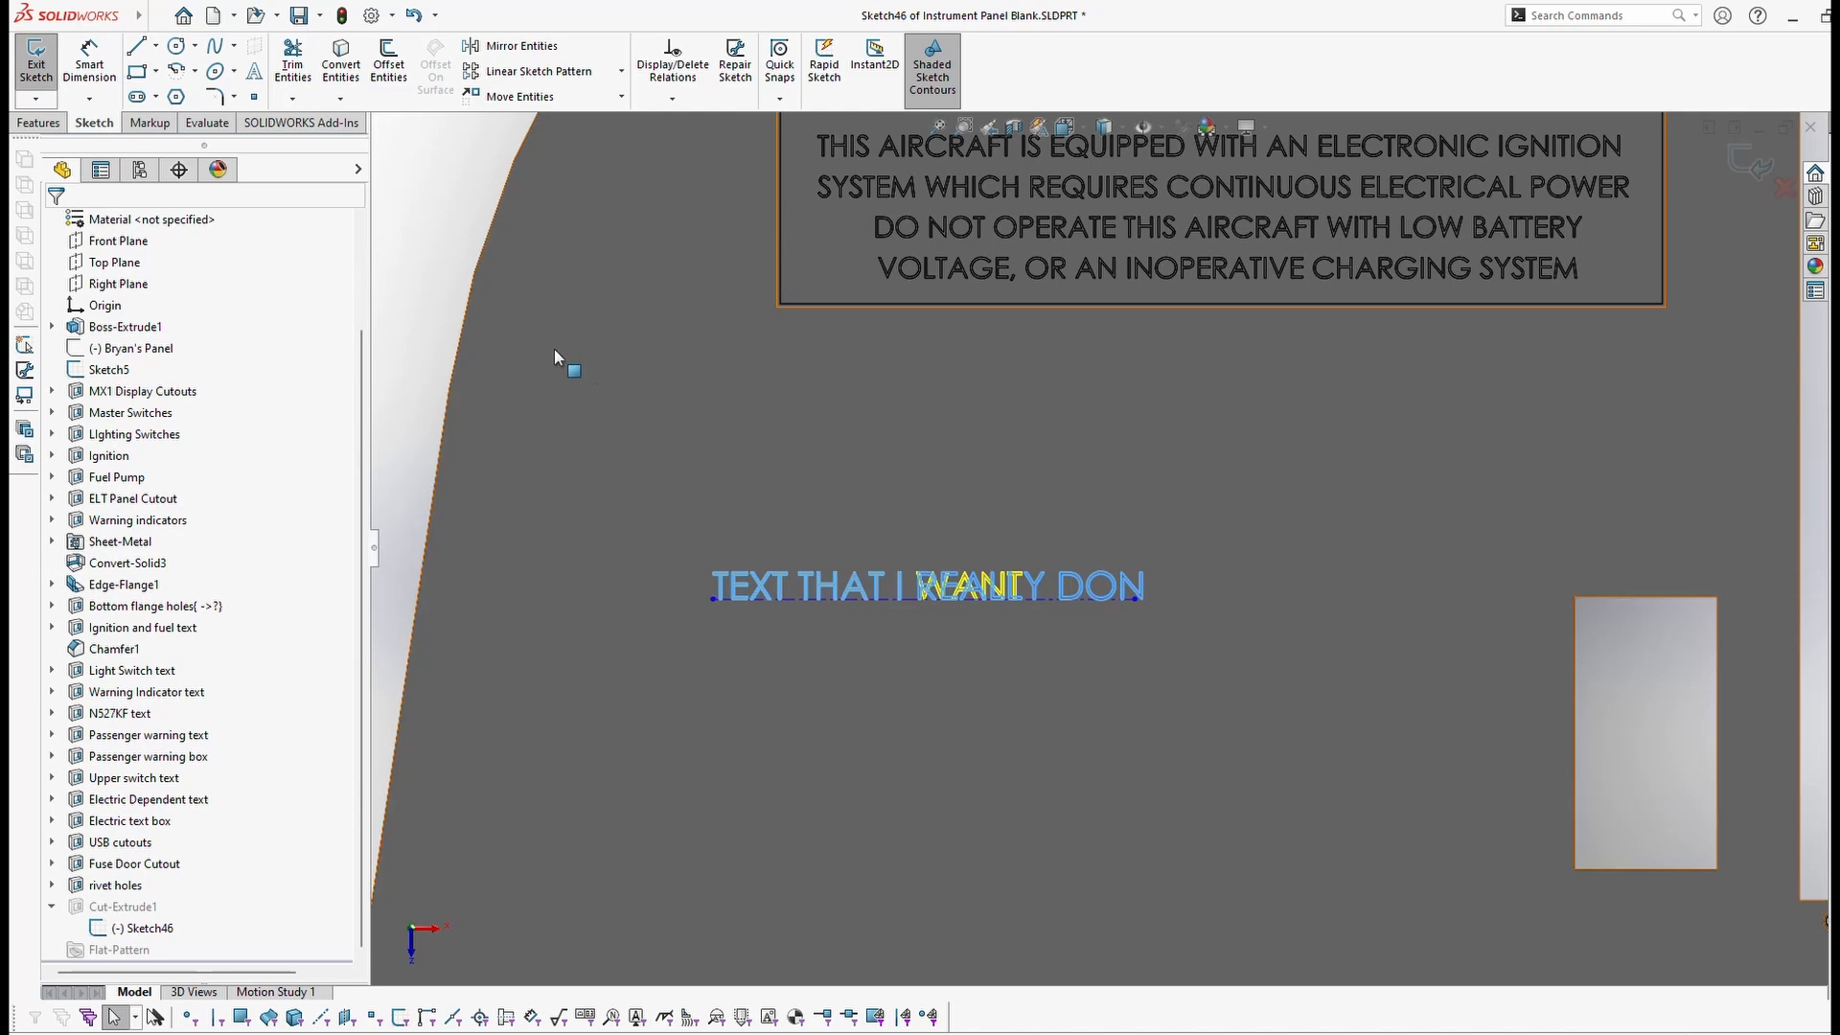
Step: Stretch the construction baseline's right end further right so the whole phrase fits
{"action": "left_click", "coordinate": [454, 264]}
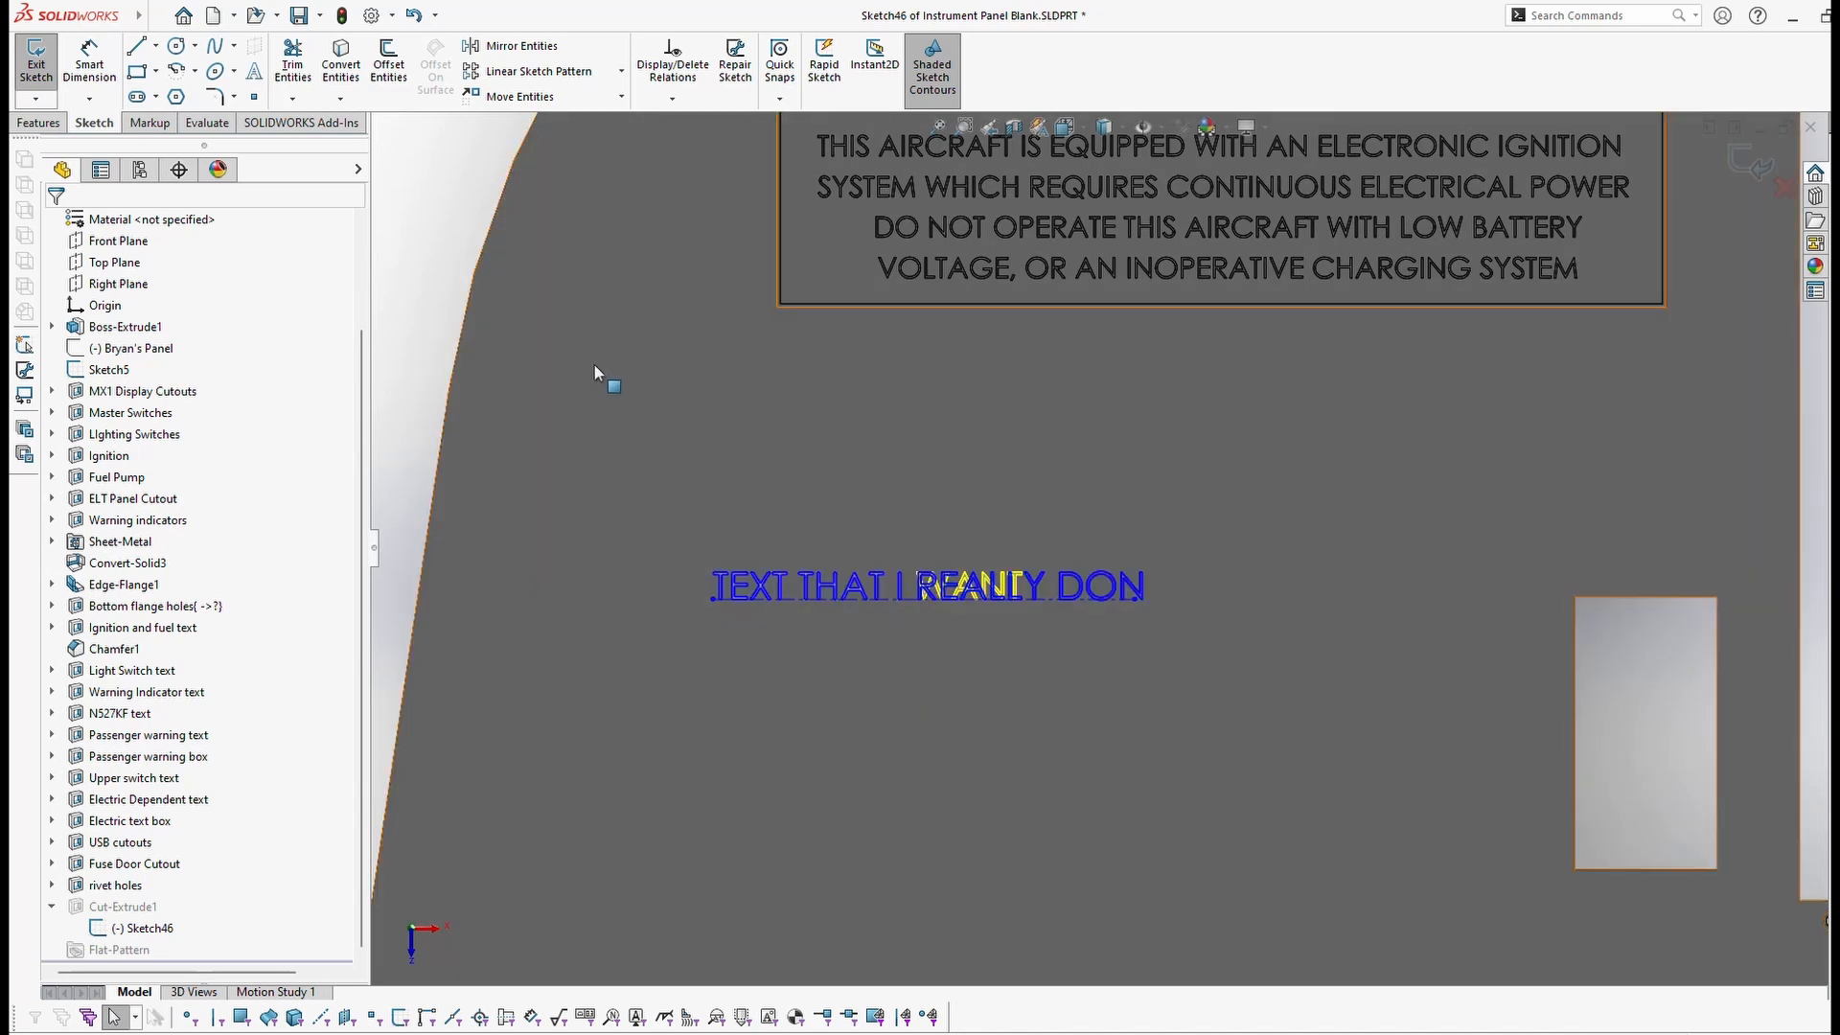
{"action": "scroll", "coordinate": [954, 579], "scroll_direction": "down", "scroll_amount": 3}
{"action": "scroll", "coordinate": [998, 604], "scroll_direction": "up", "scroll_amount": 3}
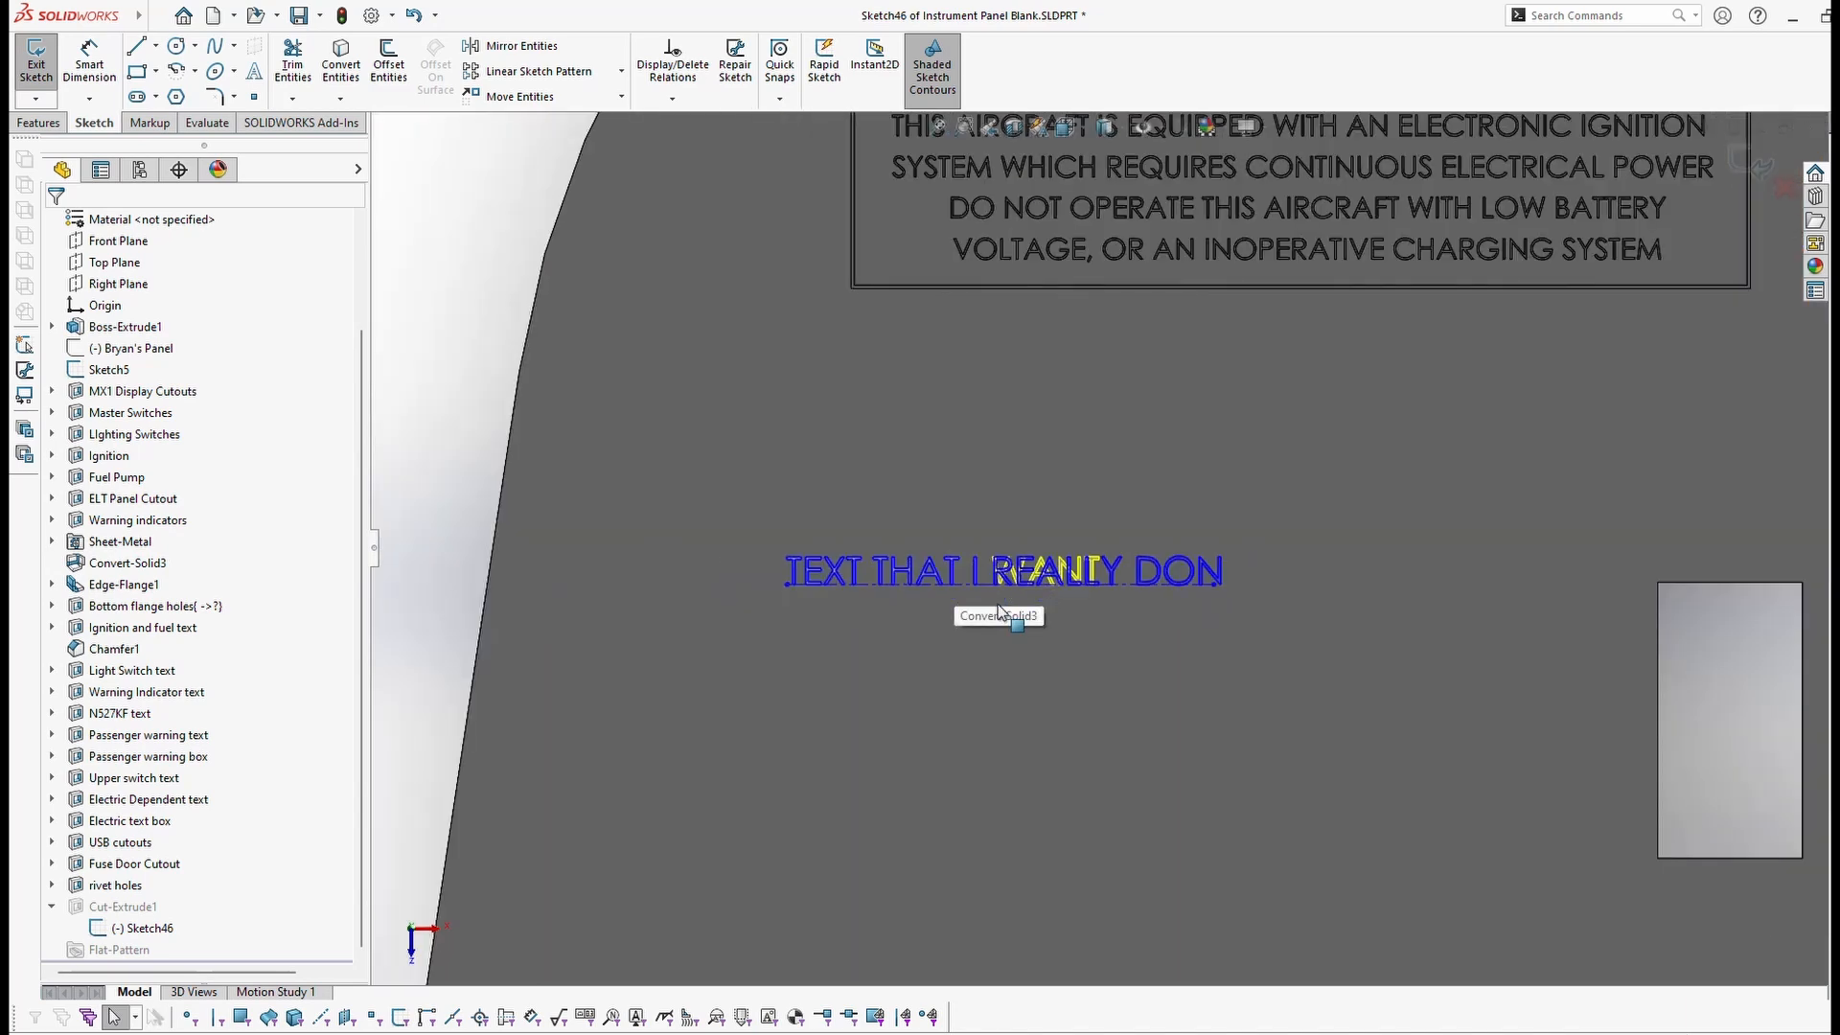
{"action": "left_click", "coordinate": [869, 582]}
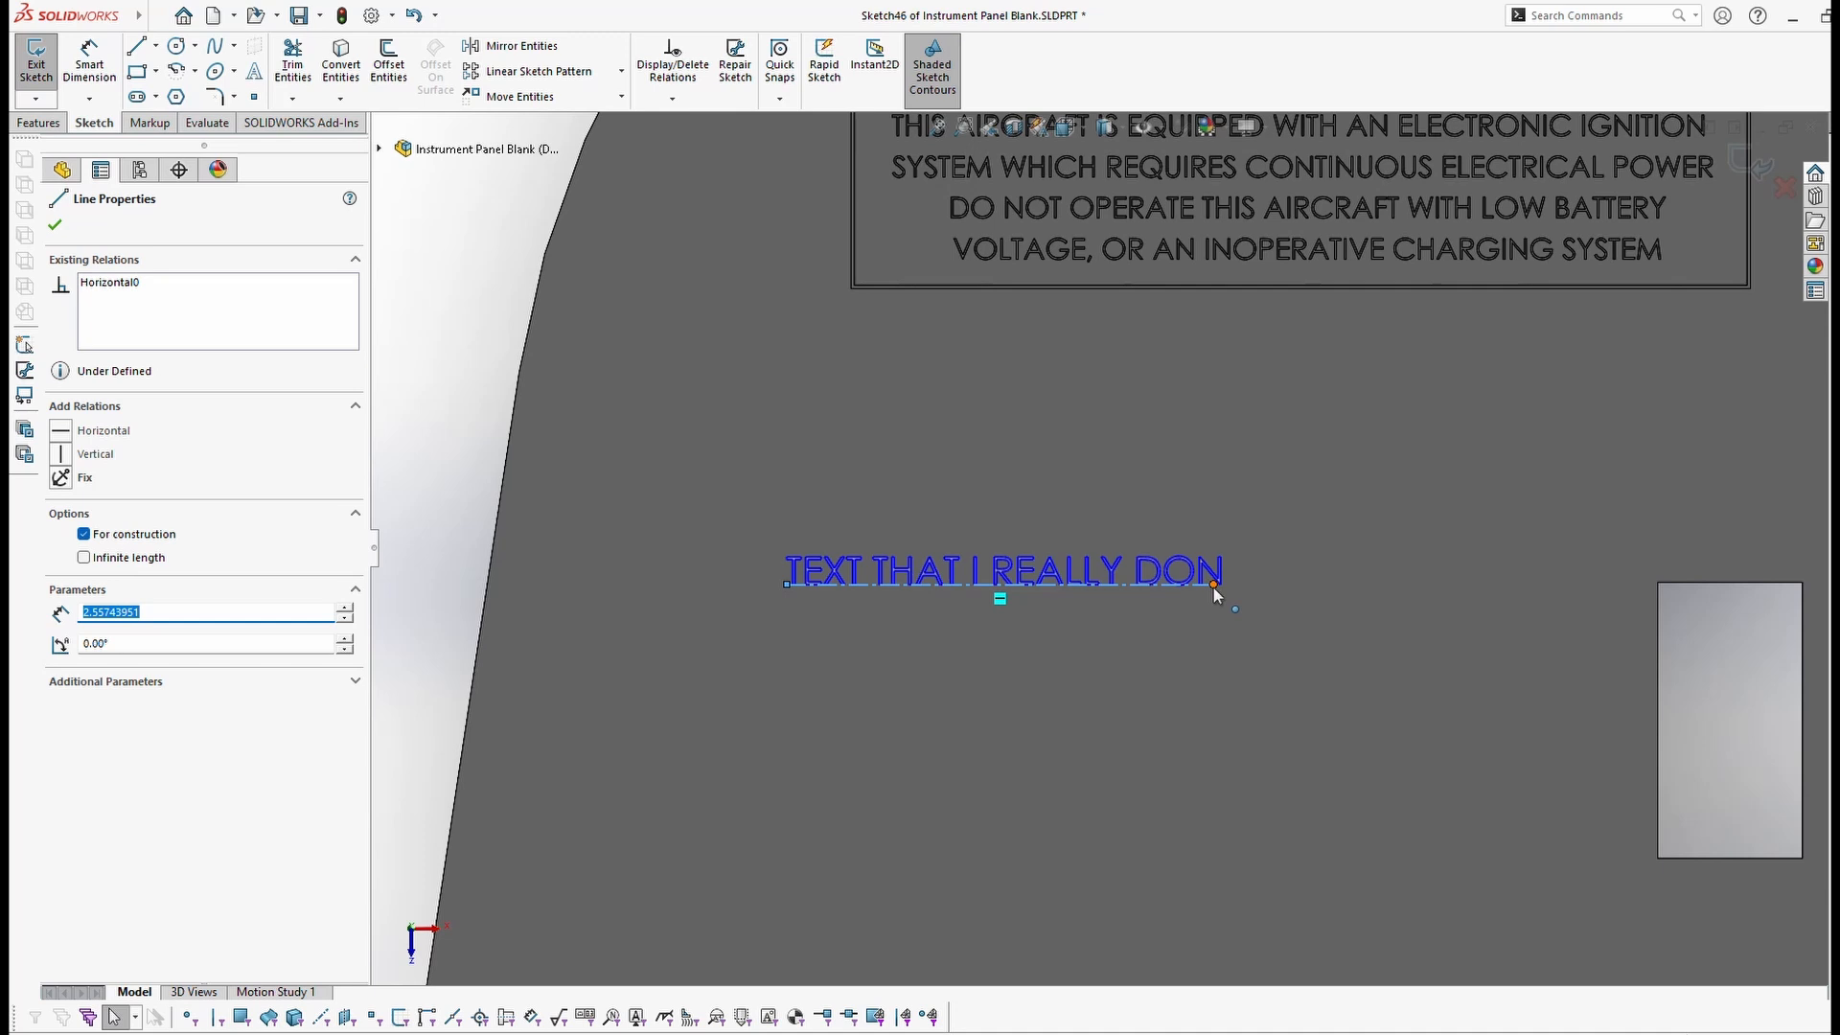
{"action": "left_click_drag", "start_coordinate": [1213, 585], "coordinate": [1430, 584]}
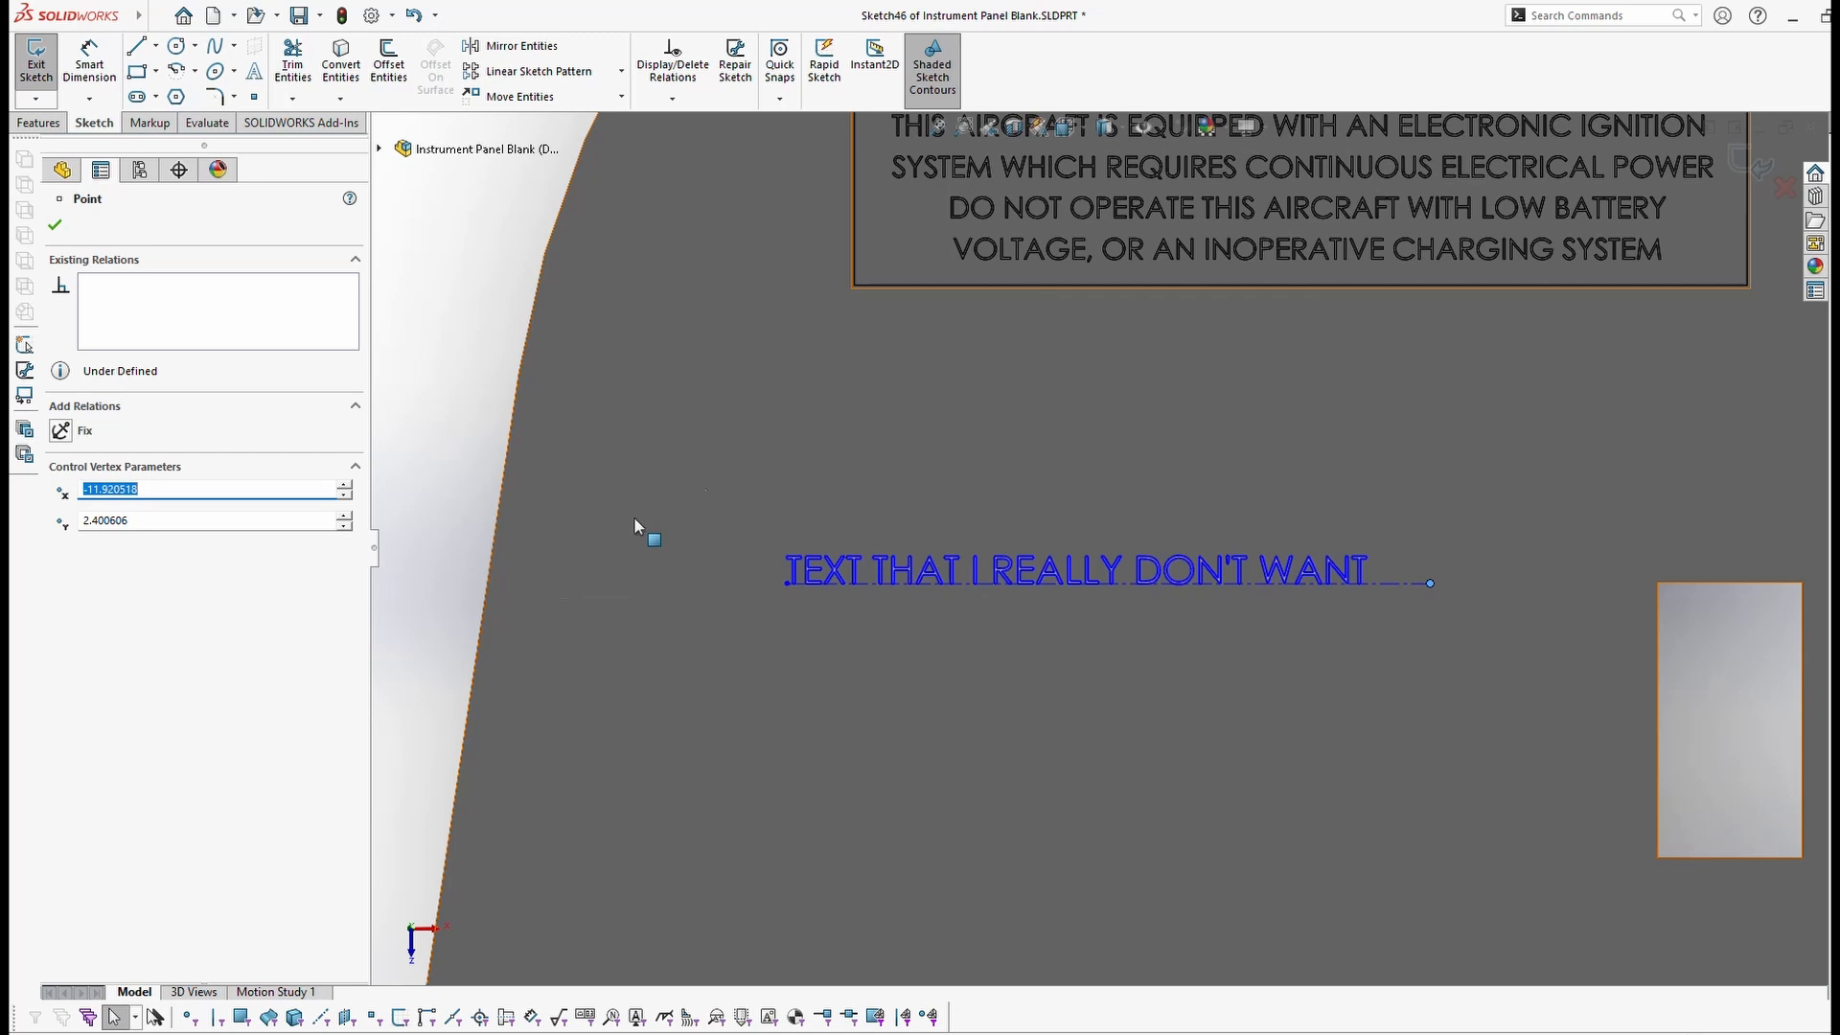
{"action": "left_click", "coordinate": [809, 451]}
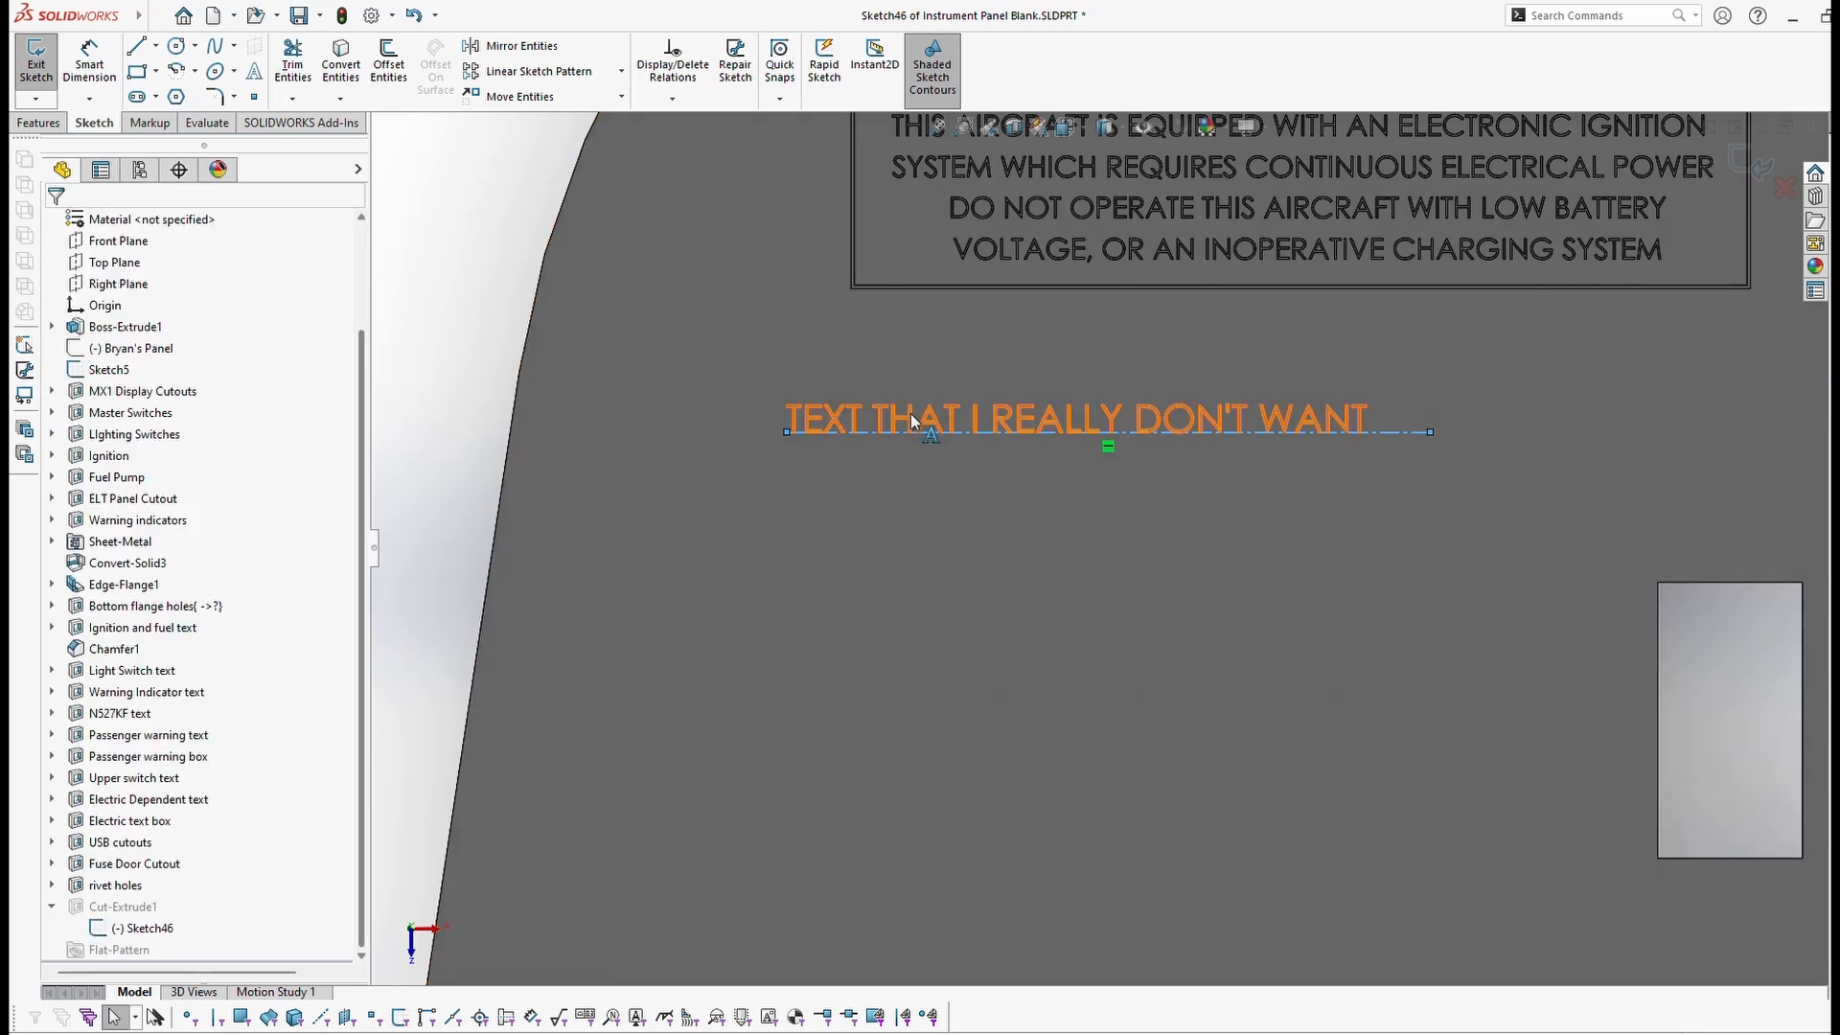
Step: Add a second text line 'MORE STUFF I WANT', exit Sketch46 to rebuild the cut, and select the panel face
{"action": "double_click", "coordinate": [911, 414]}
{"action": "left_click", "coordinate": [233, 380]}
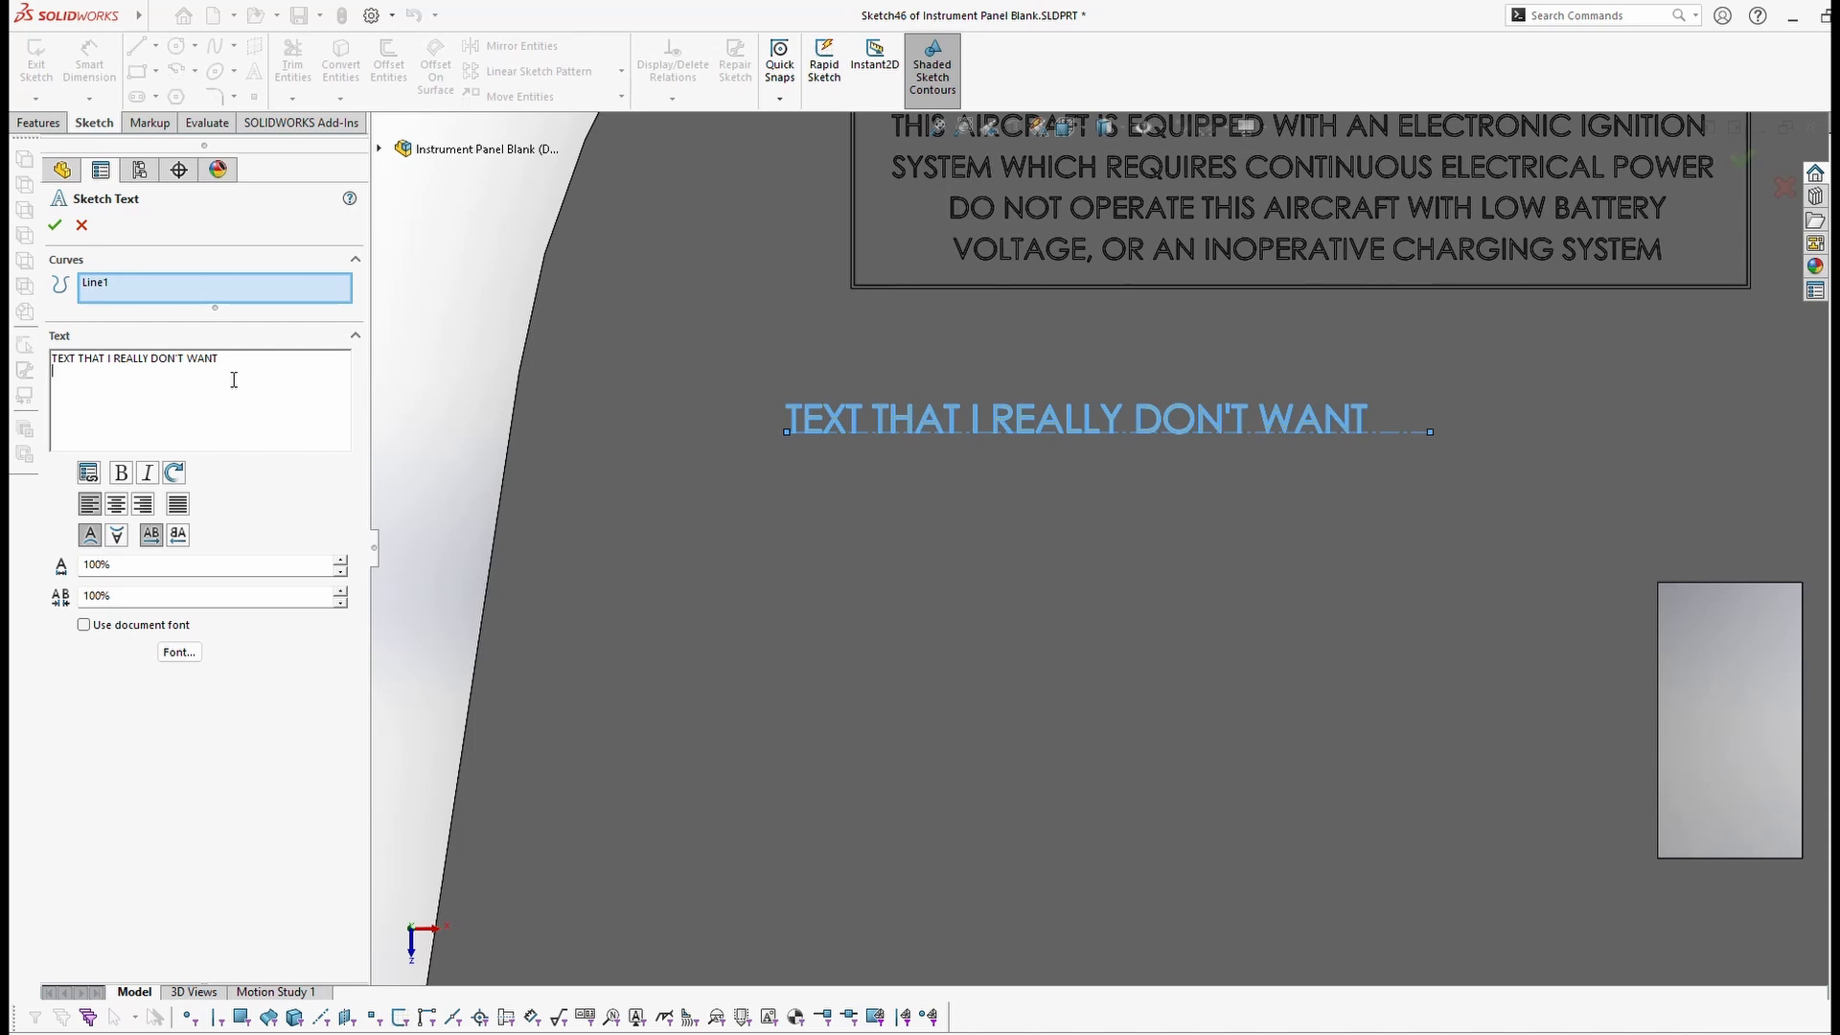
{"action": "type", "text": "MORE S"}
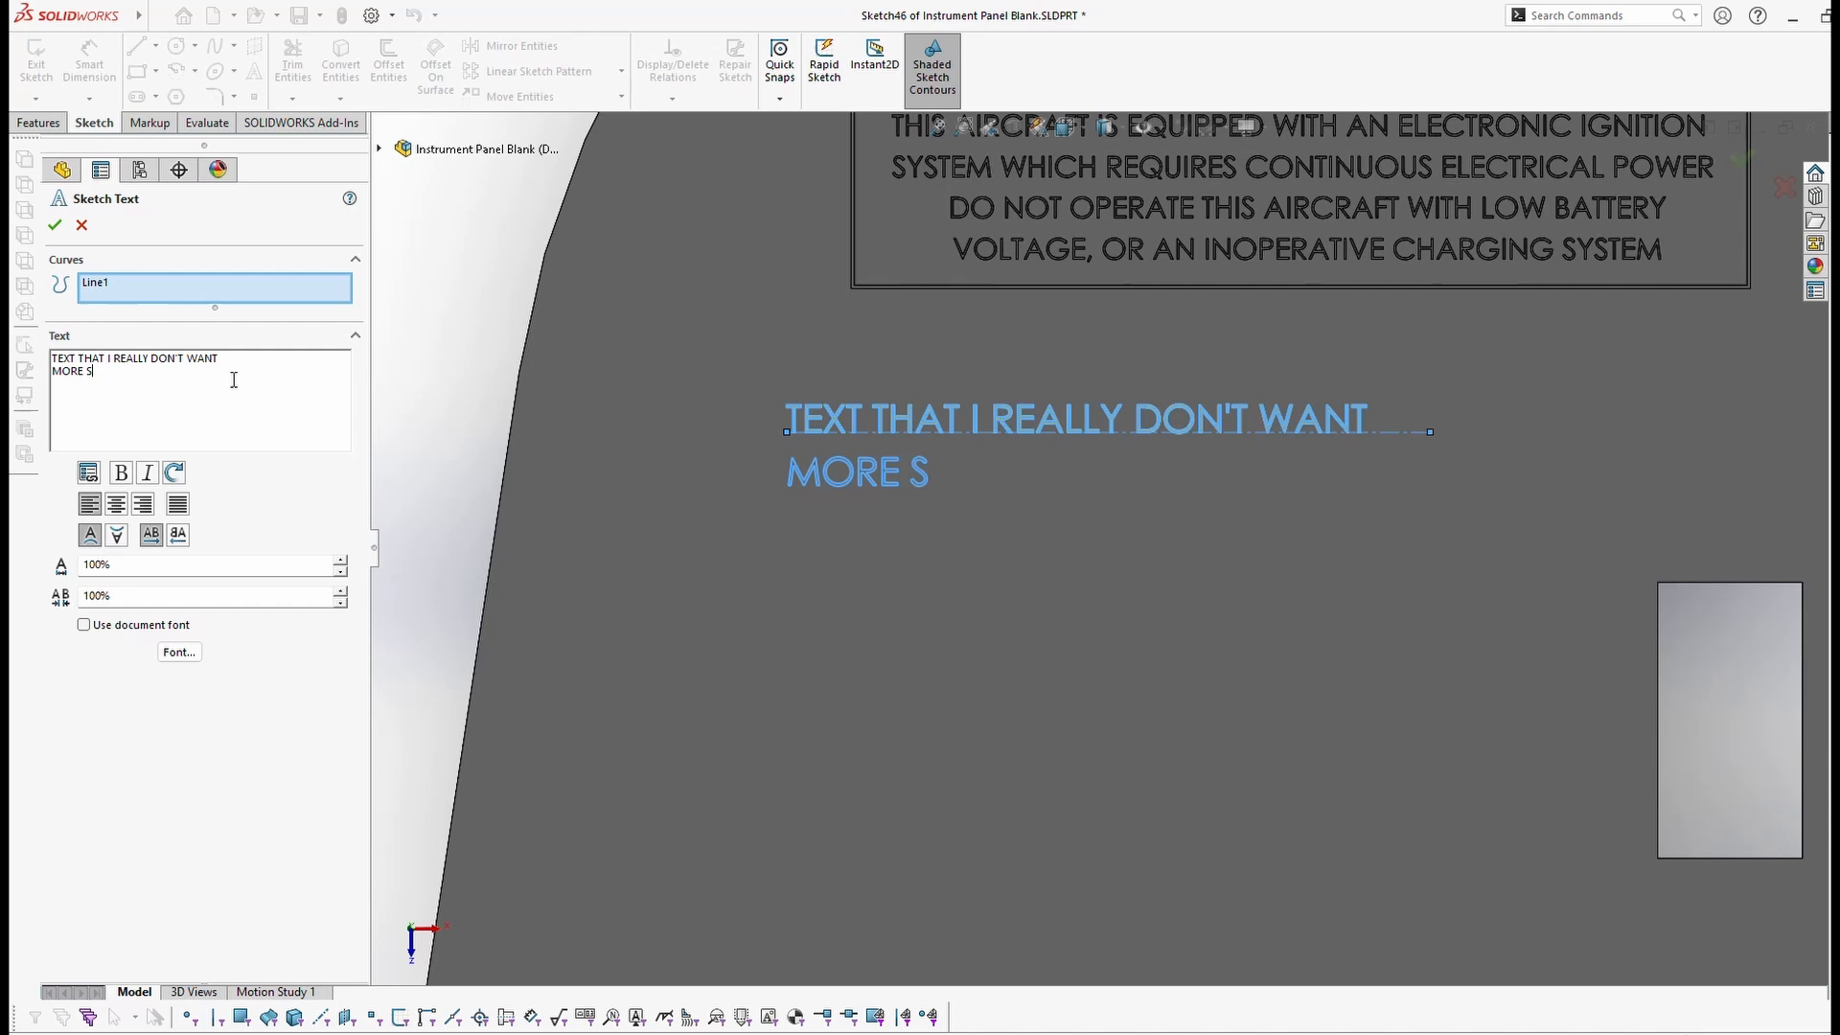
{"action": "type", "text": "TUFF I WANT"}
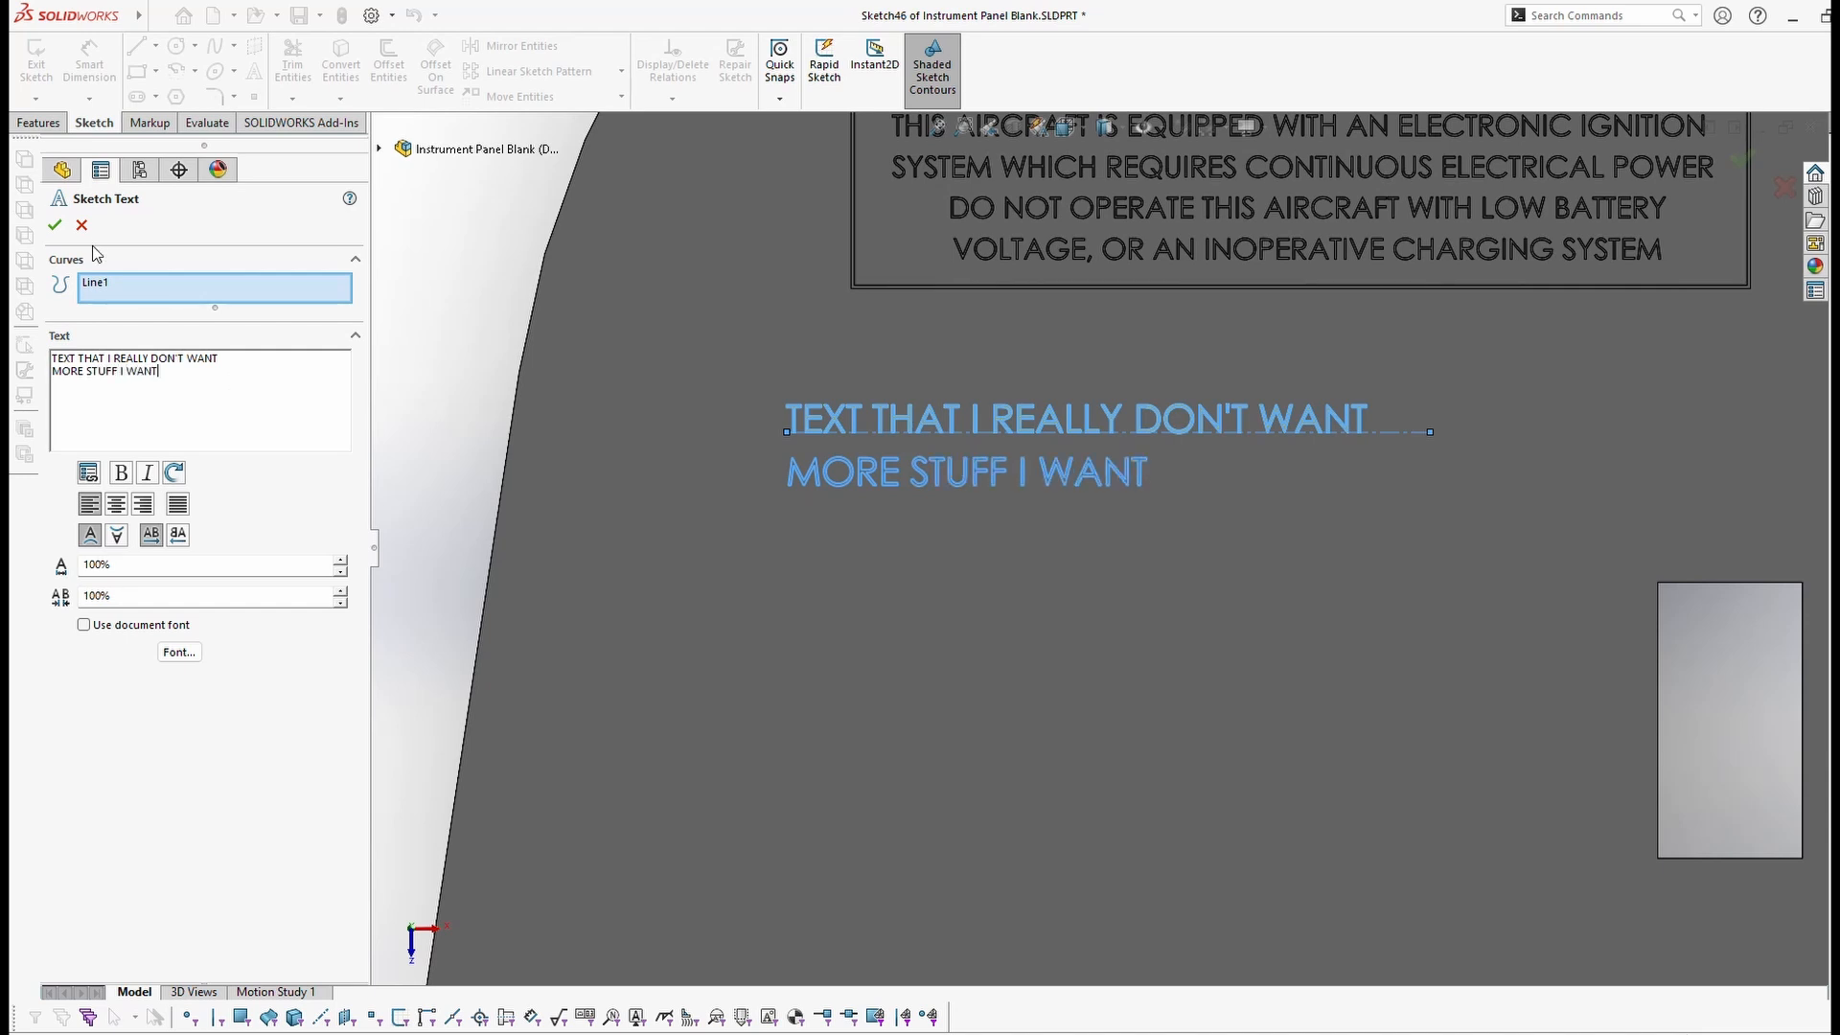
{"action": "left_click", "coordinate": [55, 225]}
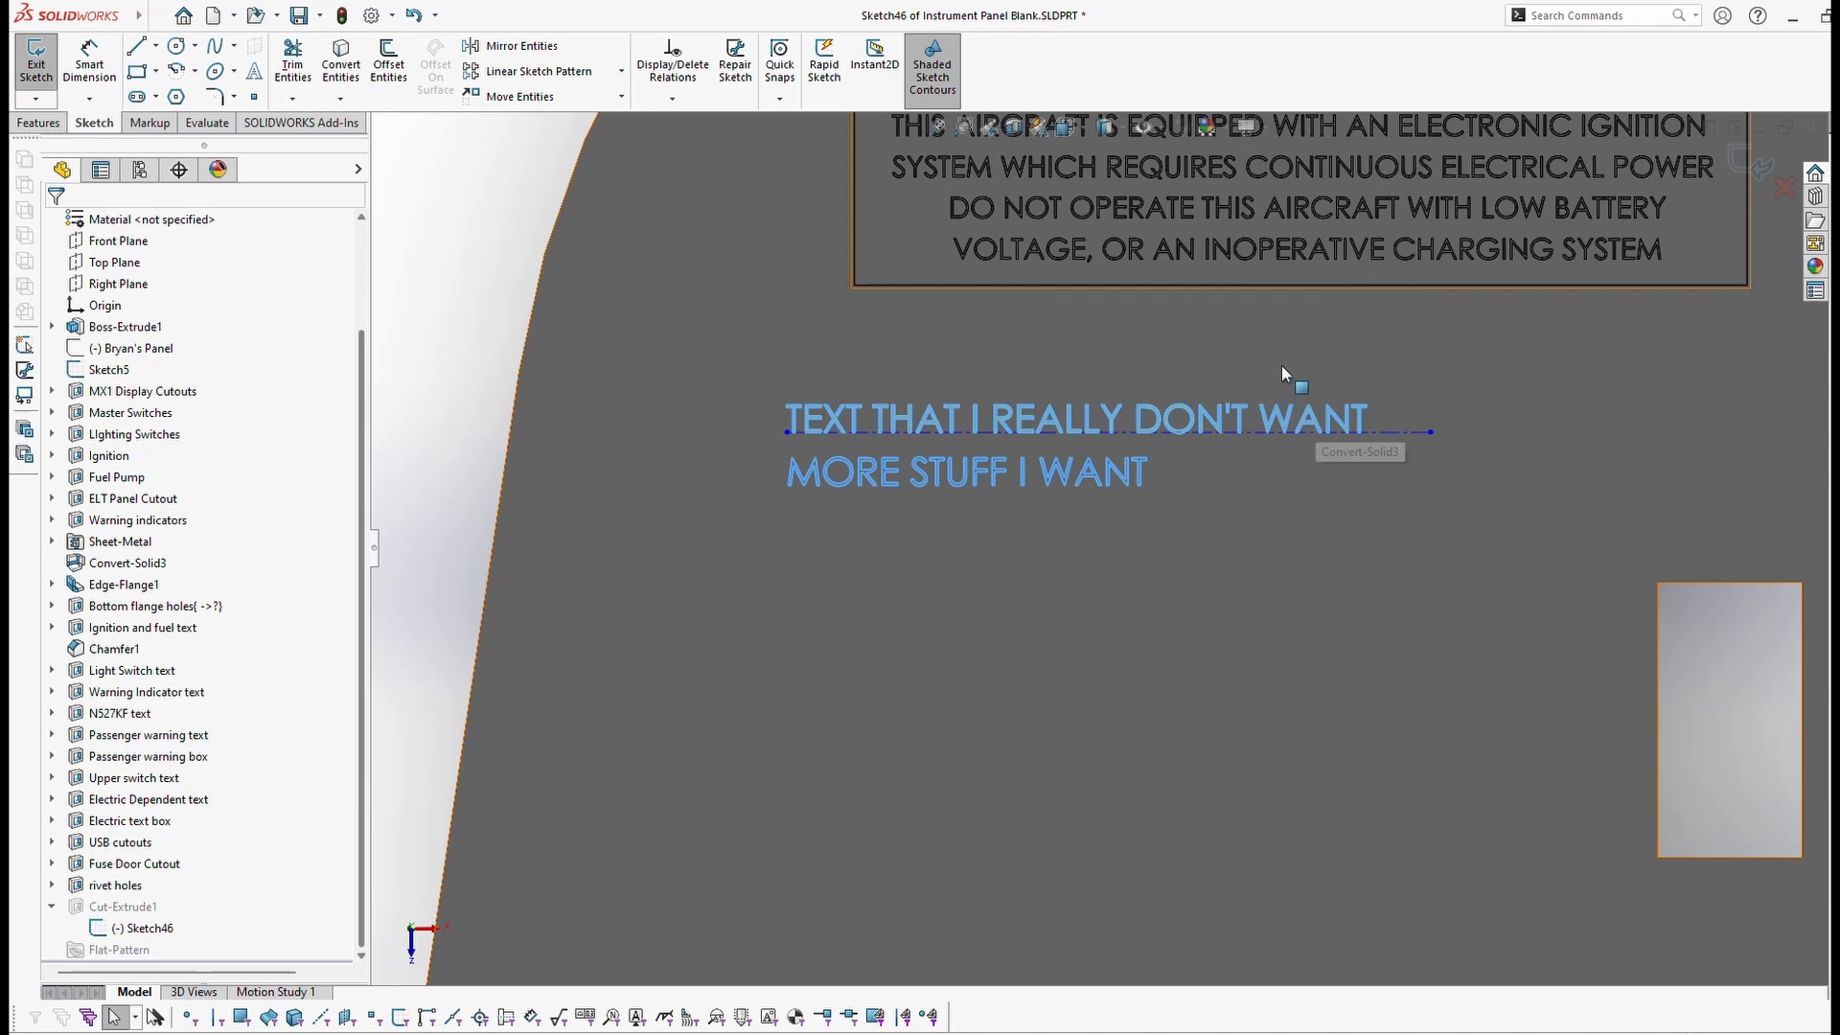
{"action": "left_click", "coordinate": [1738, 162]}
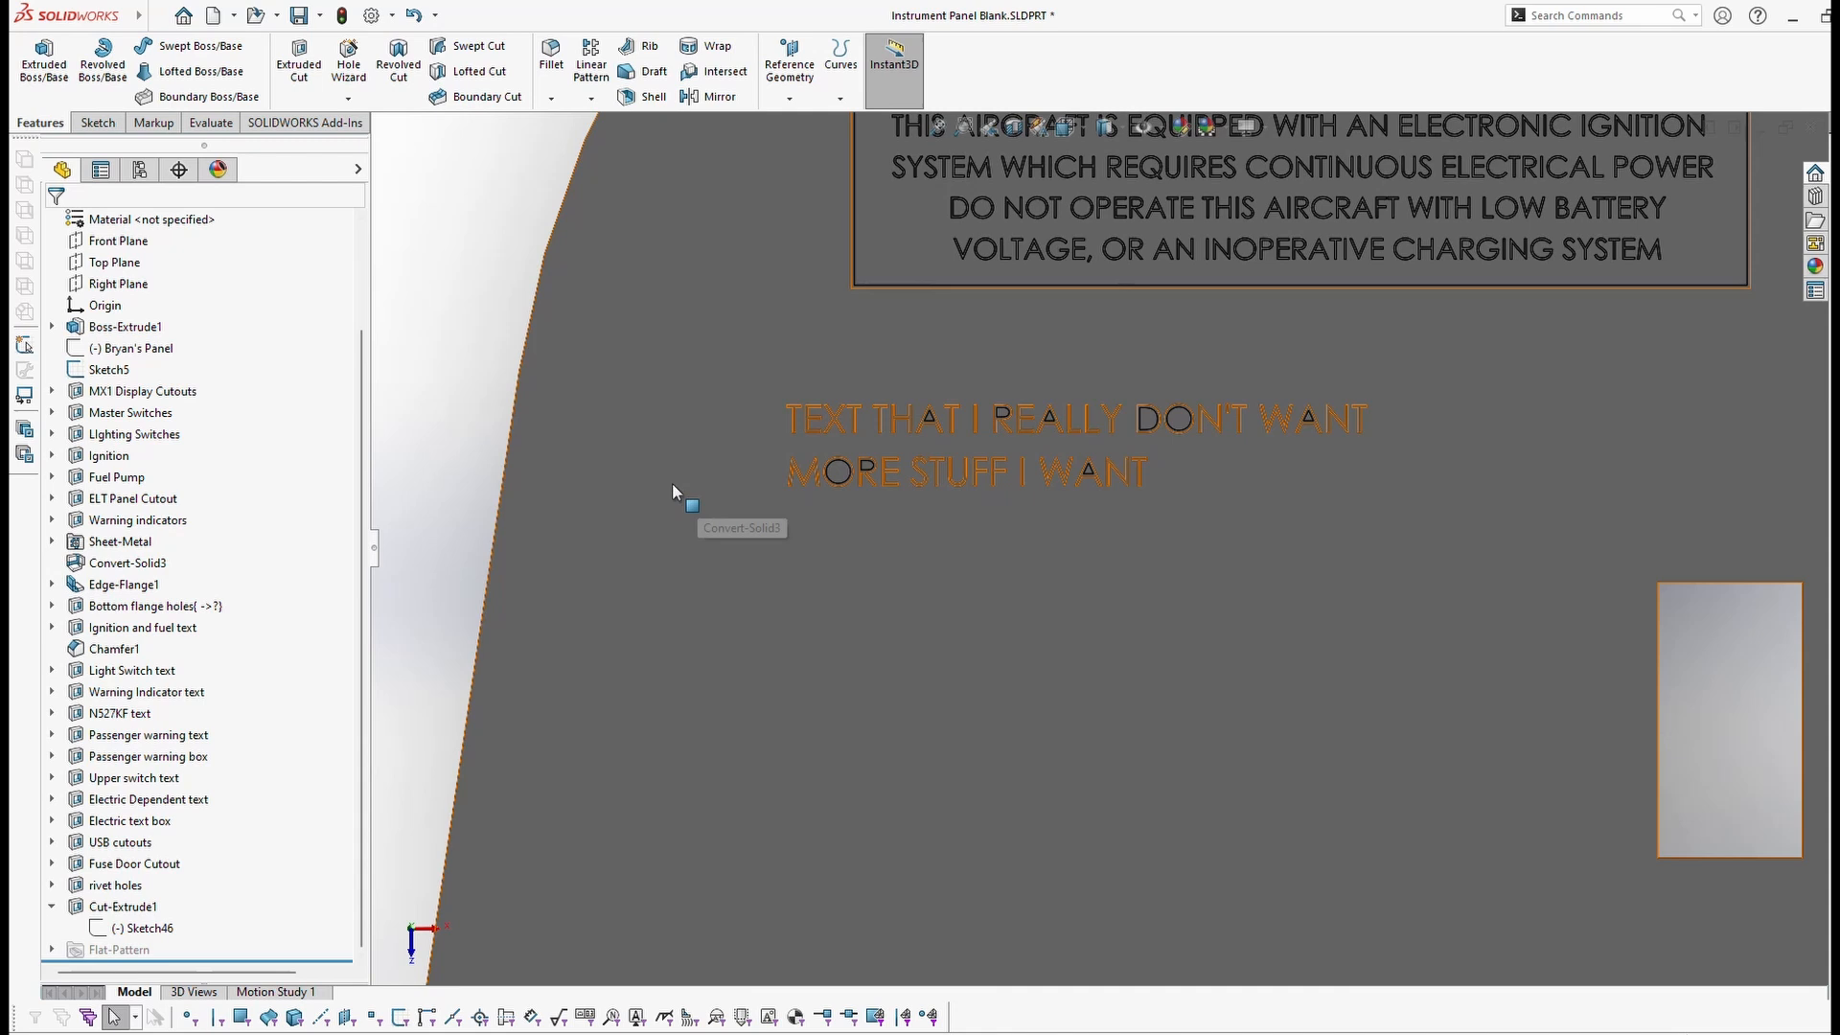
{"action": "left_click", "coordinate": [935, 614]}
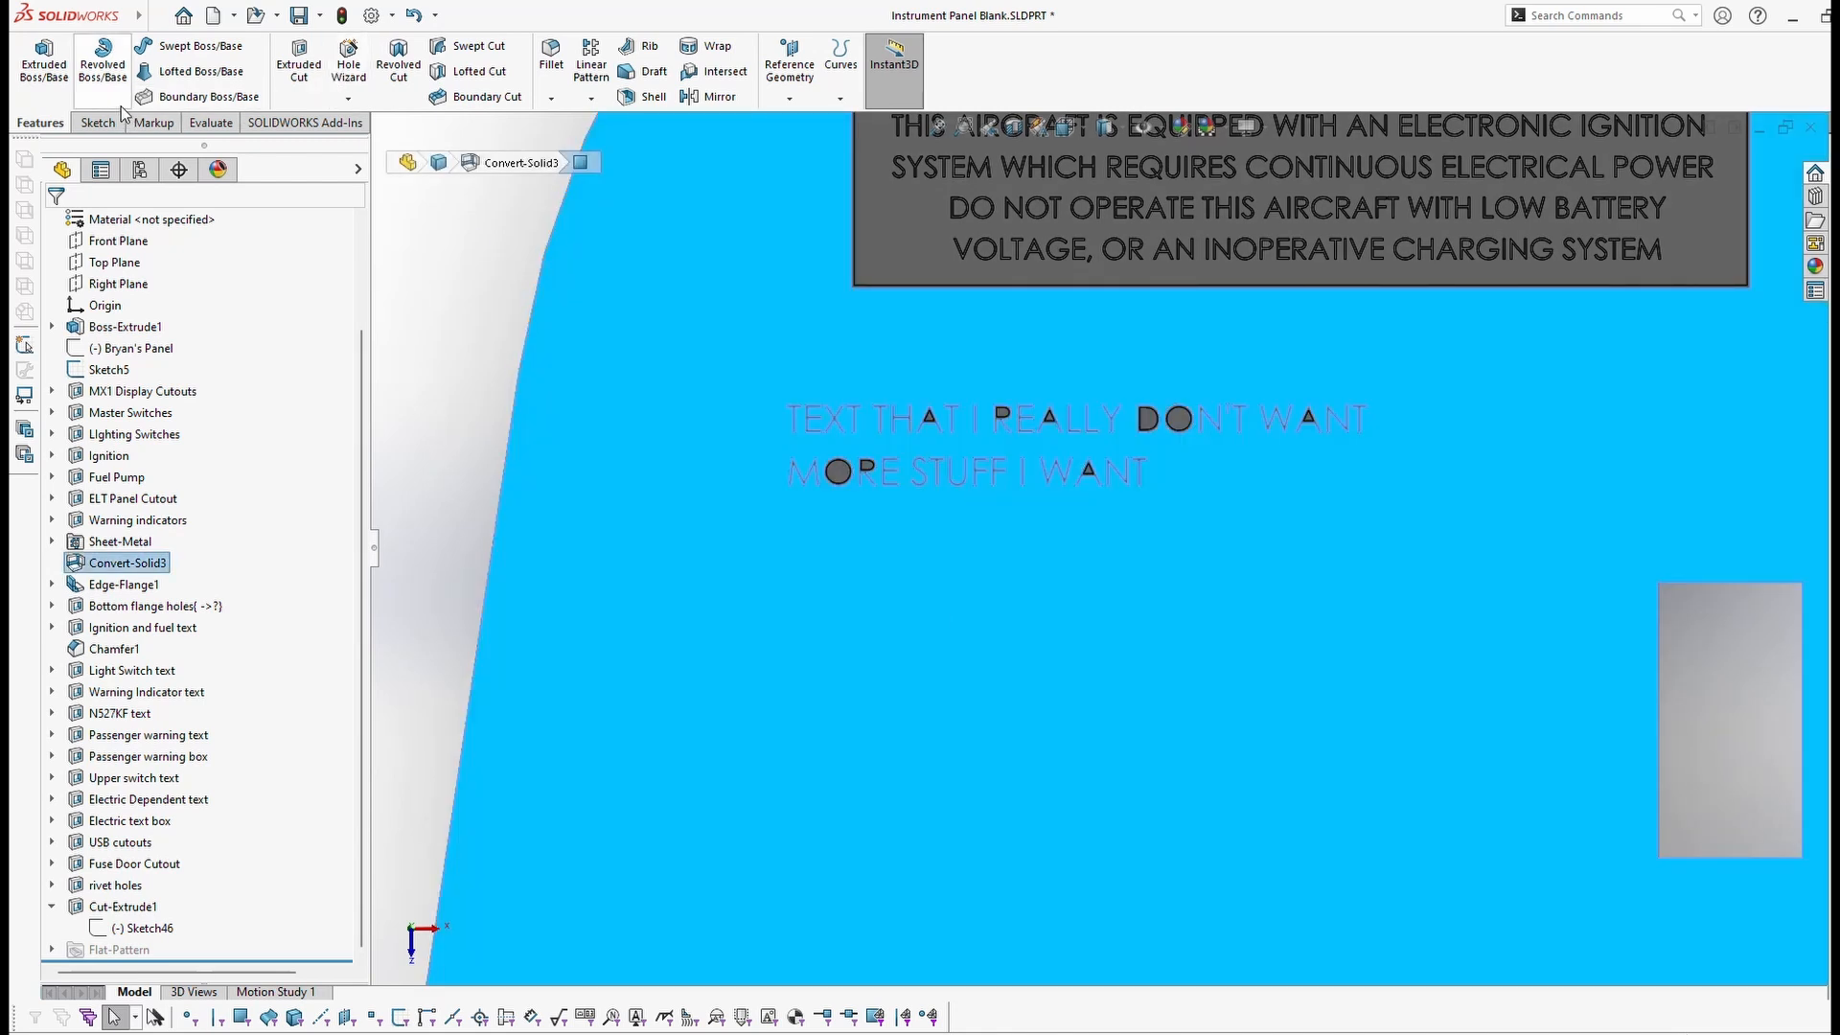
Step: Draw a horizontal line beneath the 'MORE STUFF I WANT' text in Sketch47 and close the sketch
{"action": "left_click", "coordinate": [97, 124]}
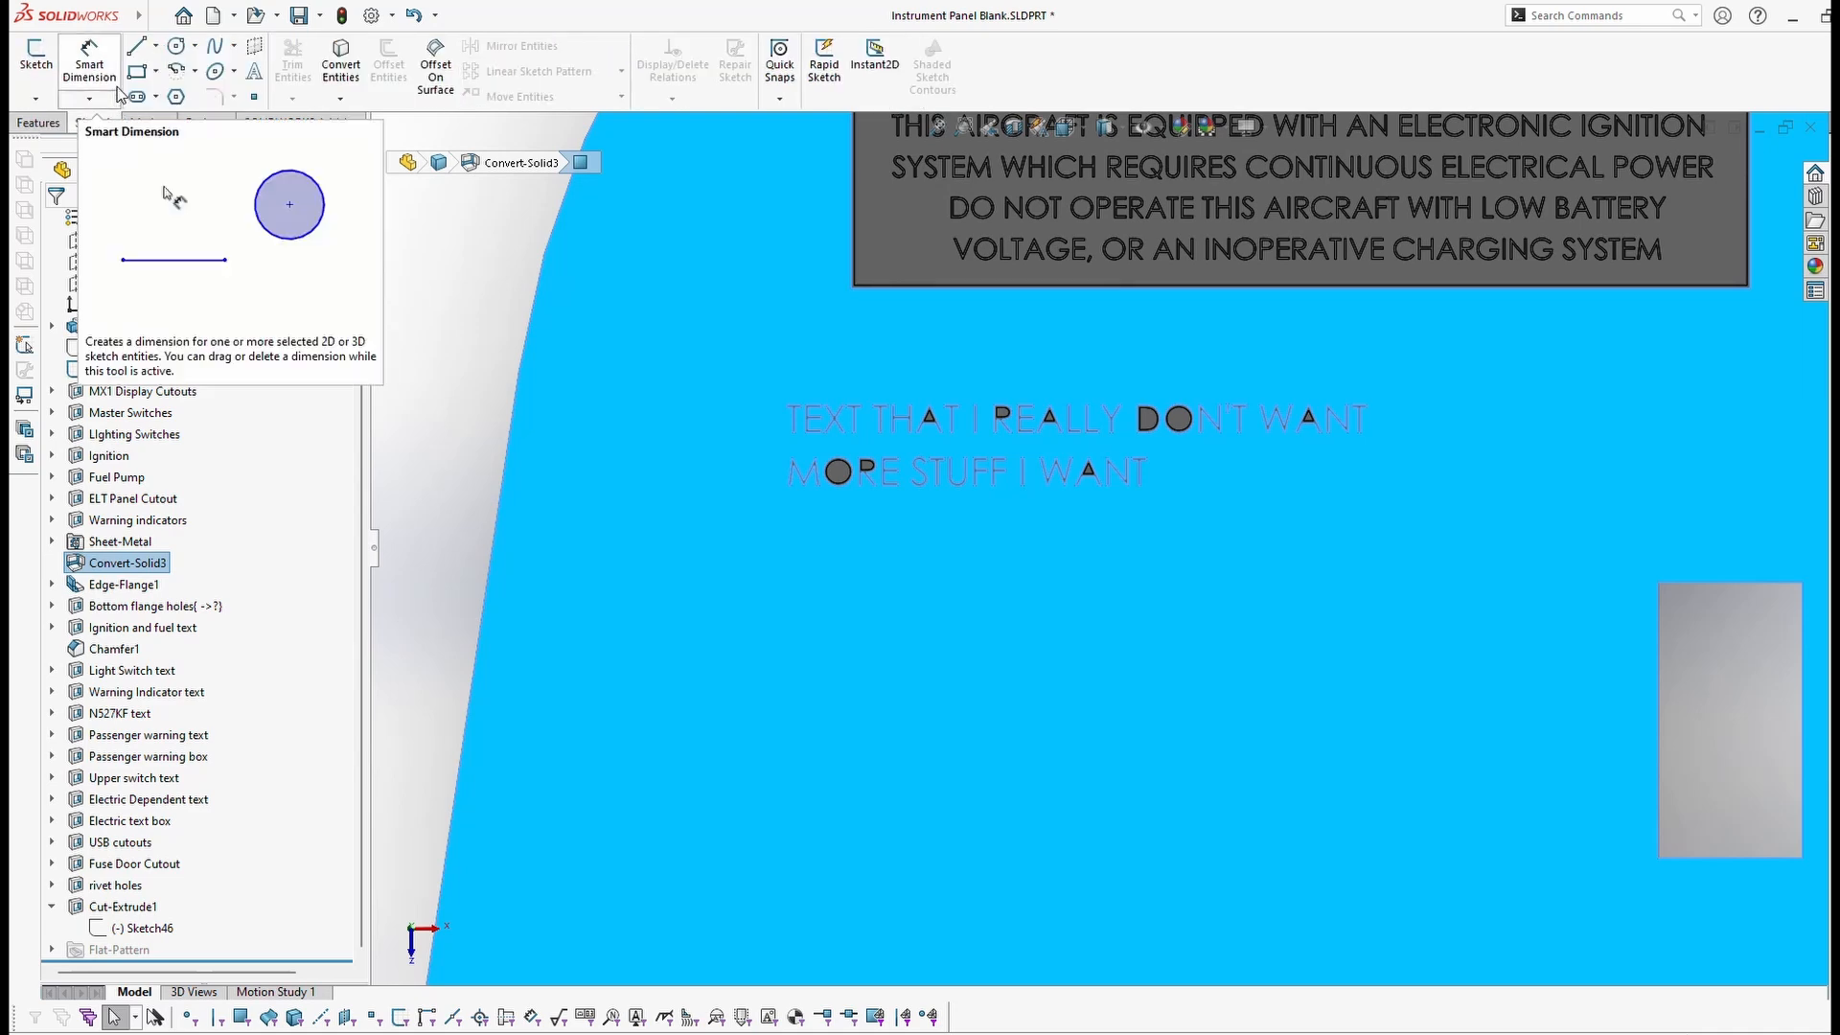
{"action": "left_click", "coordinate": [137, 46]}
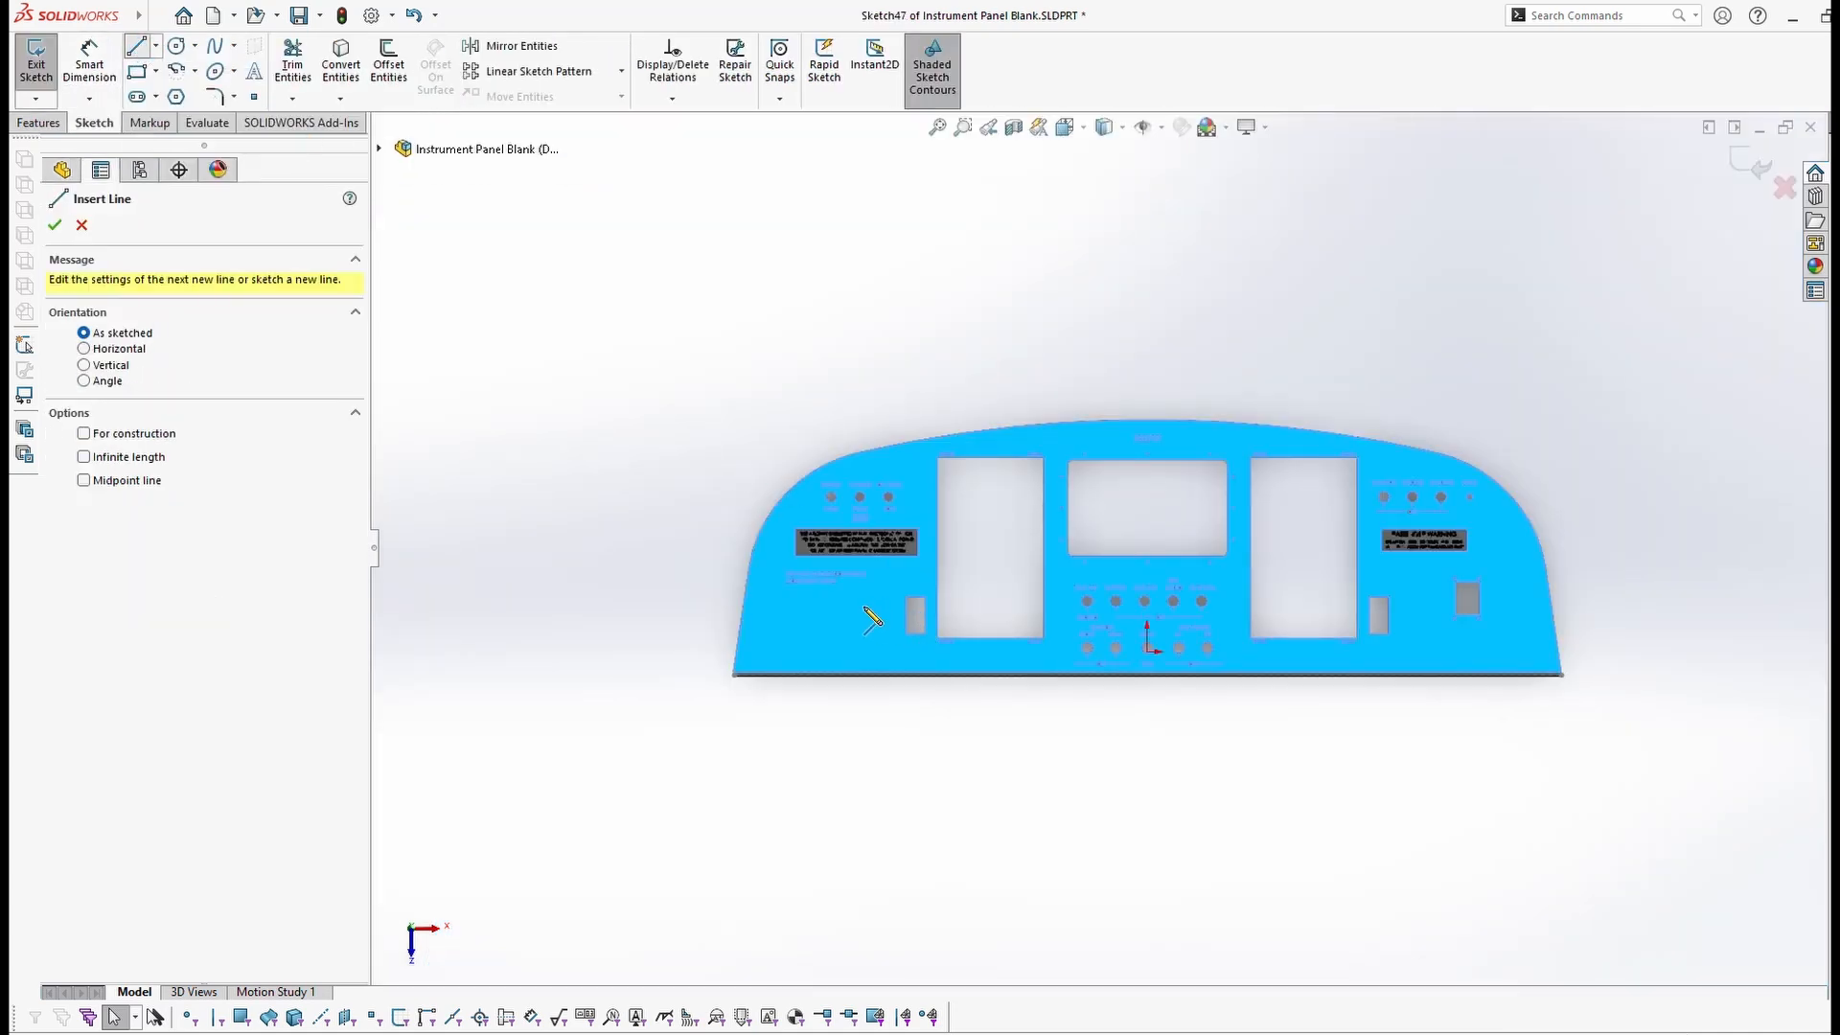
{"action": "scroll", "coordinate": [883, 543], "scroll_direction": "down", "scroll_amount": 10}
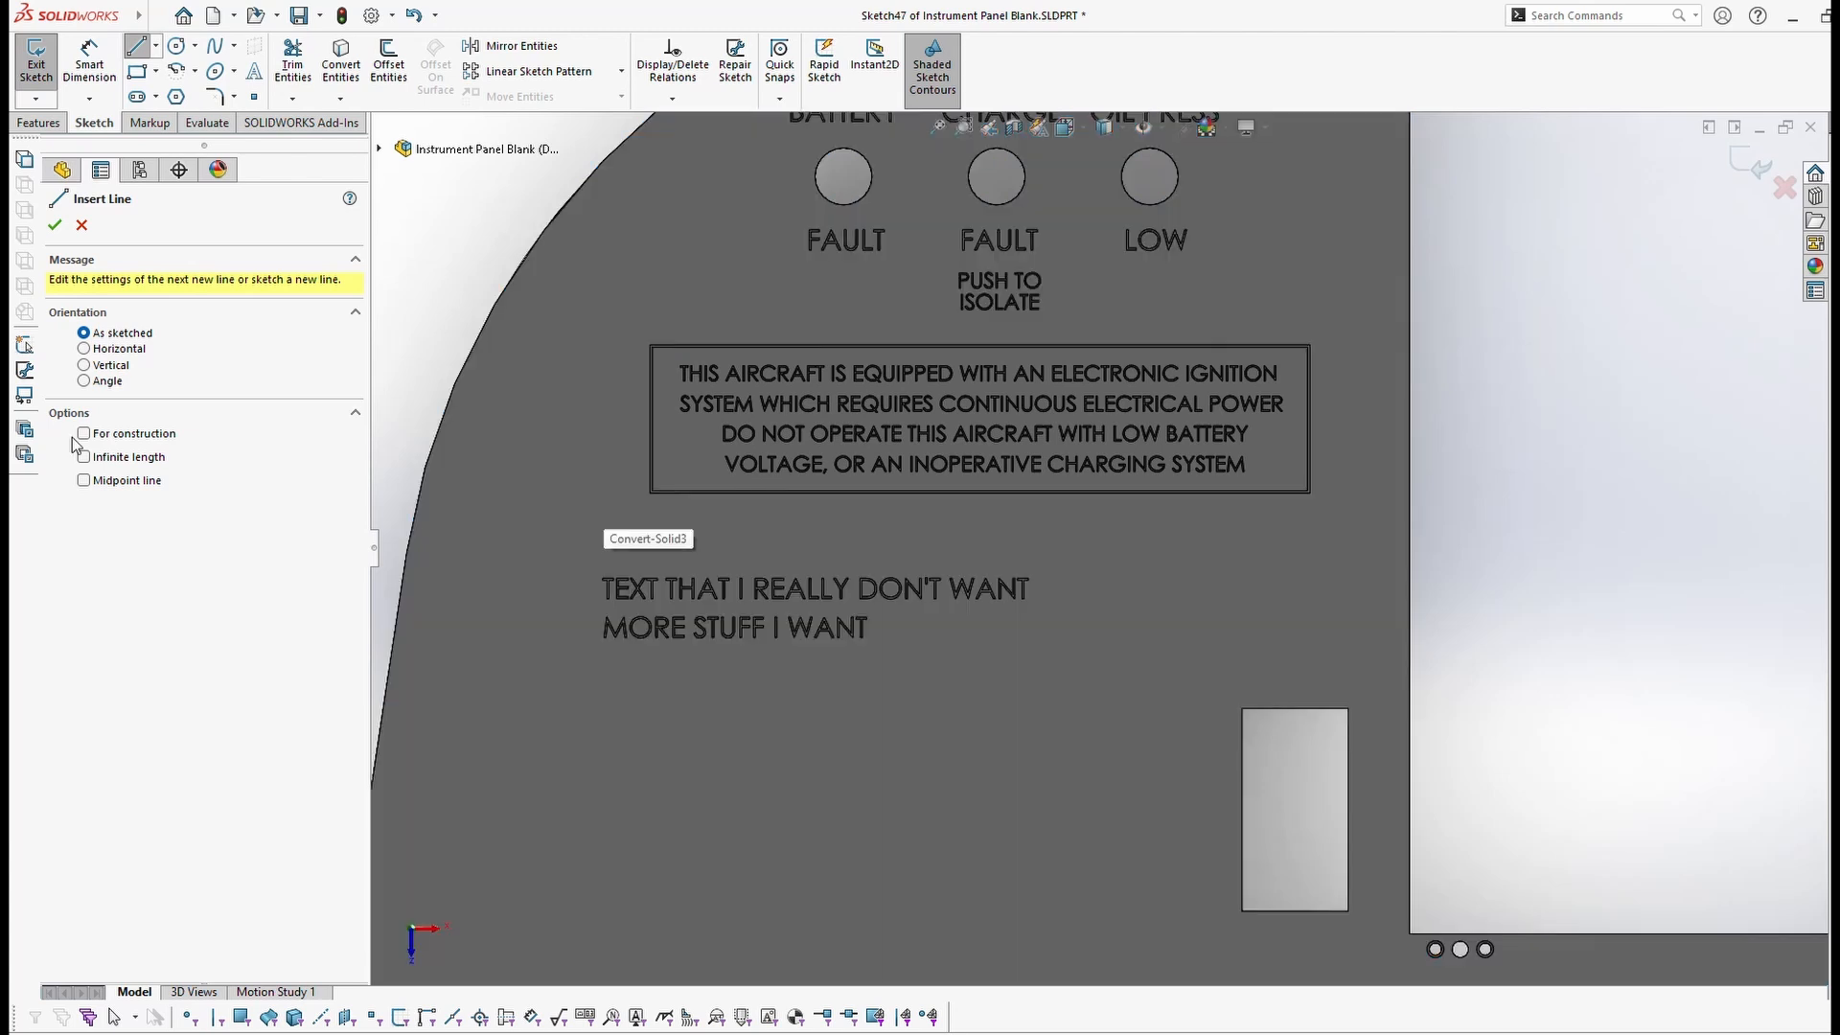
{"action": "left_click", "coordinate": [553, 691]}
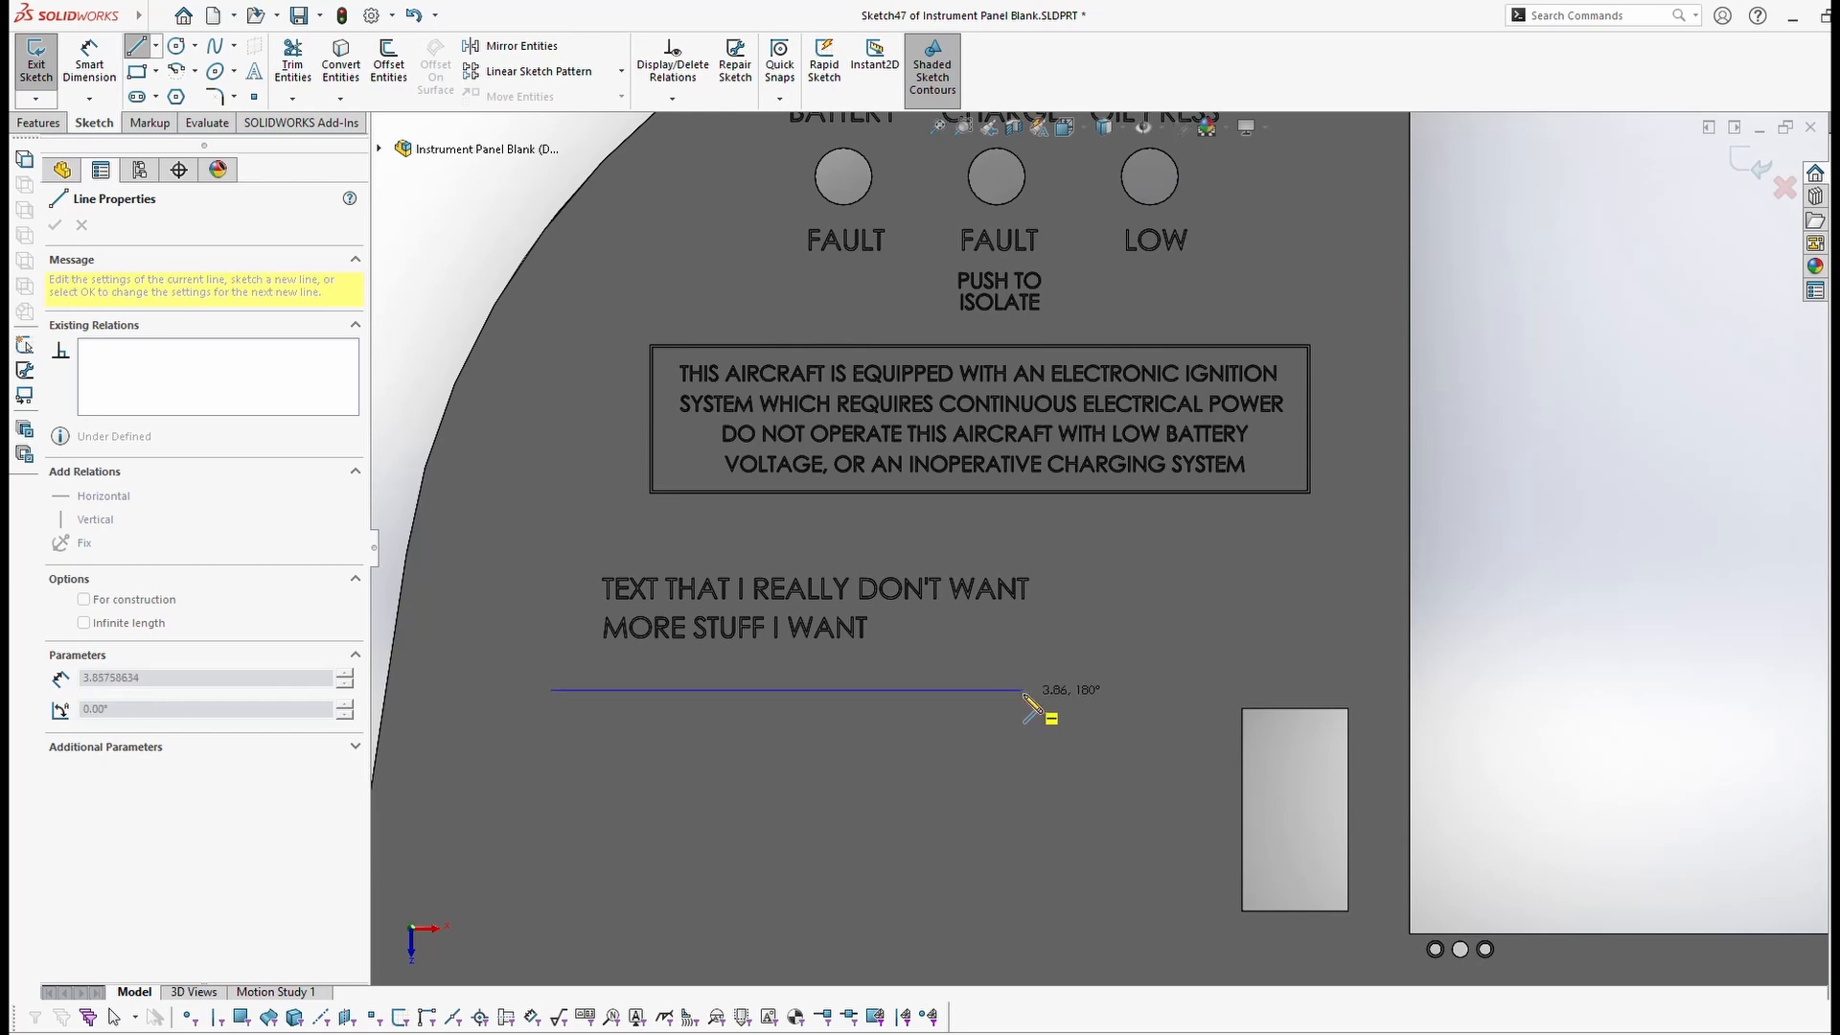
{"action": "left_click", "coordinate": [1053, 690]}
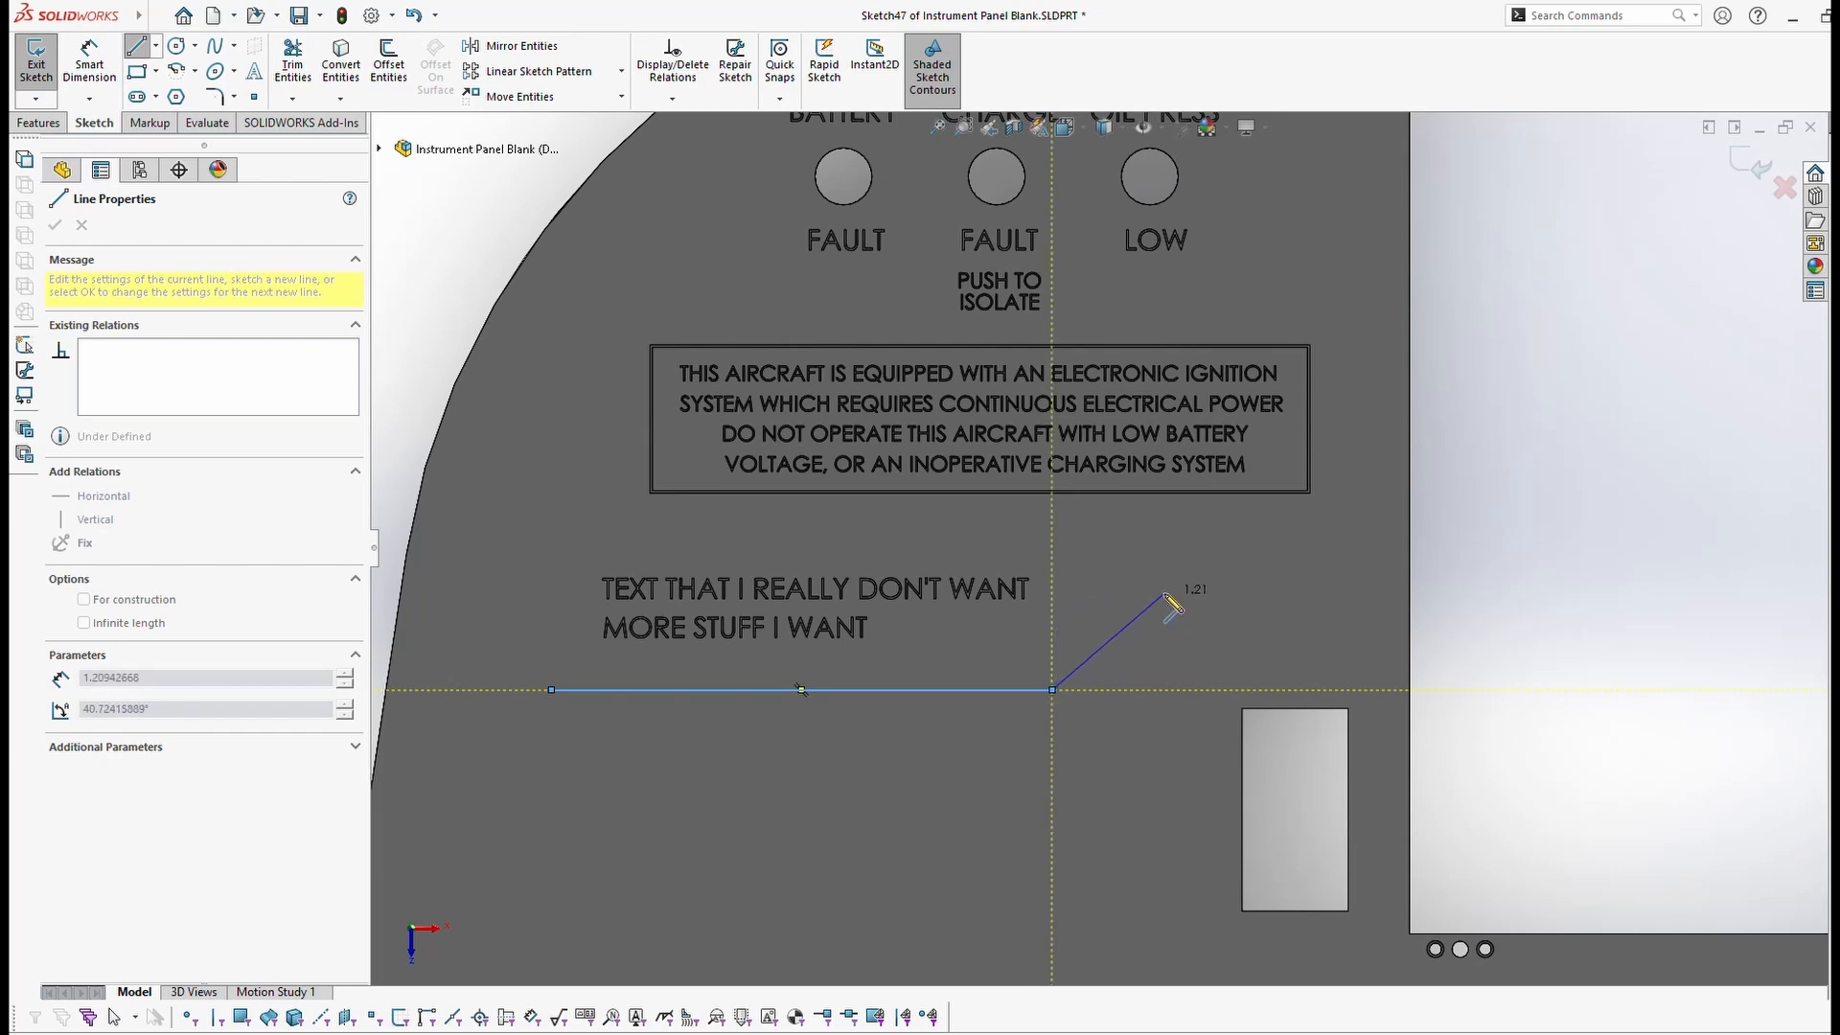
{"action": "key", "text": "Escape"}
{"action": "key", "text": "Escape"}
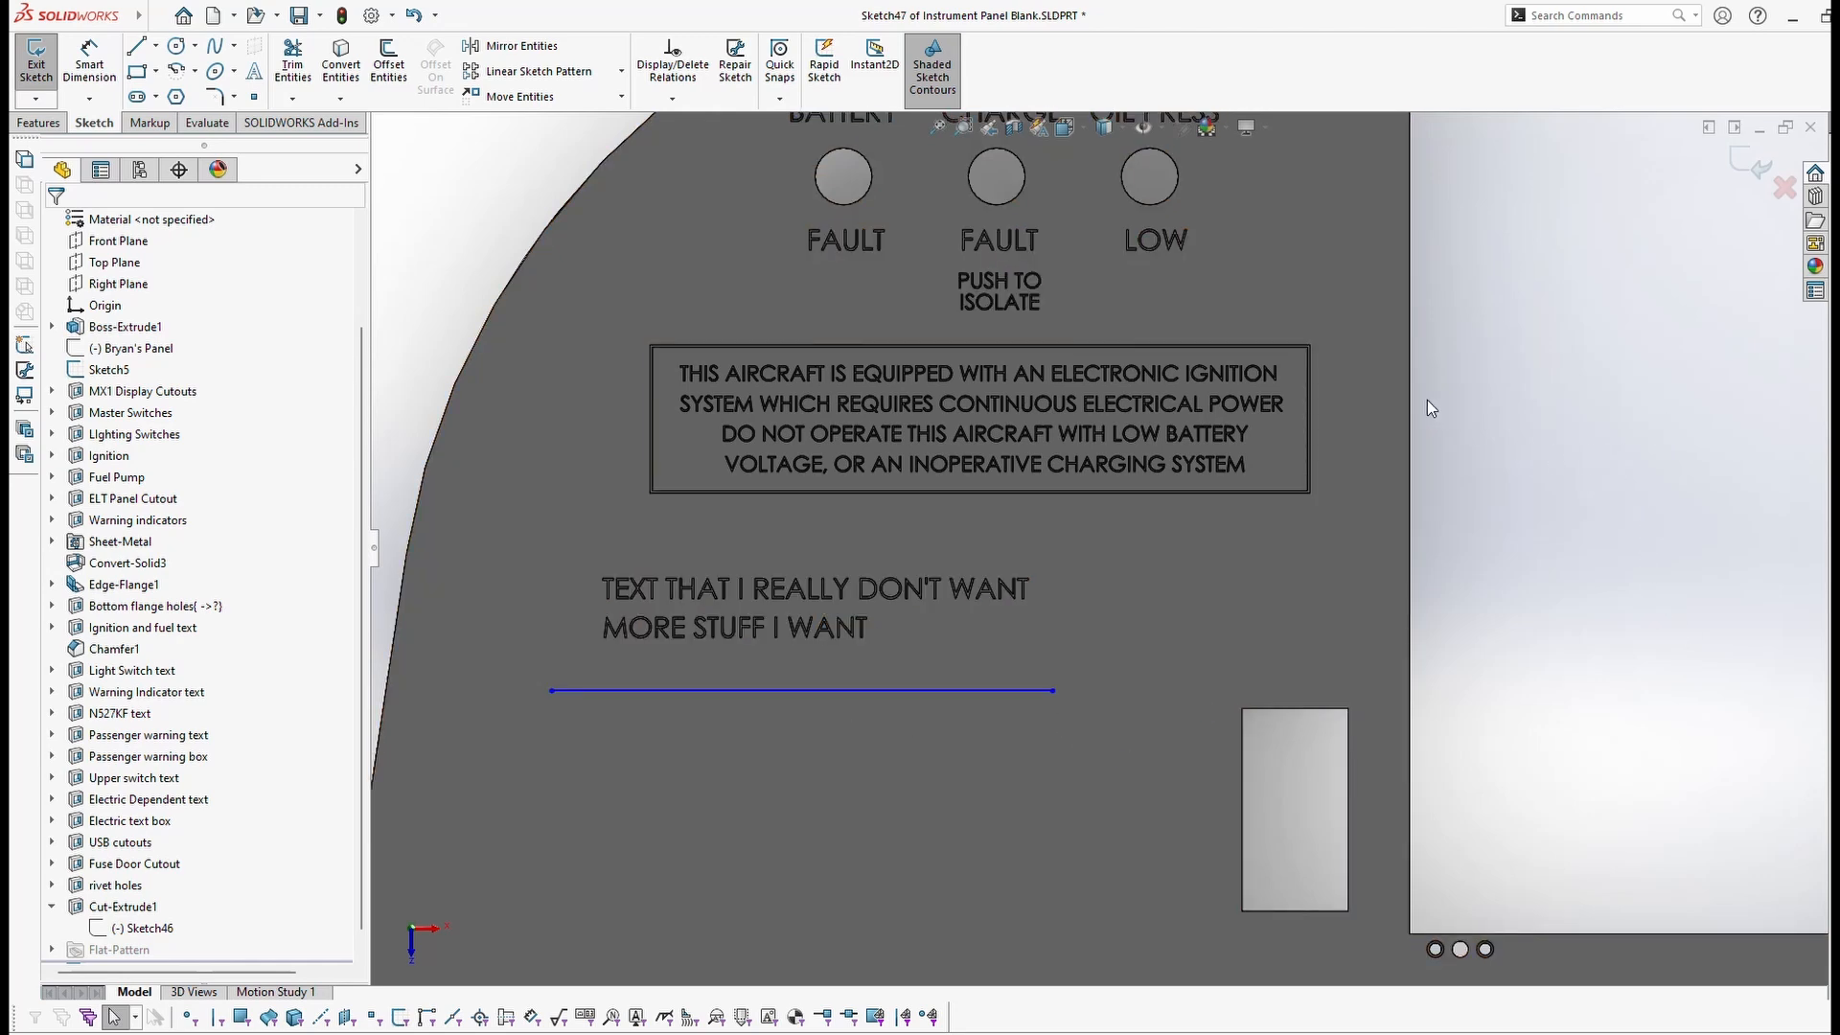
{"action": "left_click", "coordinate": [1743, 165]}
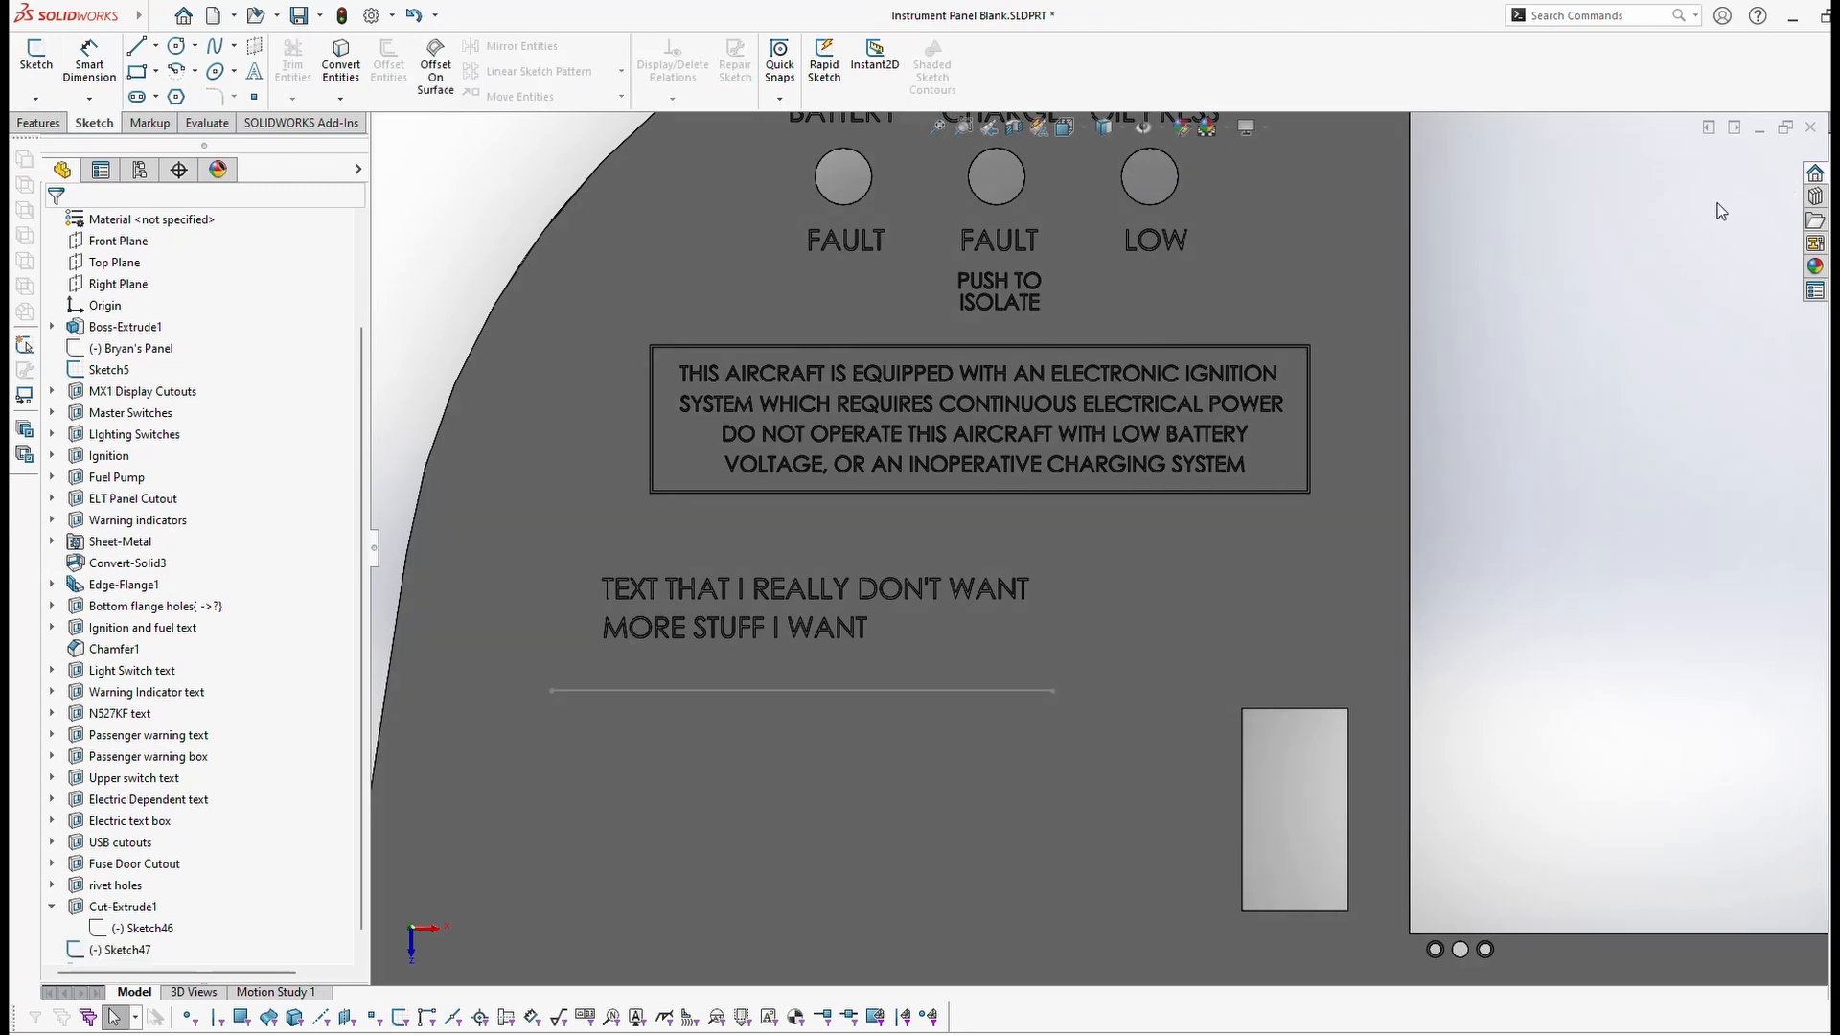
Step: Cut Sketch47's line into the panel as a 0.03in-thick thin extruded cut, Cut-Extrude-Thin1
{"action": "left_click", "coordinate": [91, 951]}
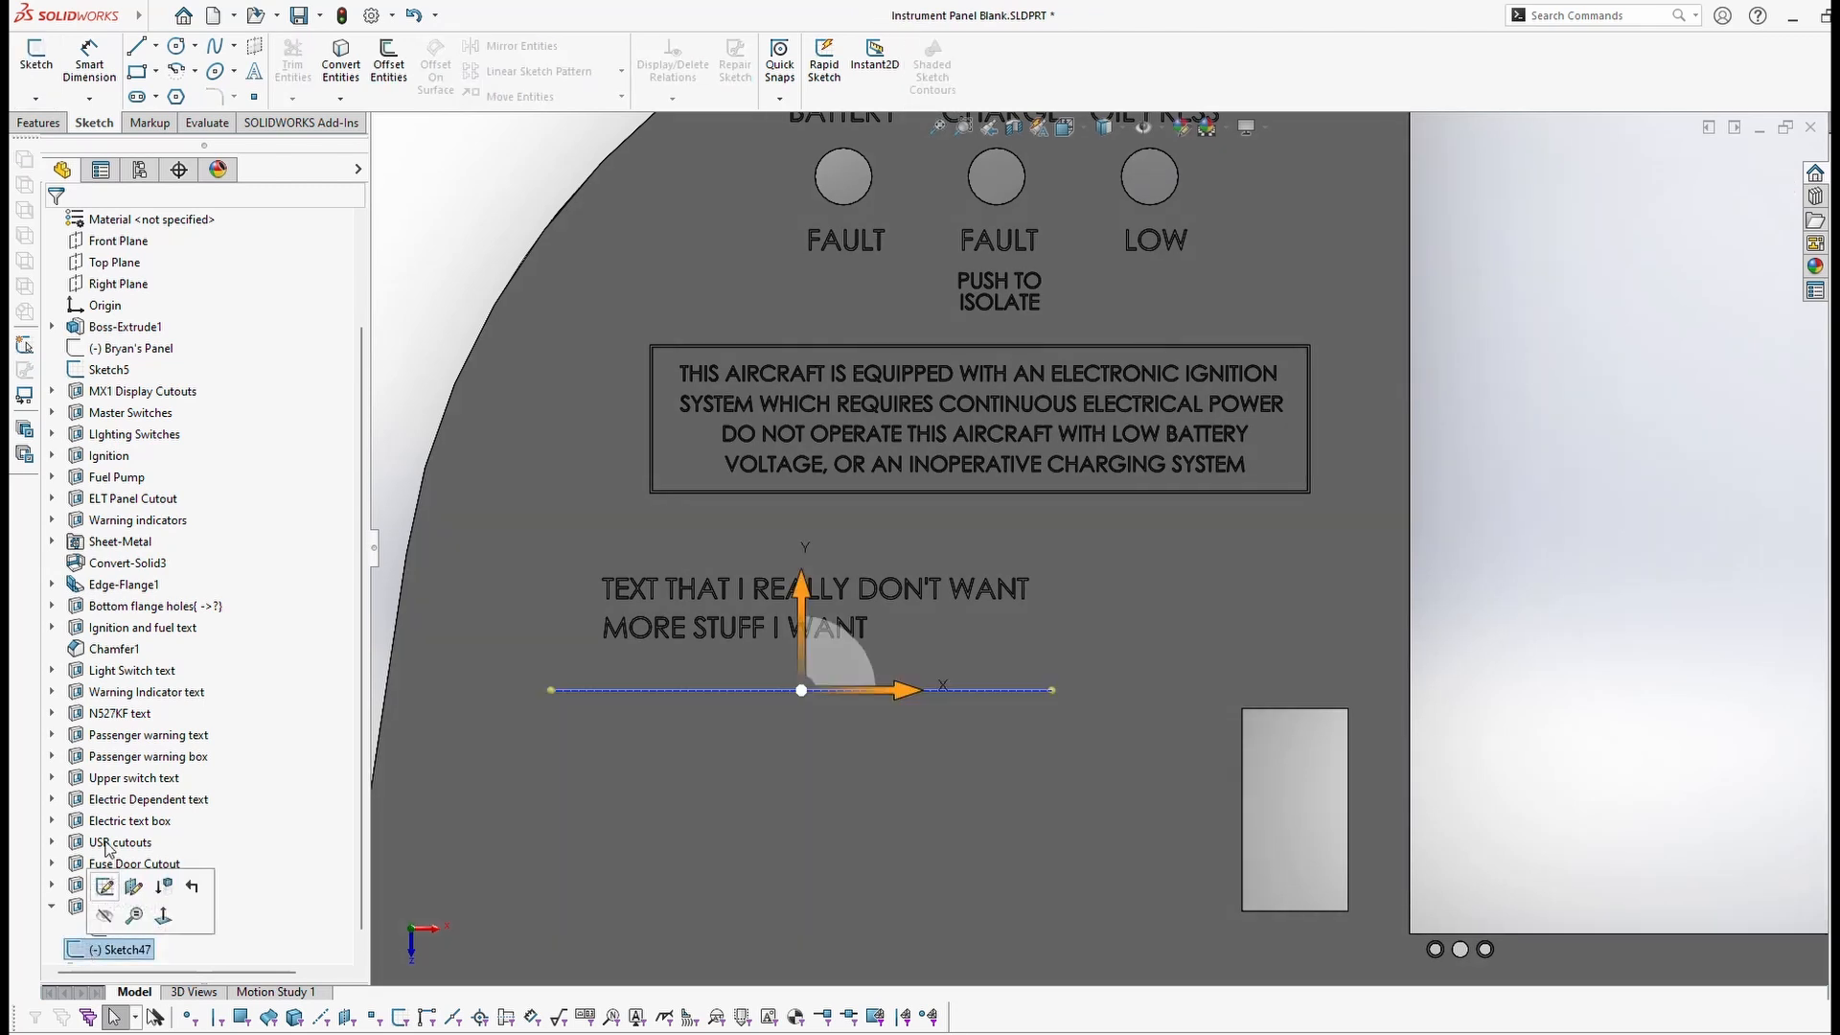
{"action": "left_click", "coordinate": [56, 124]}
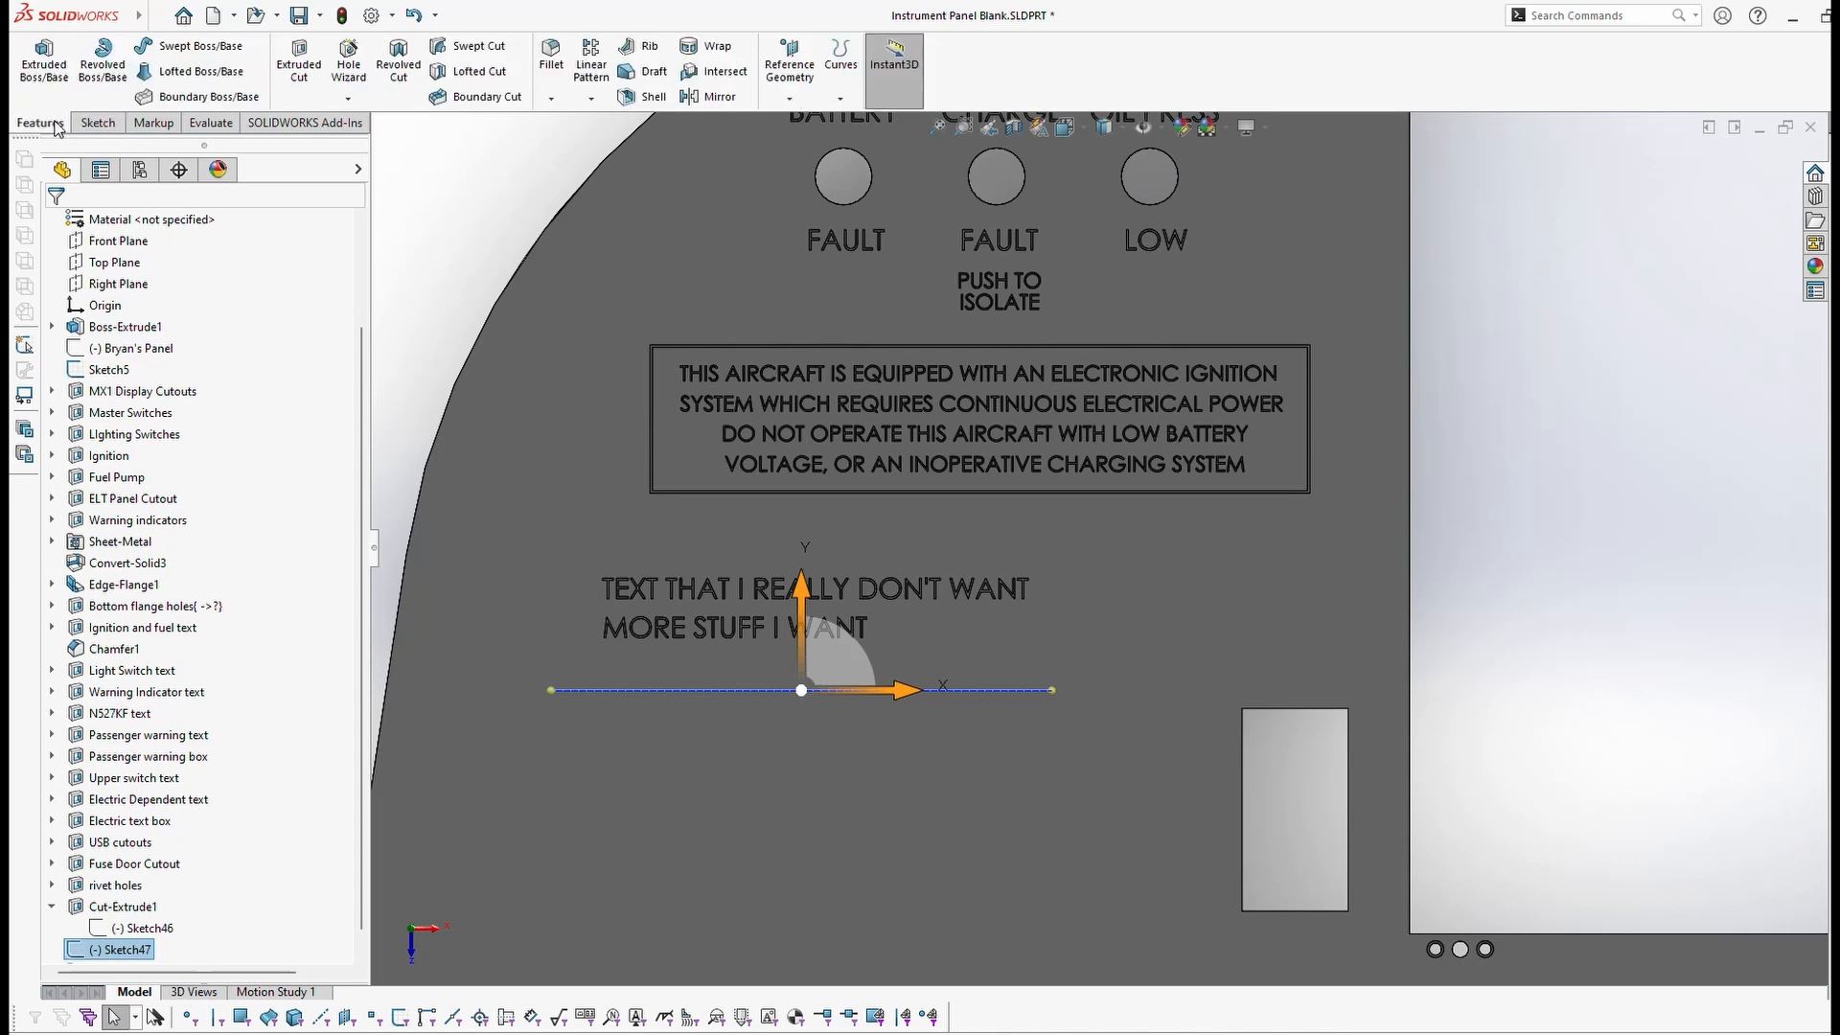
{"action": "left_click", "coordinate": [297, 59]}
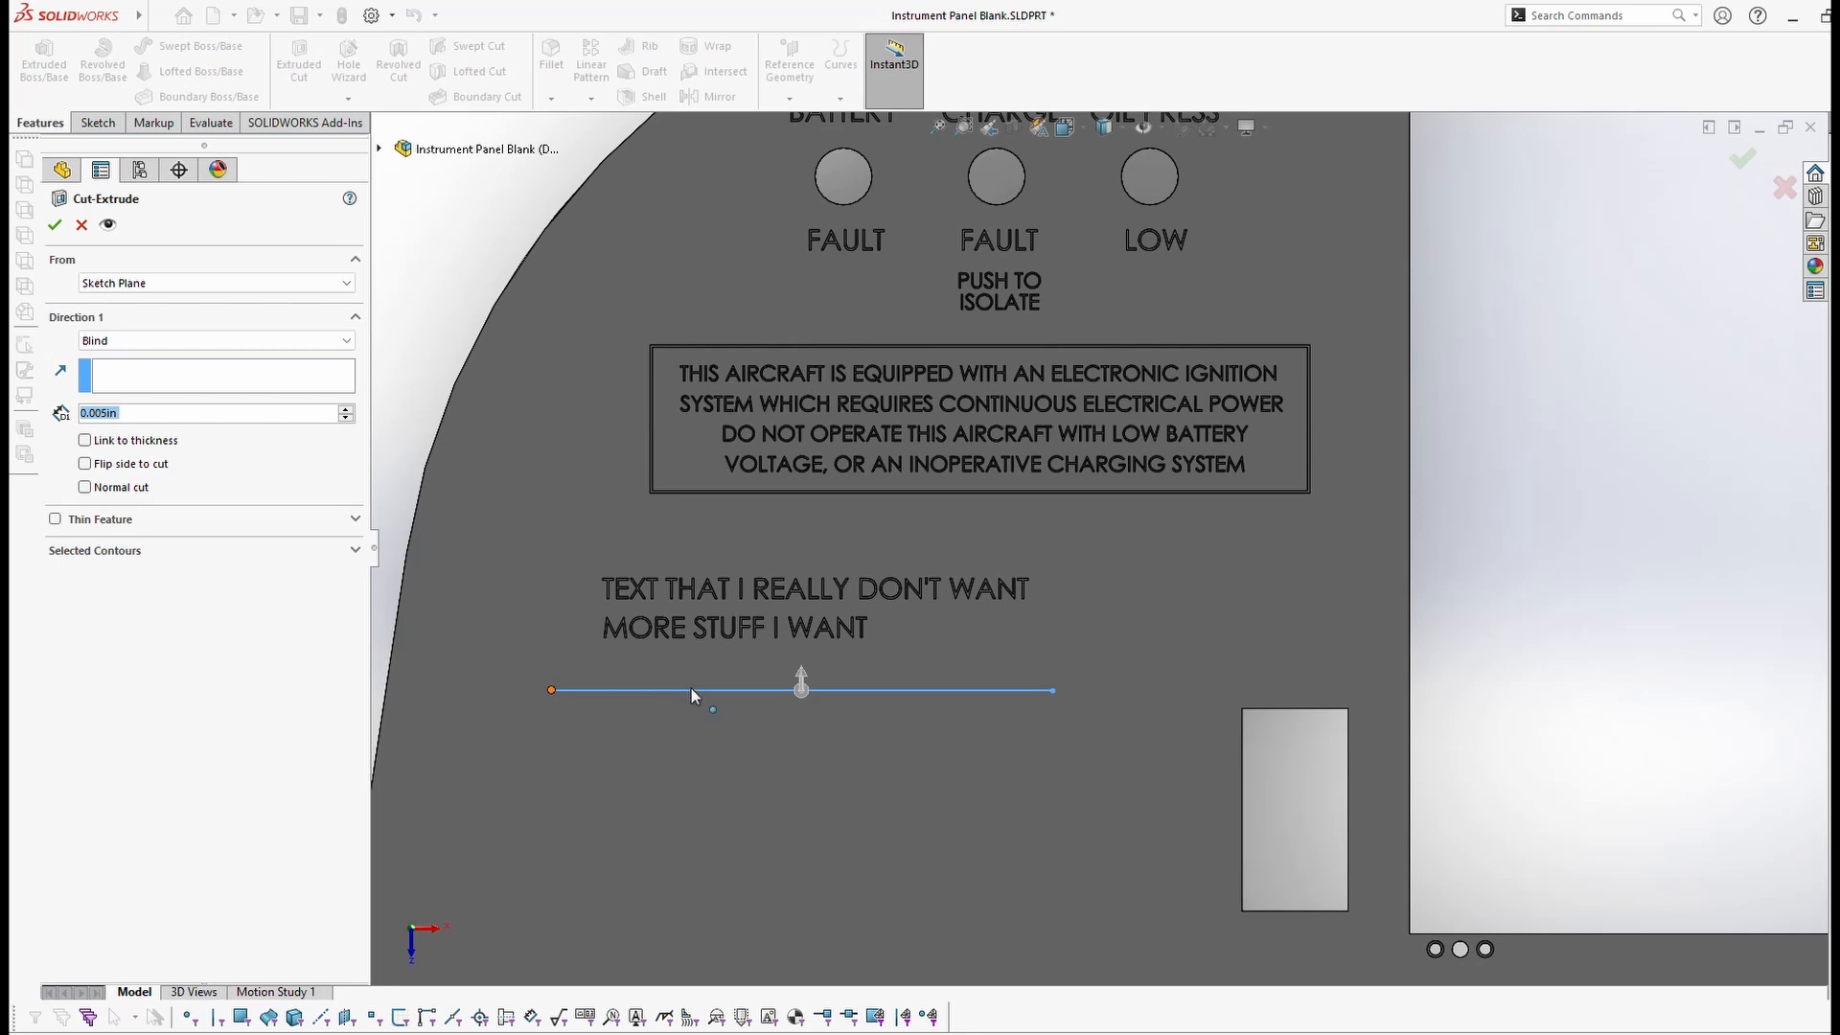
{"action": "left_click", "coordinate": [54, 519]}
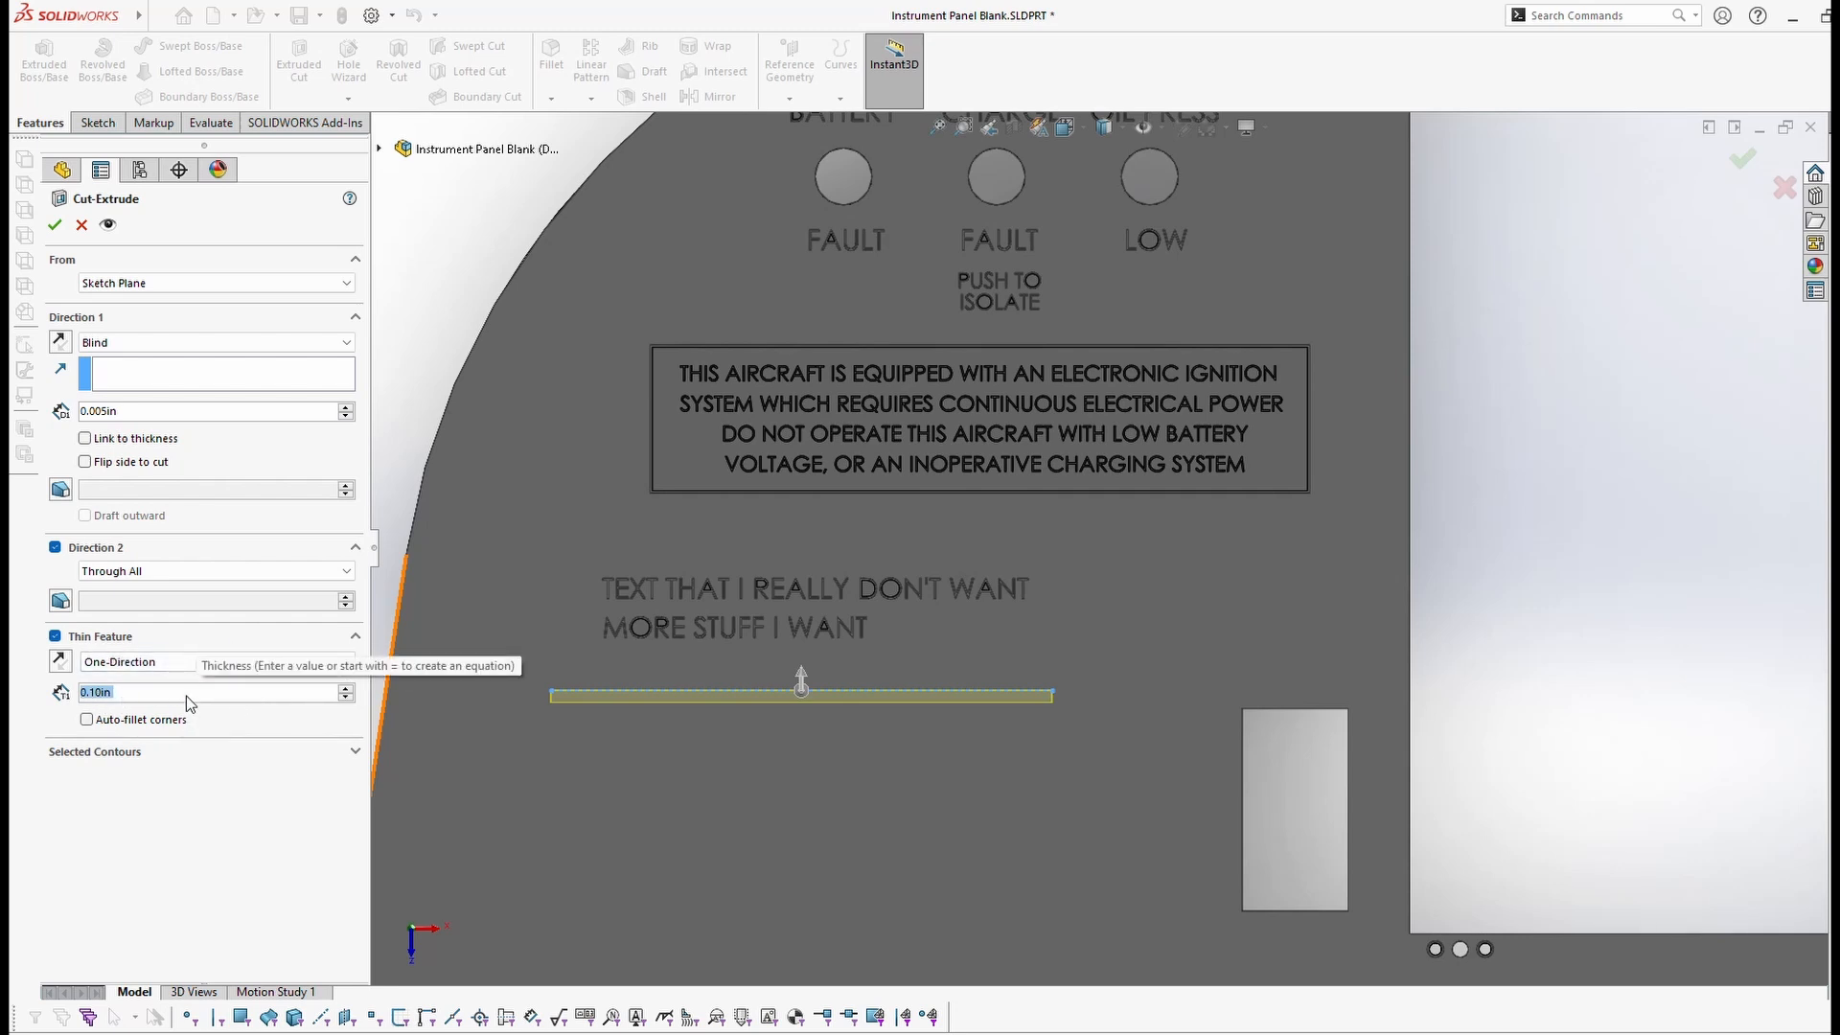
{"action": "type", "text": ".03"}
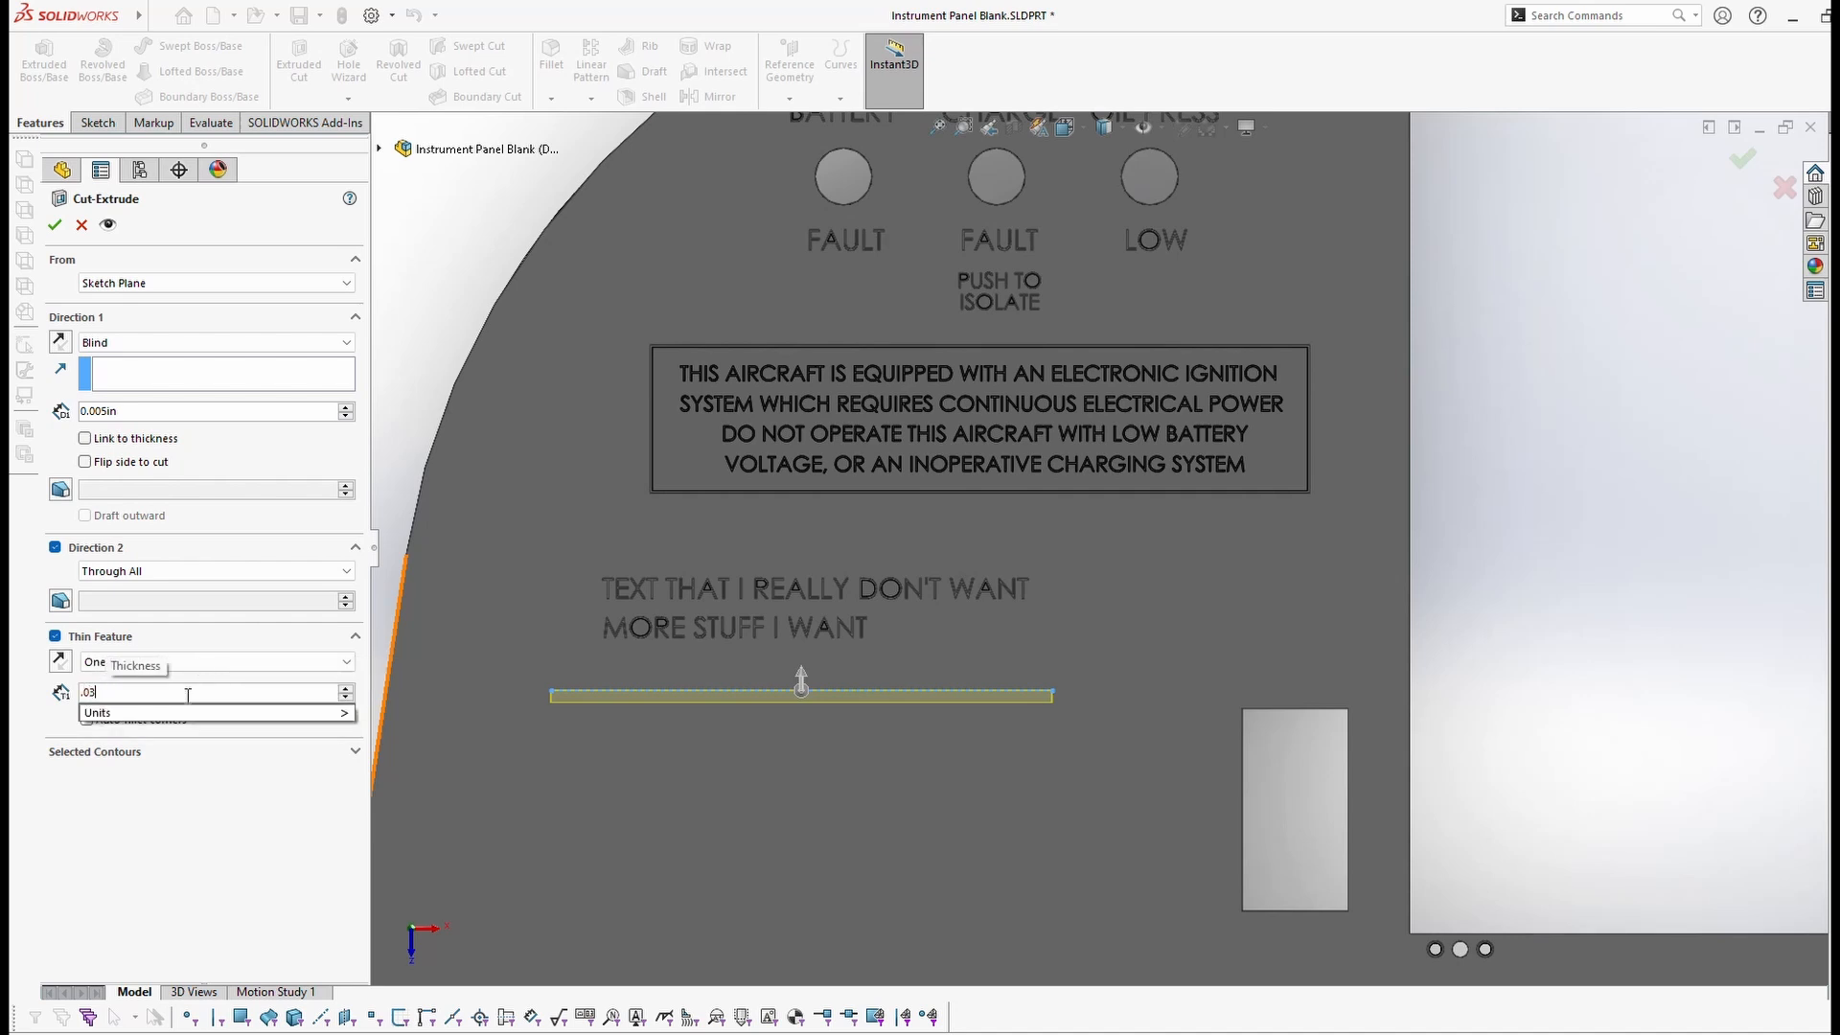
{"action": "key", "text": "Return"}
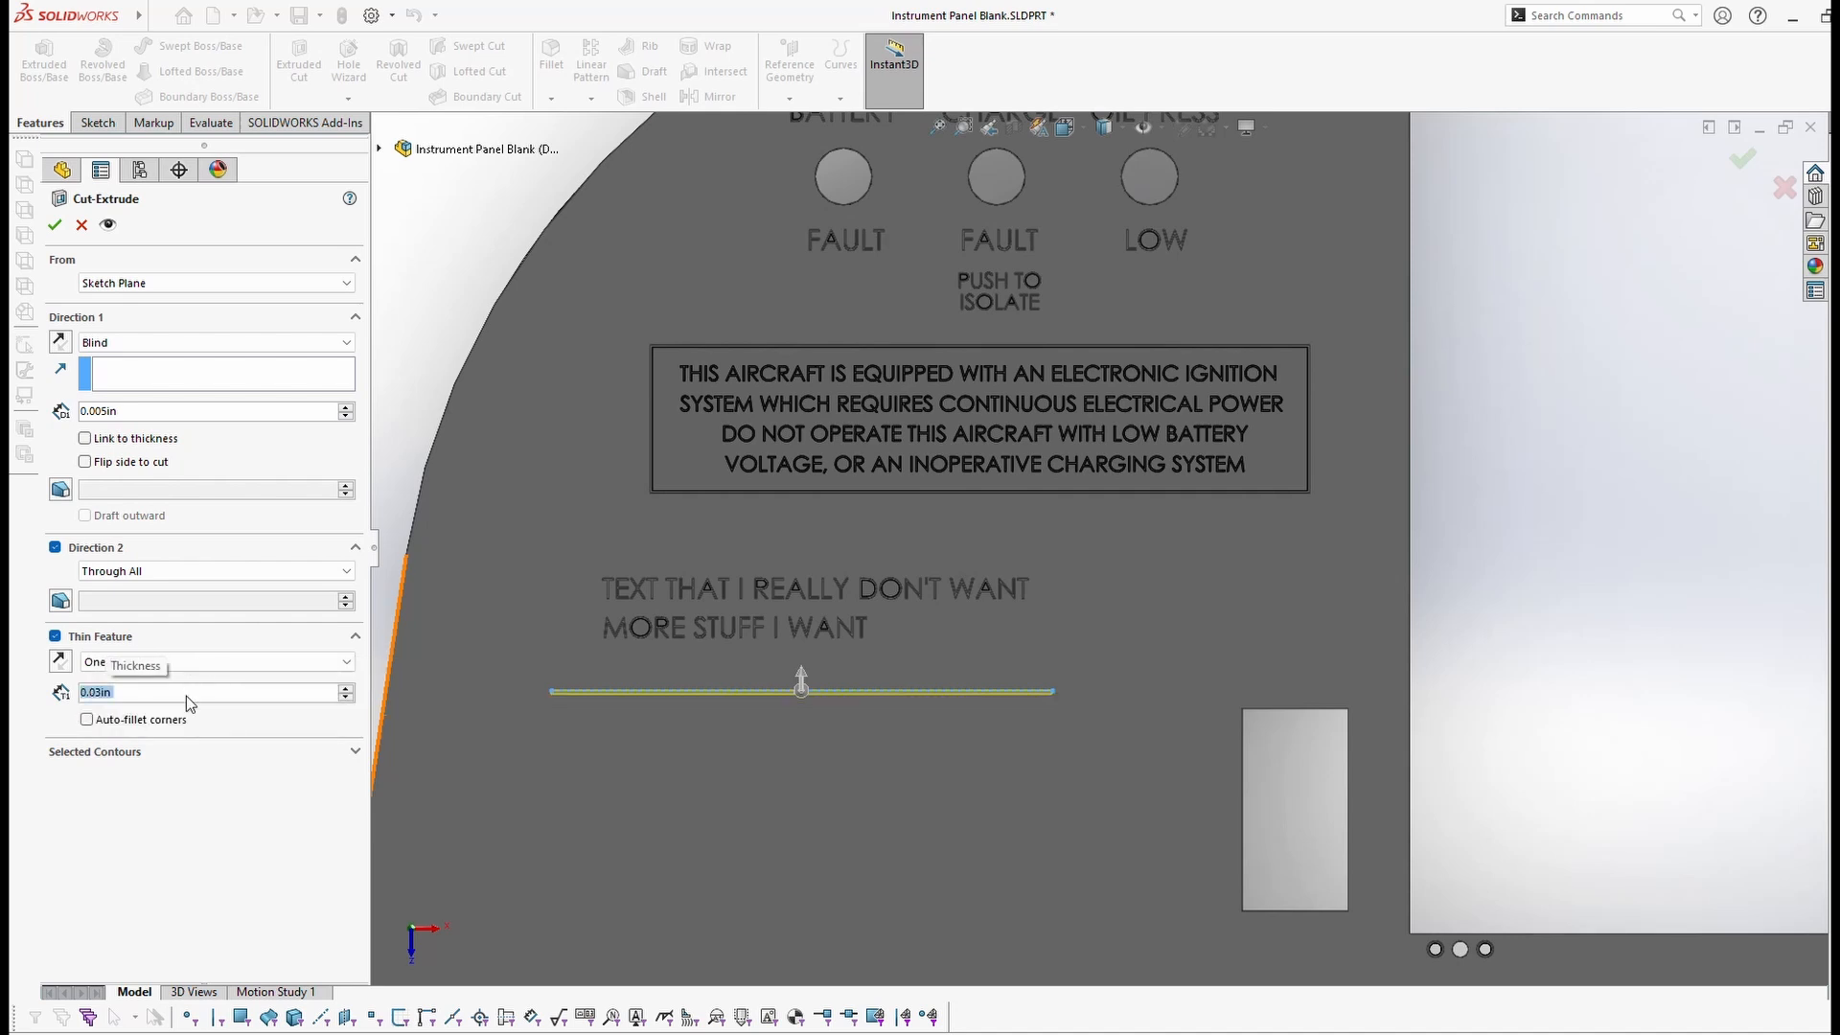
{"action": "left_click", "coordinate": [55, 225]}
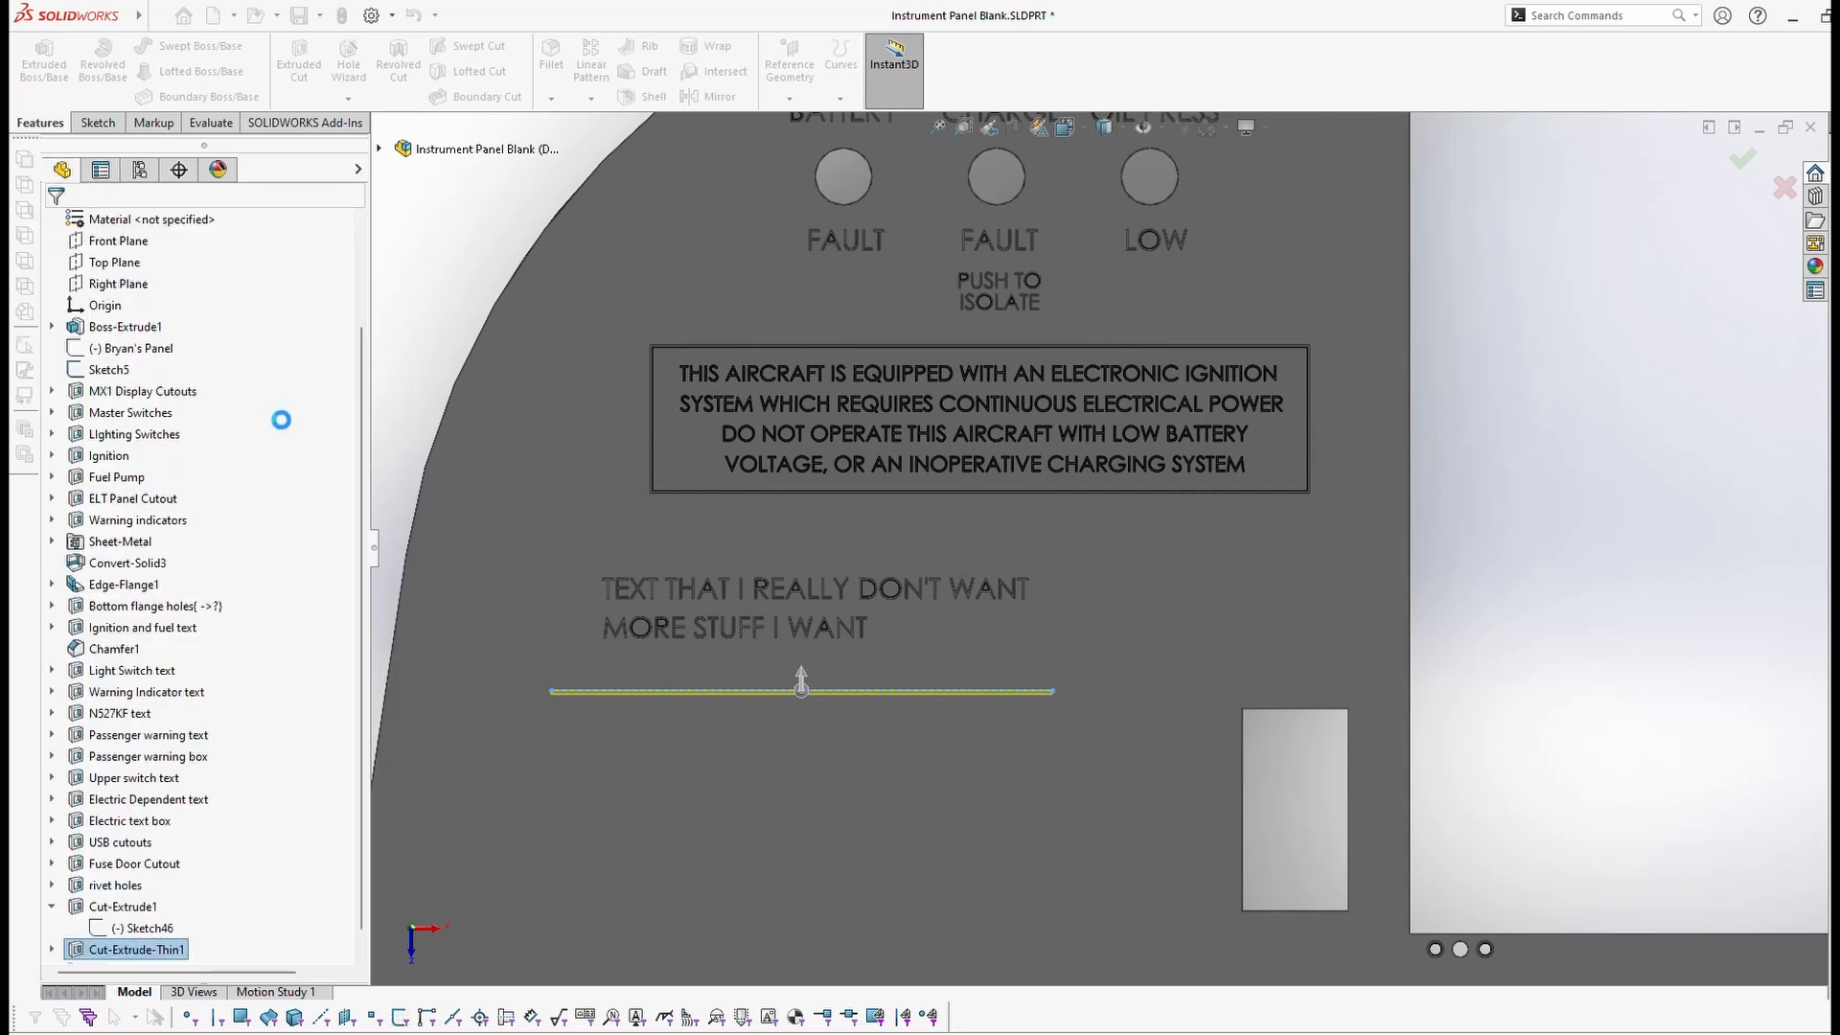
{"action": "left_click", "coordinate": [1520, 377]}
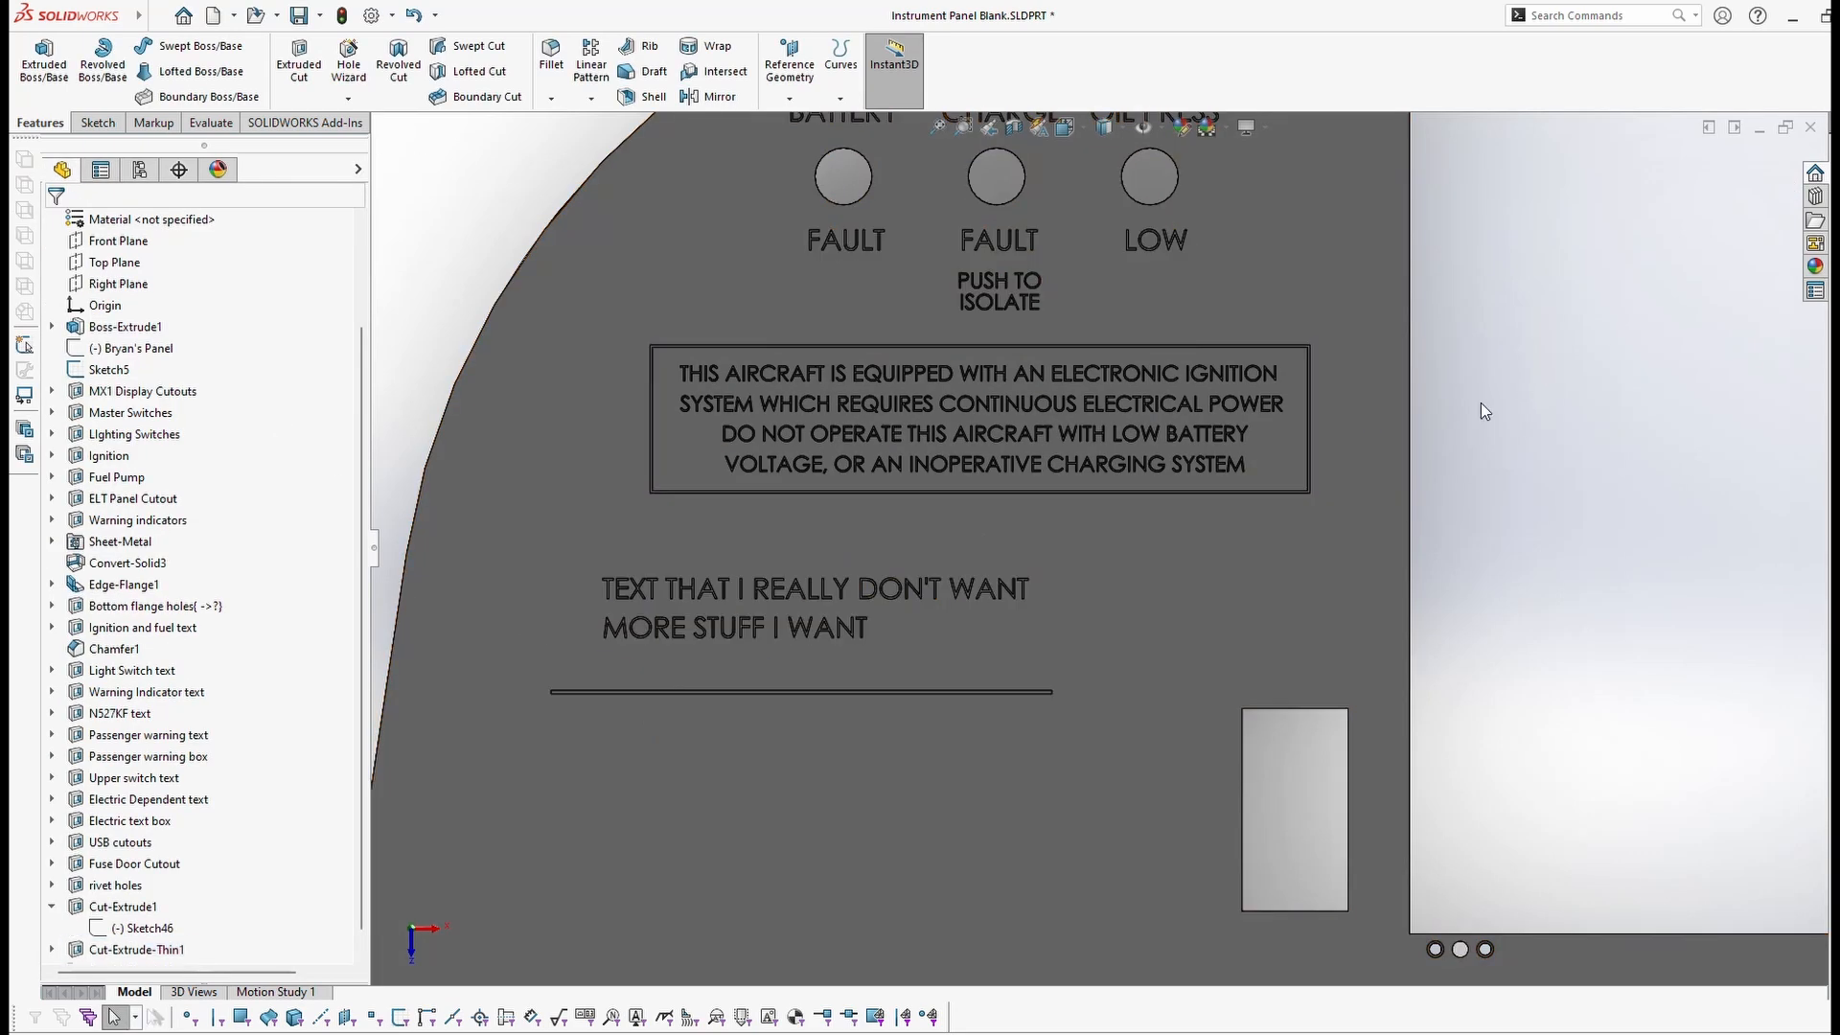
Step: Orbit to inspect the new groove and open its line sketch for editing
{"action": "middle_click_drag", "start_coordinate": [1192, 600], "coordinate": [1327, 529]}
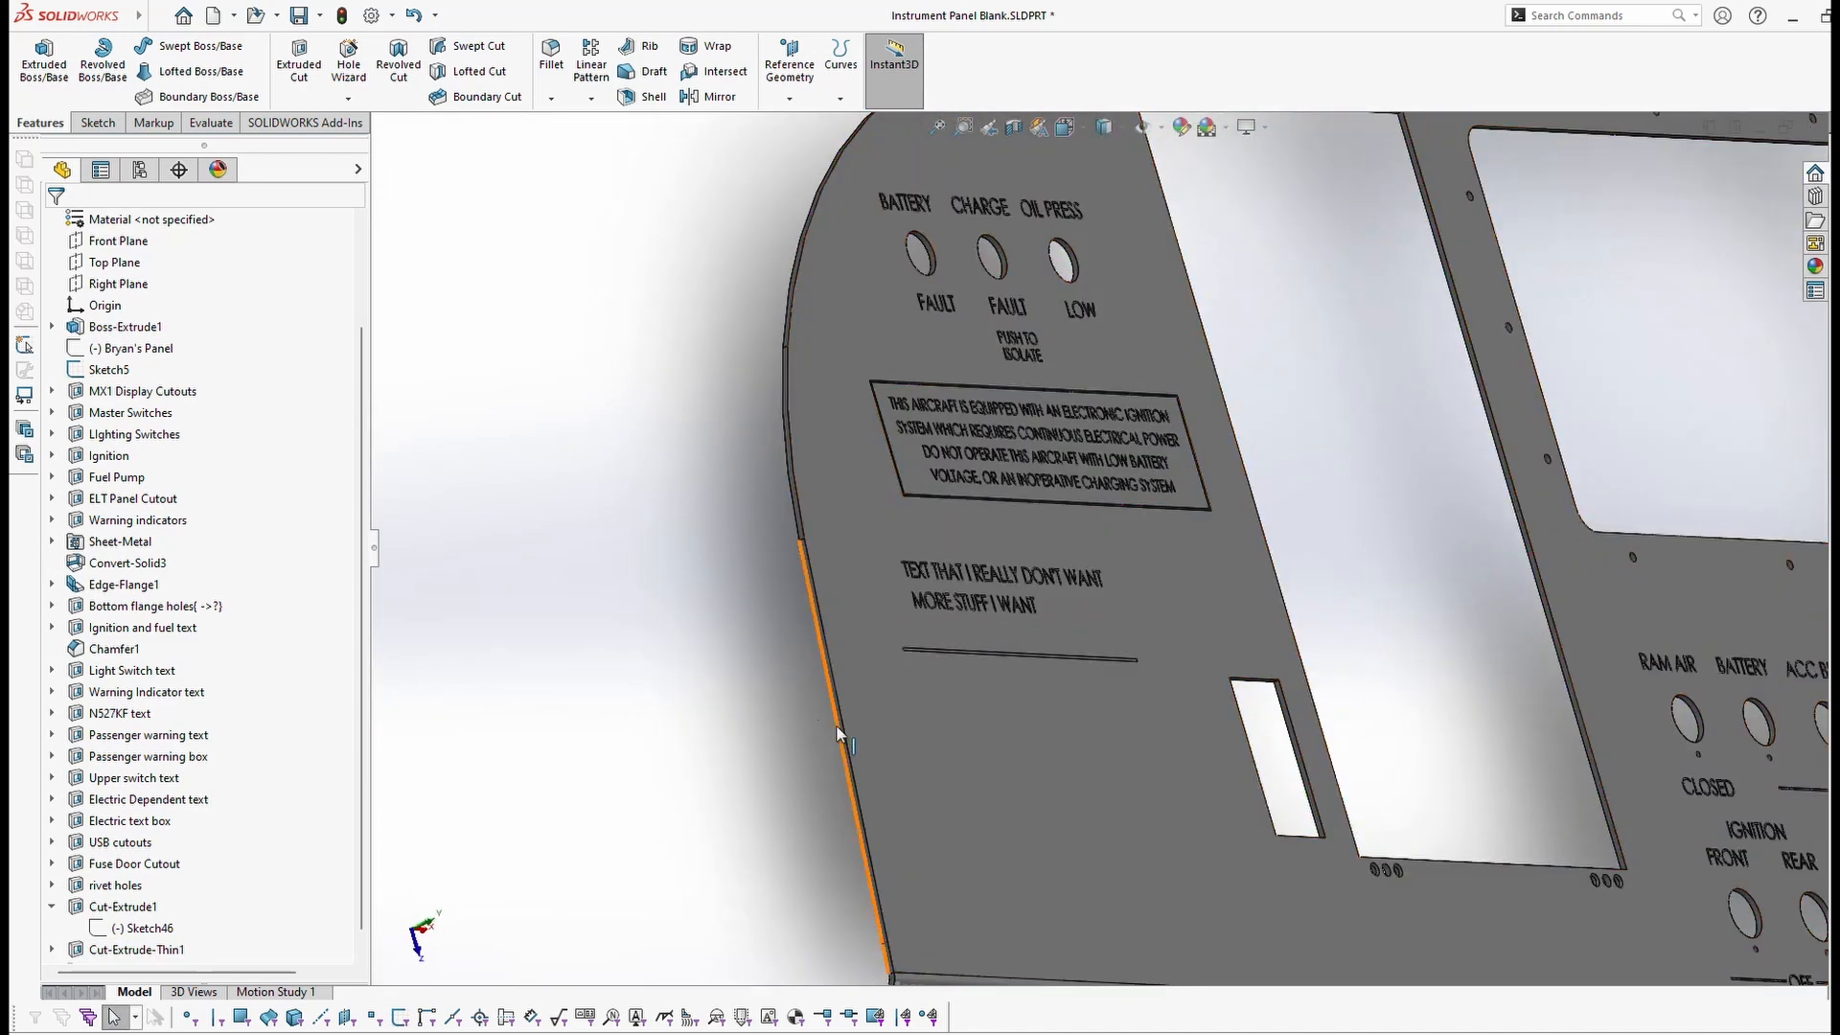
{"action": "scroll", "coordinate": [738, 621], "scroll_direction": "down", "scroll_amount": 4}
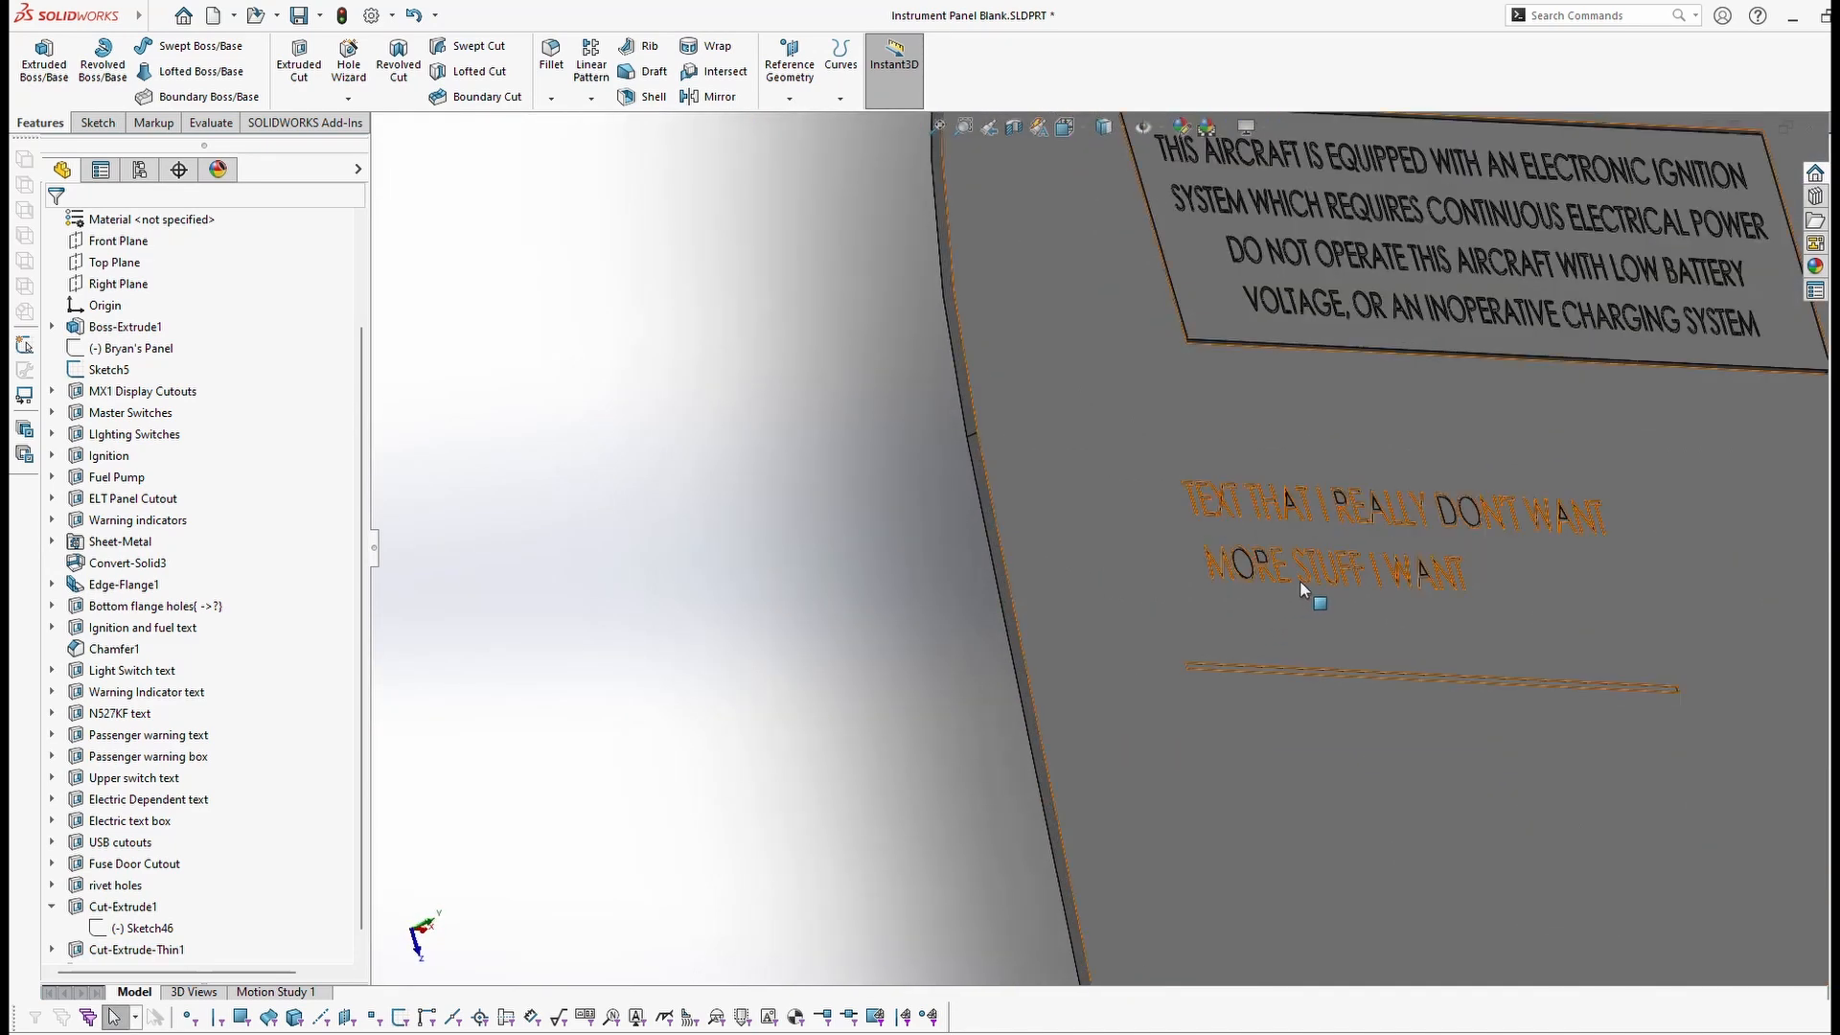
{"action": "left_click", "coordinate": [52, 950]}
{"action": "double_click", "coordinate": [92, 949]}
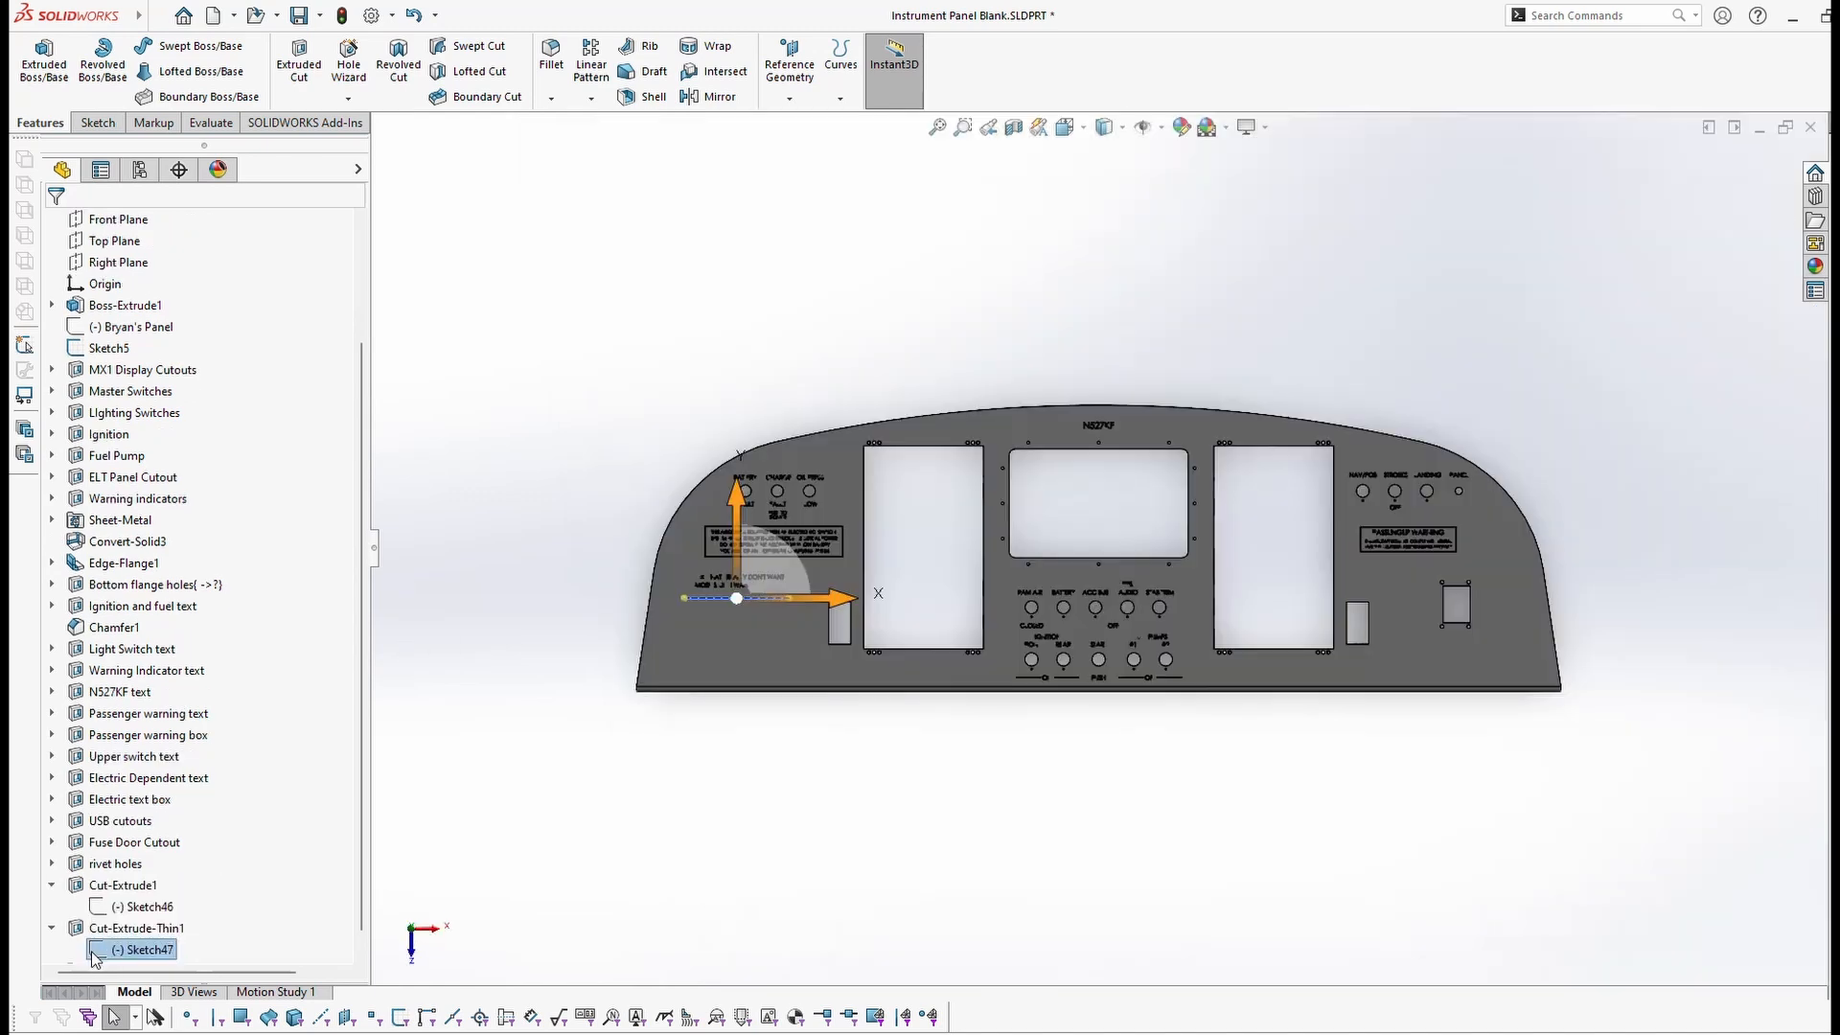
Step: Move the groove line up under the text, shorten both ends, and exit the sketch
{"action": "scroll", "coordinate": [773, 608], "scroll_direction": "down", "scroll_amount": 6}
{"action": "scroll", "coordinate": [769, 563], "scroll_direction": "down", "scroll_amount": 3}
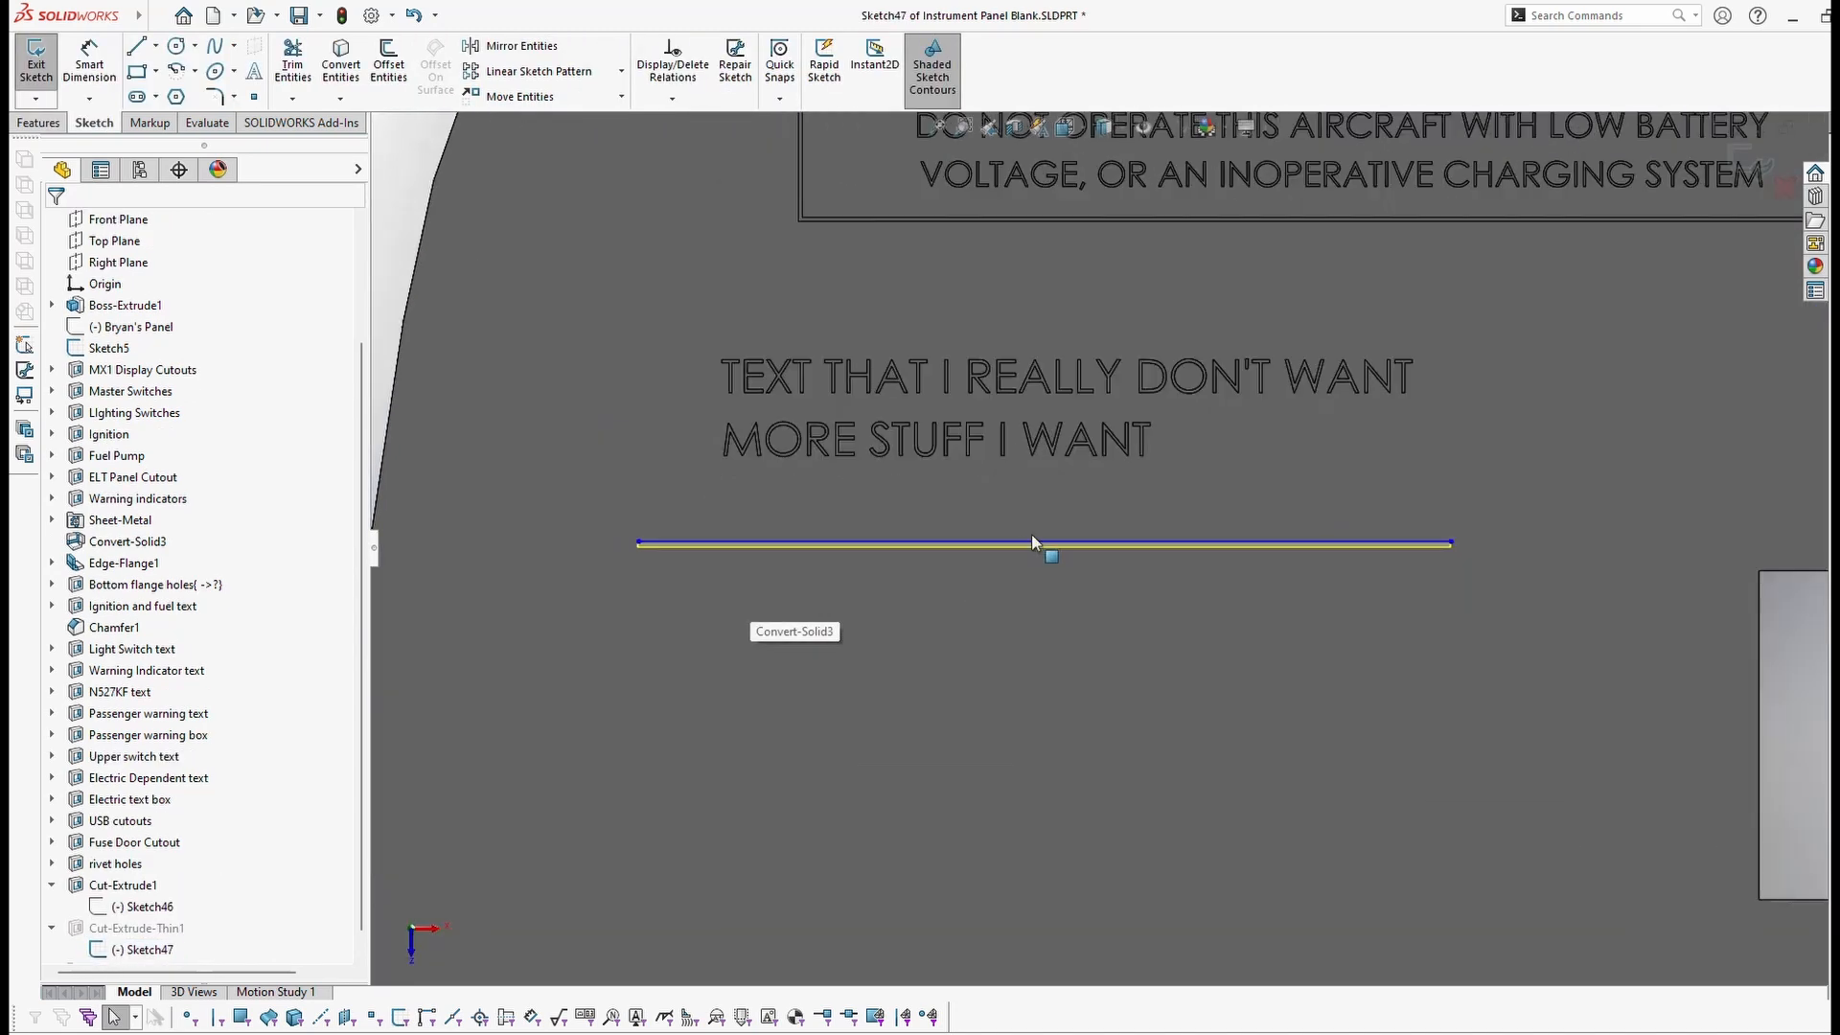
{"action": "left_click_drag", "start_coordinate": [1010, 543], "coordinate": [1006, 485]}
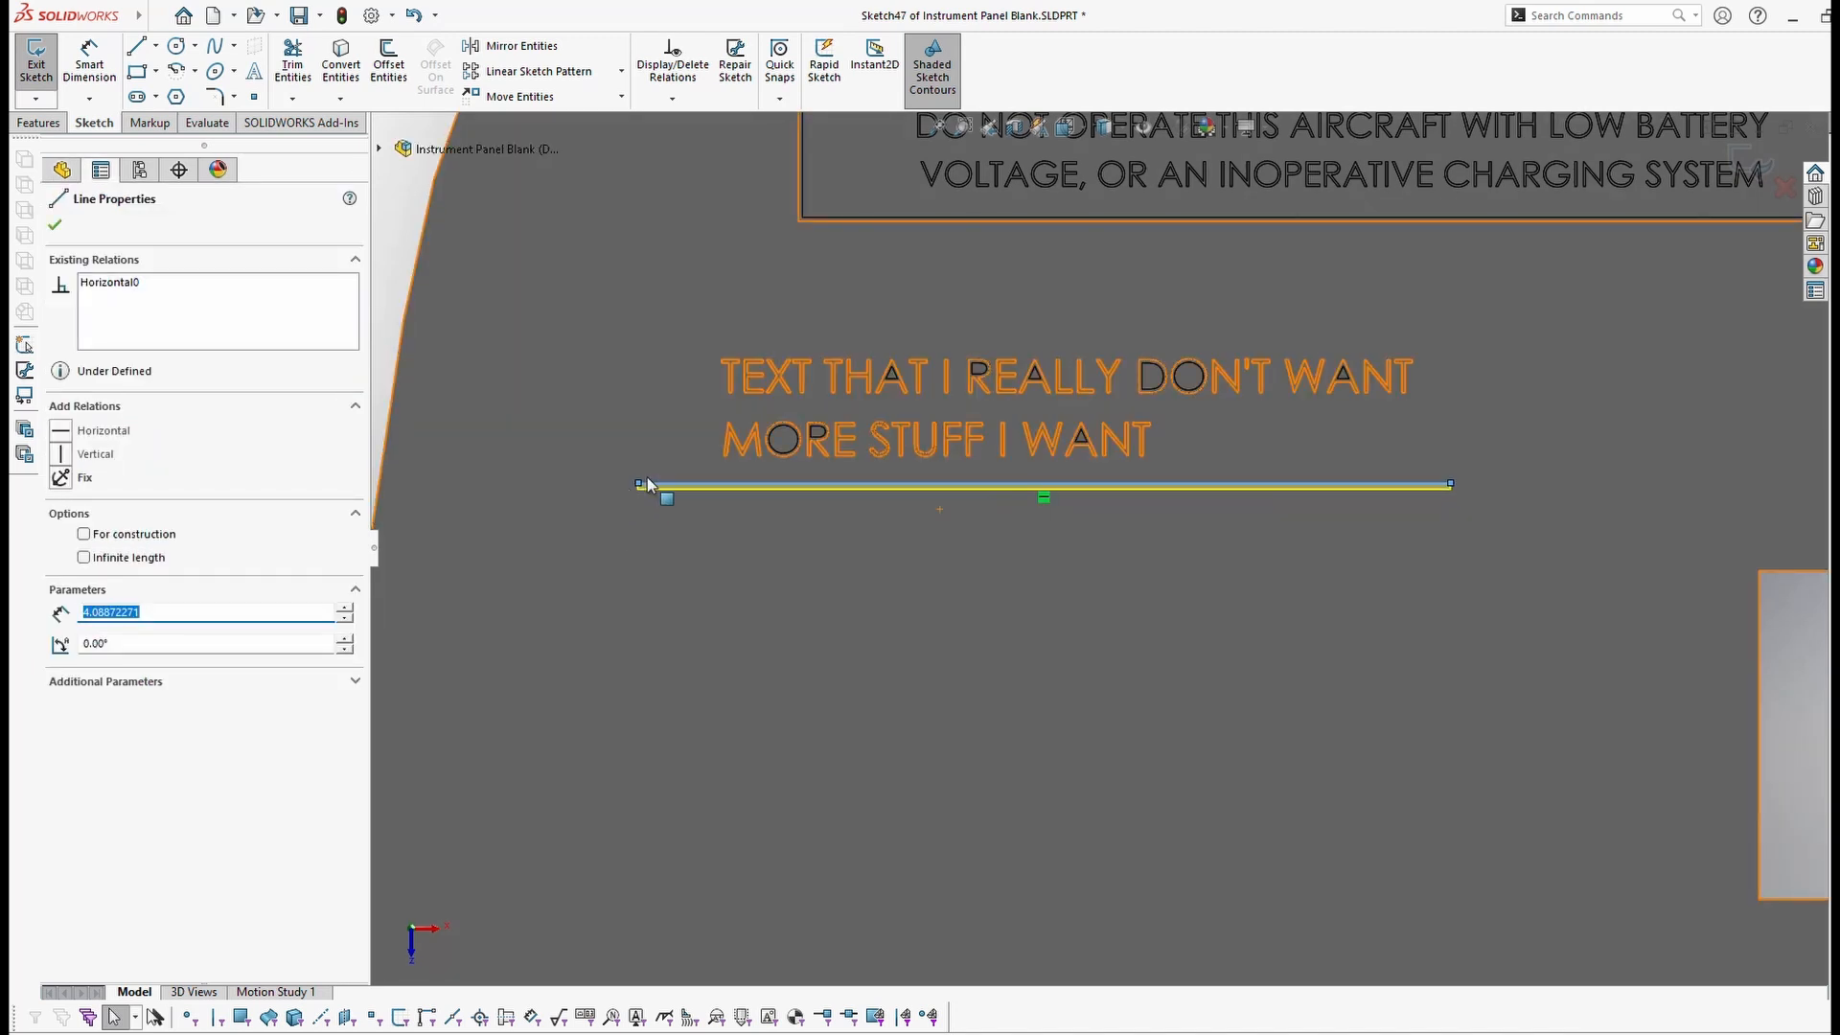
{"action": "left_click_drag", "start_coordinate": [641, 484], "coordinate": [716, 473]}
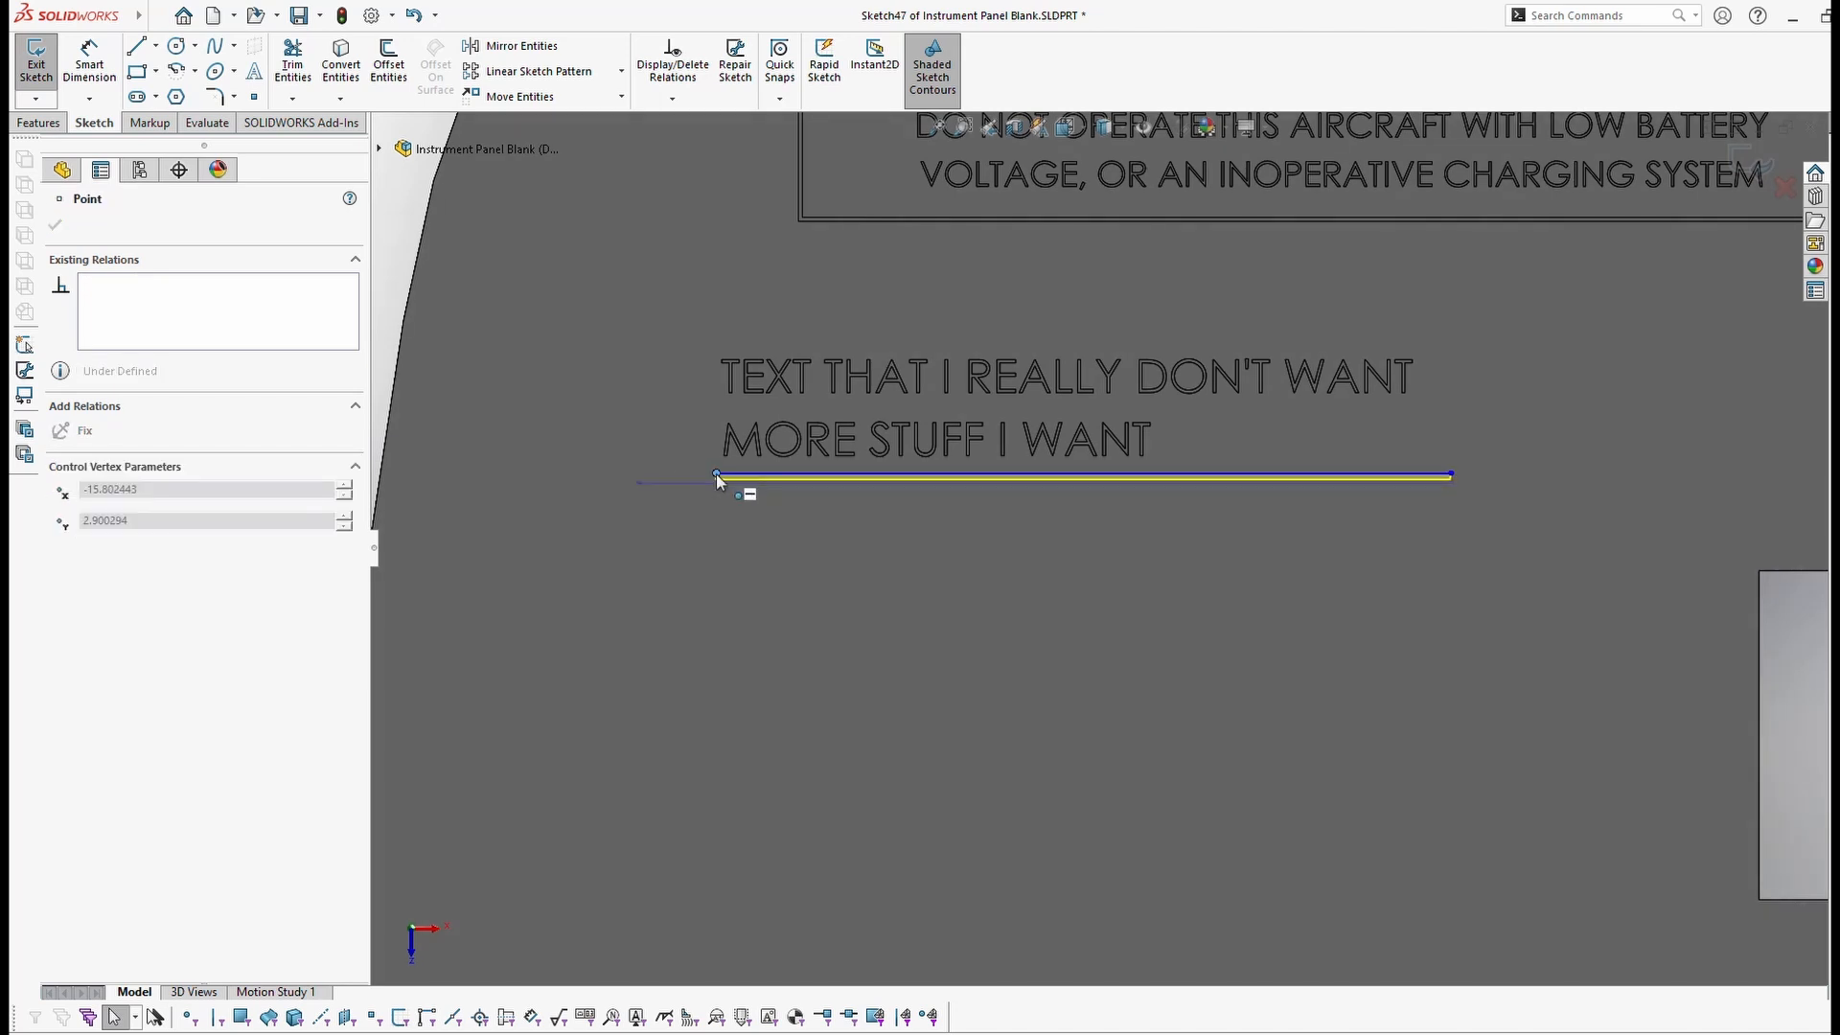
{"action": "left_click_drag", "start_coordinate": [1450, 474], "coordinate": [1423, 474]}
{"action": "left_click", "coordinate": [1421, 475]}
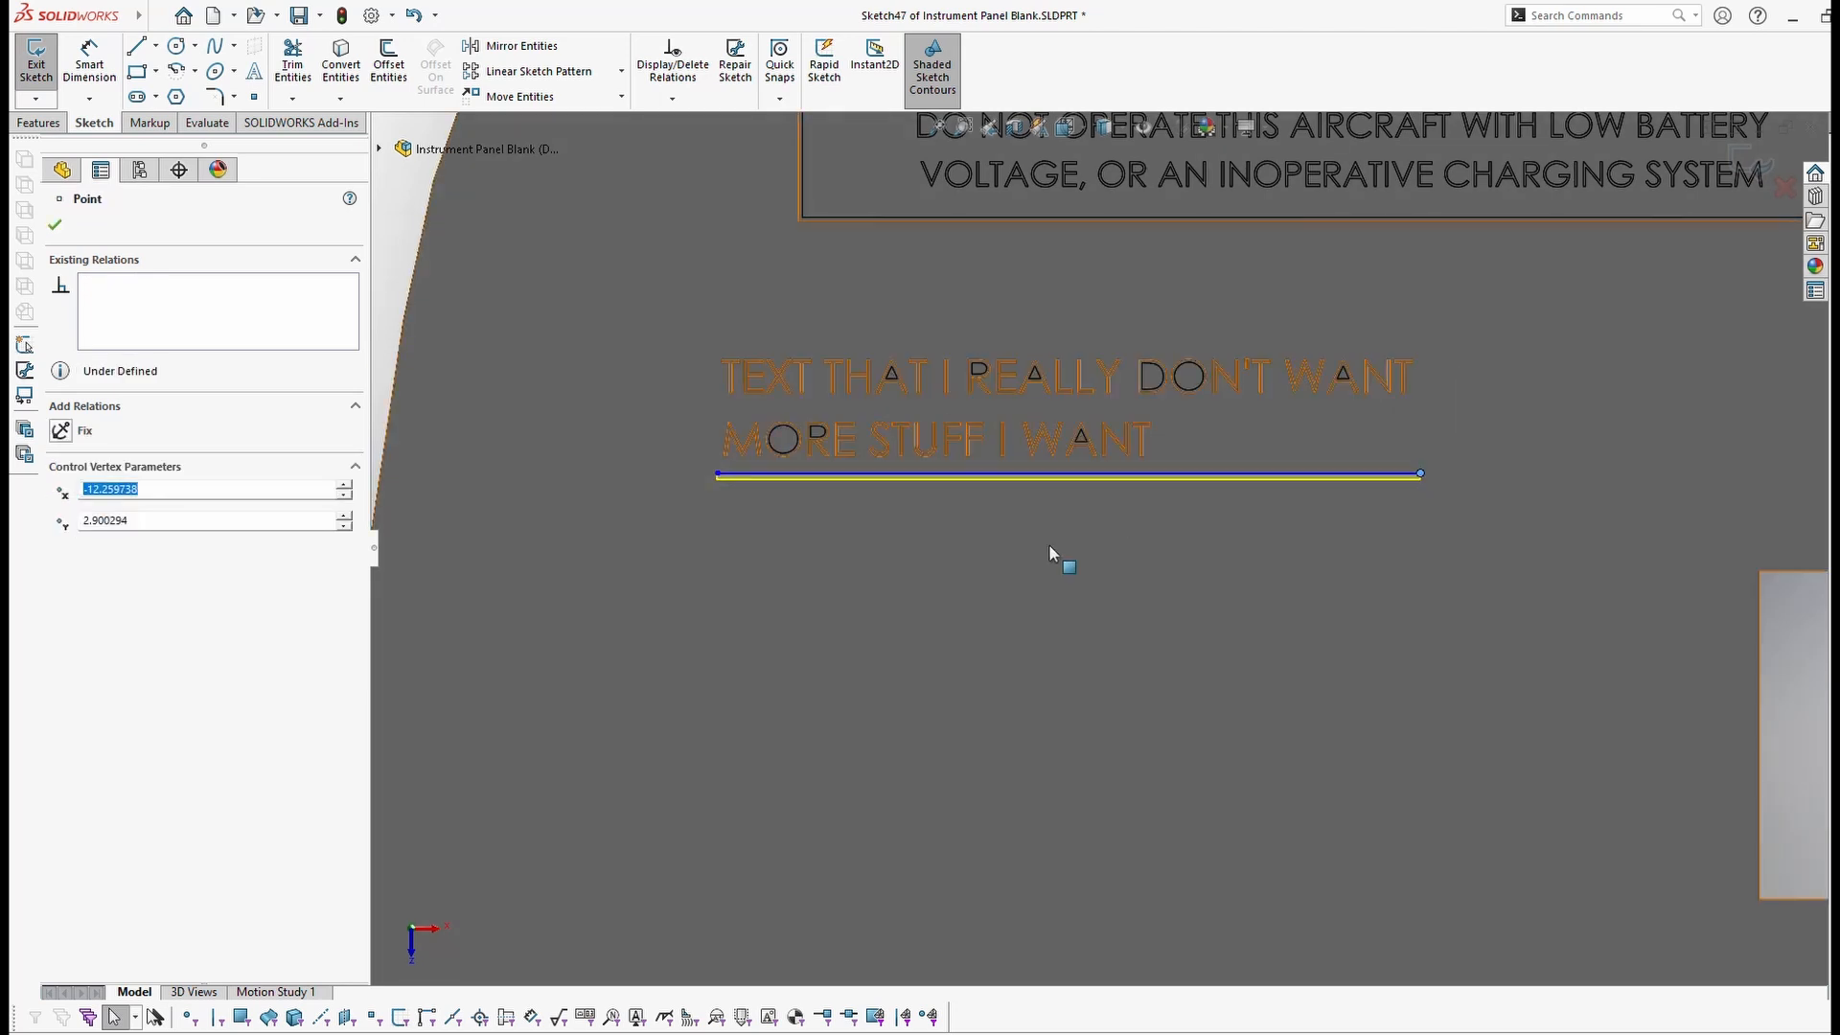
{"action": "left_click", "coordinate": [57, 227]}
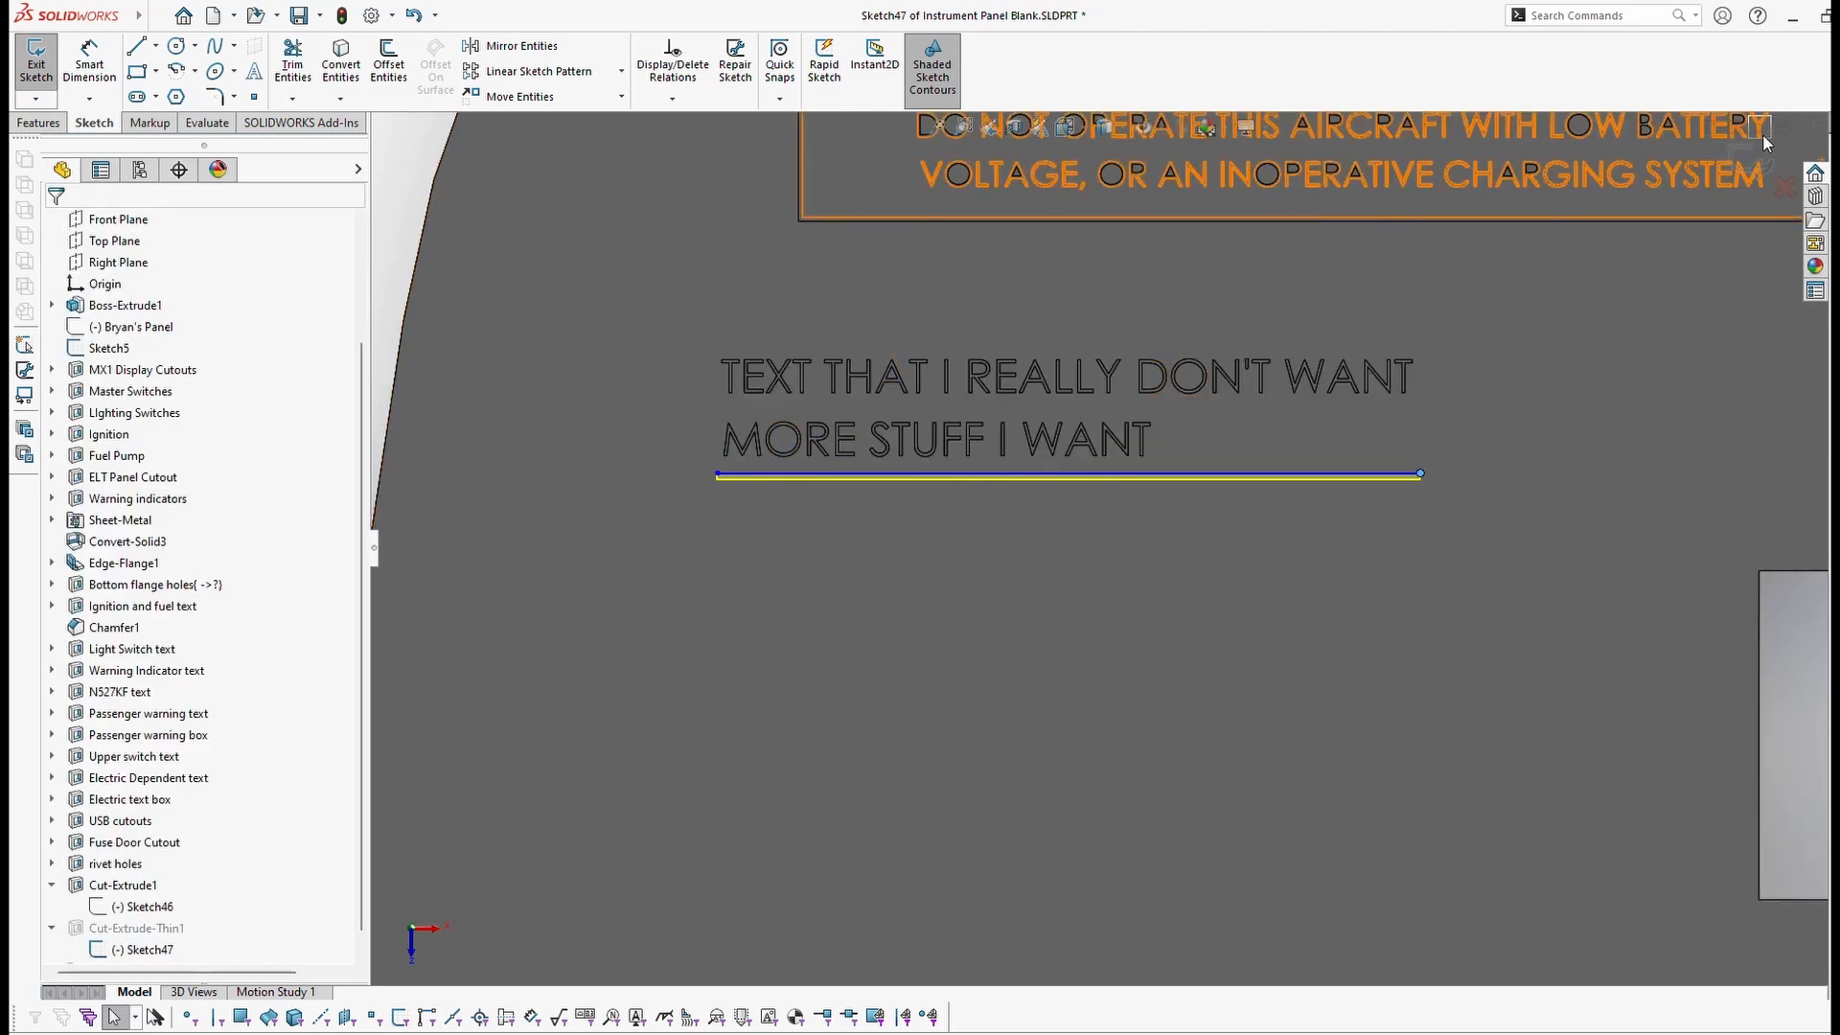
{"action": "left_click", "coordinate": [1748, 158]}
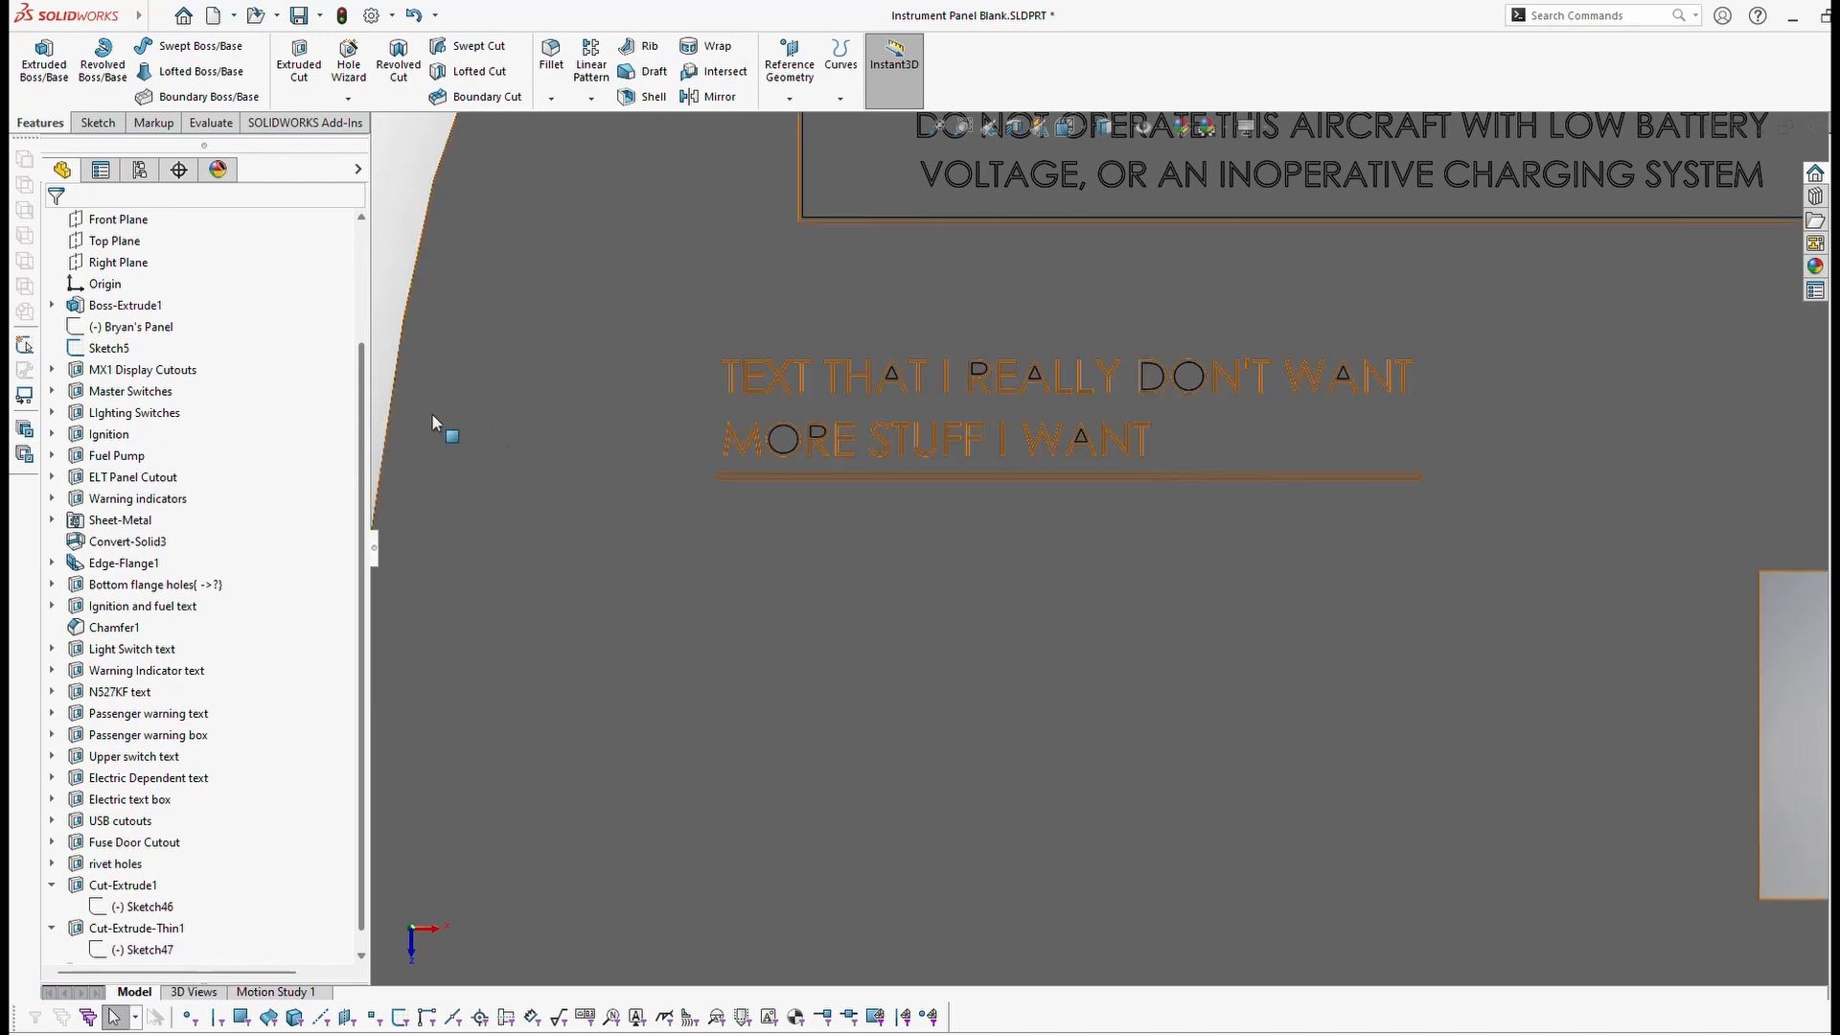
Step: Sketch a corner rectangle on the panel face enclosing the two-line label text and underline
{"action": "left_click", "coordinate": [1150, 574]}
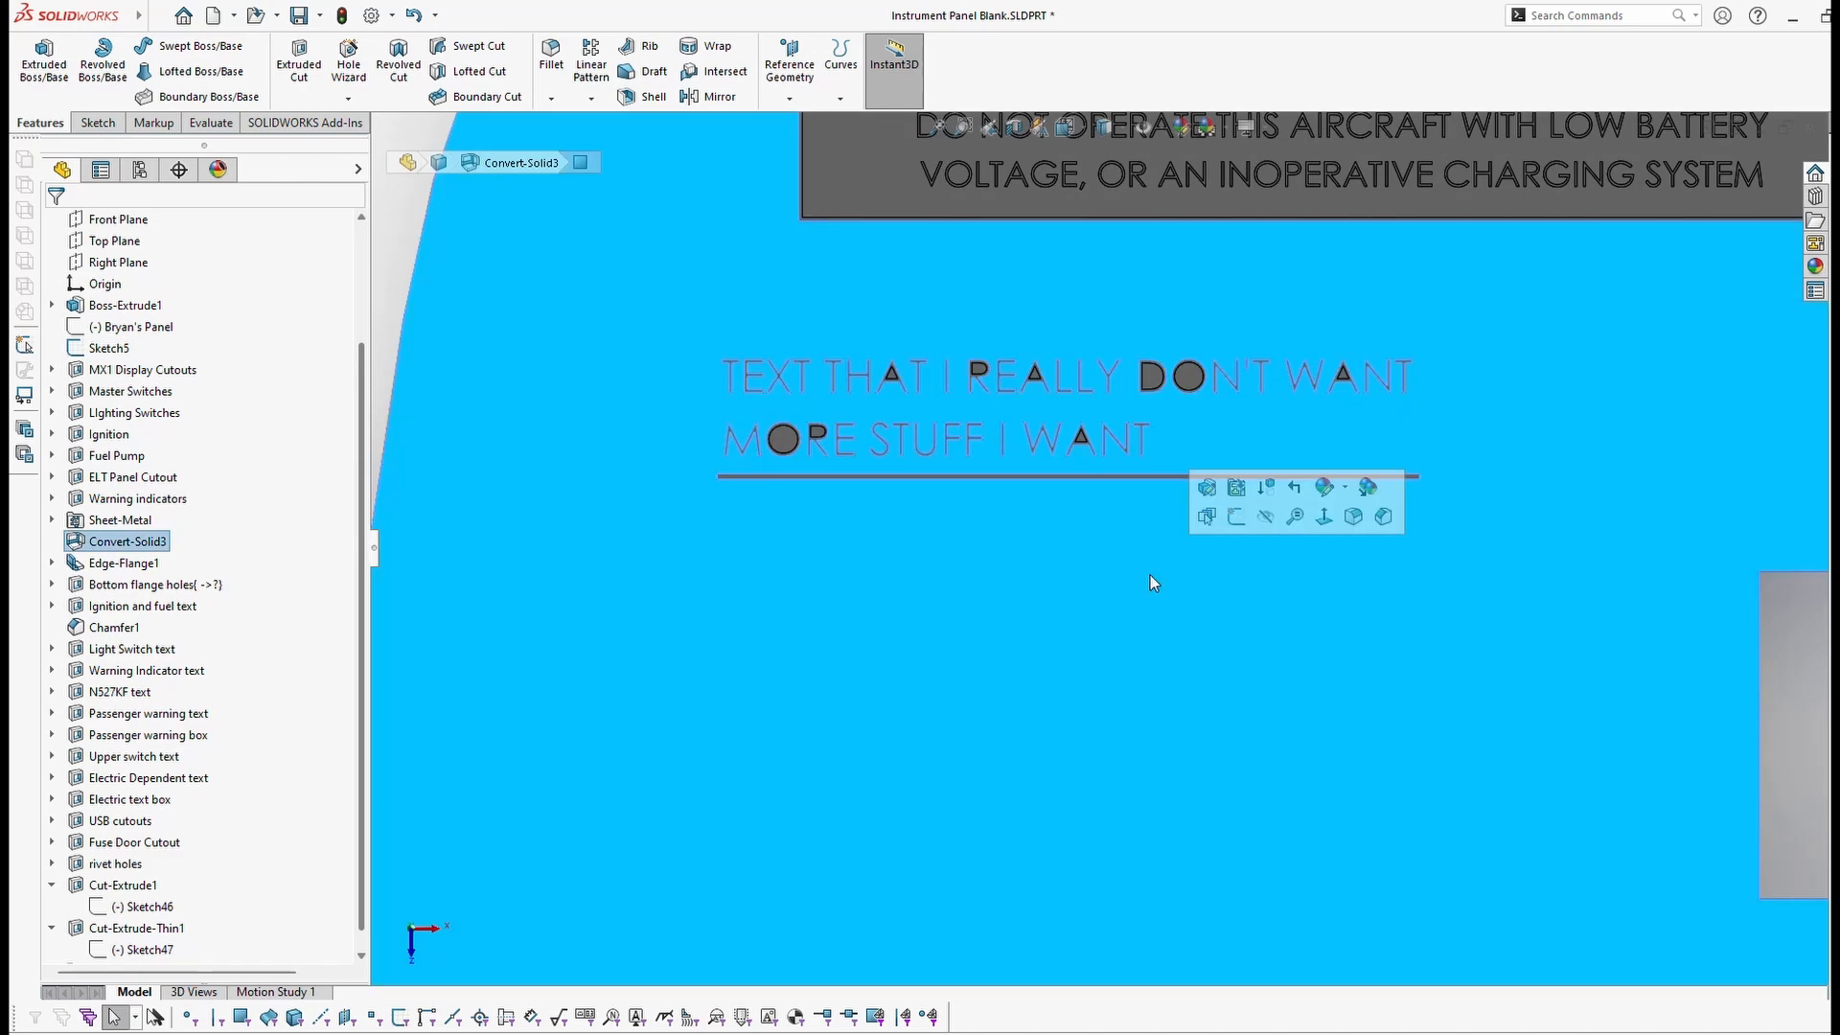
{"action": "left_click", "coordinate": [96, 125]}
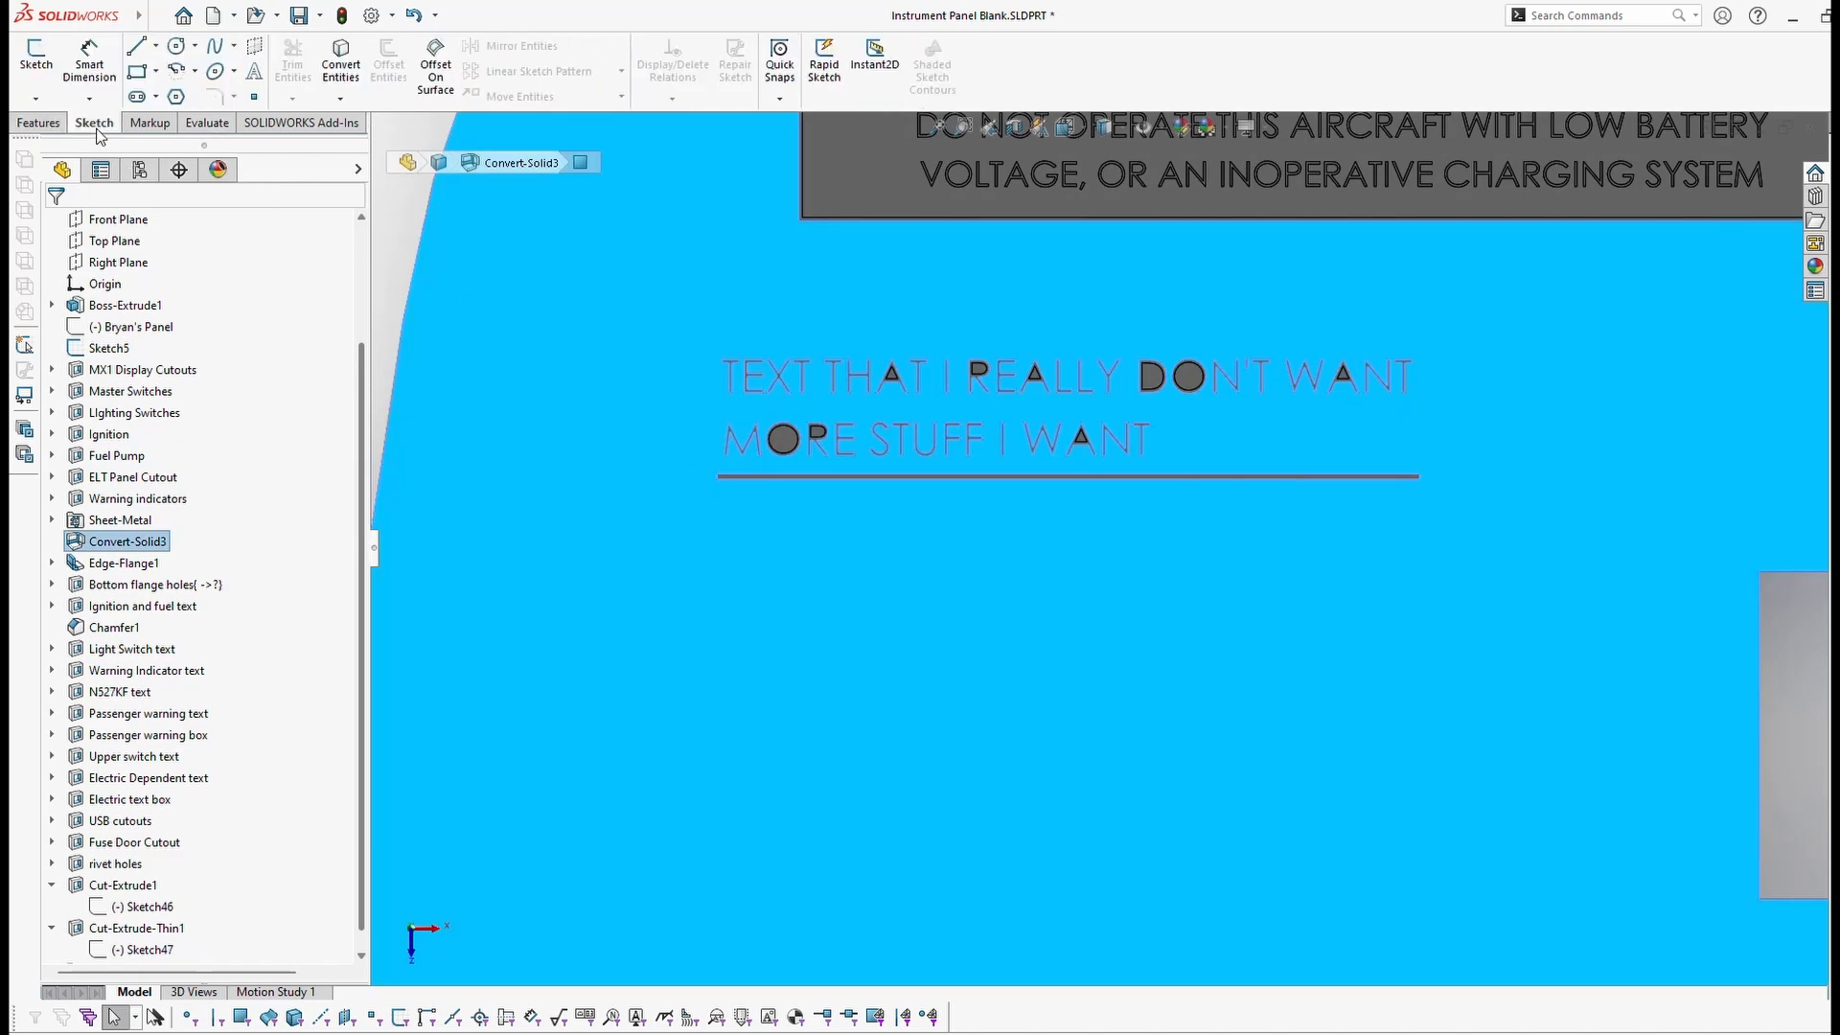
{"action": "left_click", "coordinate": [139, 75]}
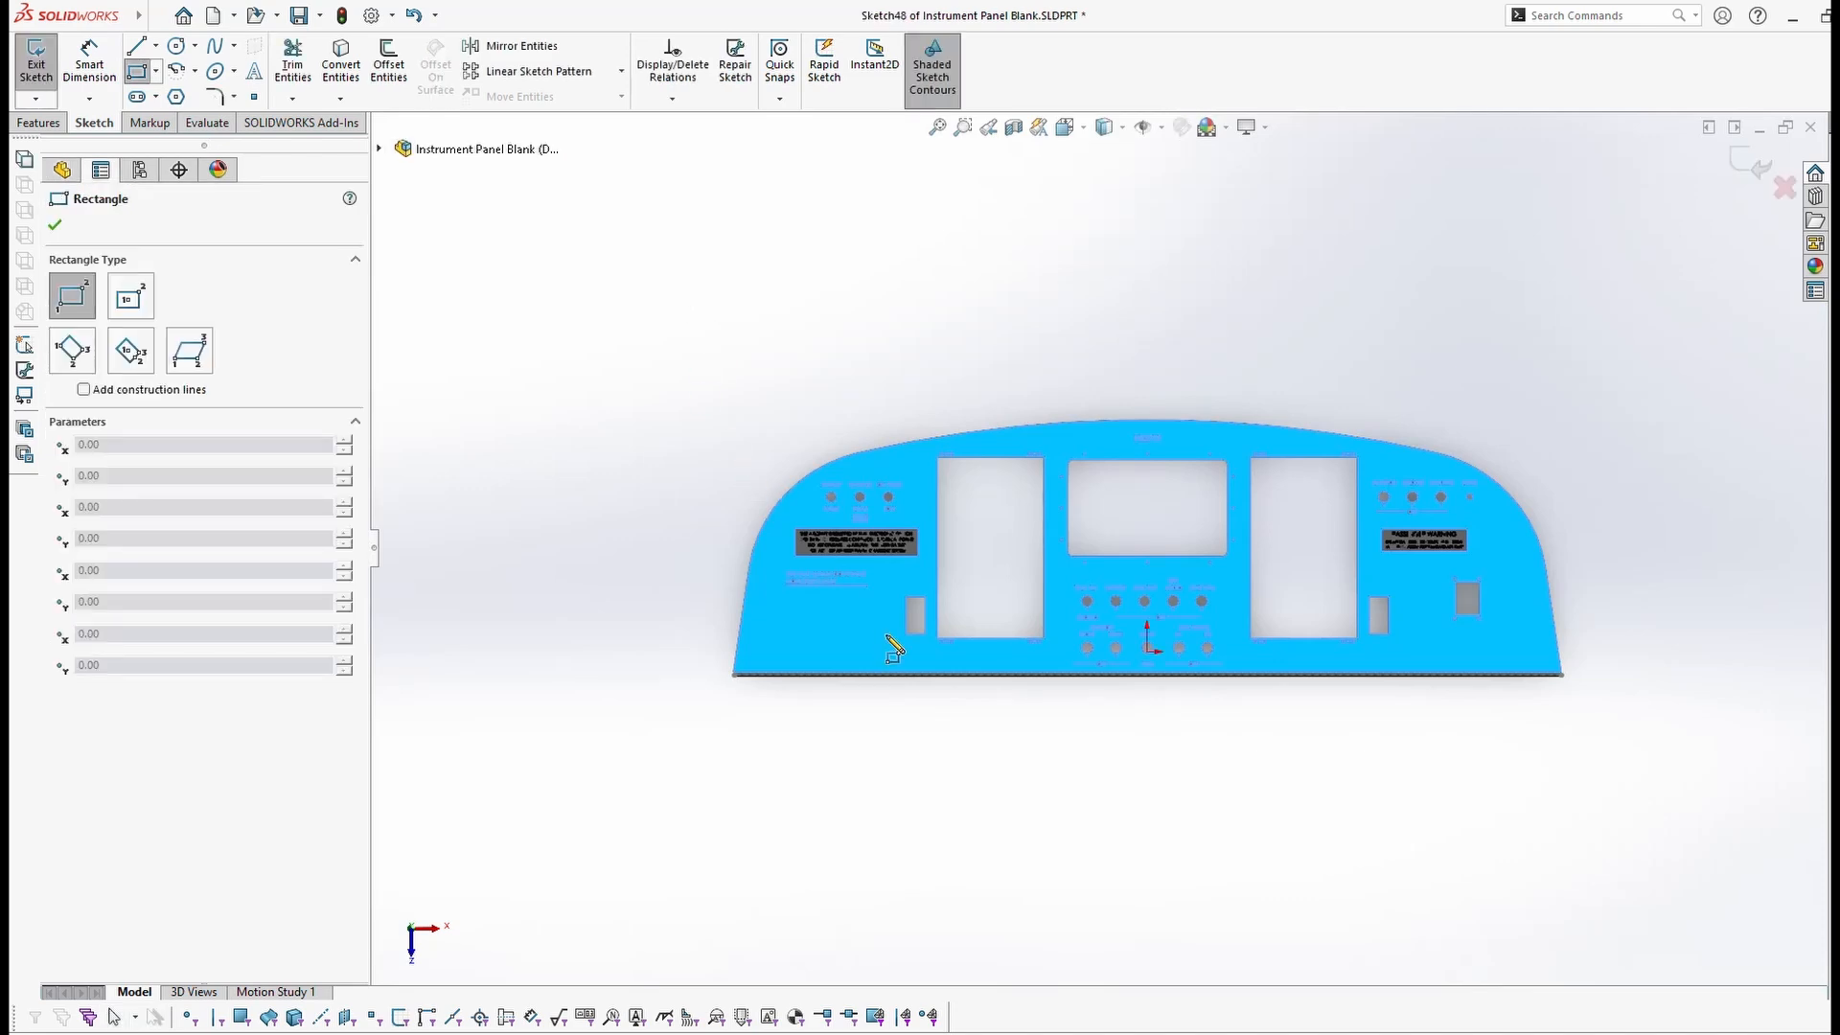
{"action": "scroll", "coordinate": [825, 604], "scroll_direction": "down", "scroll_amount": 8}
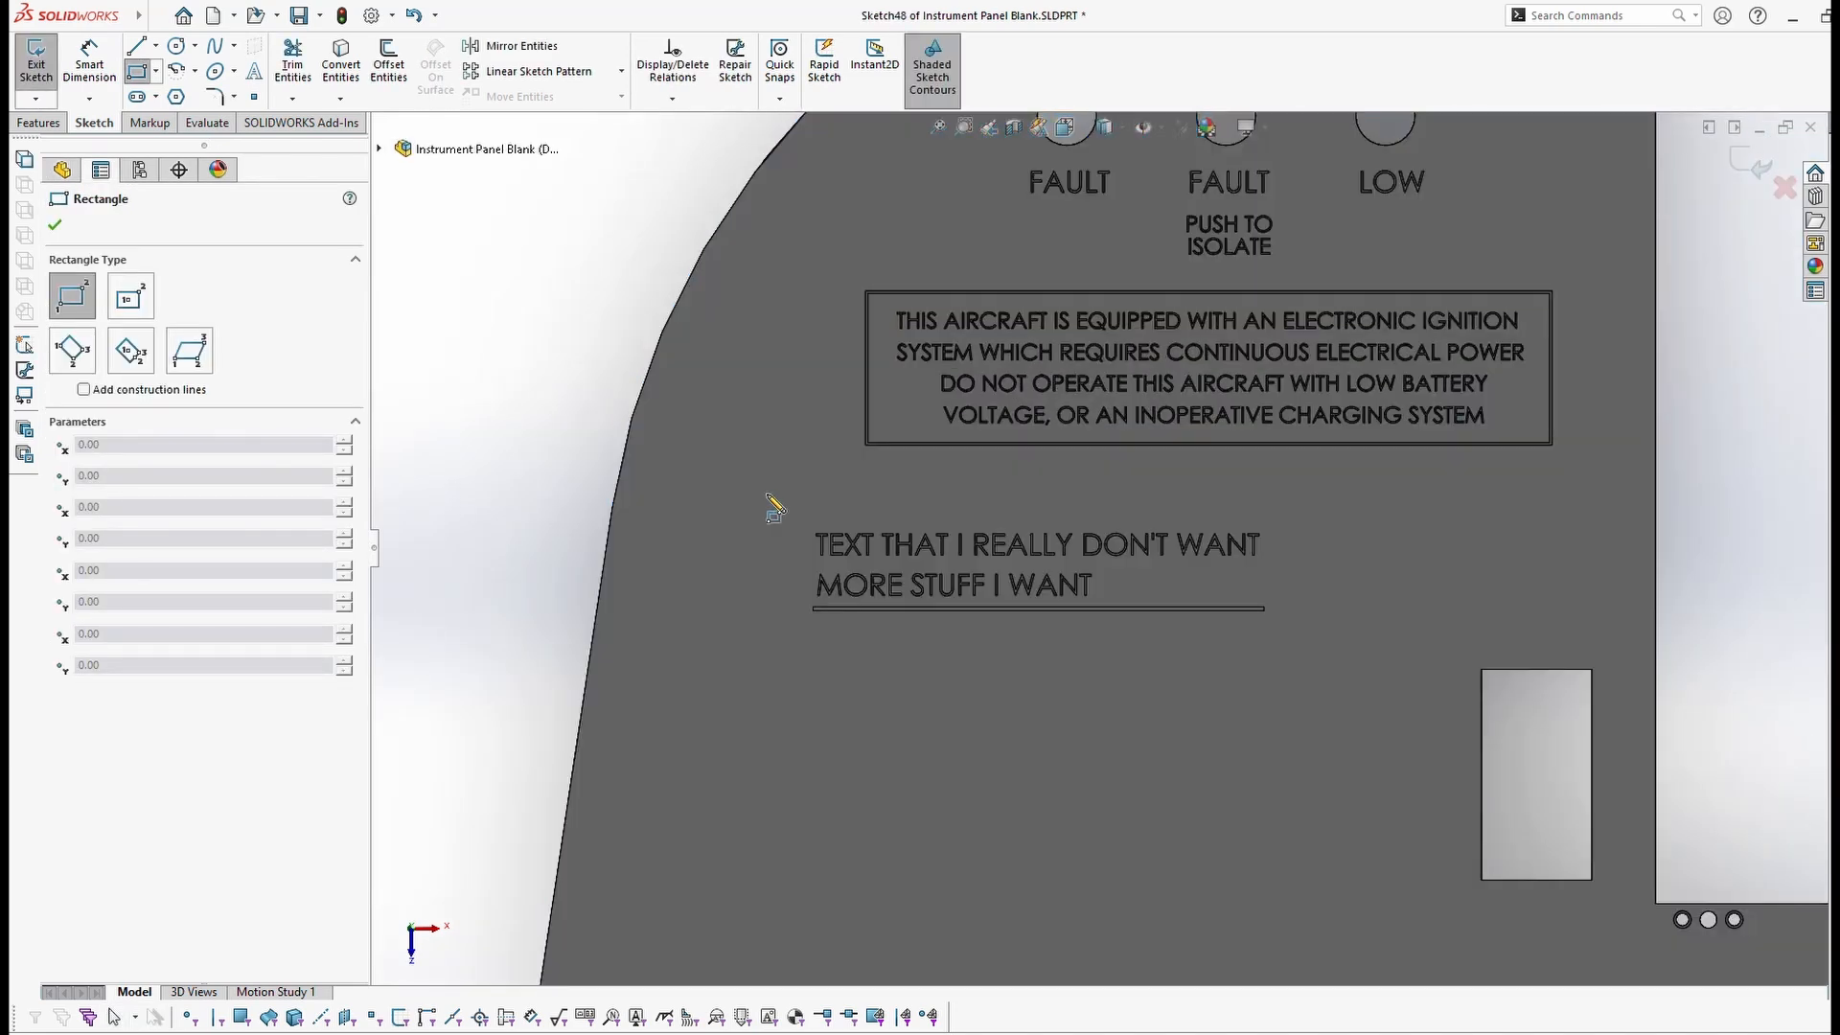
{"action": "mouse_move", "coordinate": [748, 486]}
{"action": "left_mouse_down"}
{"action": "mouse_move", "coordinate": [1045, 544]}
{"action": "mouse_move", "coordinate": [1299, 624]}
{"action": "mouse_move", "coordinate": [1314, 647]}
{"action": "left_mouse_up"}
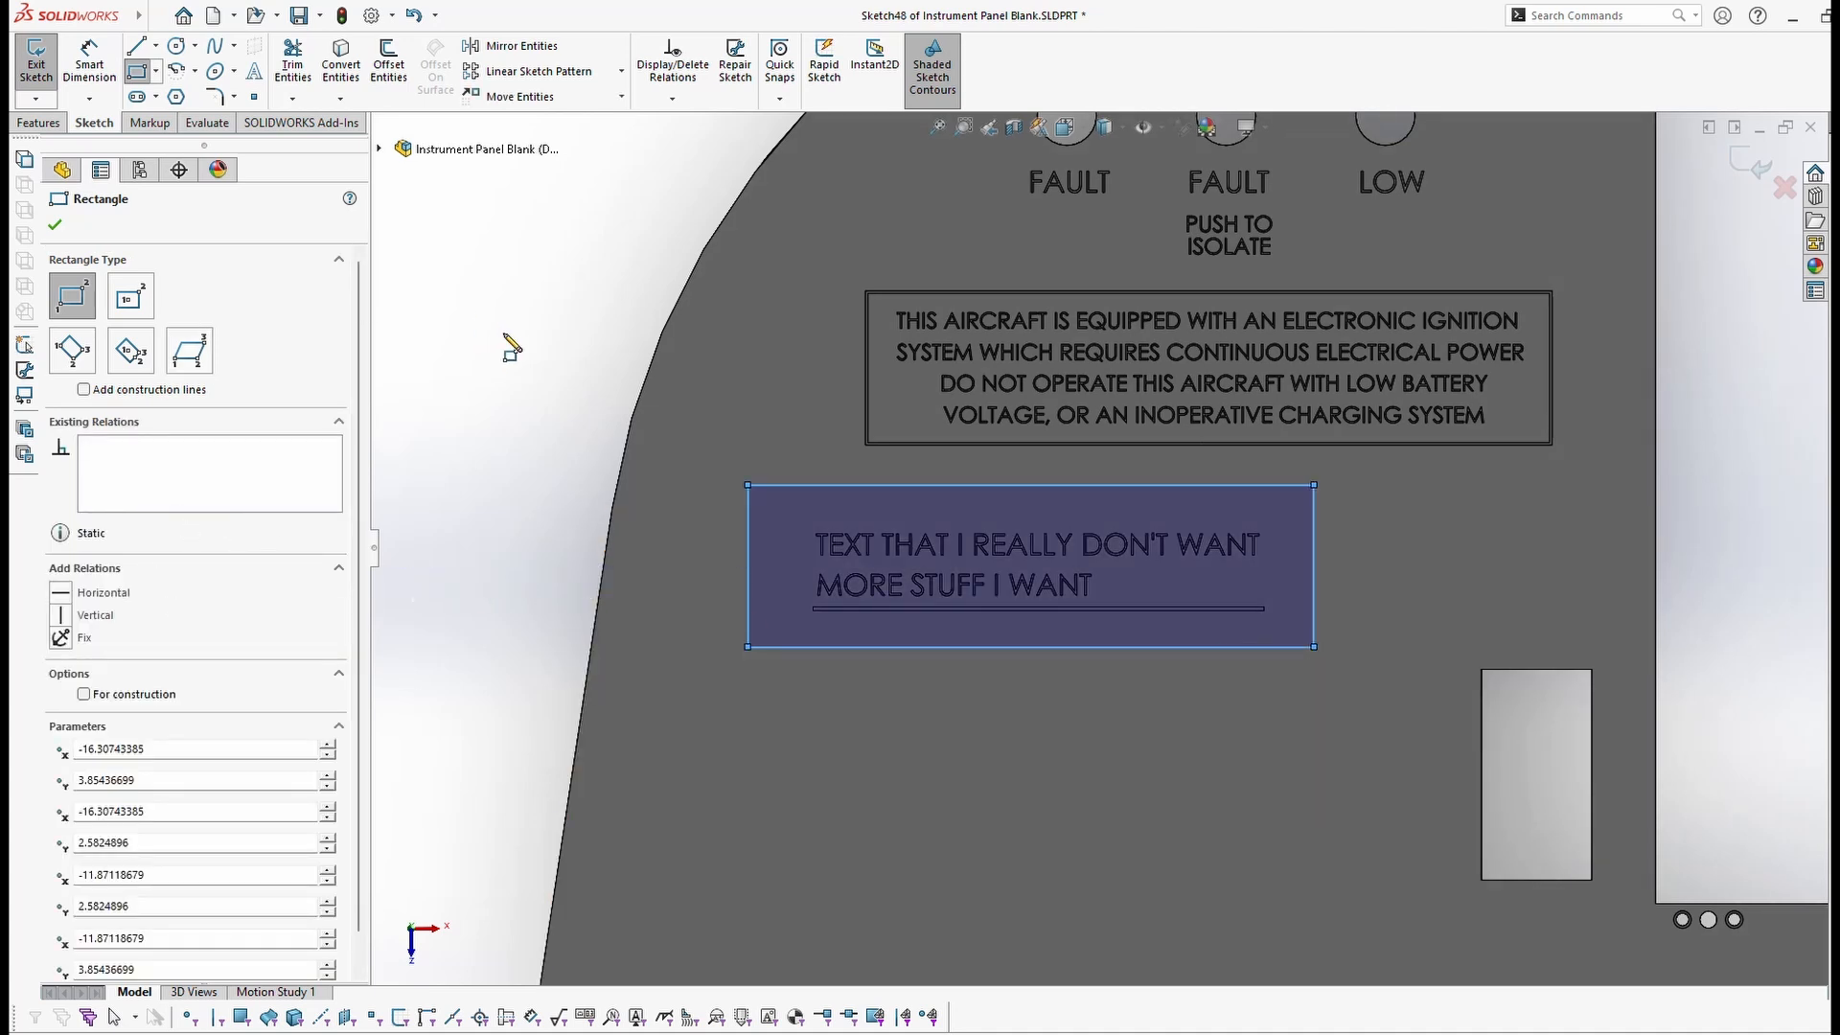
{"action": "left_click", "coordinate": [55, 227]}
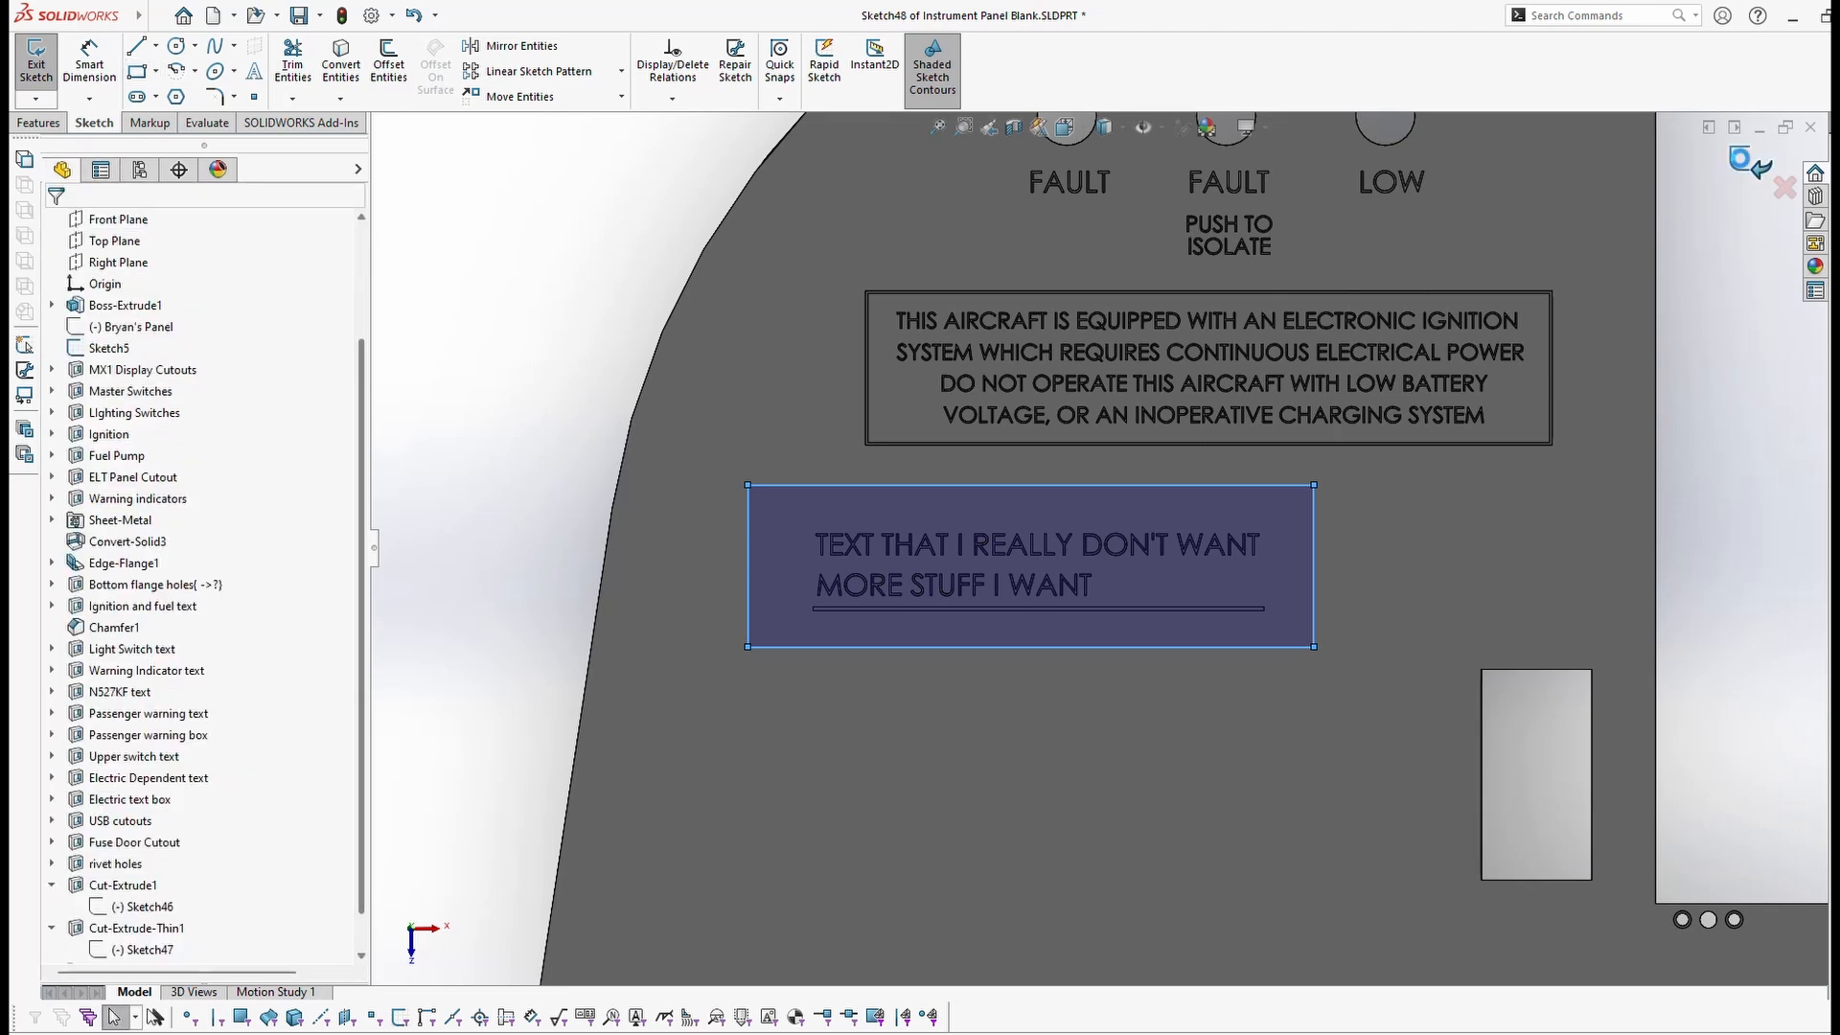
{"action": "left_click", "coordinate": [1743, 164]}
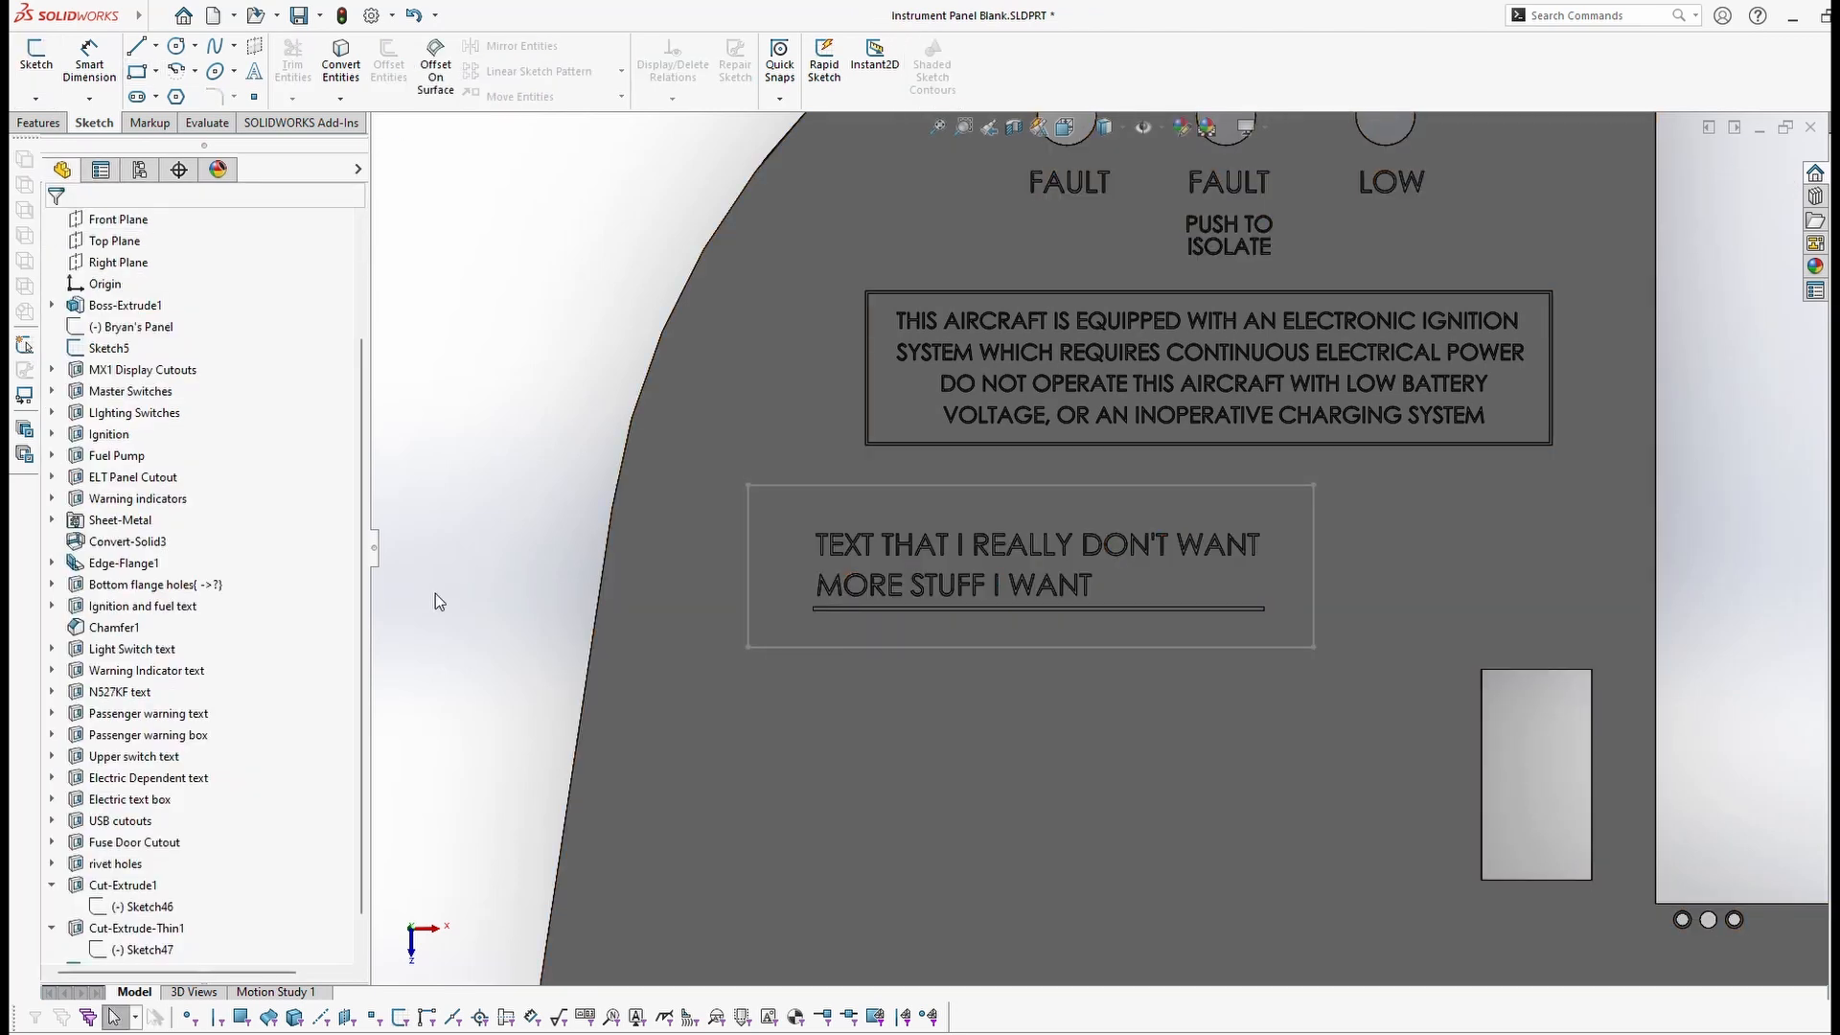
Step: Start an extruded cut from Sketch48 as a one-direction 0.03in thin feature, 0.005in deep, and orbit to preview it
{"action": "scroll", "coordinate": [222, 530], "scroll_direction": "down", "scroll_amount": 1}
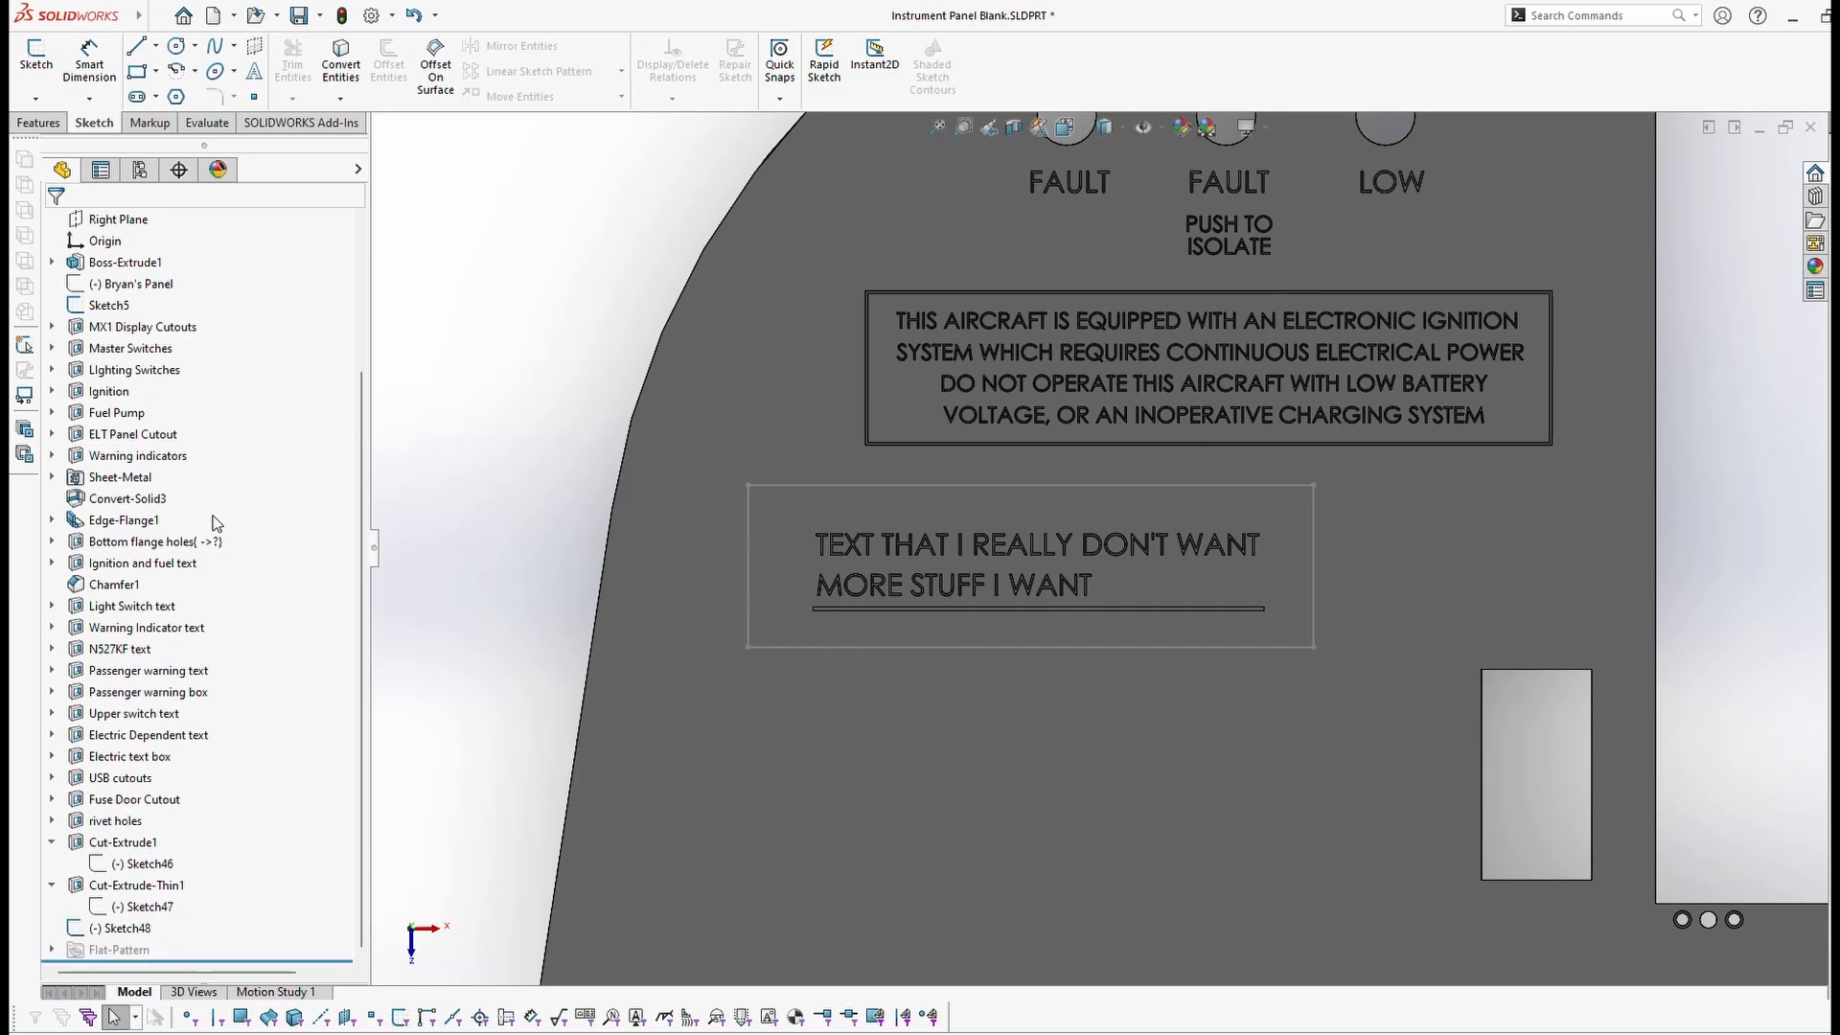
{"action": "left_click", "coordinate": [108, 929]}
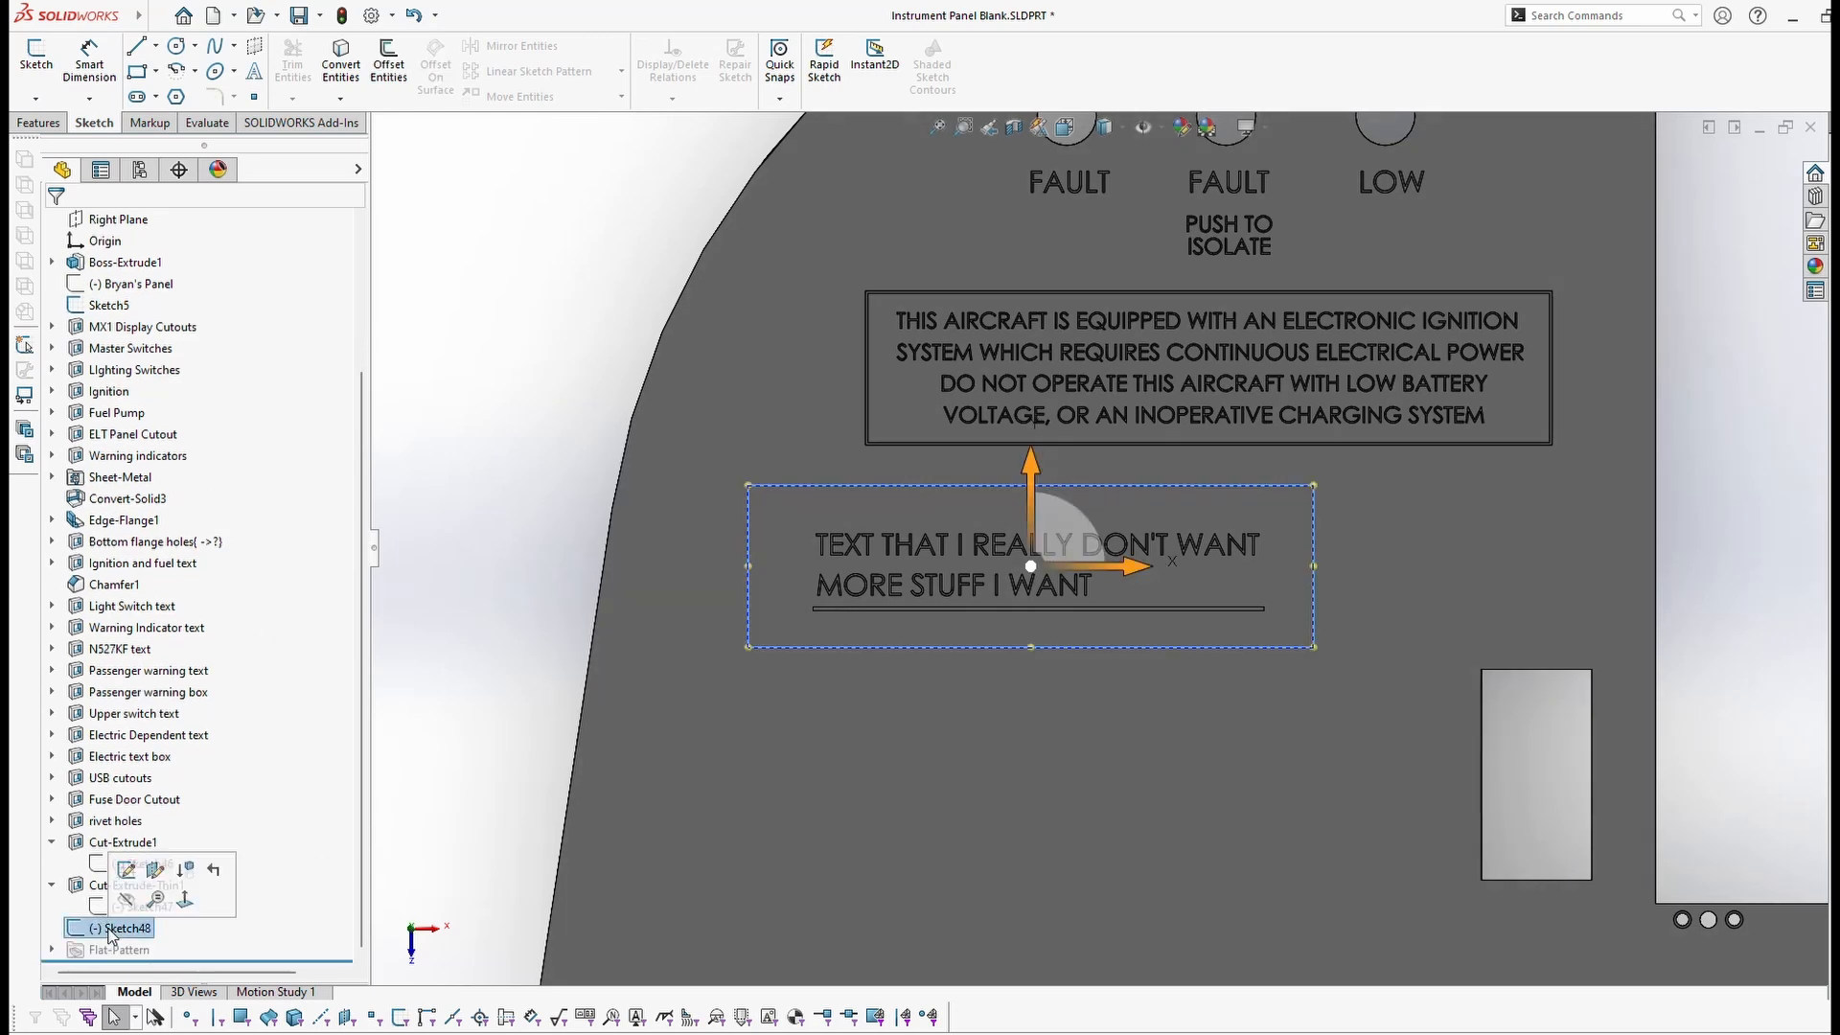
{"action": "left_click", "coordinate": [40, 123]}
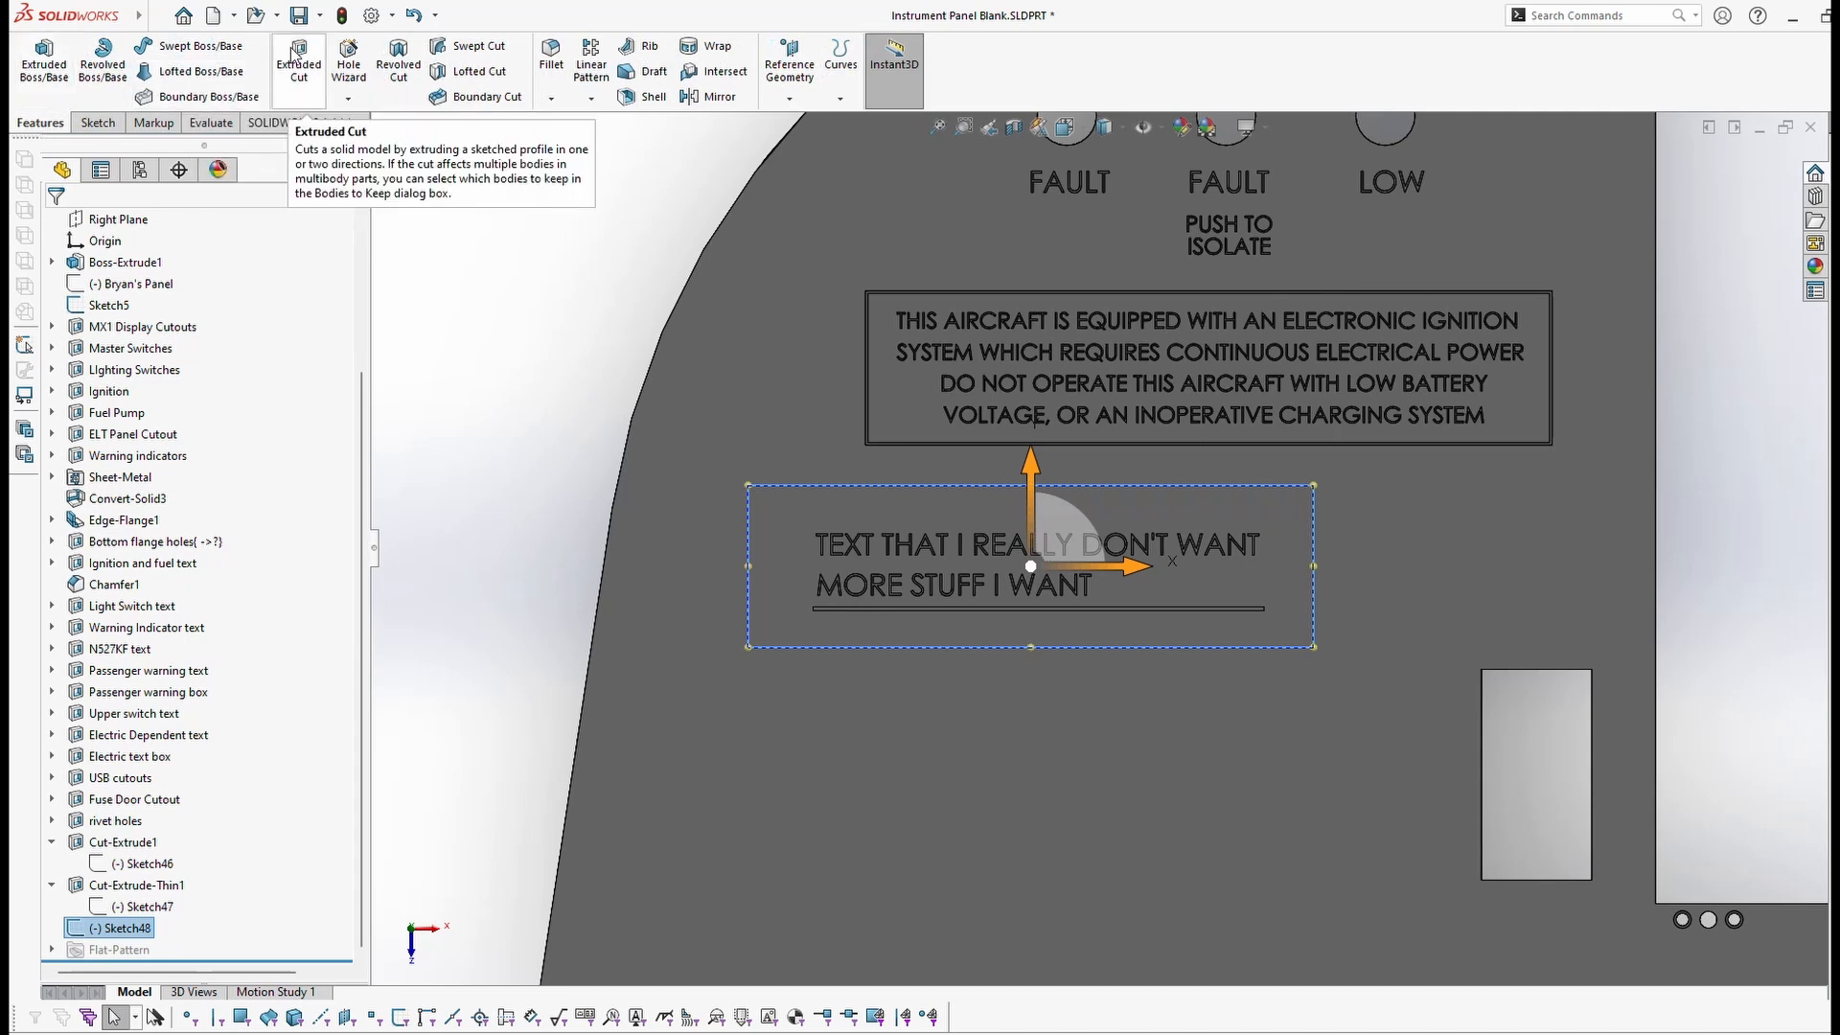
{"action": "left_click", "coordinate": [299, 59]}
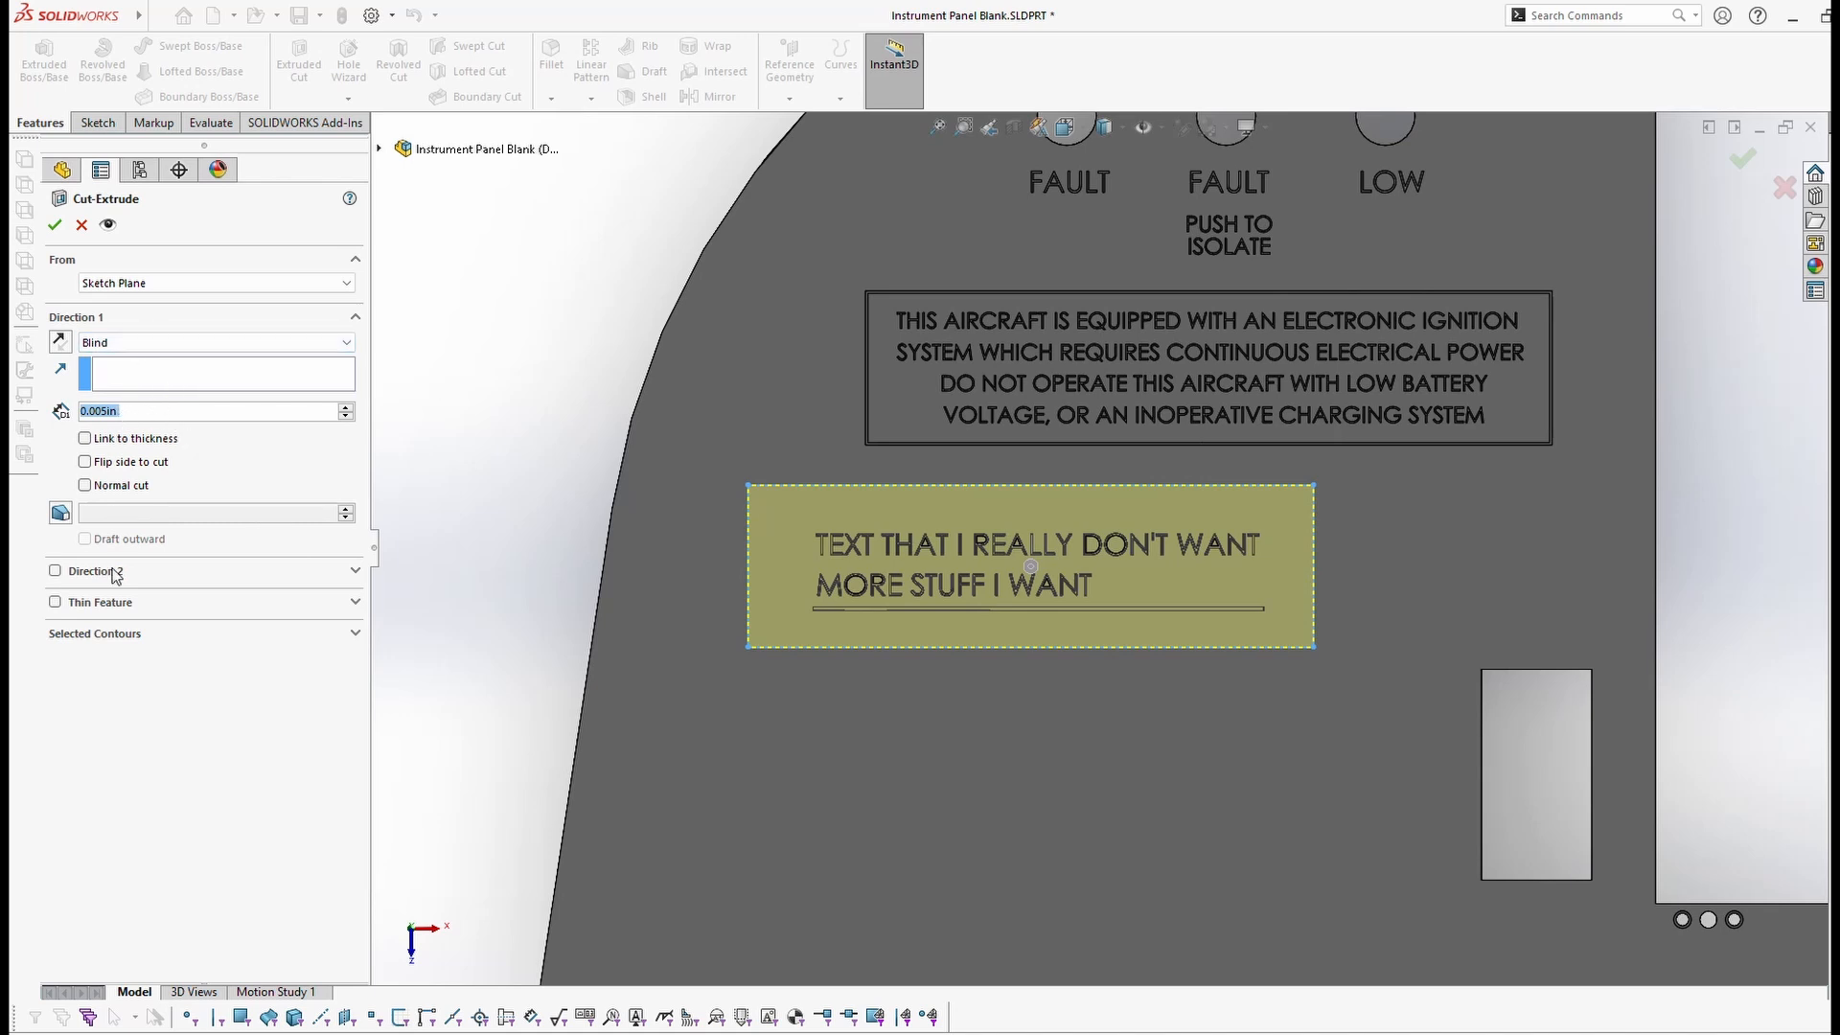
{"action": "left_click", "coordinate": [54, 602]}
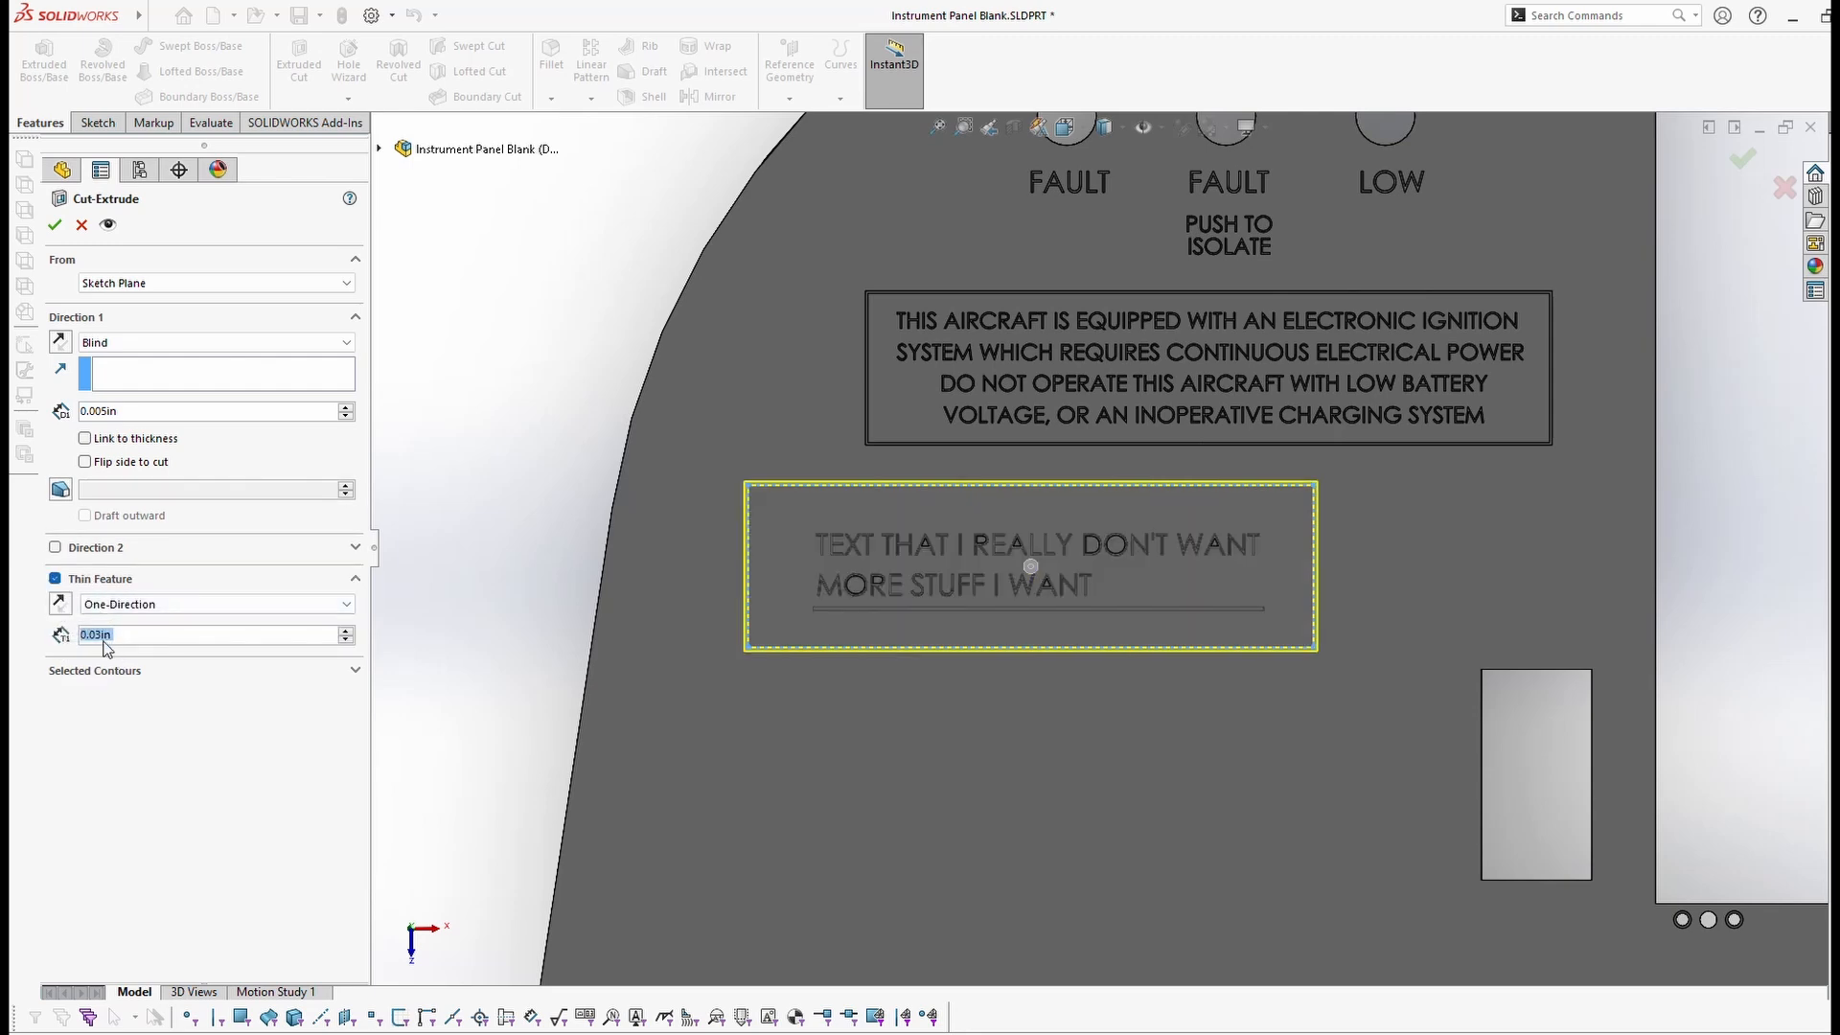
{"action": "scroll", "coordinate": [912, 600], "scroll_direction": "down", "scroll_amount": 3}
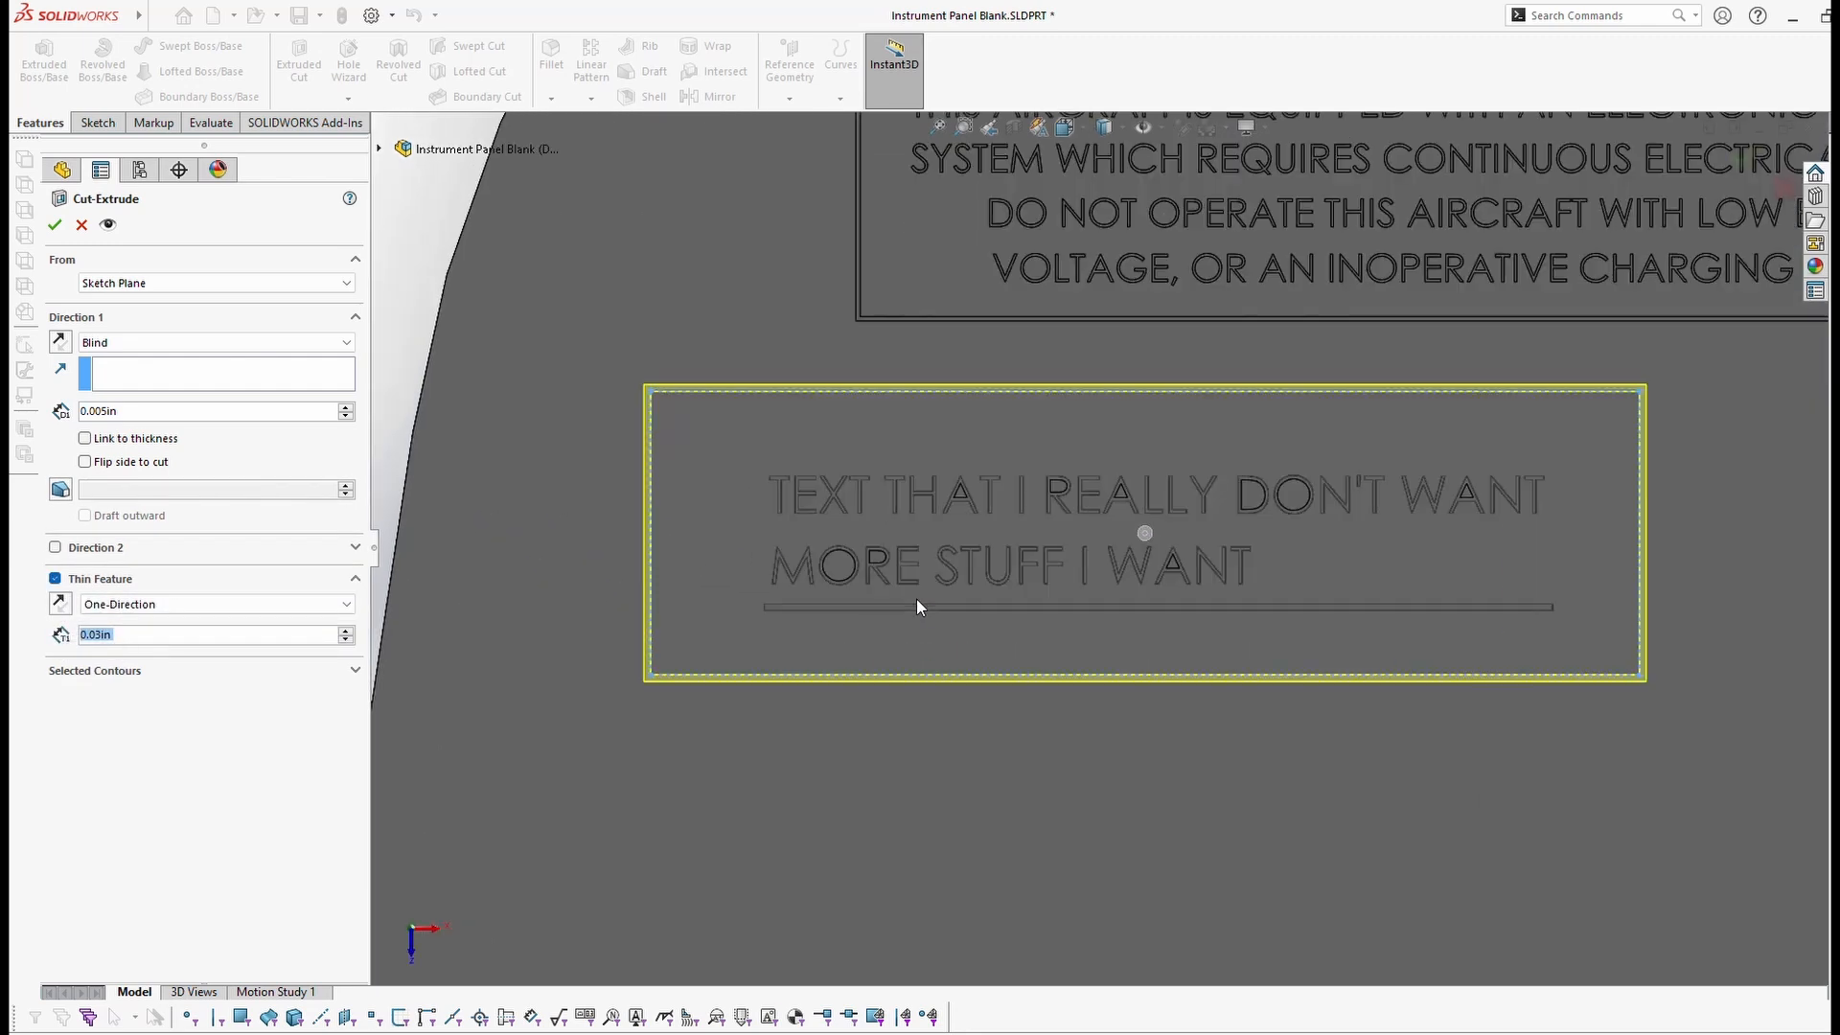
{"action": "scroll", "coordinate": [781, 606], "scroll_direction": "down", "scroll_amount": 1}
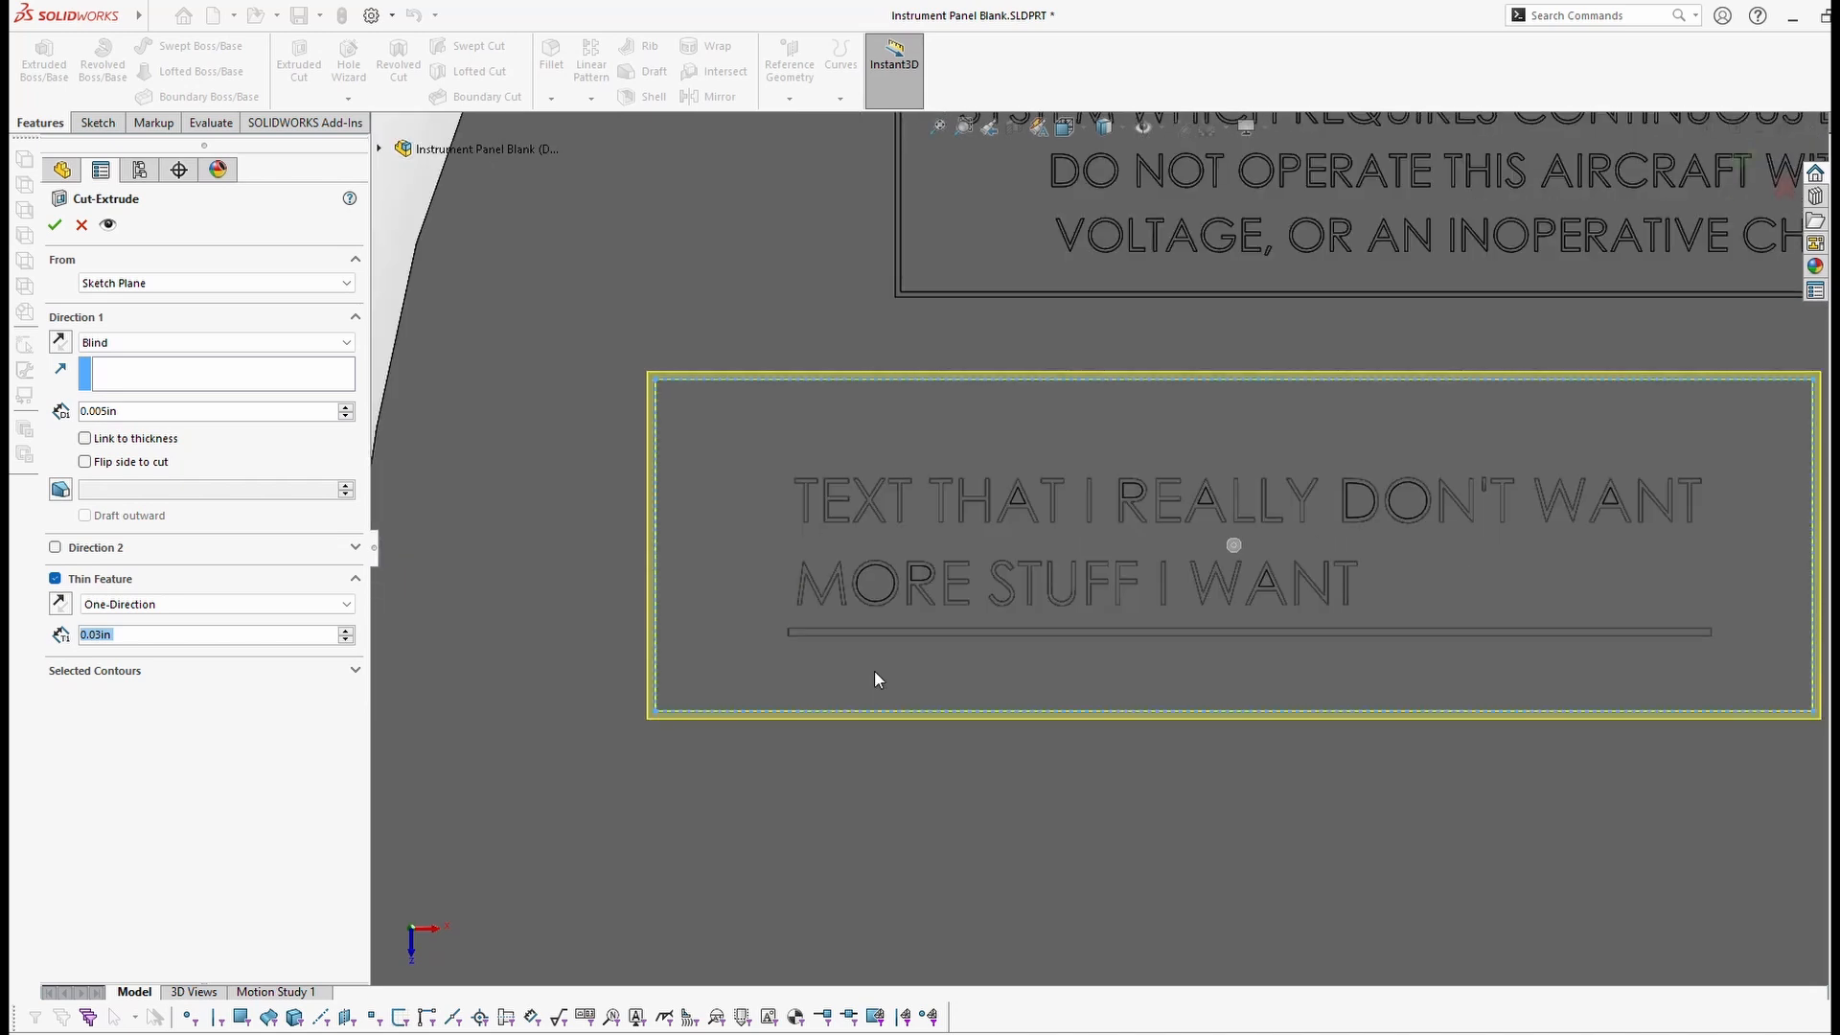
{"action": "middle_click_drag", "start_coordinate": [1074, 646], "coordinate": [916, 634]}
{"action": "scroll", "coordinate": [811, 709], "scroll_direction": "down", "scroll_amount": 5}
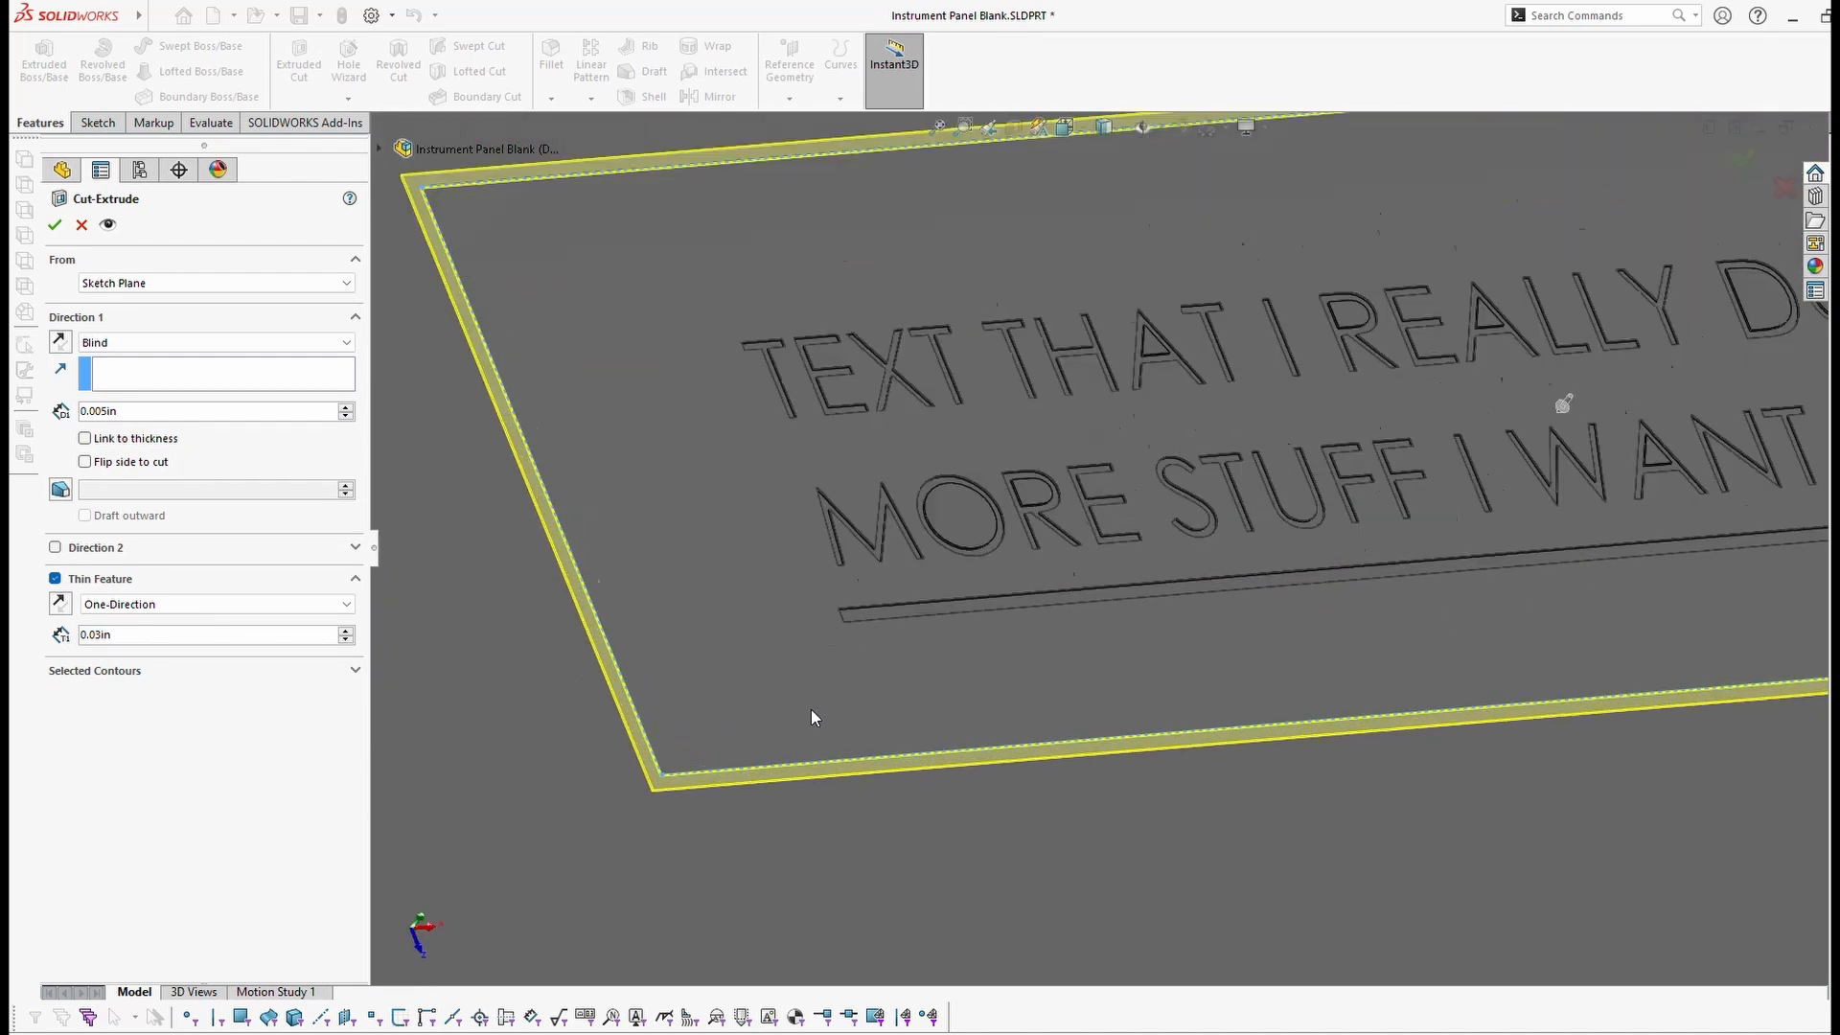
{"action": "scroll", "coordinate": [750, 694], "scroll_direction": "up", "scroll_amount": 3}
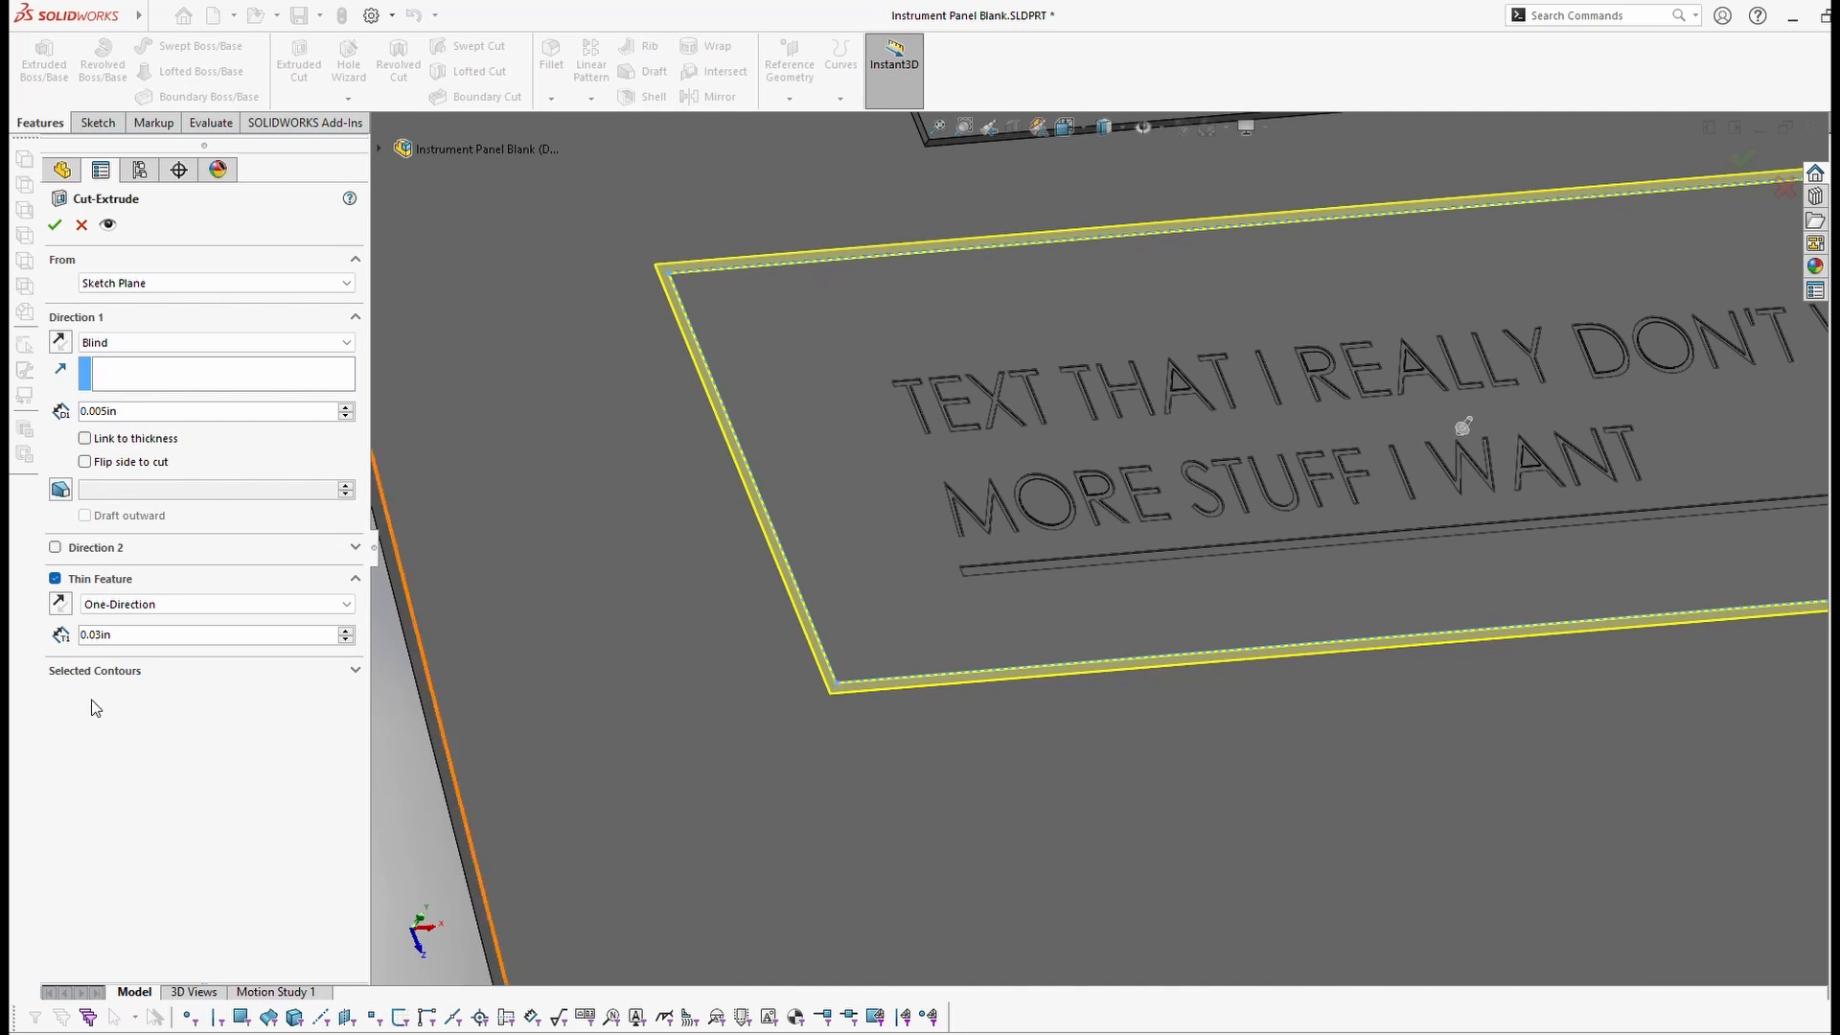
Step: Compare thin-outline directions and a full cut, then create the thin outline cut Cut-Extrude-Thin2
{"action": "left_click", "coordinate": [60, 605]}
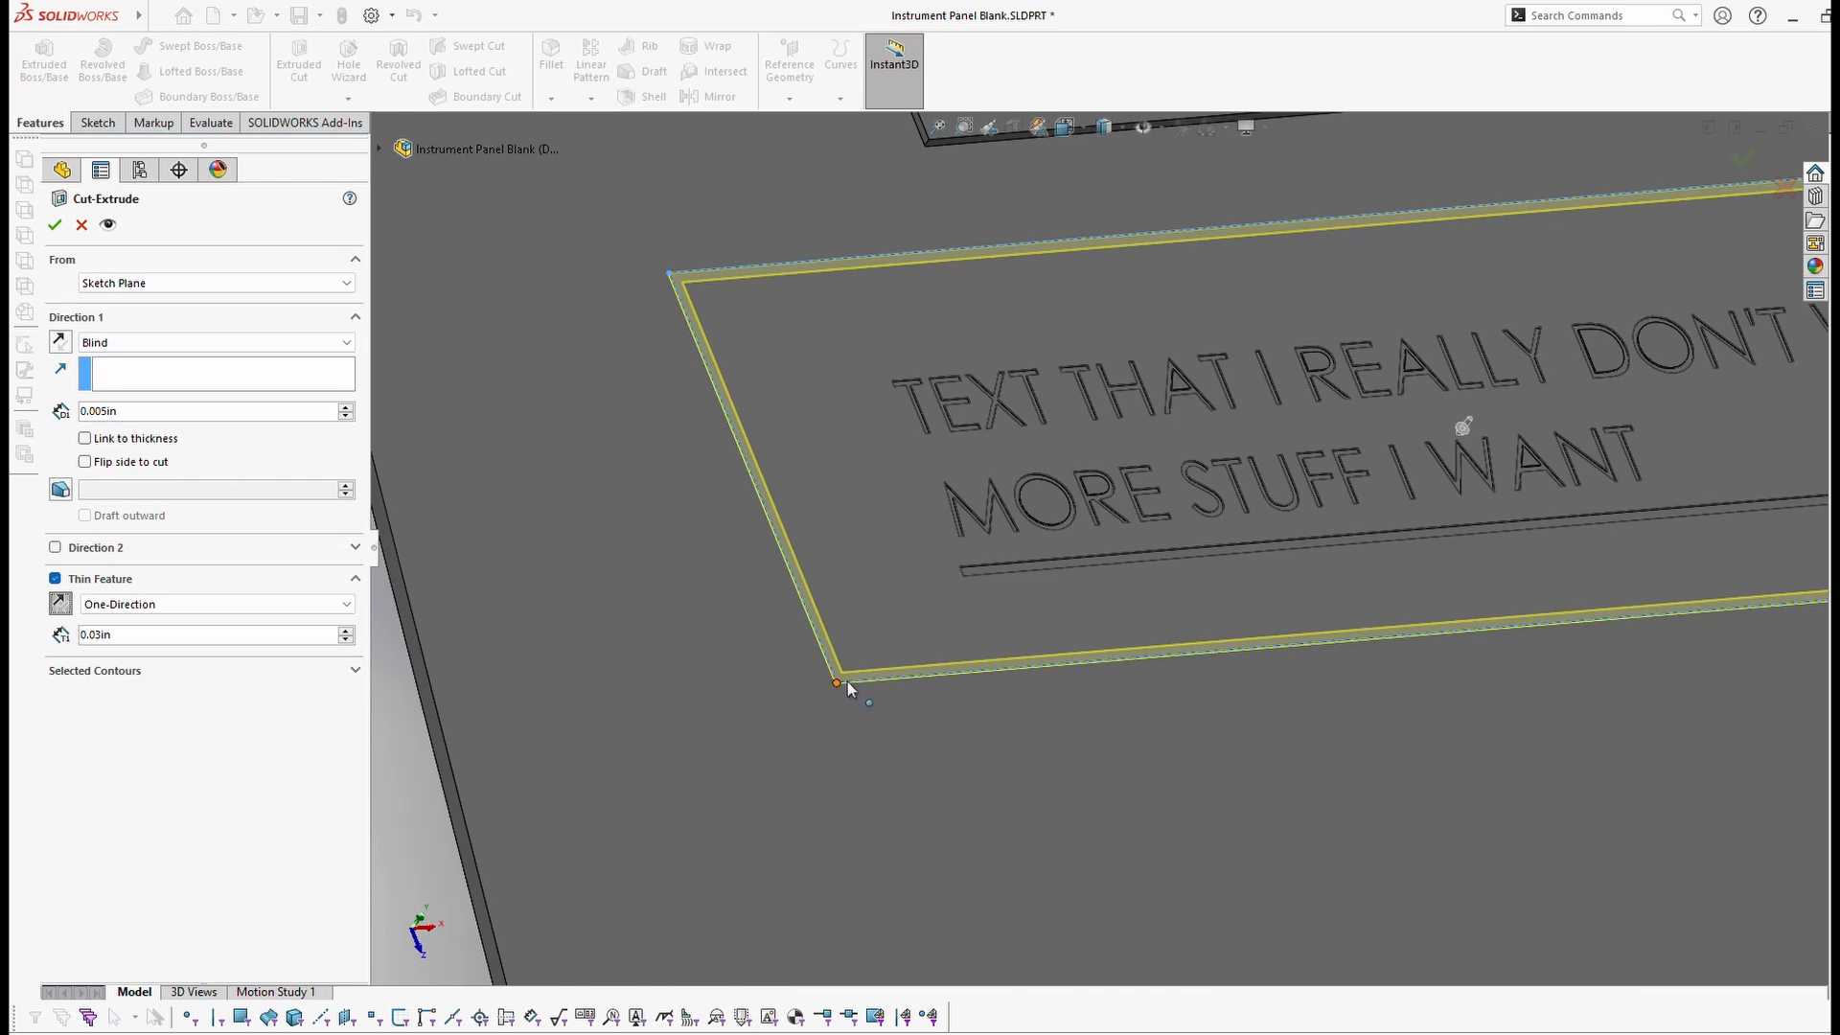
{"action": "left_click", "coordinate": [61, 607]}
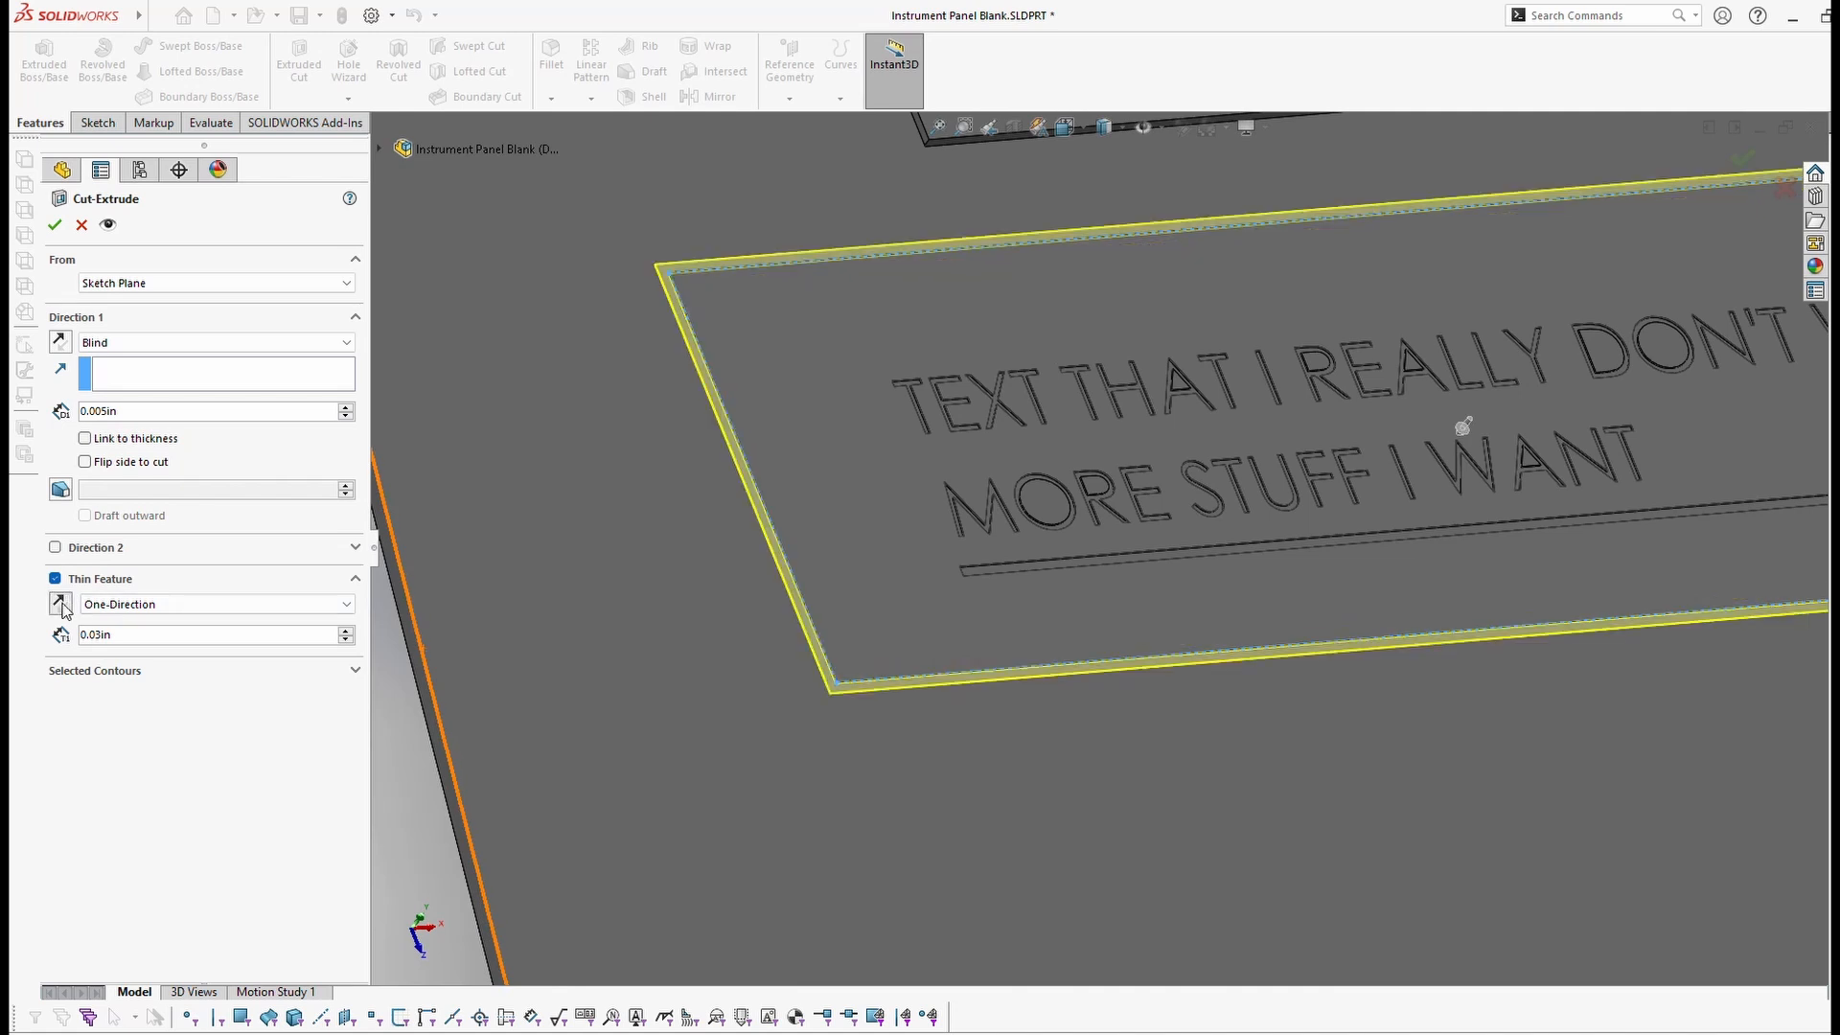
{"action": "left_click", "coordinate": [63, 610]}
{"action": "left_click", "coordinate": [64, 610]}
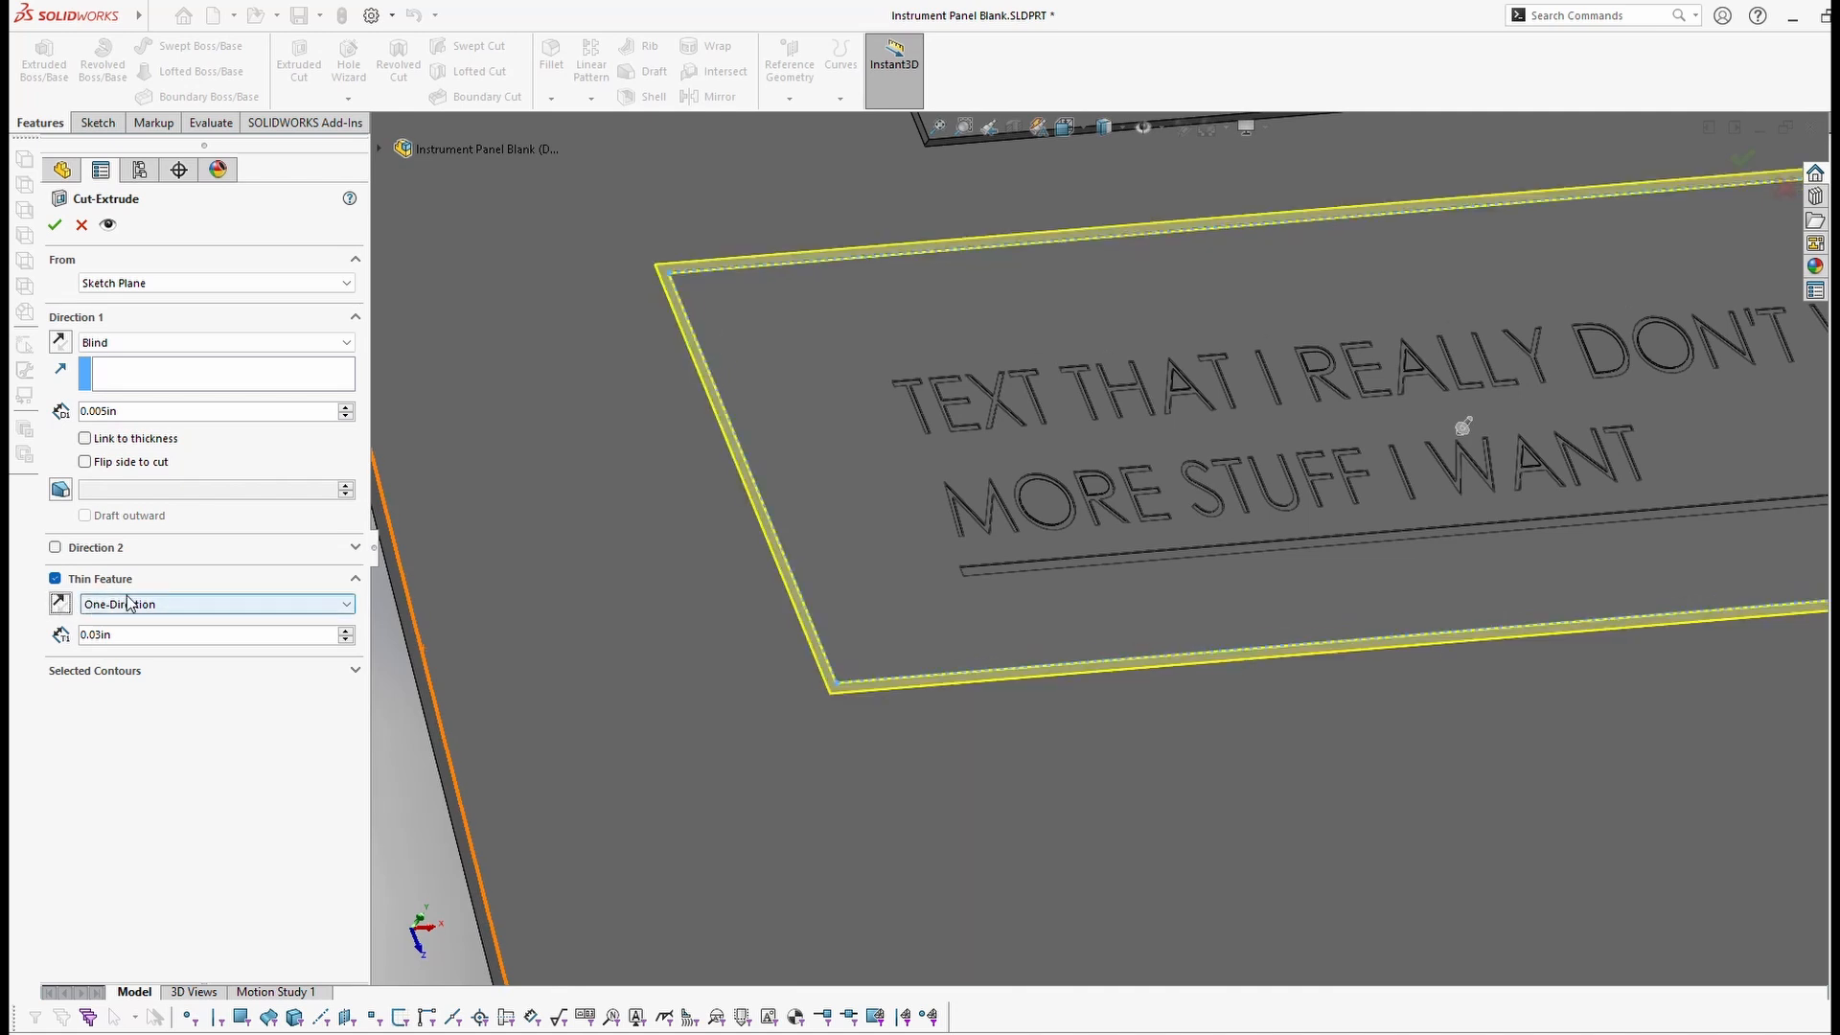
{"action": "left_click", "coordinate": [54, 579]}
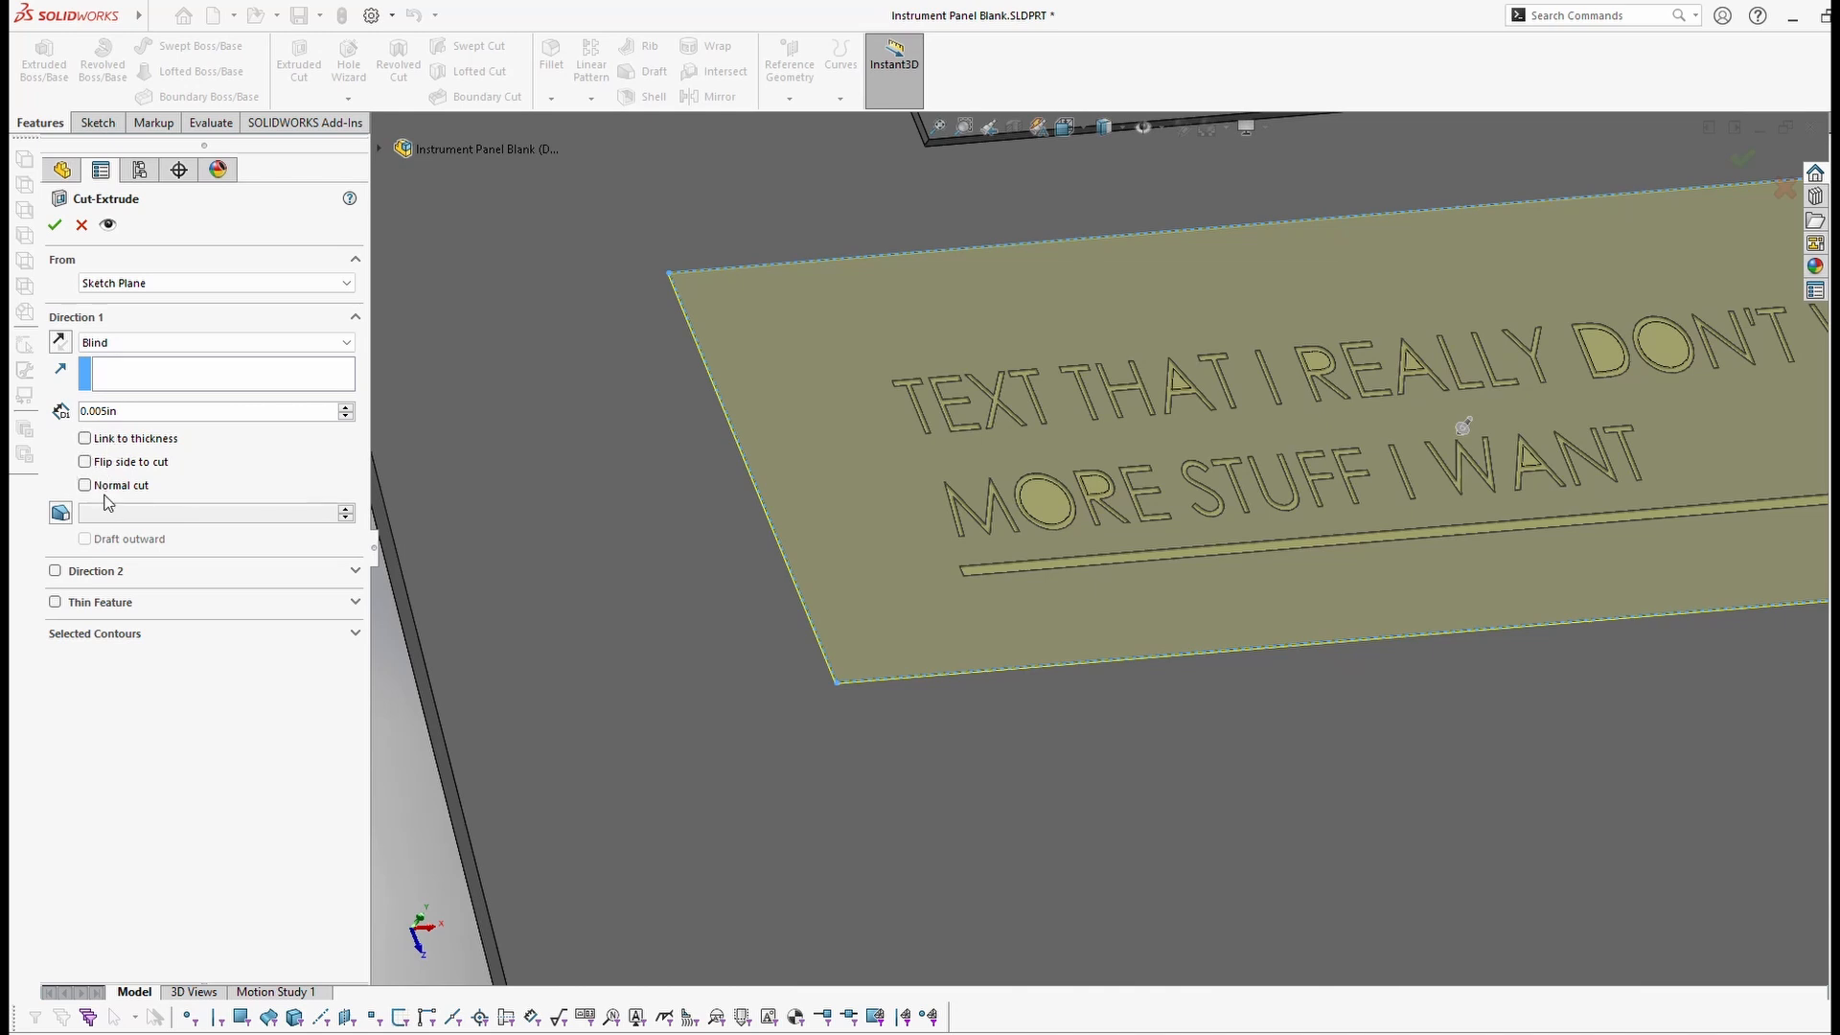
{"action": "left_click", "coordinate": [54, 602]}
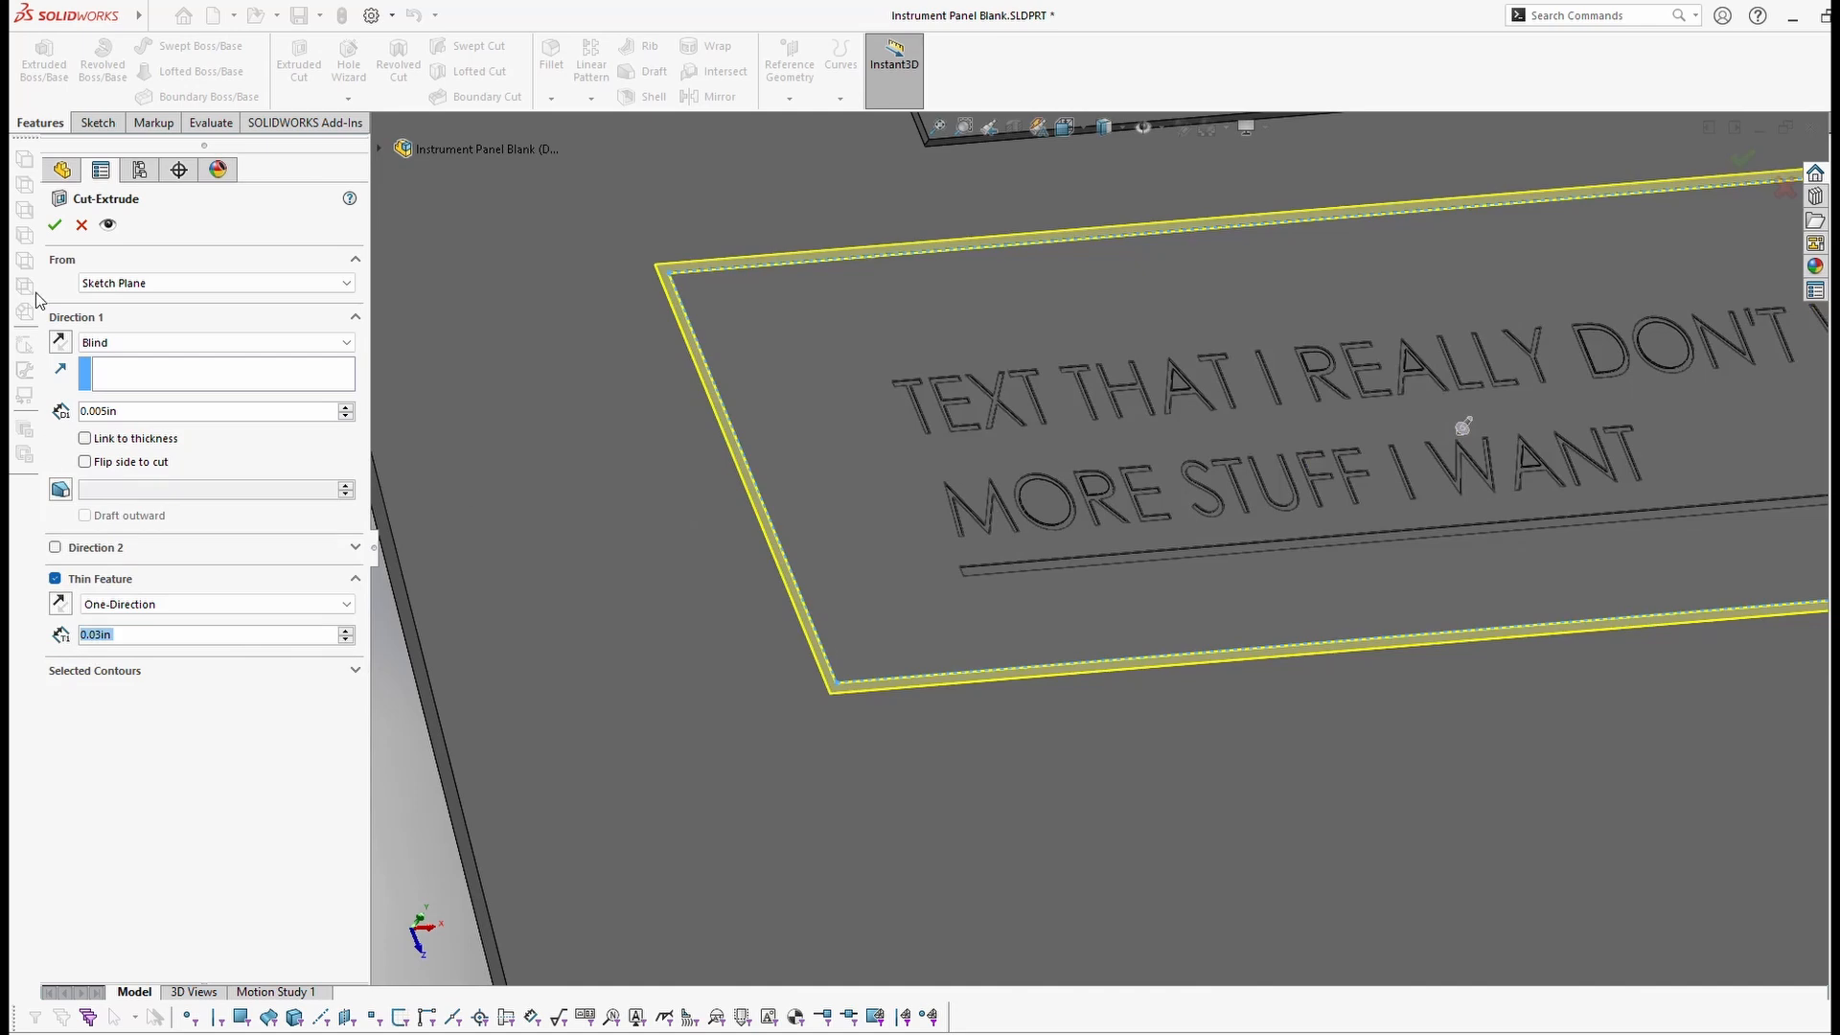
{"action": "left_click", "coordinate": [55, 228]}
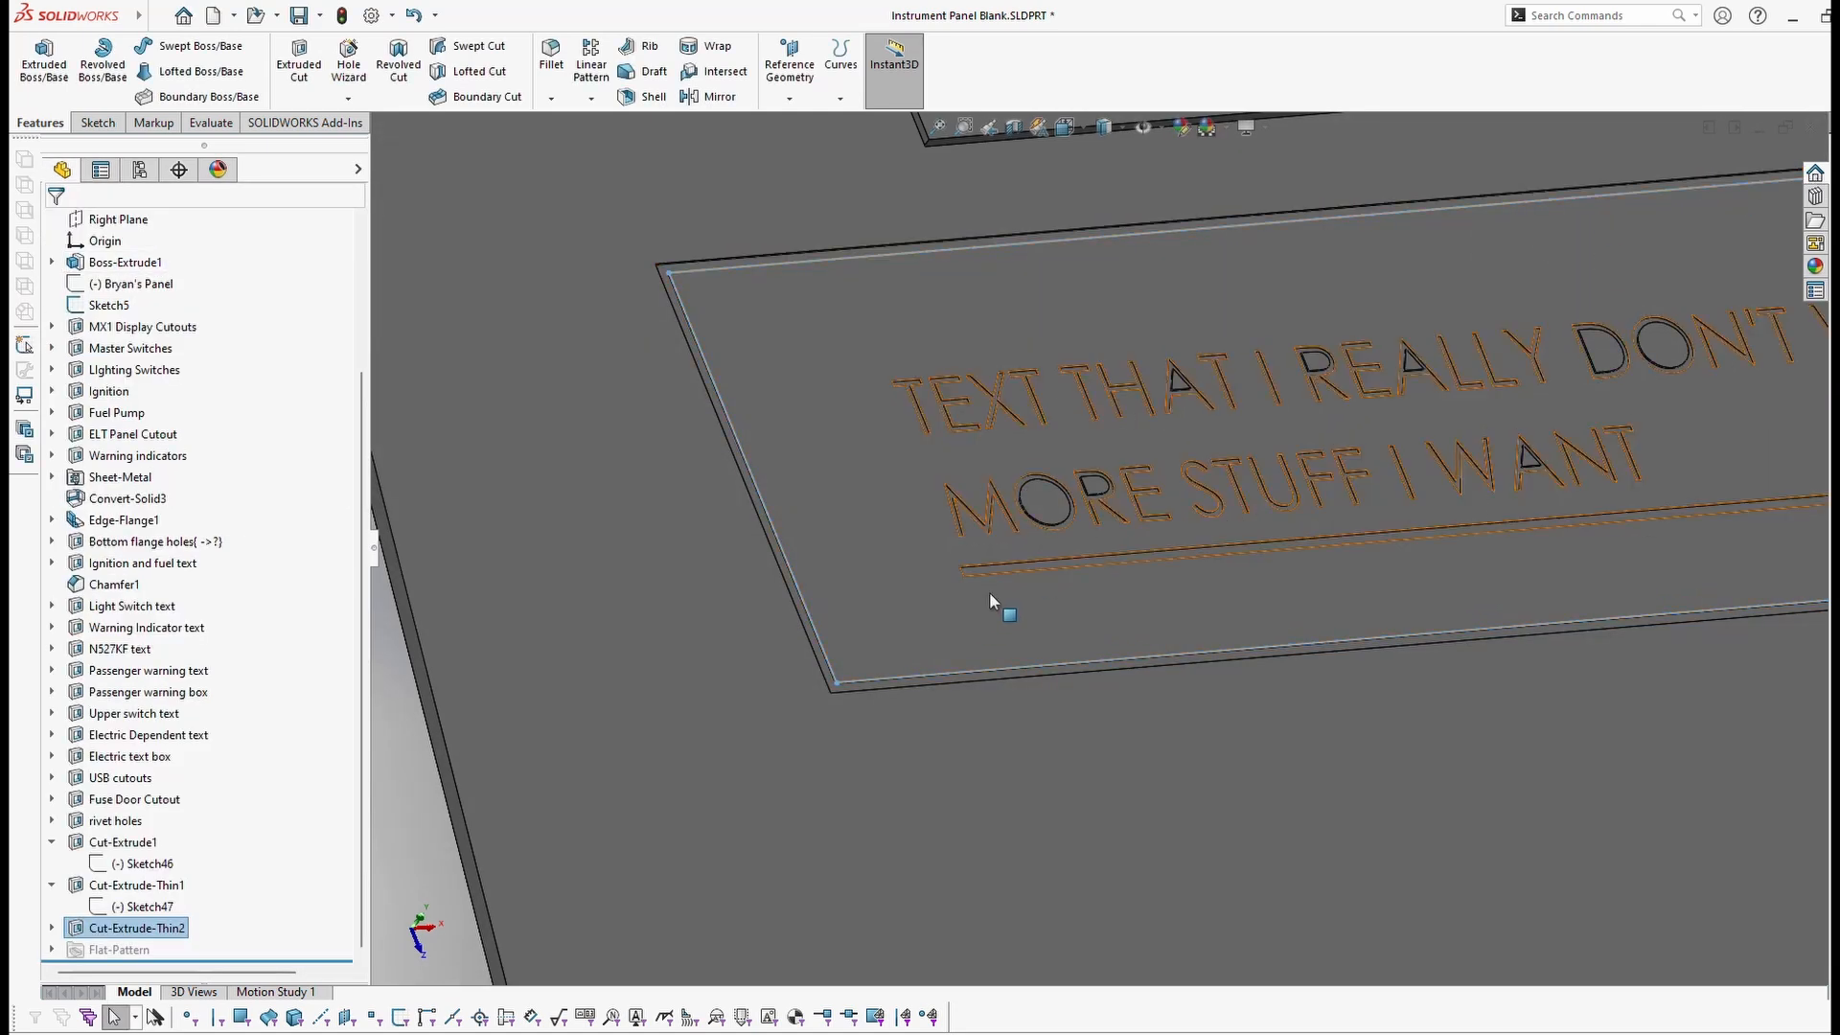
{"action": "scroll", "coordinate": [1123, 575], "scroll_direction": "up", "scroll_amount": 2}
{"action": "scroll", "coordinate": [1124, 569], "scroll_direction": "up", "scroll_amount": 2}
{"action": "scroll", "coordinate": [1286, 679], "scroll_direction": "up", "scroll_amount": 2}
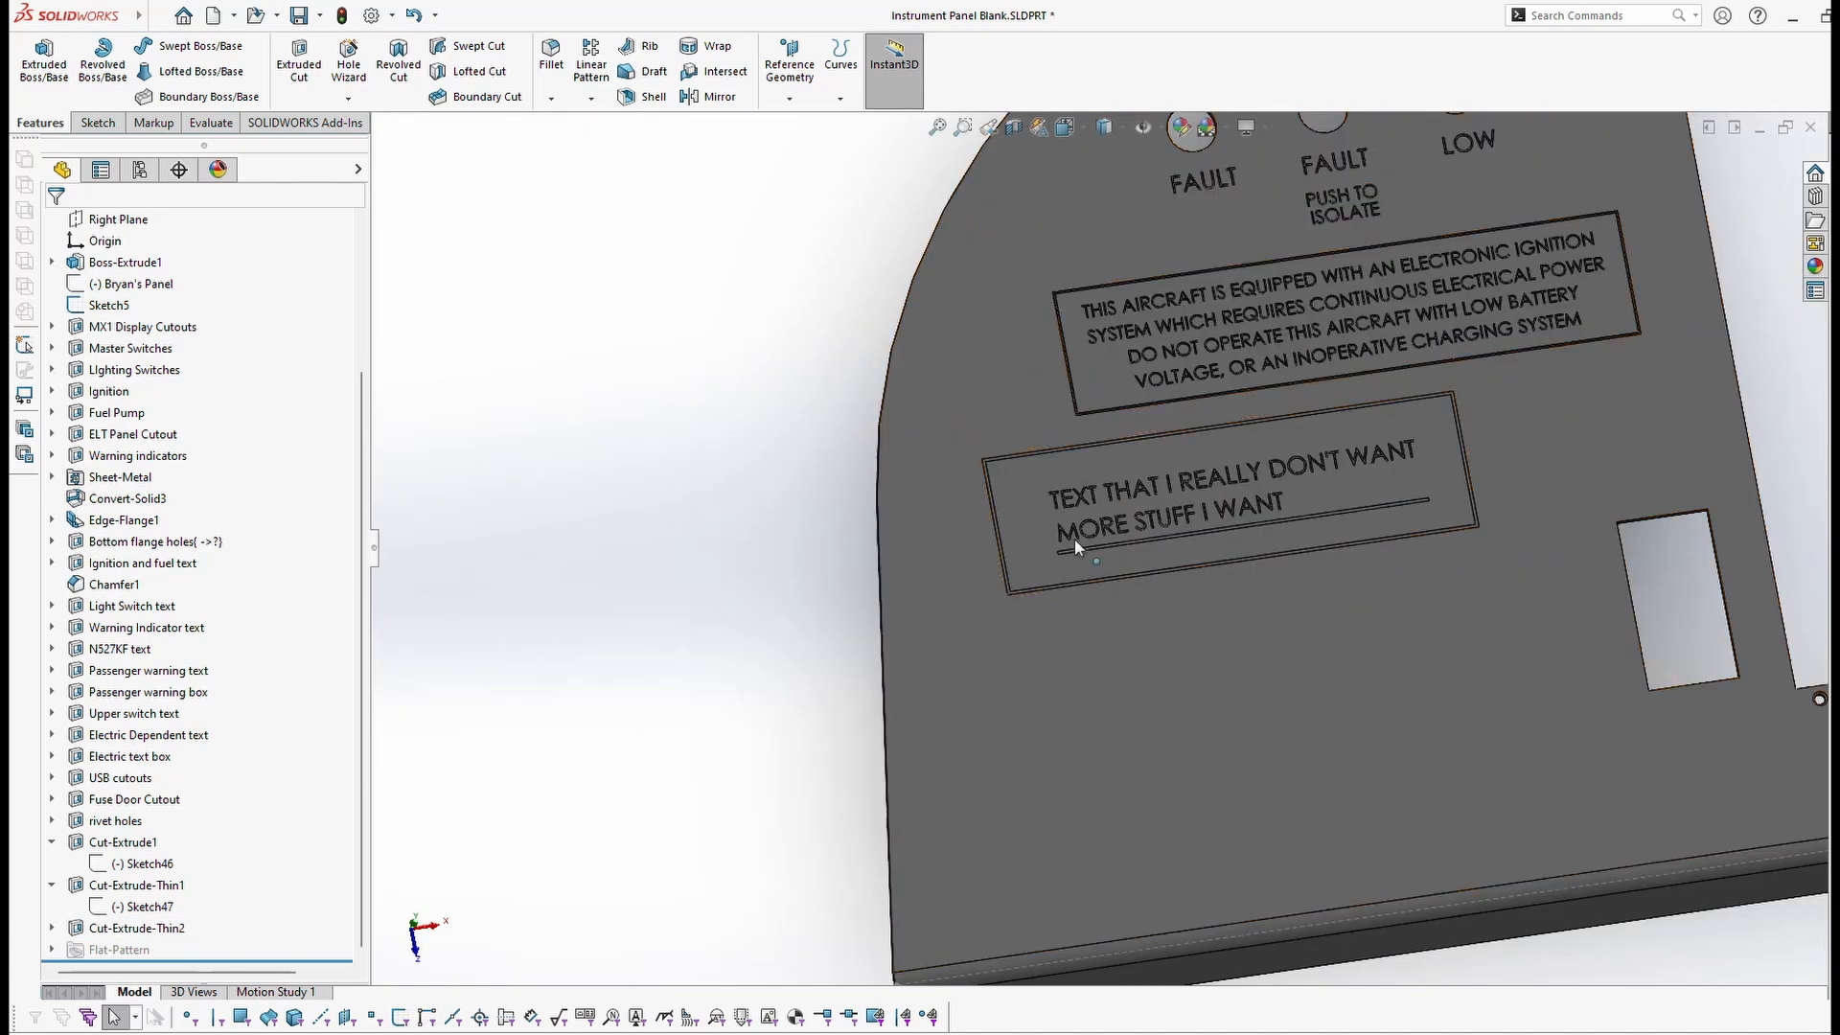
{"action": "scroll", "coordinate": [1217, 502], "scroll_direction": "down", "scroll_amount": 2}
{"action": "scroll", "coordinate": [1217, 502], "scroll_direction": "down", "scroll_amount": 1}
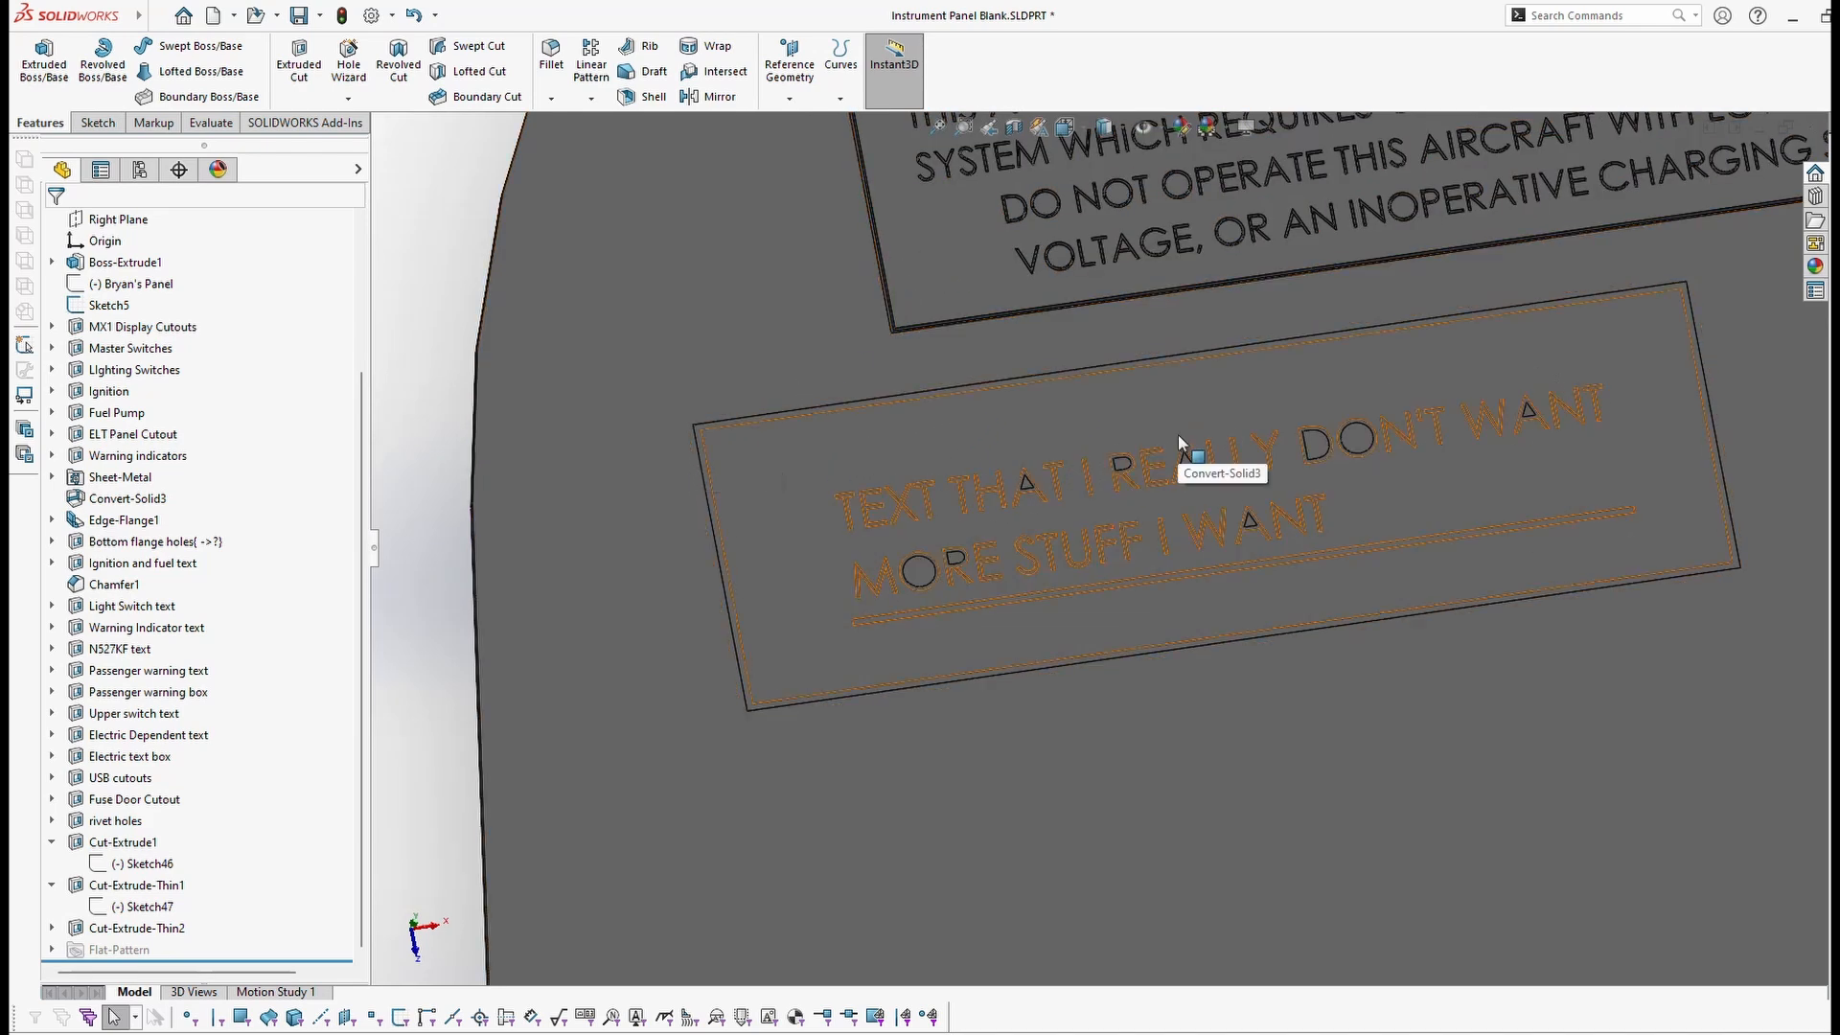
{"action": "scroll", "coordinate": [1081, 728], "scroll_direction": "up", "scroll_amount": 3}
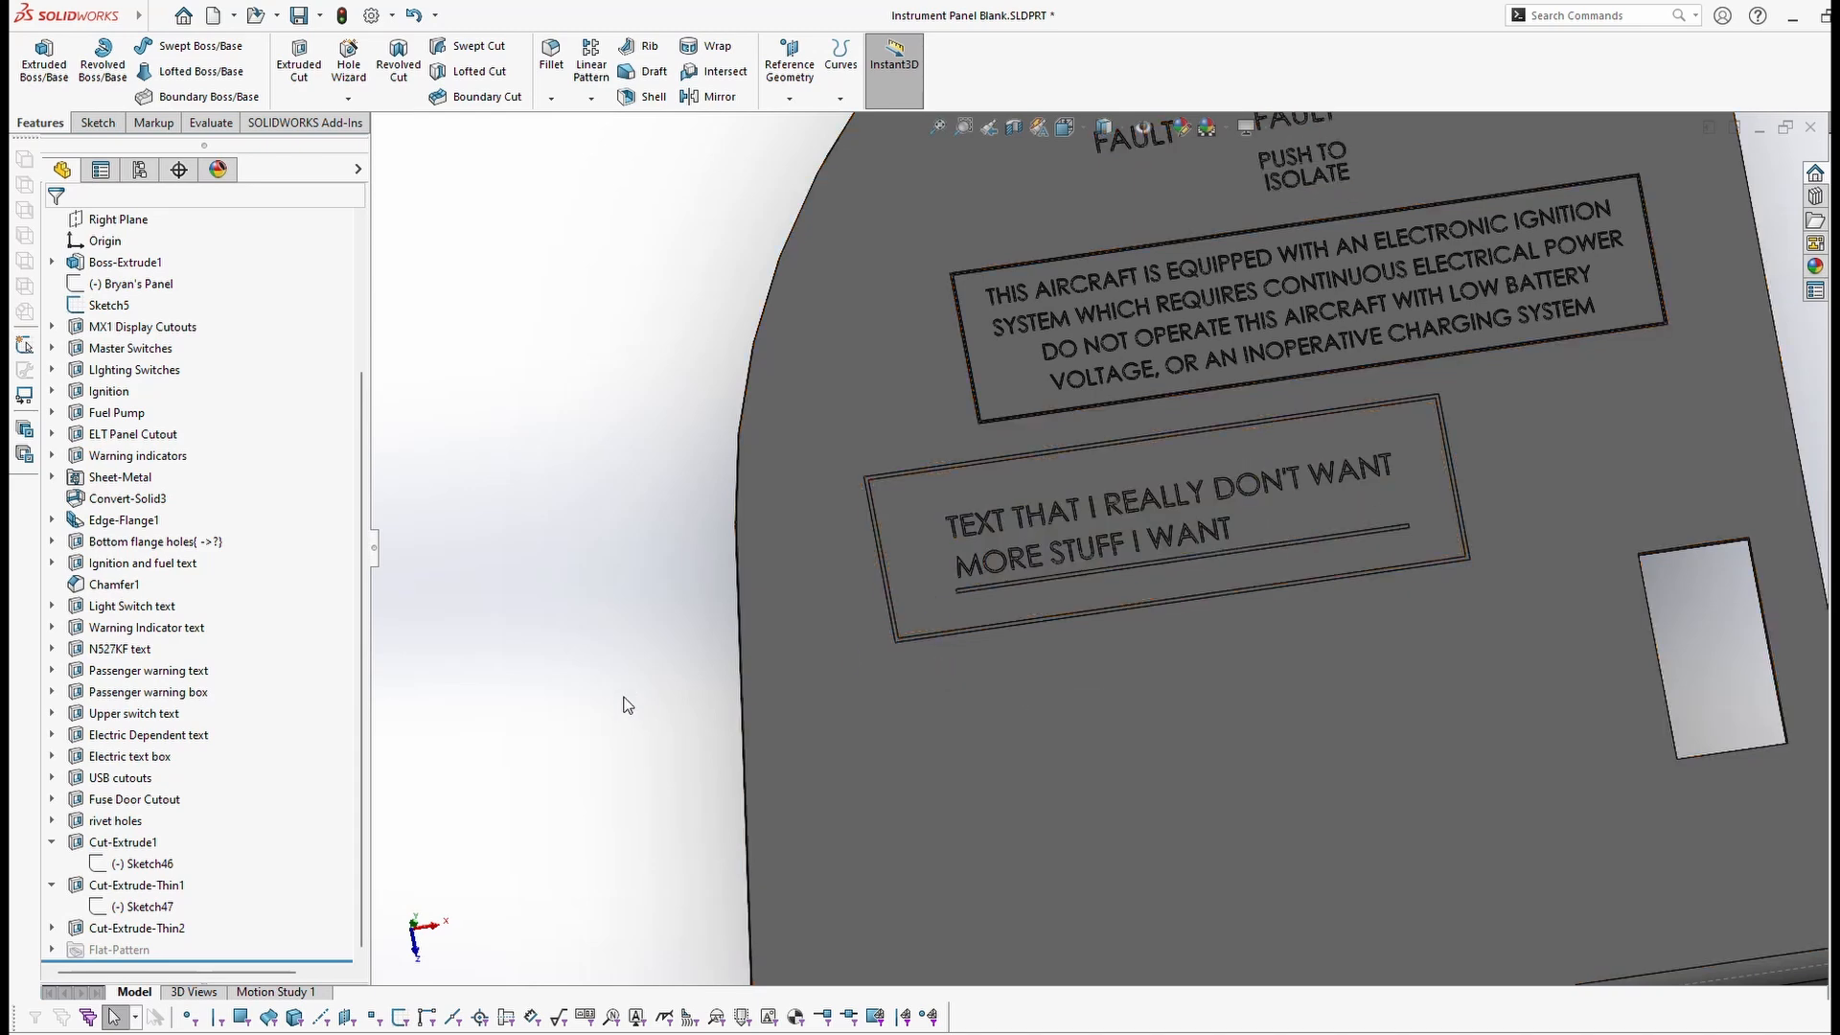
{"action": "left_click", "coordinate": [134, 928]}
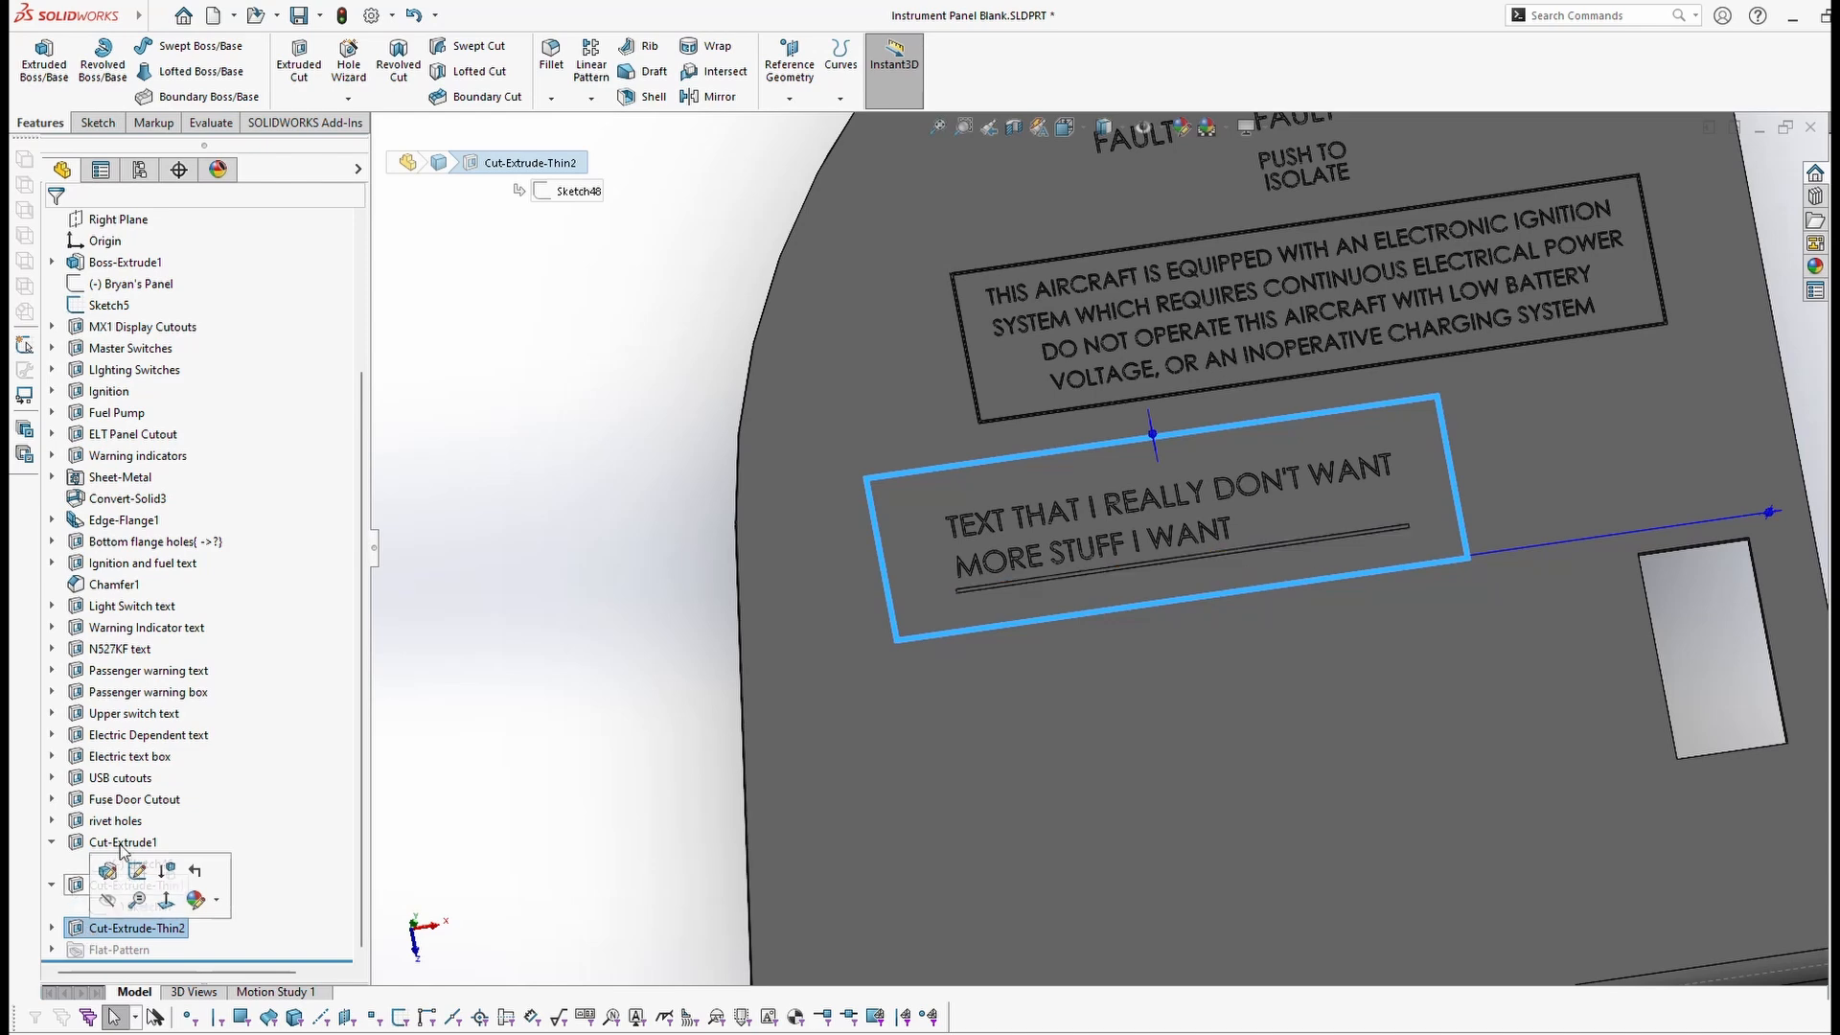
{"action": "left_click", "coordinate": [878, 775]}
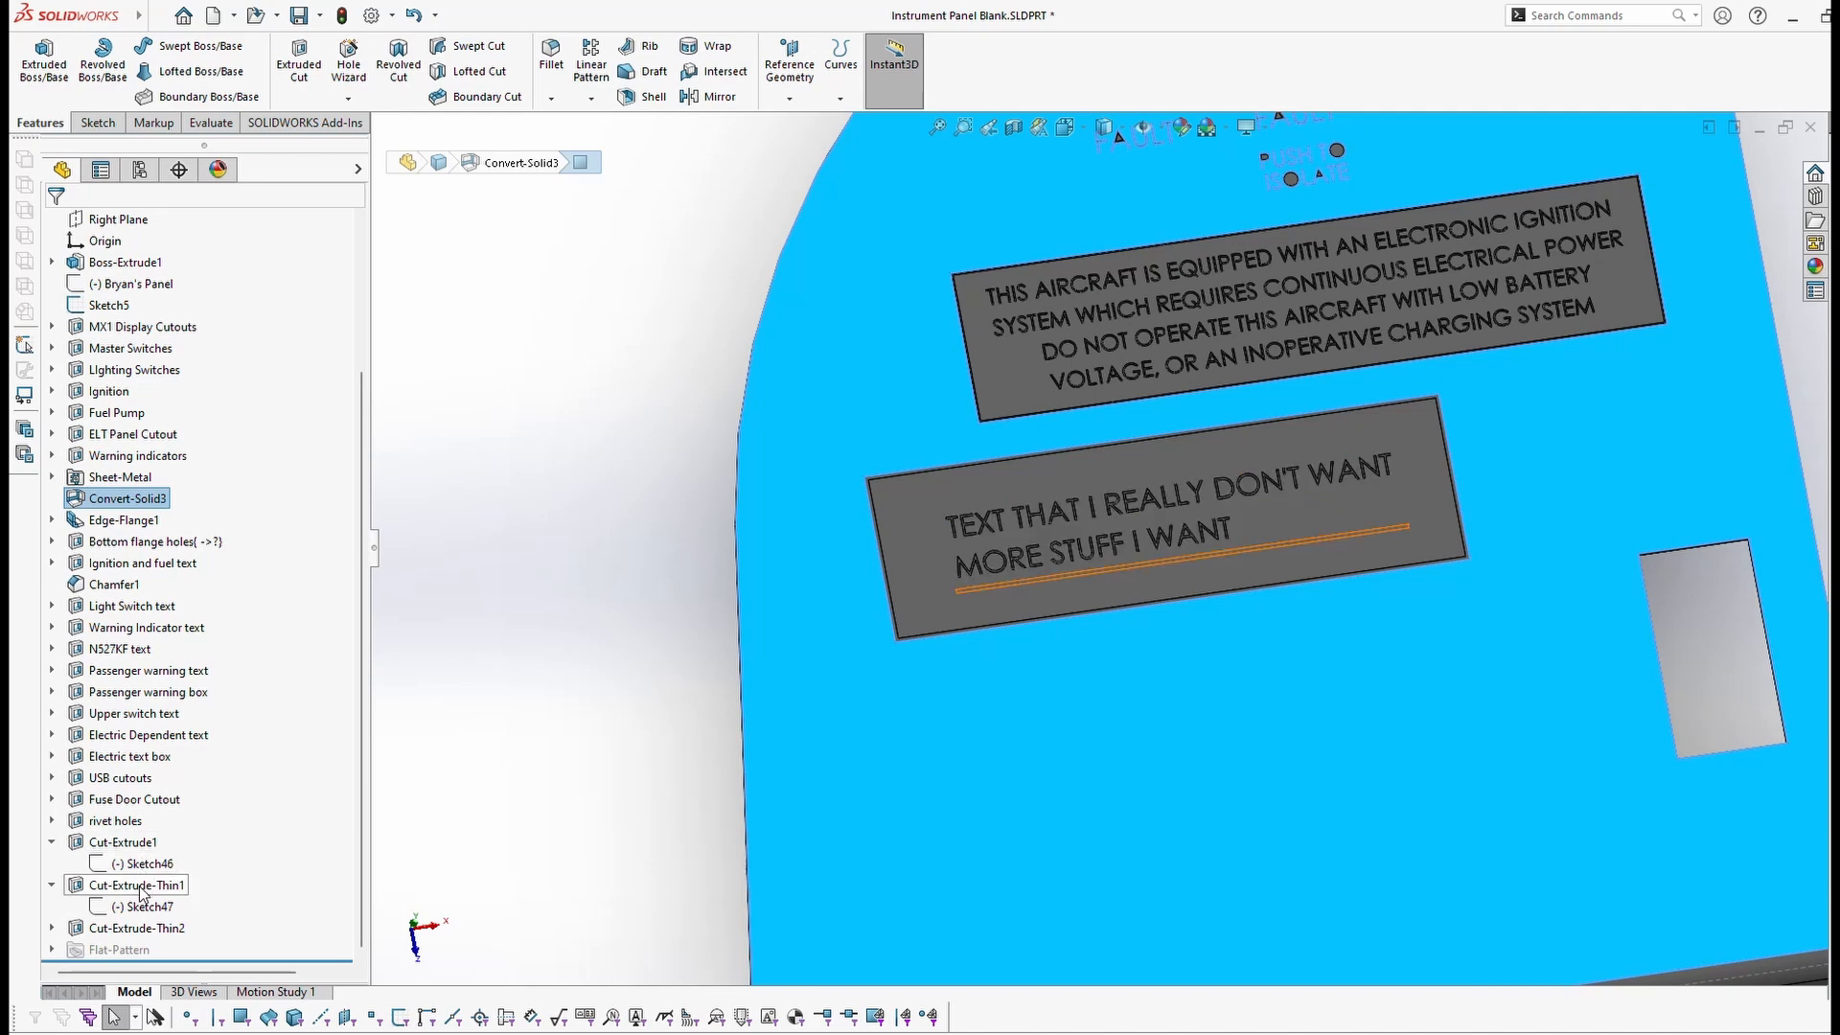
Step: Rename the Cut-Extrude1 text cut feature to THINGS
{"action": "left_click", "coordinate": [115, 843]}
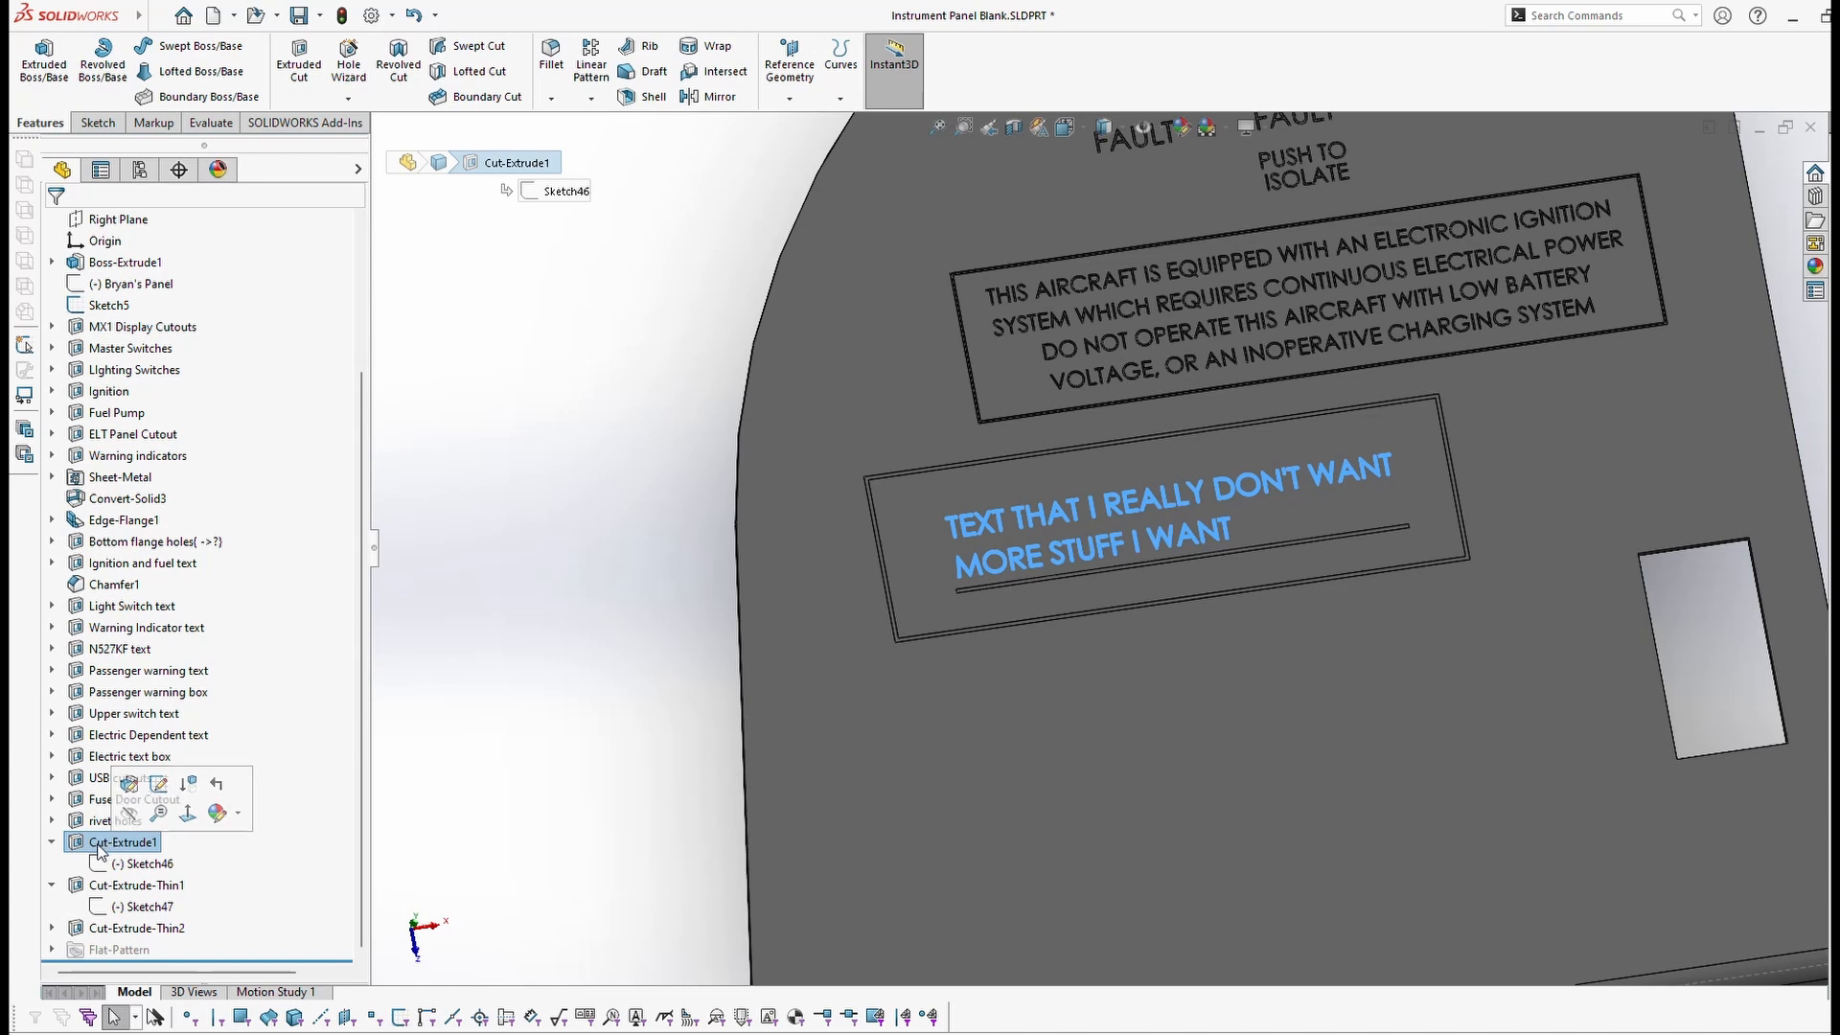
{"action": "right_click", "coordinate": [96, 846]}
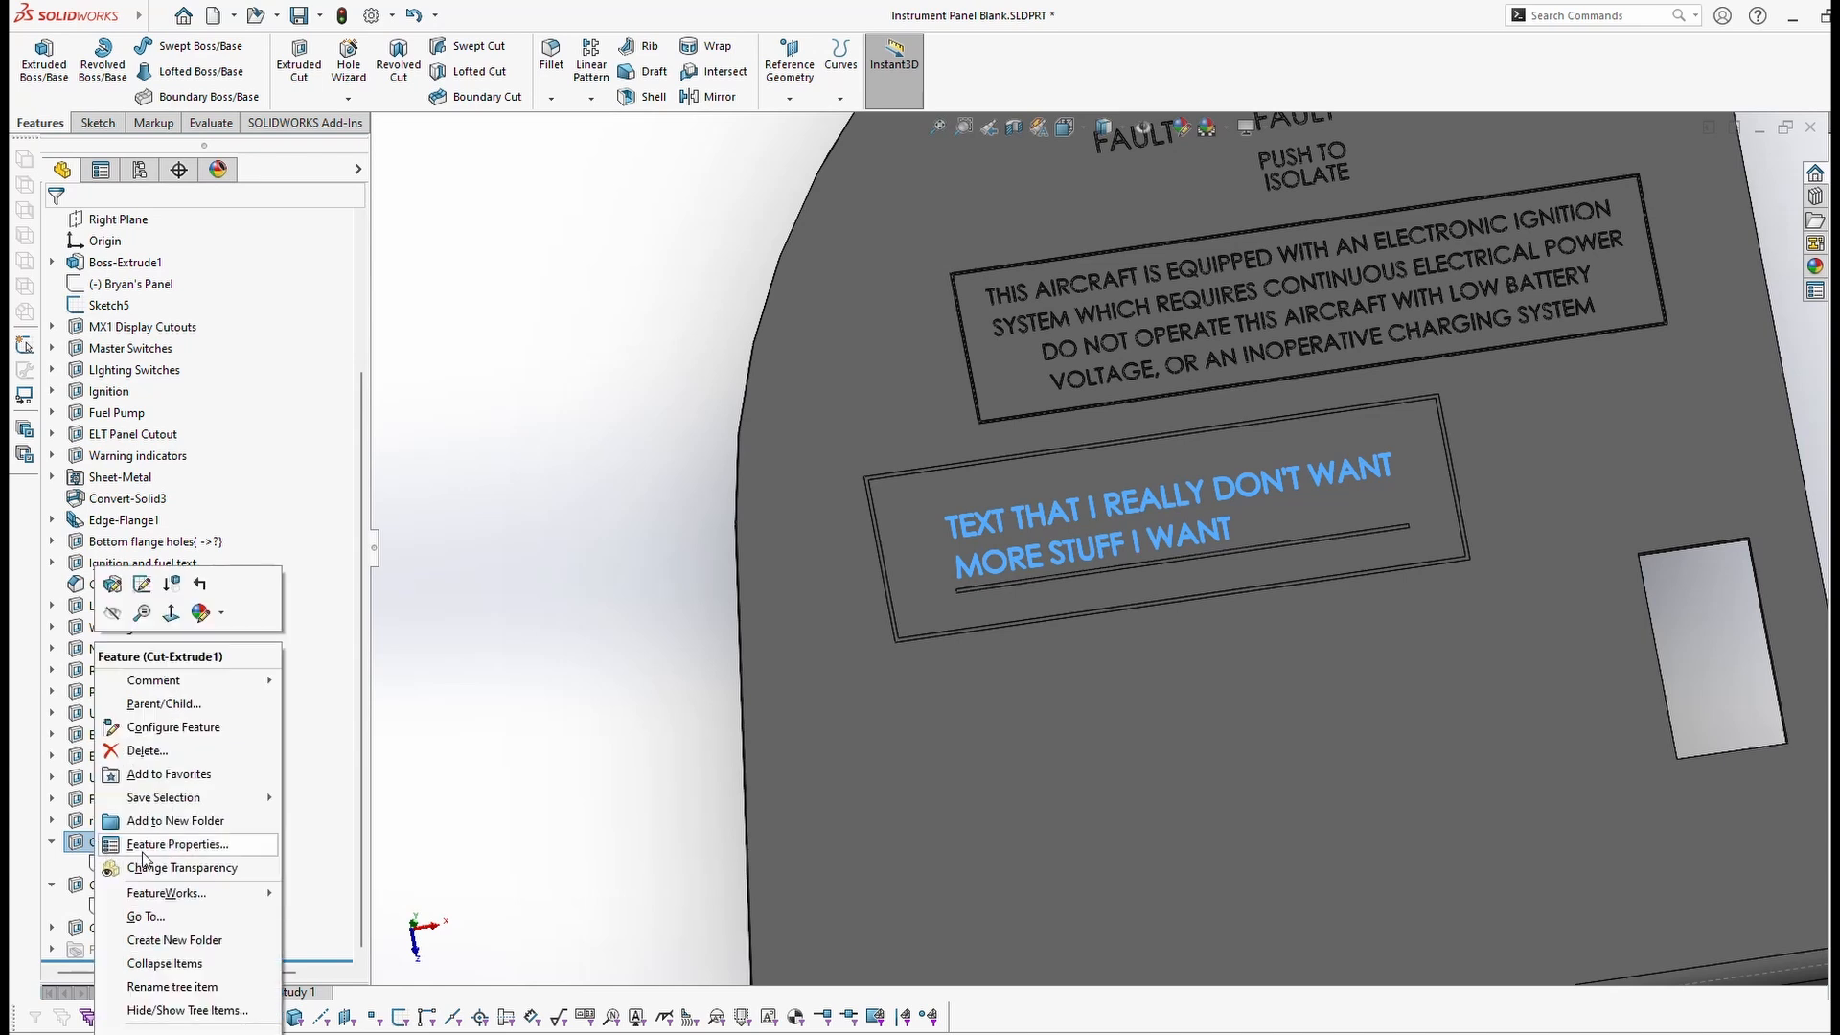
{"action": "left_click", "coordinate": [153, 845]}
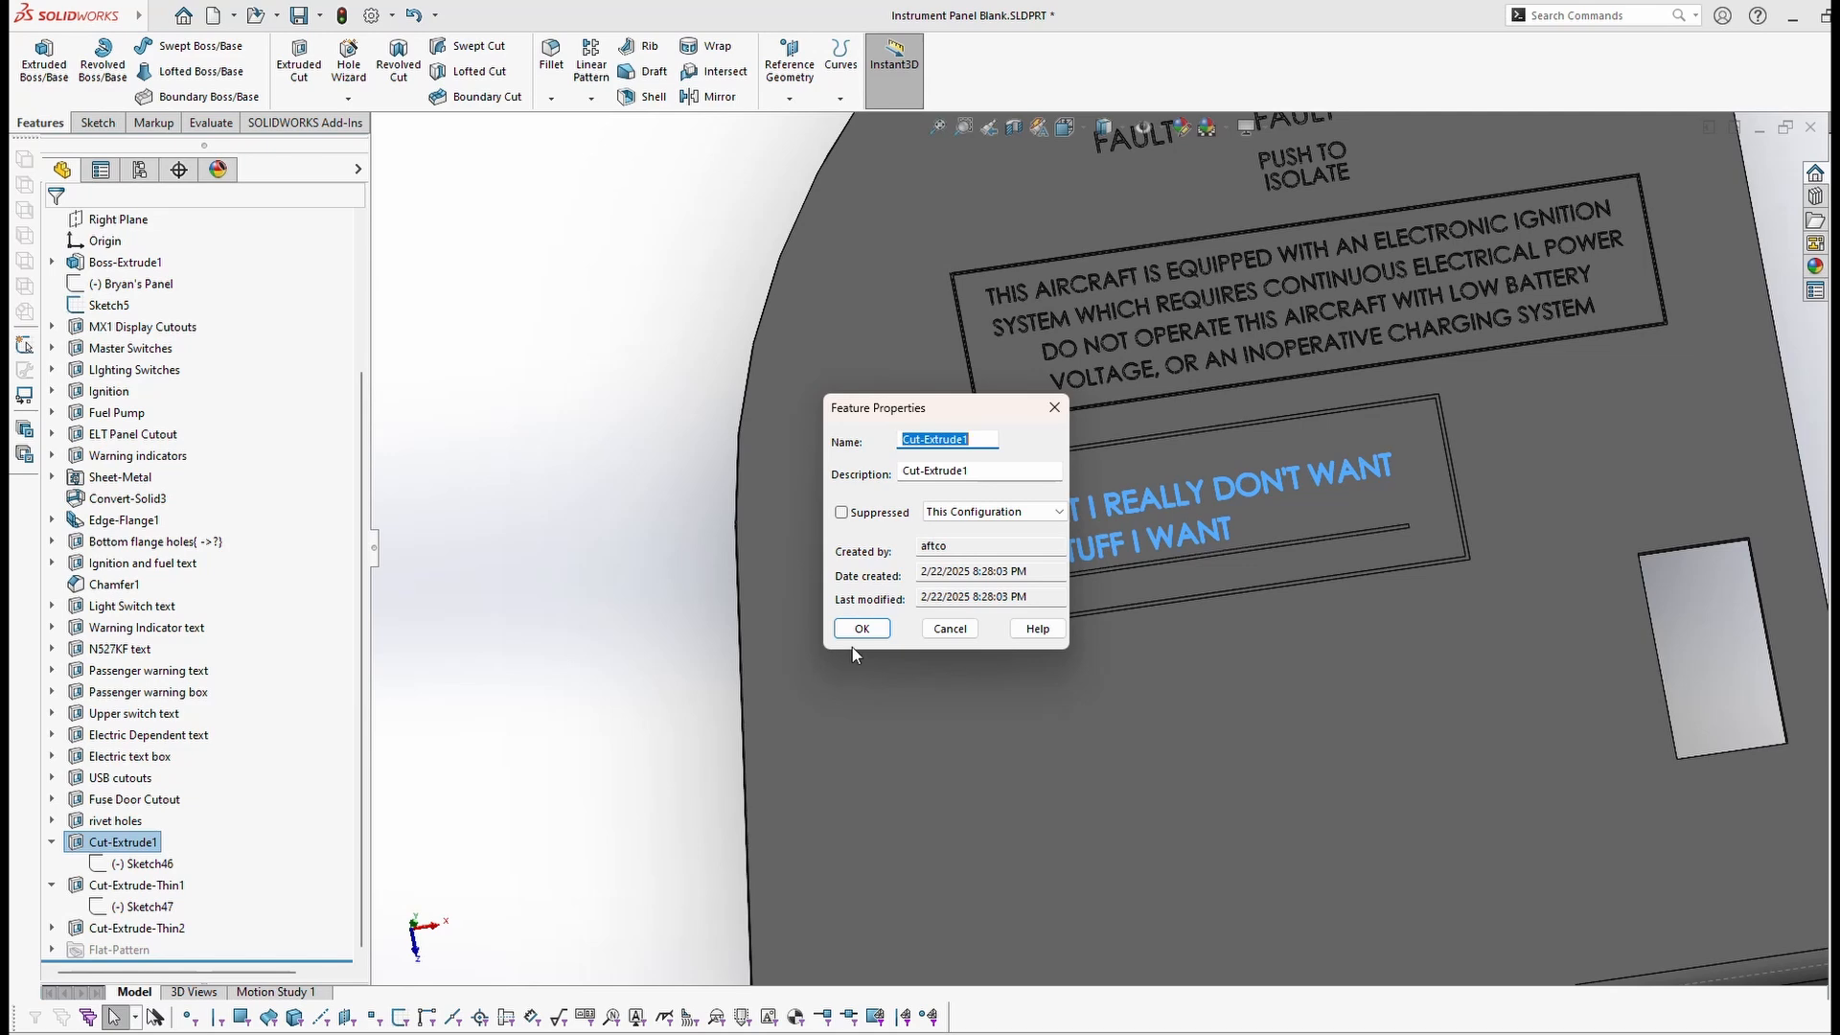
{"action": "type", "text": "THINGS"}
{"action": "key", "text": "Return"}
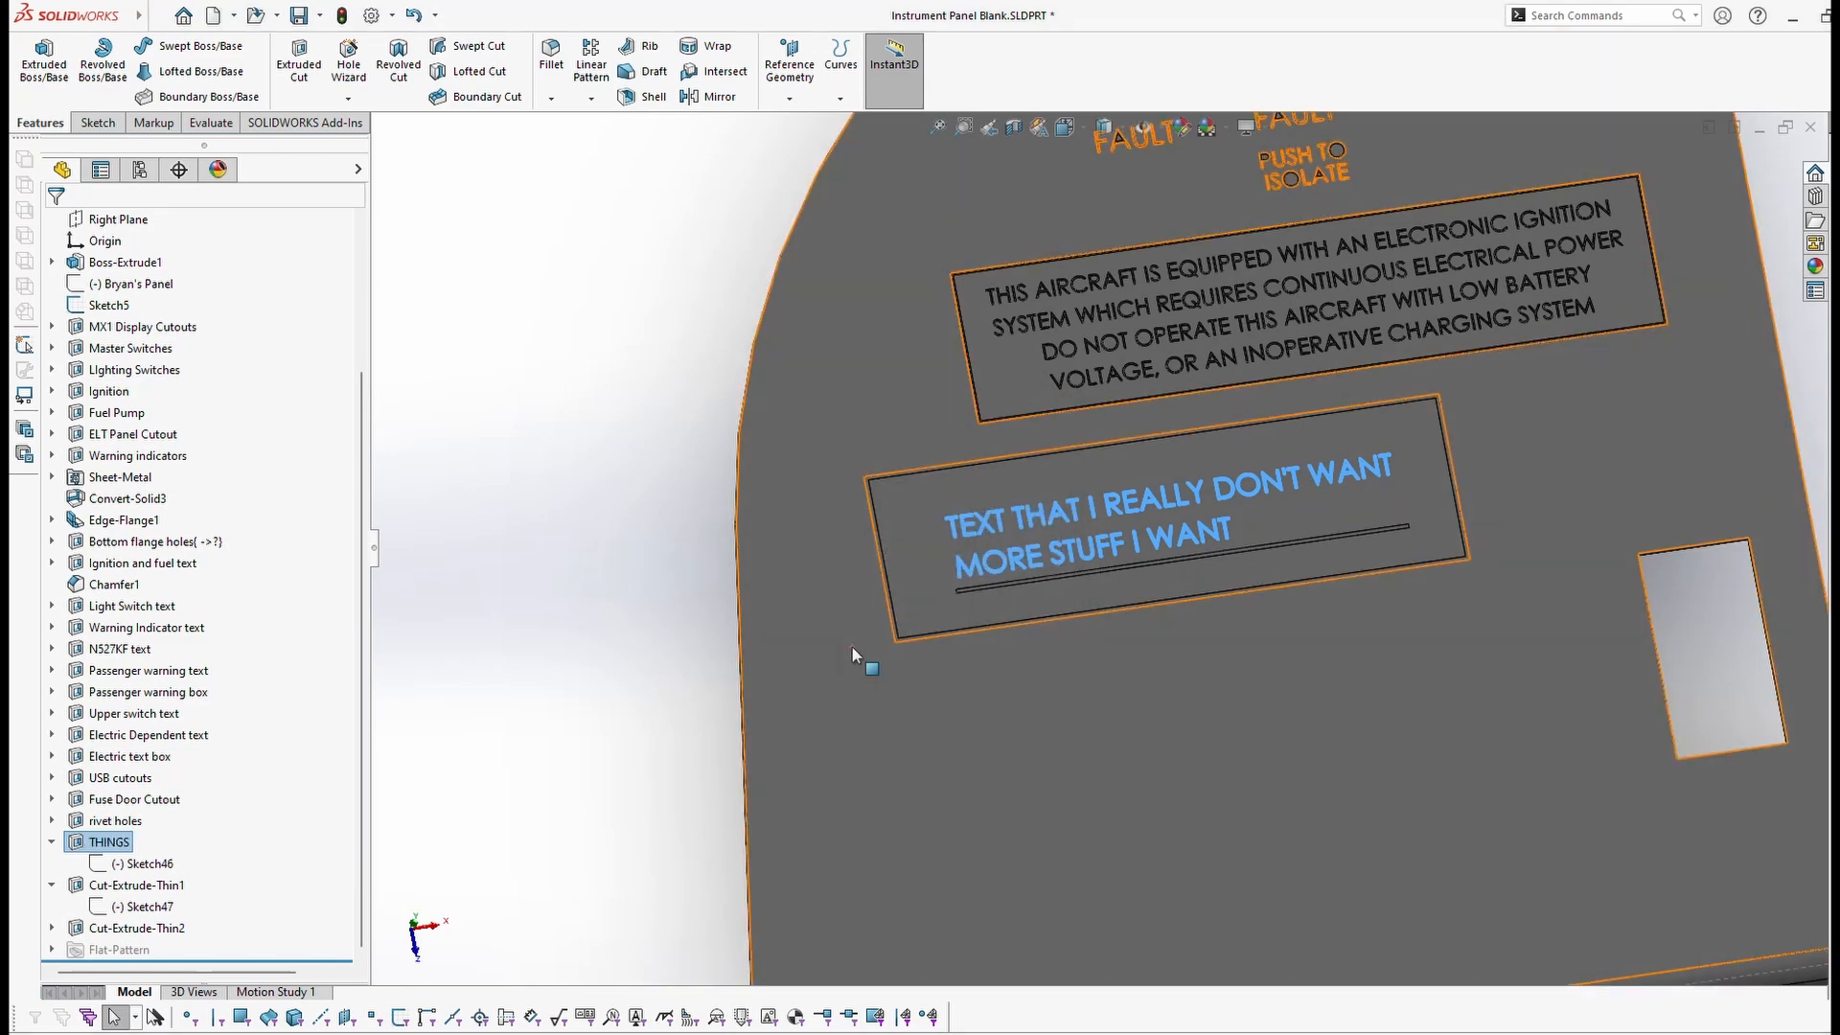
Step: Rename Cut-Extrude-Thin1 to LINE
{"action": "left_click", "coordinate": [126, 885]}
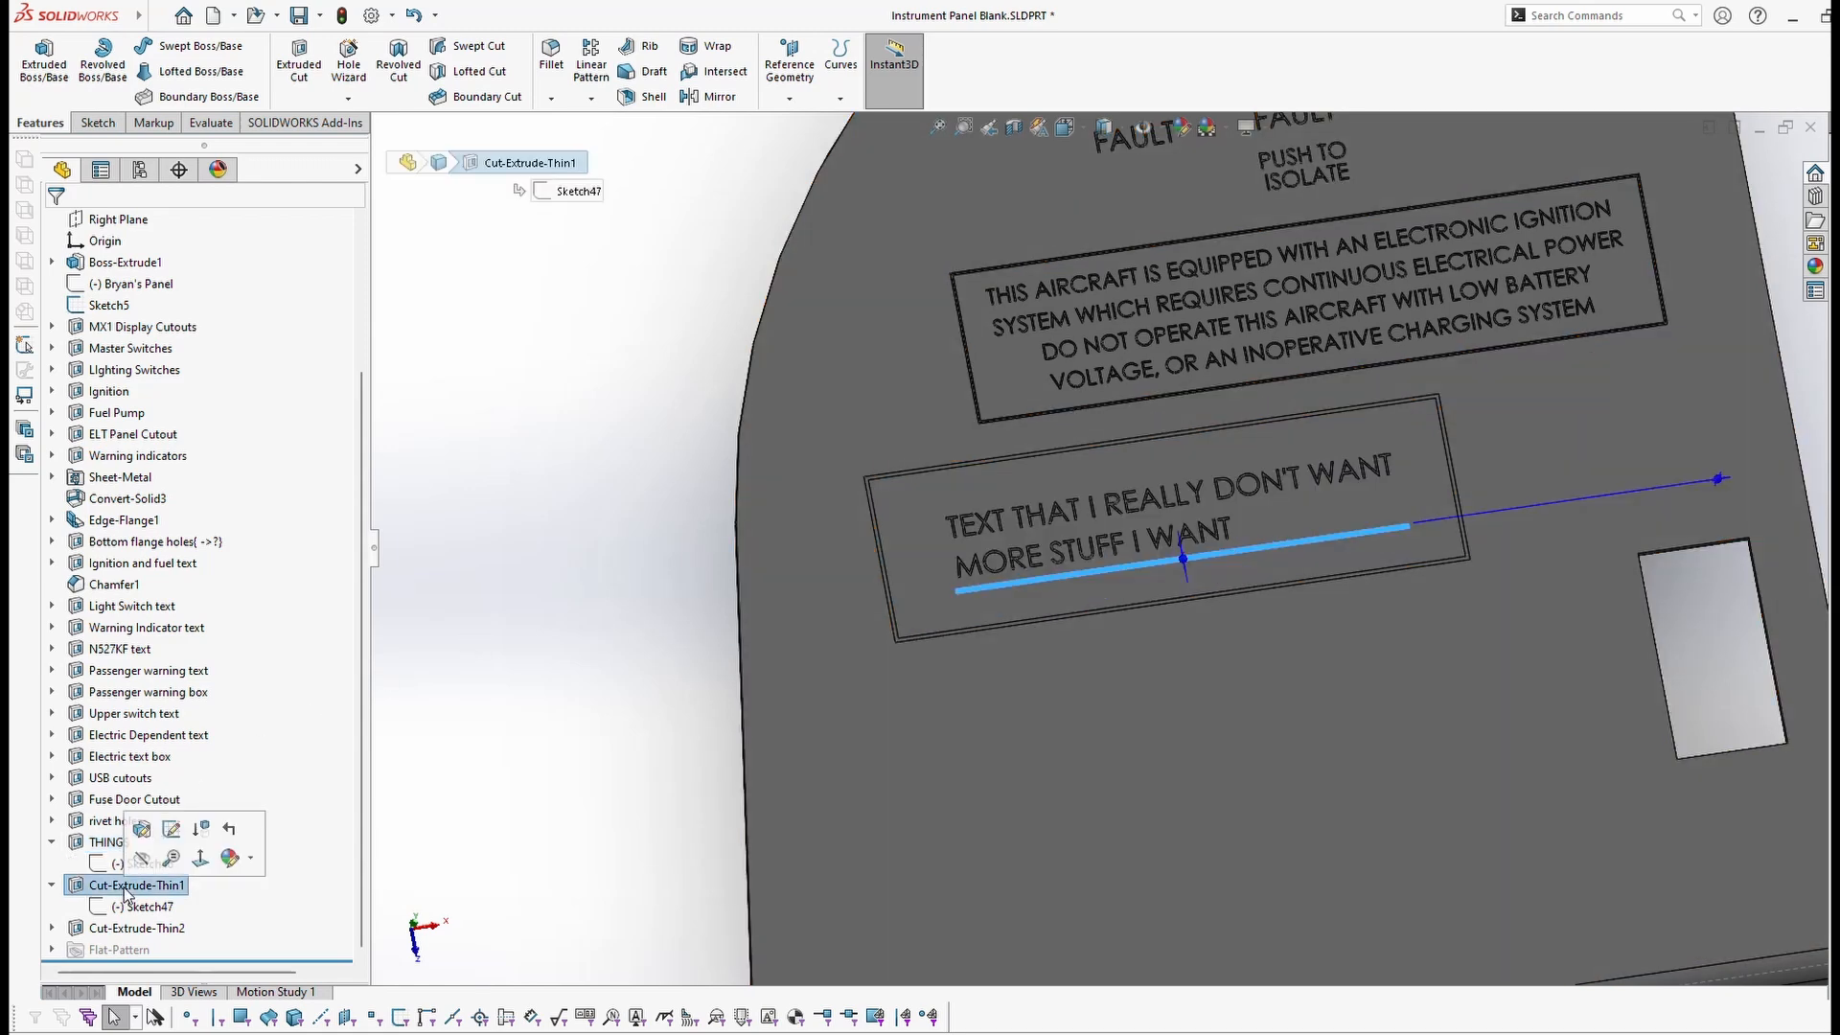
{"action": "right_click", "coordinate": [127, 894]}
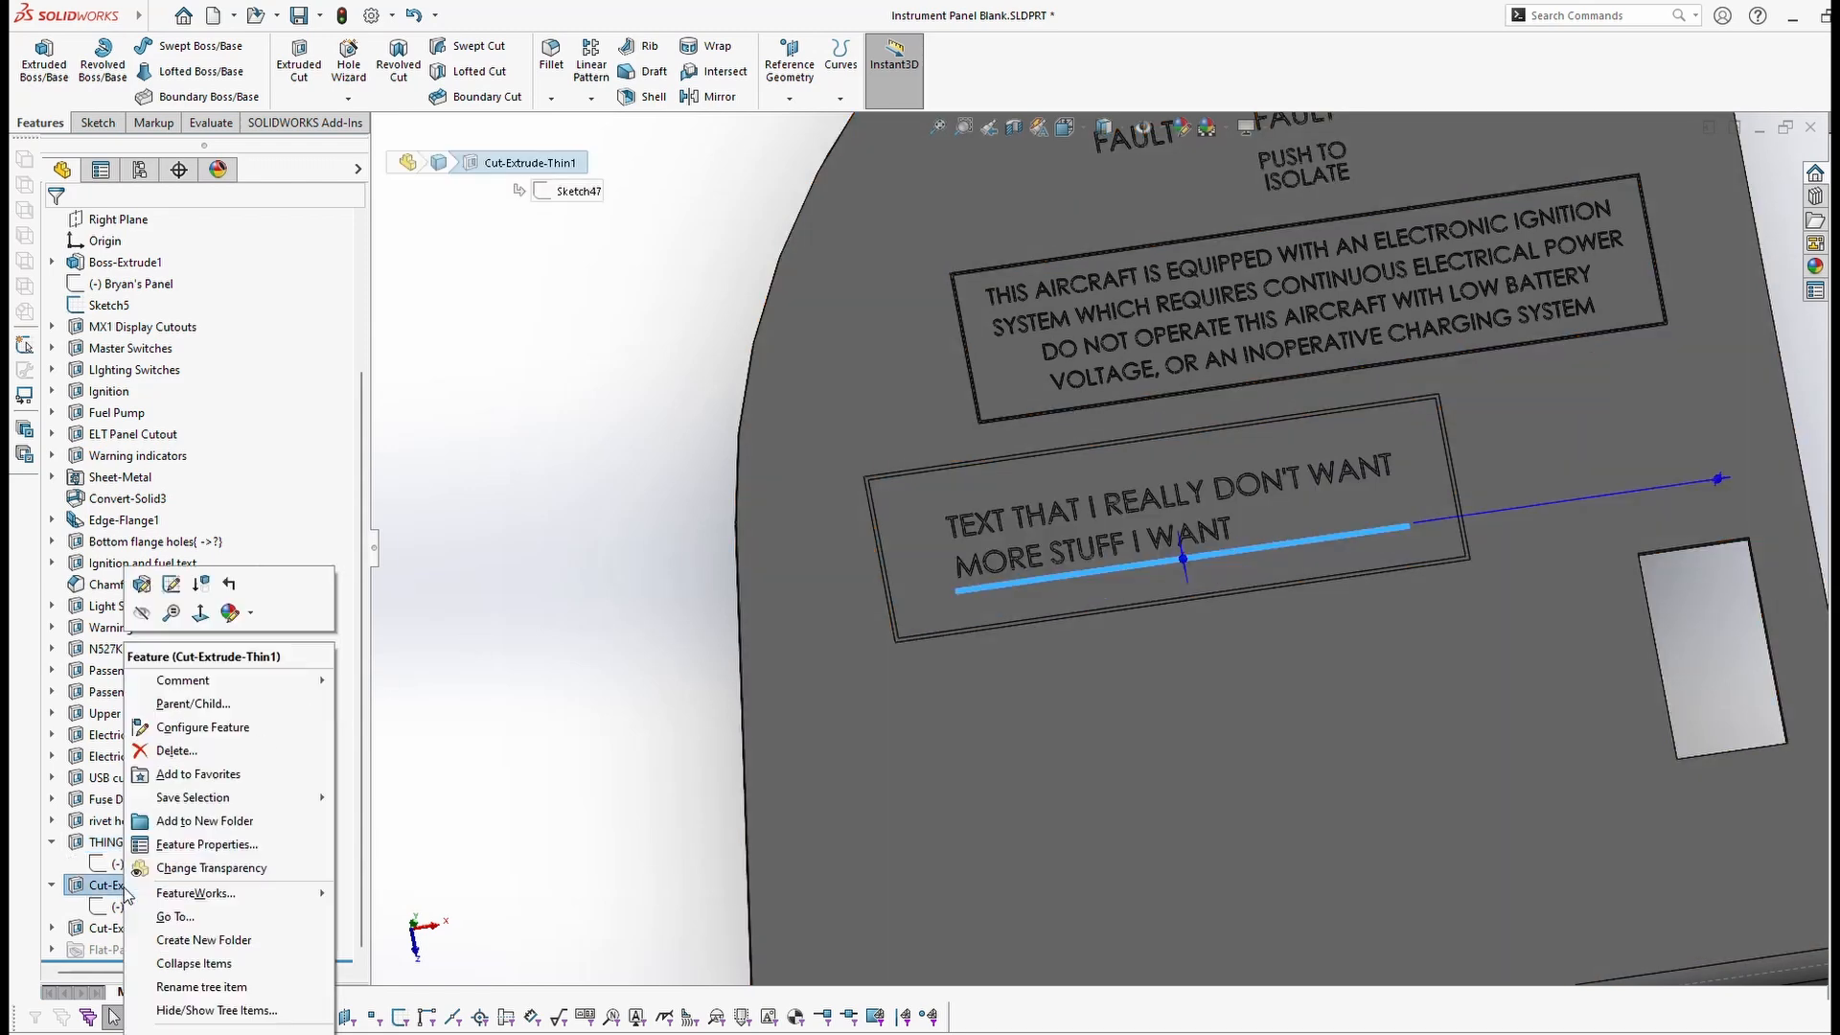
{"action": "left_click", "coordinate": [189, 845]}
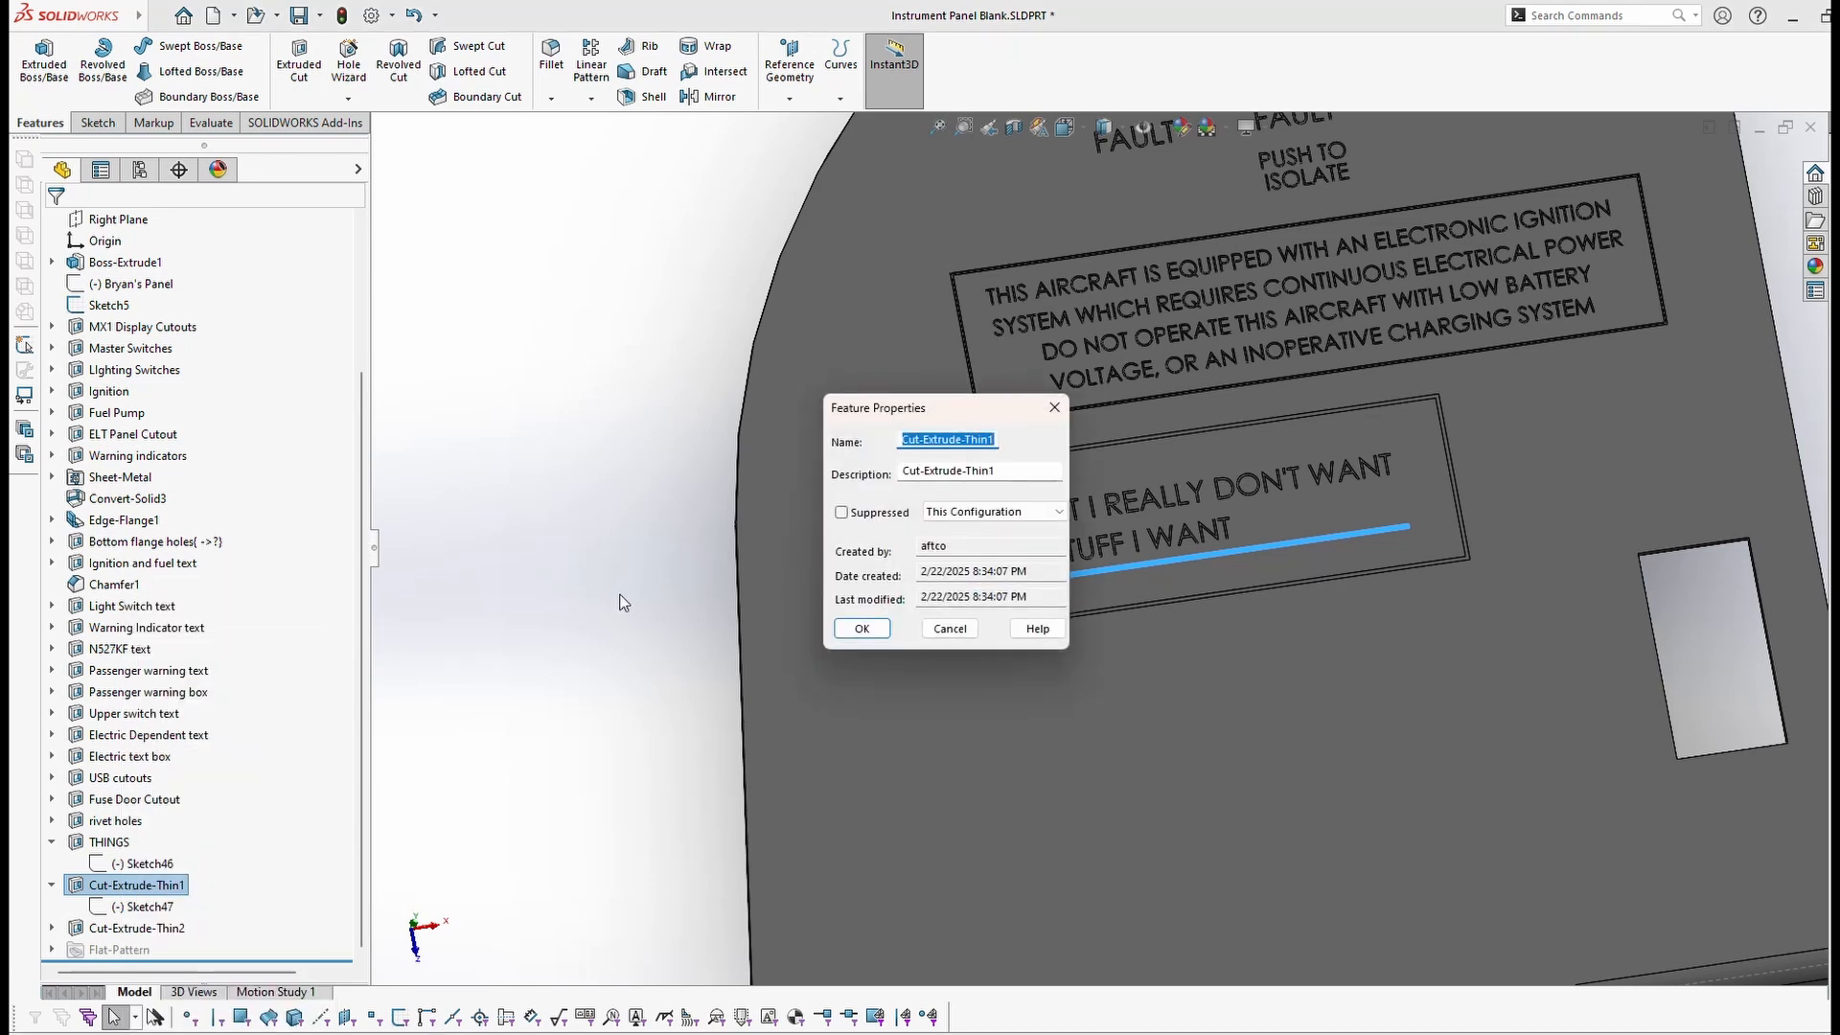
{"action": "type", "text": "LINE"}
{"action": "key", "text": "Return"}
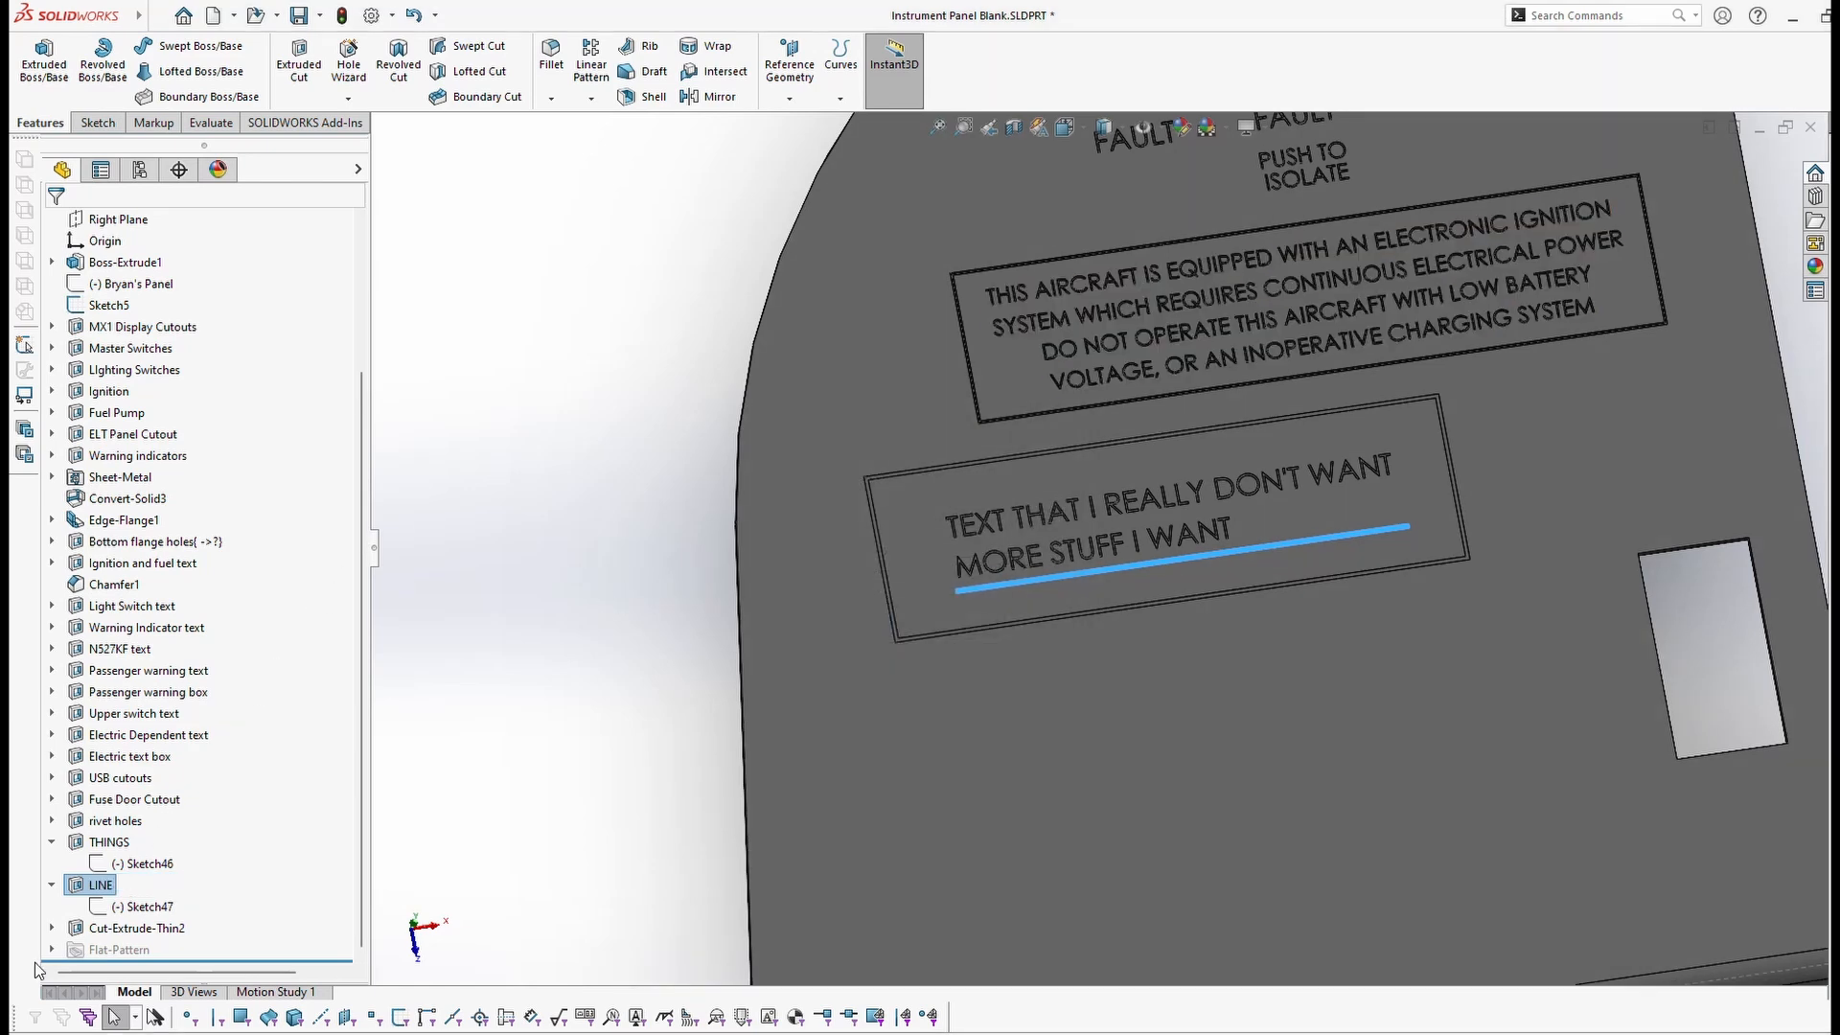
Step: Rename Cut-Extrude-Thin2 to BOB, then expand it and select its Sketch48
{"action": "left_click", "coordinate": [103, 930]}
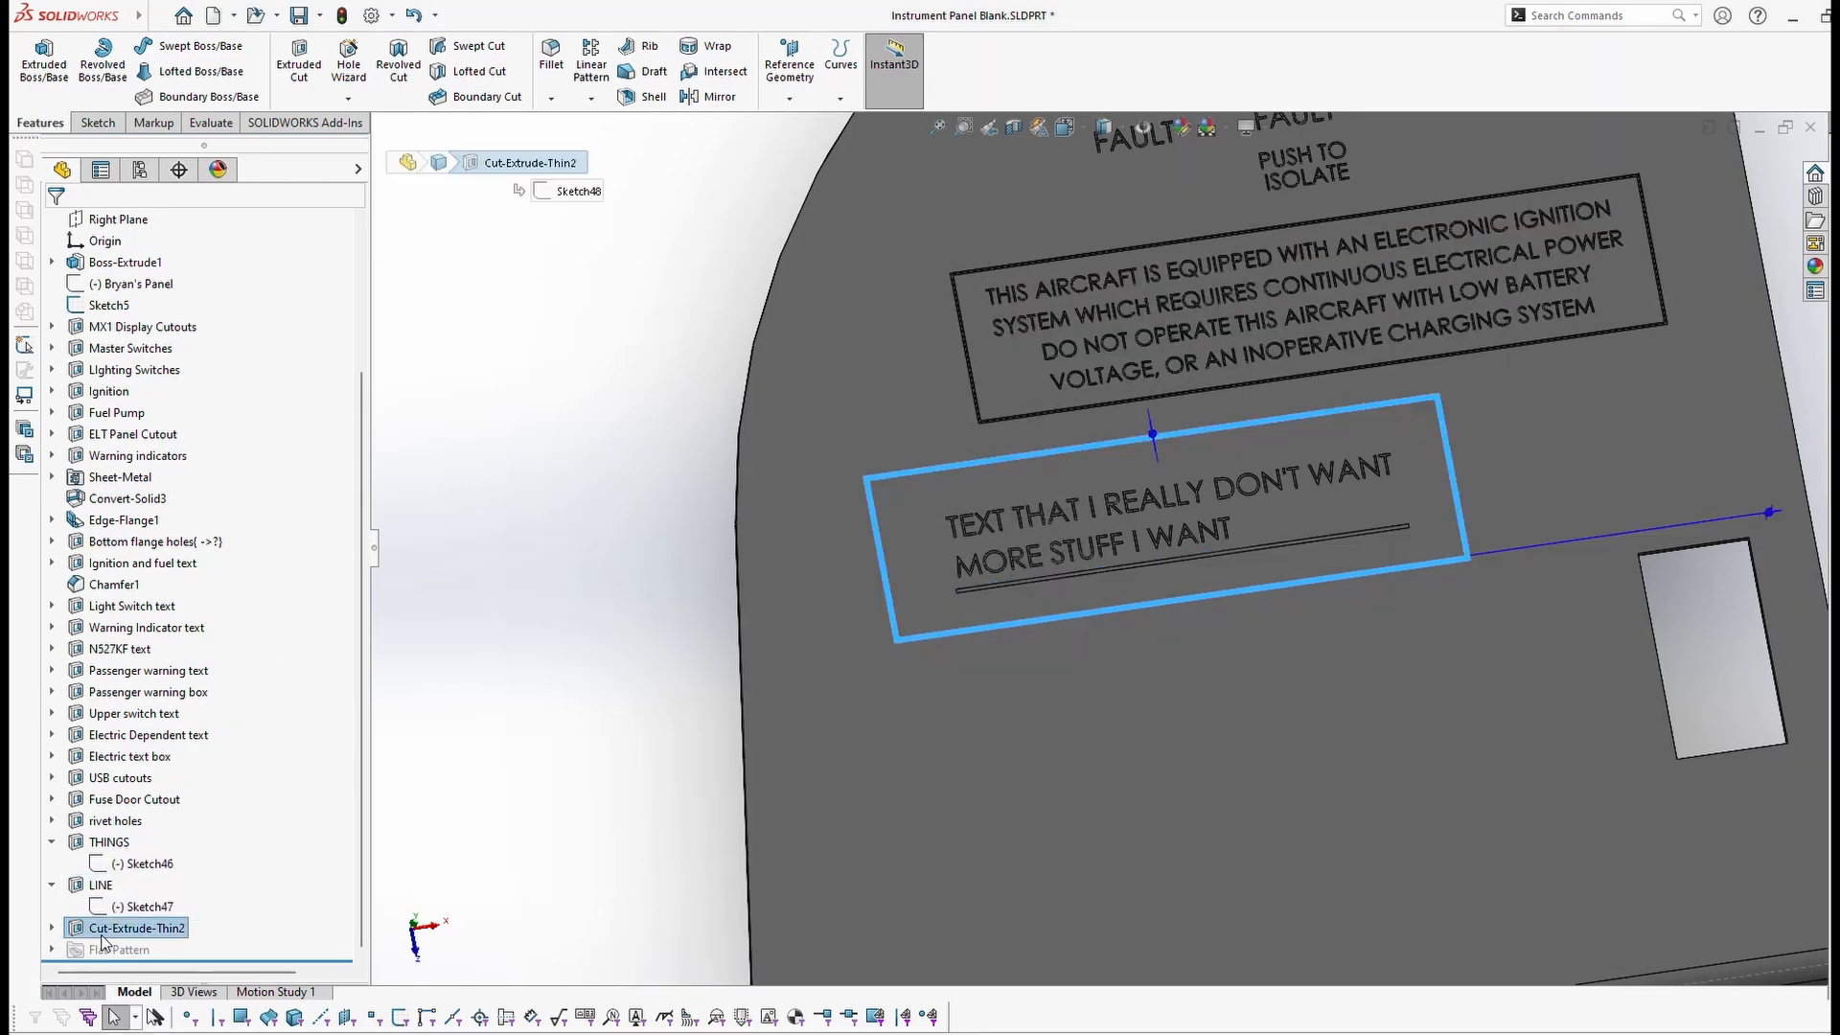
{"action": "right_click", "coordinate": [103, 927]}
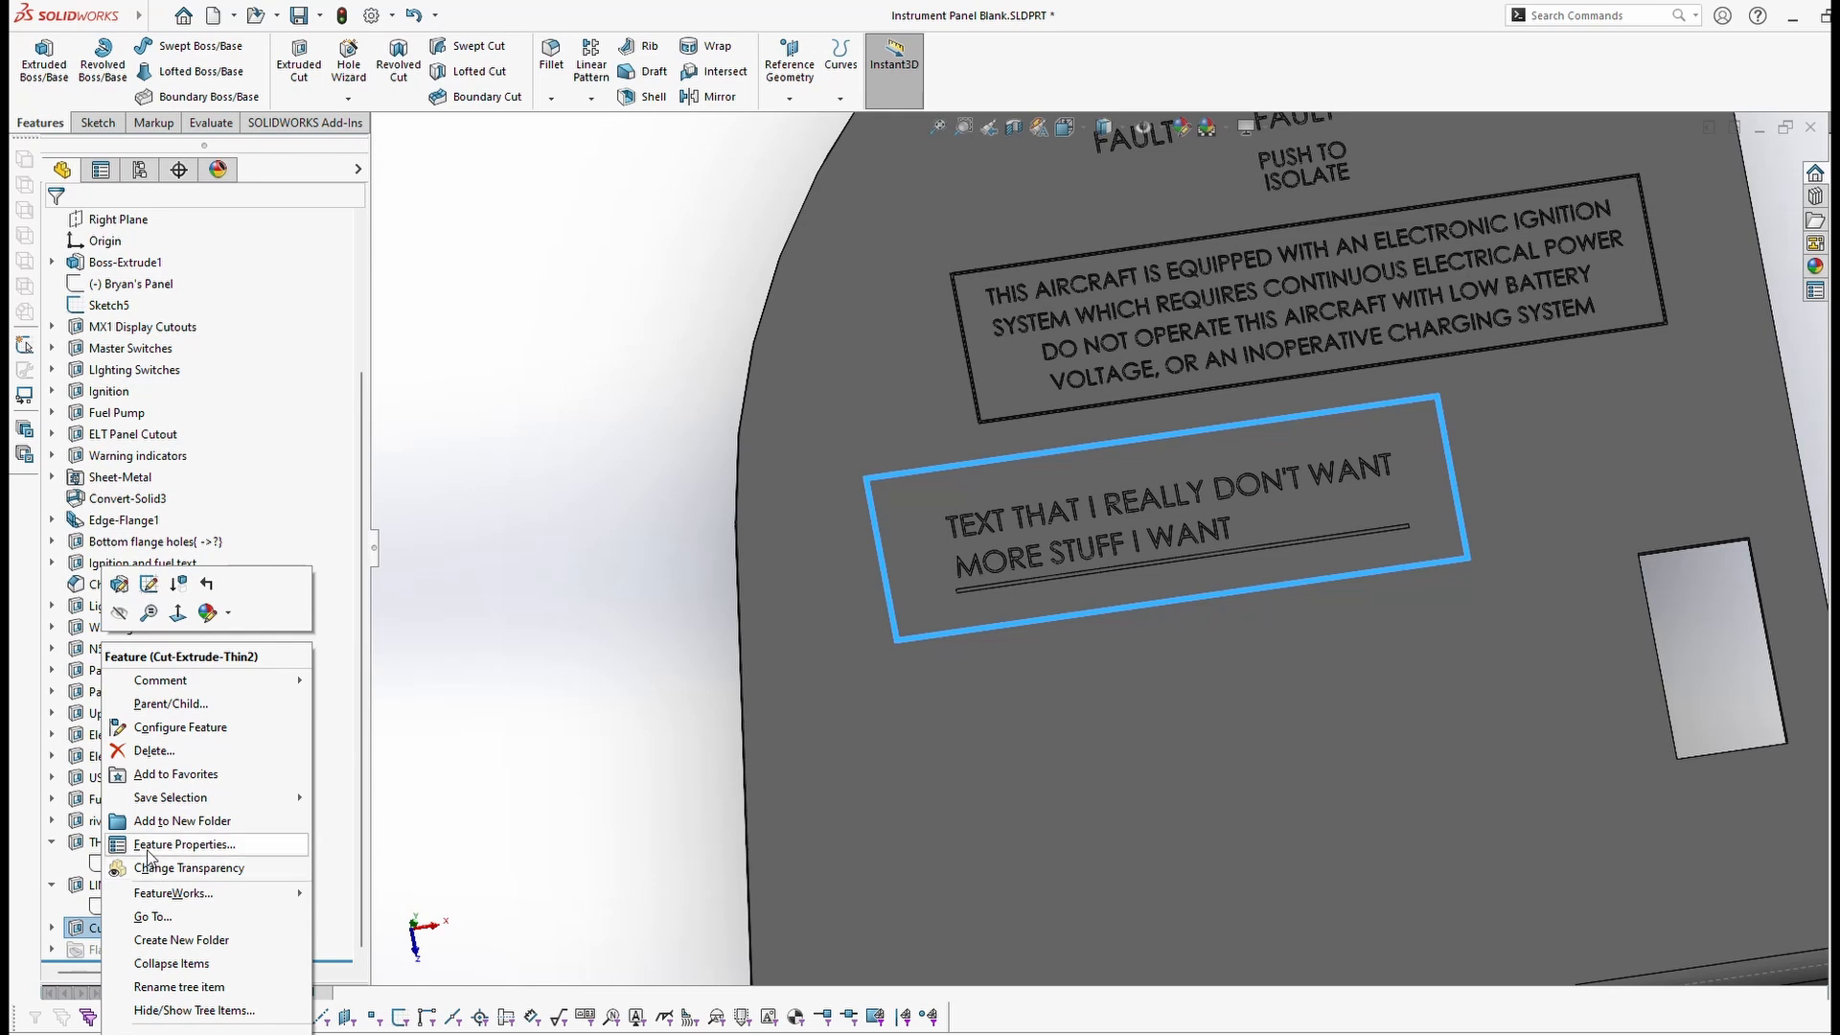
{"action": "left_click", "coordinate": [158, 845]}
{"action": "type", "text": "BOB"}
{"action": "key", "text": "Return"}
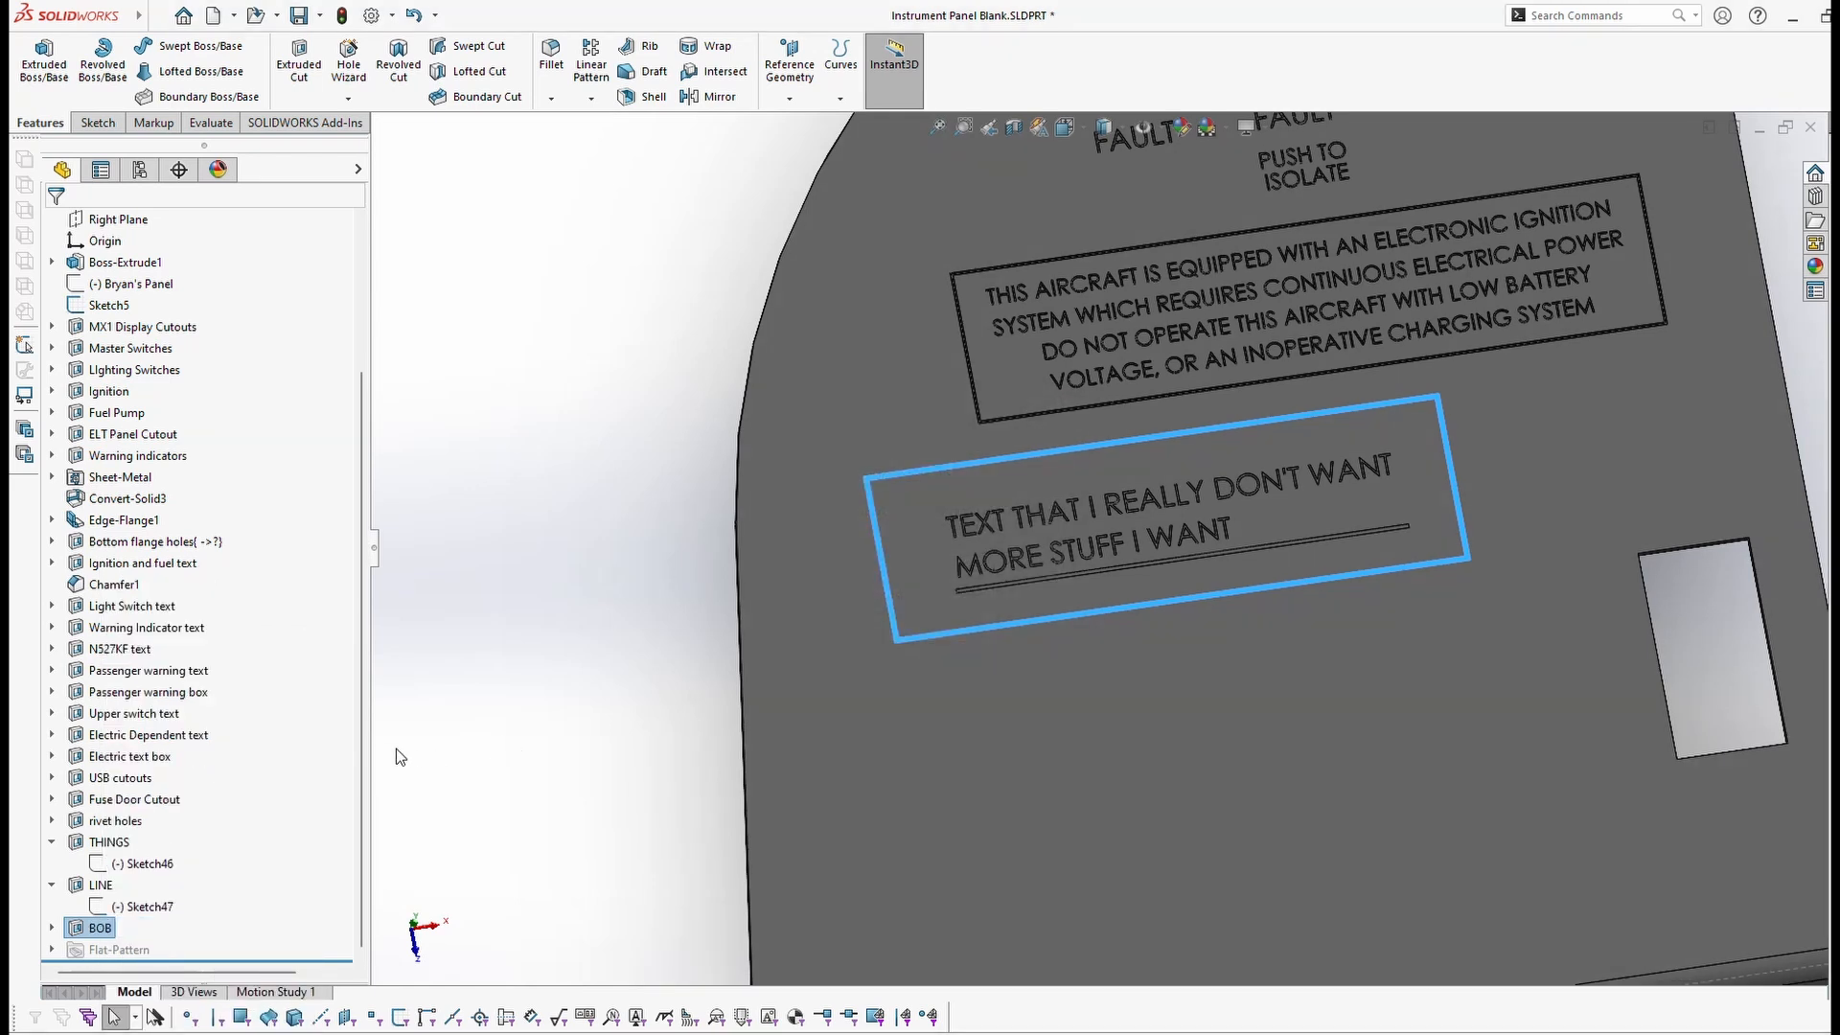
{"action": "left_click", "coordinate": [51, 929]}
{"action": "left_click", "coordinate": [94, 956]}
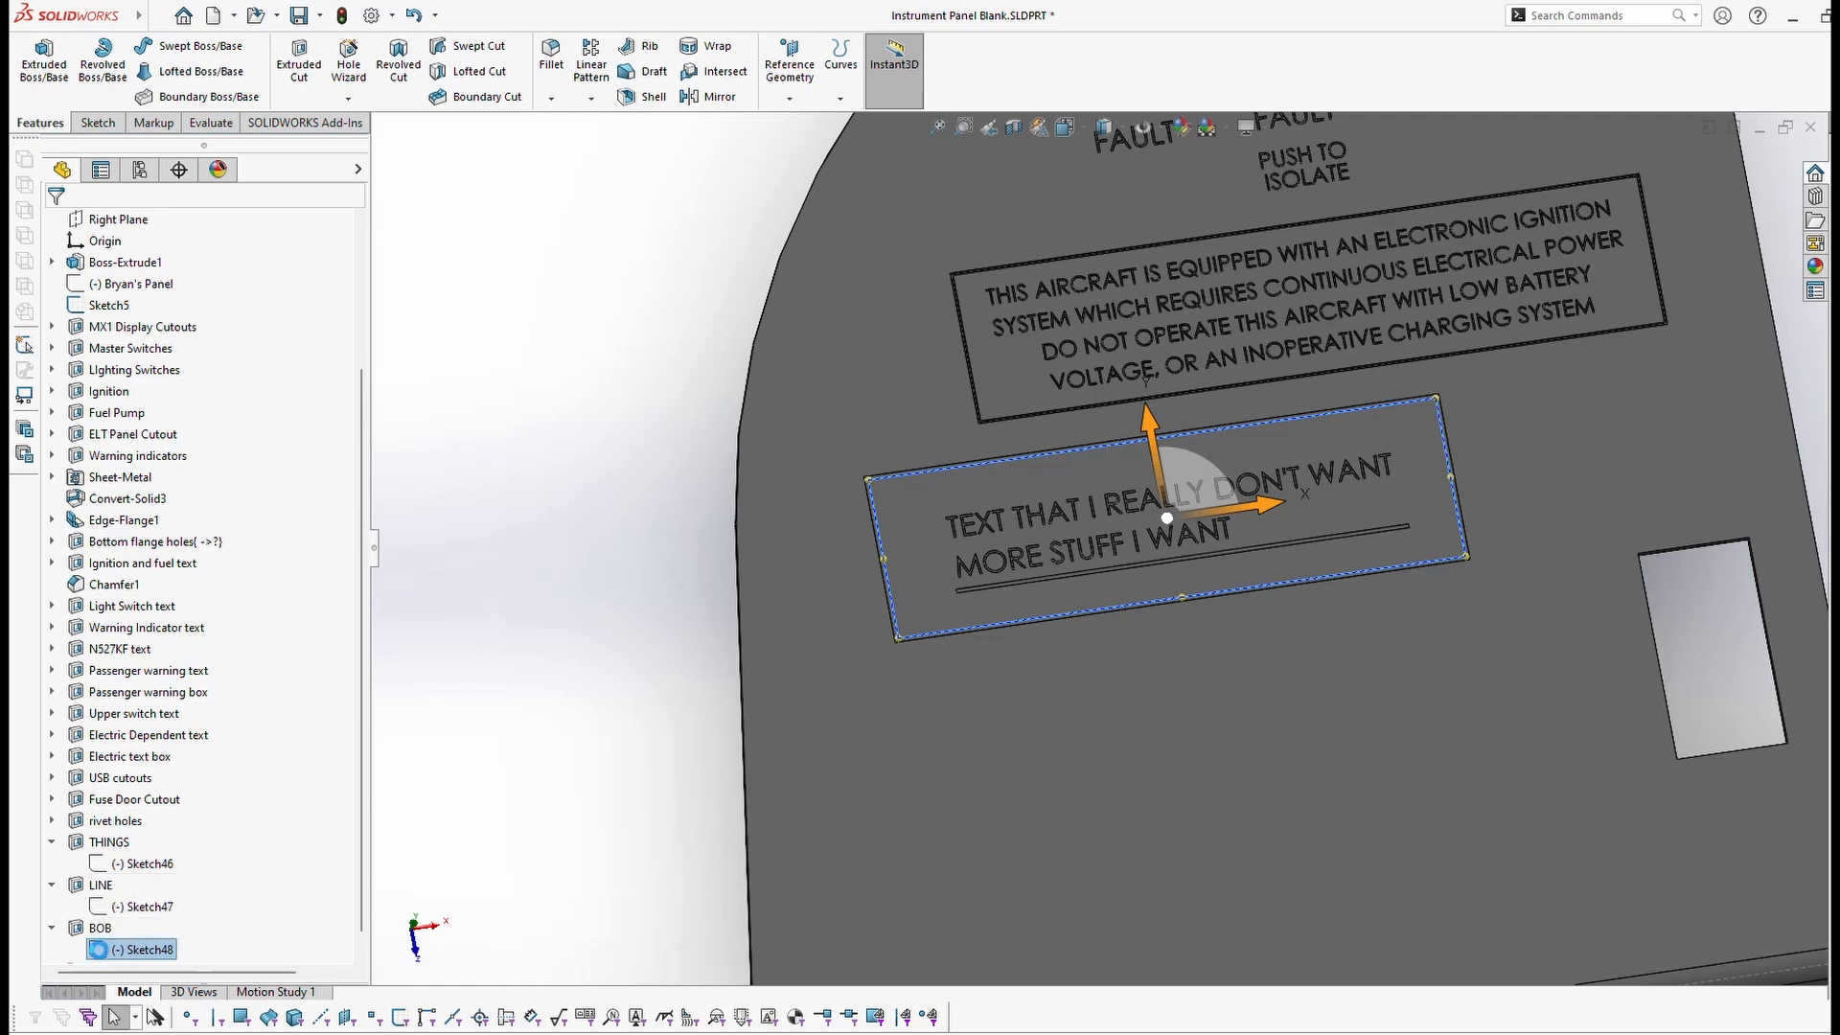
Step: Draw a trial corner rectangle below the label box, shift it right, then undo it
{"action": "scroll", "coordinate": [671, 652], "scroll_direction": "down", "scroll_amount": 6}
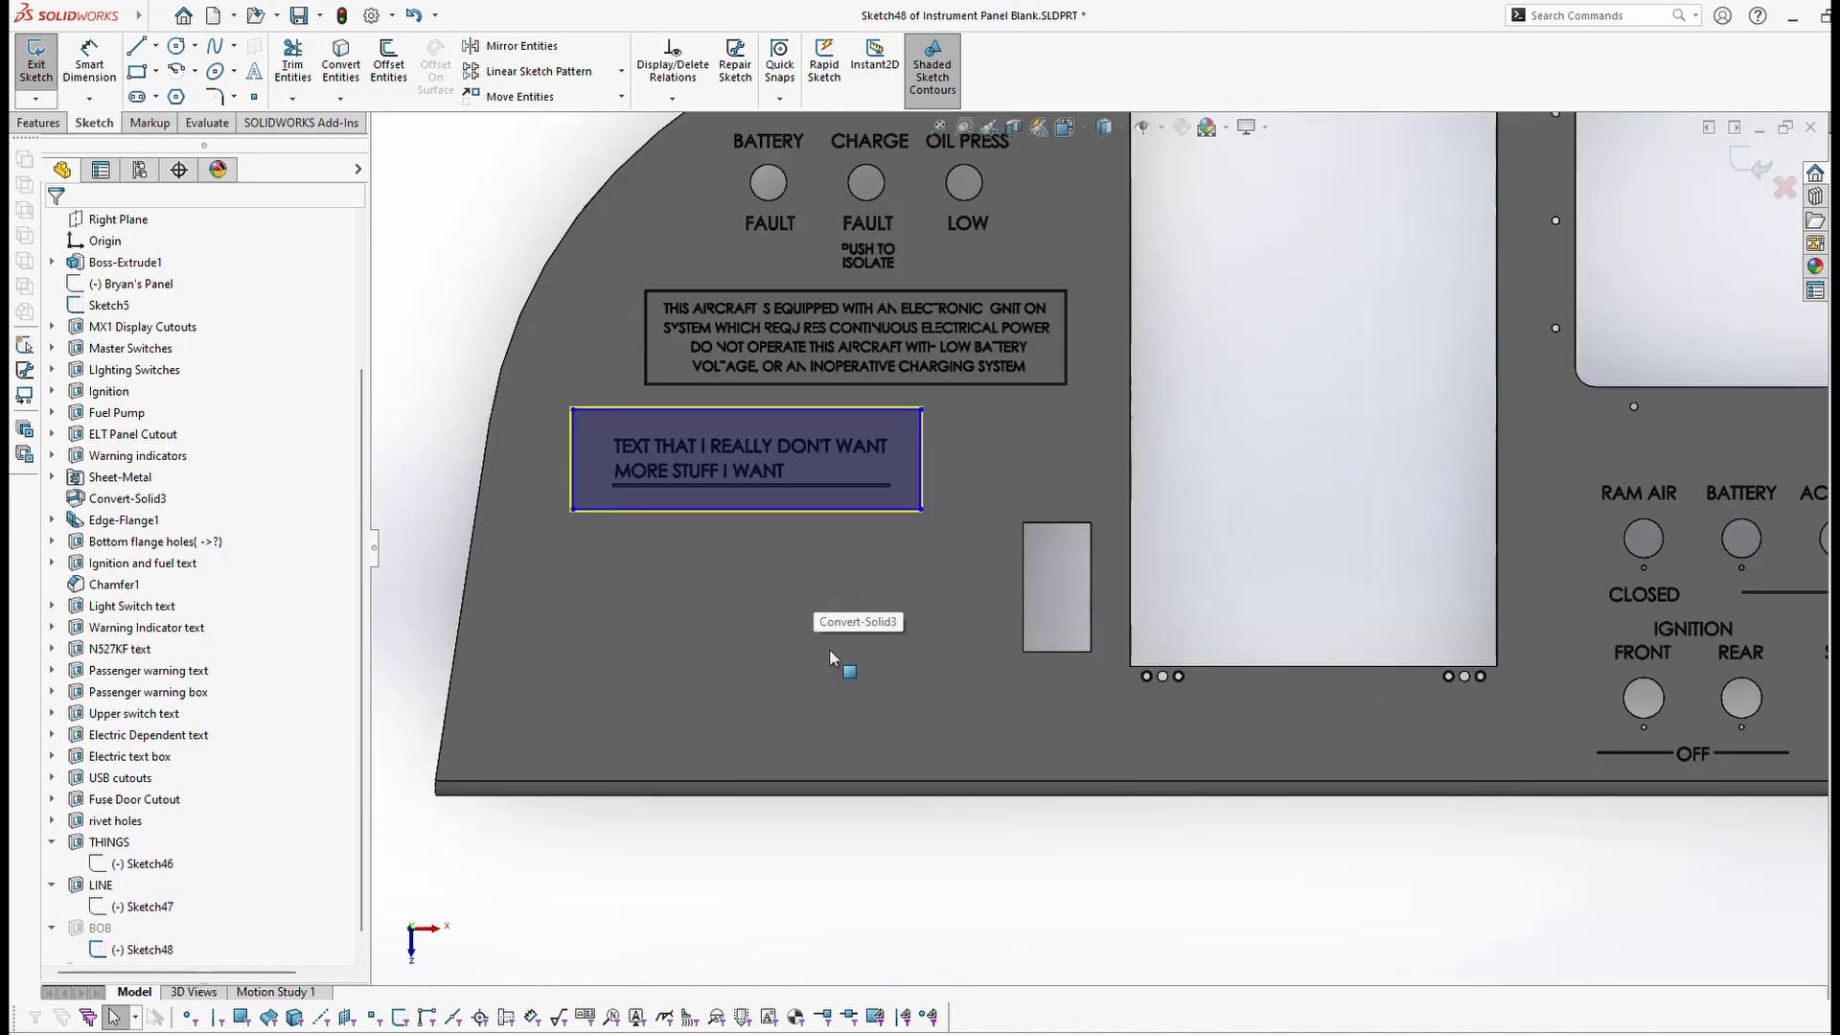
{"action": "scroll", "coordinate": [624, 527], "scroll_direction": "down", "scroll_amount": 4}
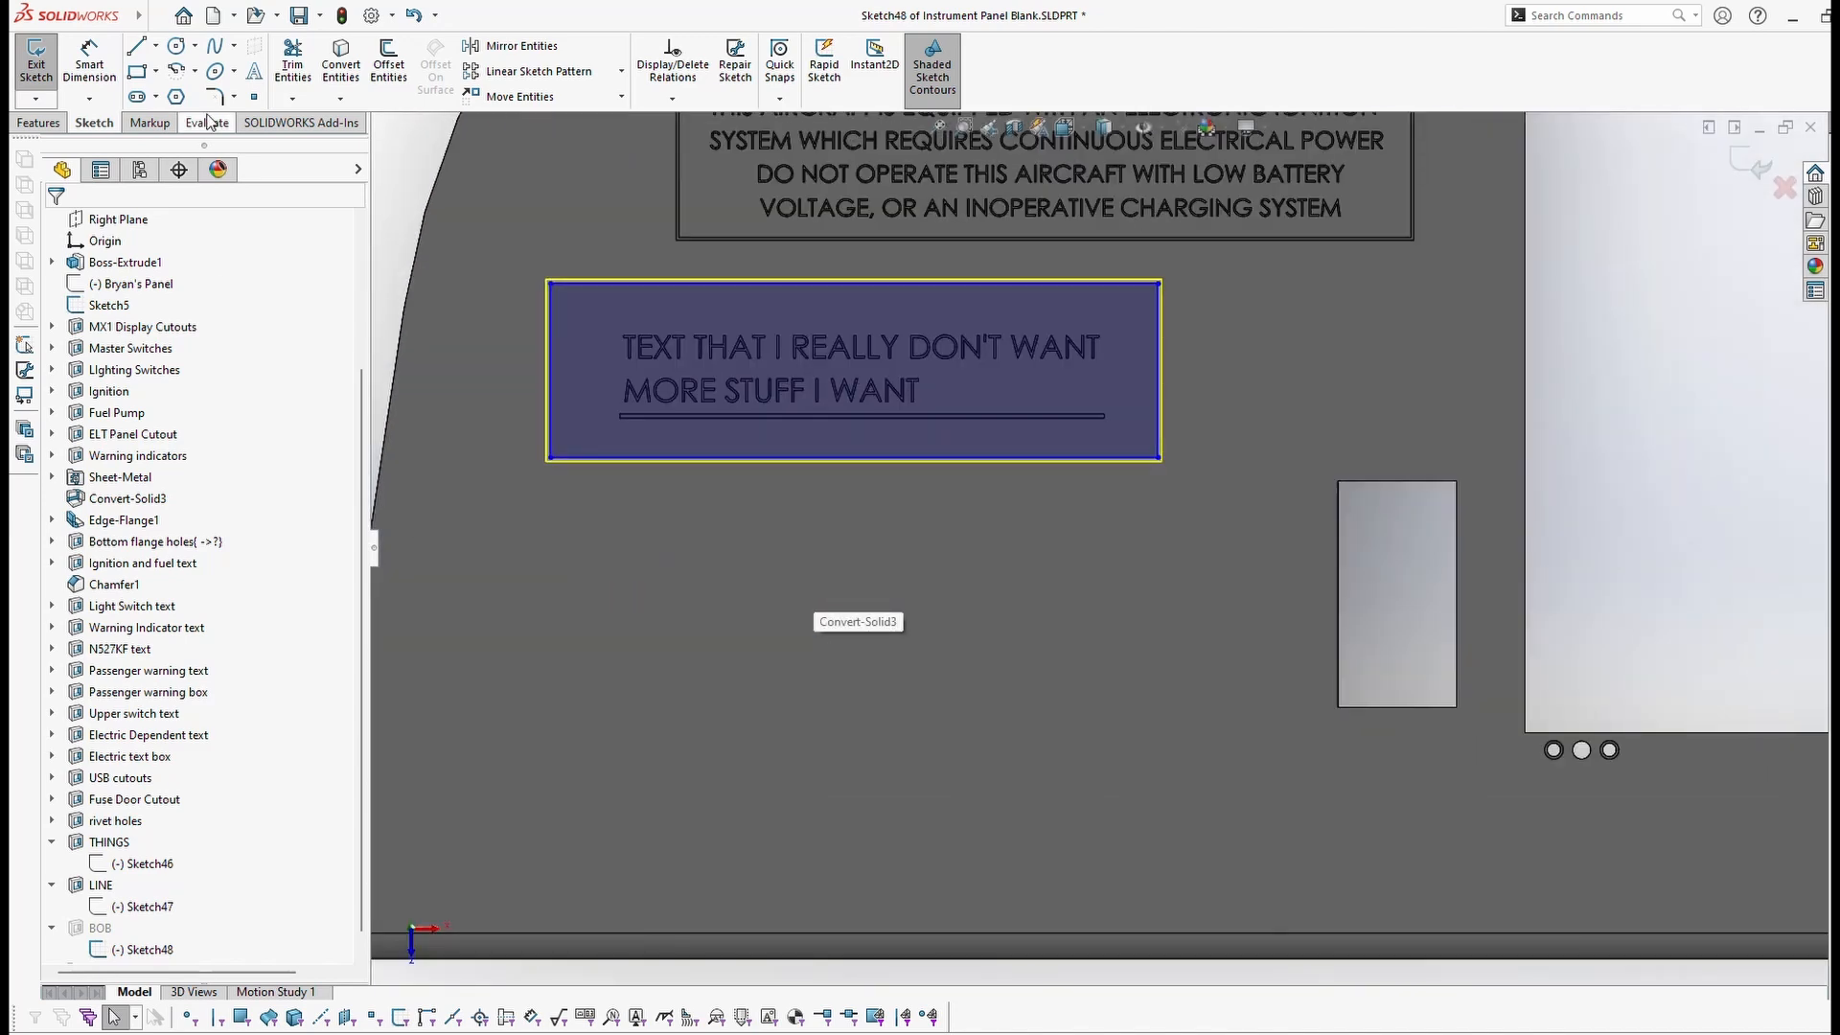
{"action": "left_click", "coordinate": [137, 70]}
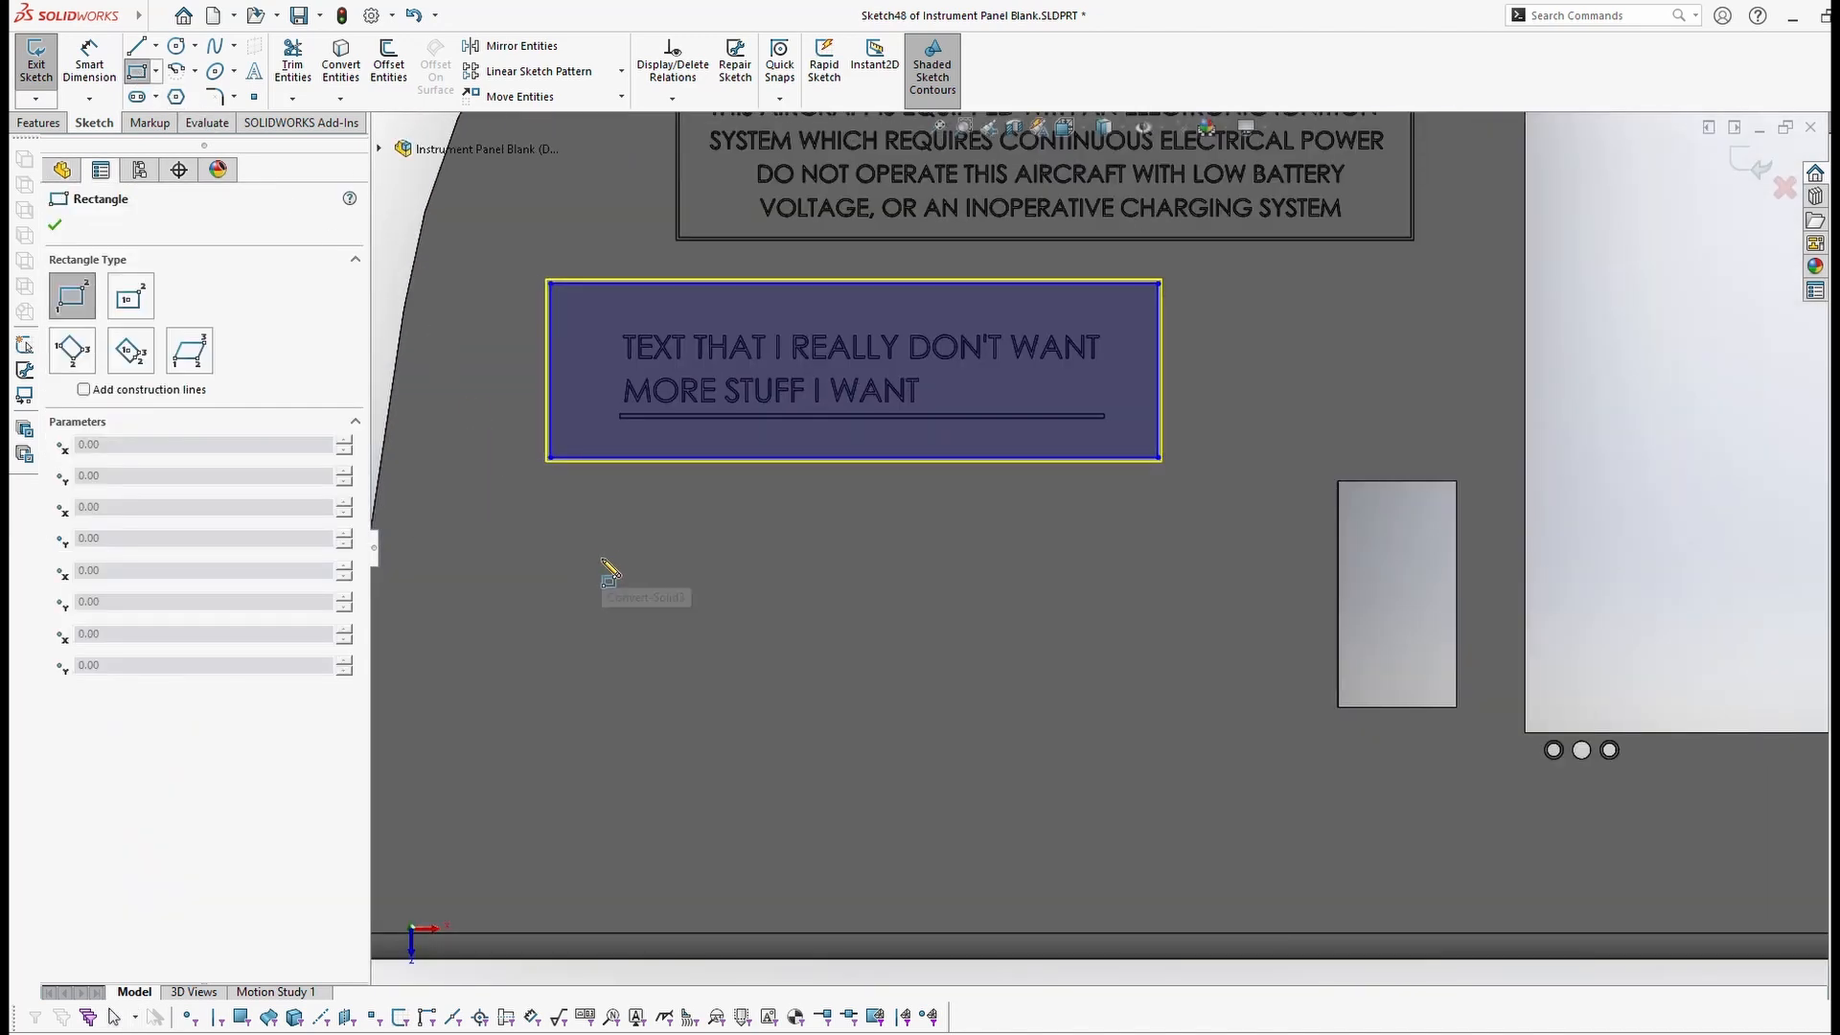
{"action": "left_click", "coordinate": [550, 562]}
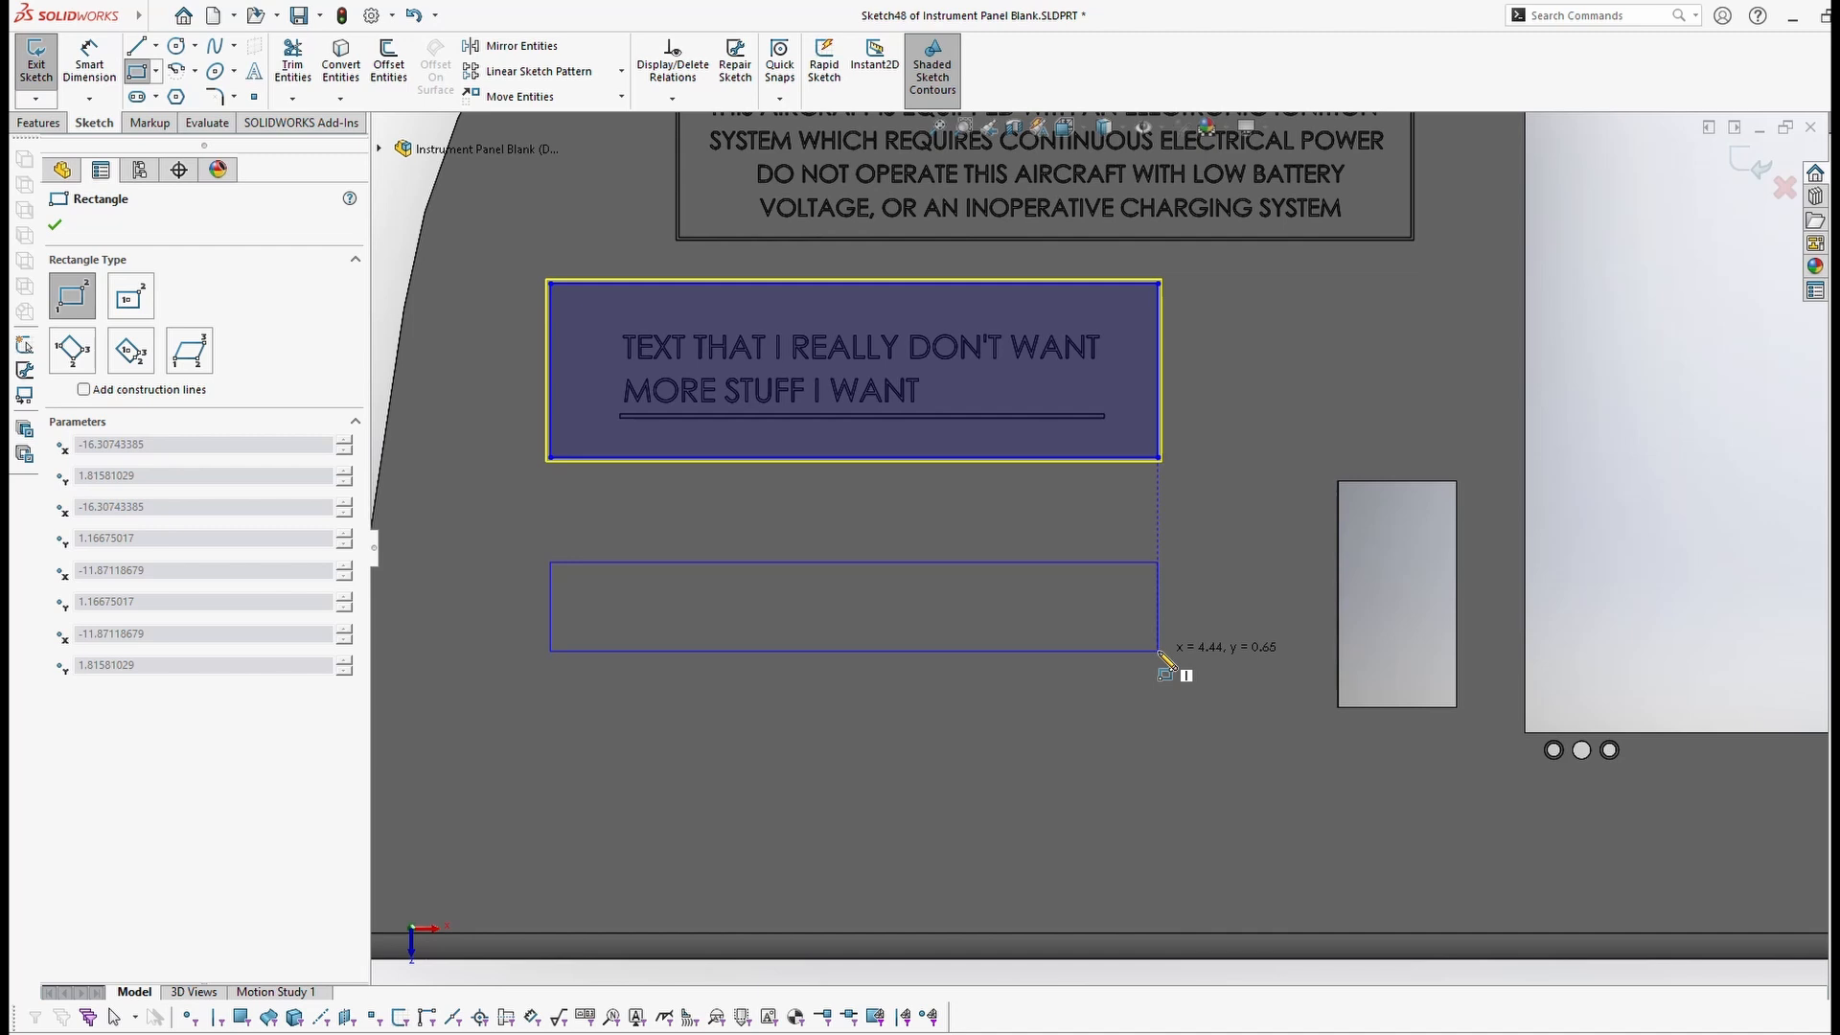
{"action": "left_click", "coordinate": [1159, 652]}
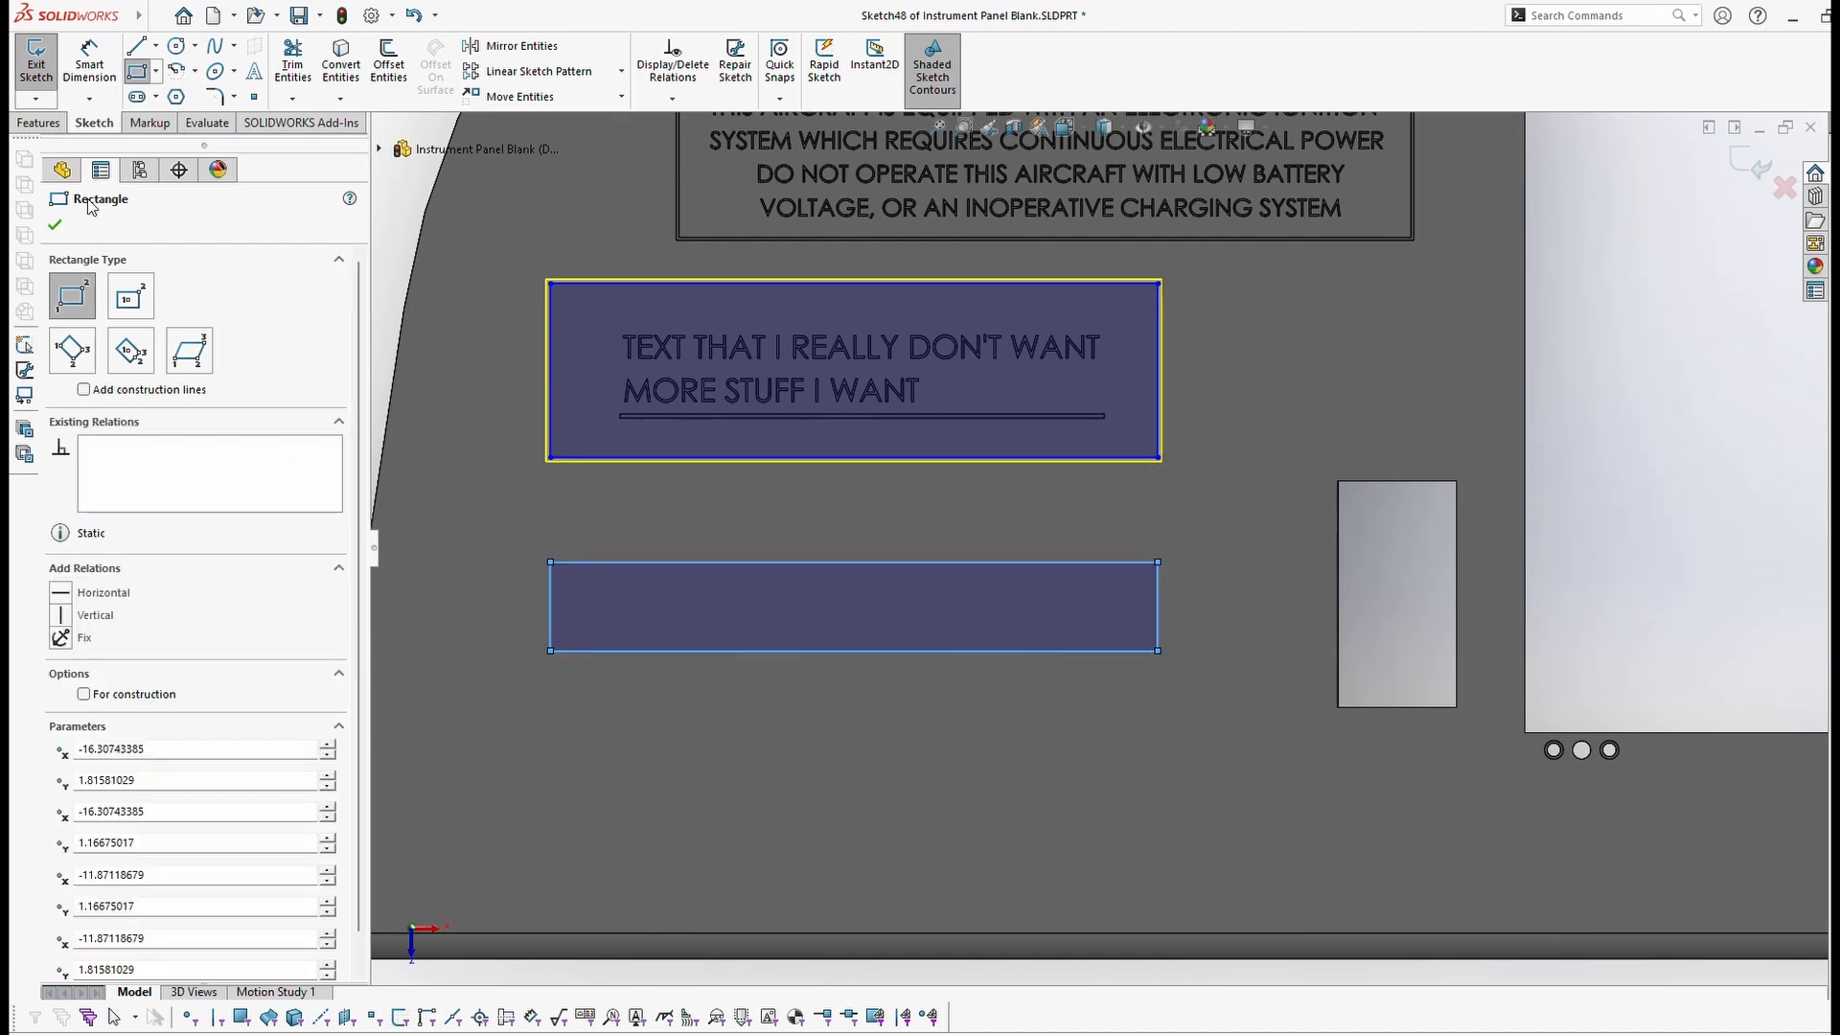
{"action": "left_click", "coordinate": [55, 224]}
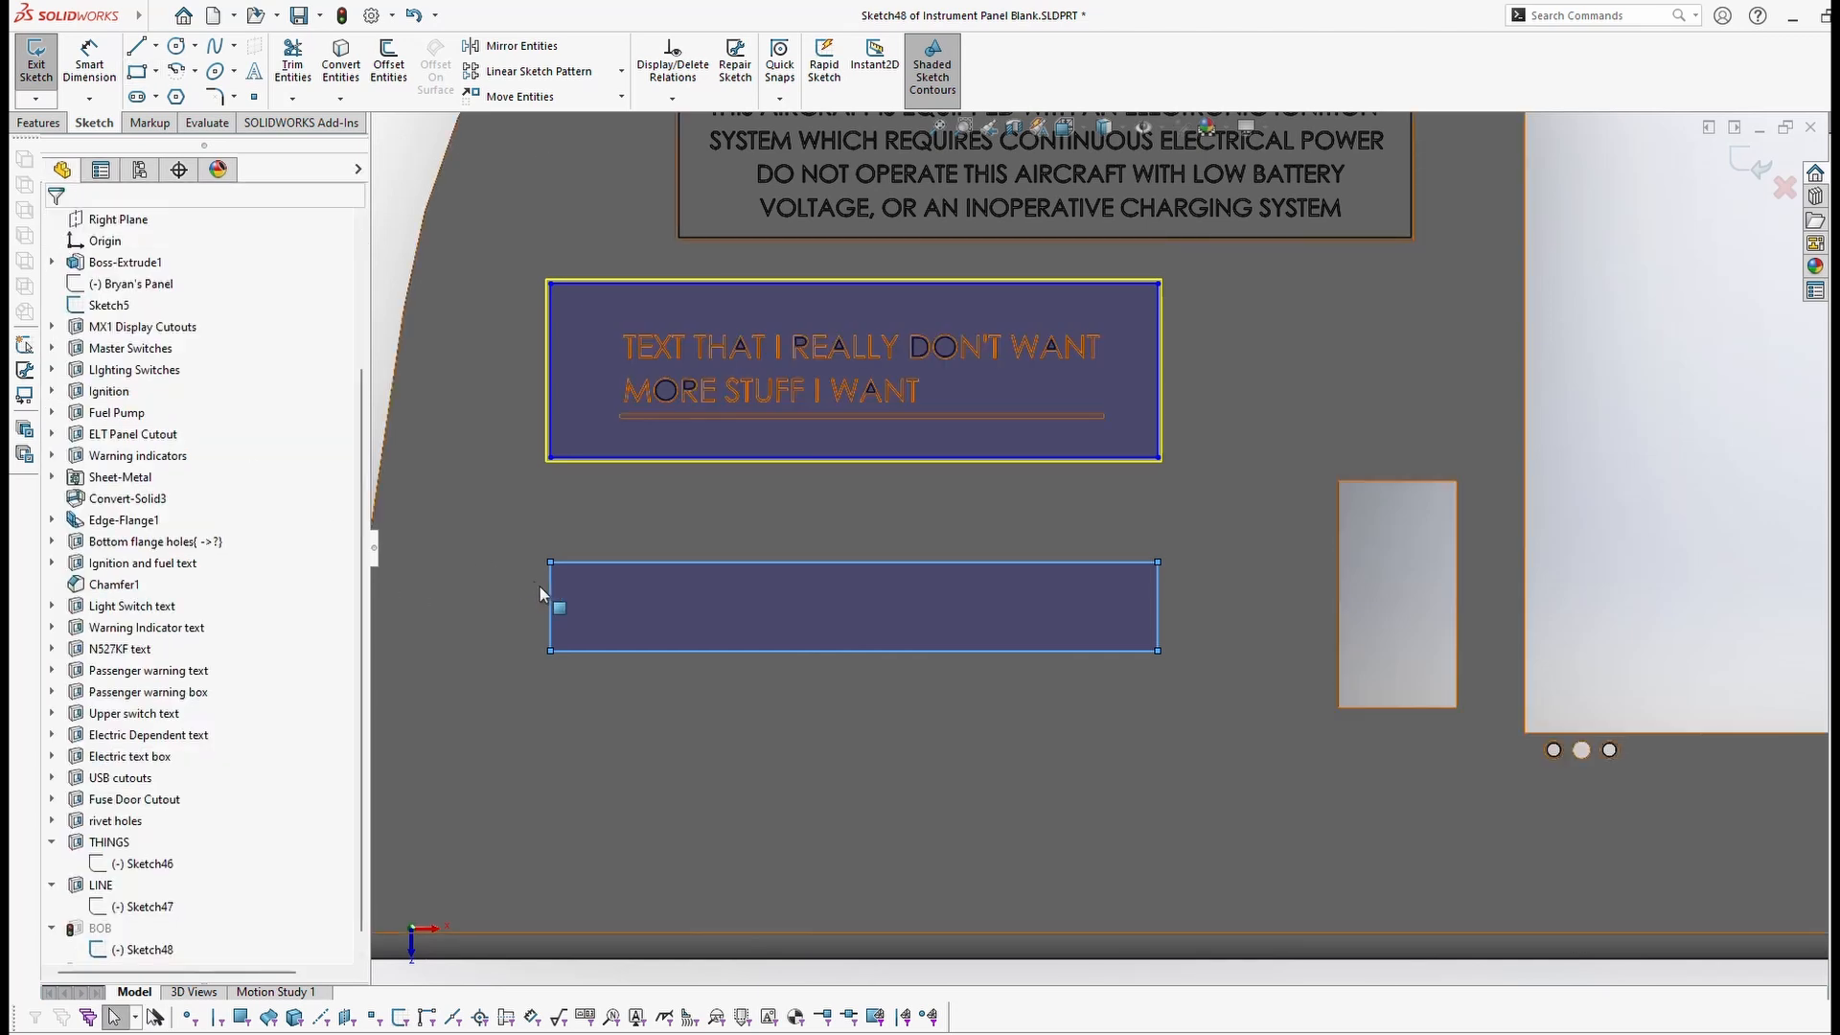
{"action": "left_click_drag", "start_coordinate": [552, 596], "coordinate": [635, 674]}
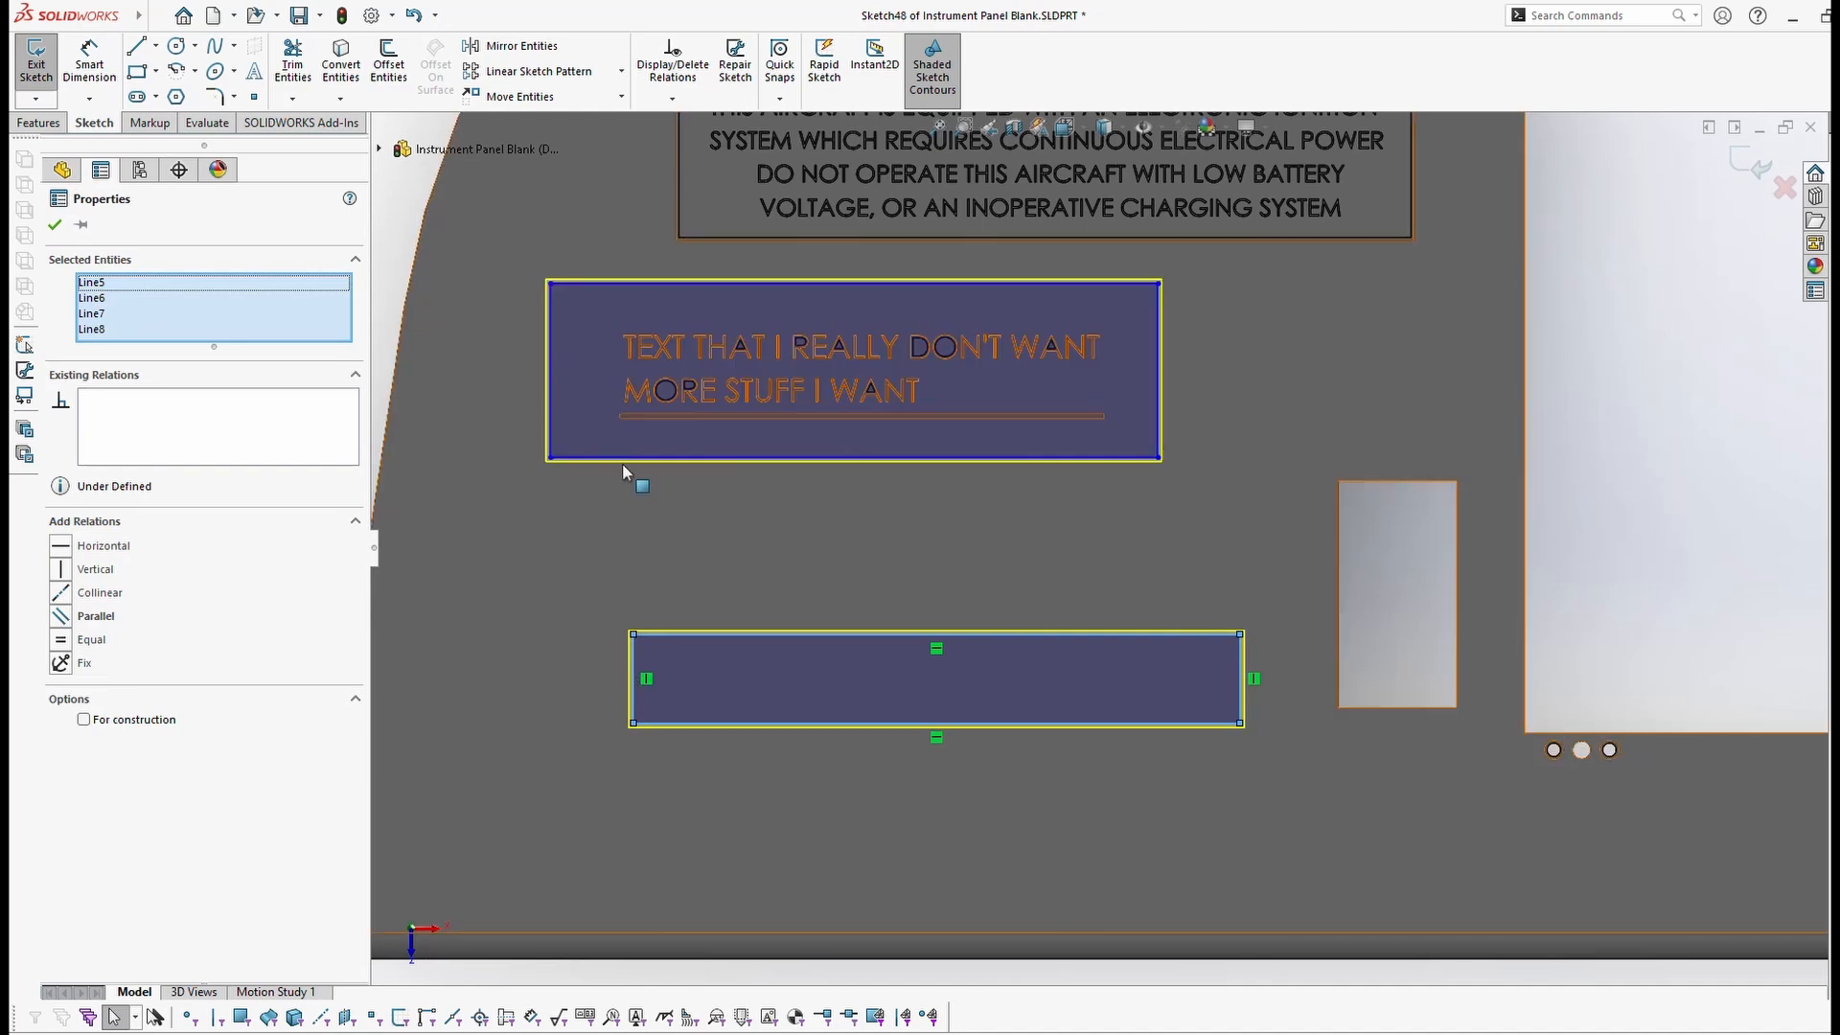
{"action": "key", "text": "ctrl+z"}
{"action": "key", "text": "ctrl+z"}
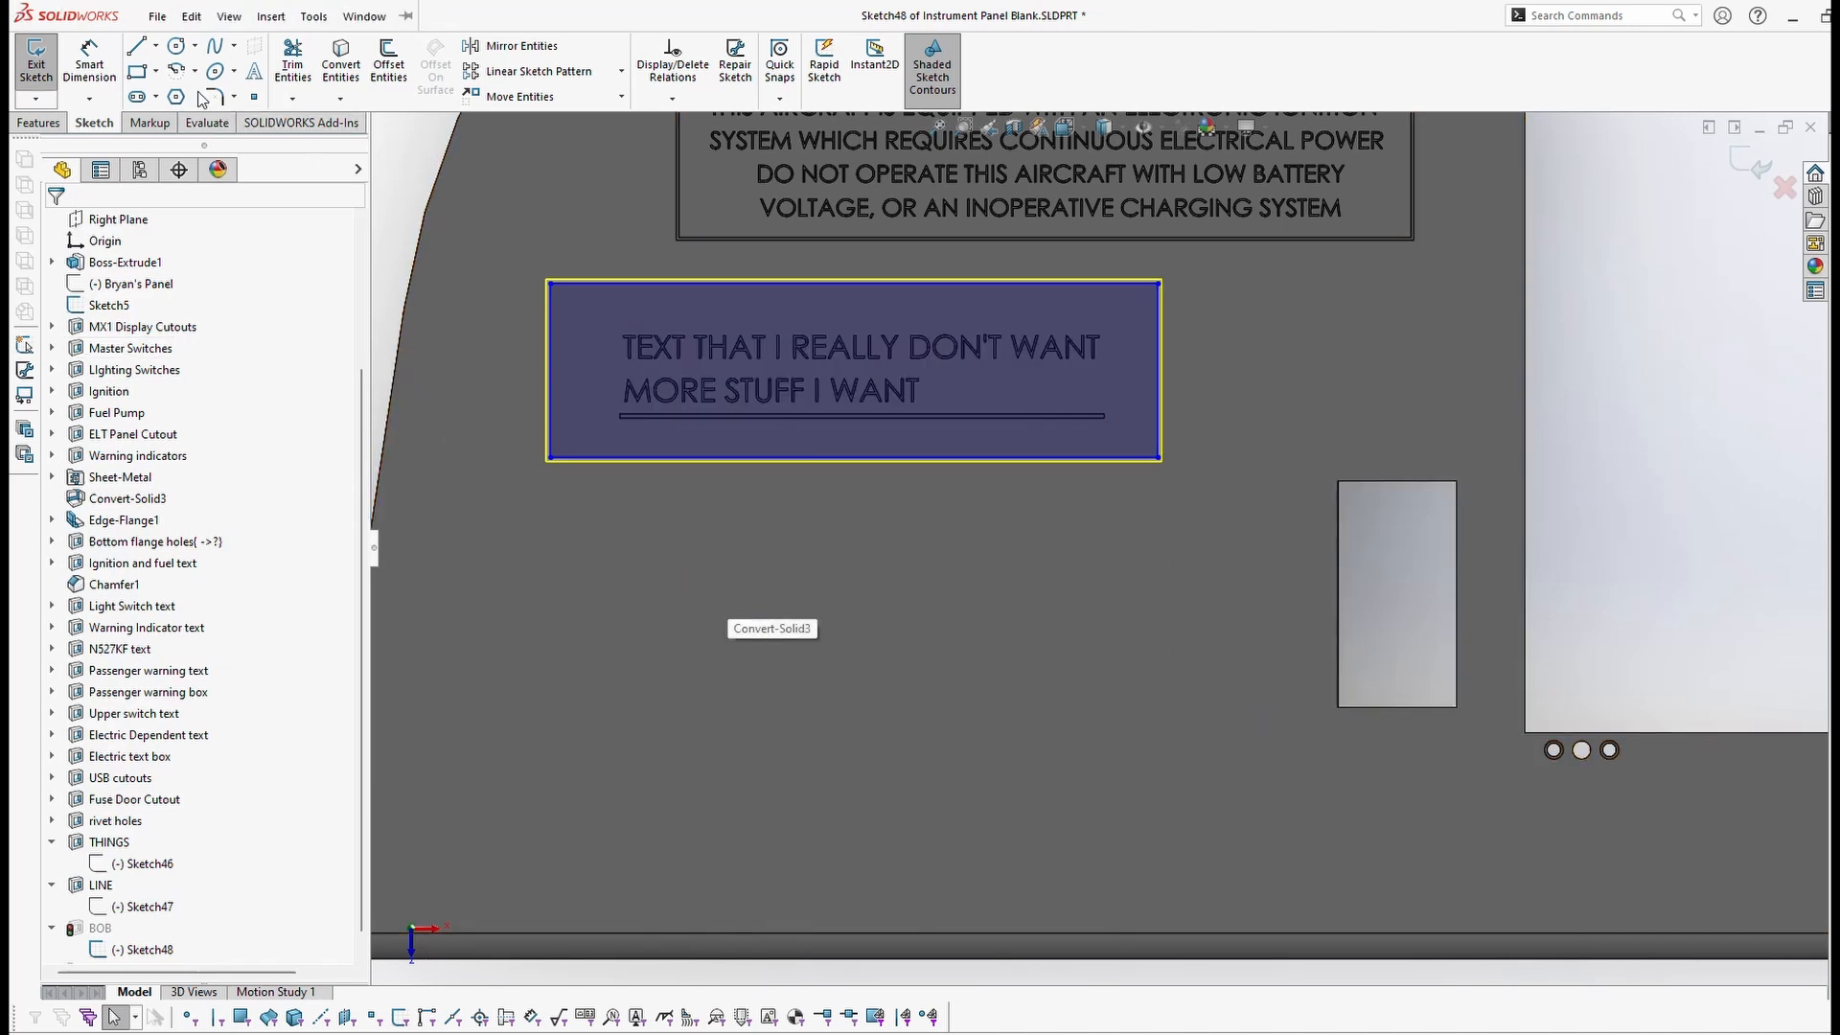
Step: Draw a corner rectangle below the label box in Sketch48
{"action": "left_click", "coordinate": [136, 75]}
{"action": "left_click", "coordinate": [609, 567]}
{"action": "left_click", "coordinate": [1215, 762]}
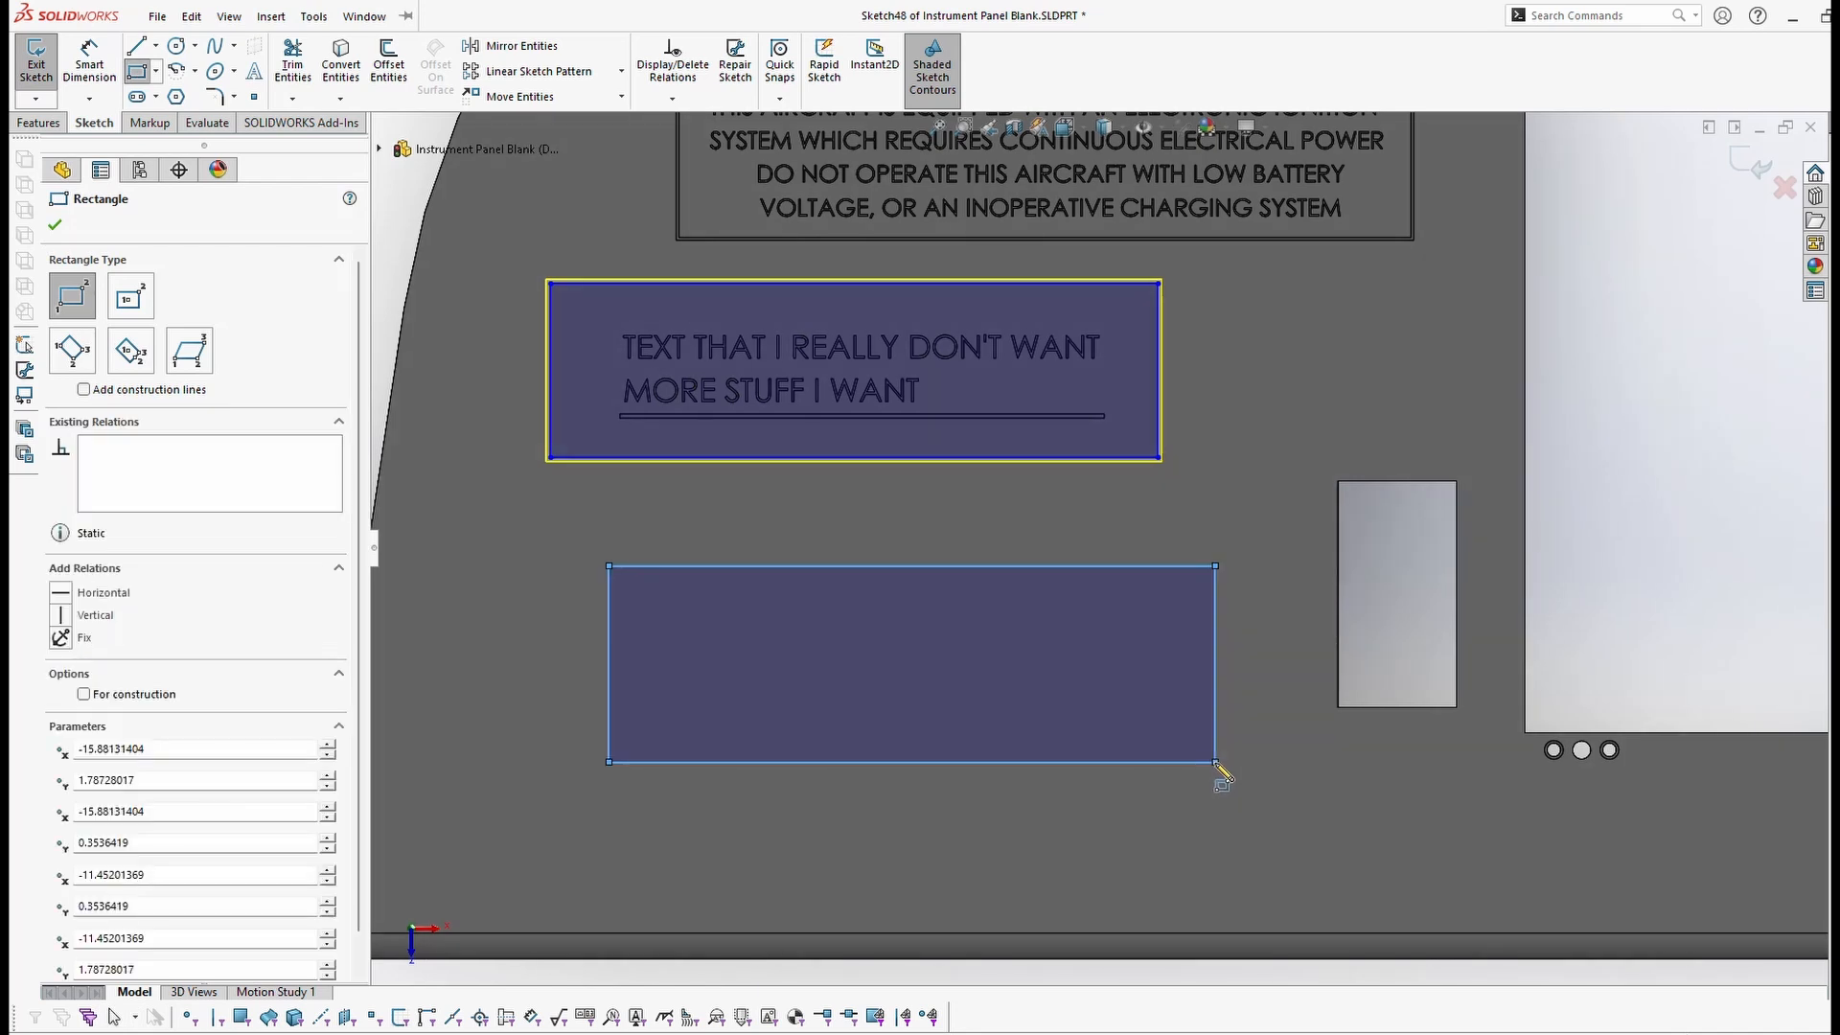
{"action": "left_click", "coordinate": [54, 224]}
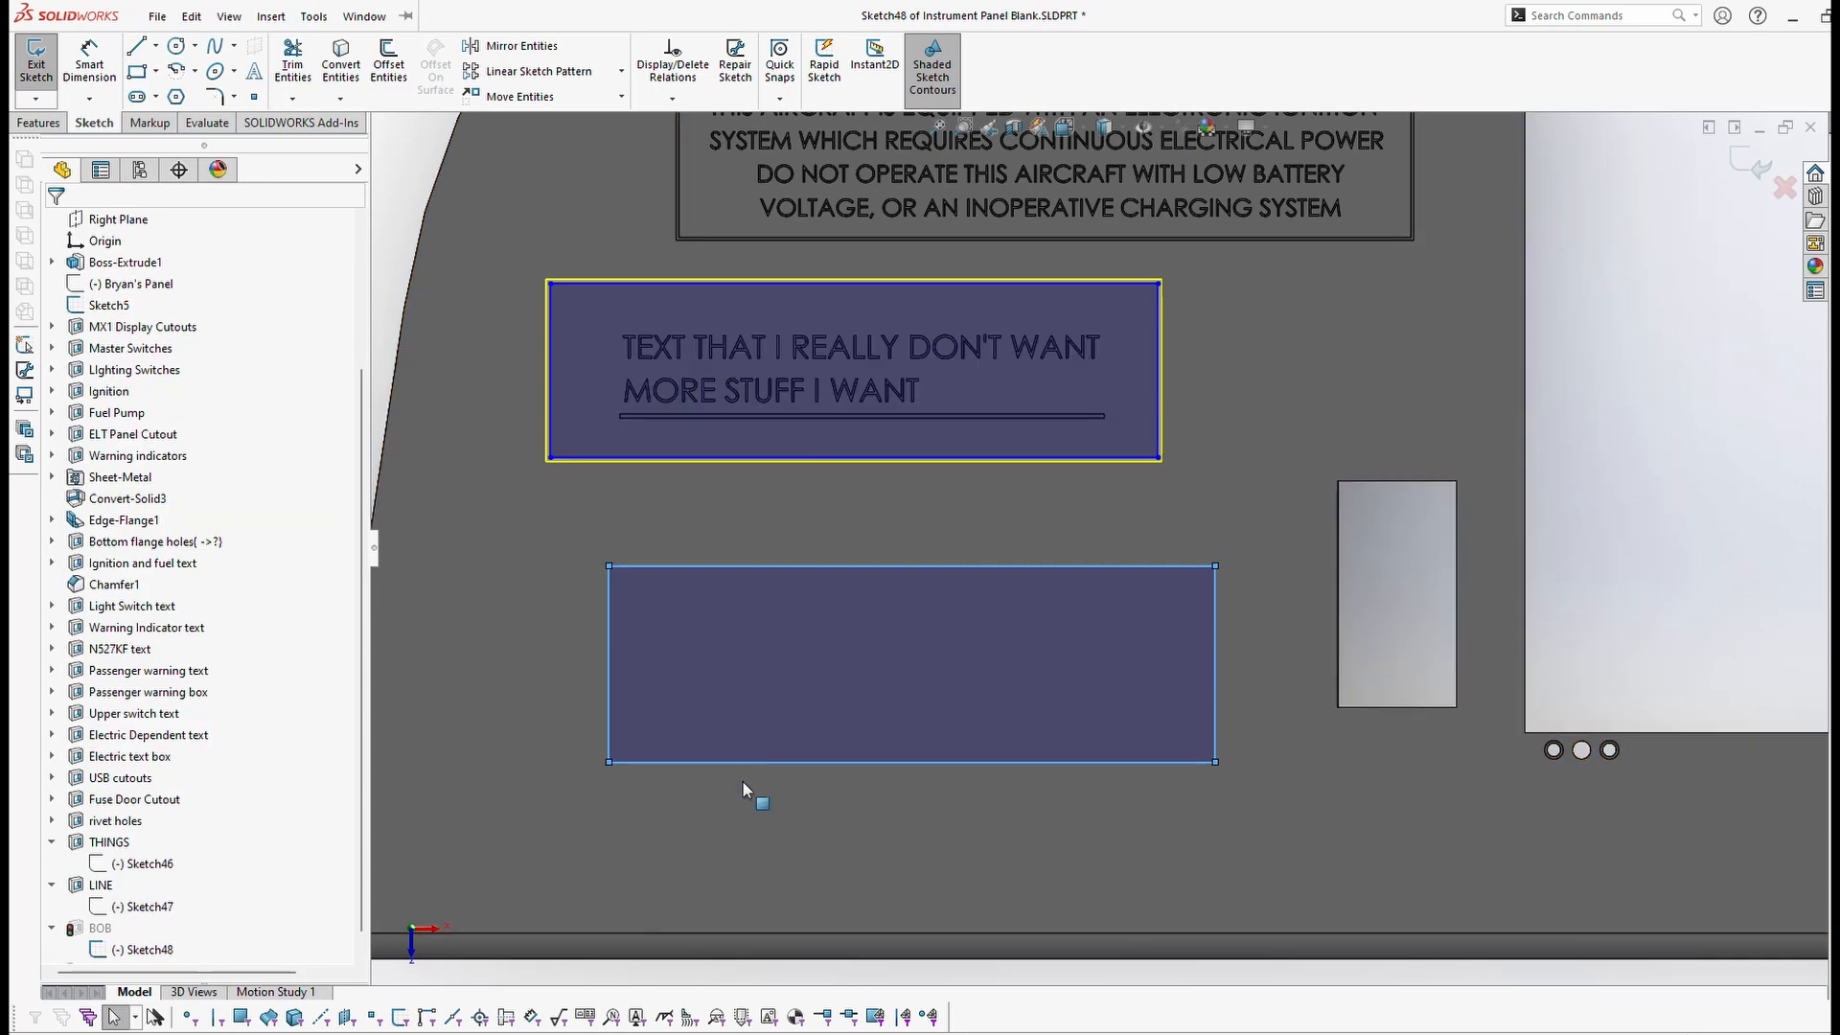
Step: Make the lower rectangle's left edge collinear with the label box's left edge
{"action": "scroll", "coordinate": [577, 405], "scroll_direction": "down", "scroll_amount": 1}
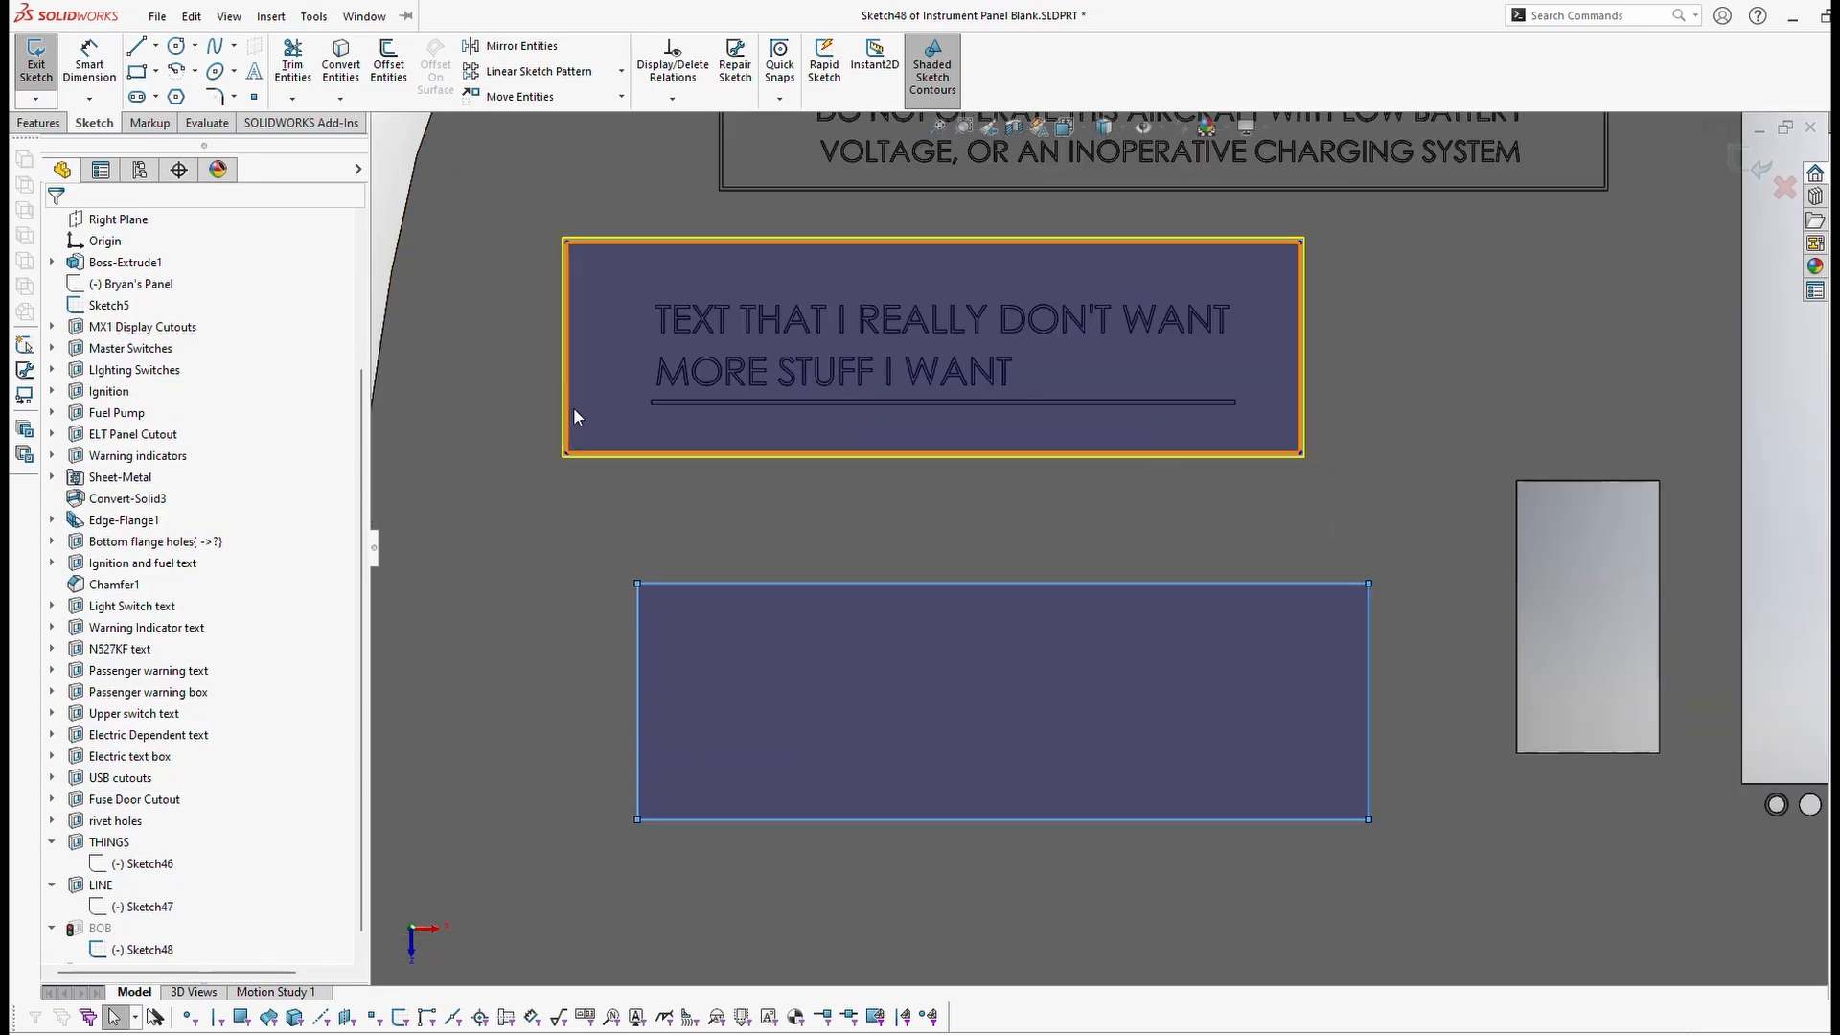
{"action": "left_click", "coordinate": [567, 408]}
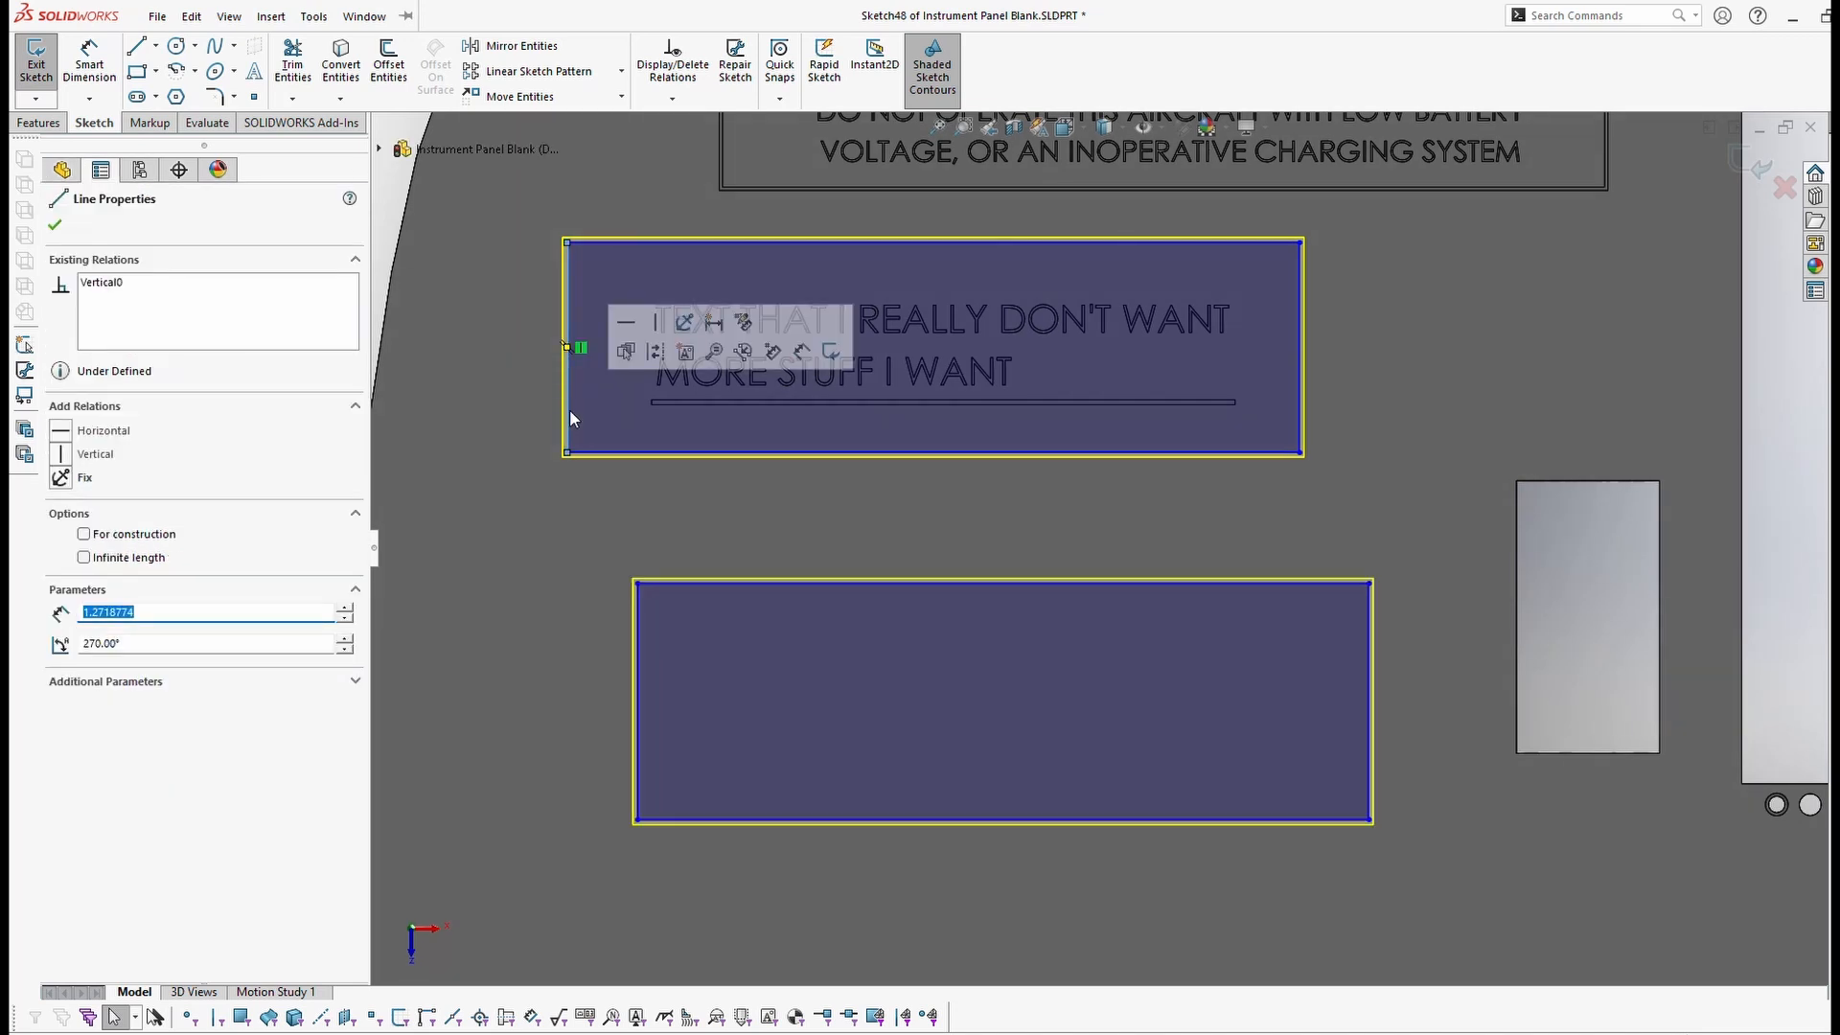
{"action": "left_click", "coordinate": [640, 621], "text": "ctrl"}
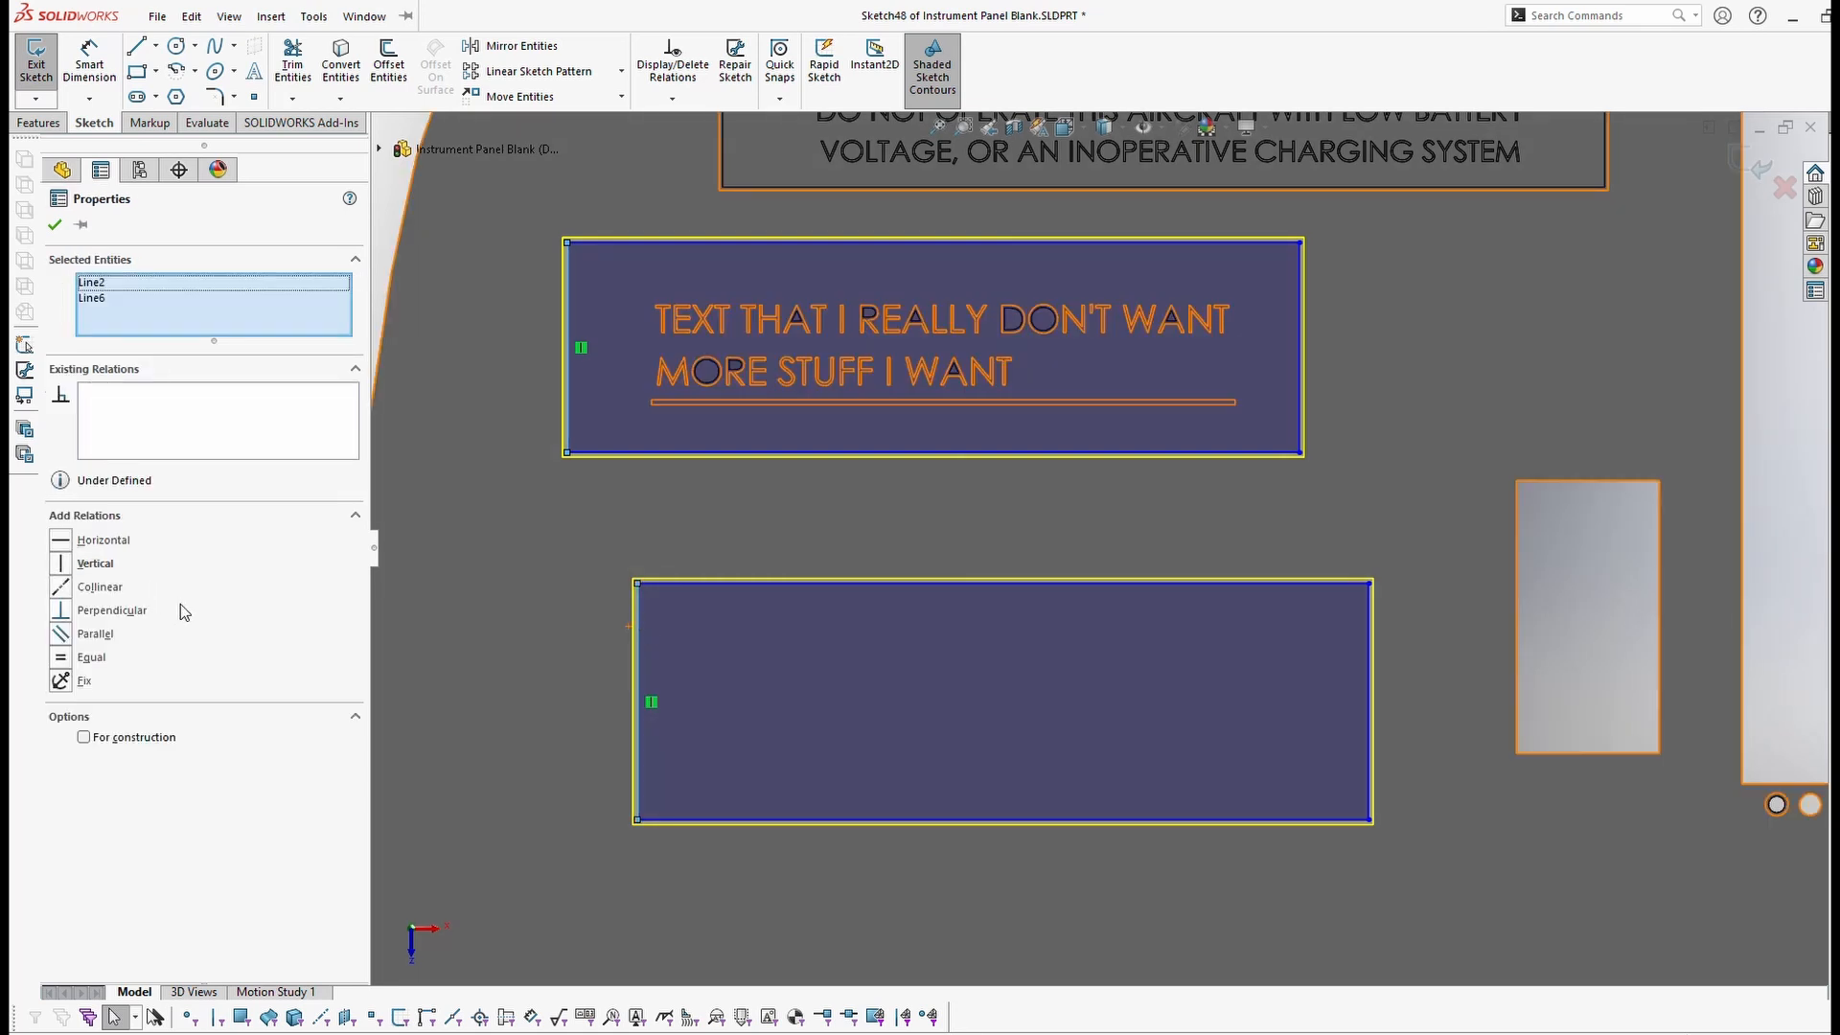
{"action": "left_click", "coordinate": [62, 587]}
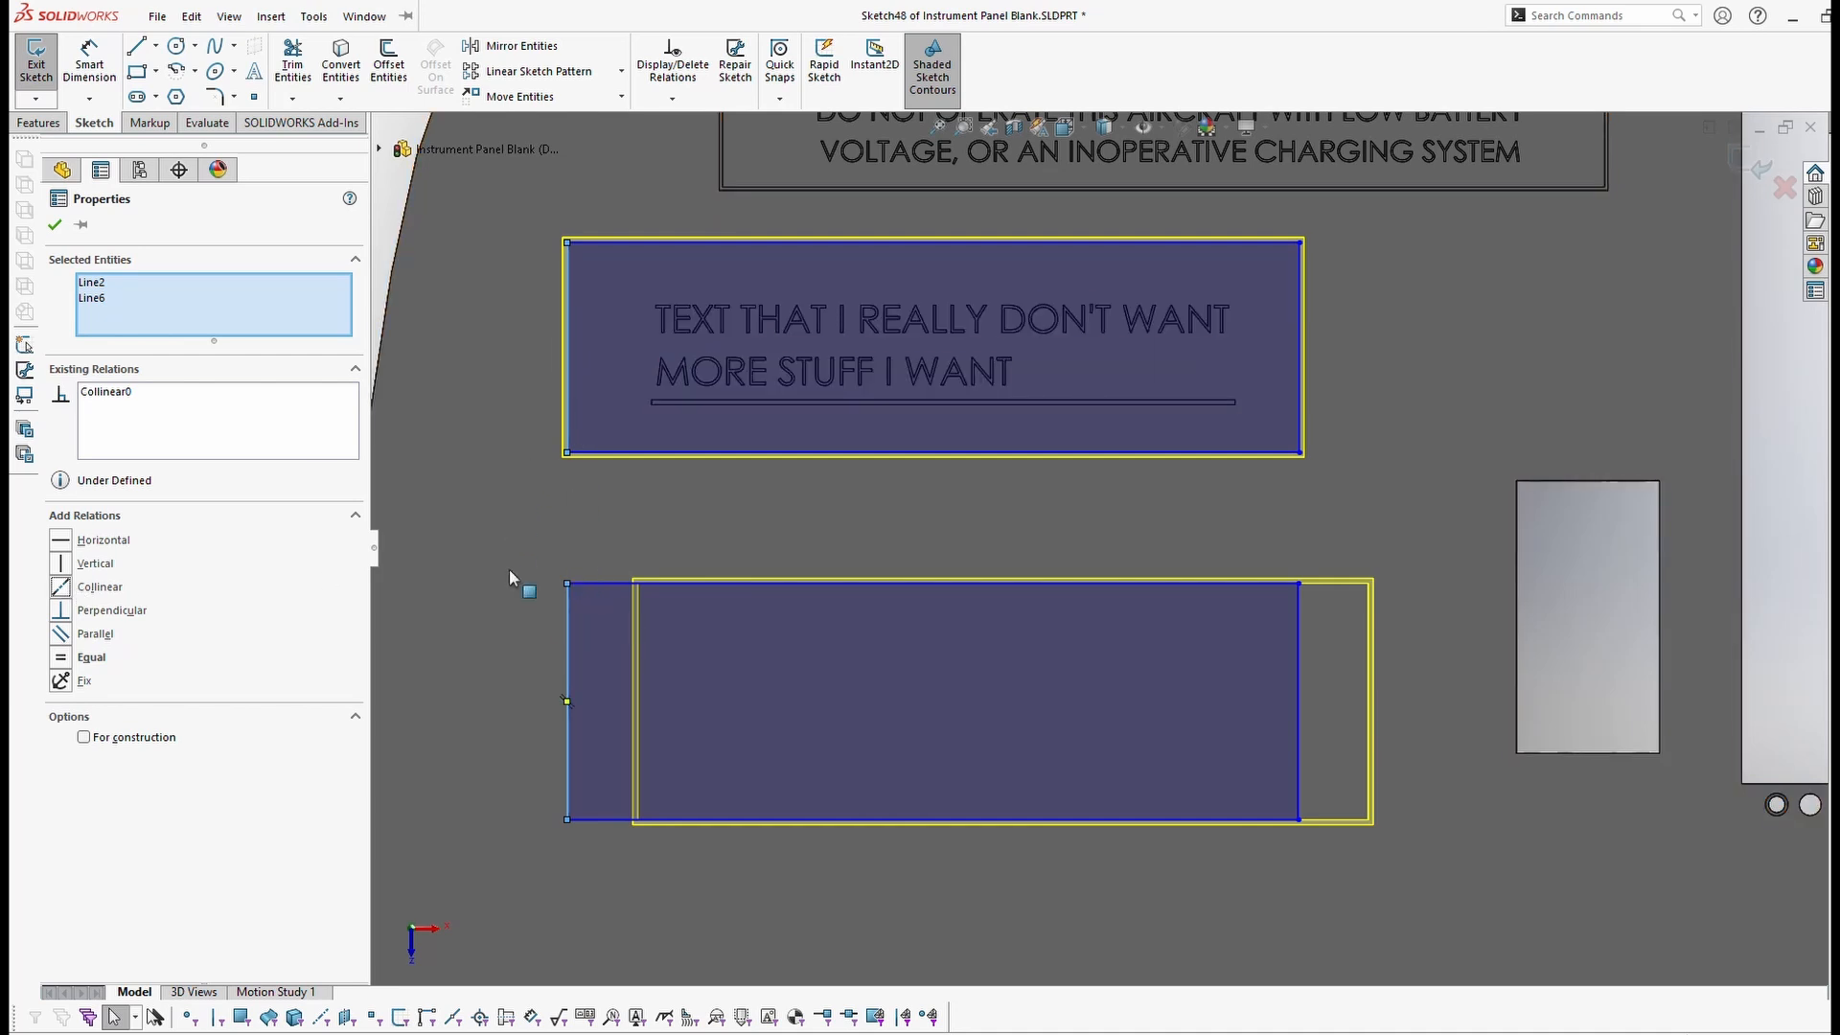
{"action": "left_click", "coordinate": [52, 227]}
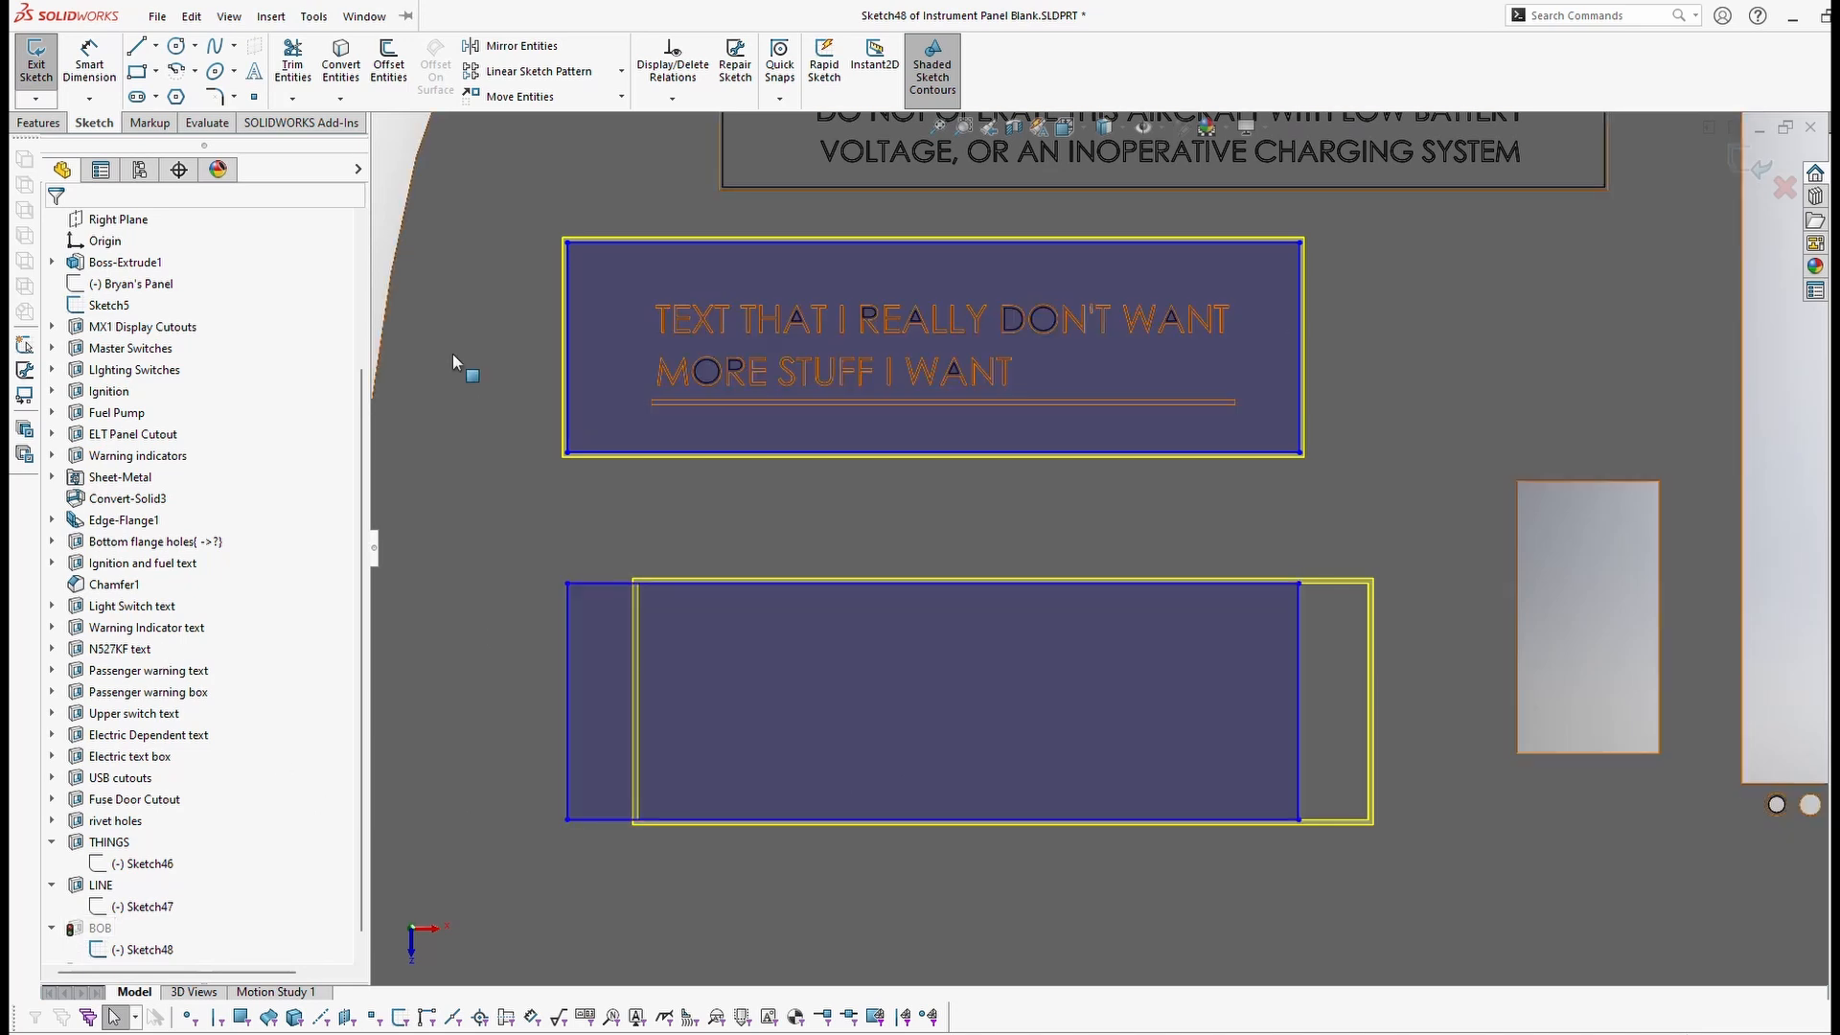
Step: Widen the lower rectangle rightward and raise its bottom and top edges to make it shorter
{"action": "left_click", "coordinate": [1298, 646]}
{"action": "left_click_drag", "start_coordinate": [1257, 642], "coordinate": [1353, 648]}
{"action": "left_click_drag", "start_coordinate": [1175, 819], "coordinate": [1159, 741]}
{"action": "left_click_drag", "start_coordinate": [1031, 585], "coordinate": [1028, 552]}
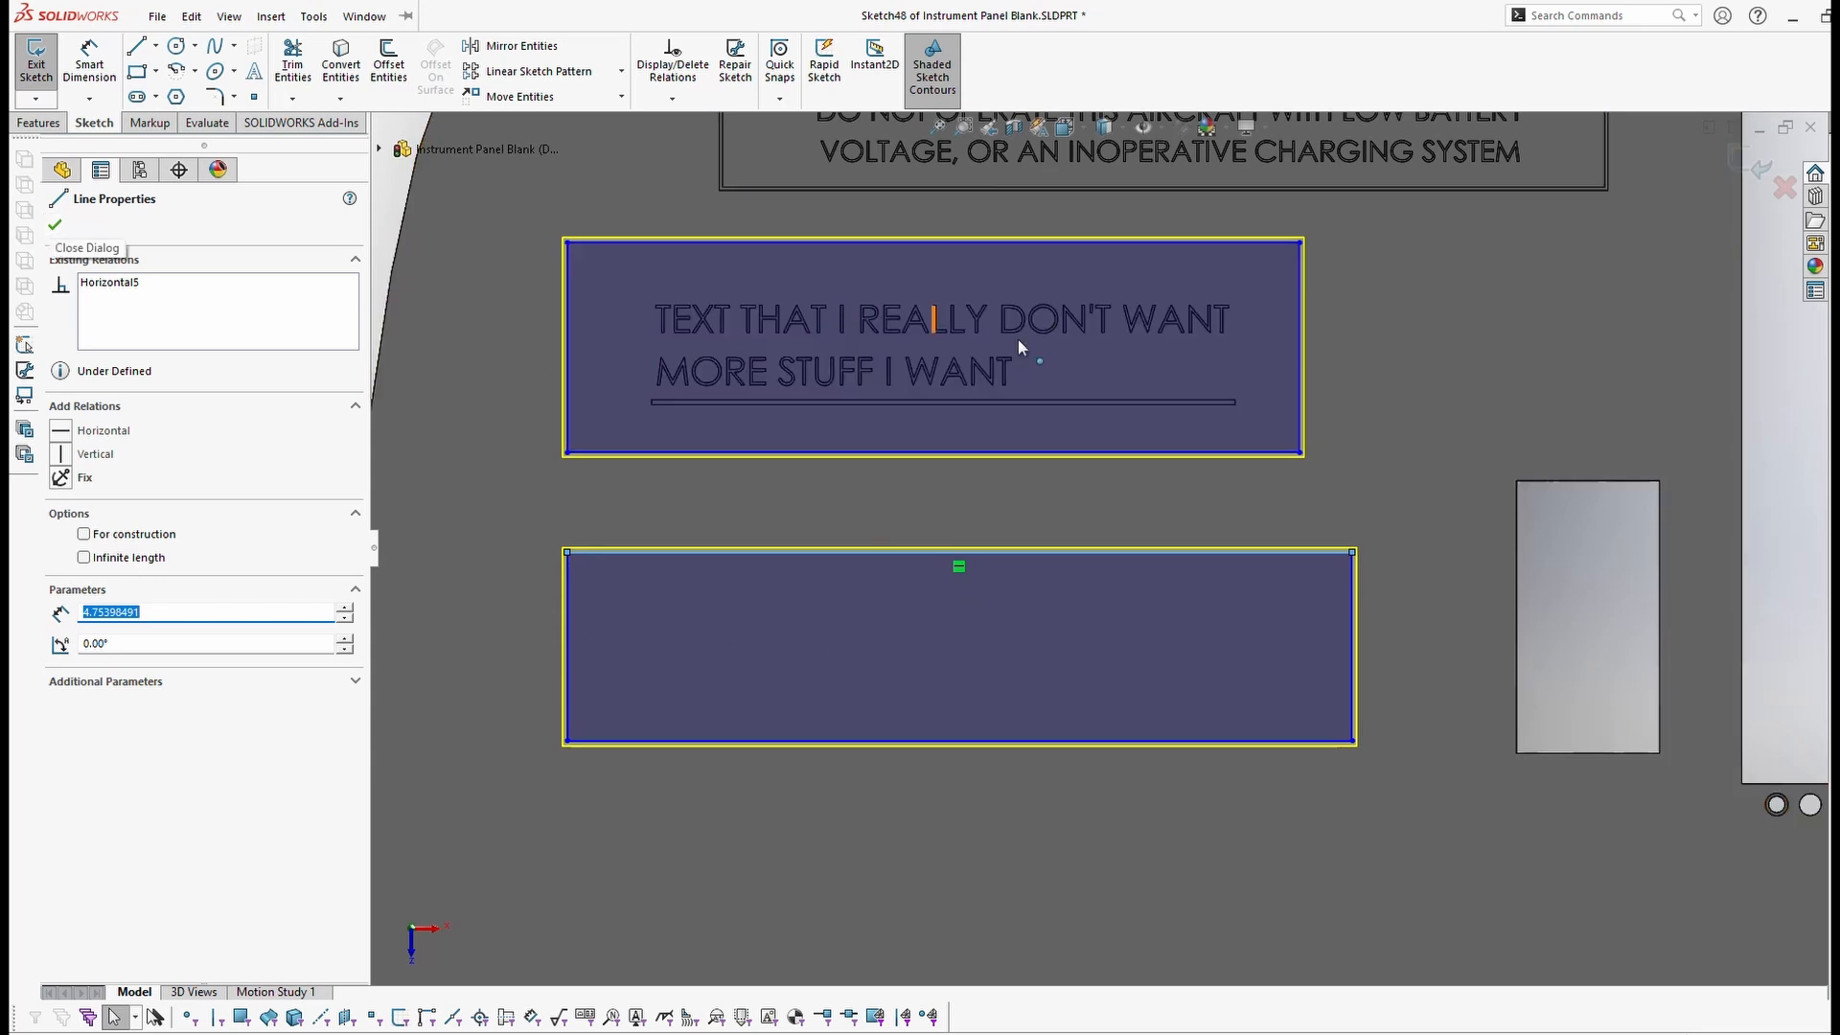
{"action": "left_click", "coordinate": [55, 224]}
{"action": "left_click", "coordinate": [89, 58]}
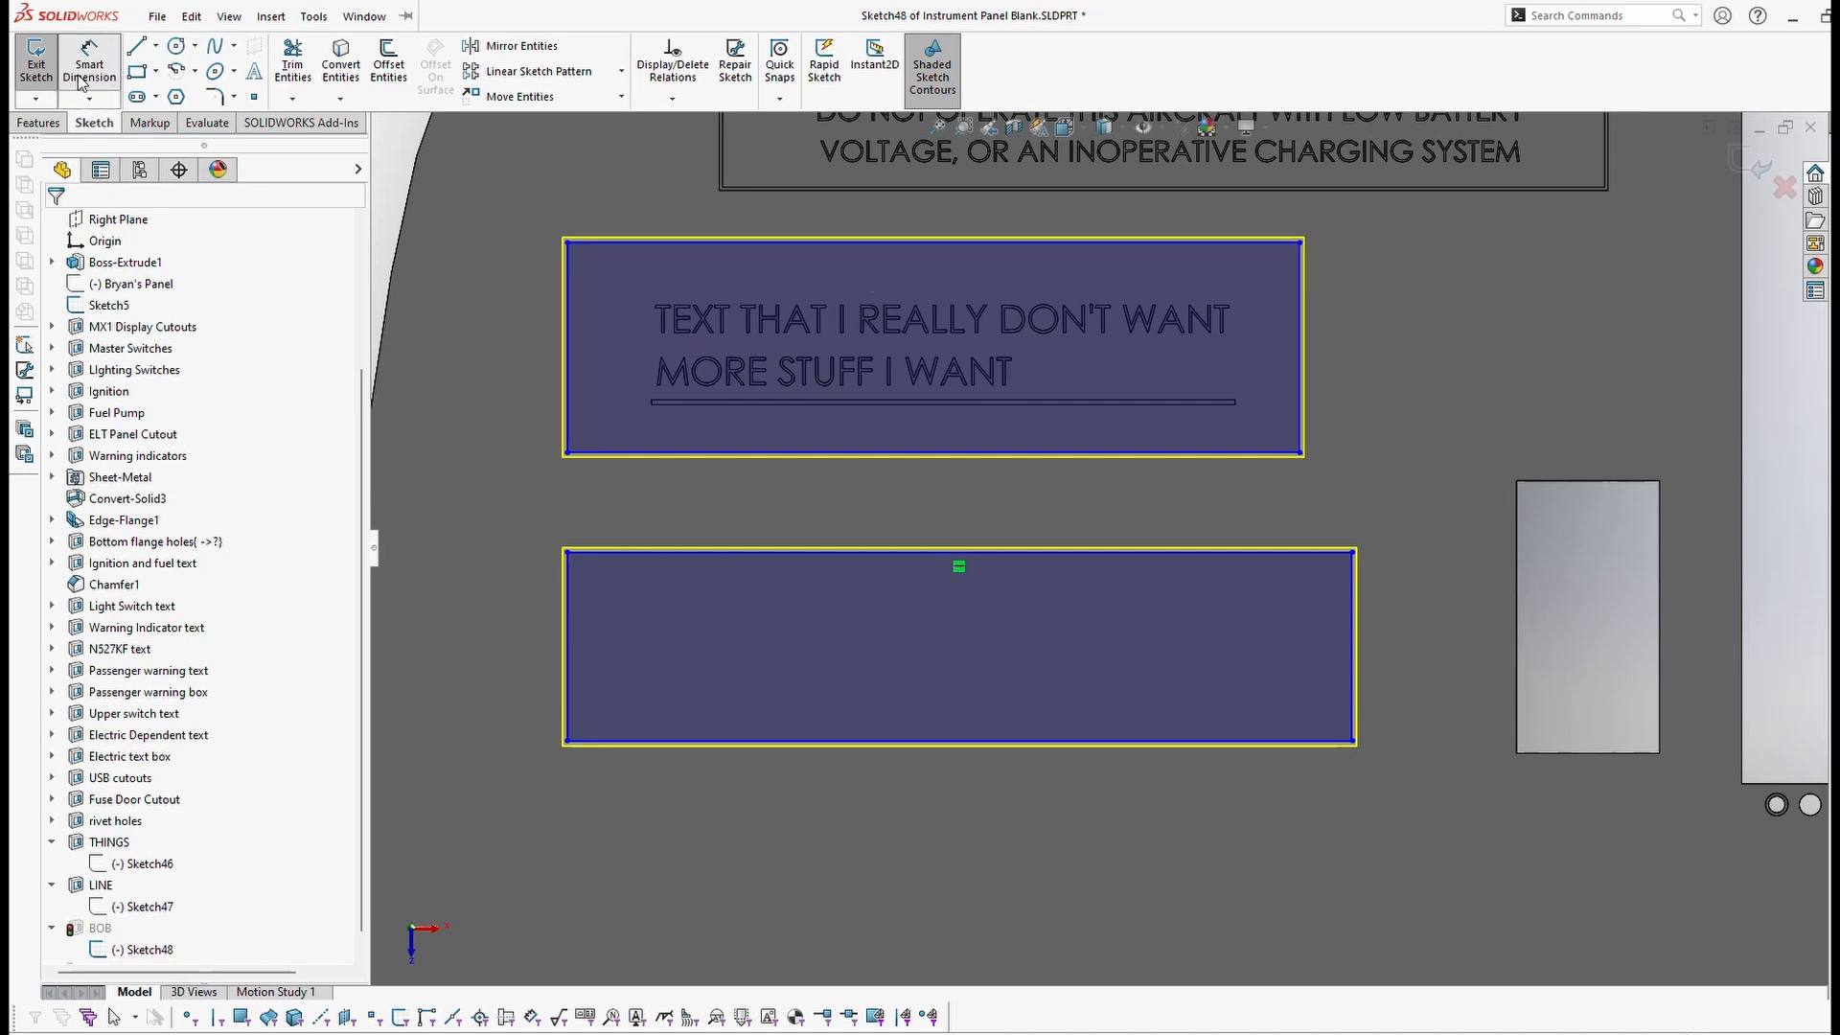
Step: Dimension the label box's top edge at 4 in, then change it to 4.50 in
{"action": "left_click", "coordinate": [942, 244]}
{"action": "left_click", "coordinate": [936, 211]}
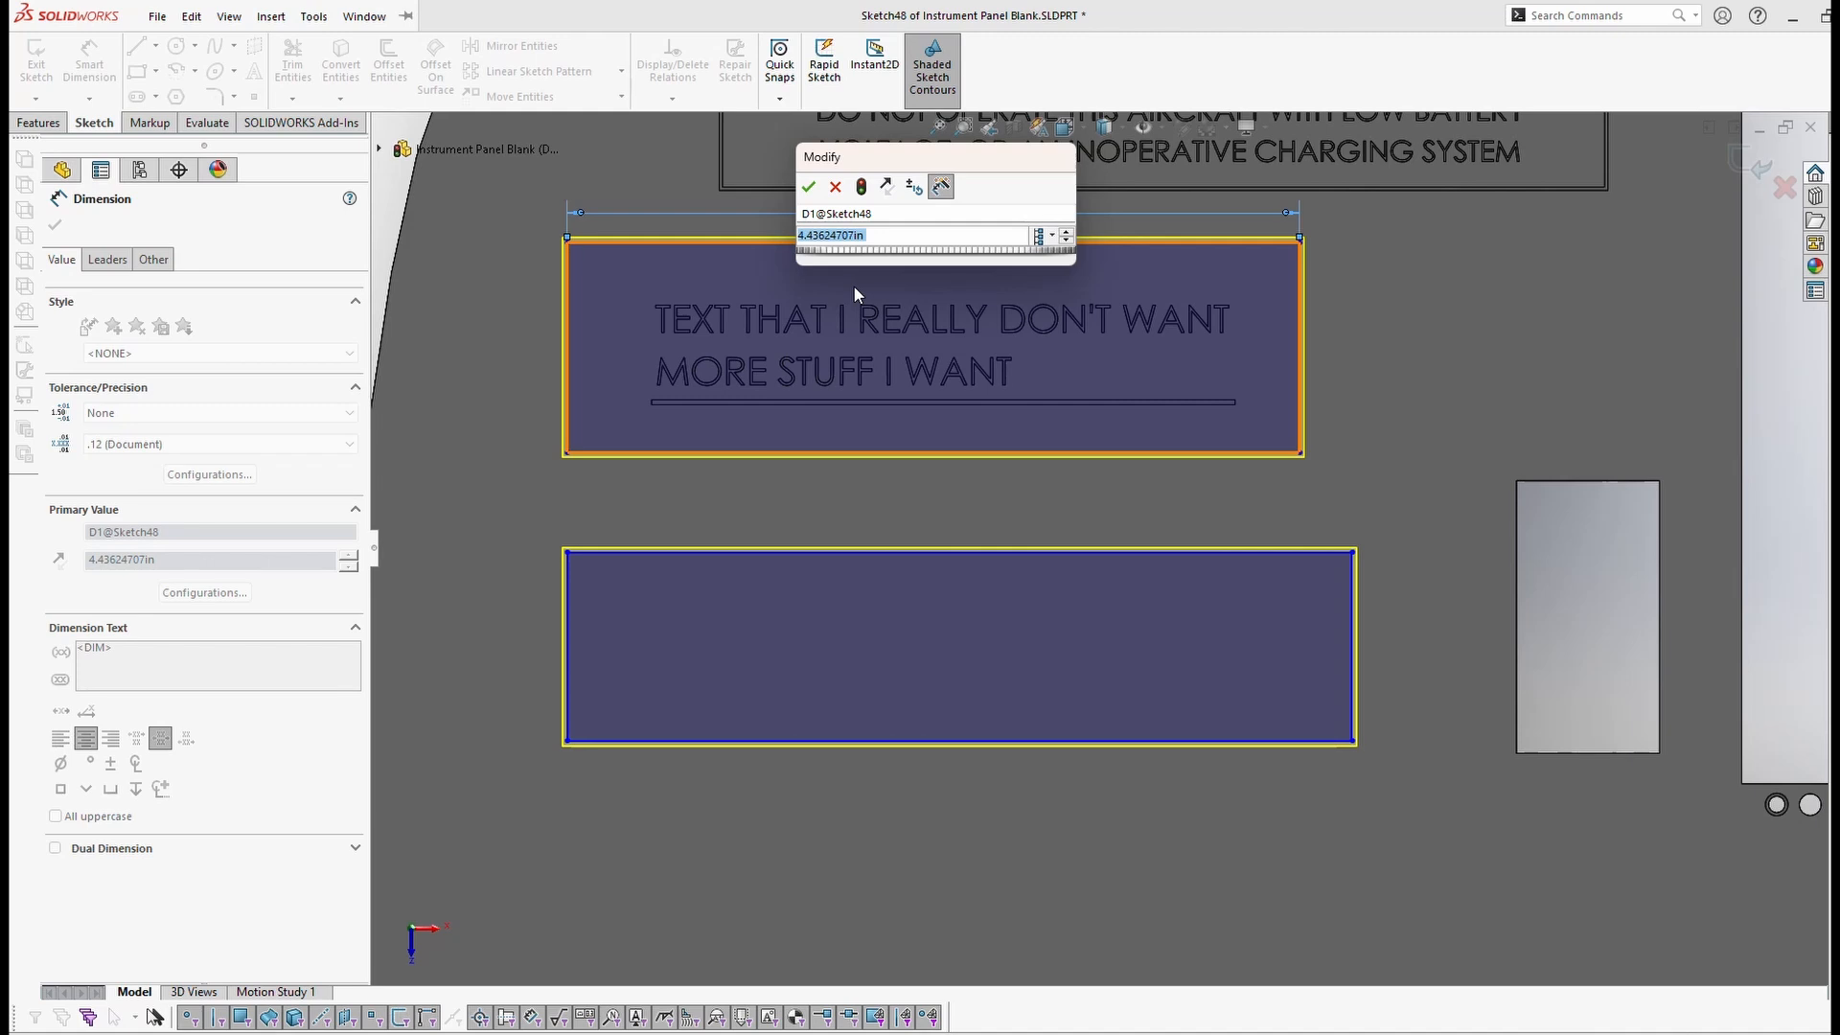
{"action": "type", "text": "4"}
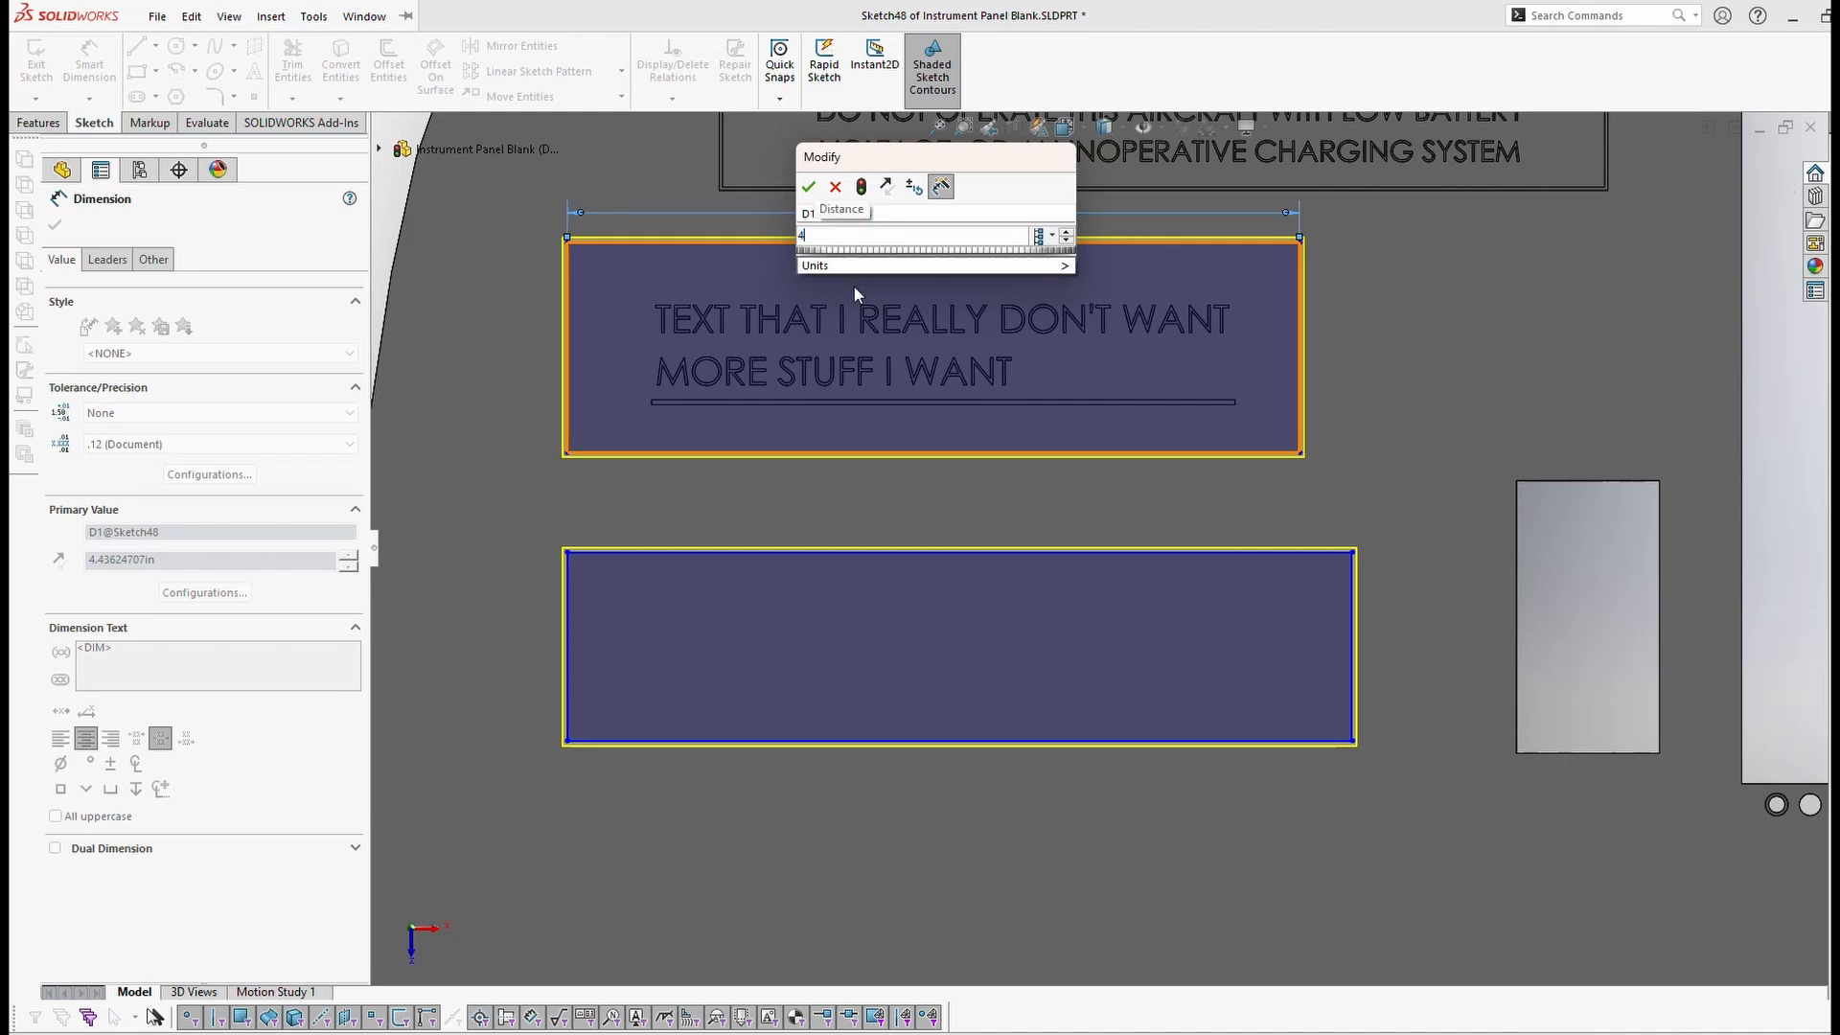
{"action": "key", "text": "Return"}
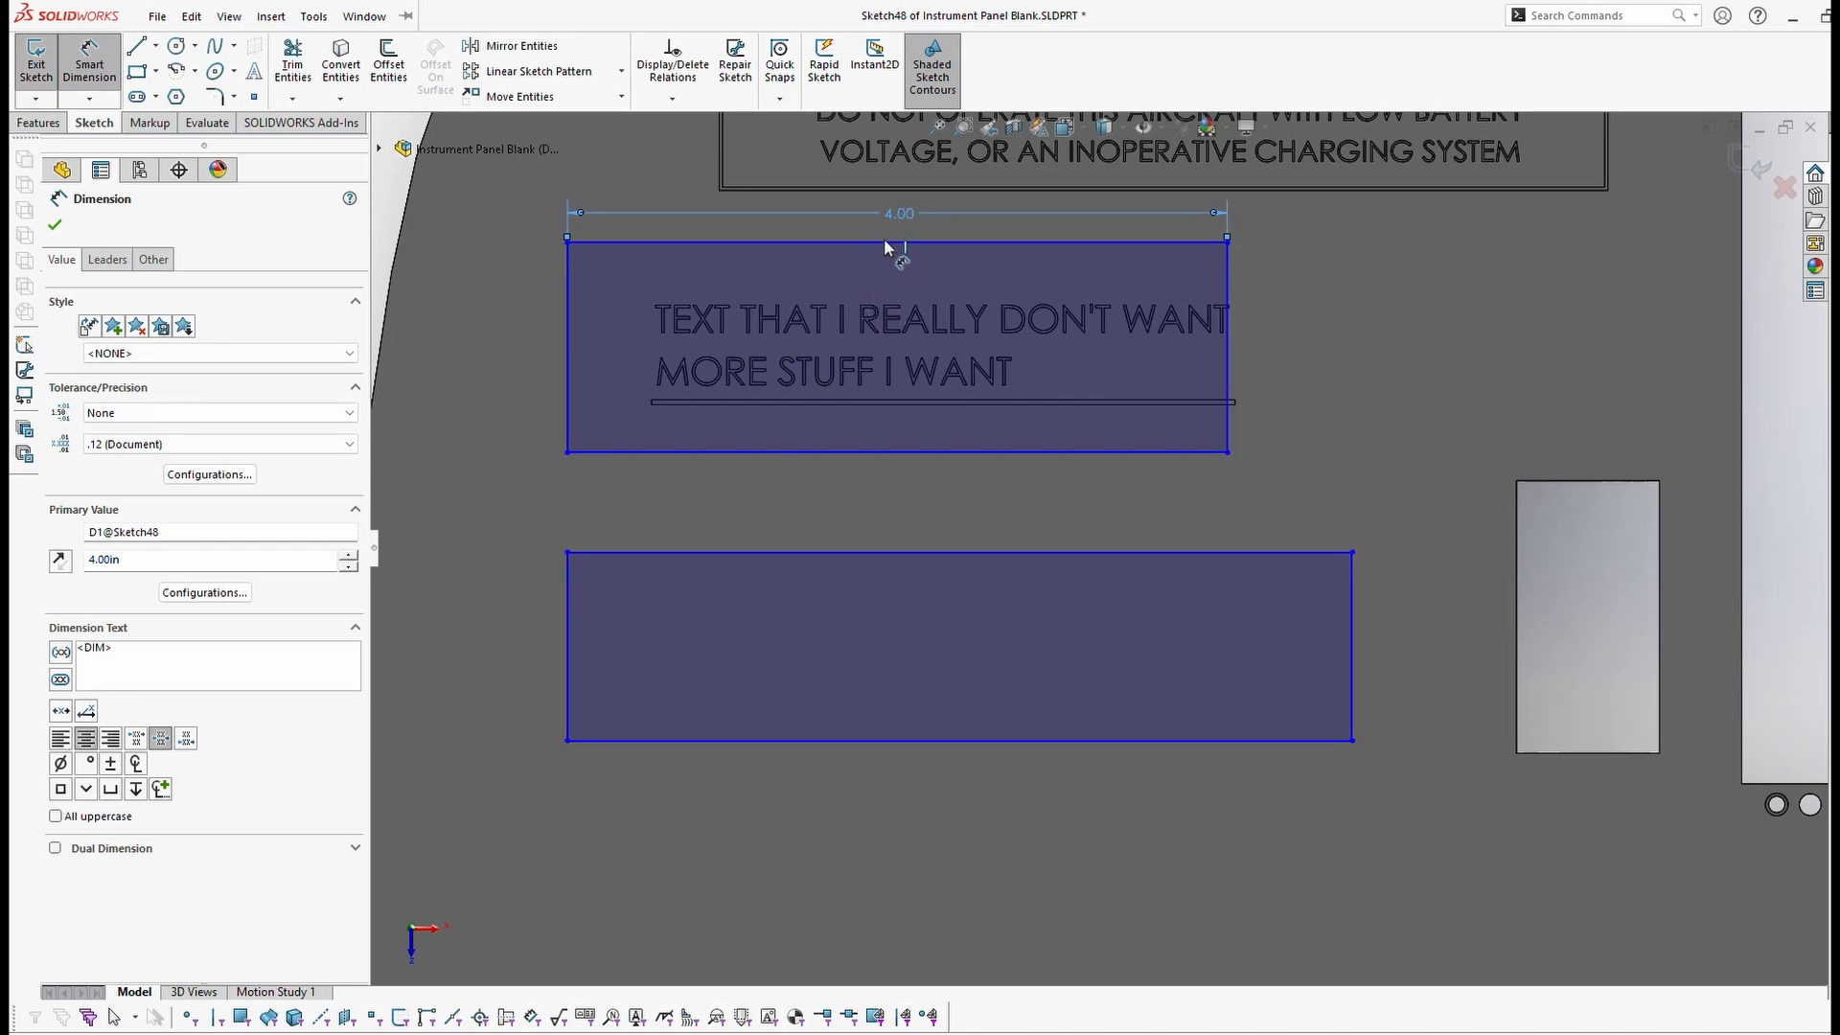
{"action": "double_click", "coordinate": [899, 213]}
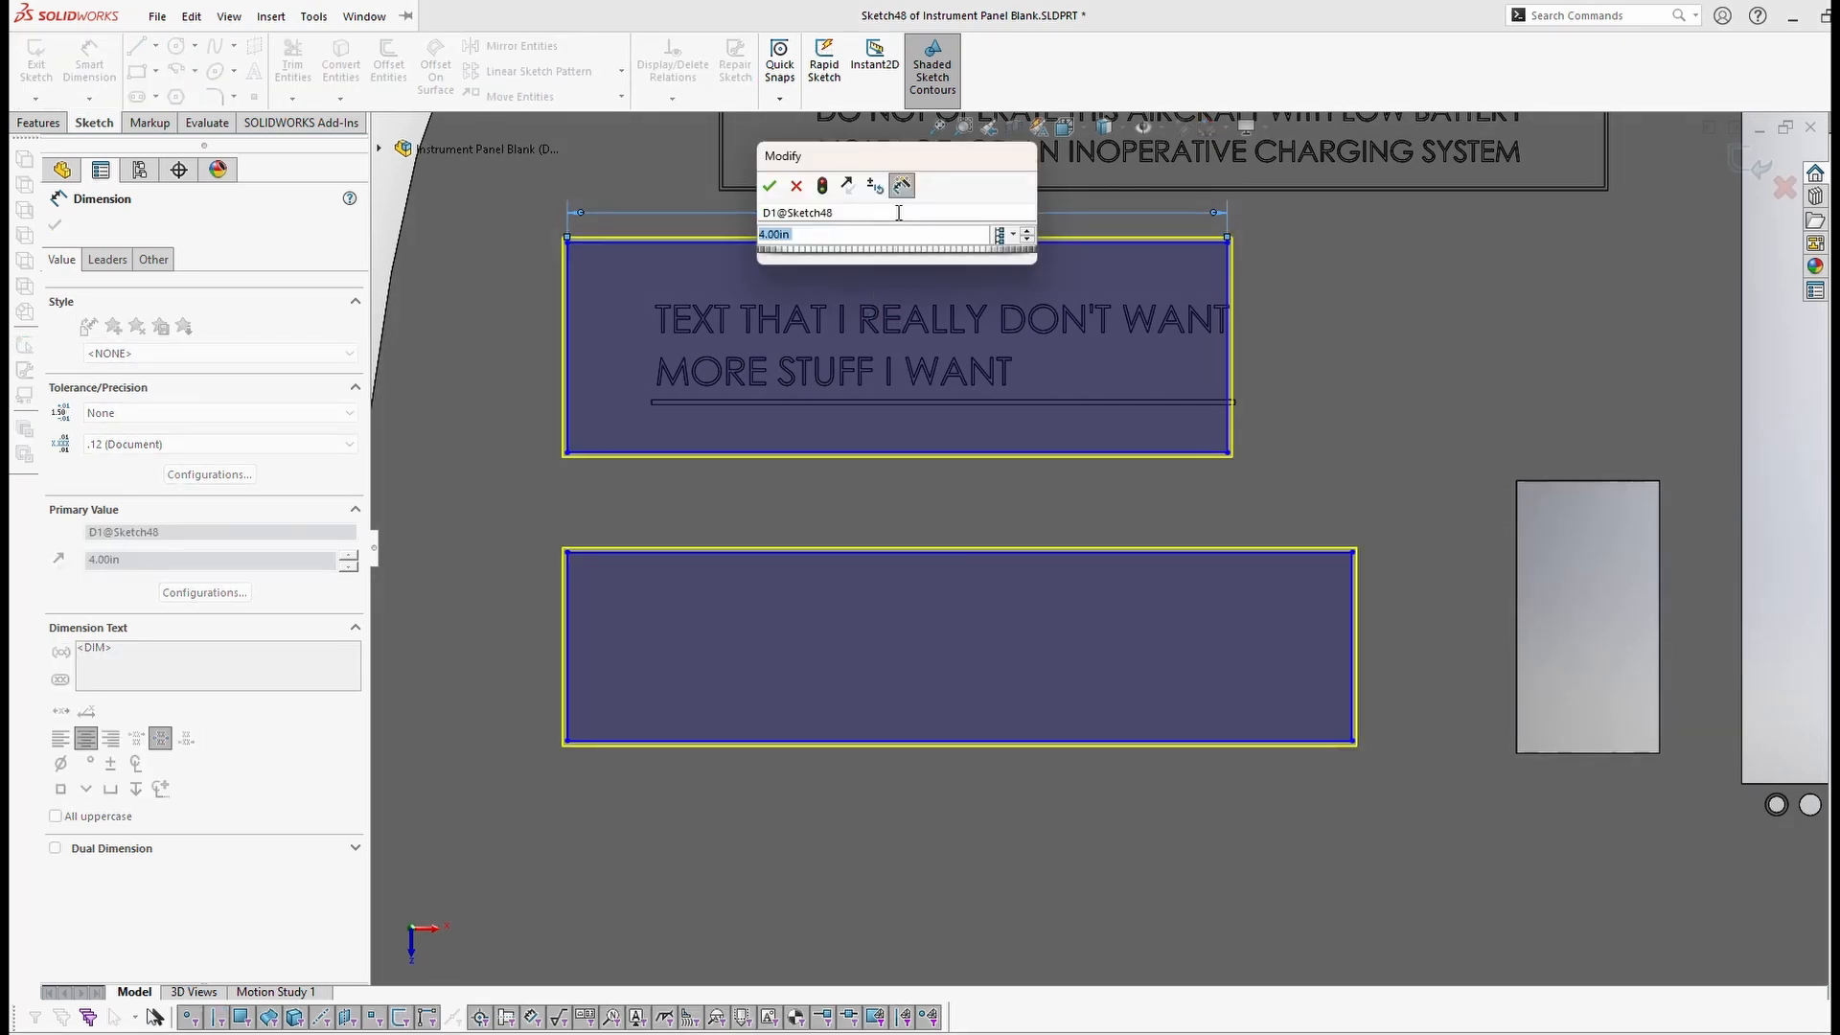
{"action": "type", "text": "4.5"}
{"action": "key", "text": "Return"}
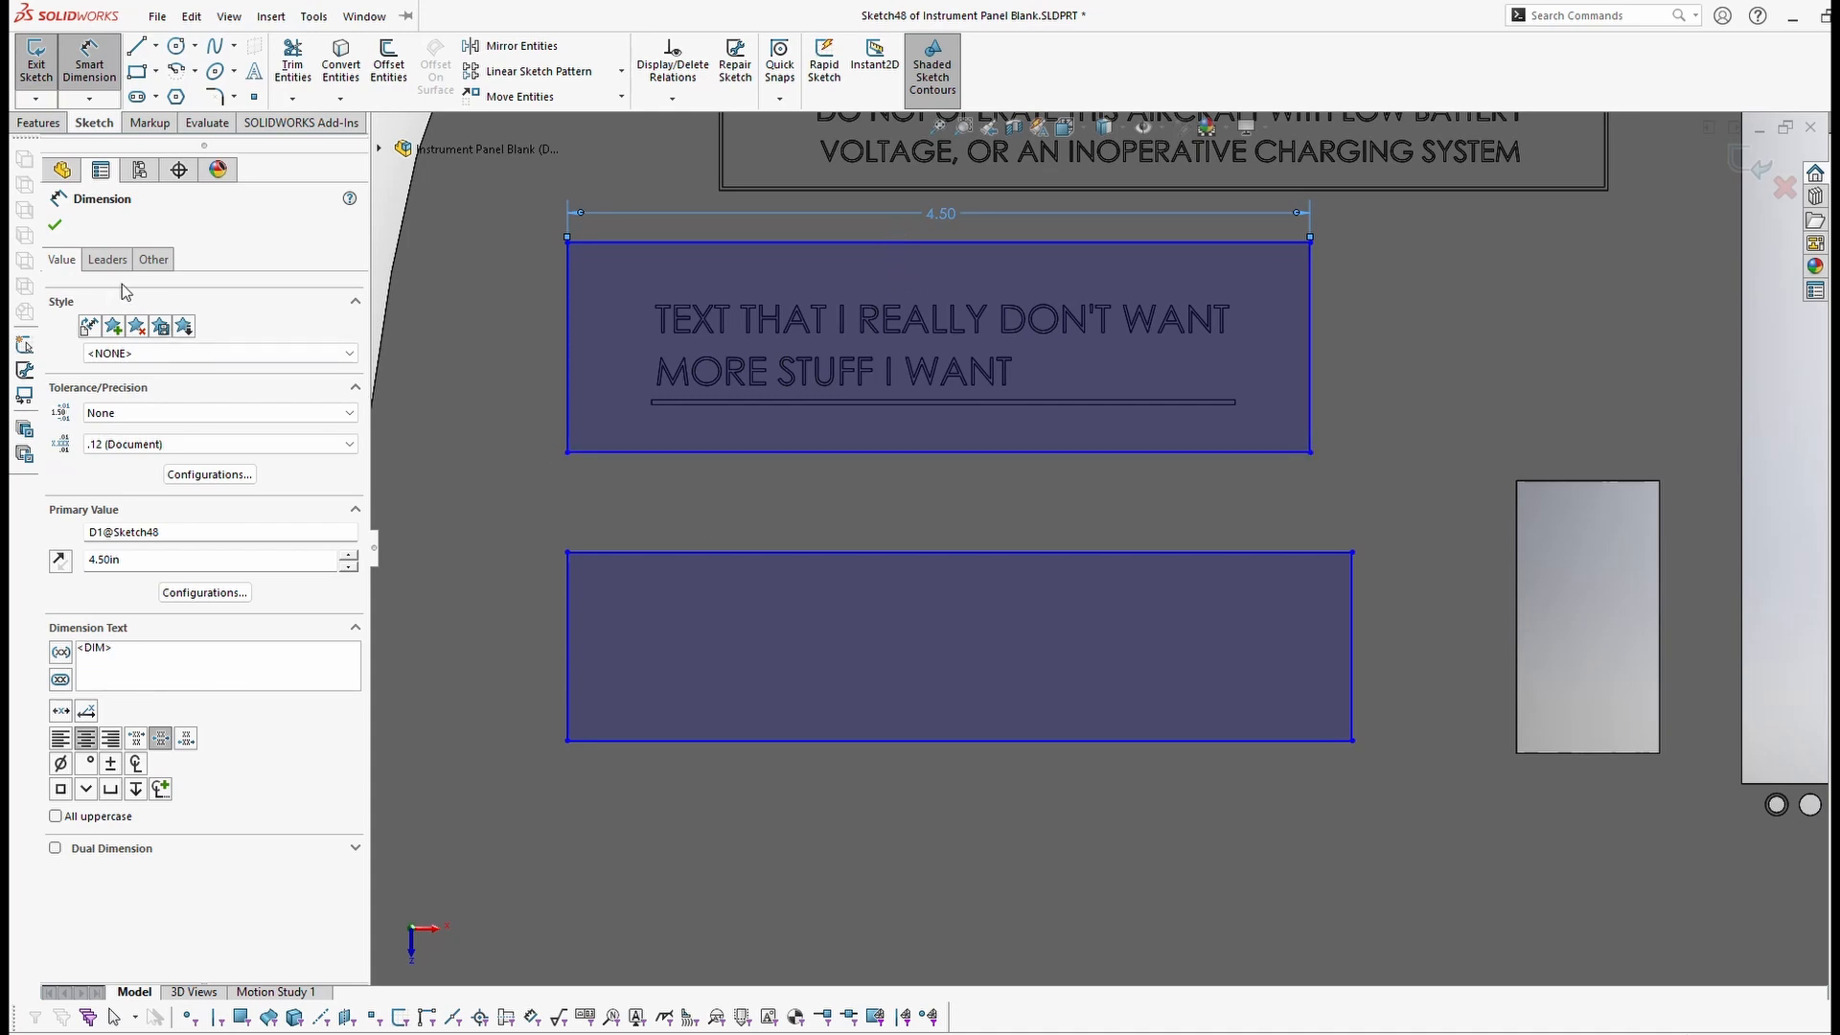
{"action": "left_click", "coordinate": [55, 226]}
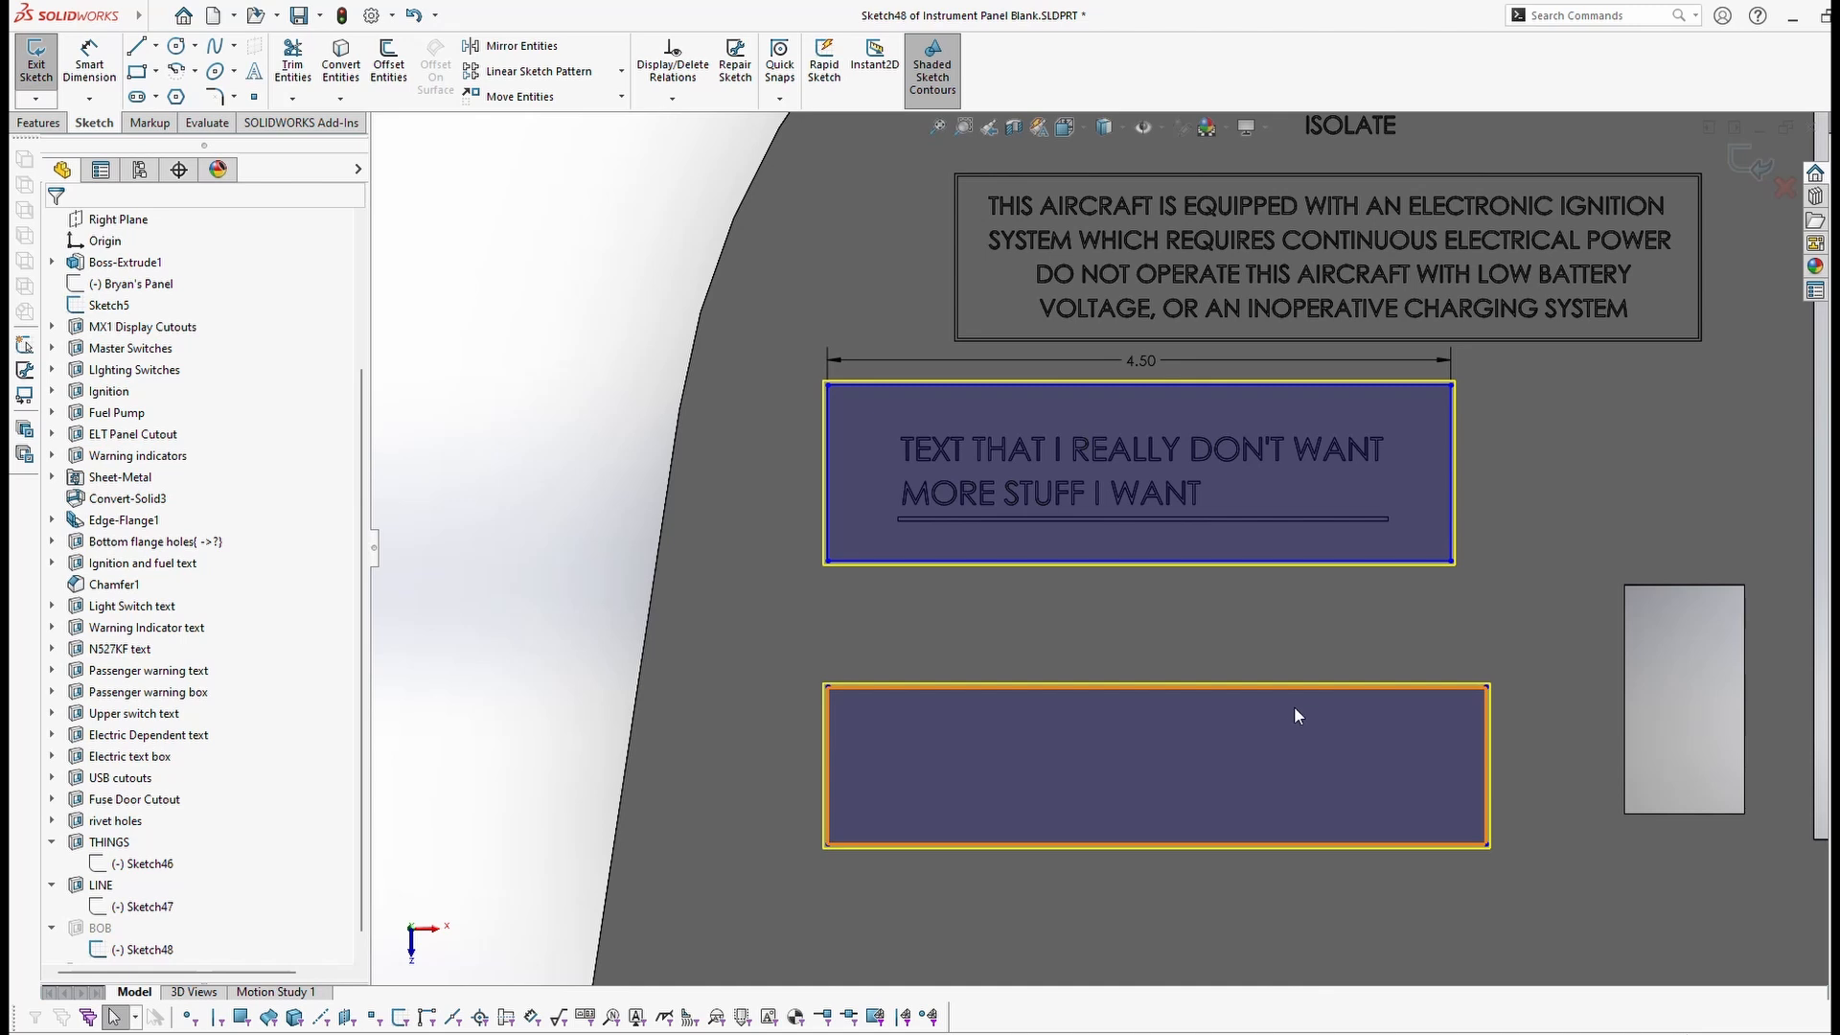
Step: Dimension the lower rectangle's top edge as 4.5 wide, then undo that dimension
{"action": "left_click", "coordinate": [82, 69]}
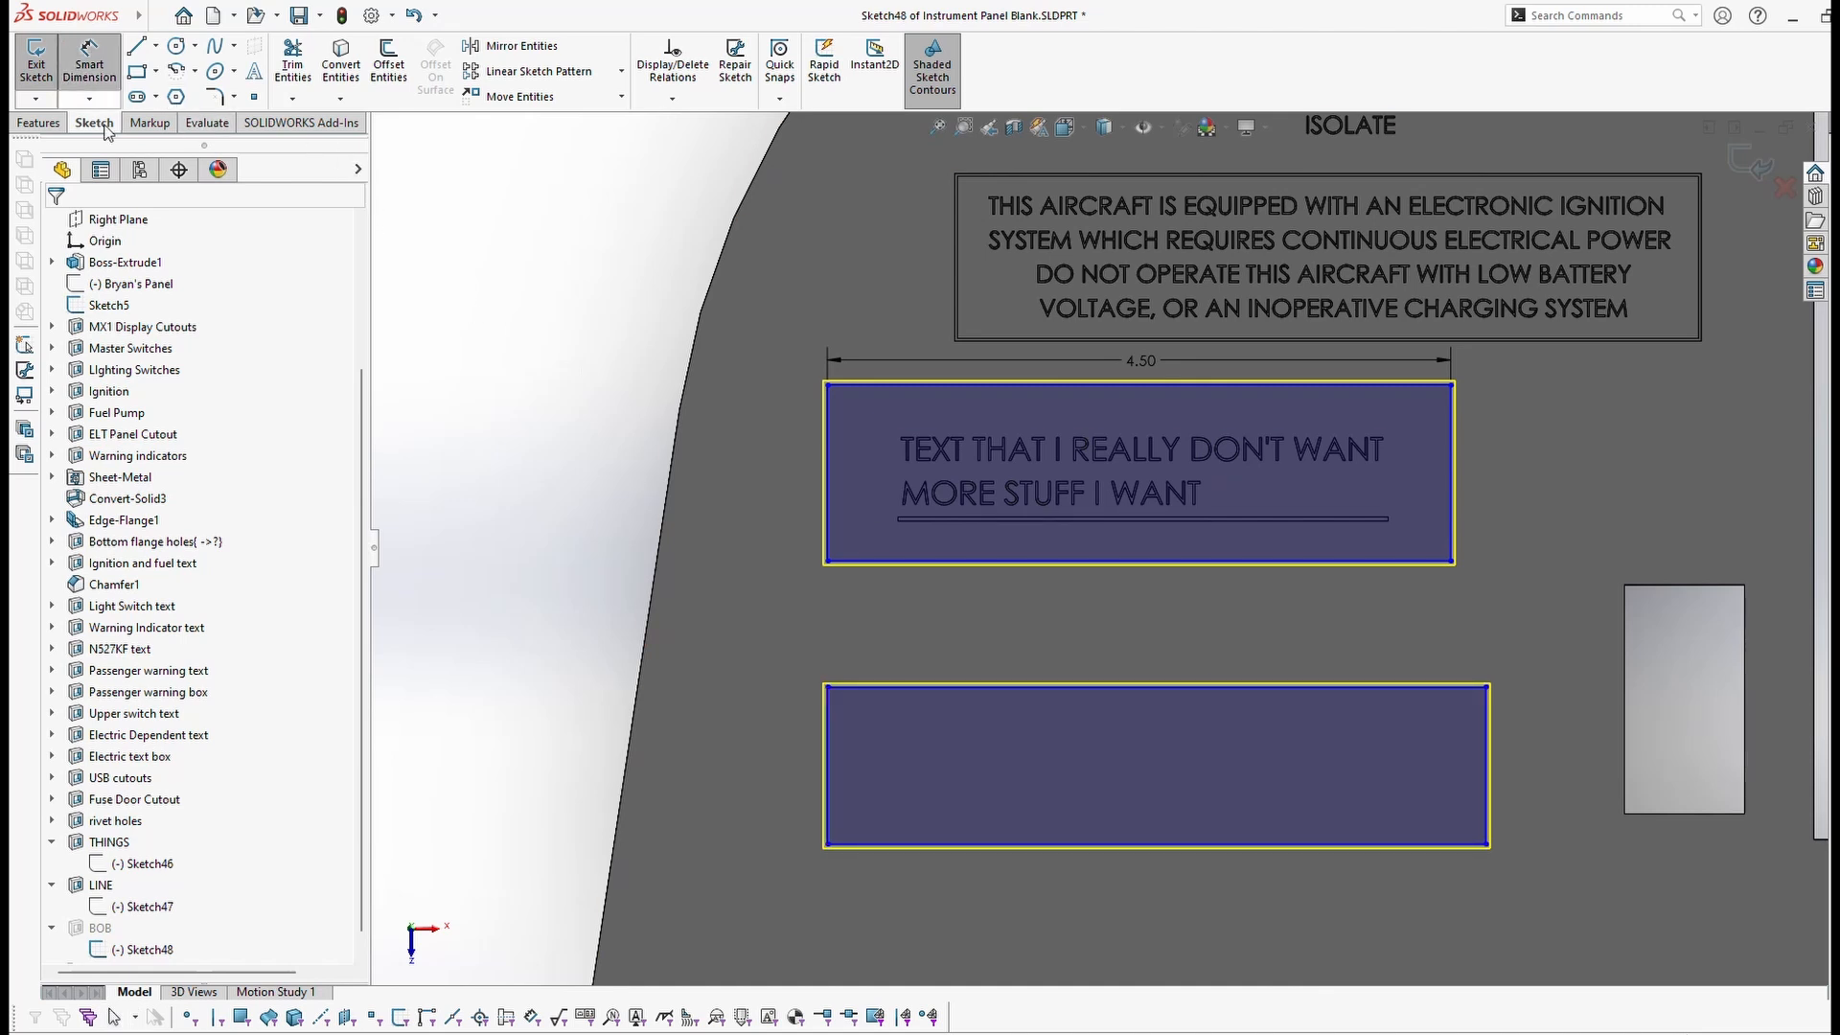
{"action": "left_click", "coordinate": [911, 688]}
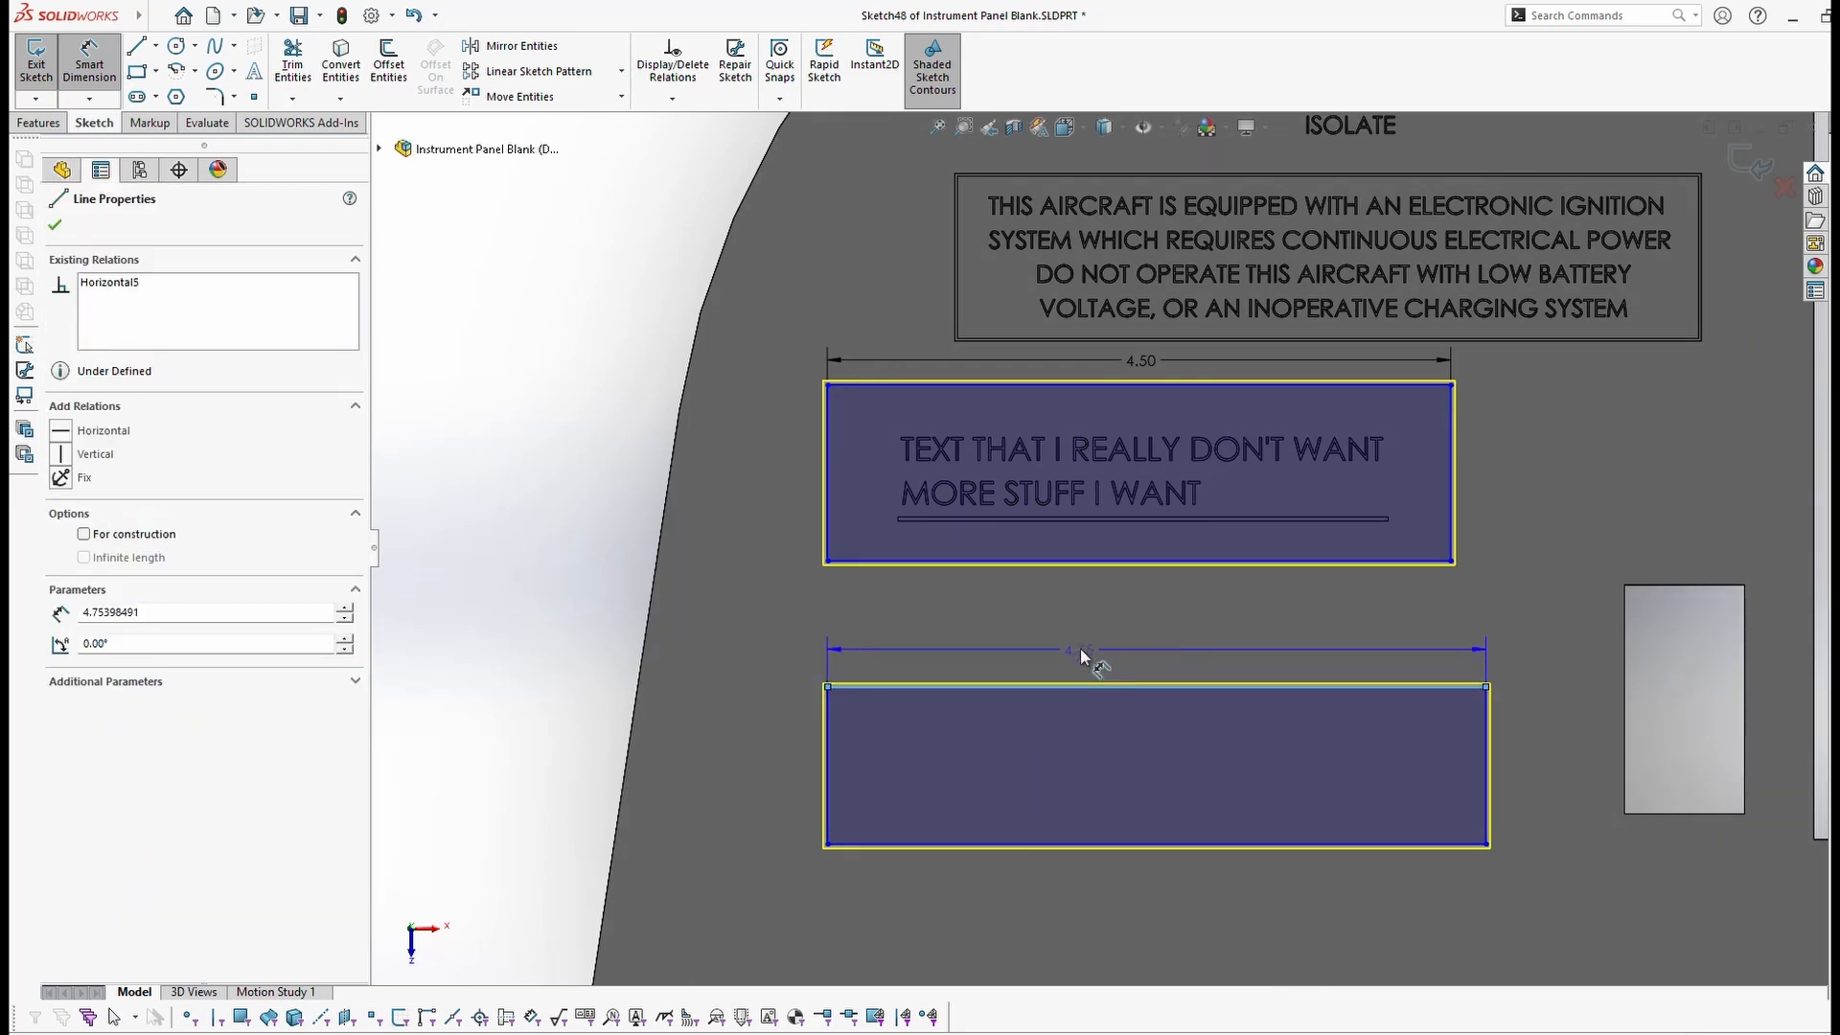
{"action": "left_click", "coordinate": [1091, 635]}
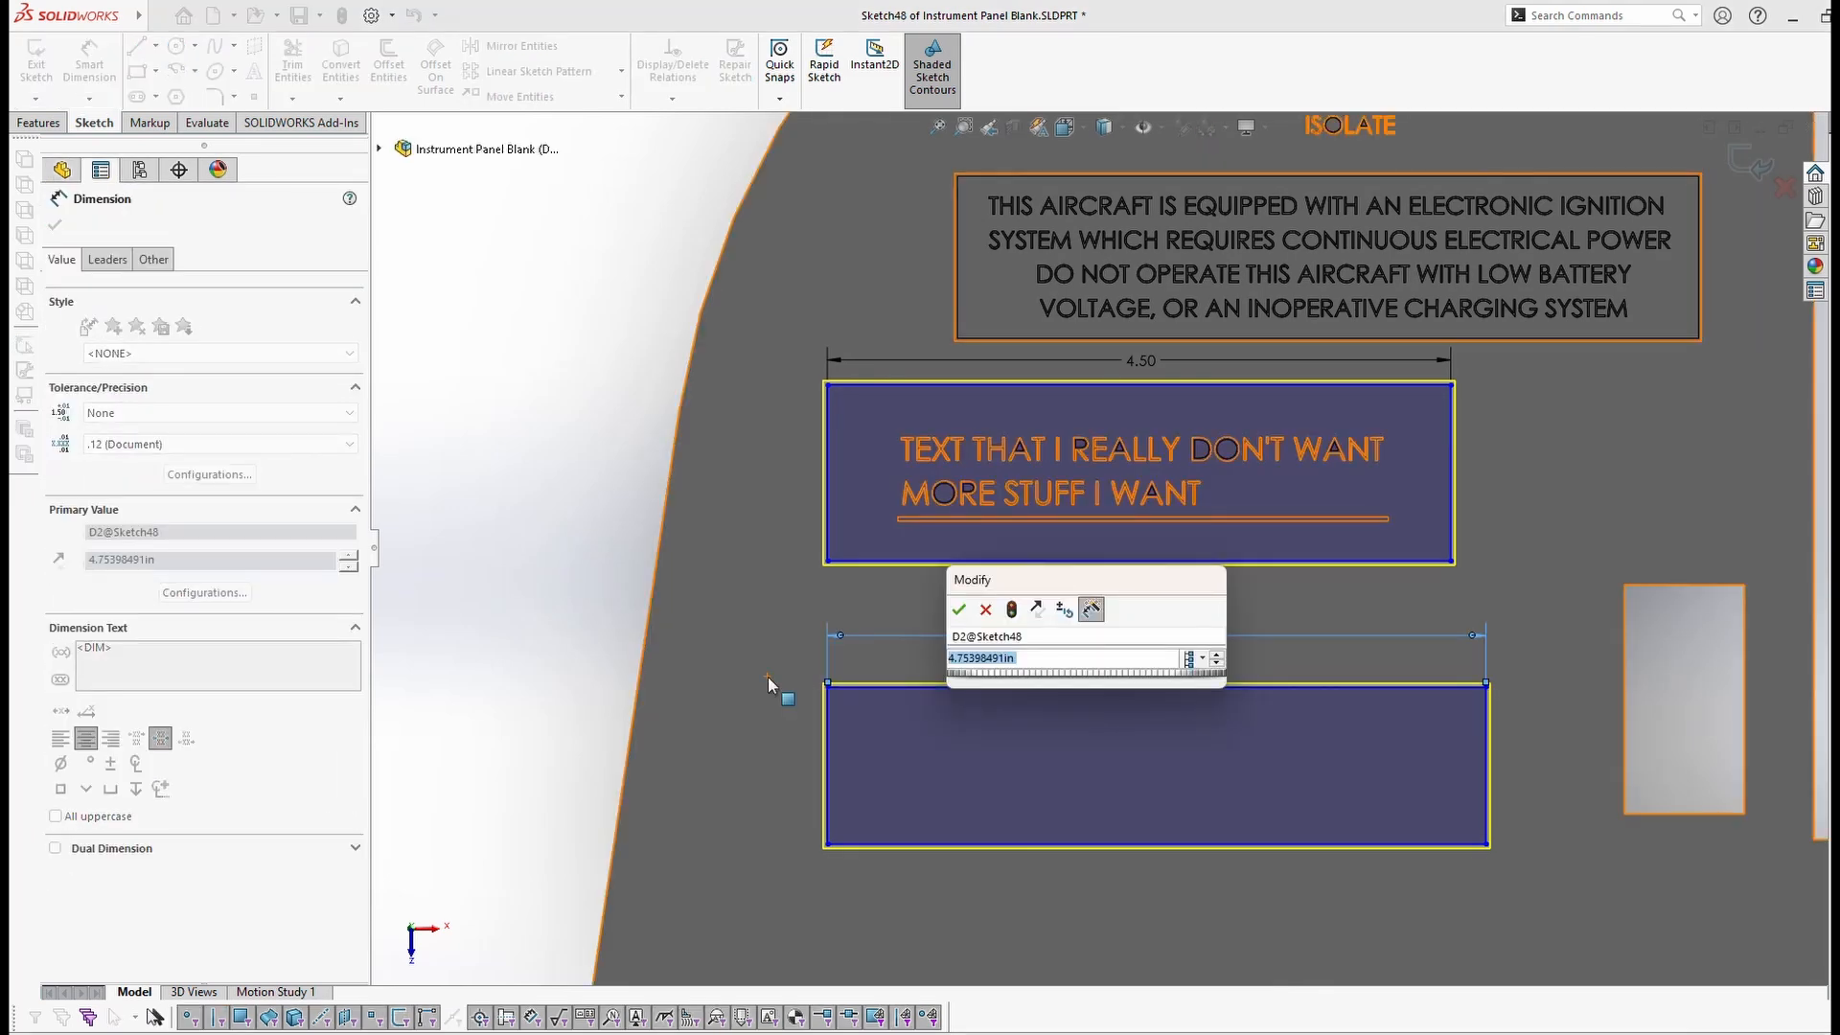
{"action": "type", "text": "4.5"}
{"action": "key", "text": "Return"}
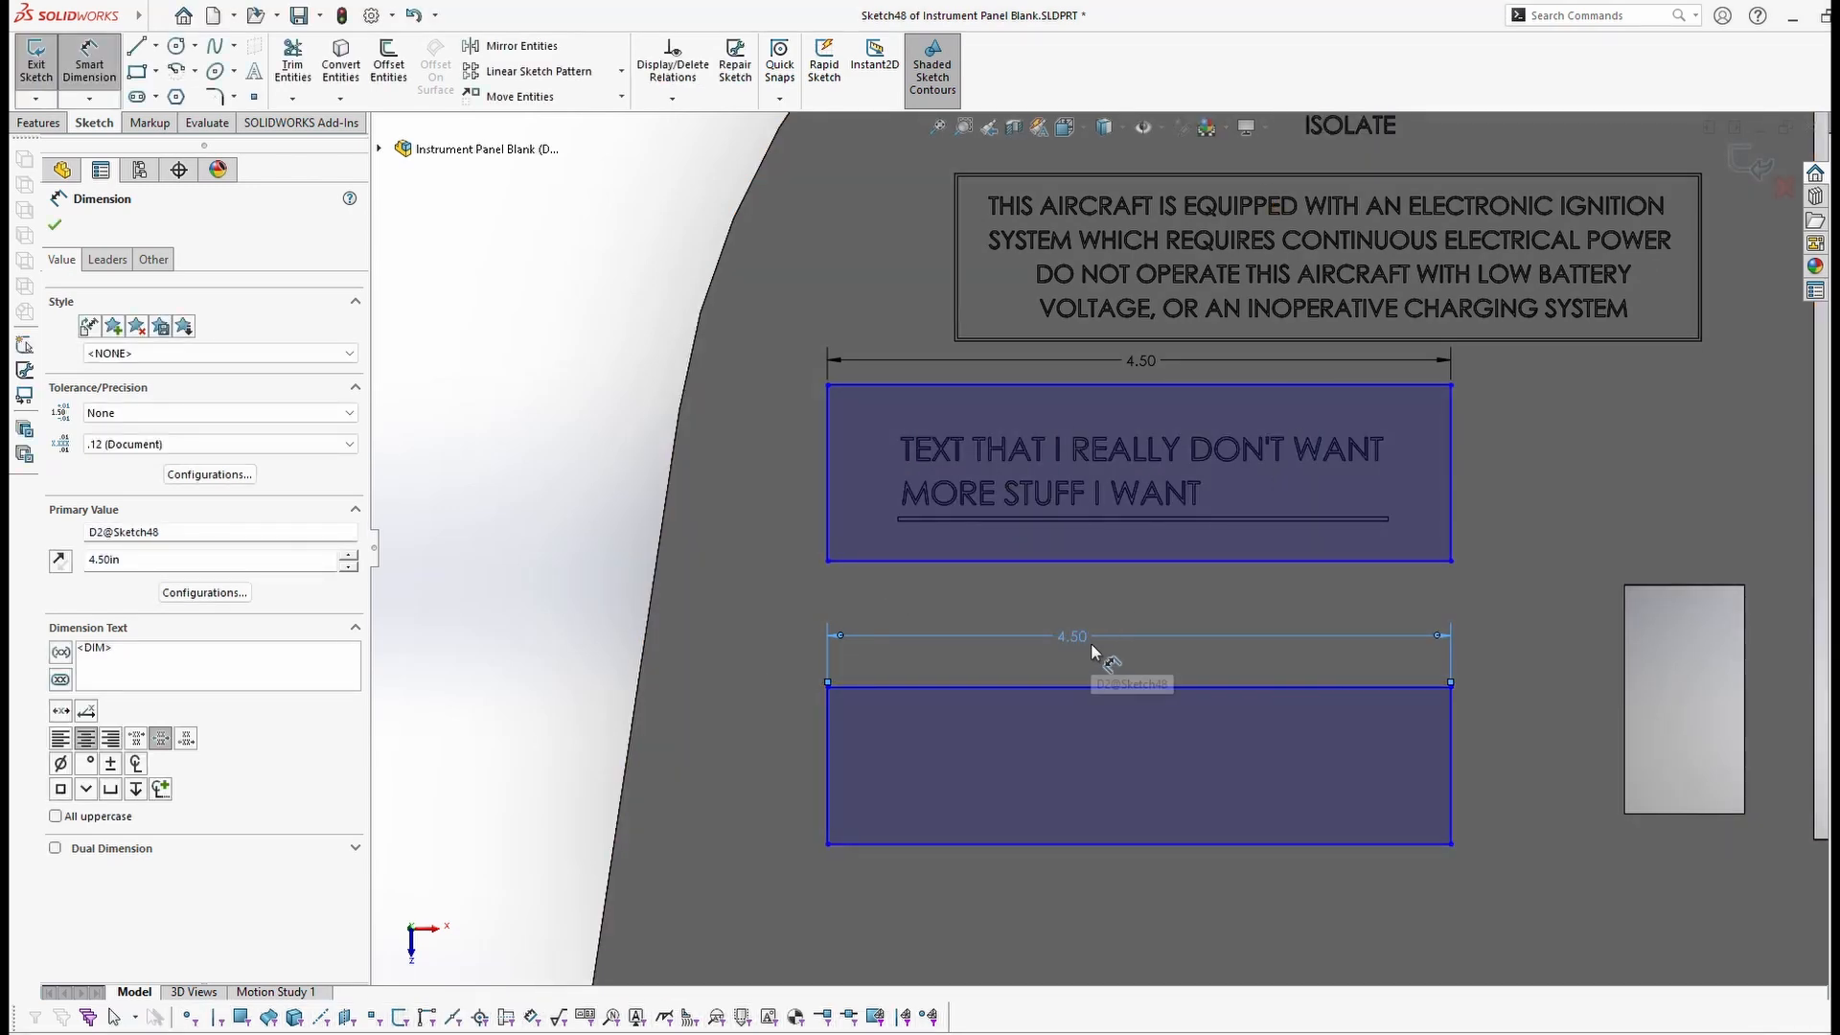
{"action": "key", "text": "ctrl+z"}
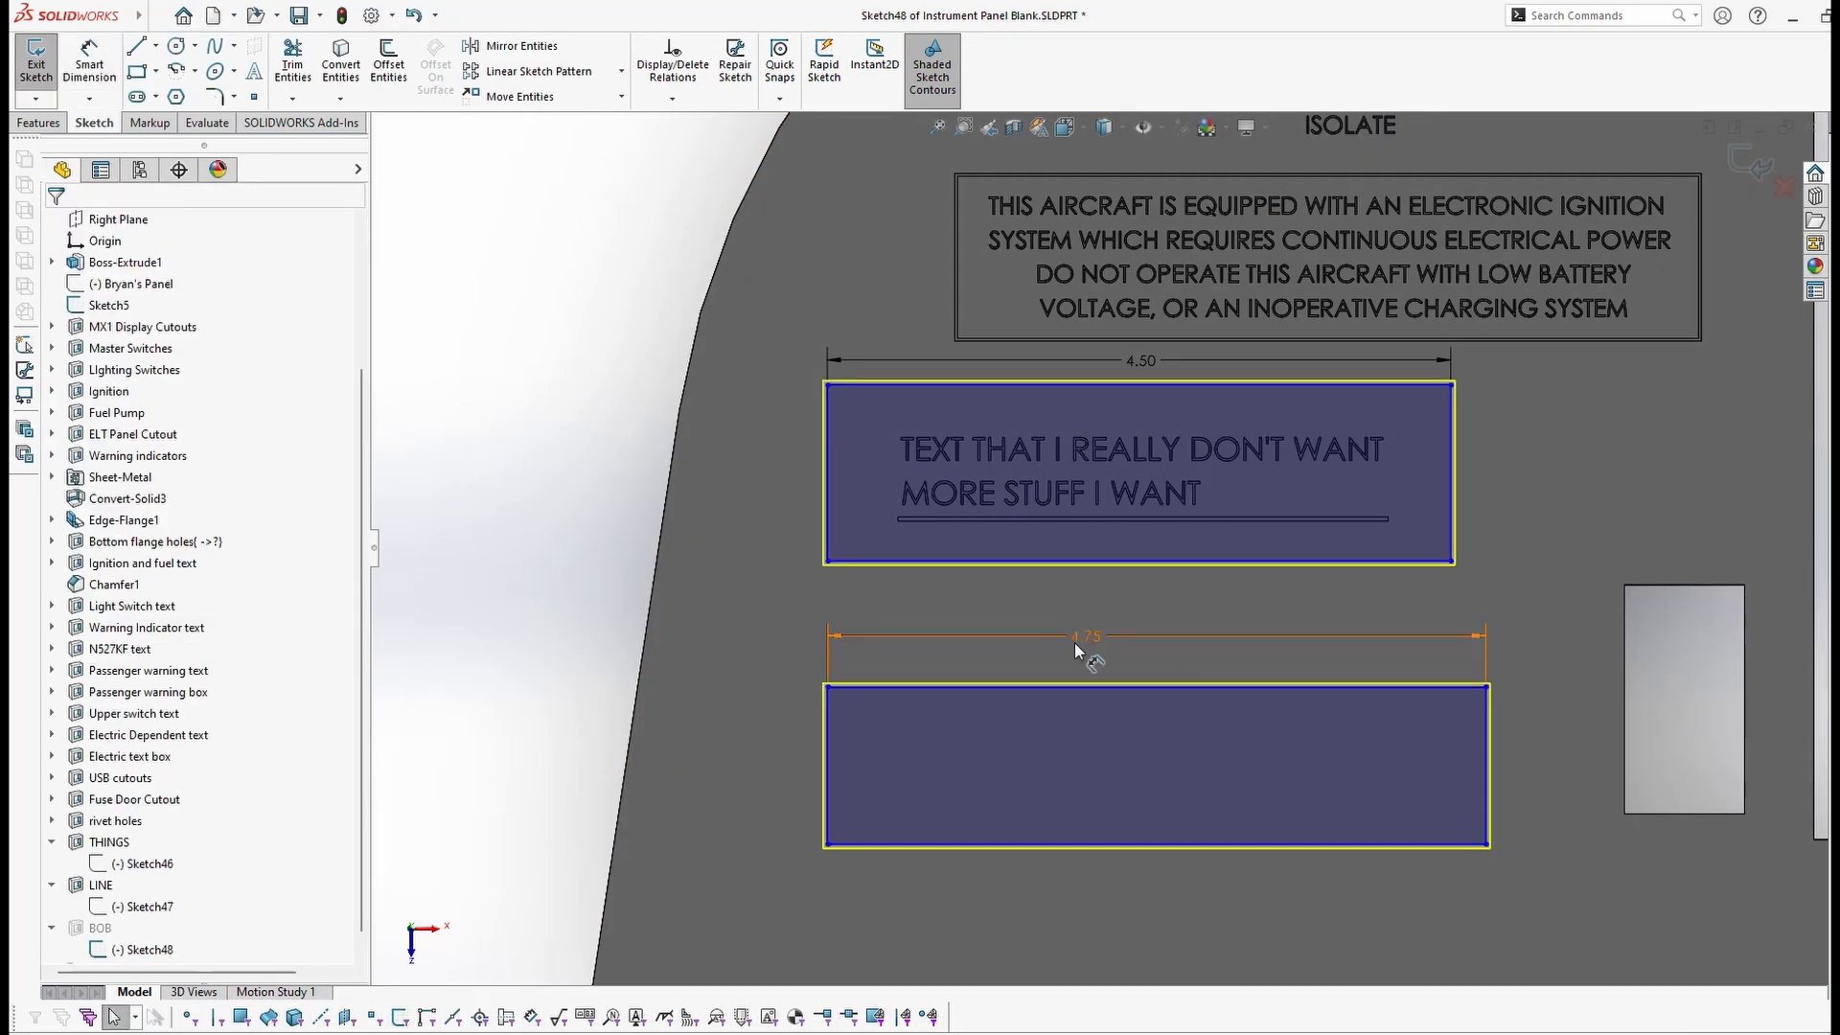
{"action": "key", "text": "ctrl+z"}
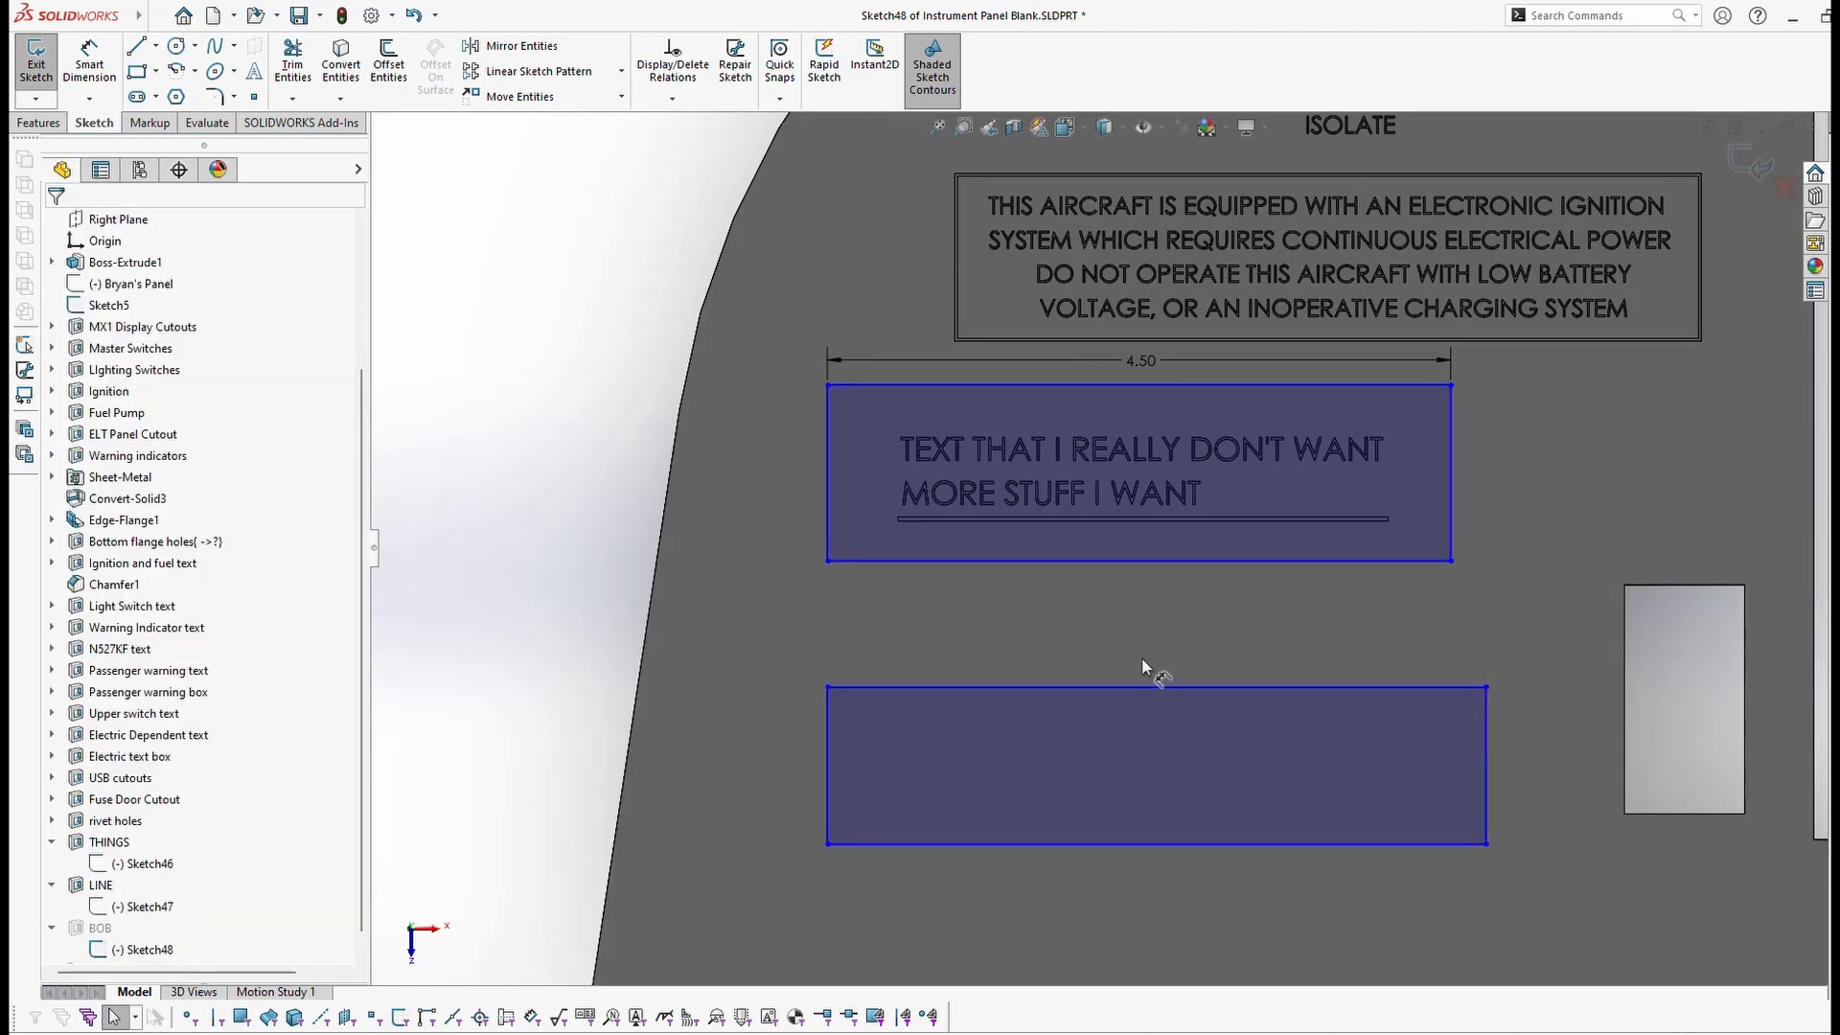
Step: Re-dimension the lower rectangle's width as an equation equal to the label box's 4.50 width (D1@Sketch48)
{"action": "left_click", "coordinate": [106, 65]}
{"action": "left_click", "coordinate": [1179, 685]}
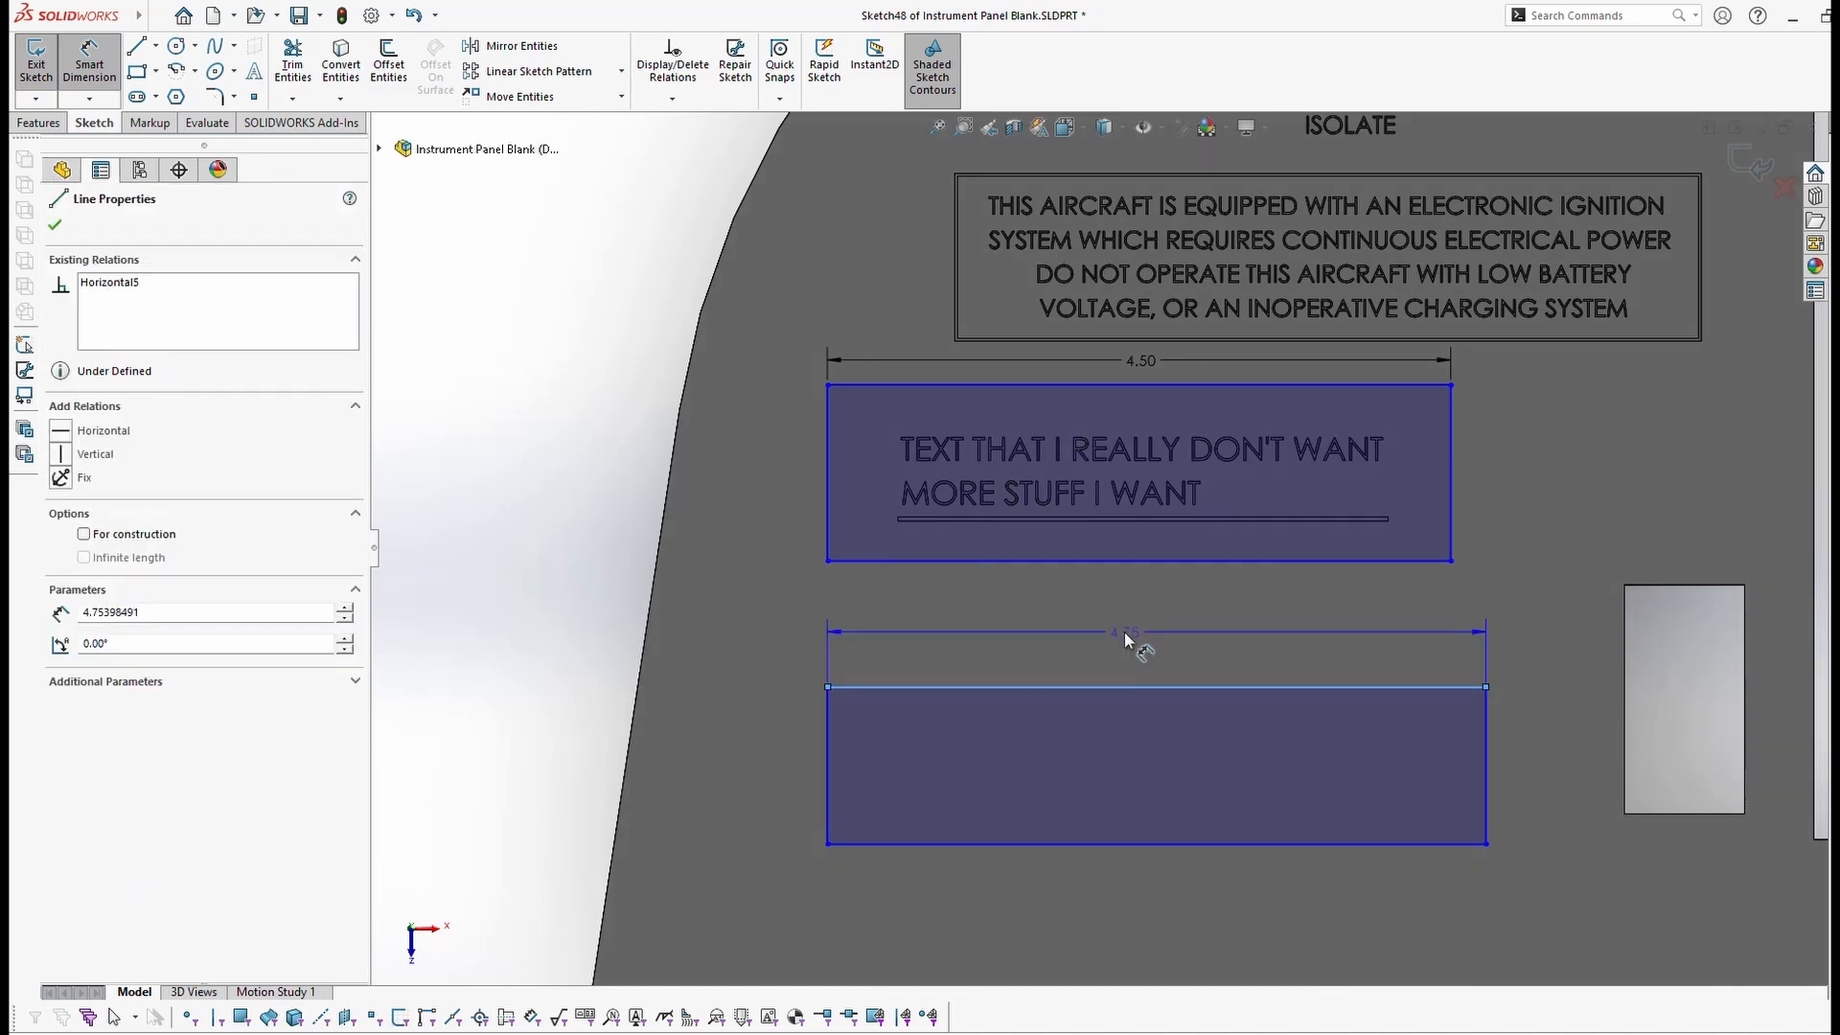
{"action": "left_click", "coordinate": [1131, 640]}
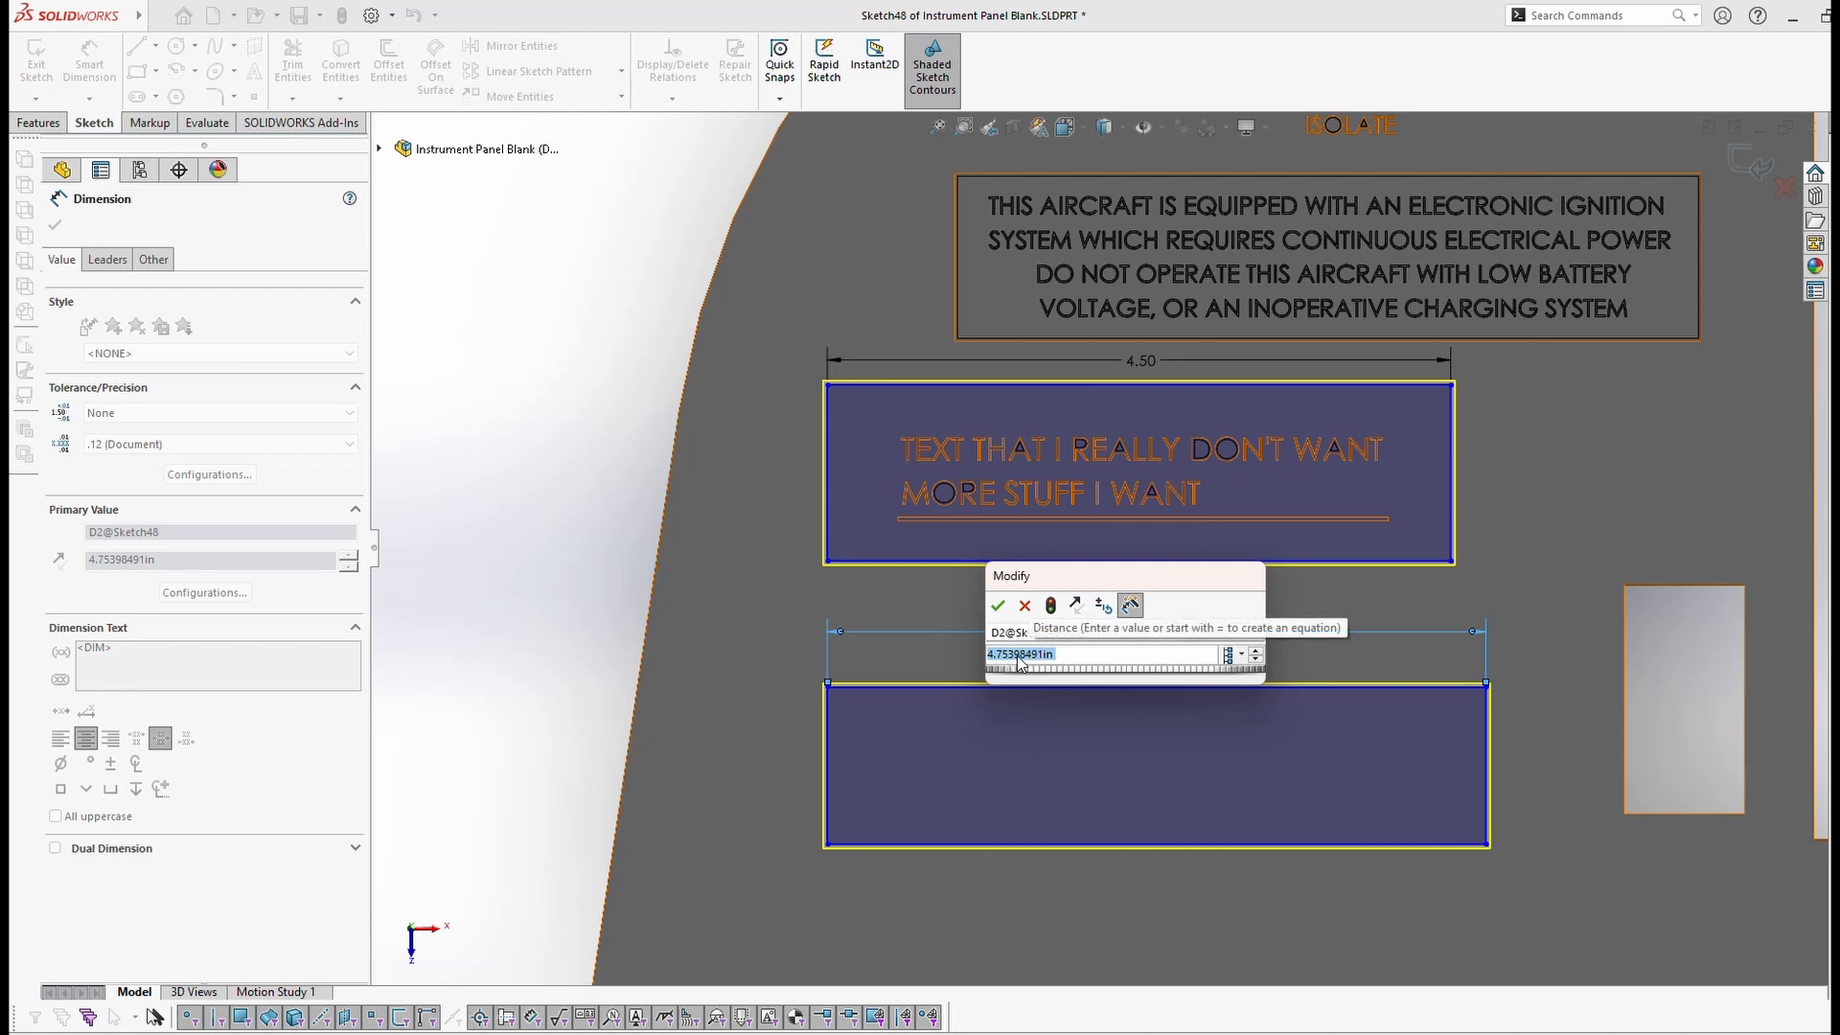
{"action": "type", "text": "="}
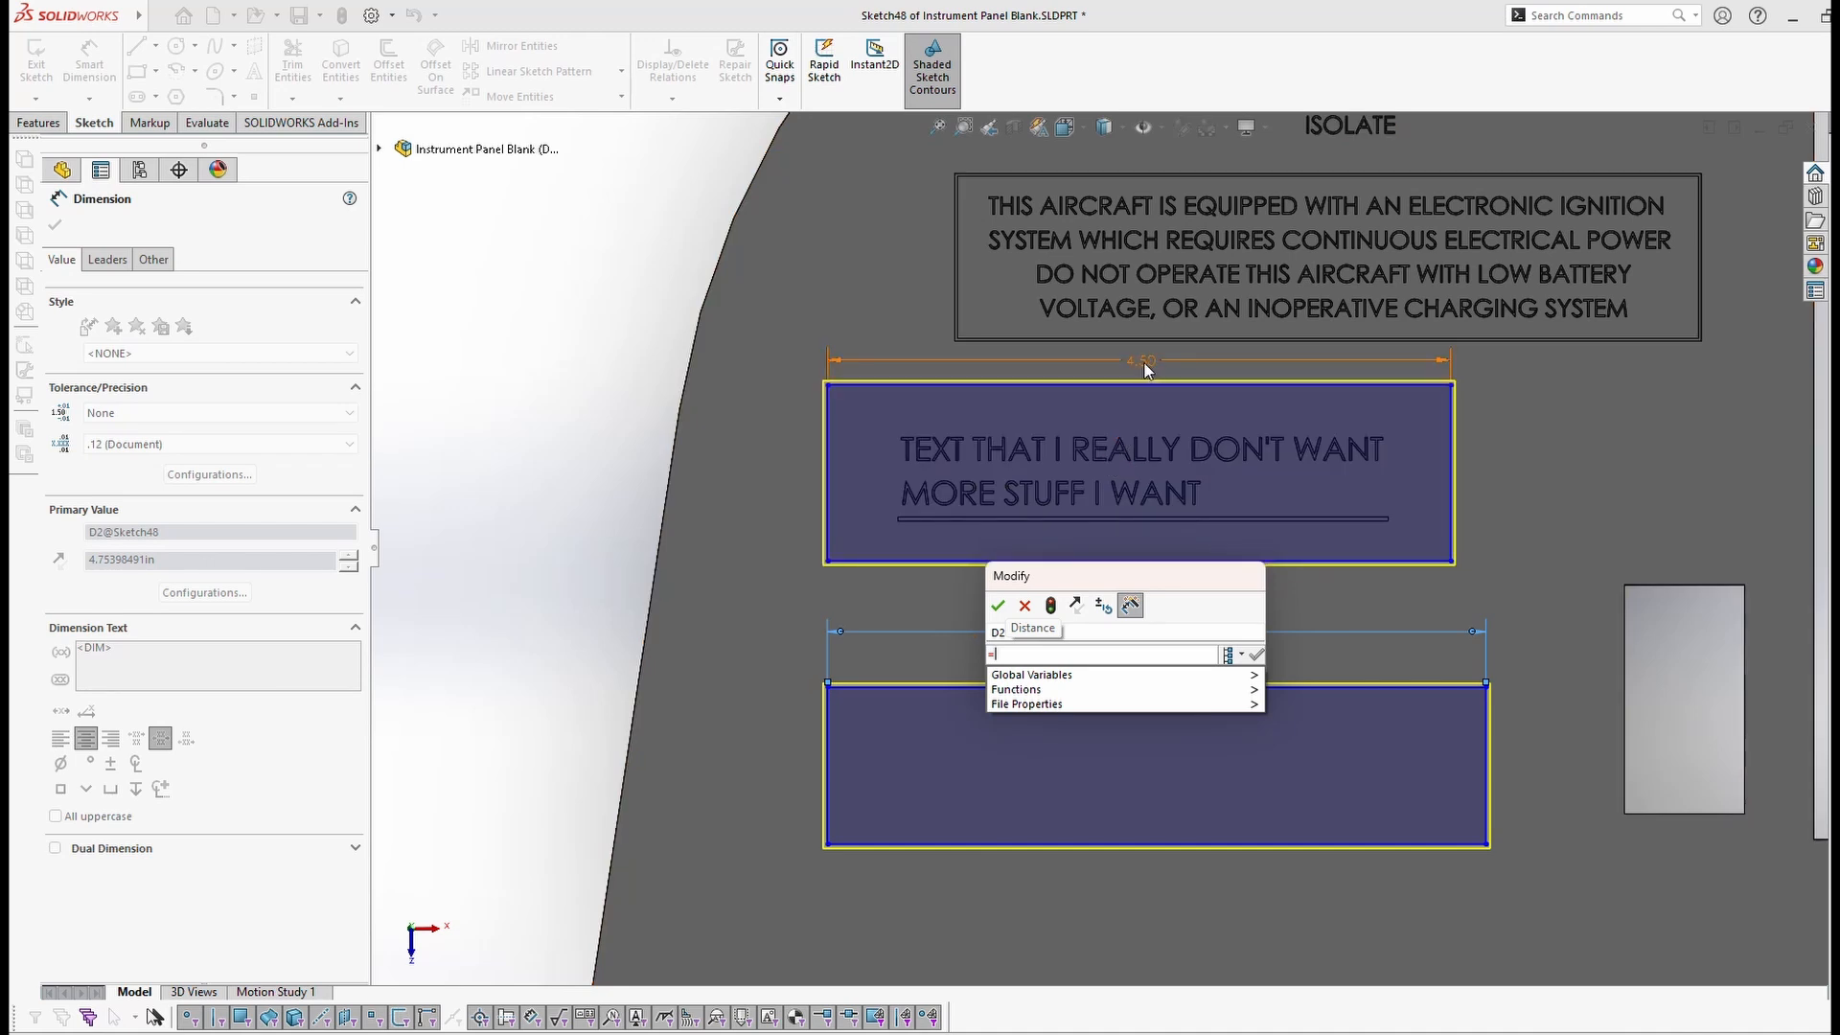
{"action": "left_click", "coordinate": [1143, 362]}
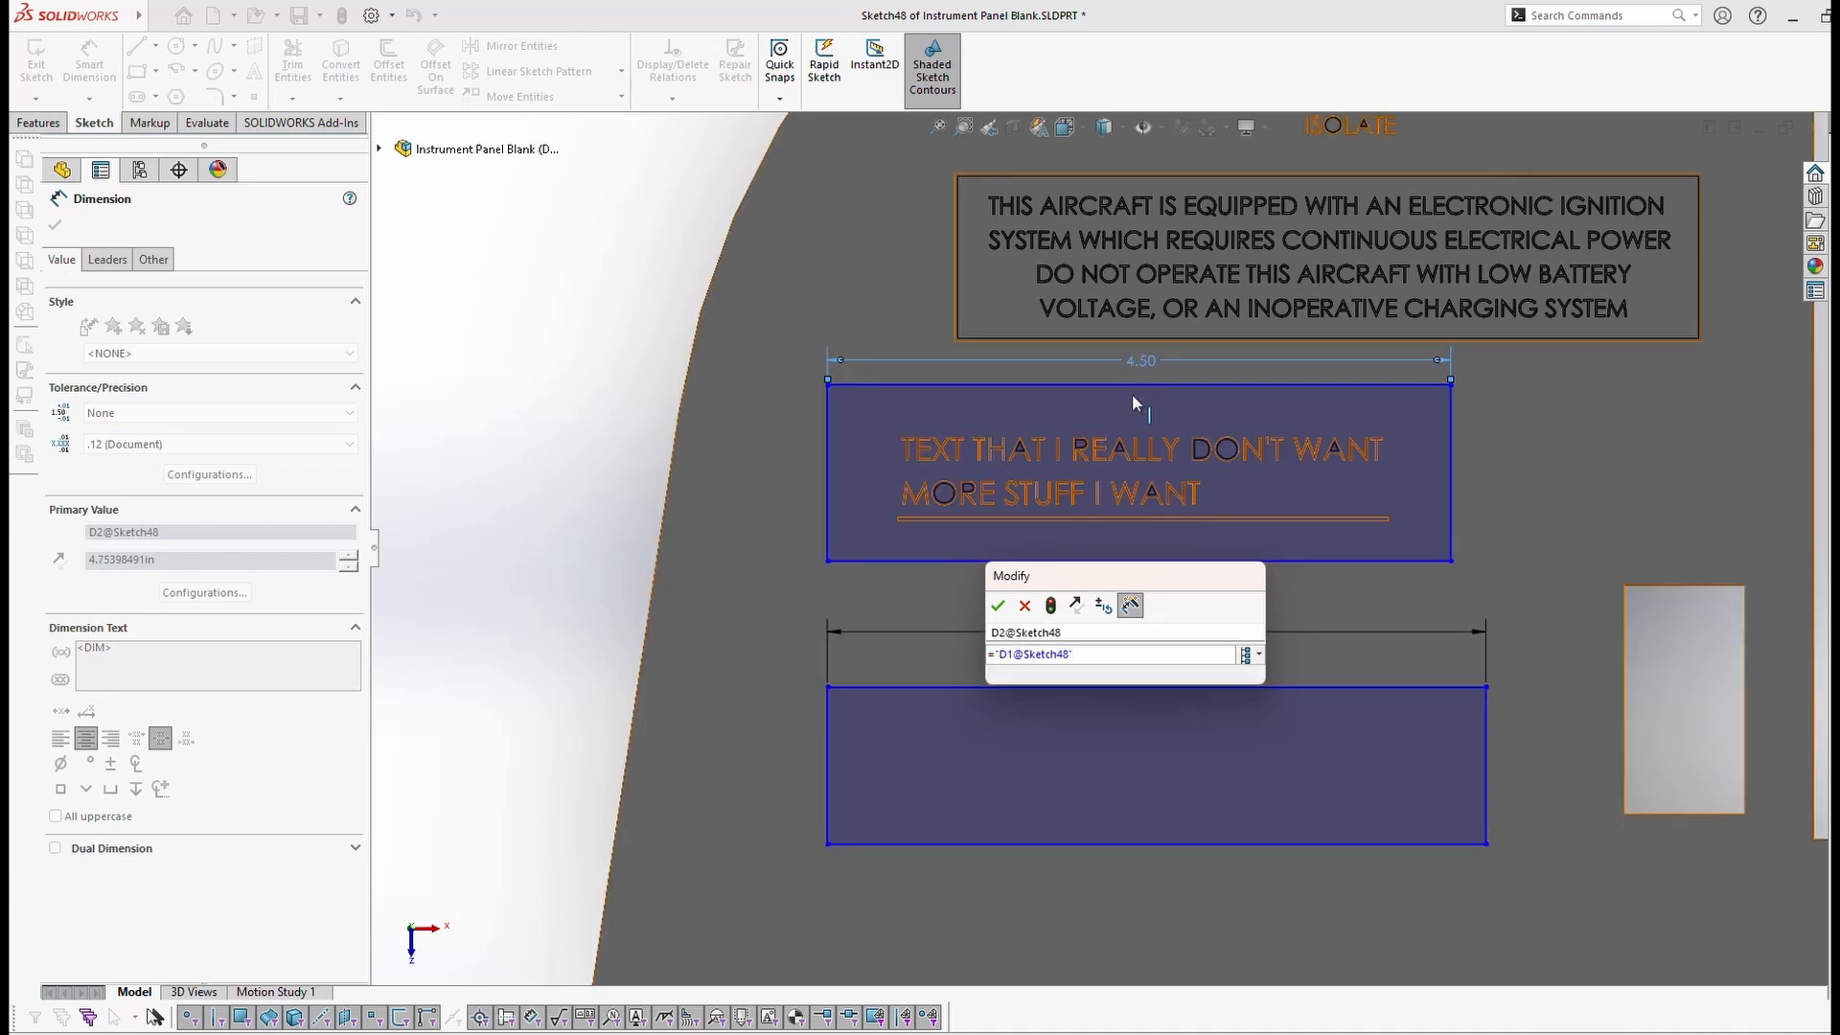
{"action": "left_click", "coordinate": [998, 606]}
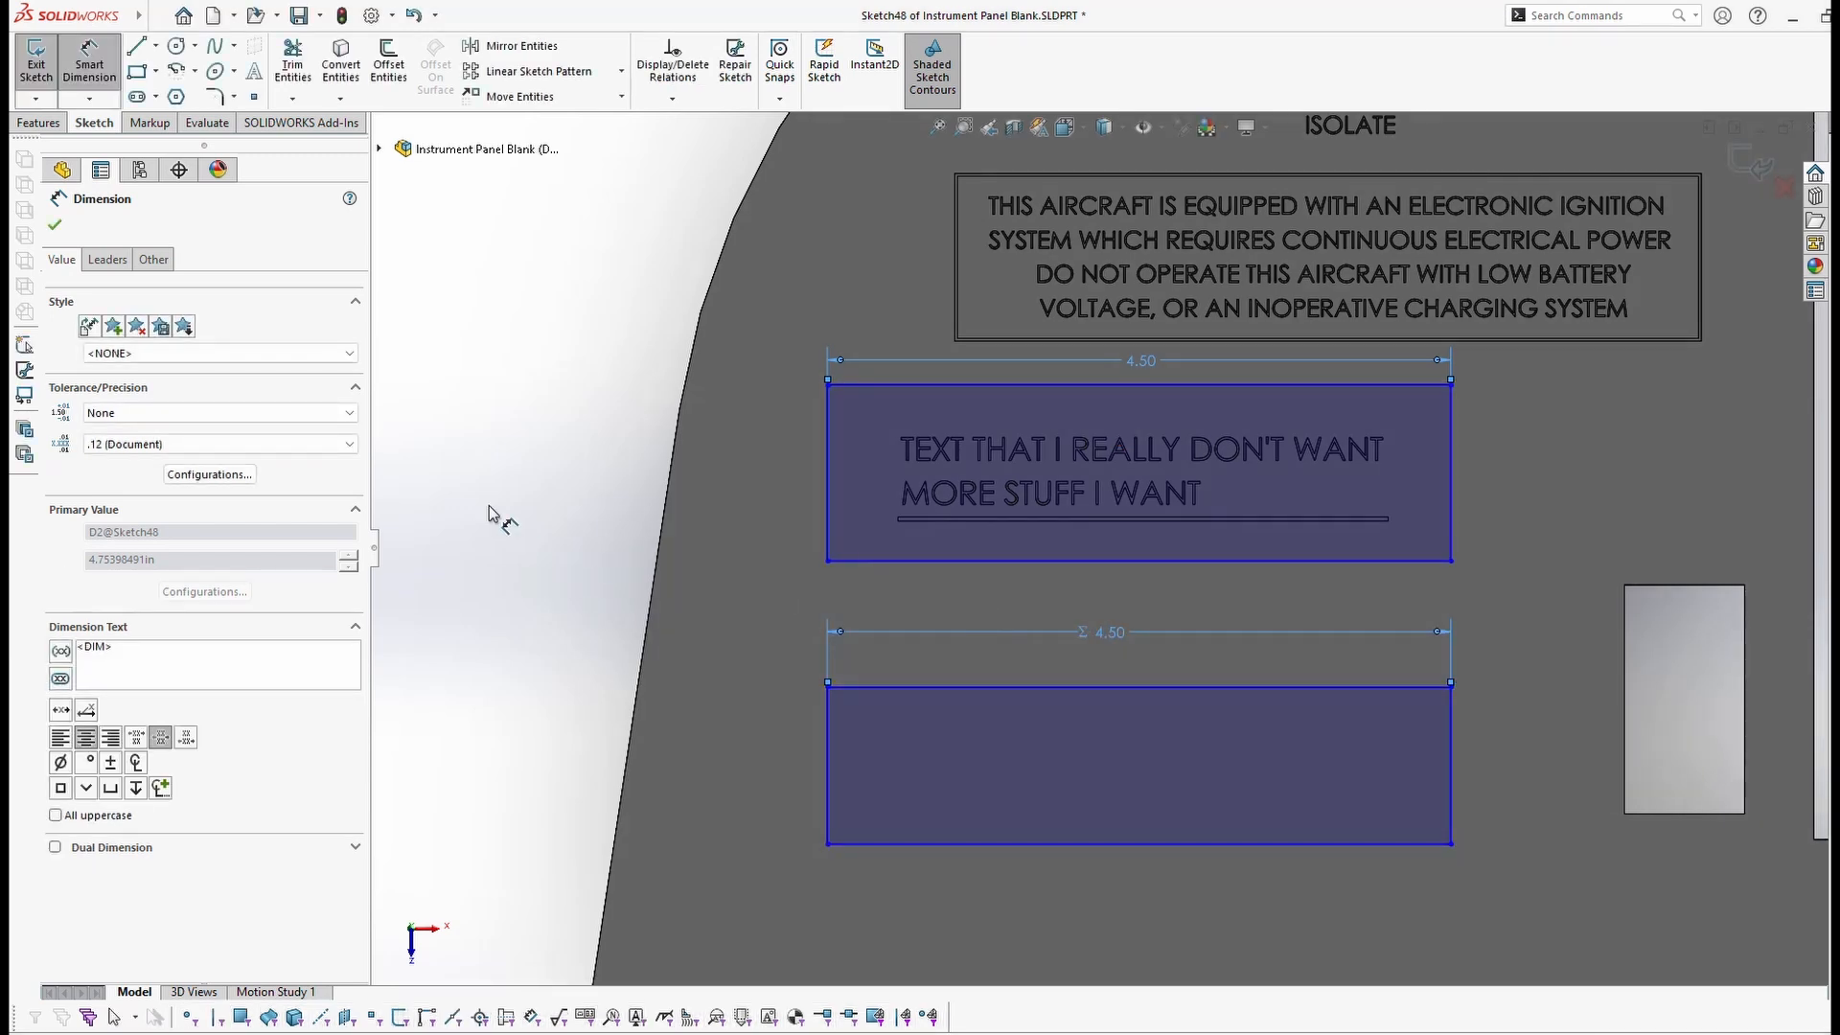
{"action": "left_click", "coordinate": [55, 224]}
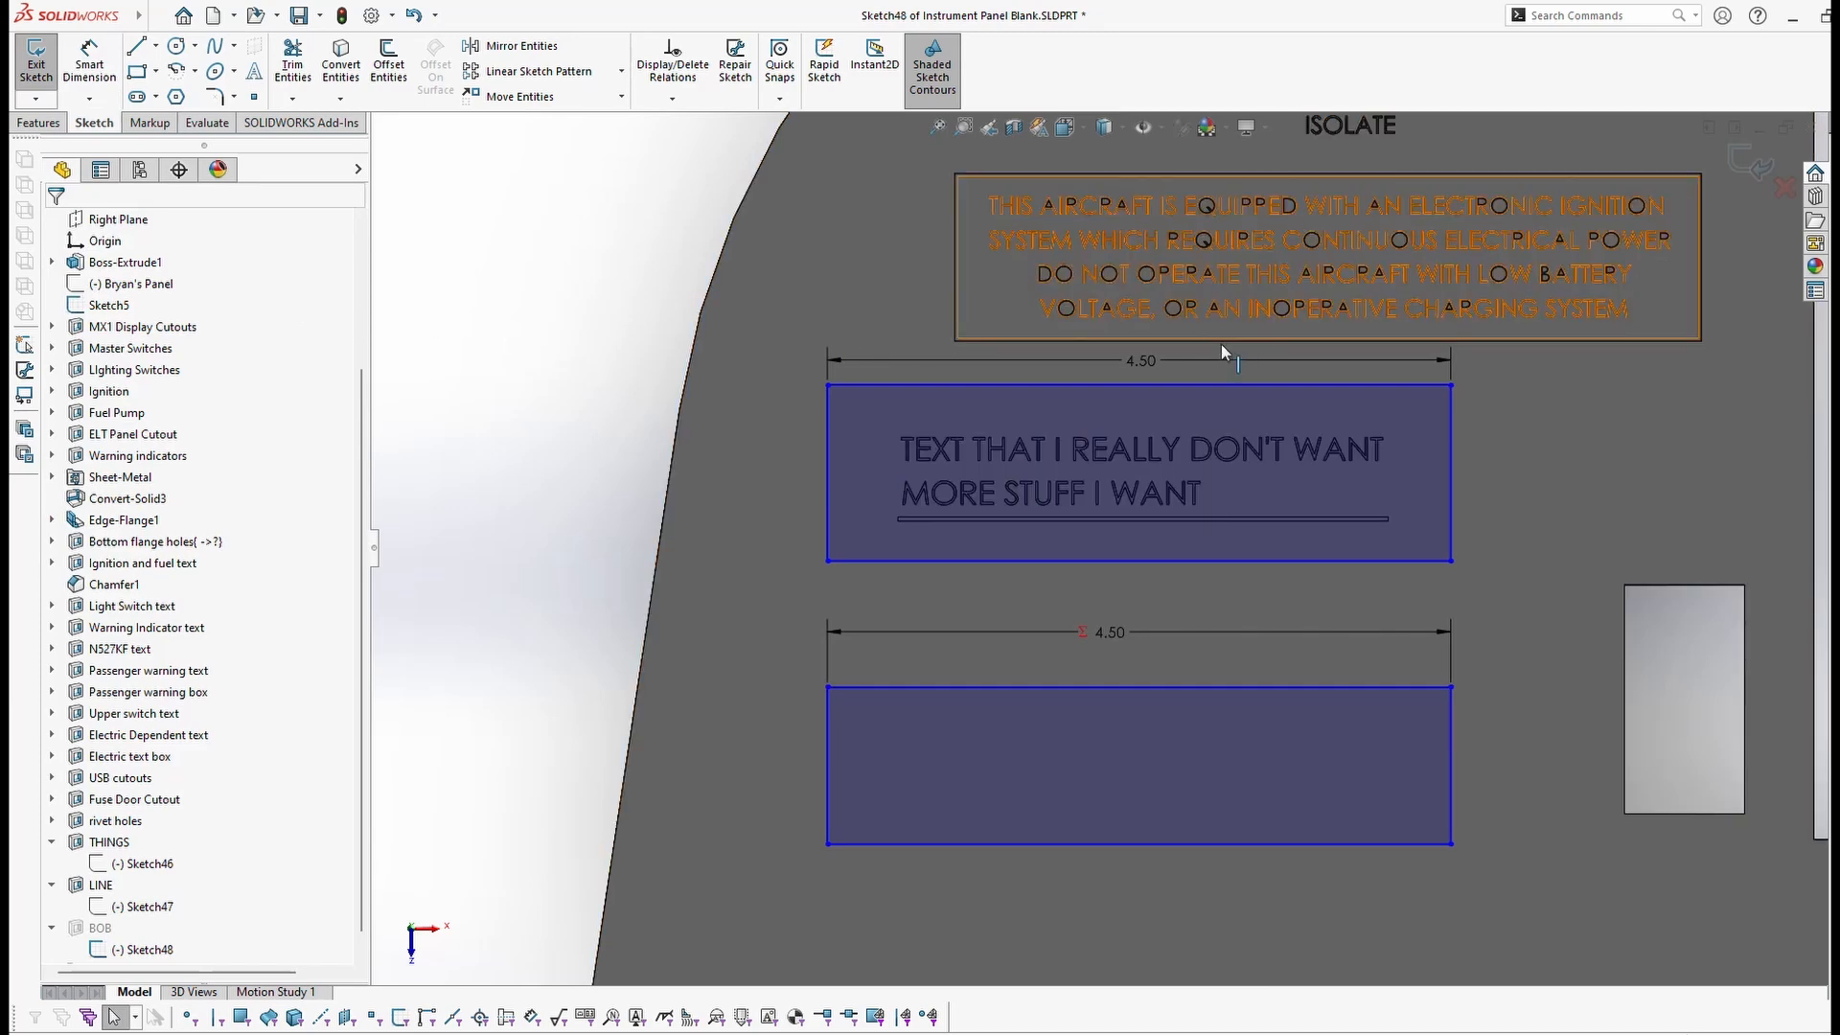
{"action": "double_click", "coordinate": [1140, 363]}
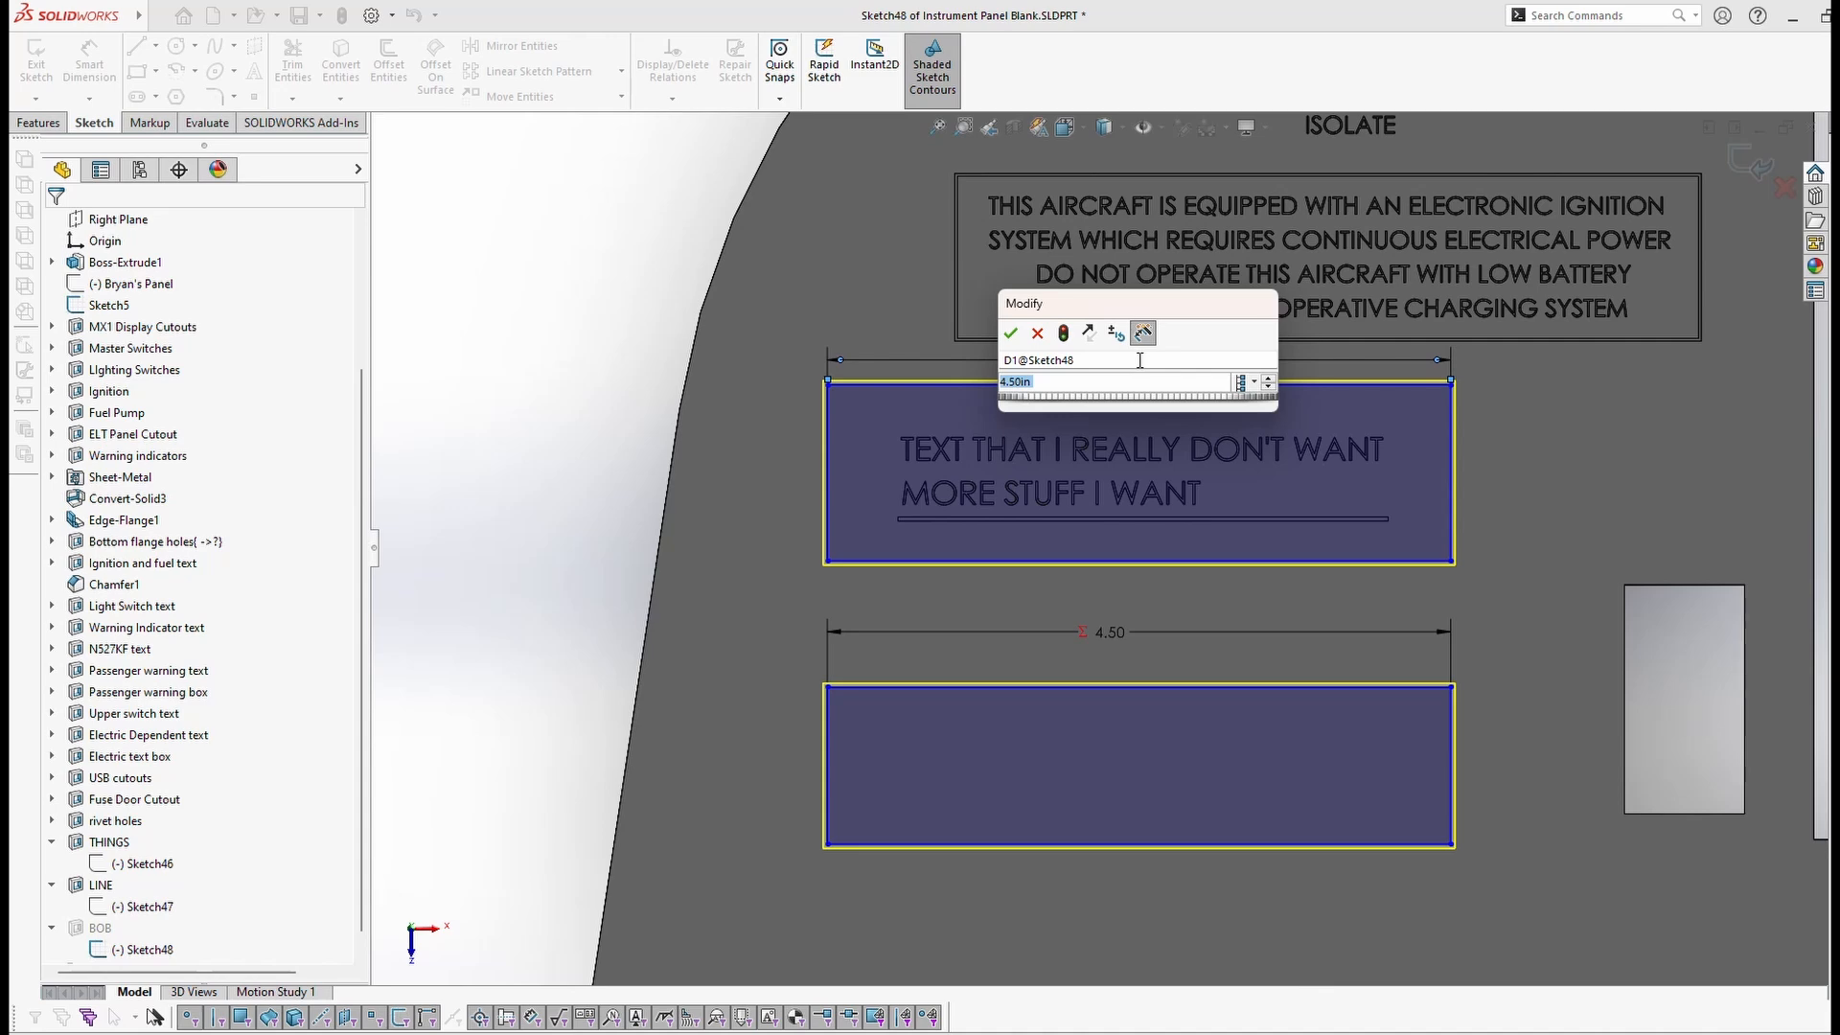
Step: Change the label box width from 4.50 to 4.30, and check that the lower rectangle follows
{"action": "type", "text": "4.3"}
{"action": "key", "text": "Return"}
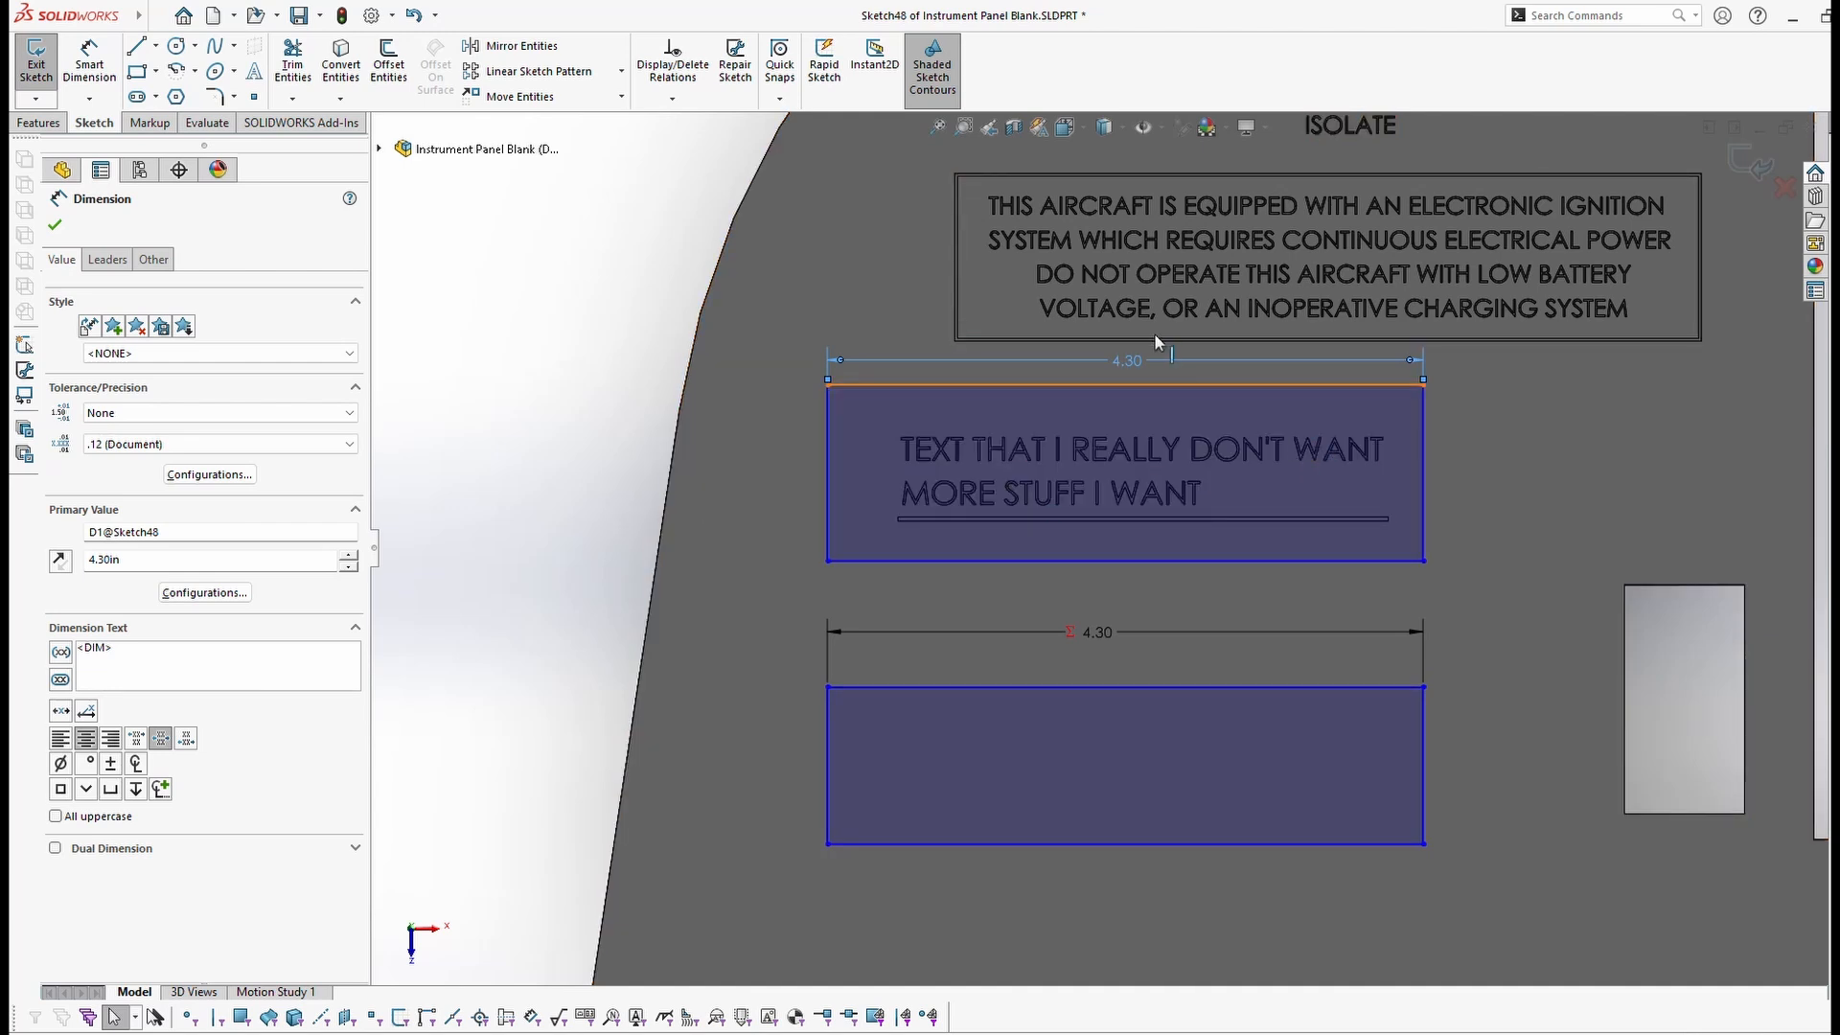
{"action": "left_click", "coordinate": [1089, 631]}
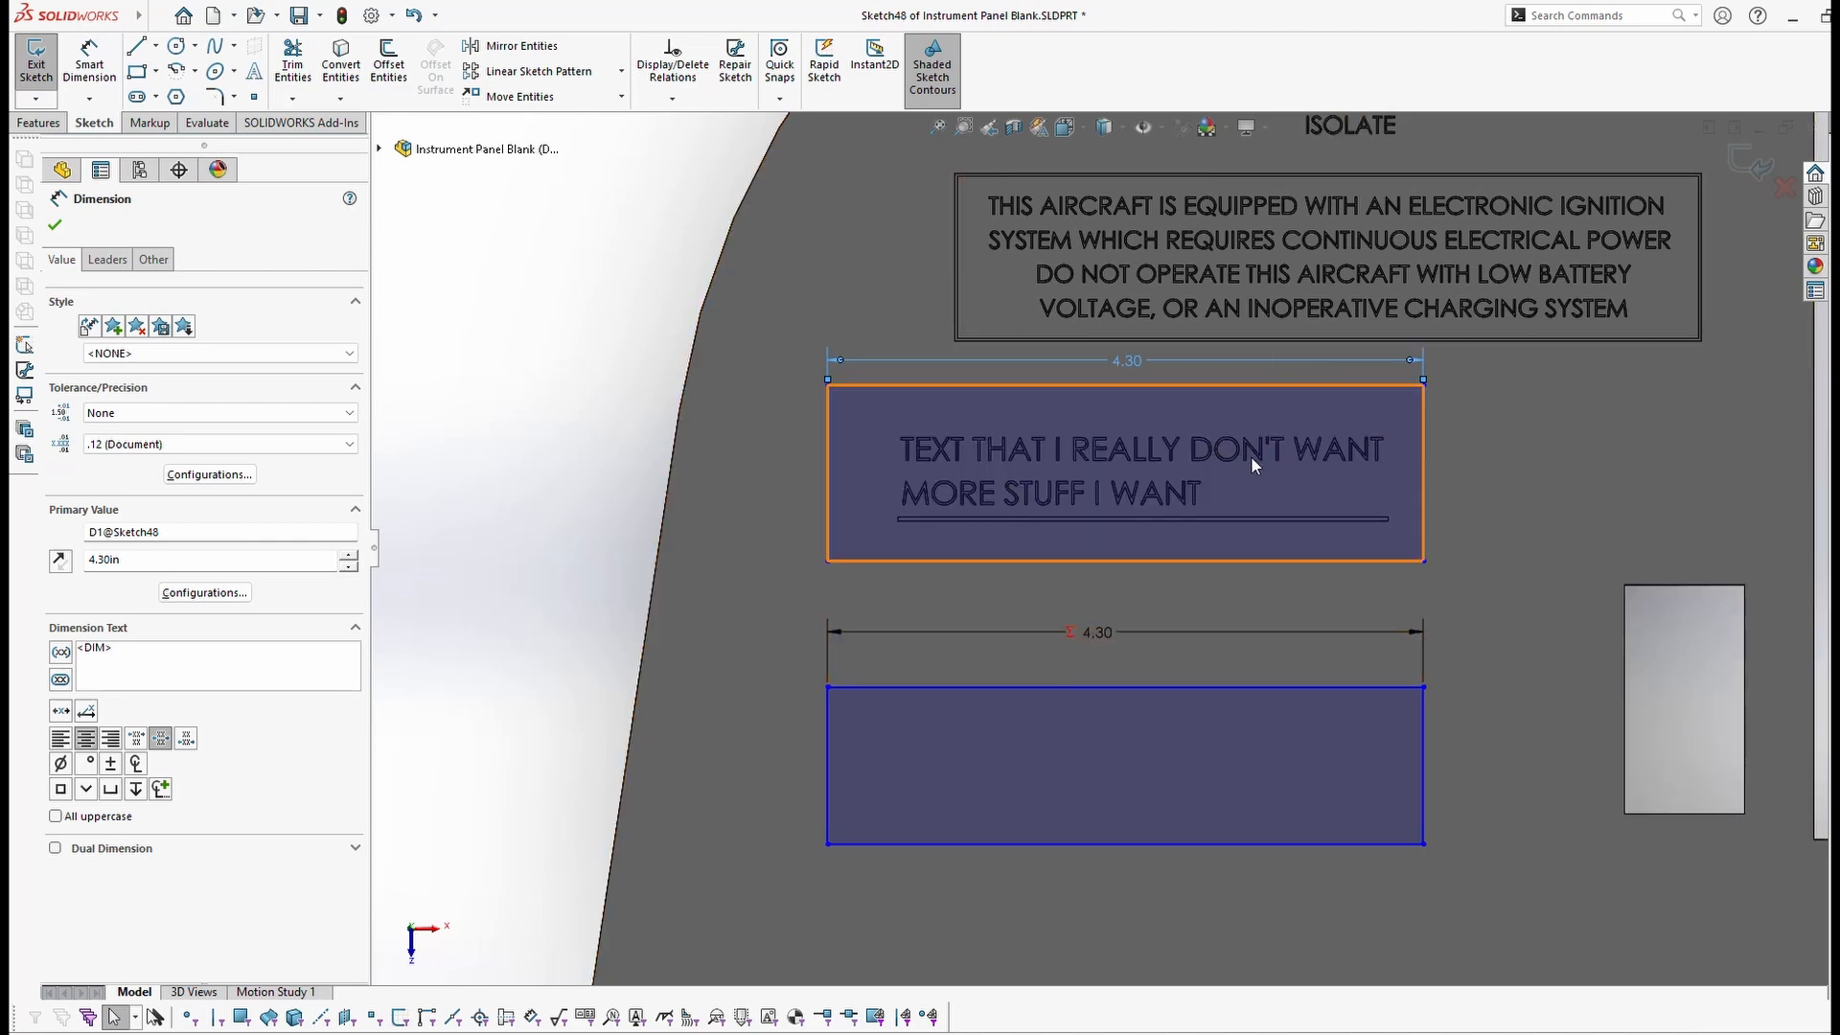
{"action": "scroll", "coordinate": [1496, 508], "scroll_direction": "up", "scroll_amount": 5}
{"action": "scroll", "coordinate": [1289, 591], "scroll_direction": "down", "scroll_amount": 5}
{"action": "scroll", "coordinate": [1294, 537], "scroll_direction": "up", "scroll_amount": 2}
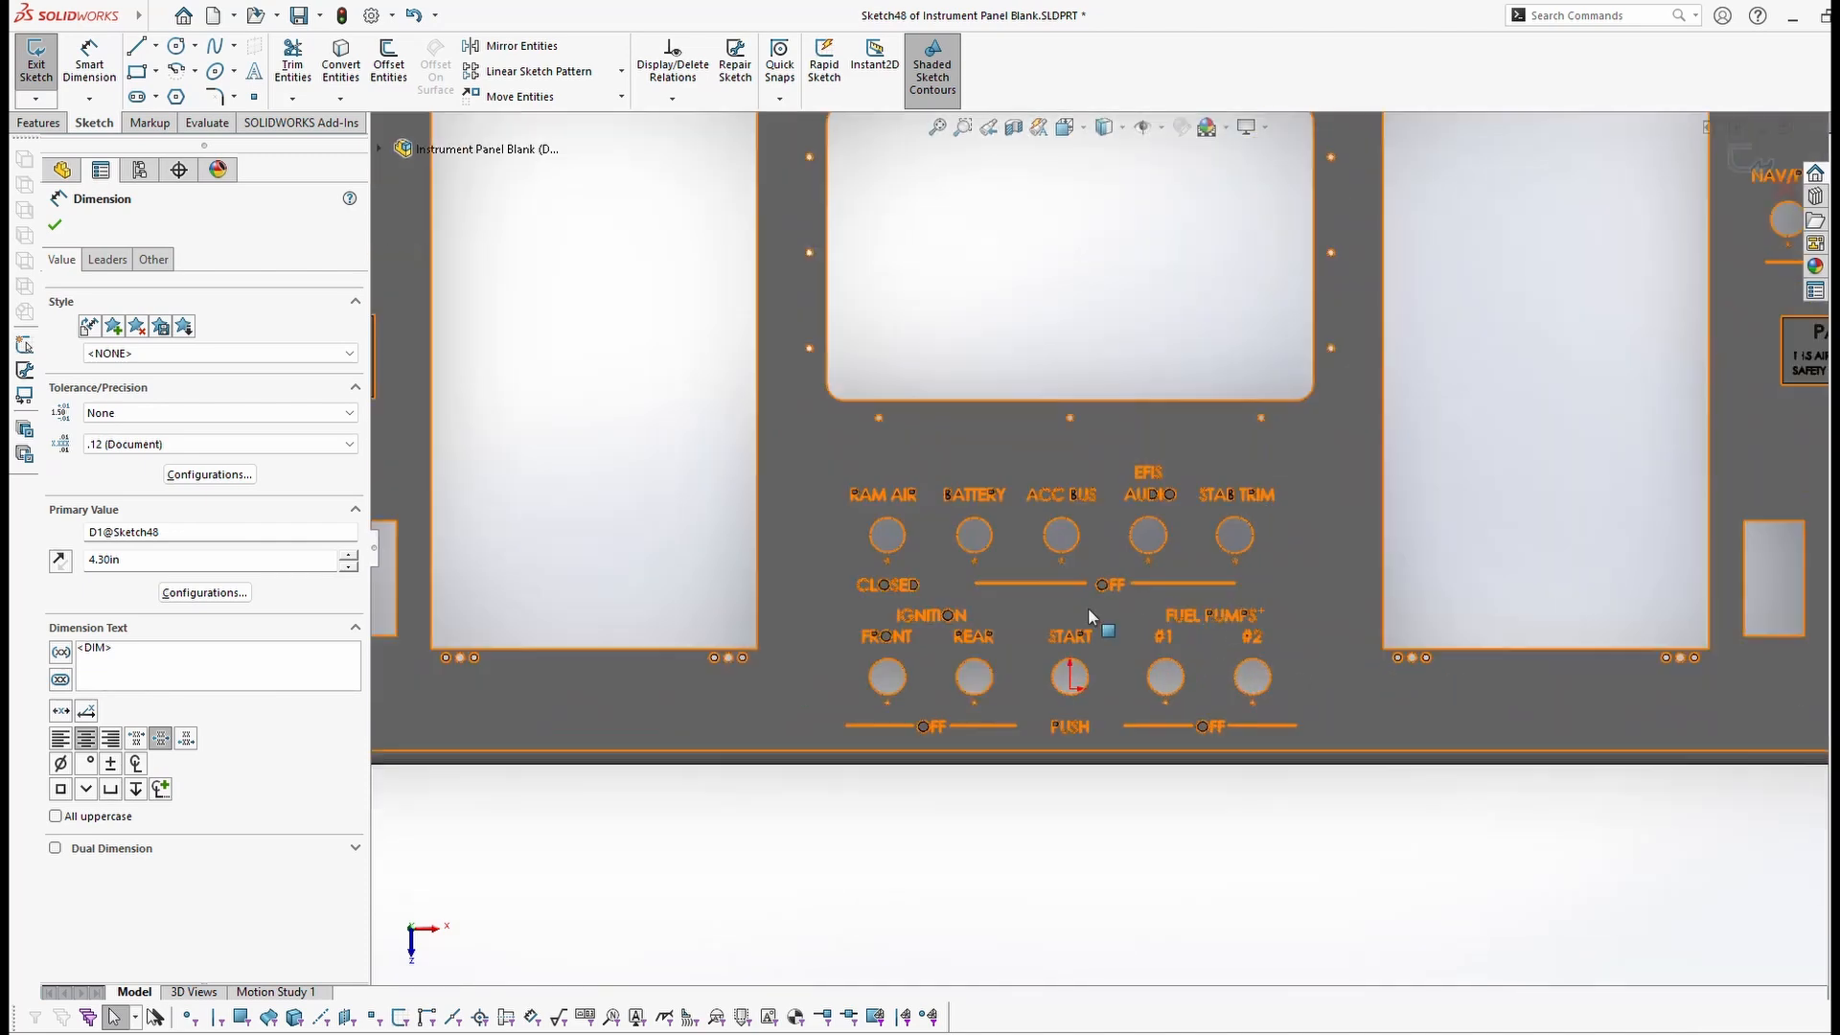
{"action": "scroll", "coordinate": [743, 561], "scroll_direction": "up", "scroll_amount": 3}
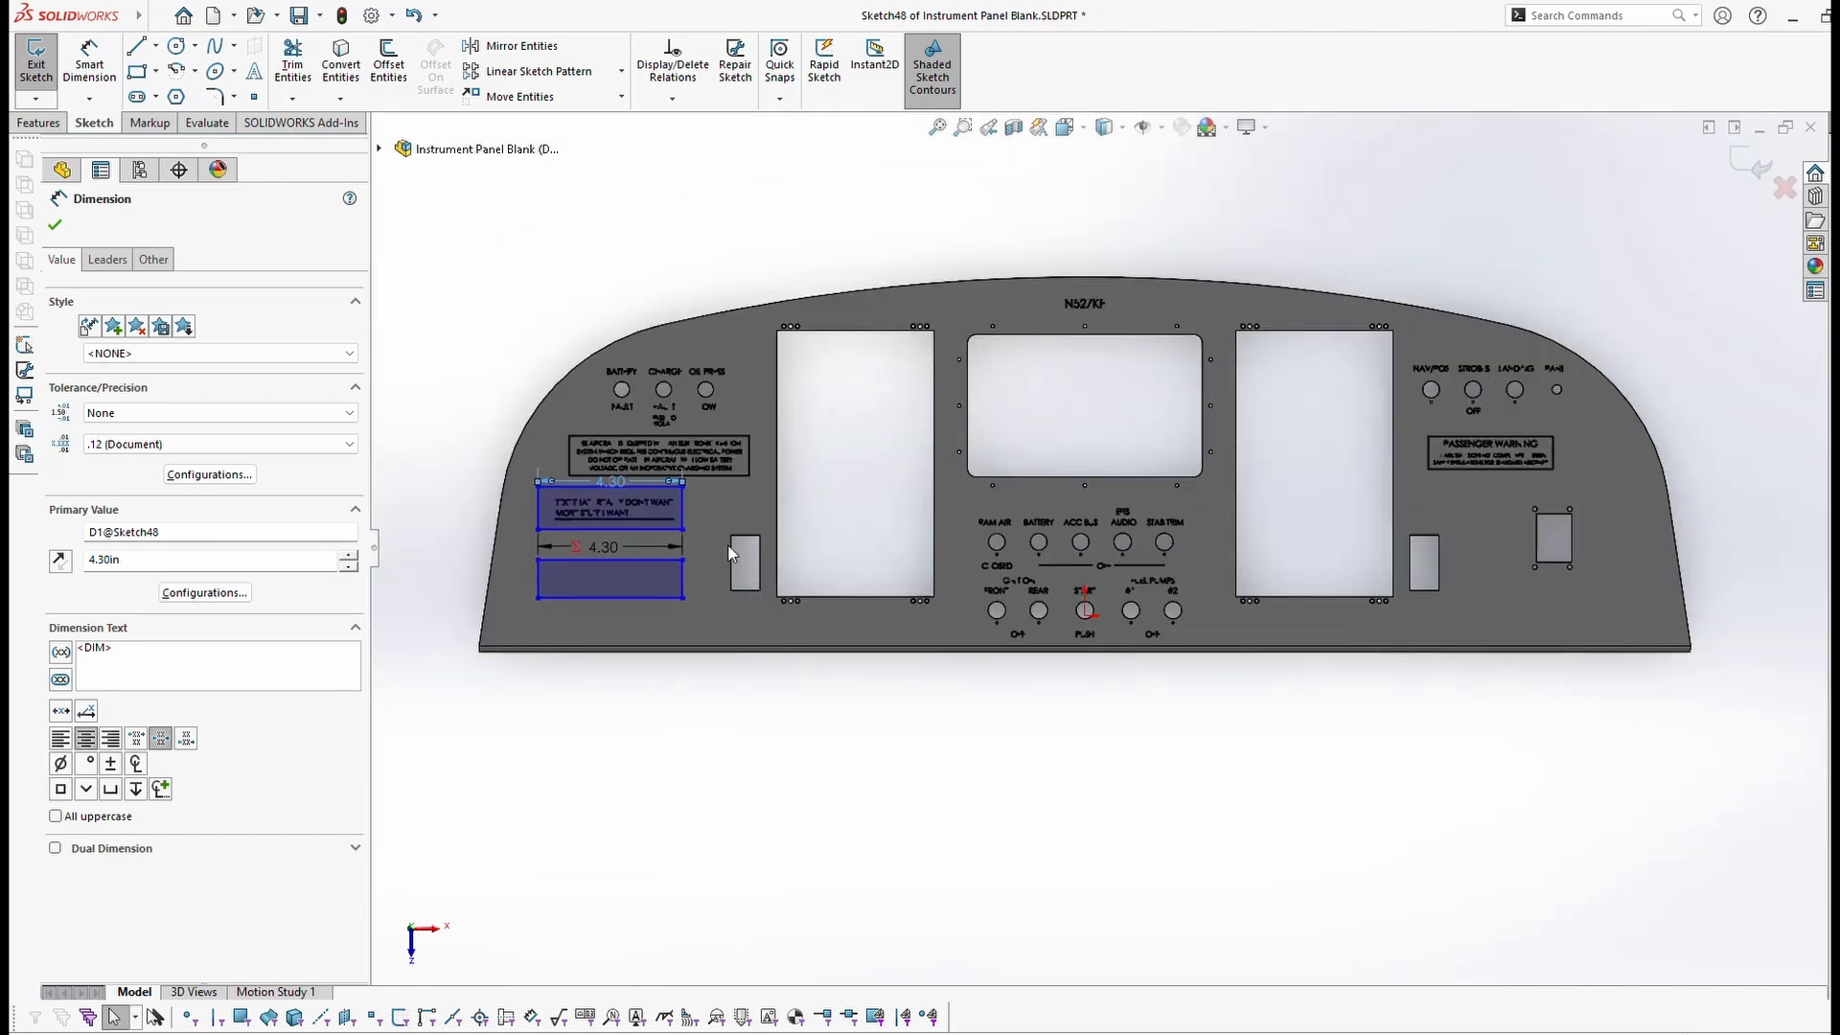
{"action": "scroll", "coordinate": [844, 522], "scroll_direction": "down", "scroll_amount": 5}
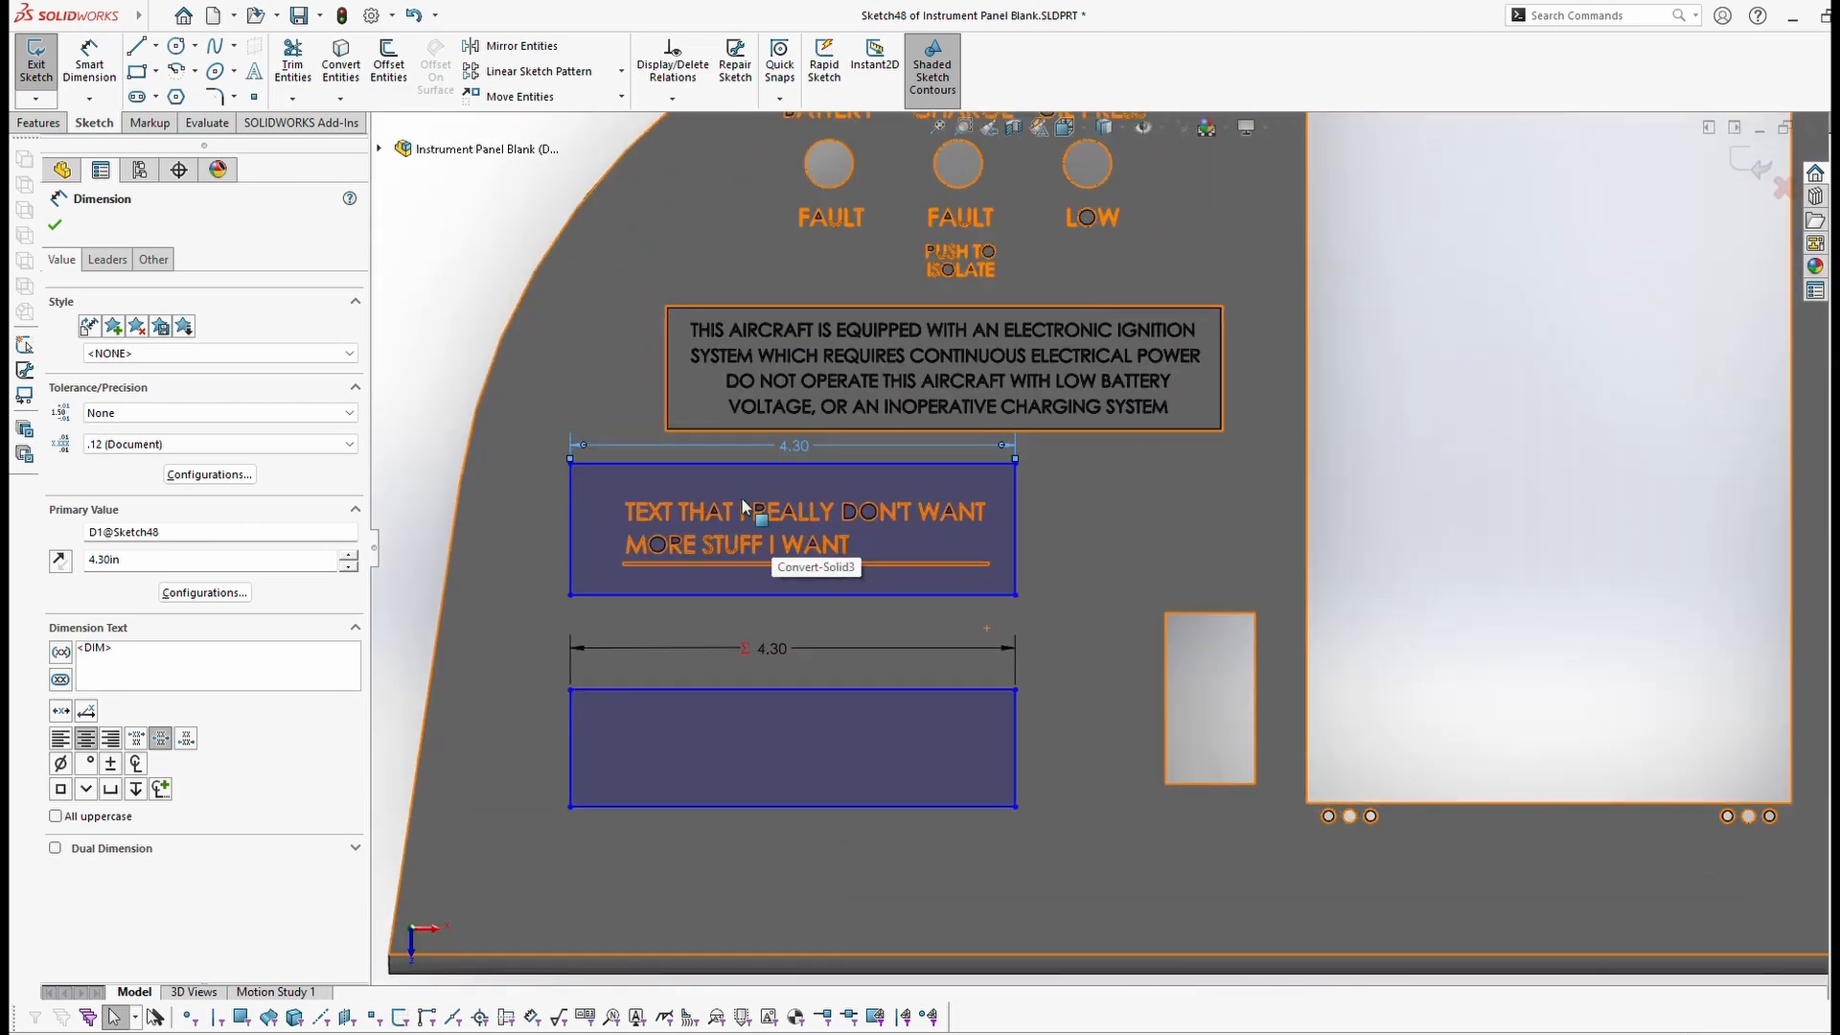
{"action": "scroll", "coordinate": [539, 479], "scroll_direction": "down", "scroll_amount": 2}
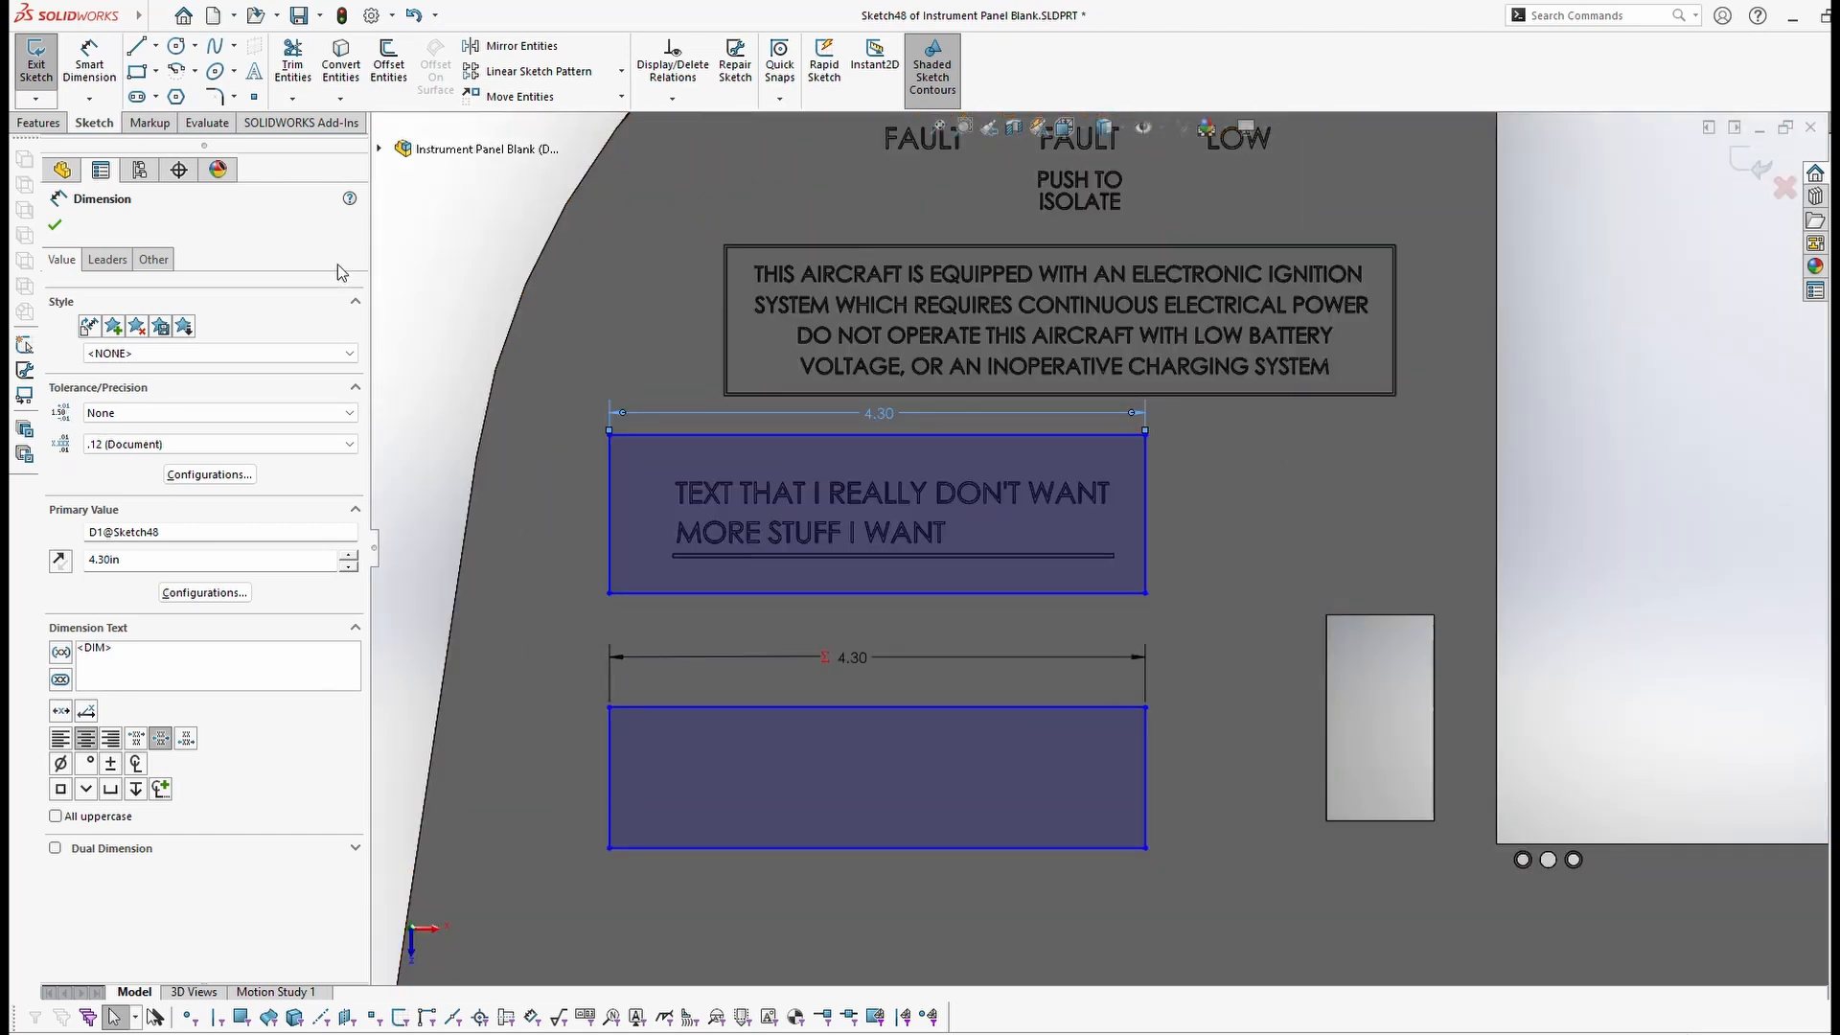
Step: Add a 1.30 height dimension on the label box's left side
{"action": "left_click", "coordinate": [89, 62]}
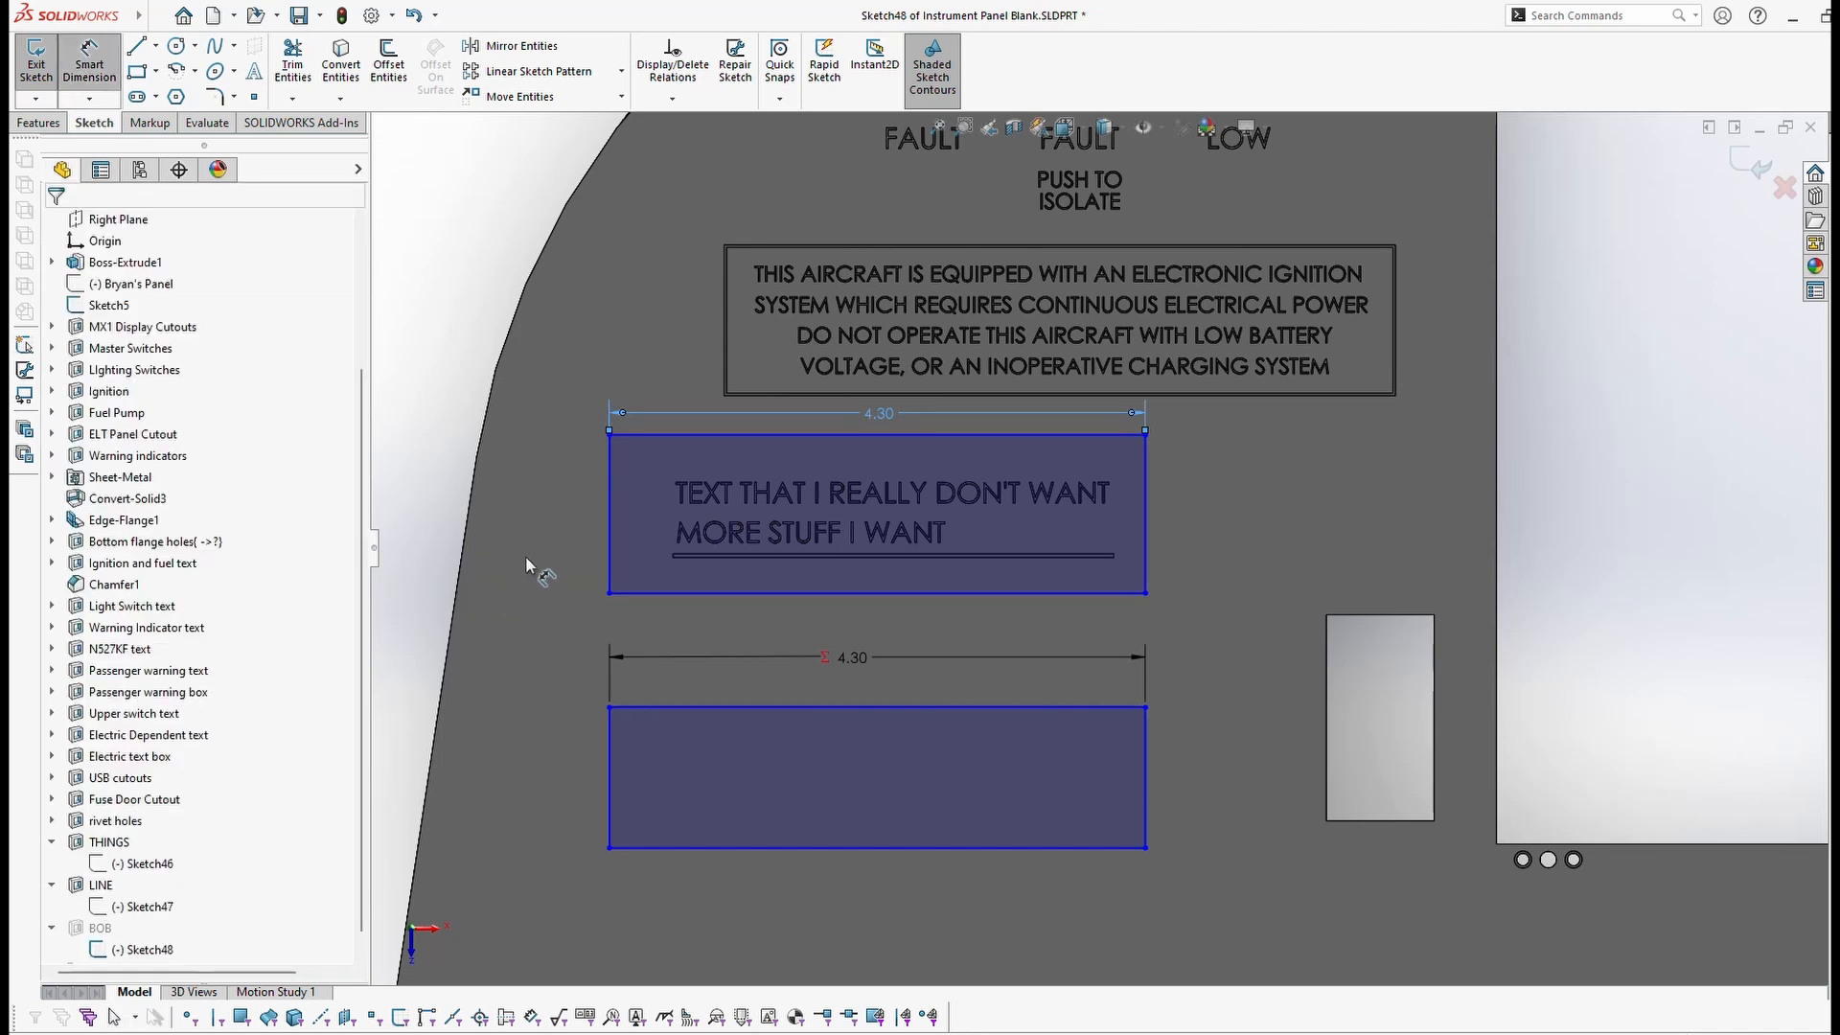
{"action": "left_click", "coordinate": [690, 436]}
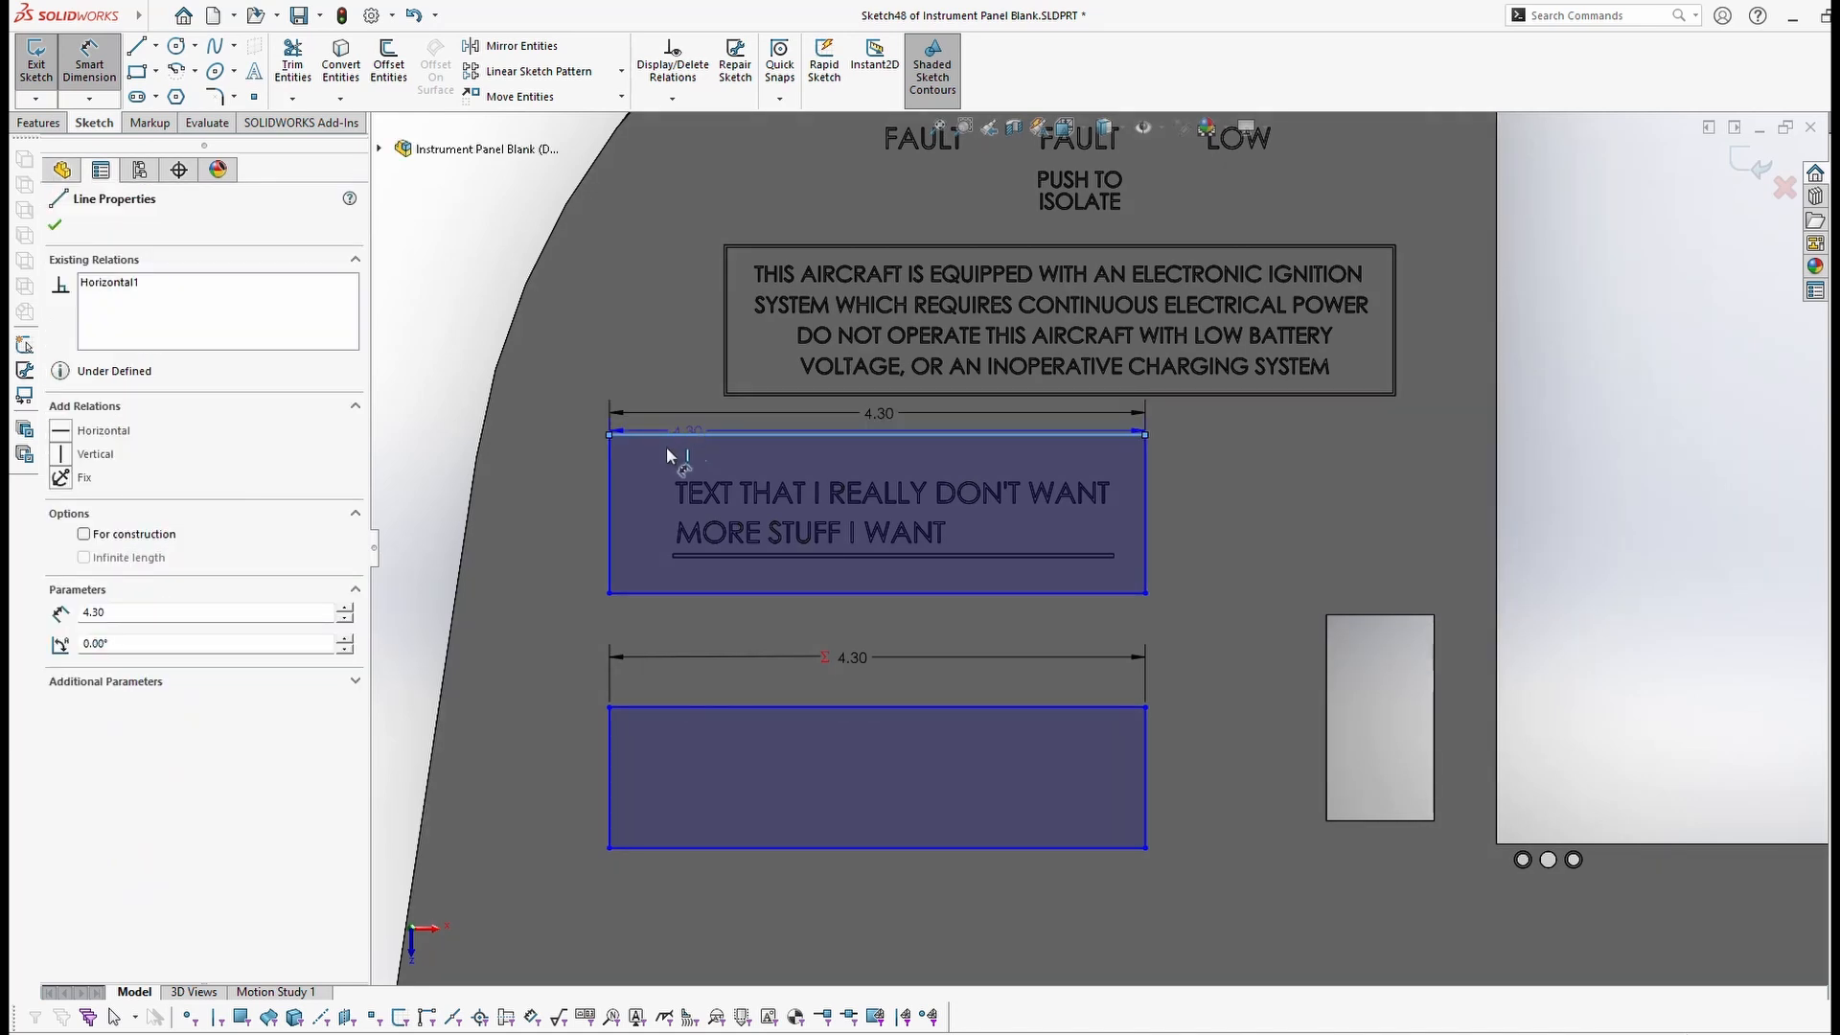
{"action": "left_click", "coordinate": [665, 590]}
{"action": "left_click", "coordinate": [539, 529]}
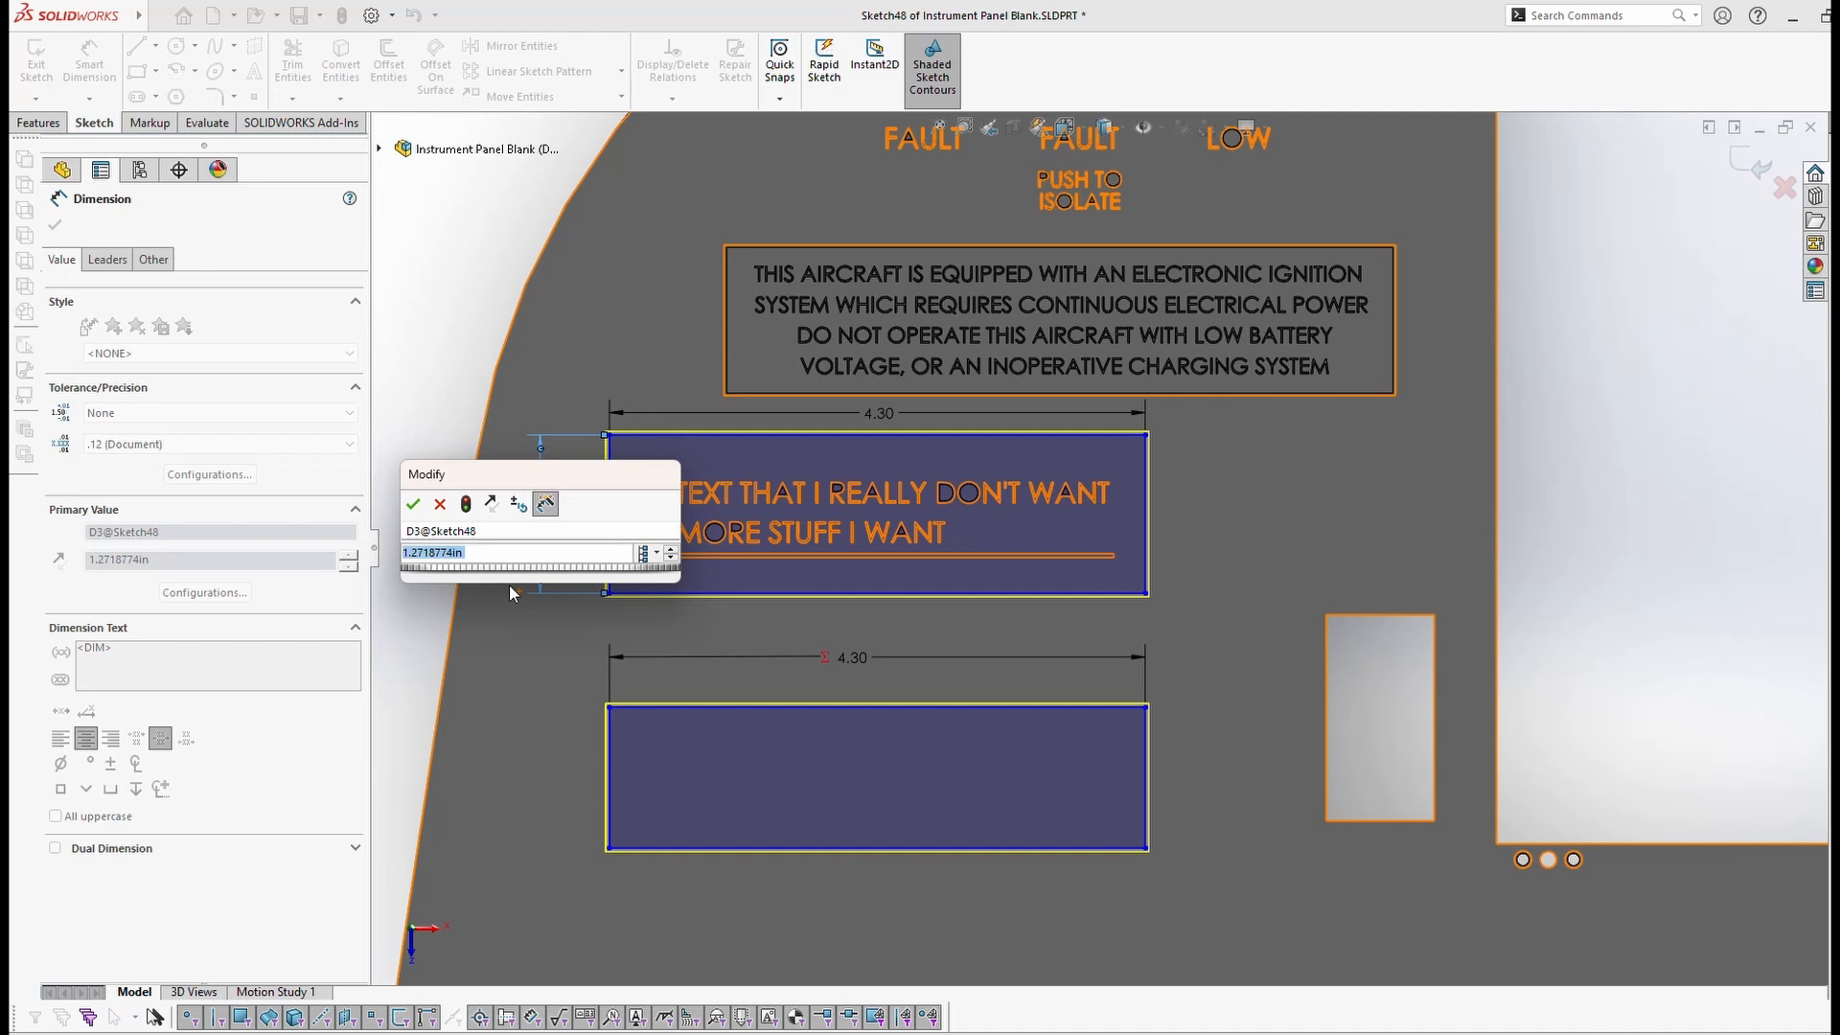
{"action": "type", "text": "1.3"}
{"action": "key", "text": "Return"}
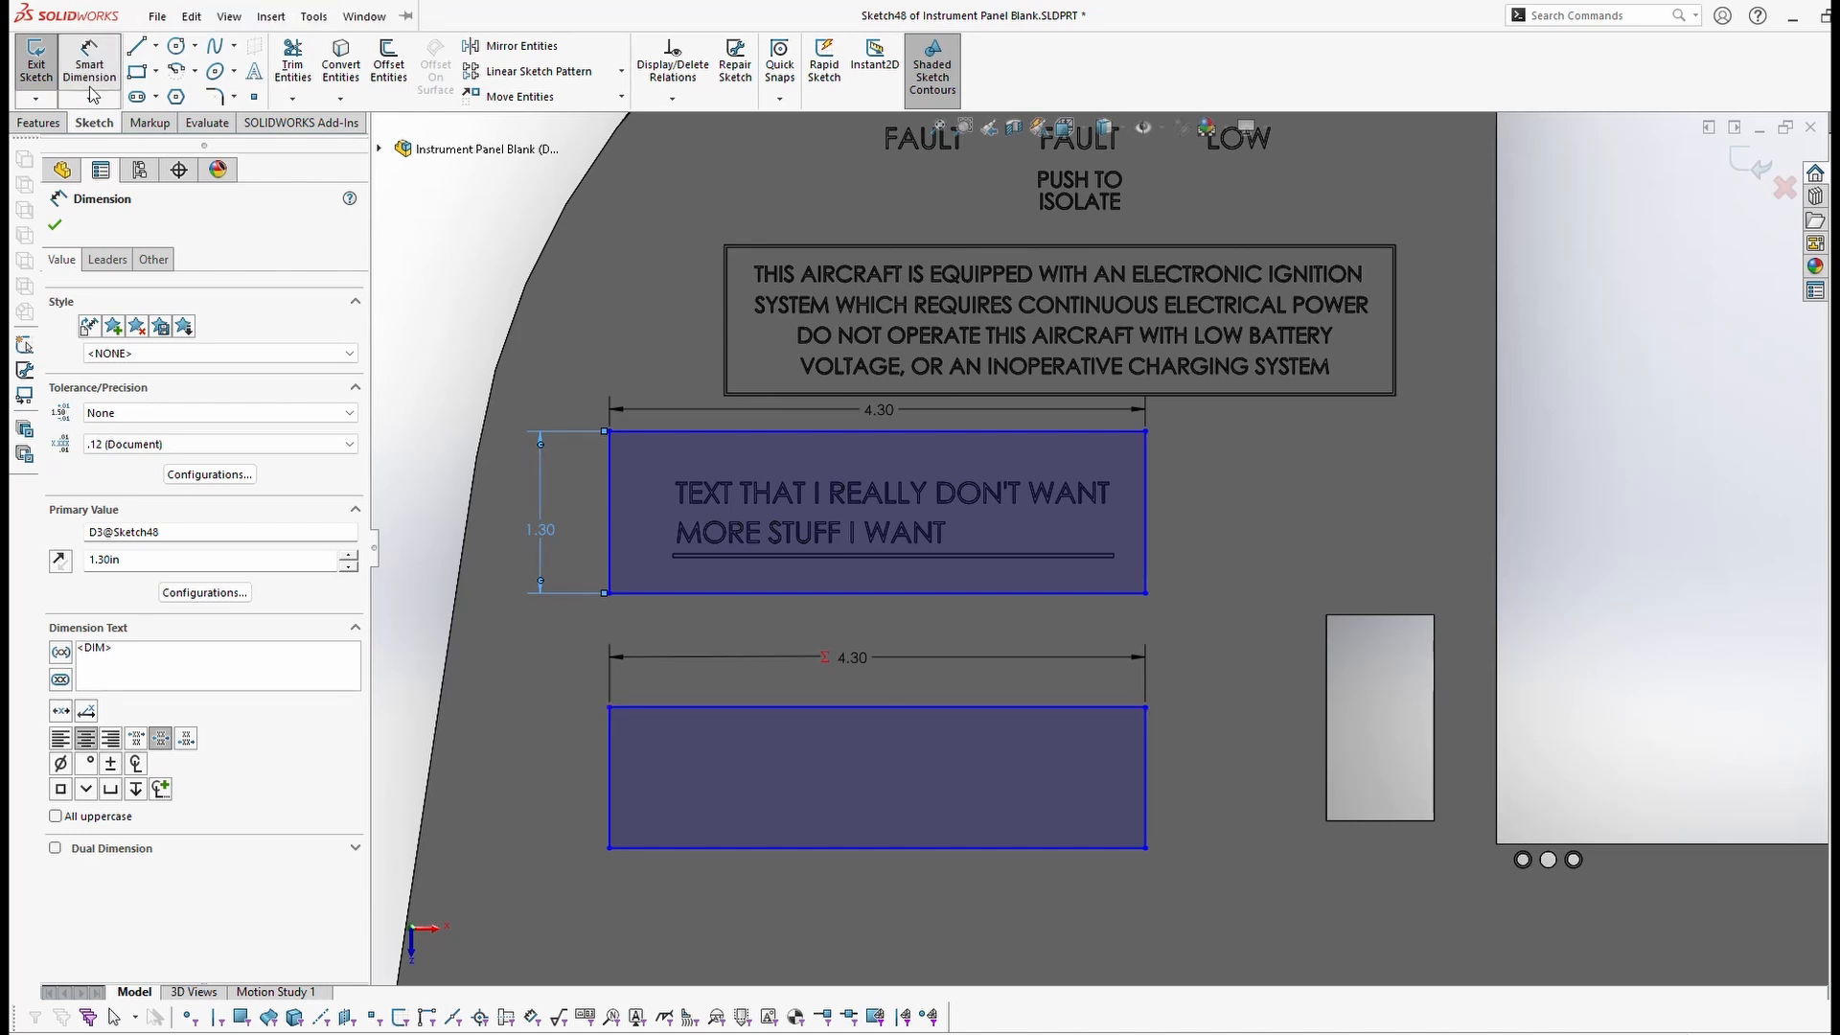
Step: Dimension the lower rectangle's height as an equation equal to half the label box's 1.30 height
{"action": "left_click", "coordinate": [692, 708]}
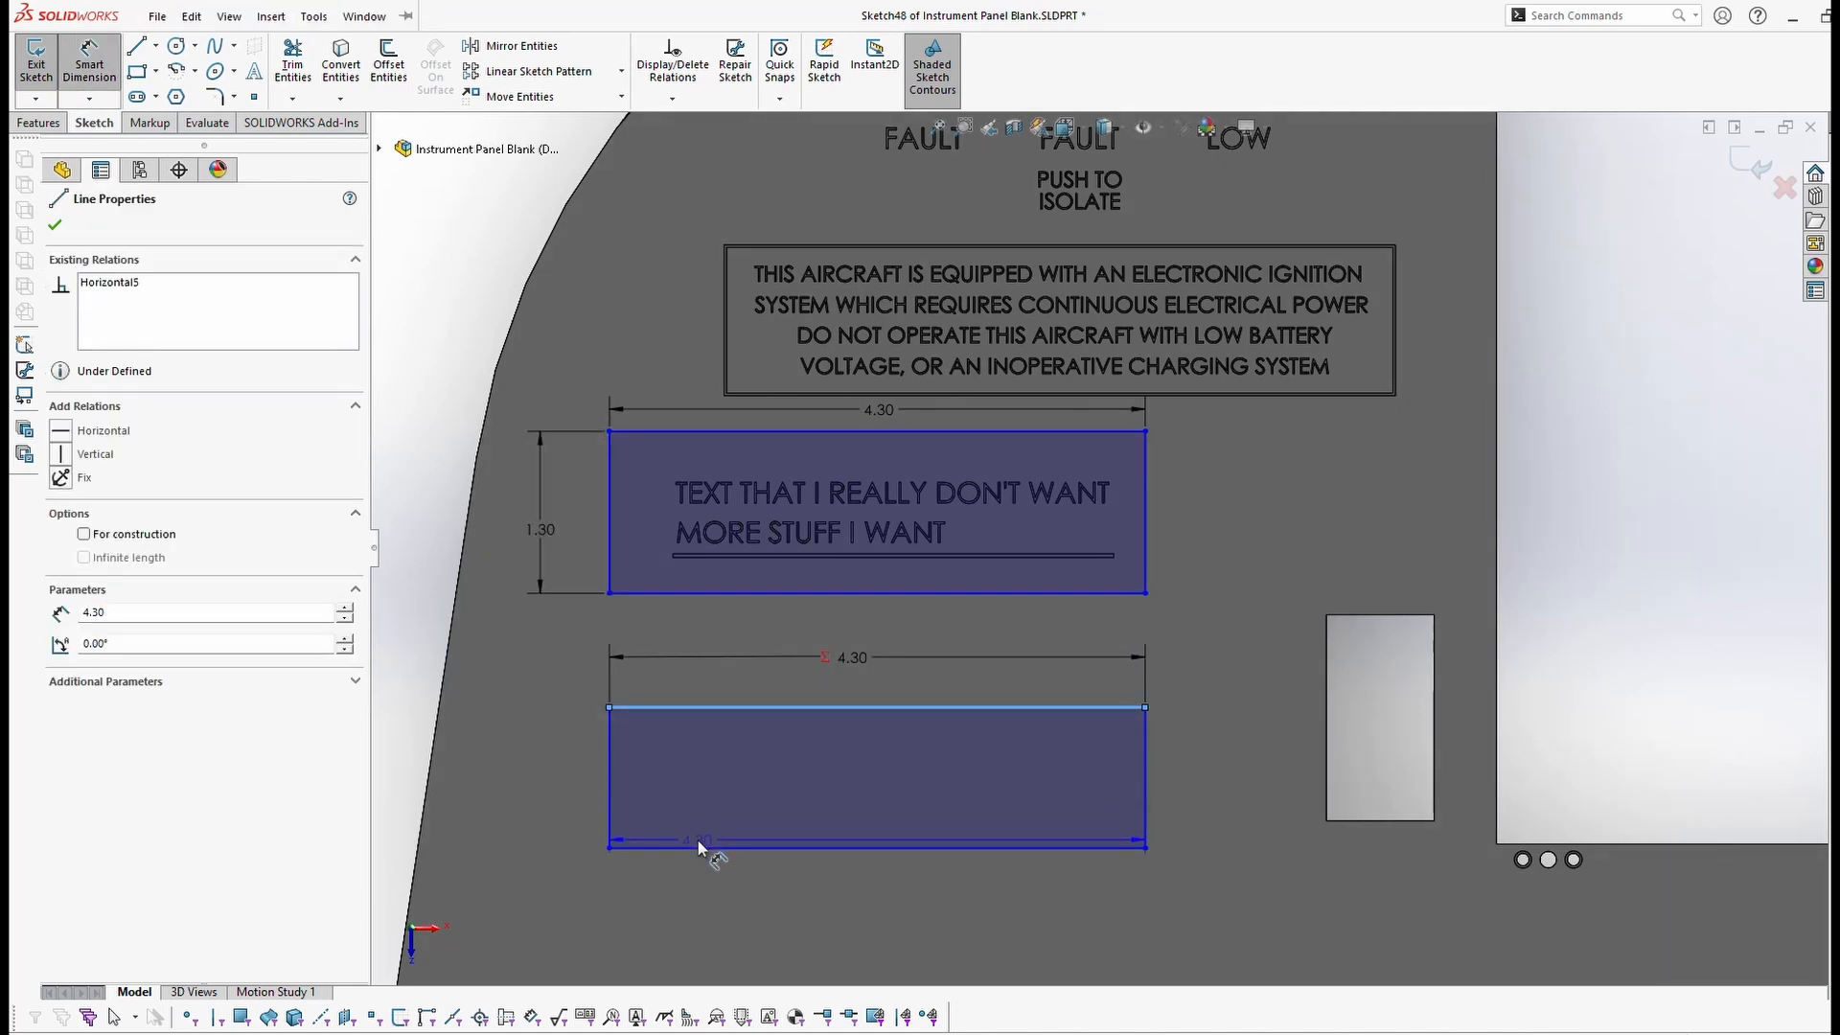
{"action": "left_click", "coordinate": [696, 848]}
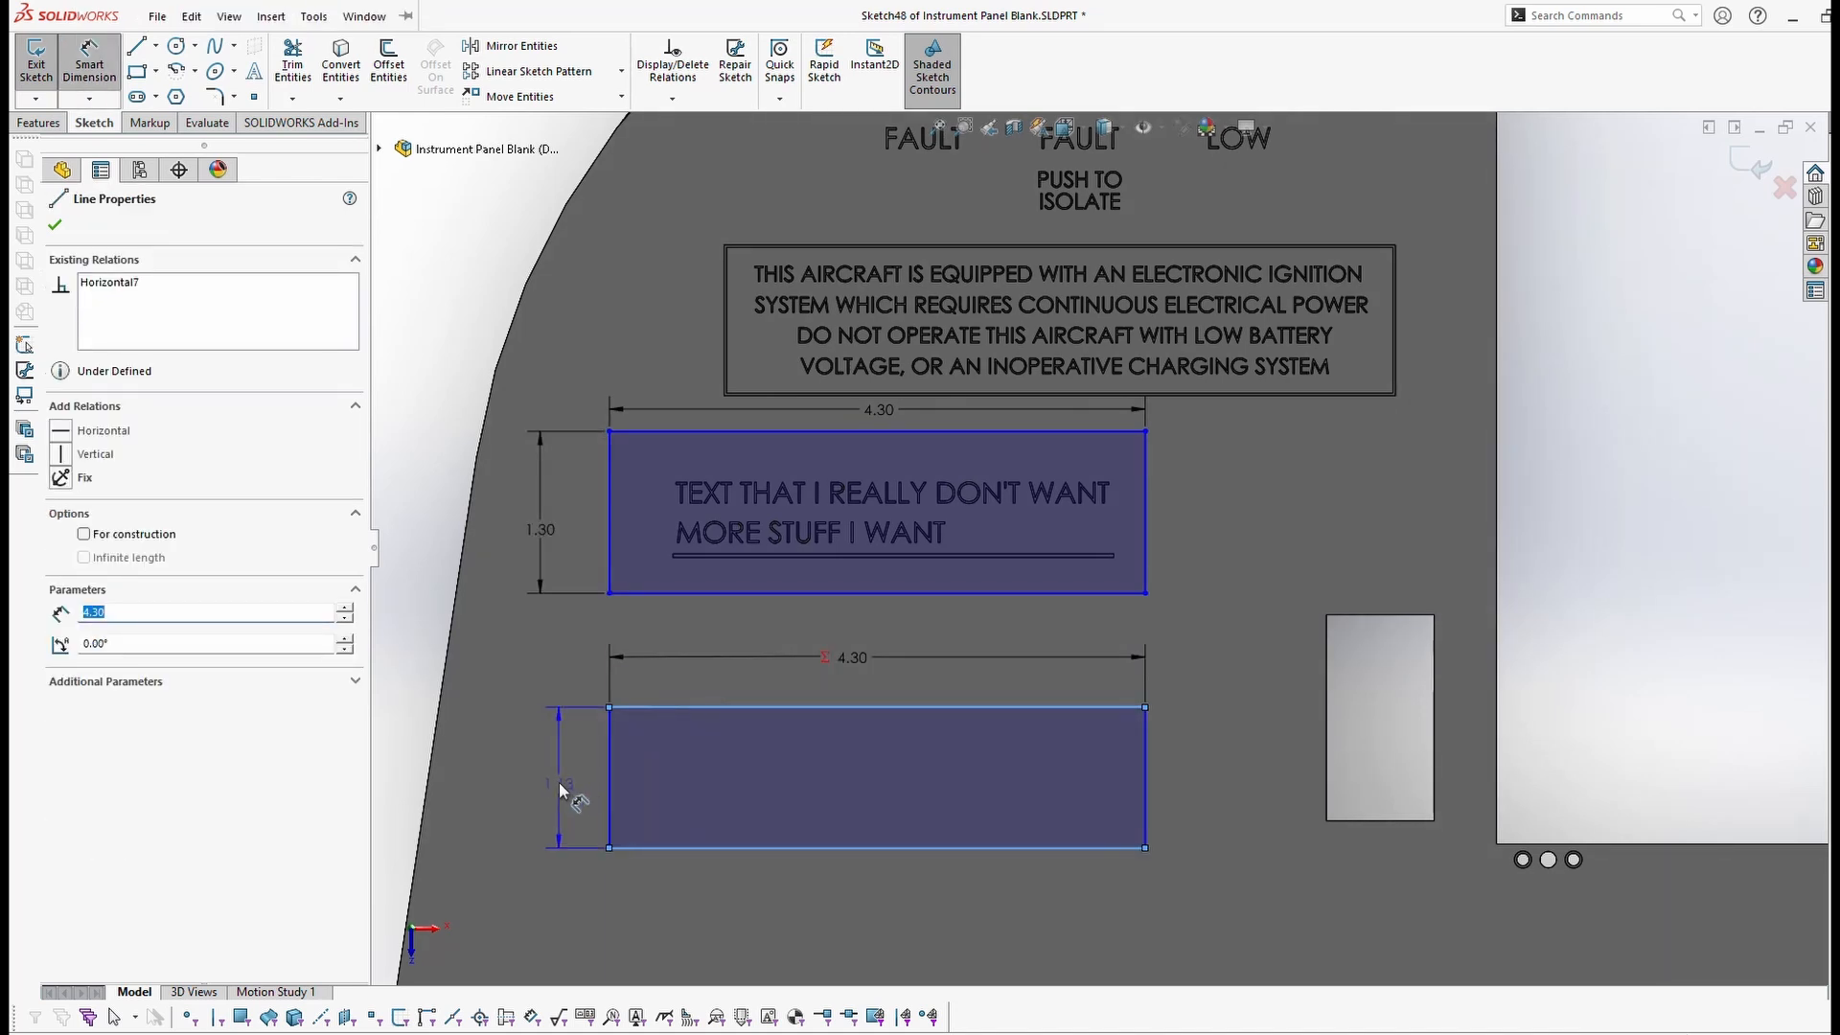
{"action": "left_click", "coordinate": [539, 696]}
{"action": "left_click_drag", "start_coordinate": [546, 721], "coordinate": [951, 651]}
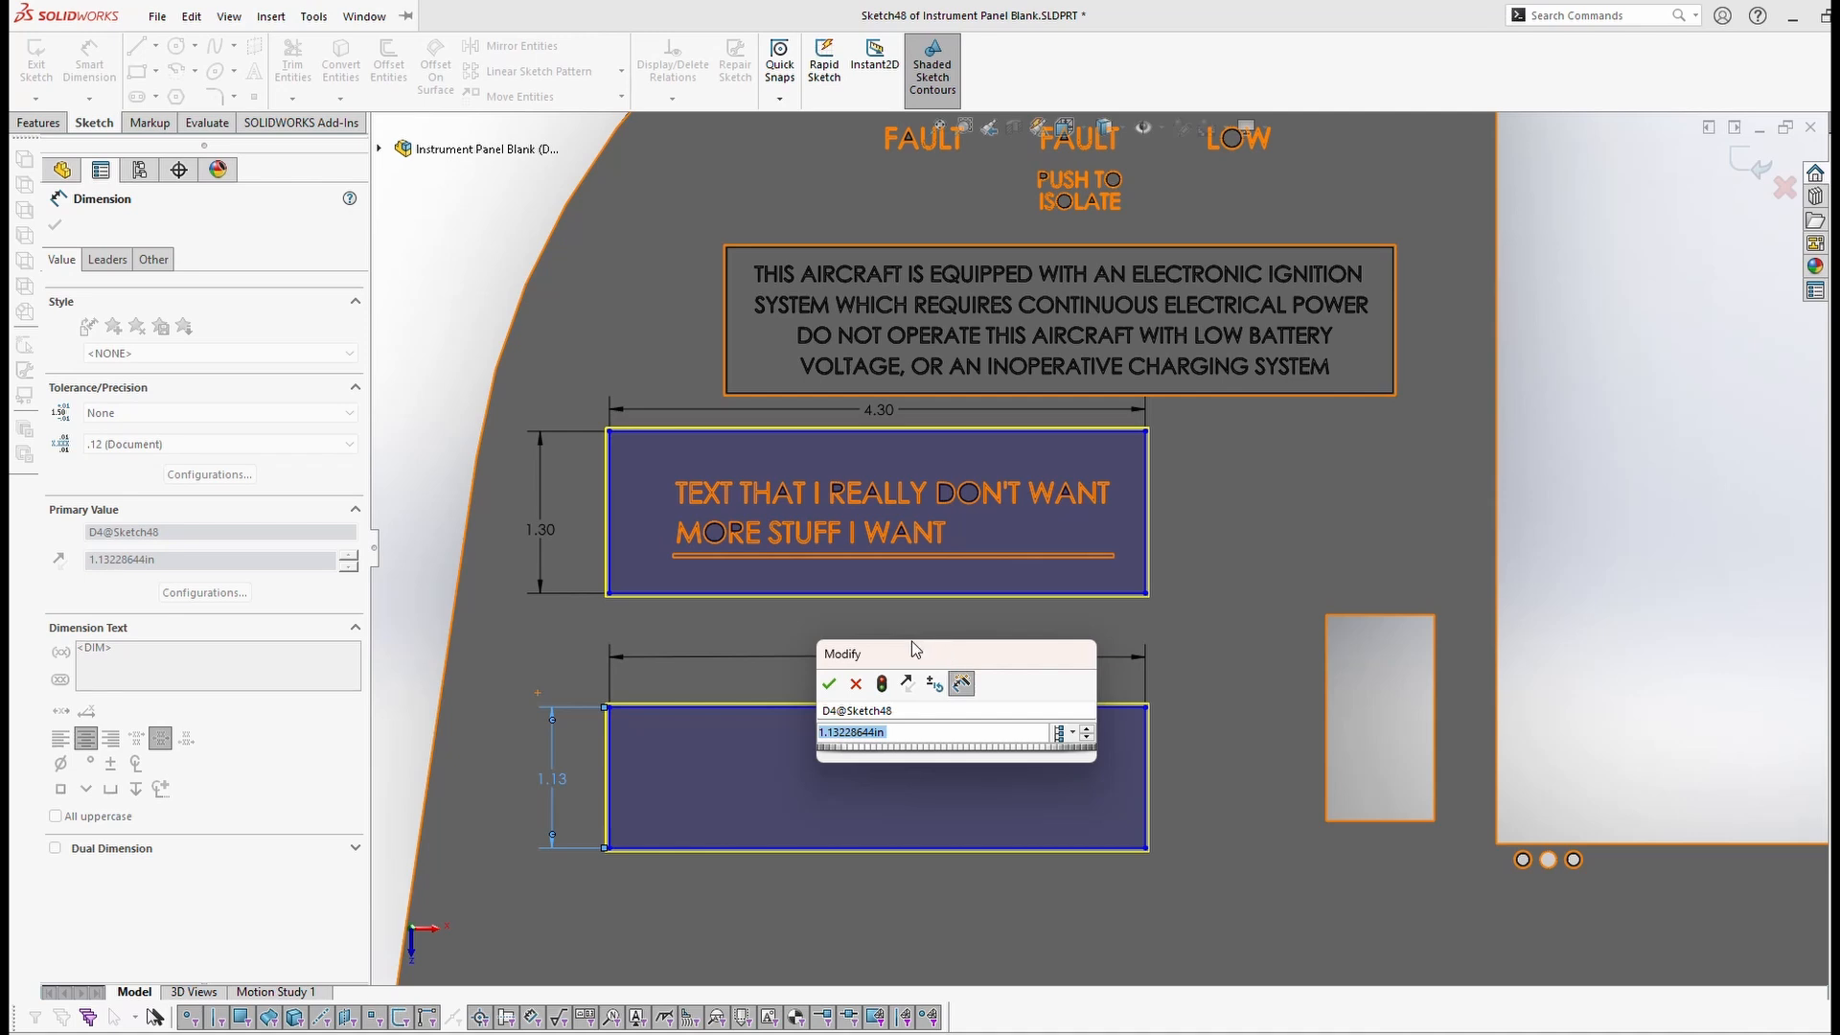
{"action": "type", "text": "="}
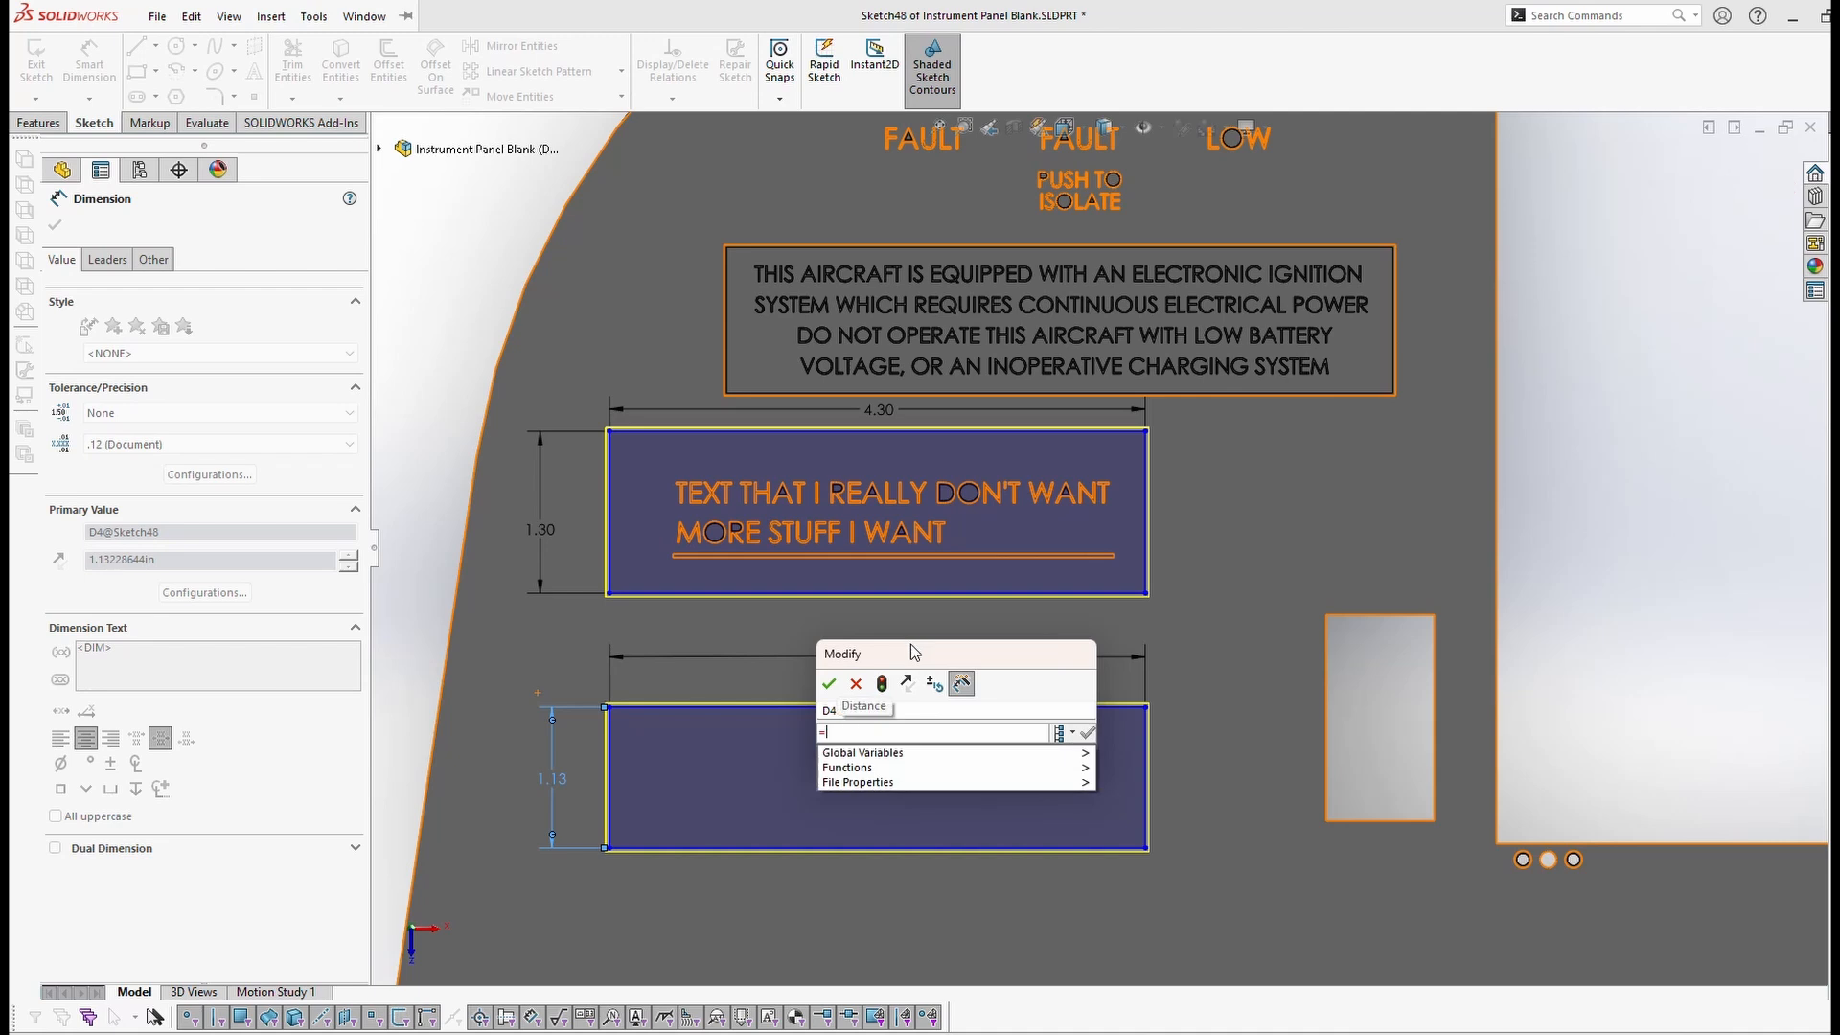
{"action": "left_click", "coordinate": [555, 533]}
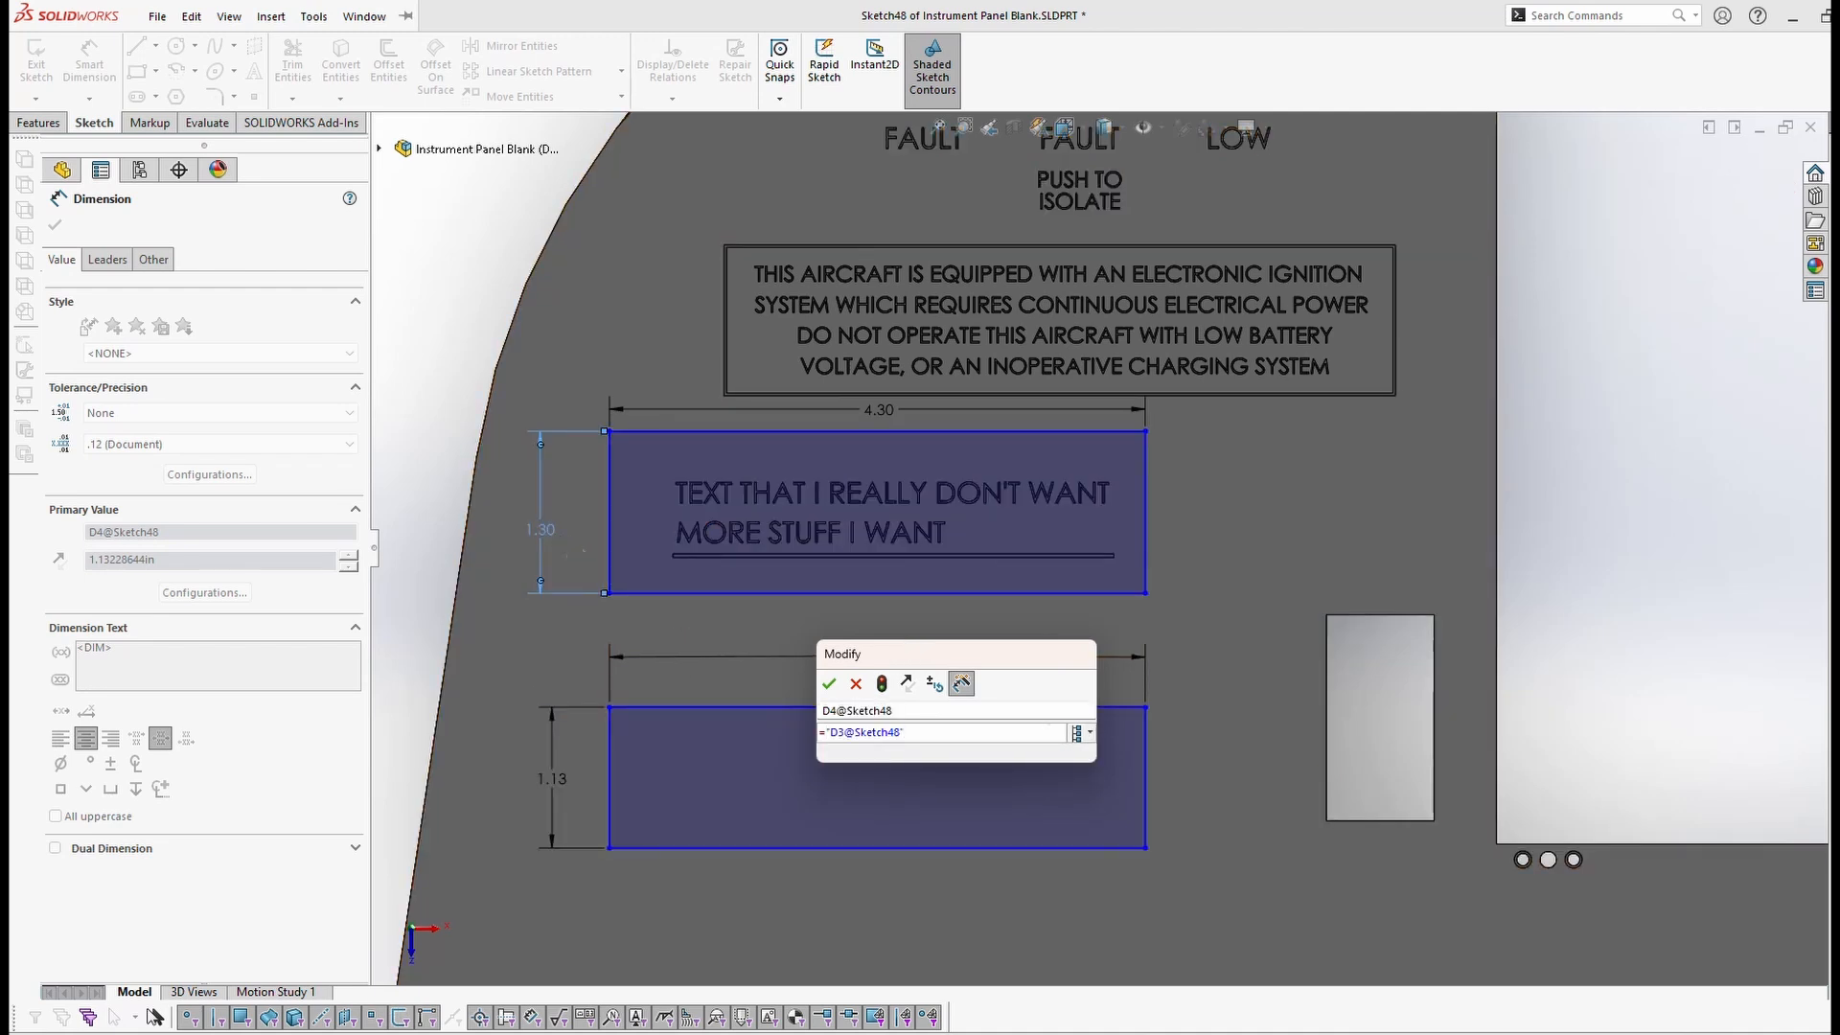
{"action": "type", "text": "/2"}
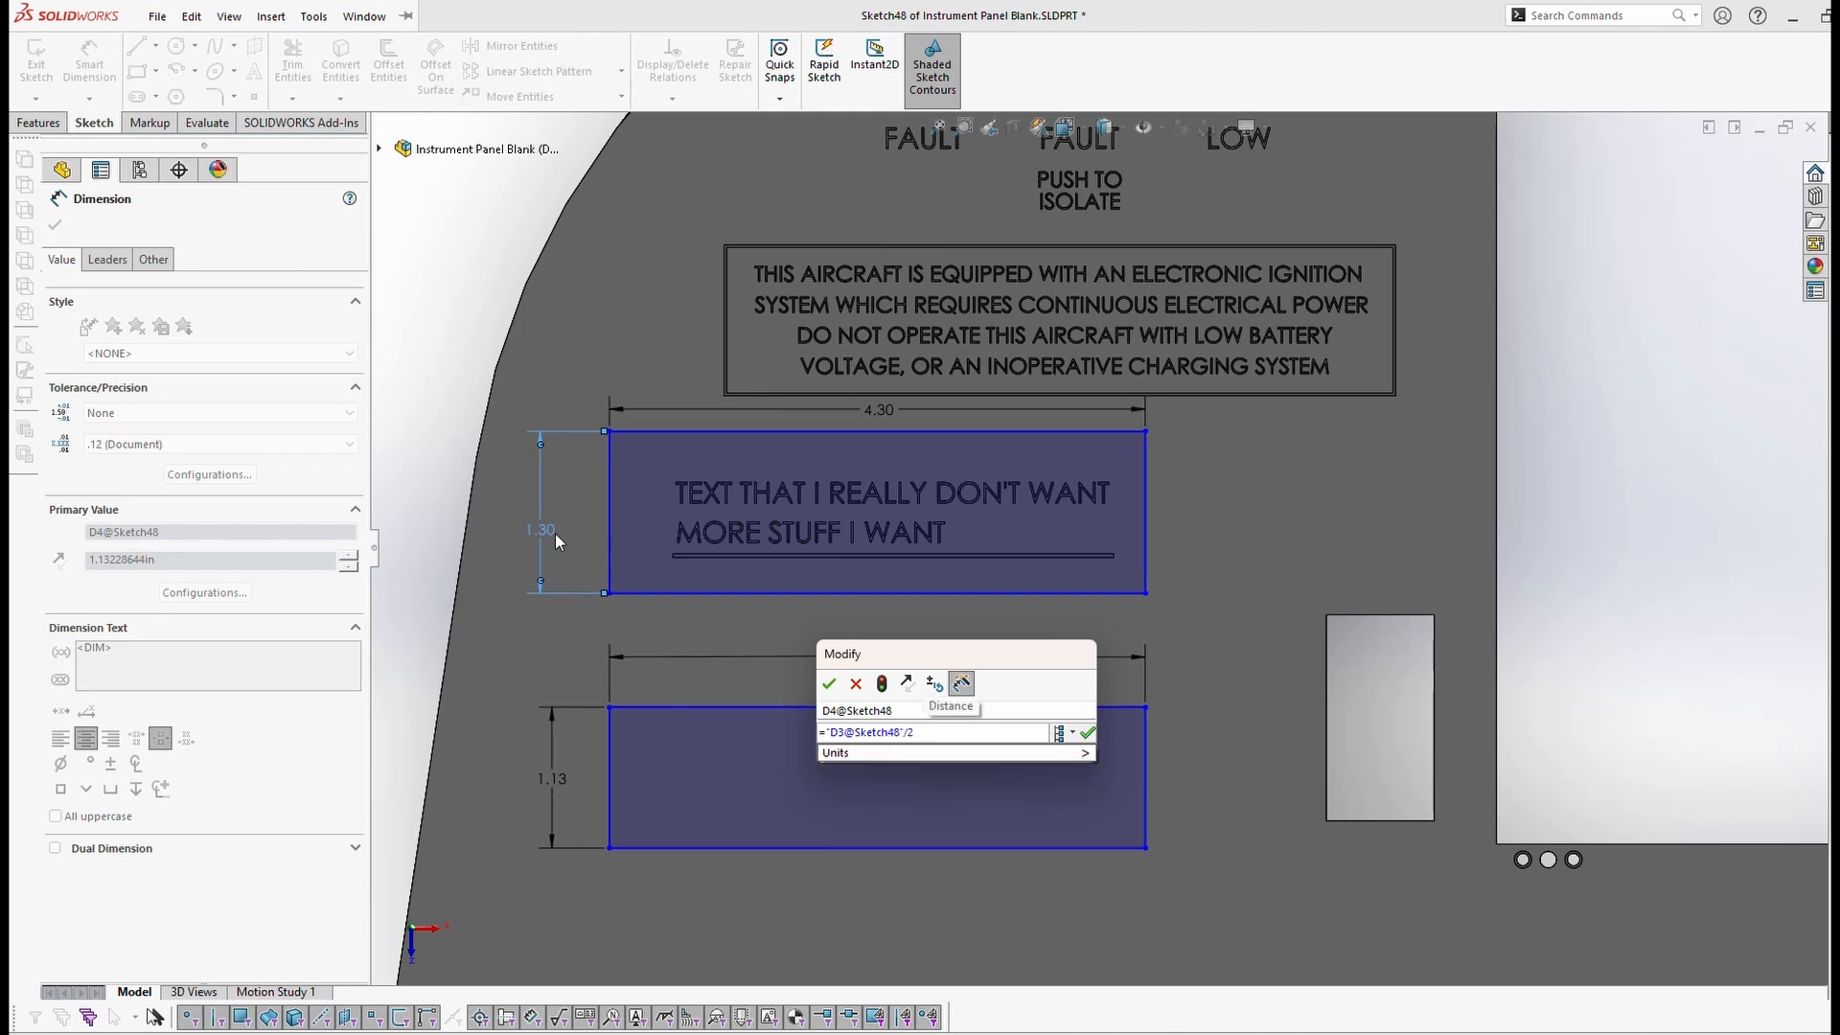
{"action": "key", "text": "Return"}
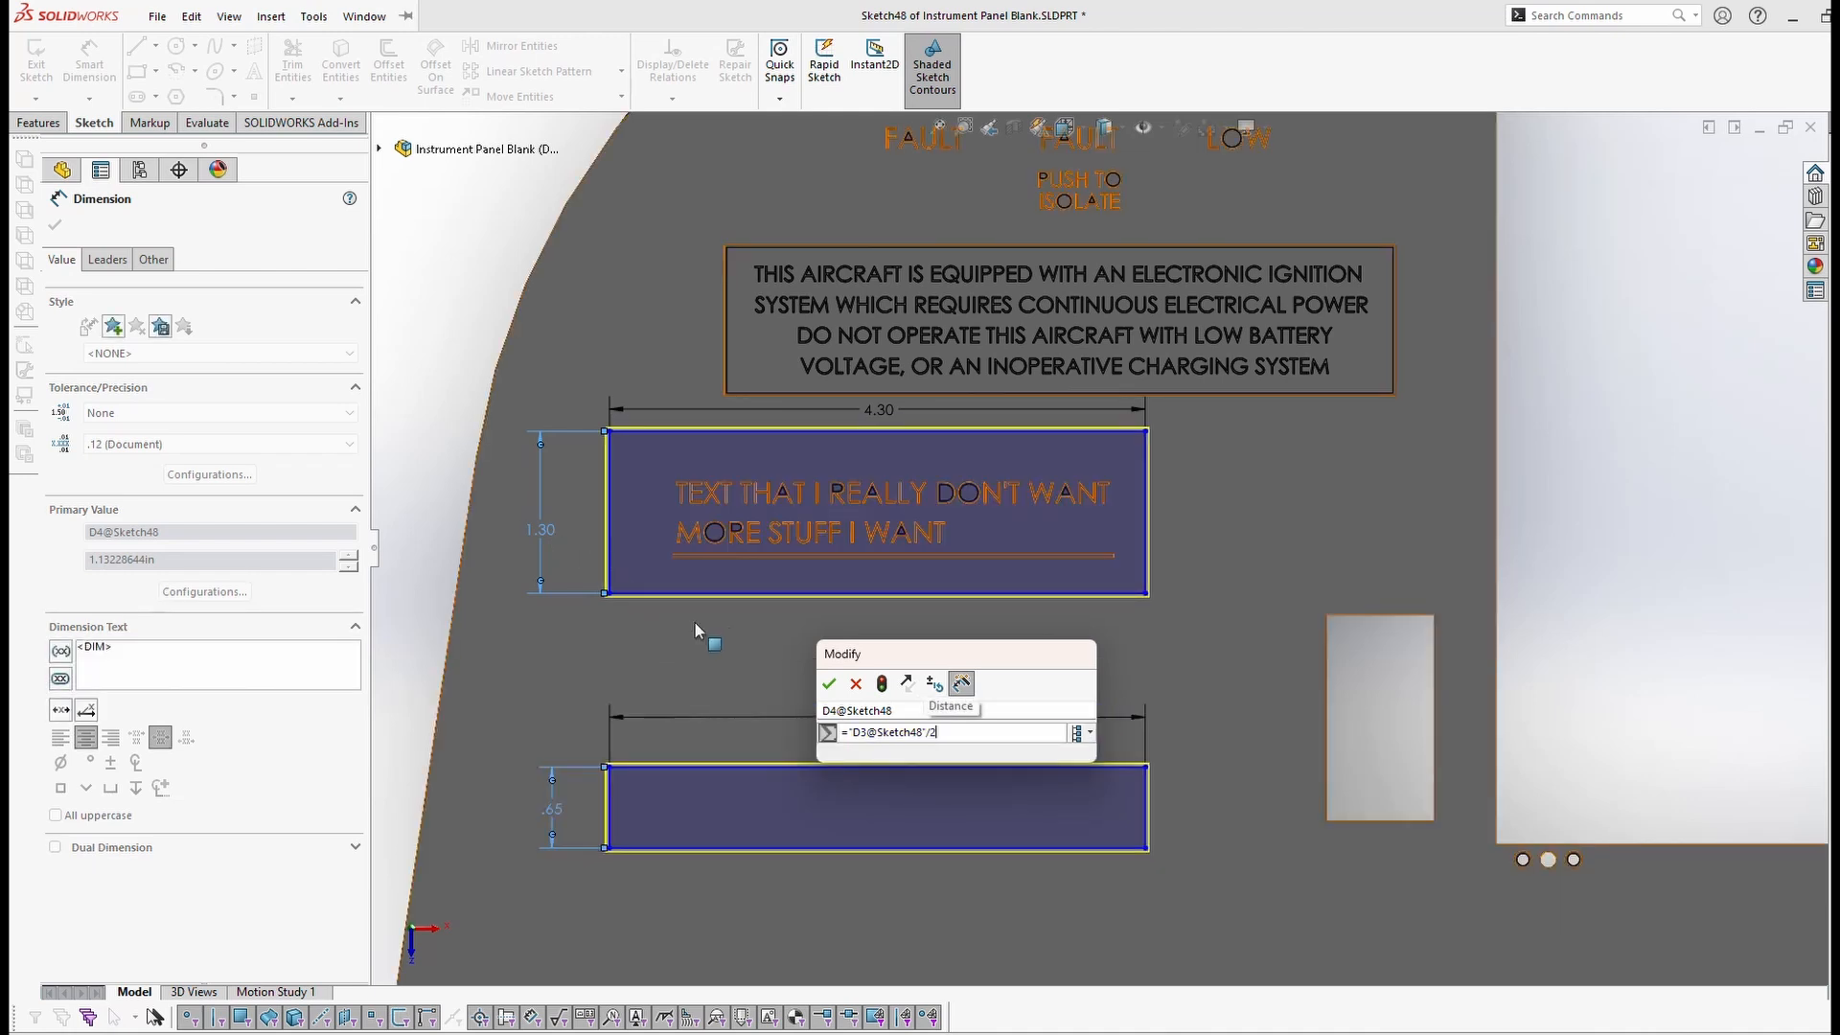
{"action": "left_click", "coordinate": [829, 683]}
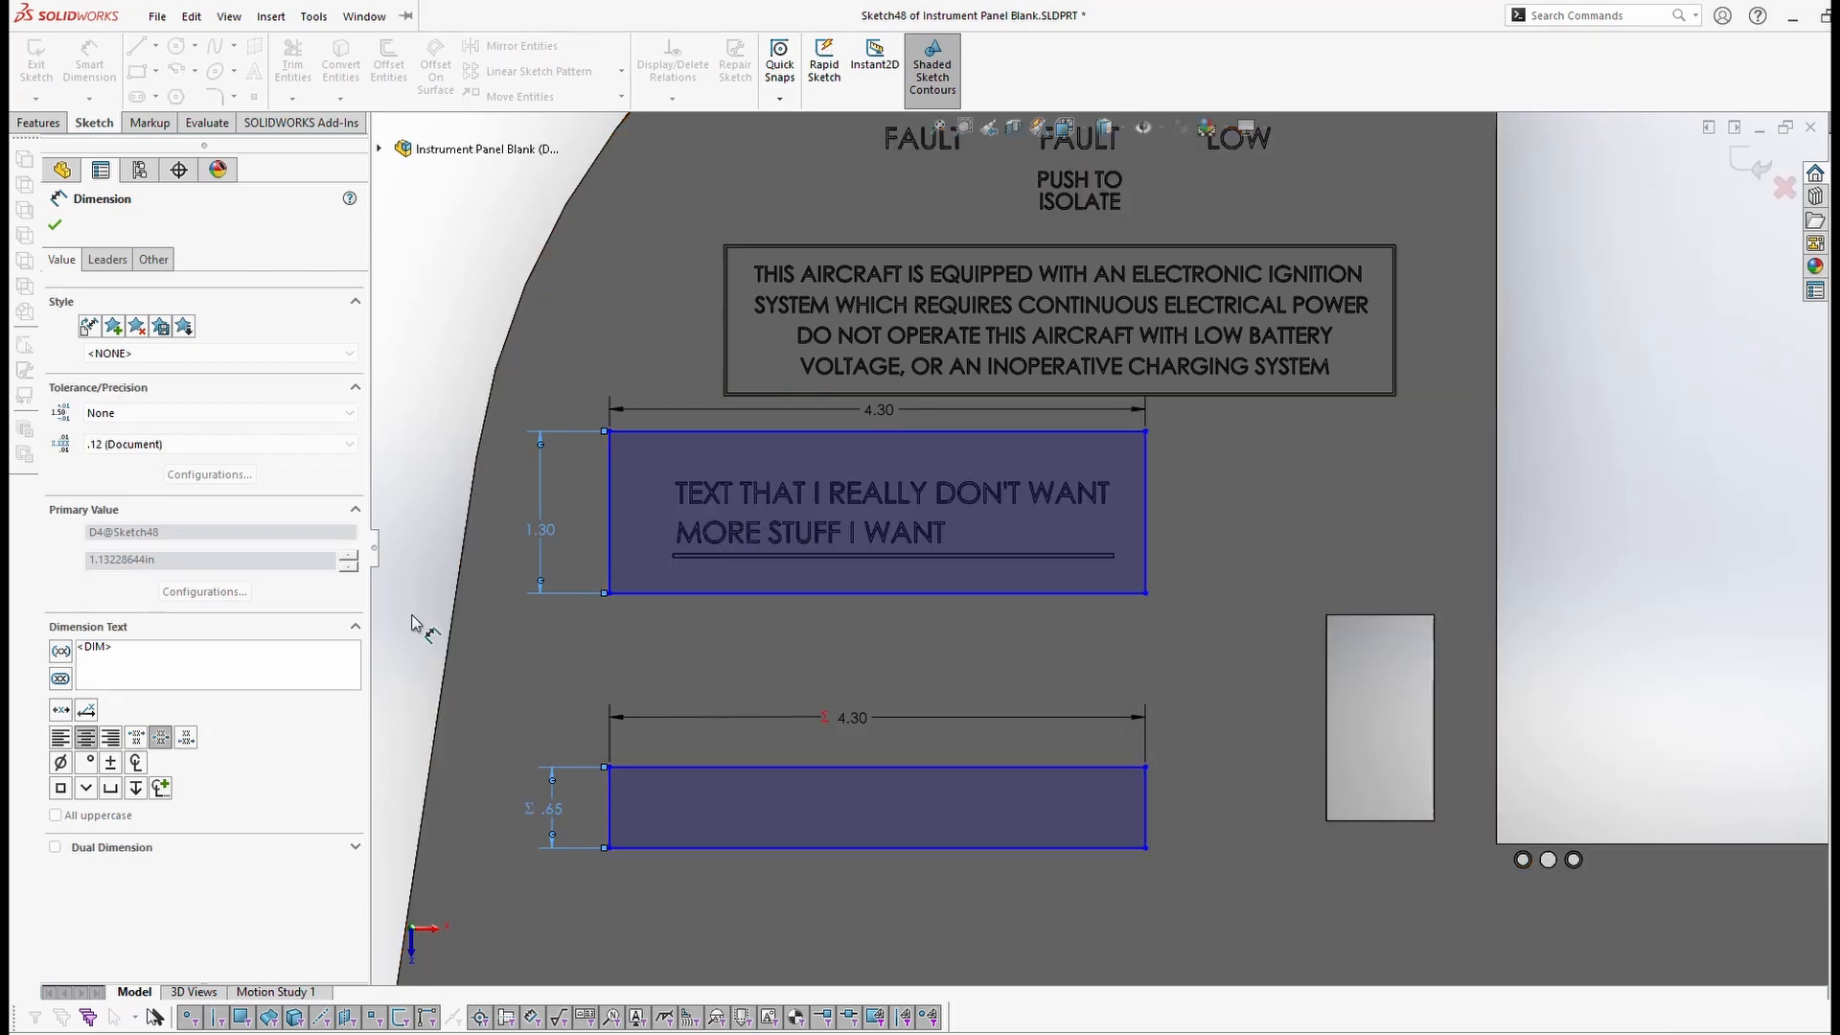
Step: Change the label box height from 1.30 to 1.00, then exit Sketch48
{"action": "key", "text": "Escape"}
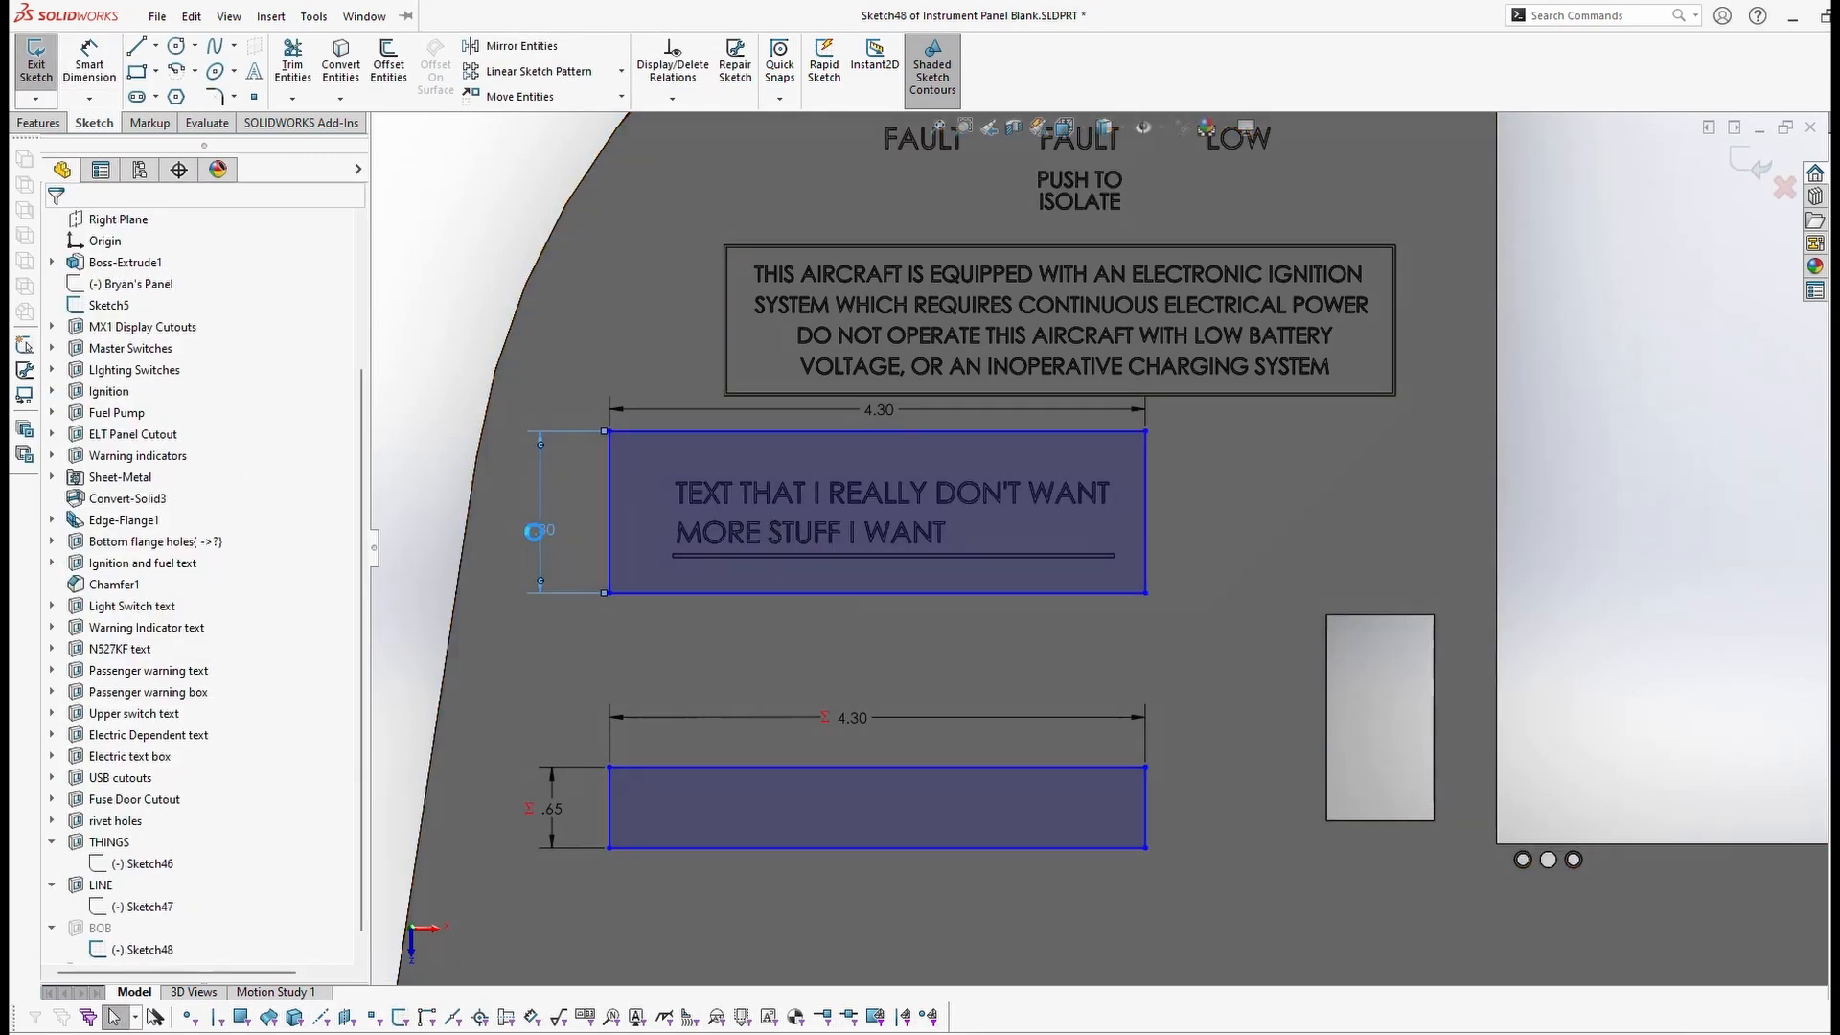
{"action": "double_click", "coordinate": [538, 531]}
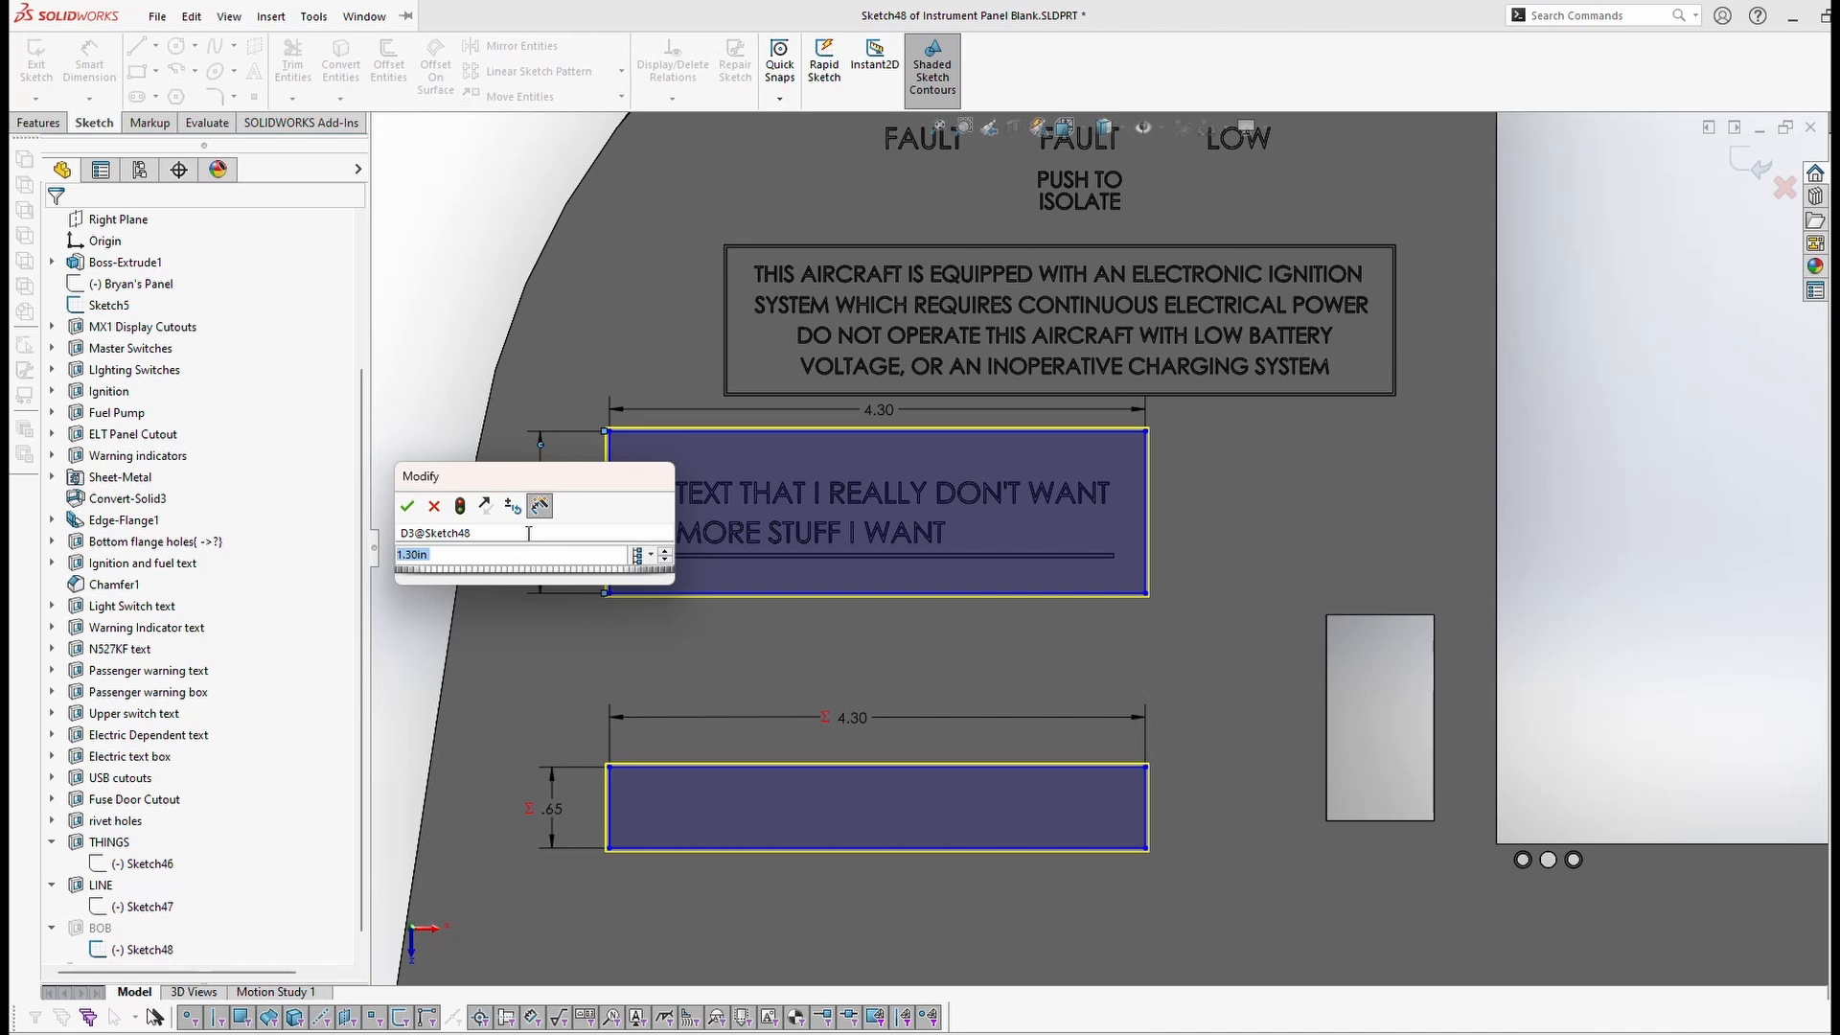
{"action": "type", "text": "1"}
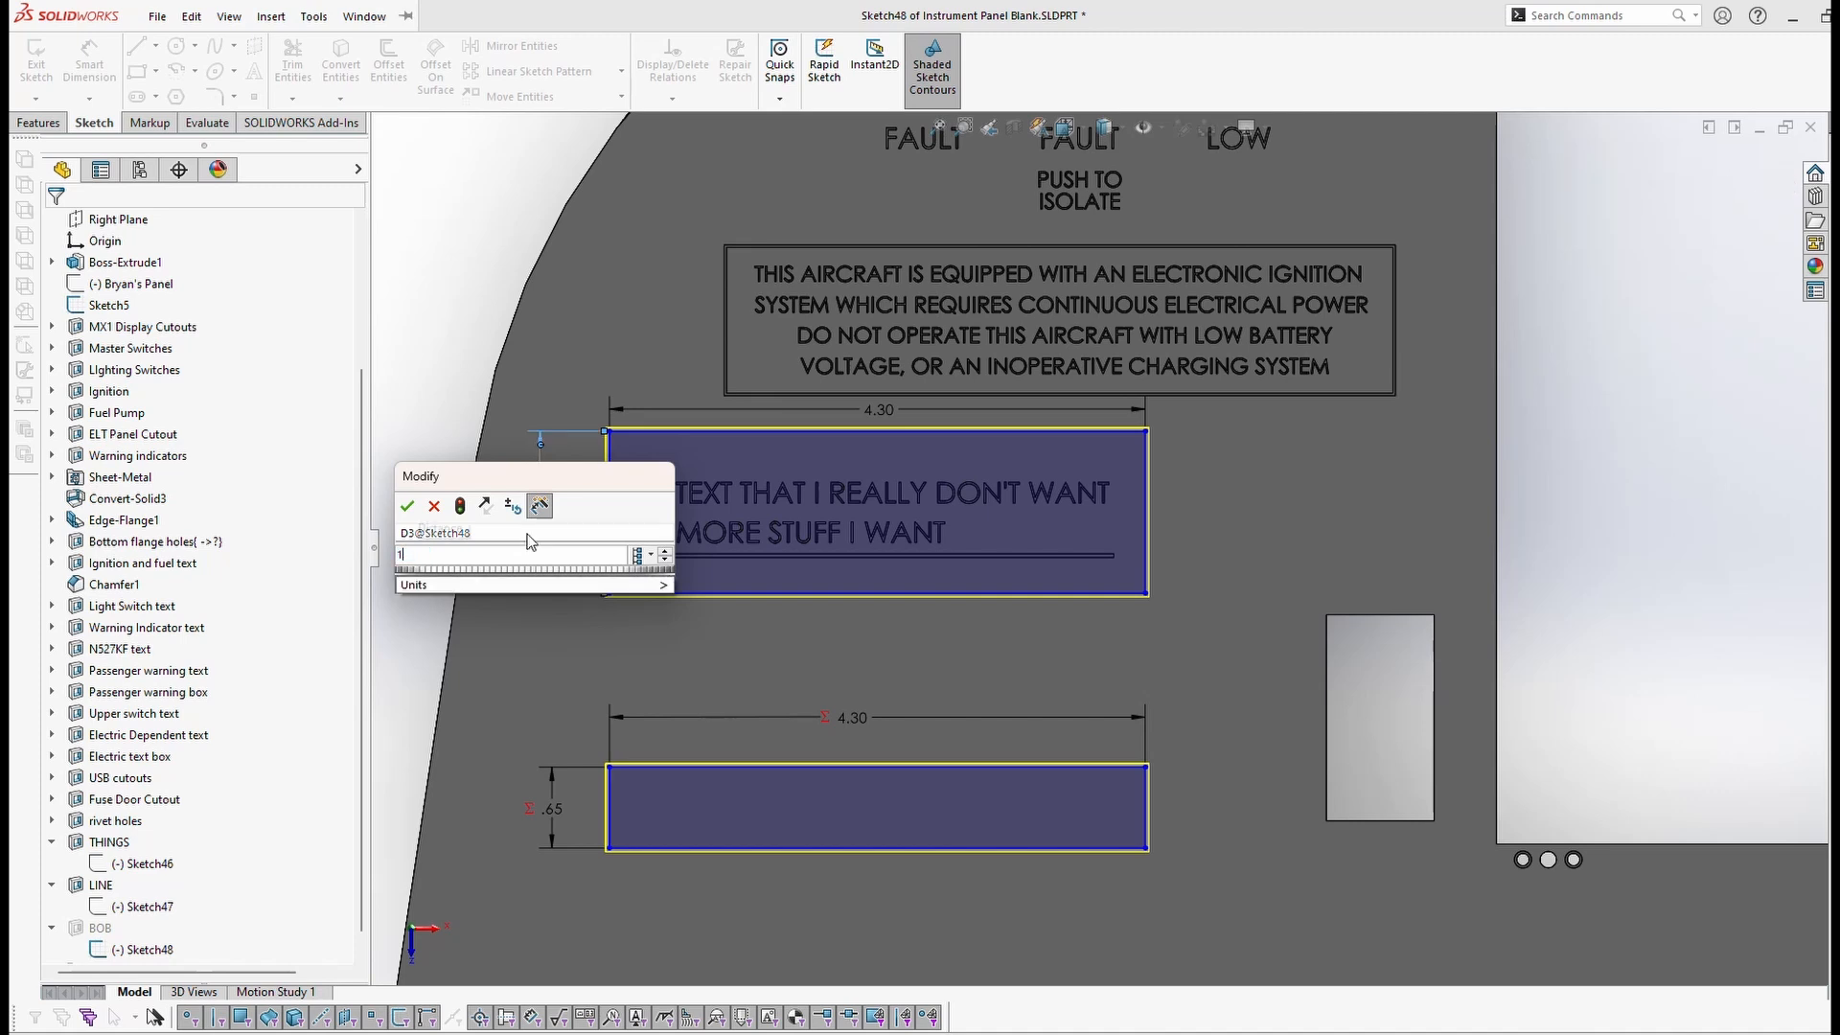
{"action": "key", "text": "Return"}
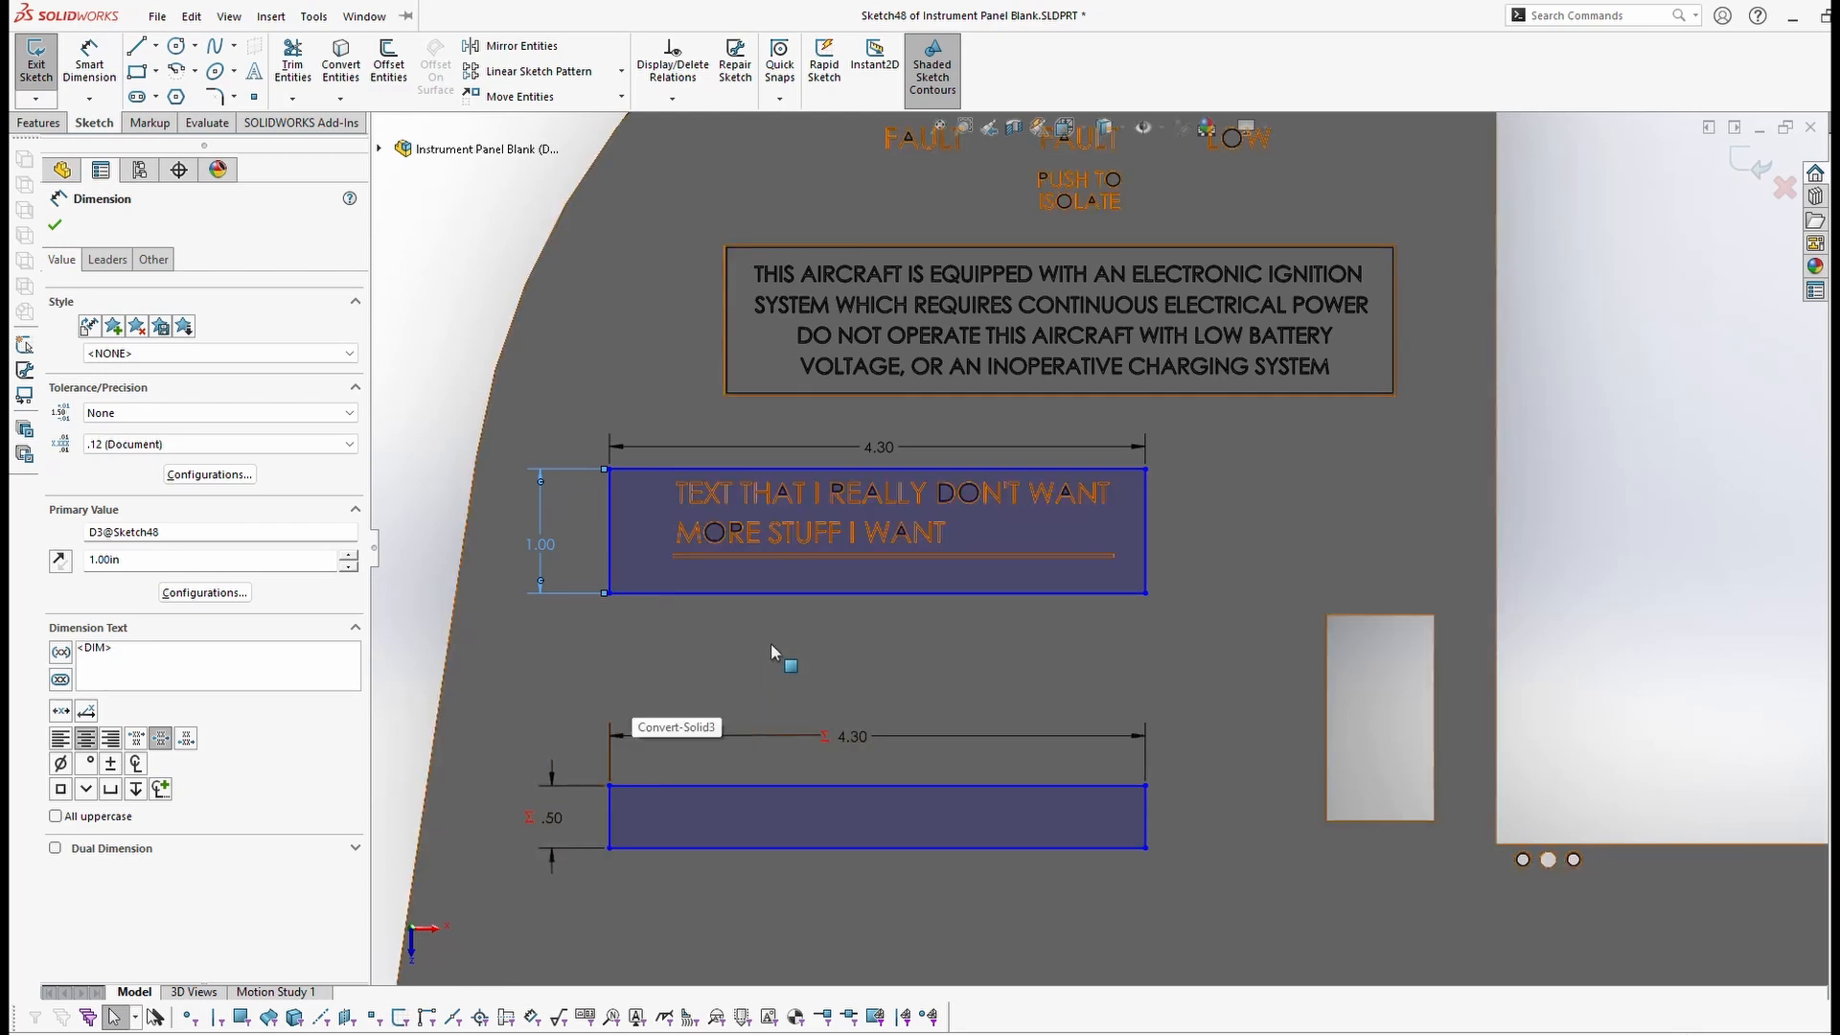
{"action": "key", "text": "Escape"}
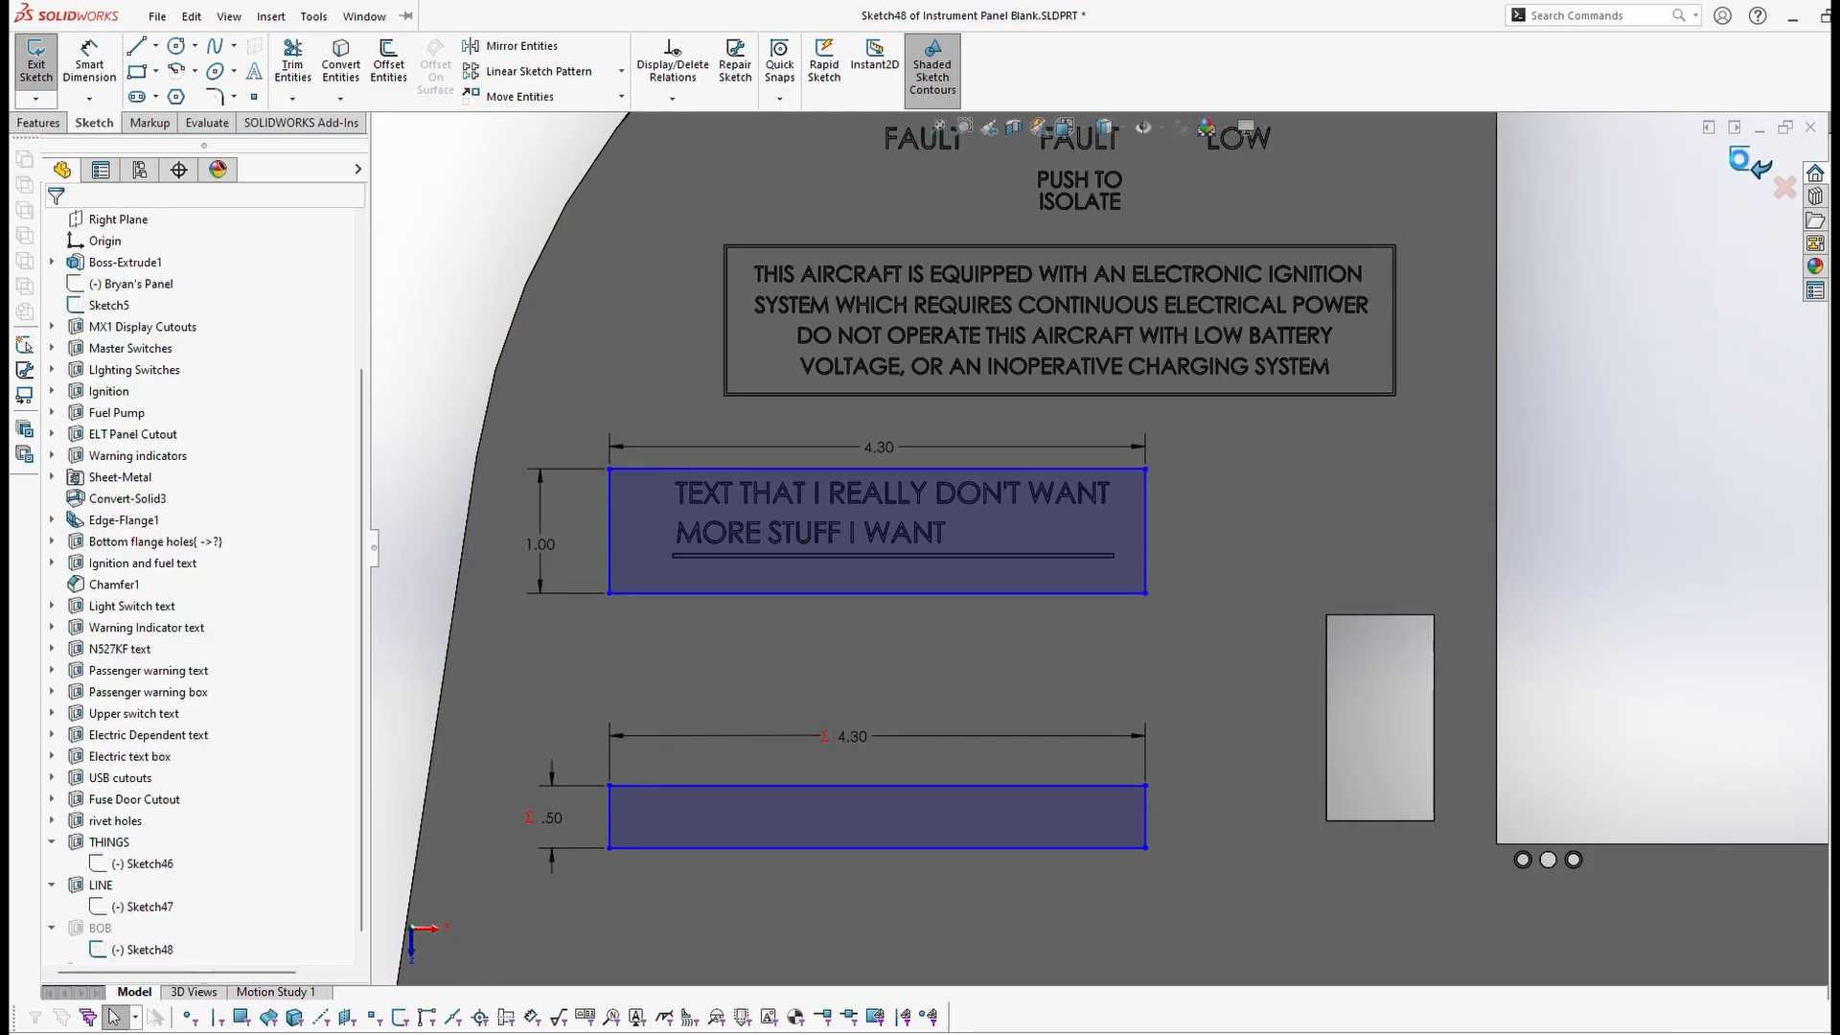
{"action": "left_click", "coordinate": [1739, 160]}
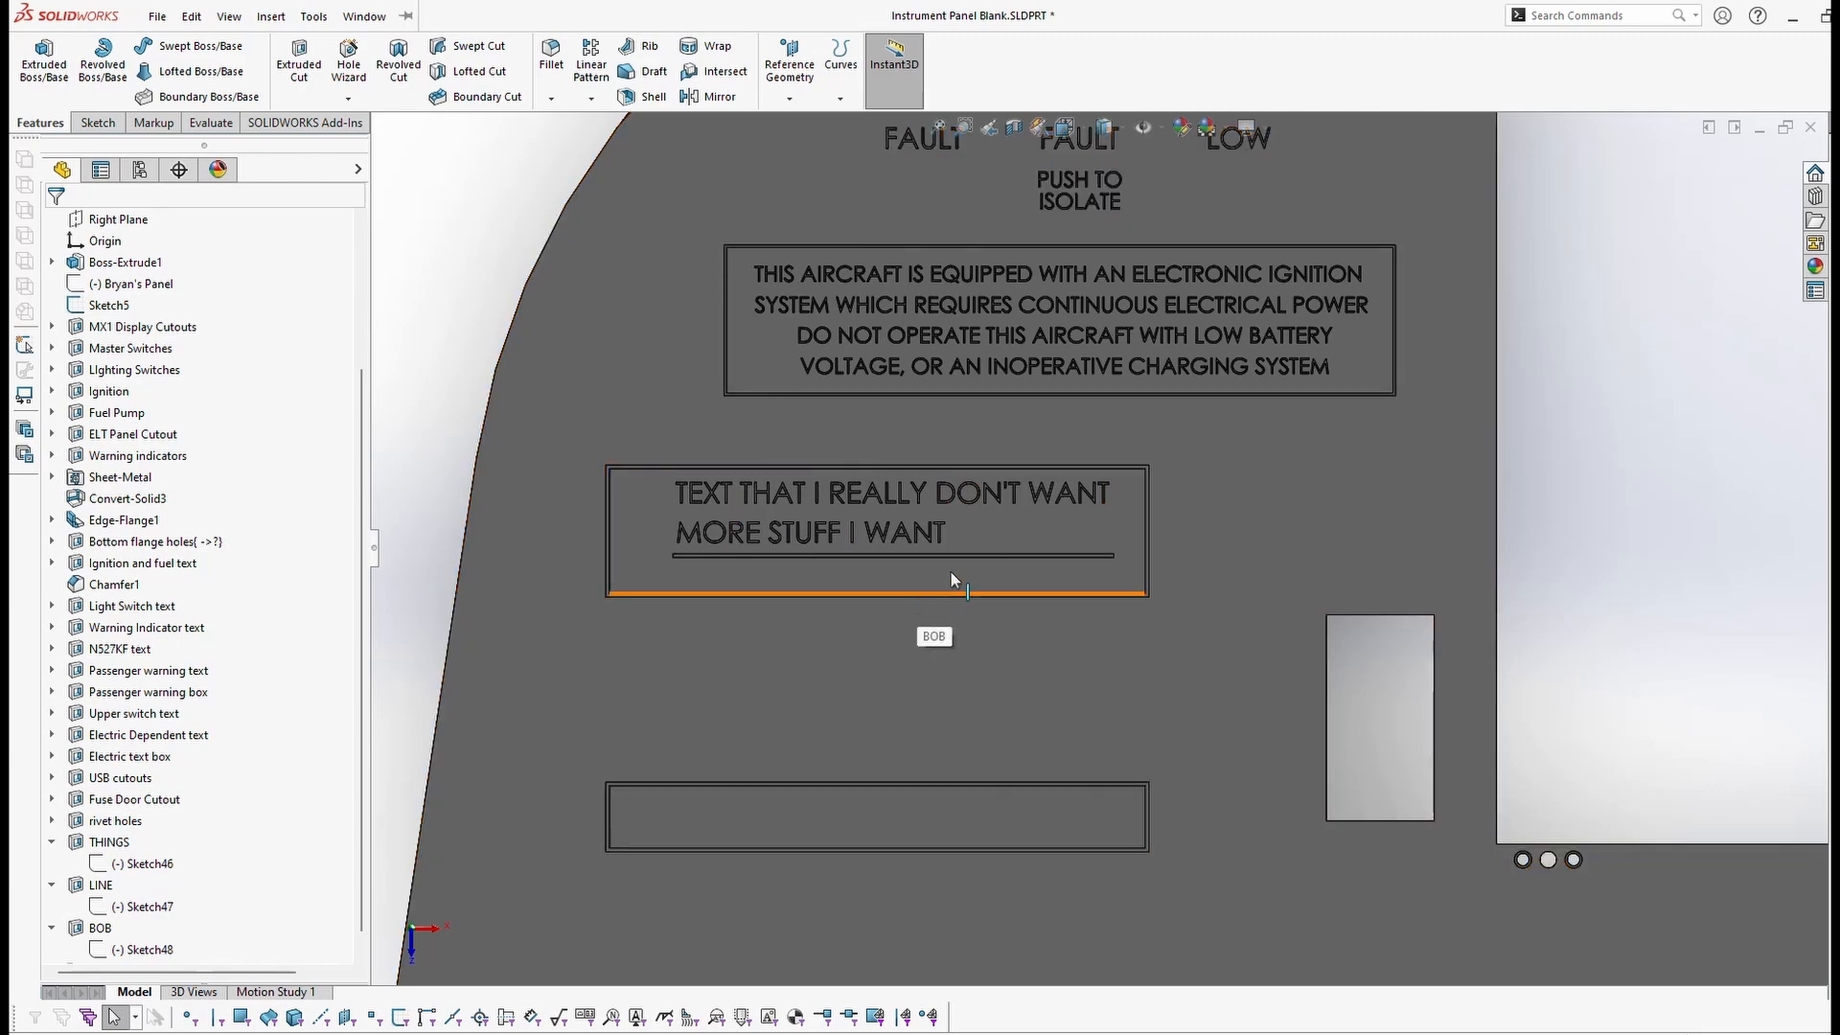
{"action": "middle_click_drag", "start_coordinate": [1135, 611], "coordinate": [1704, 882]}
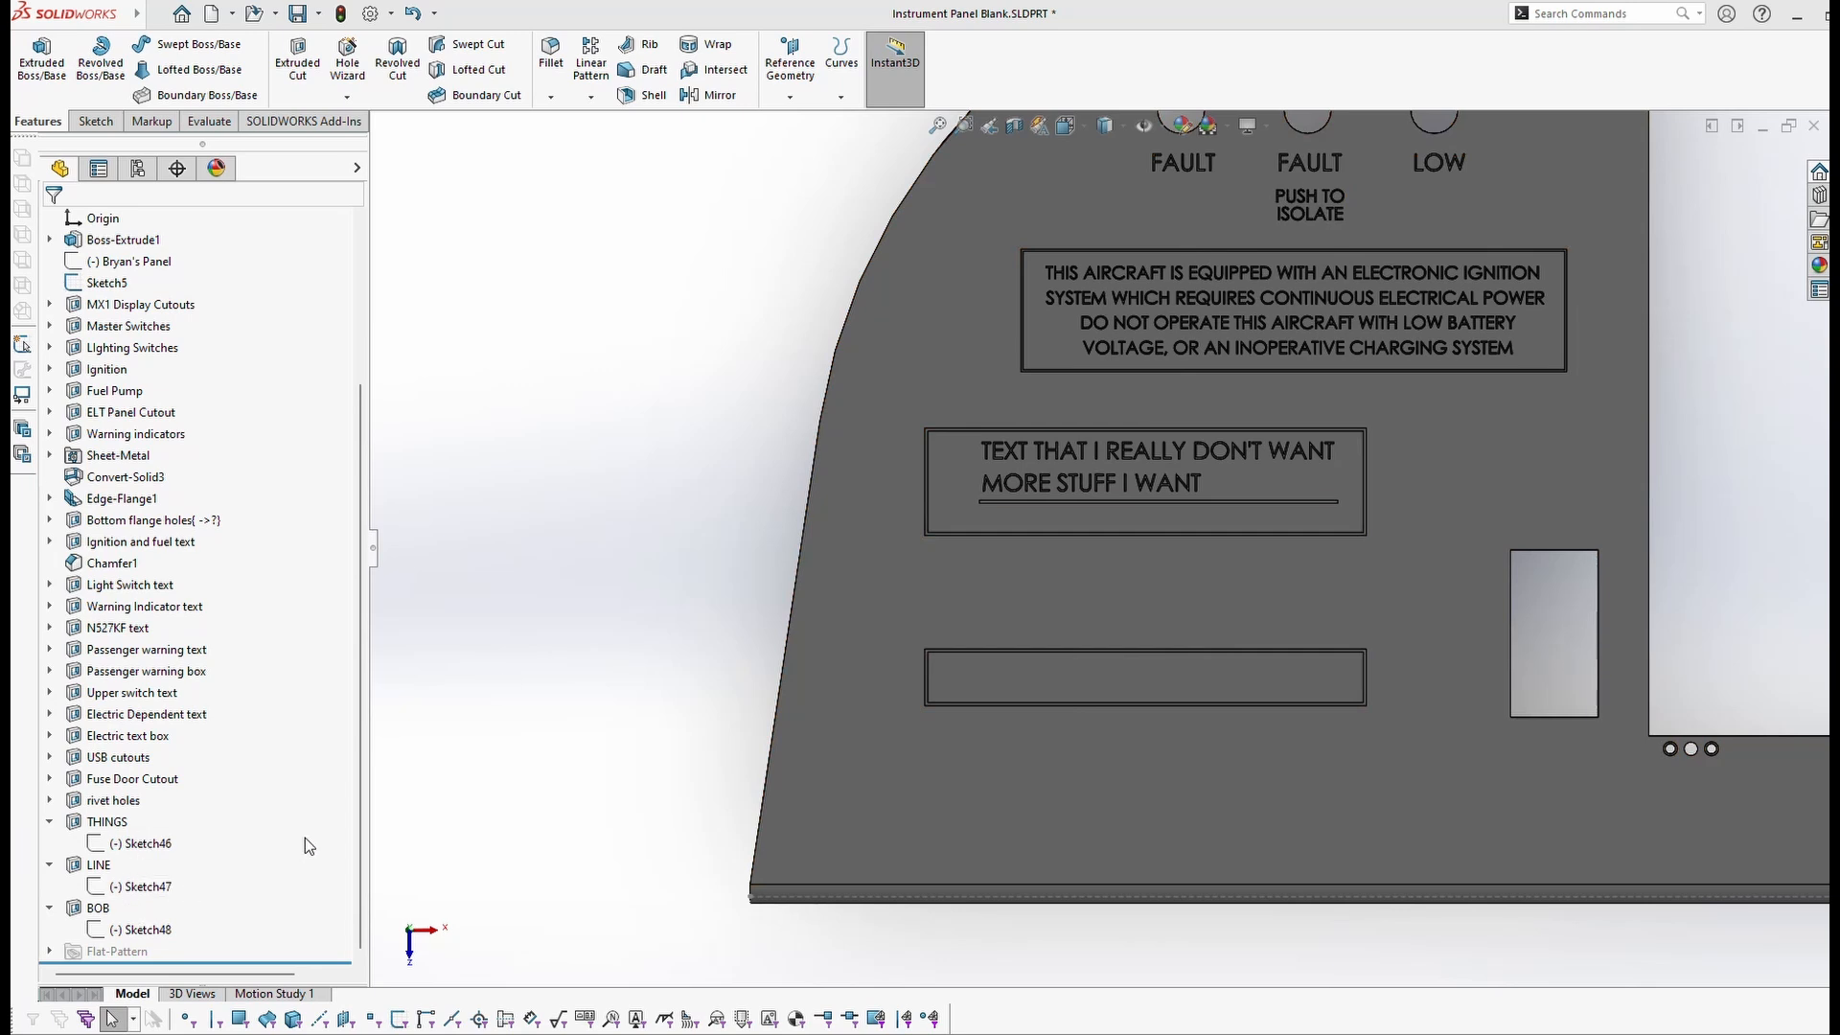
{"action": "left_click", "coordinate": [95, 929]}
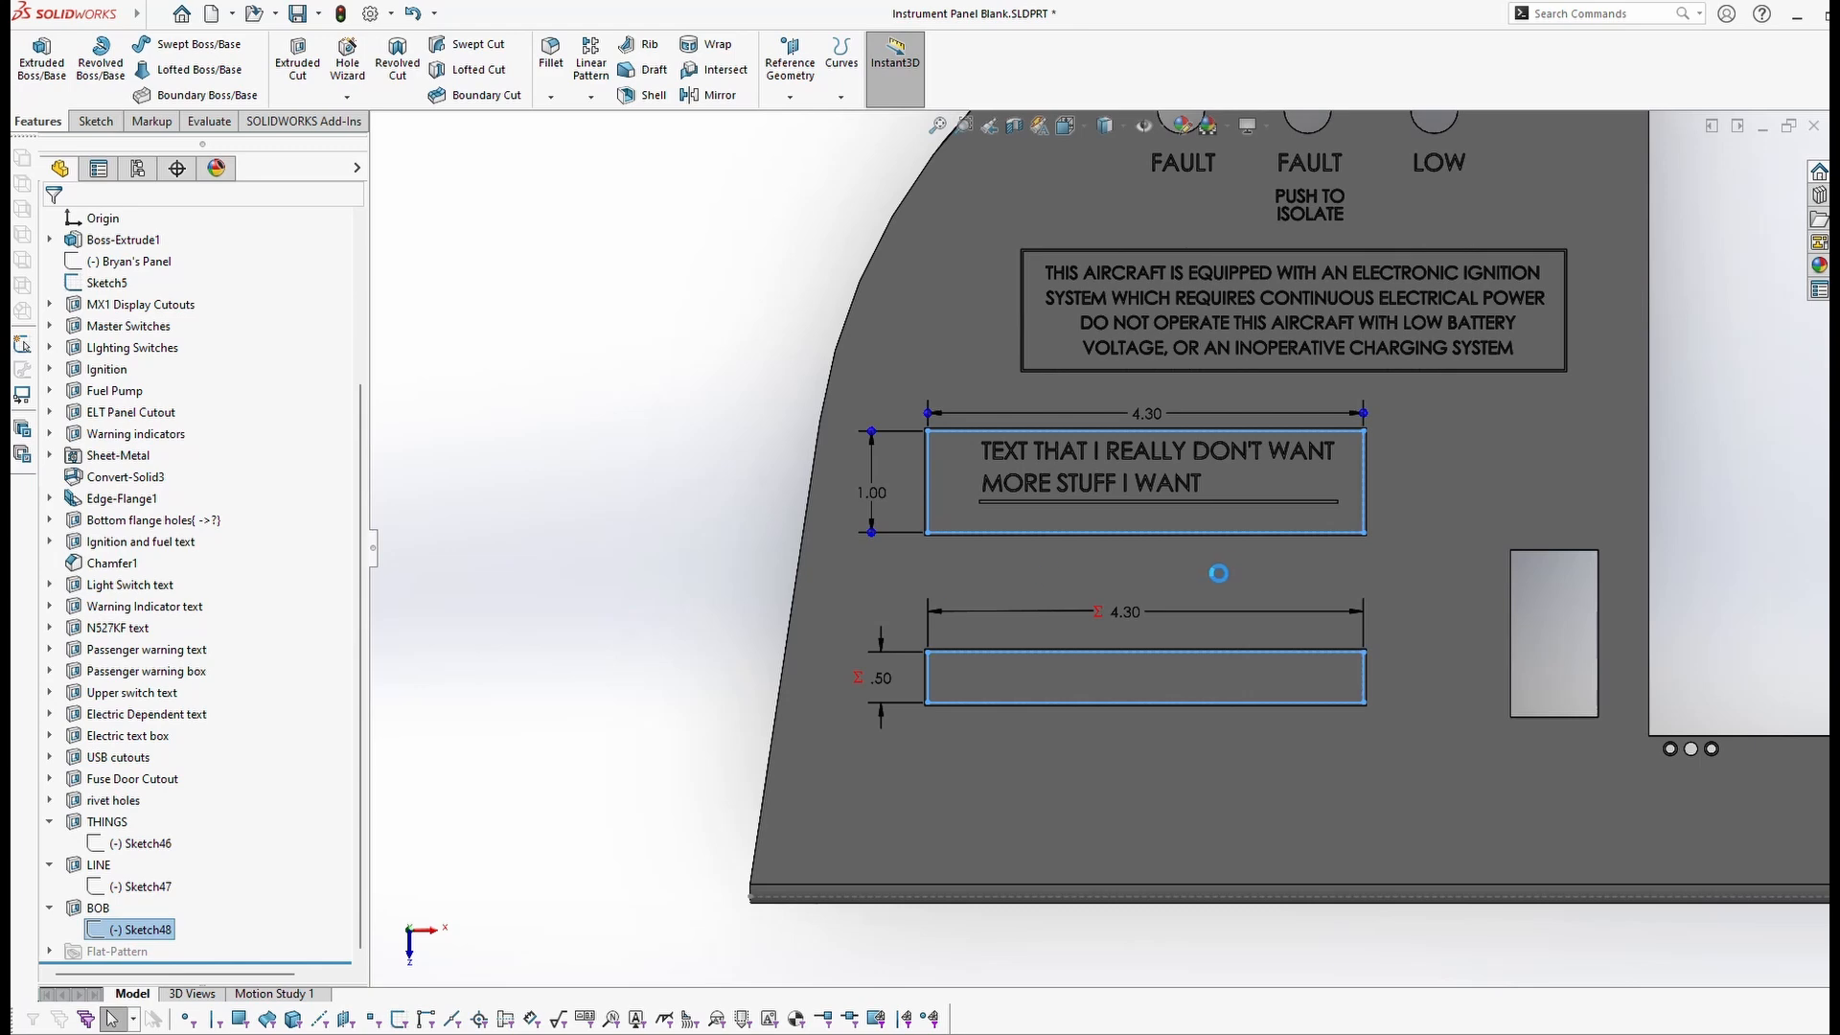
Step: Reopen Sketch48 for editing with Ctrl+8
{"action": "key", "text": "ctrl+8"}
{"action": "scroll", "coordinate": [751, 584], "scroll_direction": "down", "scroll_amount": 12}
{"action": "scroll", "coordinate": [746, 599], "scroll_direction": "up", "scroll_amount": 3}
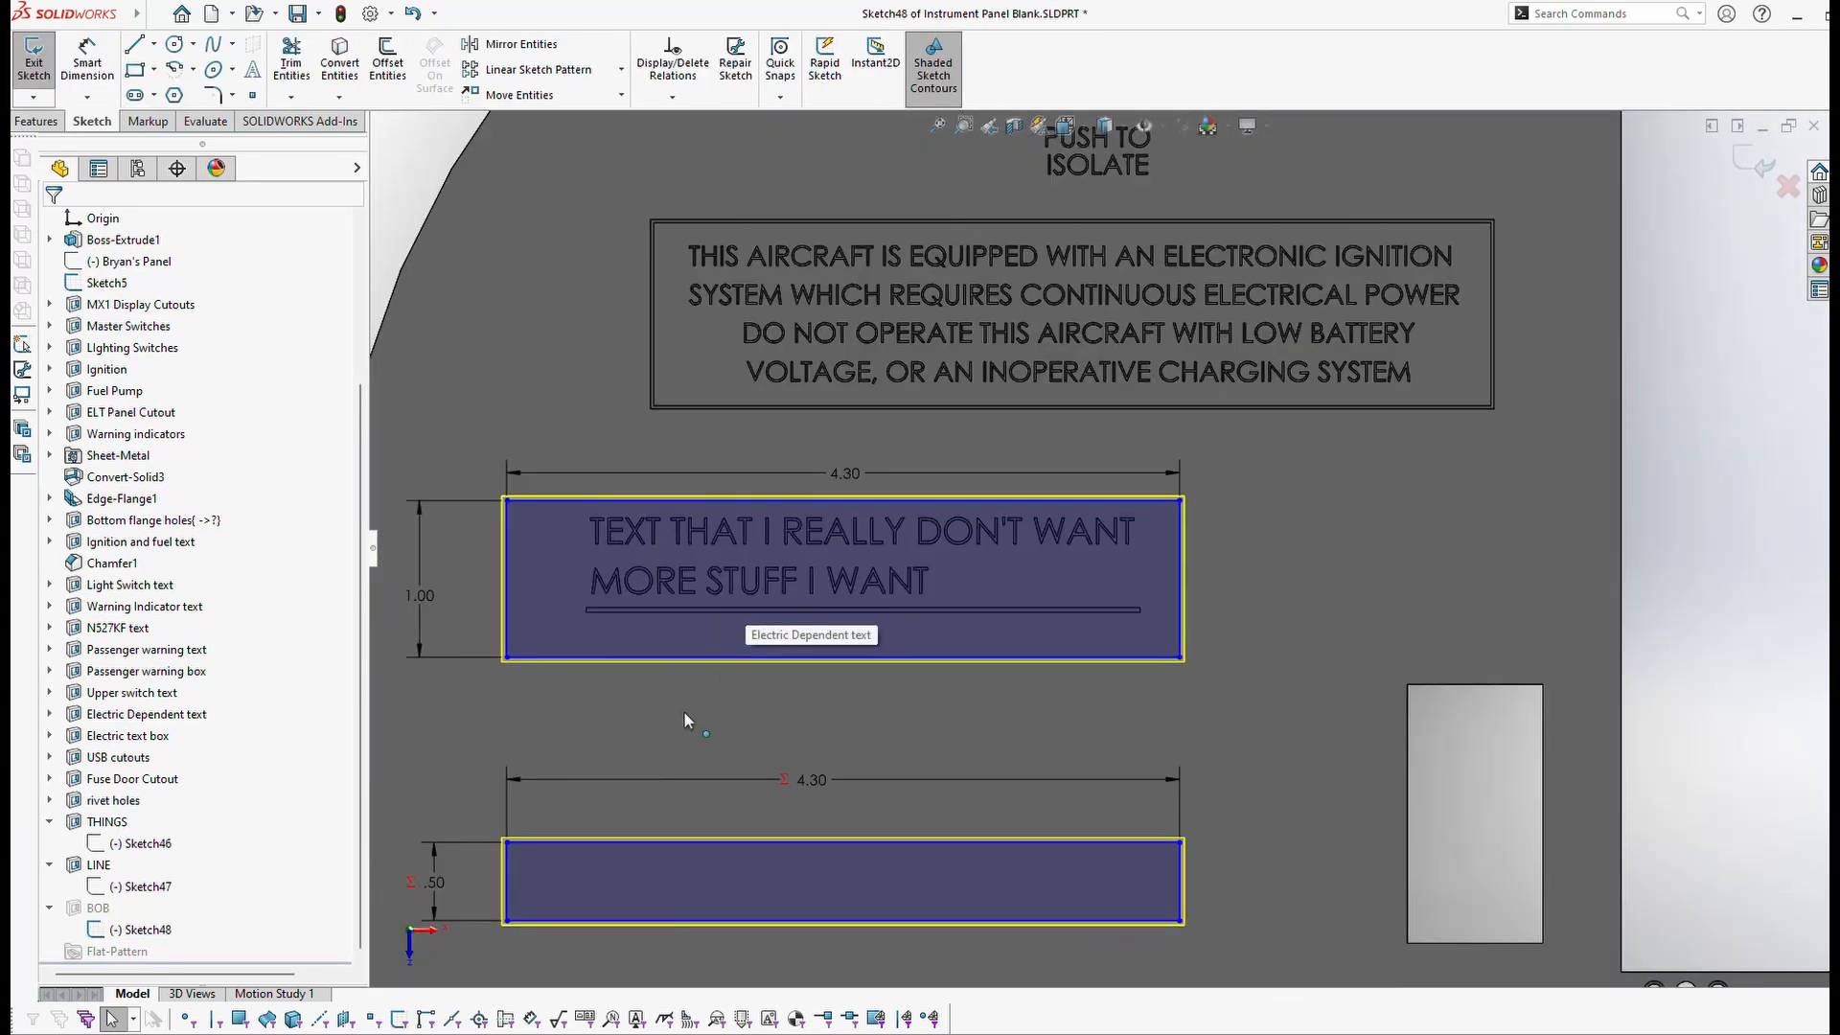
{"action": "scroll", "coordinate": [682, 714], "scroll_direction": "down", "scroll_amount": 1}
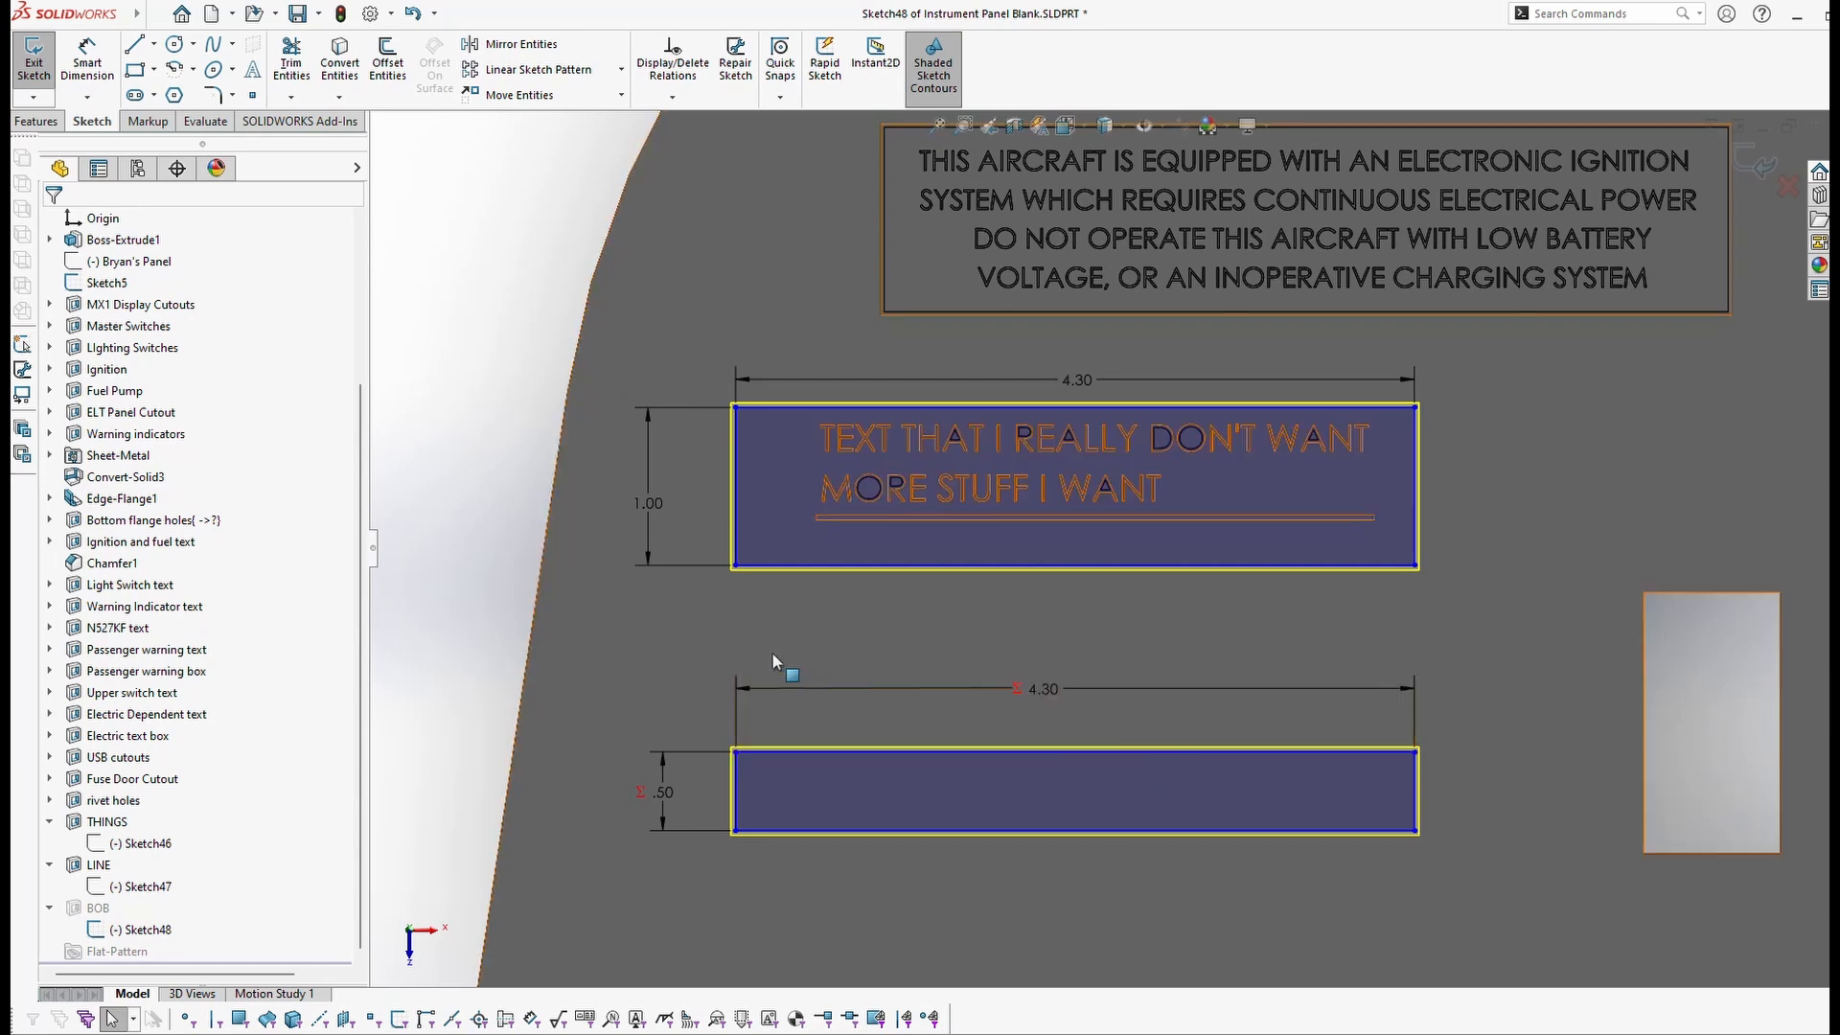
Step: Dimension the 1.18 vertical gap between the rectangles, undoing the trial 25mm value
{"action": "left_click", "coordinate": [88, 62]}
{"action": "left_click", "coordinate": [795, 568]}
{"action": "left_click", "coordinate": [816, 751]}
{"action": "left_click", "coordinate": [663, 660]}
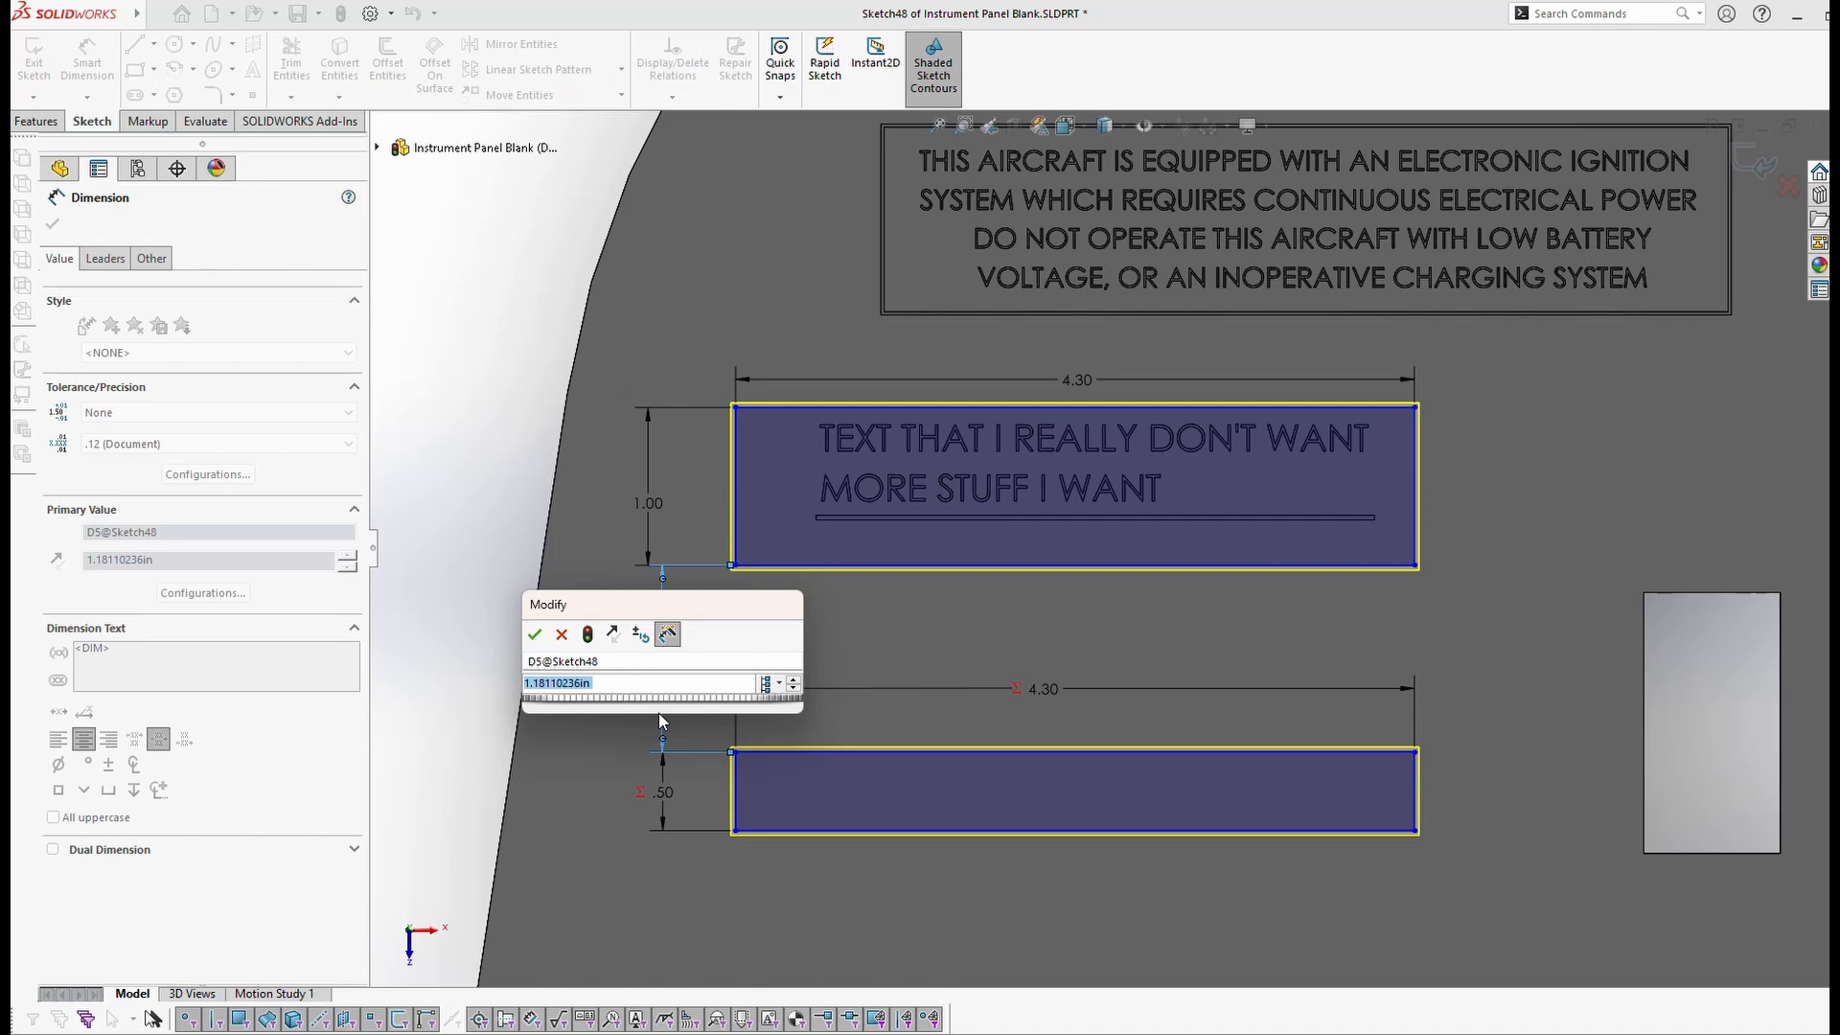
{"action": "type", "text": "25"}
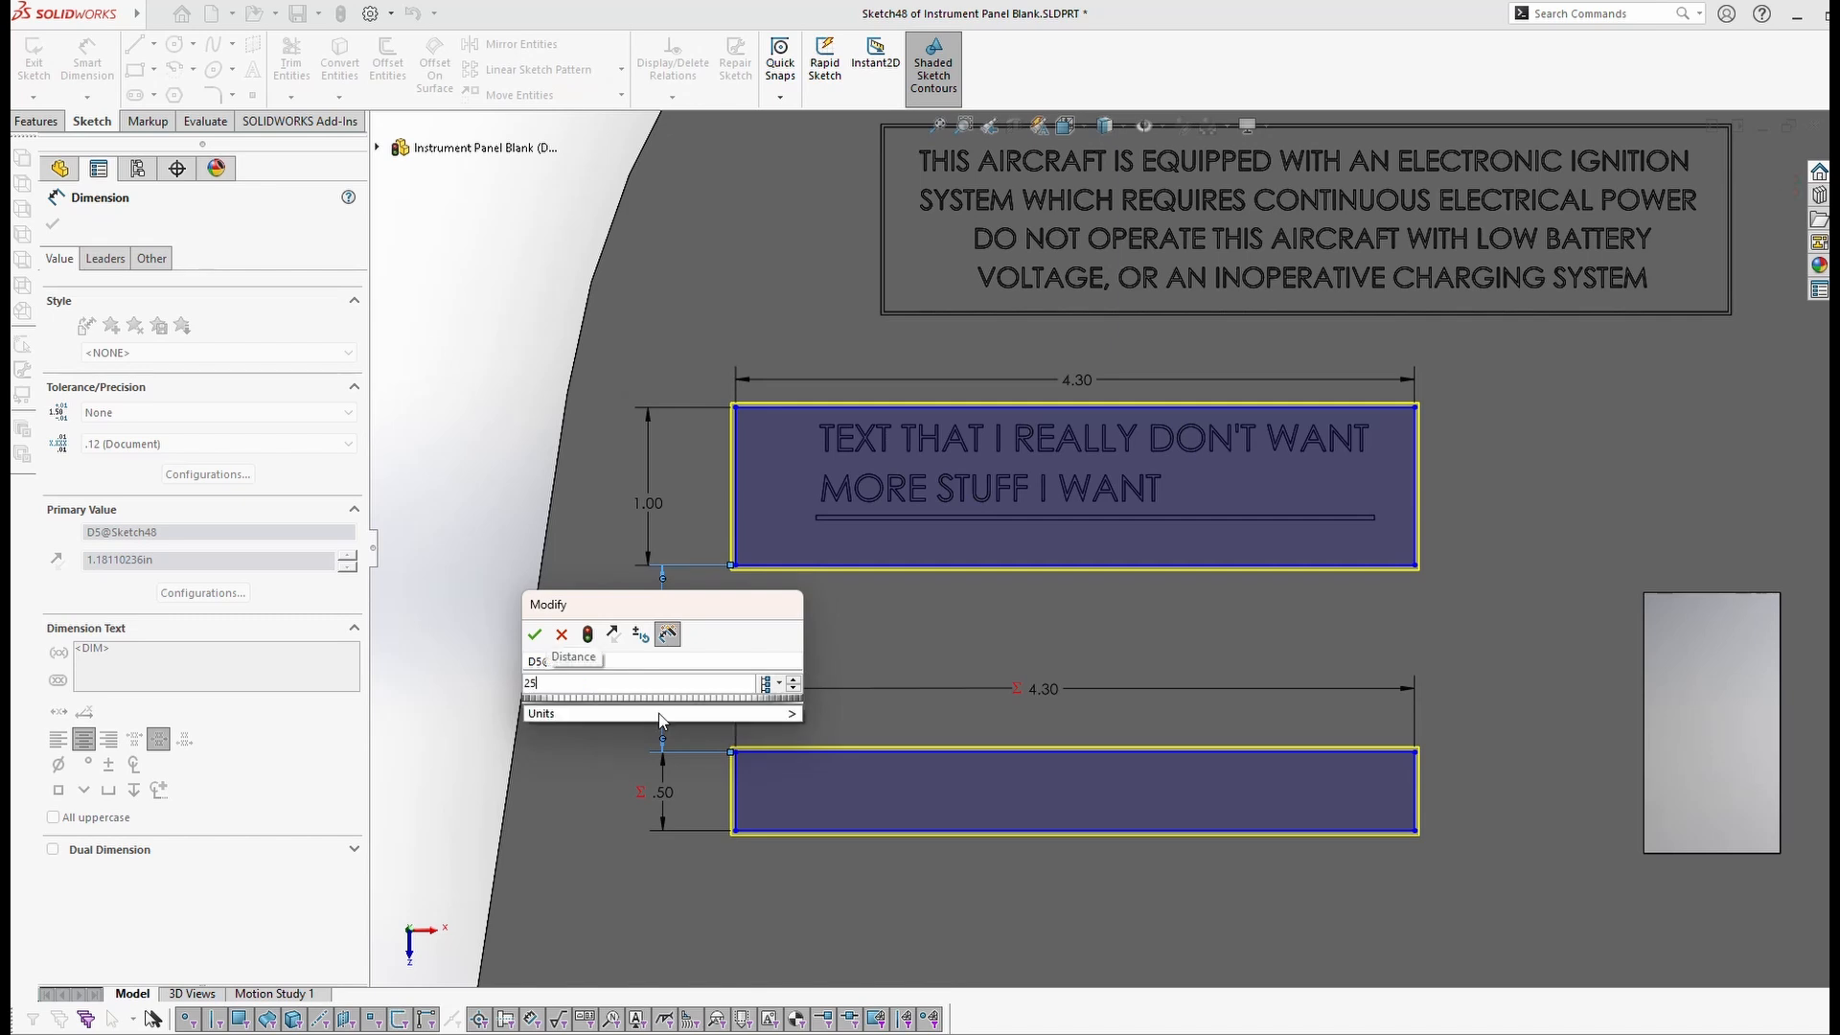
{"action": "type", "text": "mm"}
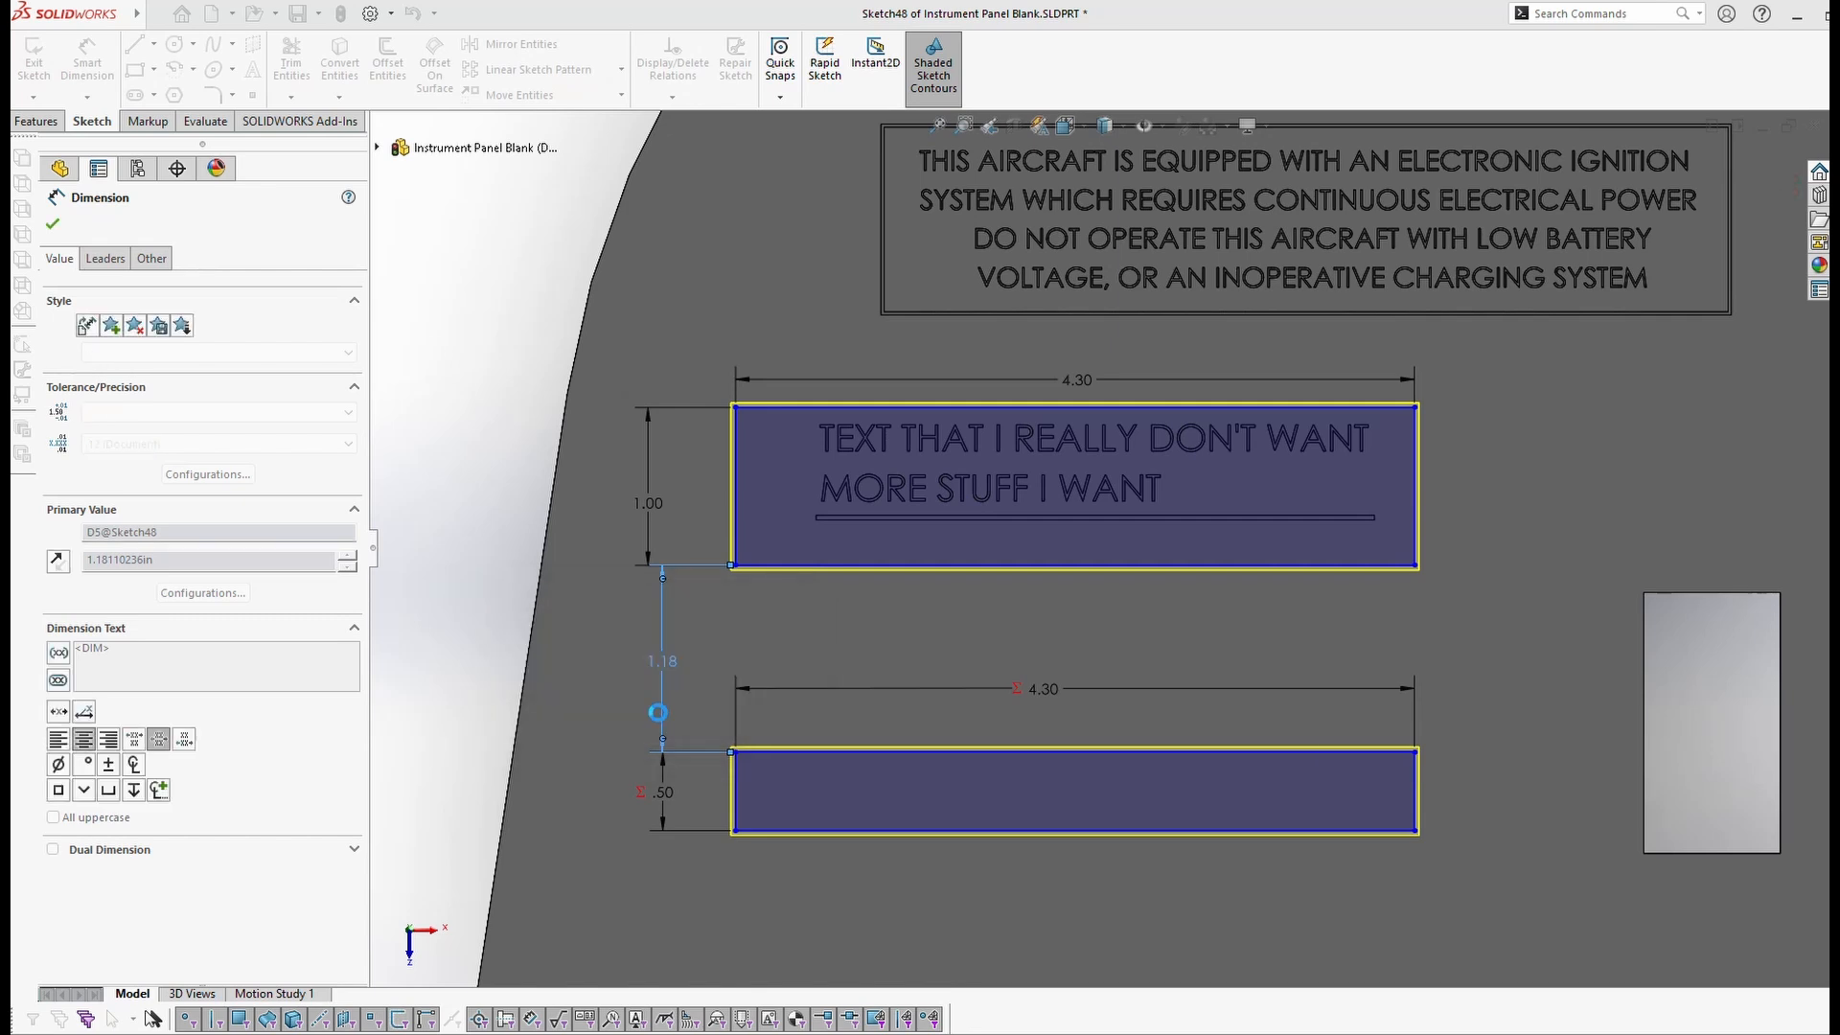
{"action": "key", "text": "Return"}
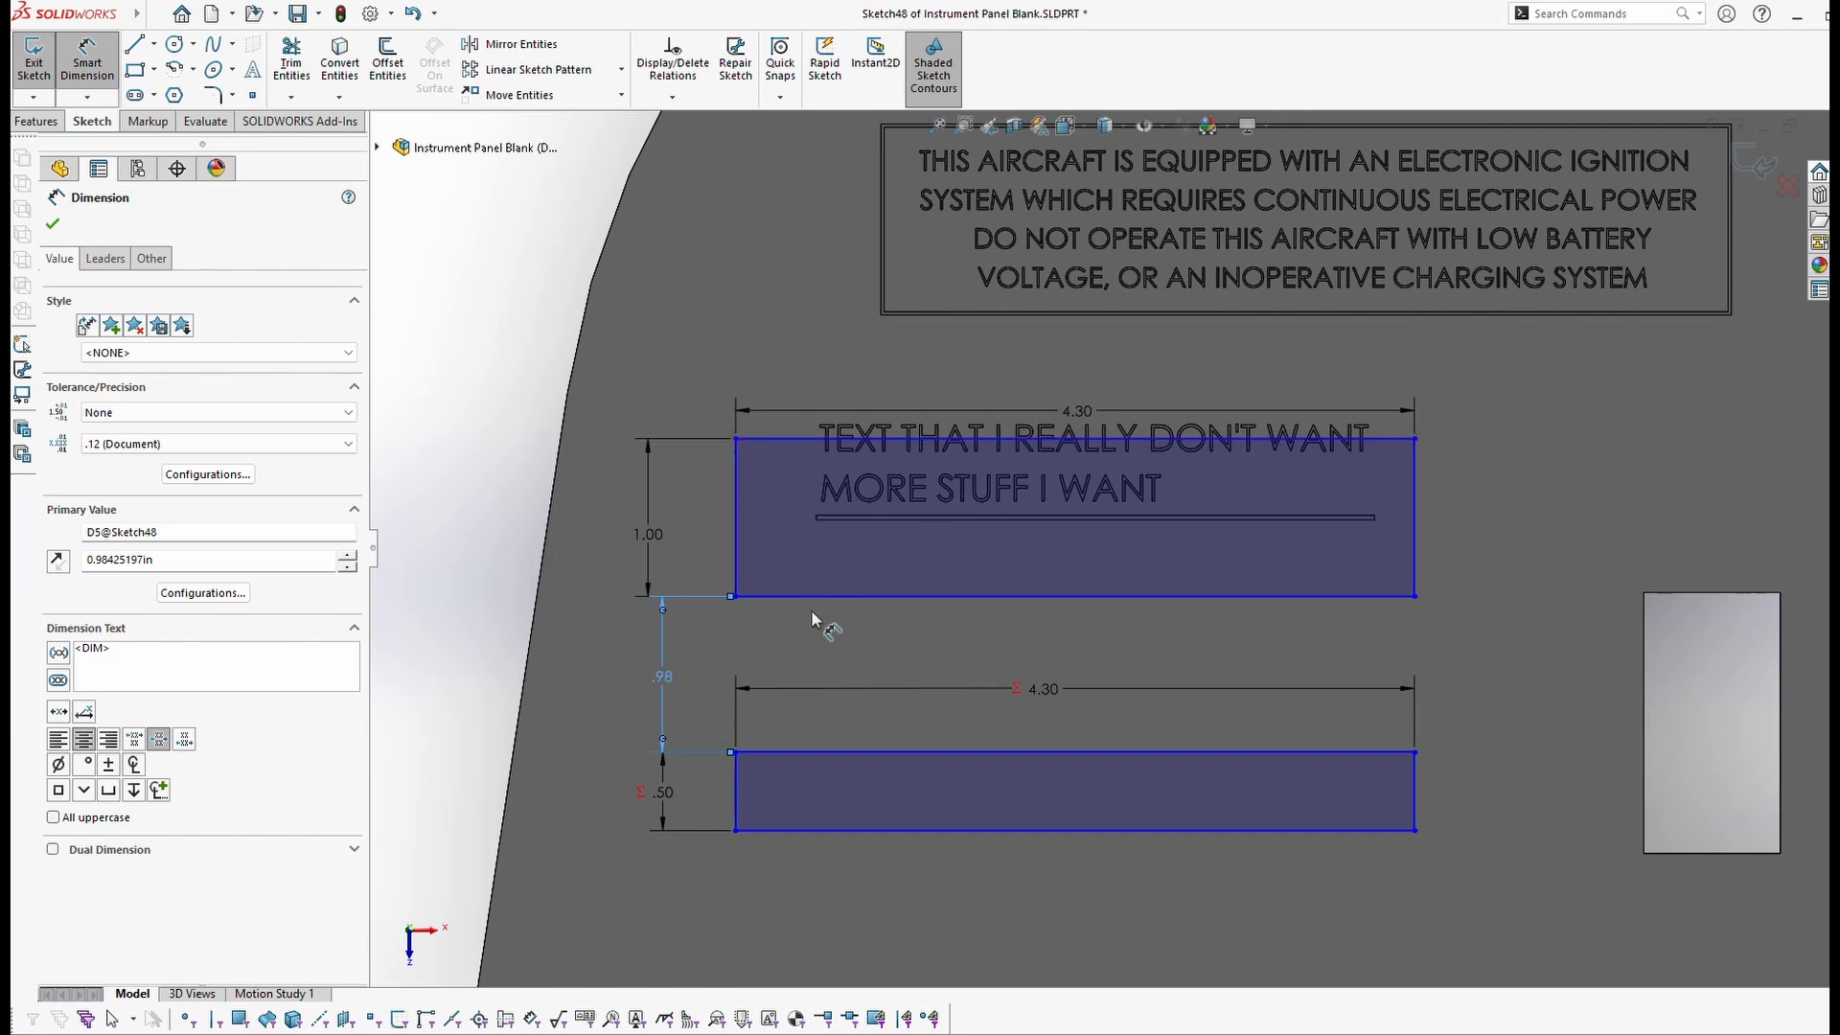
{"action": "key", "text": "ctrl+z"}
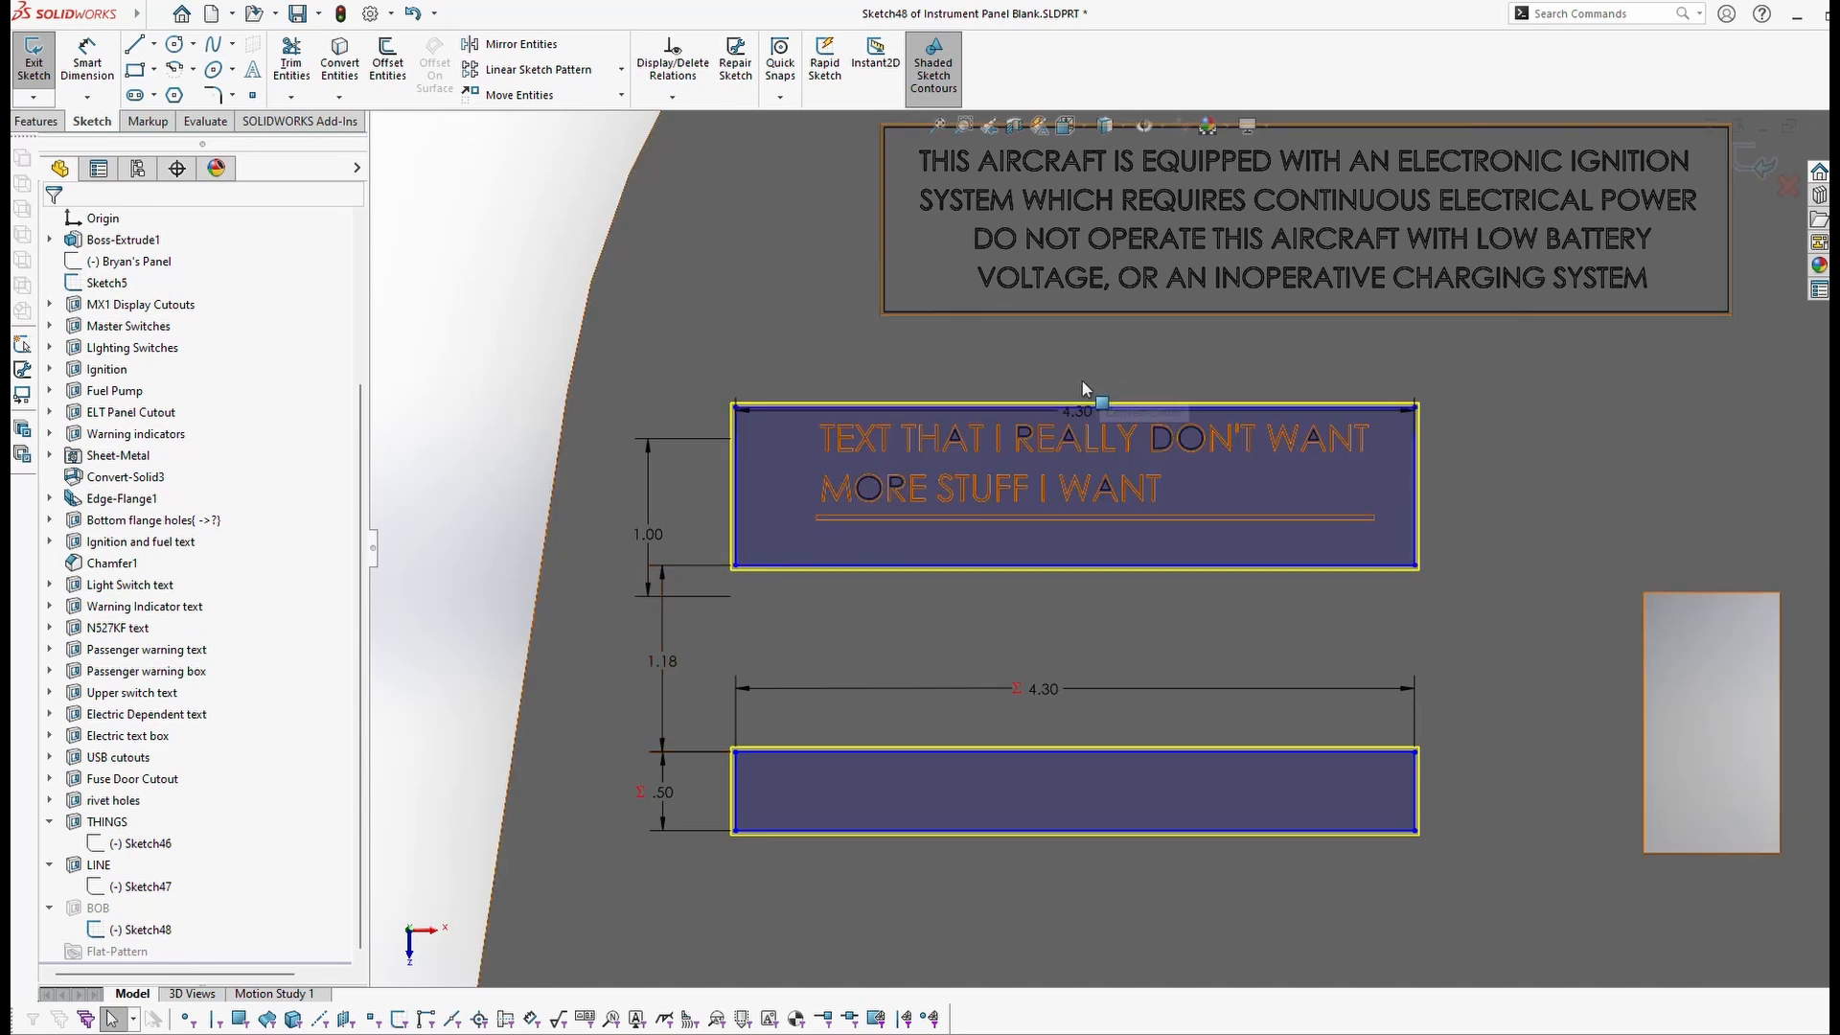
{"action": "left_click", "coordinate": [1048, 407]}
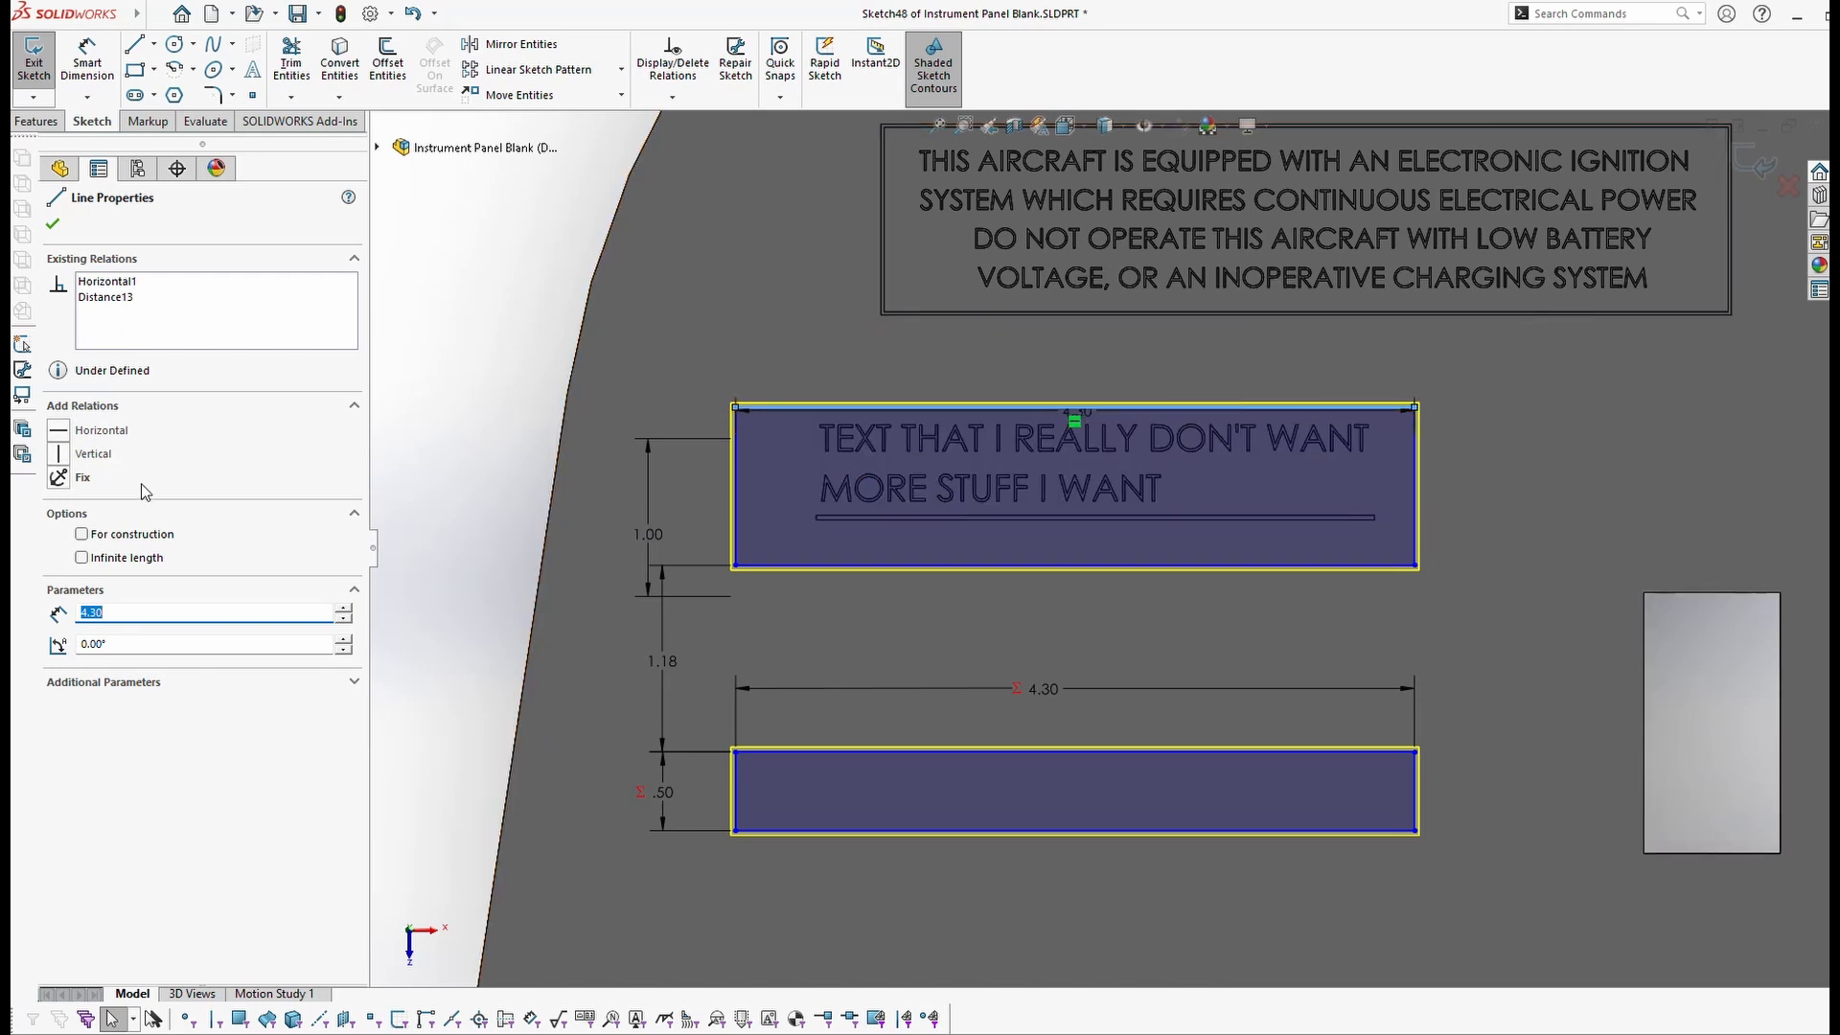
Step: Add a Fix relation to the label box's top edge
{"action": "left_click", "coordinate": [57, 477]}
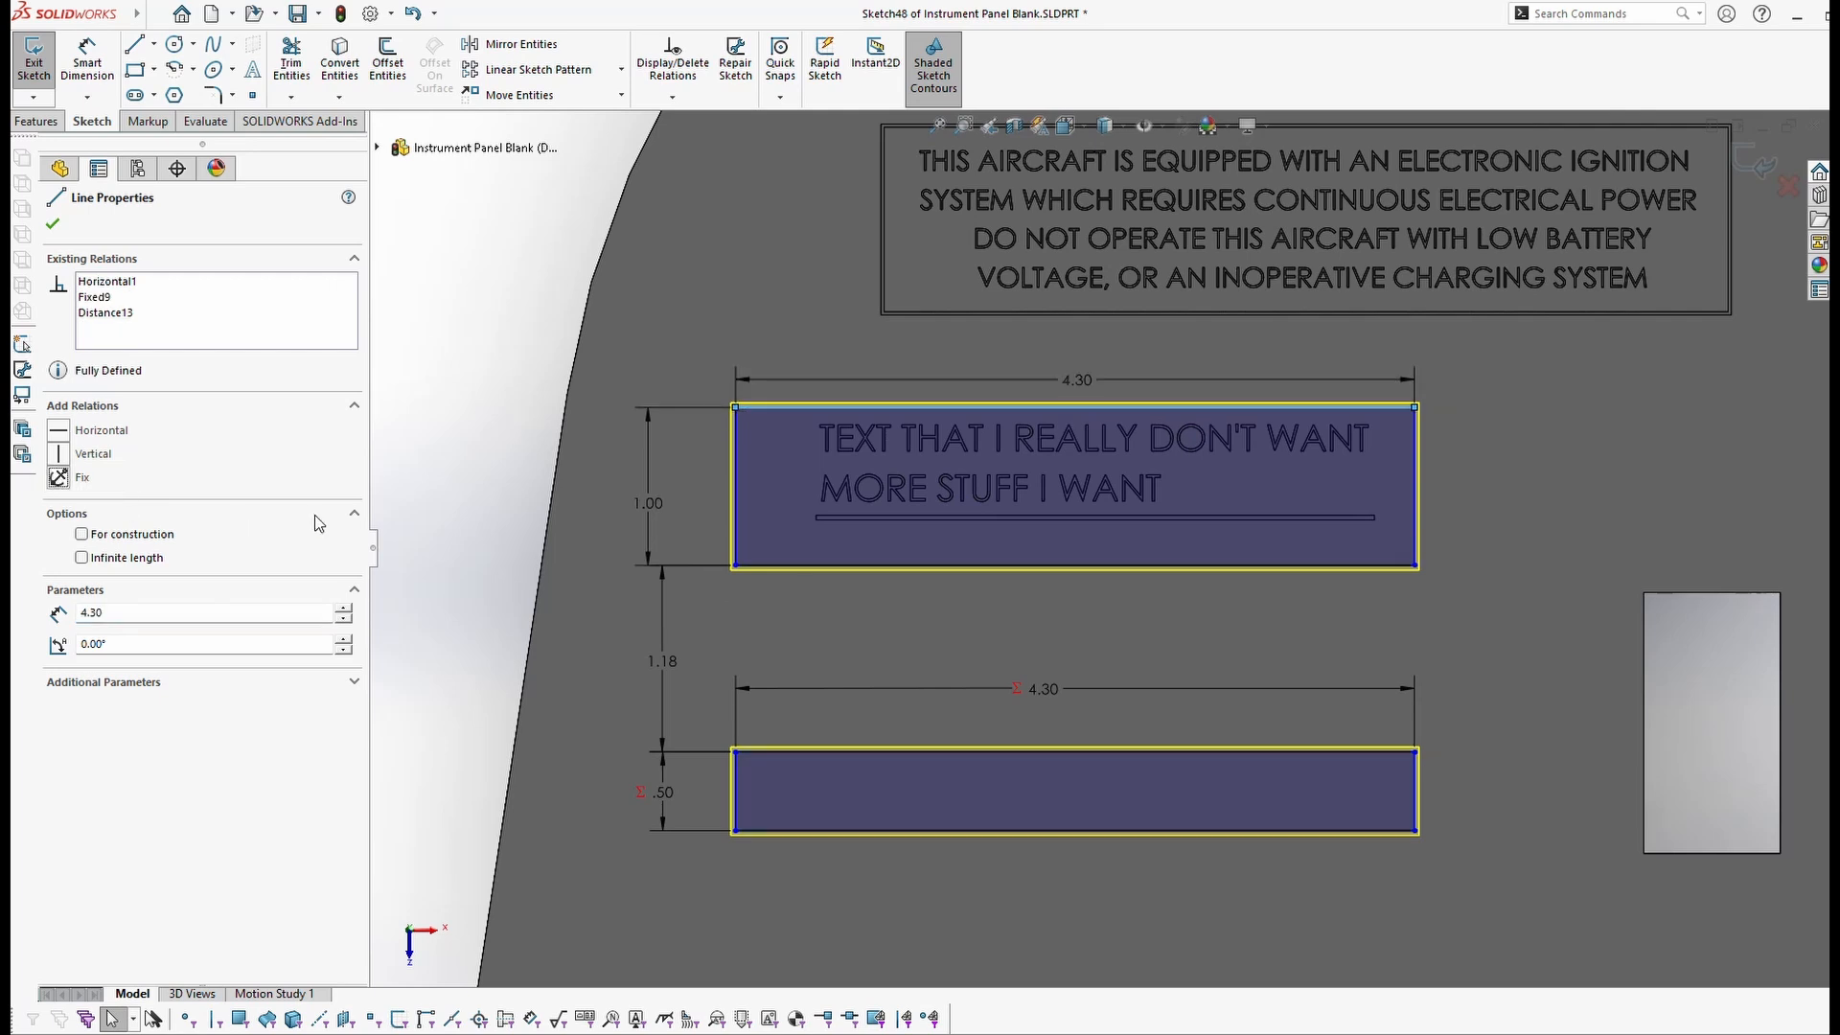
{"action": "left_click", "coordinate": [53, 226]}
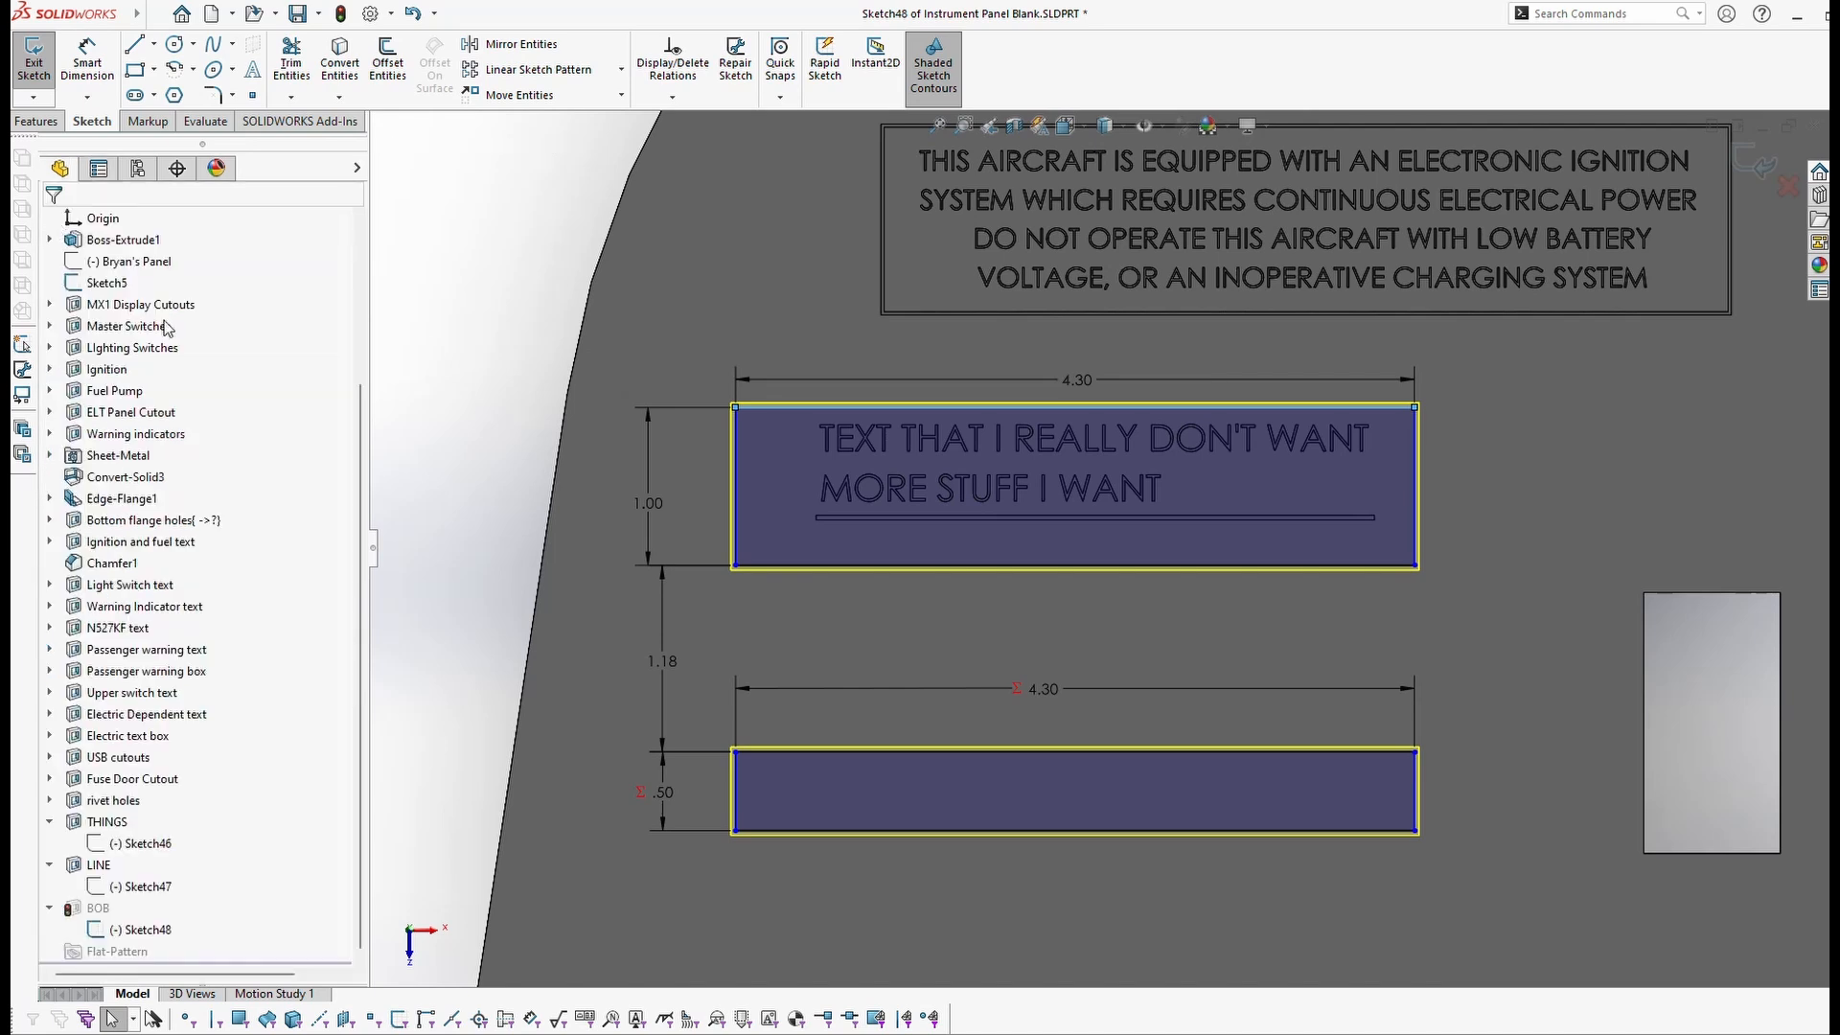
Step: Change the gap between the two rectangles from 1.18 to 25mm (.98)
{"action": "double_click", "coordinate": [661, 662]}
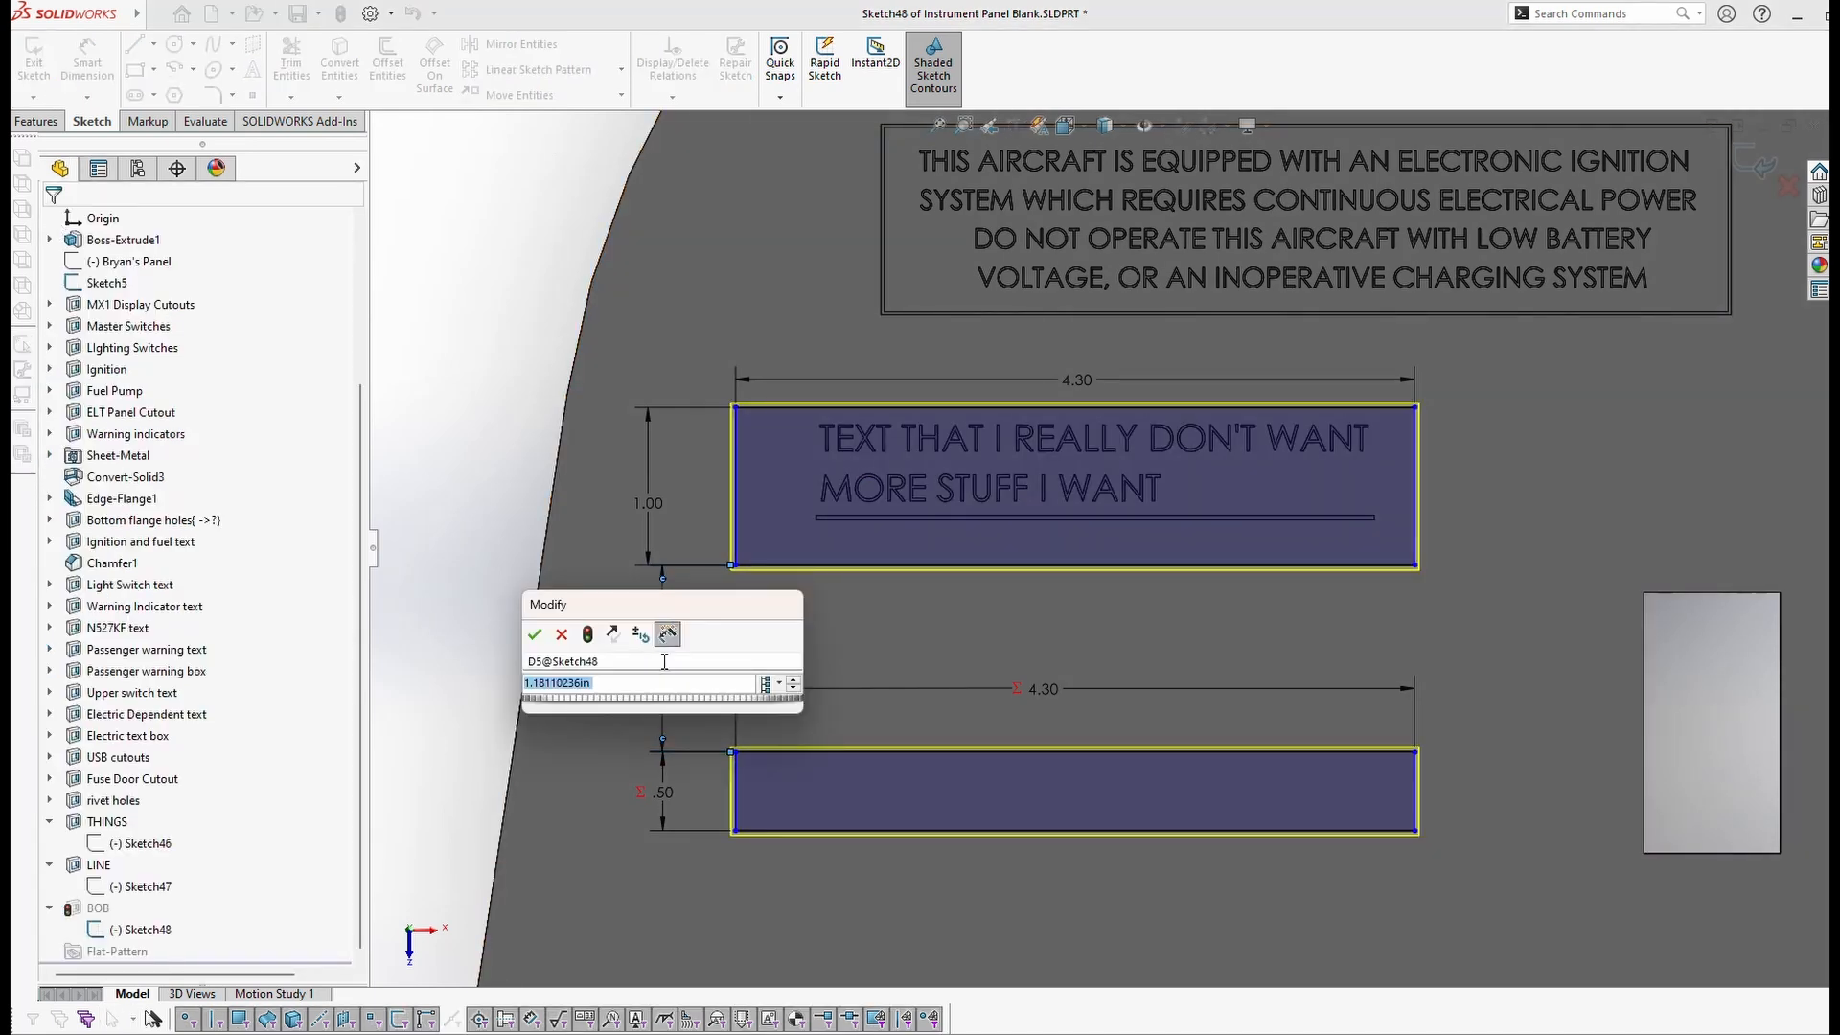
{"action": "type", "text": "25mm"}
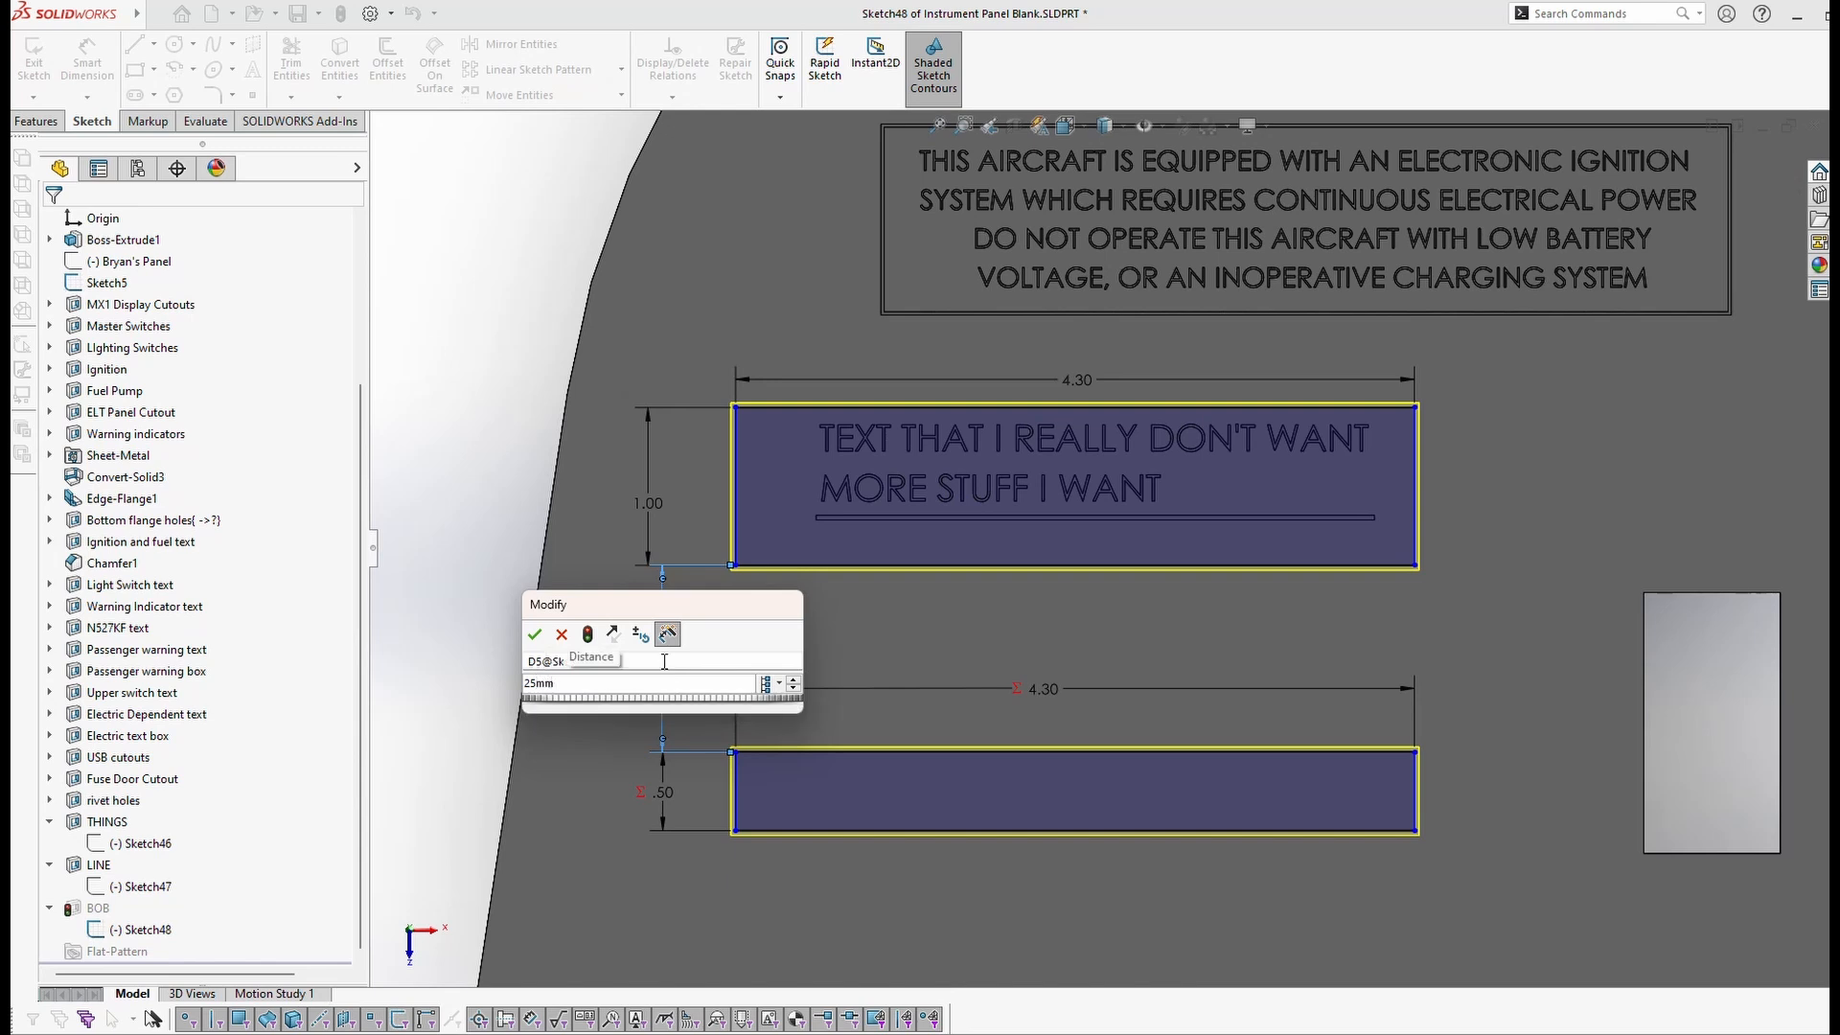
{"action": "key", "text": "Return"}
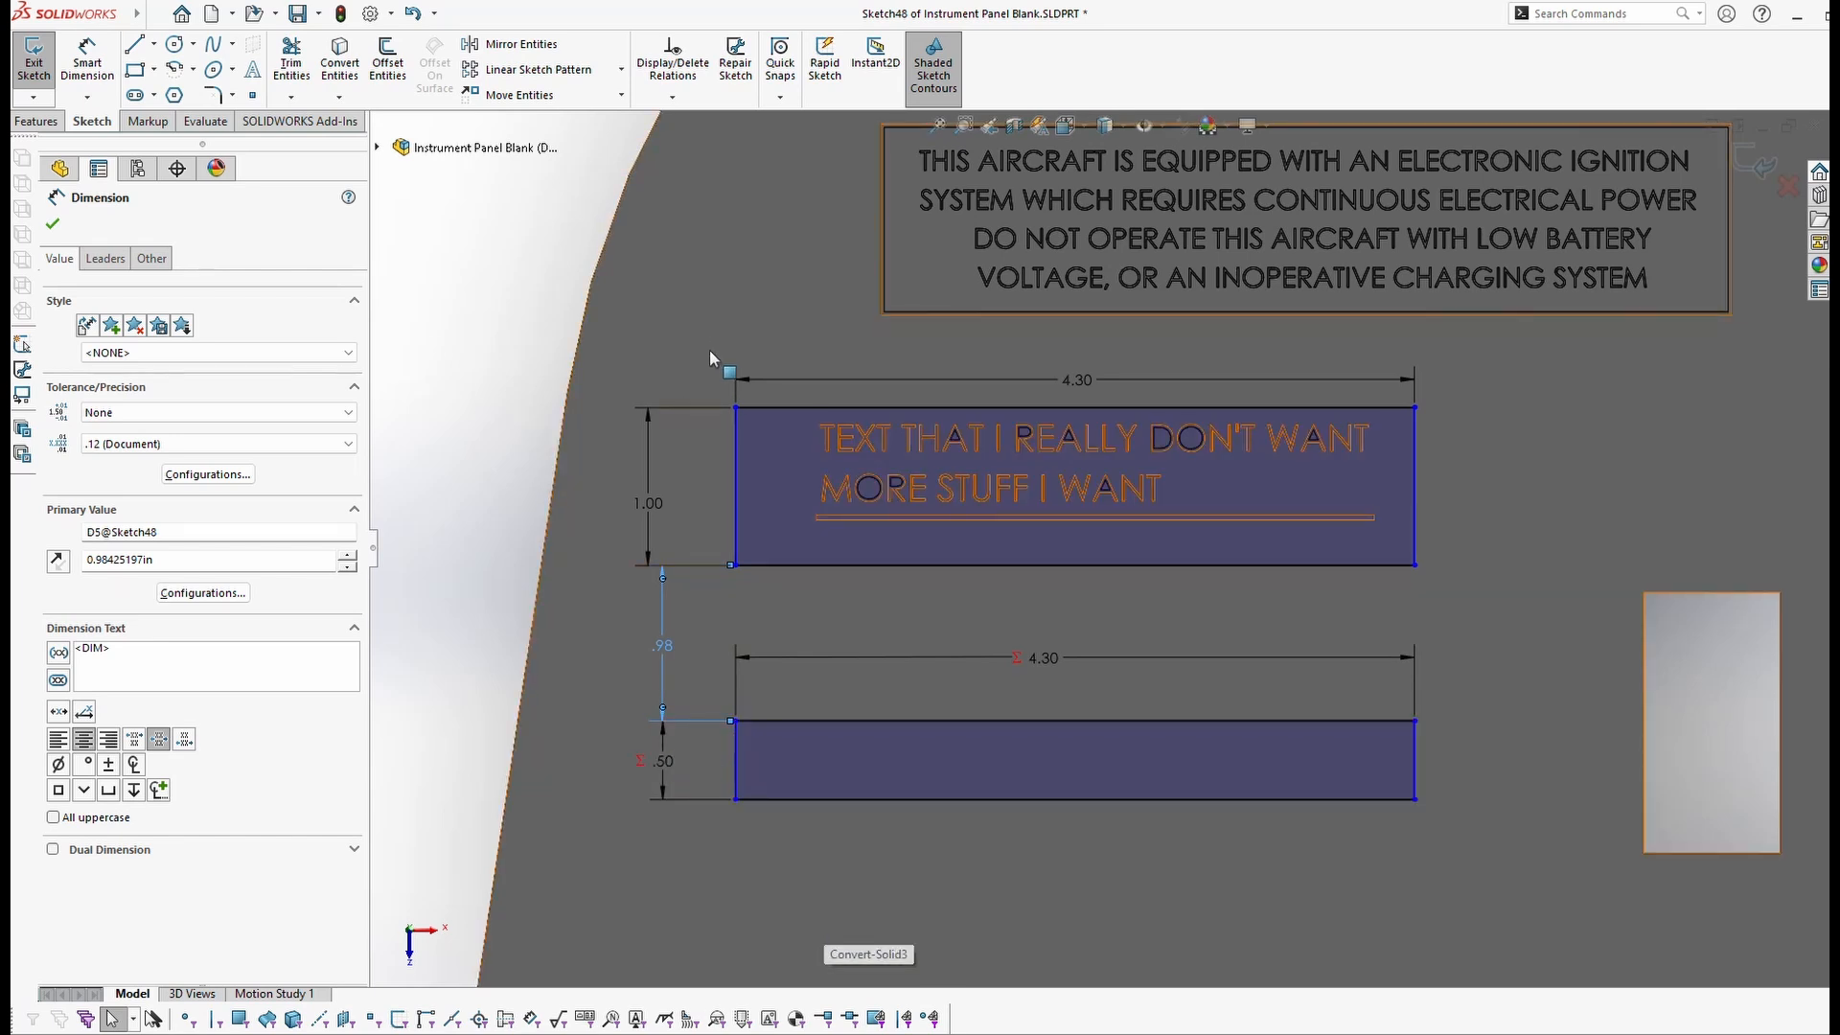
{"action": "key", "text": "d"}
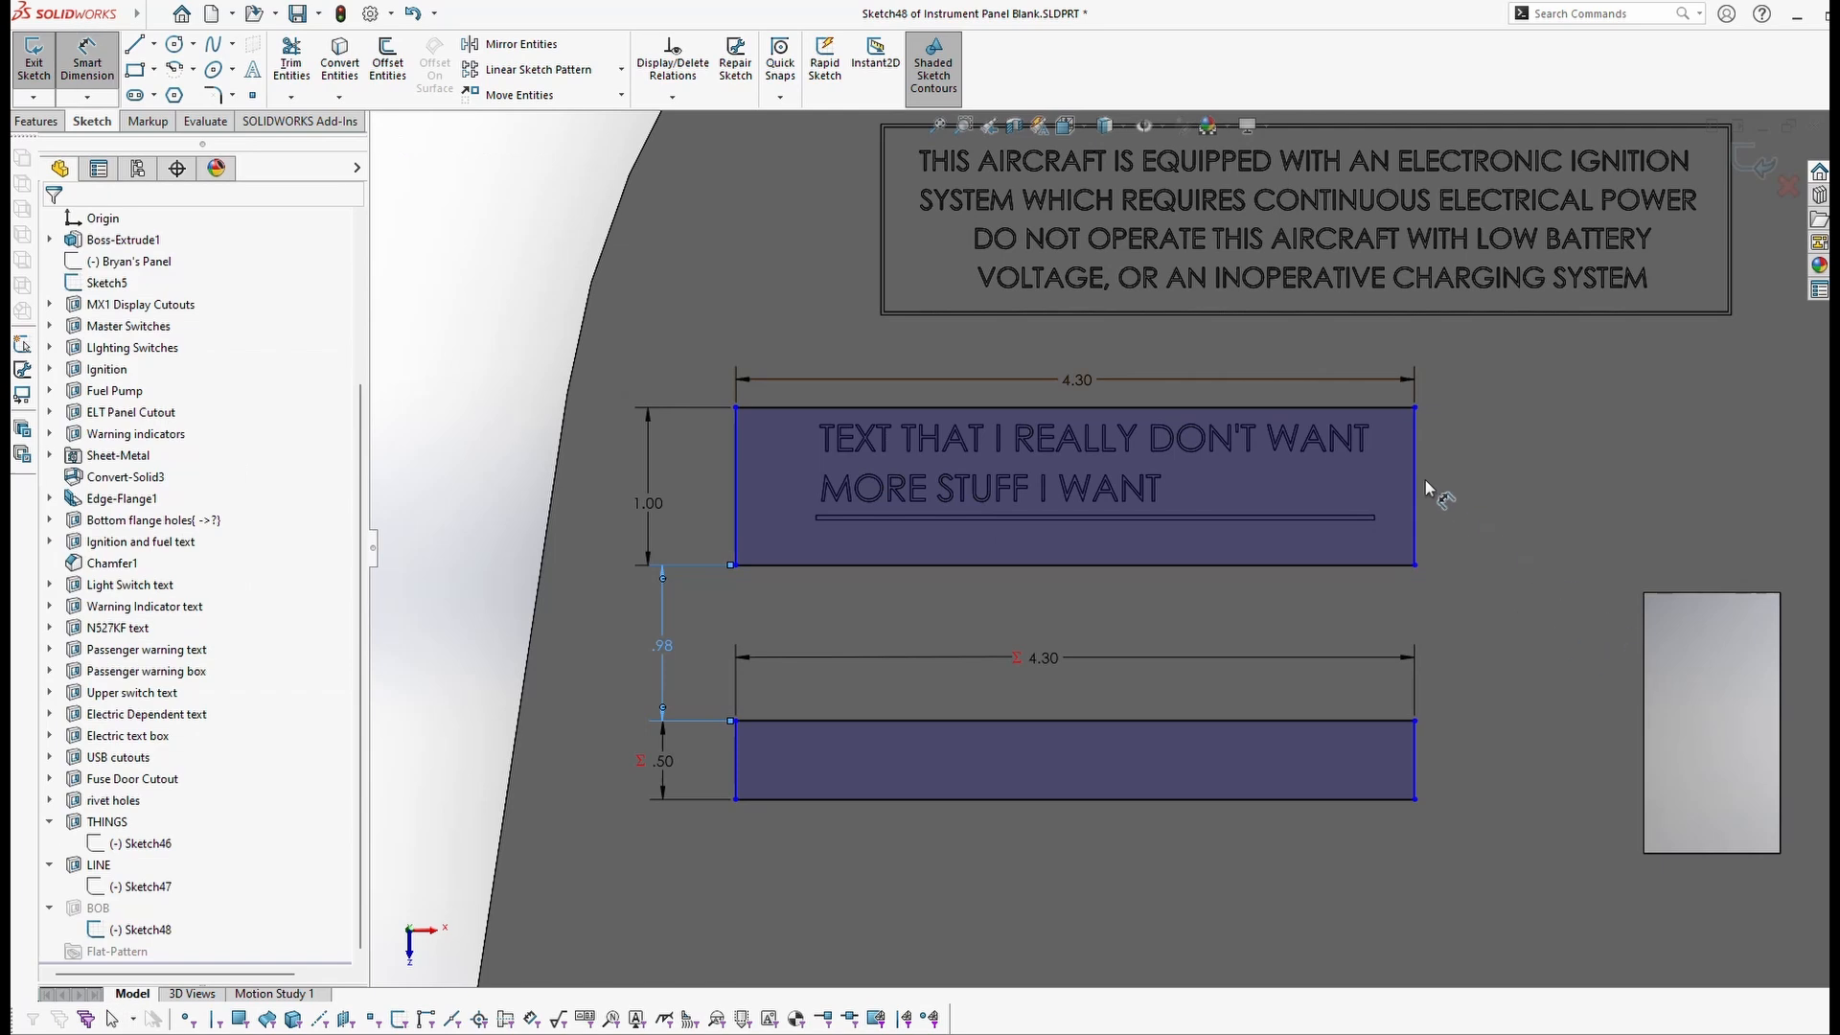
{"action": "left_click", "coordinate": [1644, 671]}
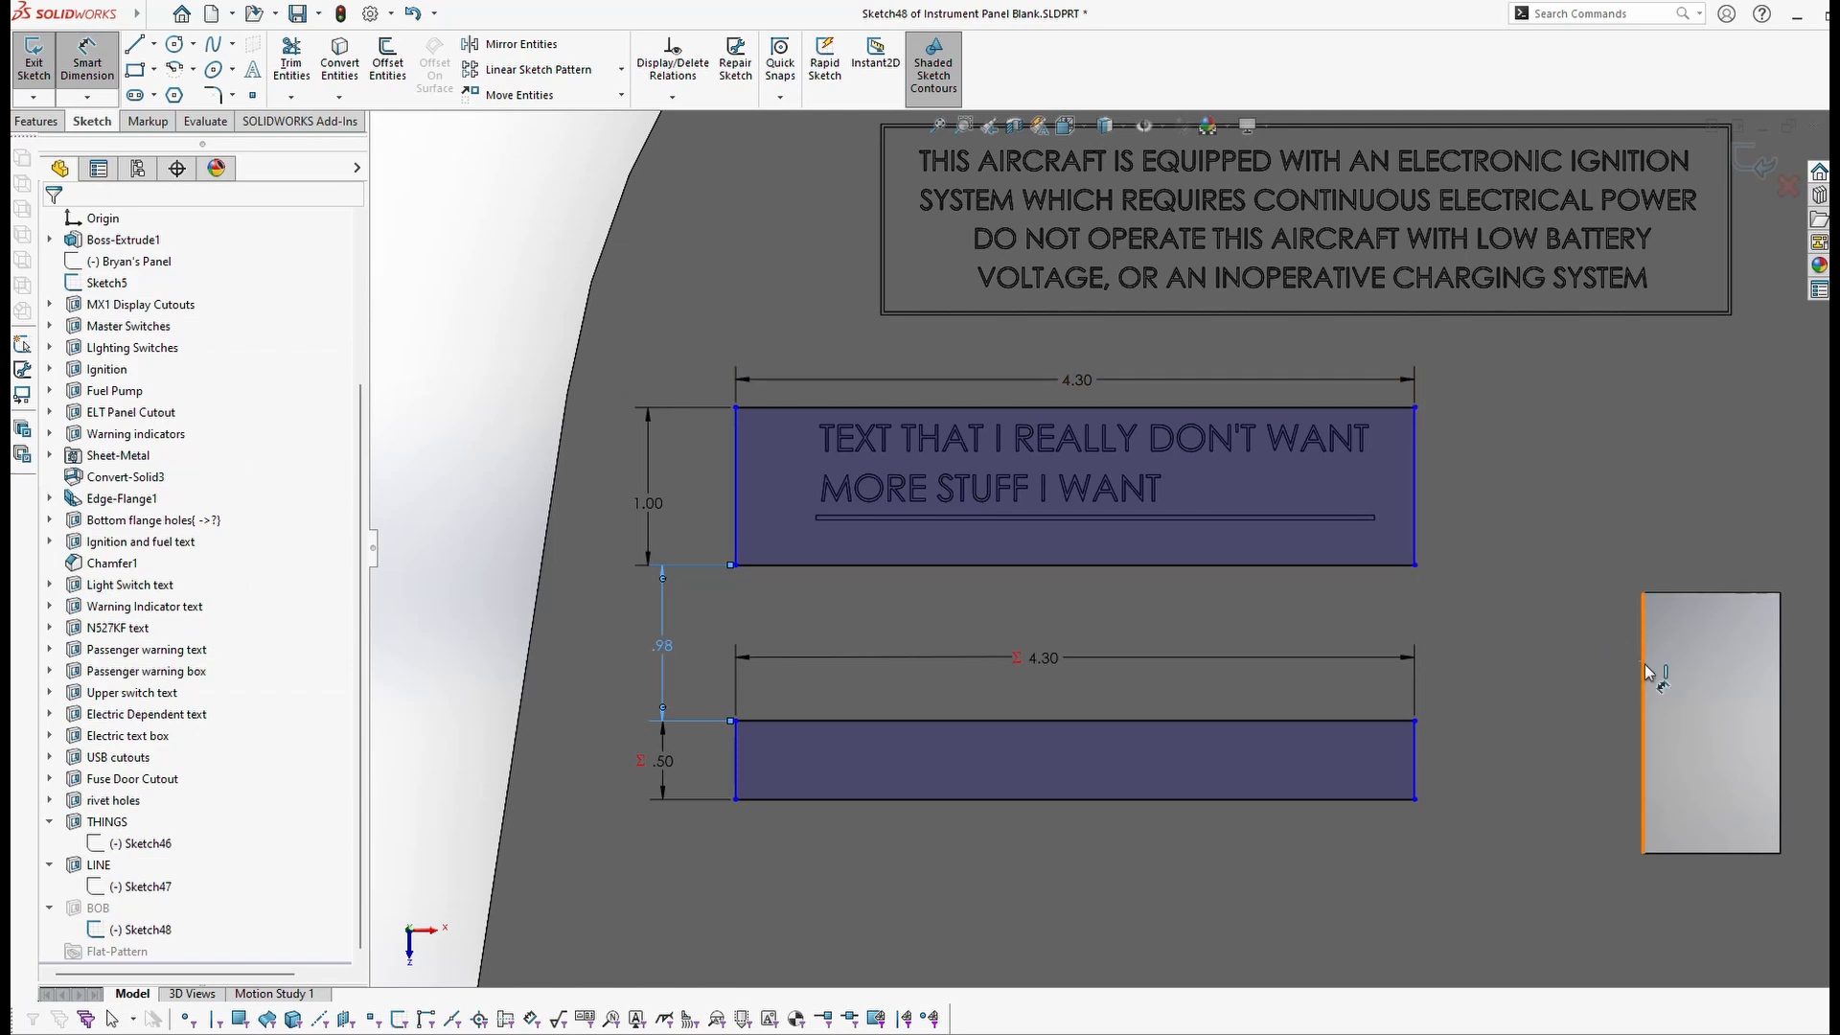
{"action": "left_click", "coordinate": [1414, 489]}
{"action": "left_click", "coordinate": [1485, 489]}
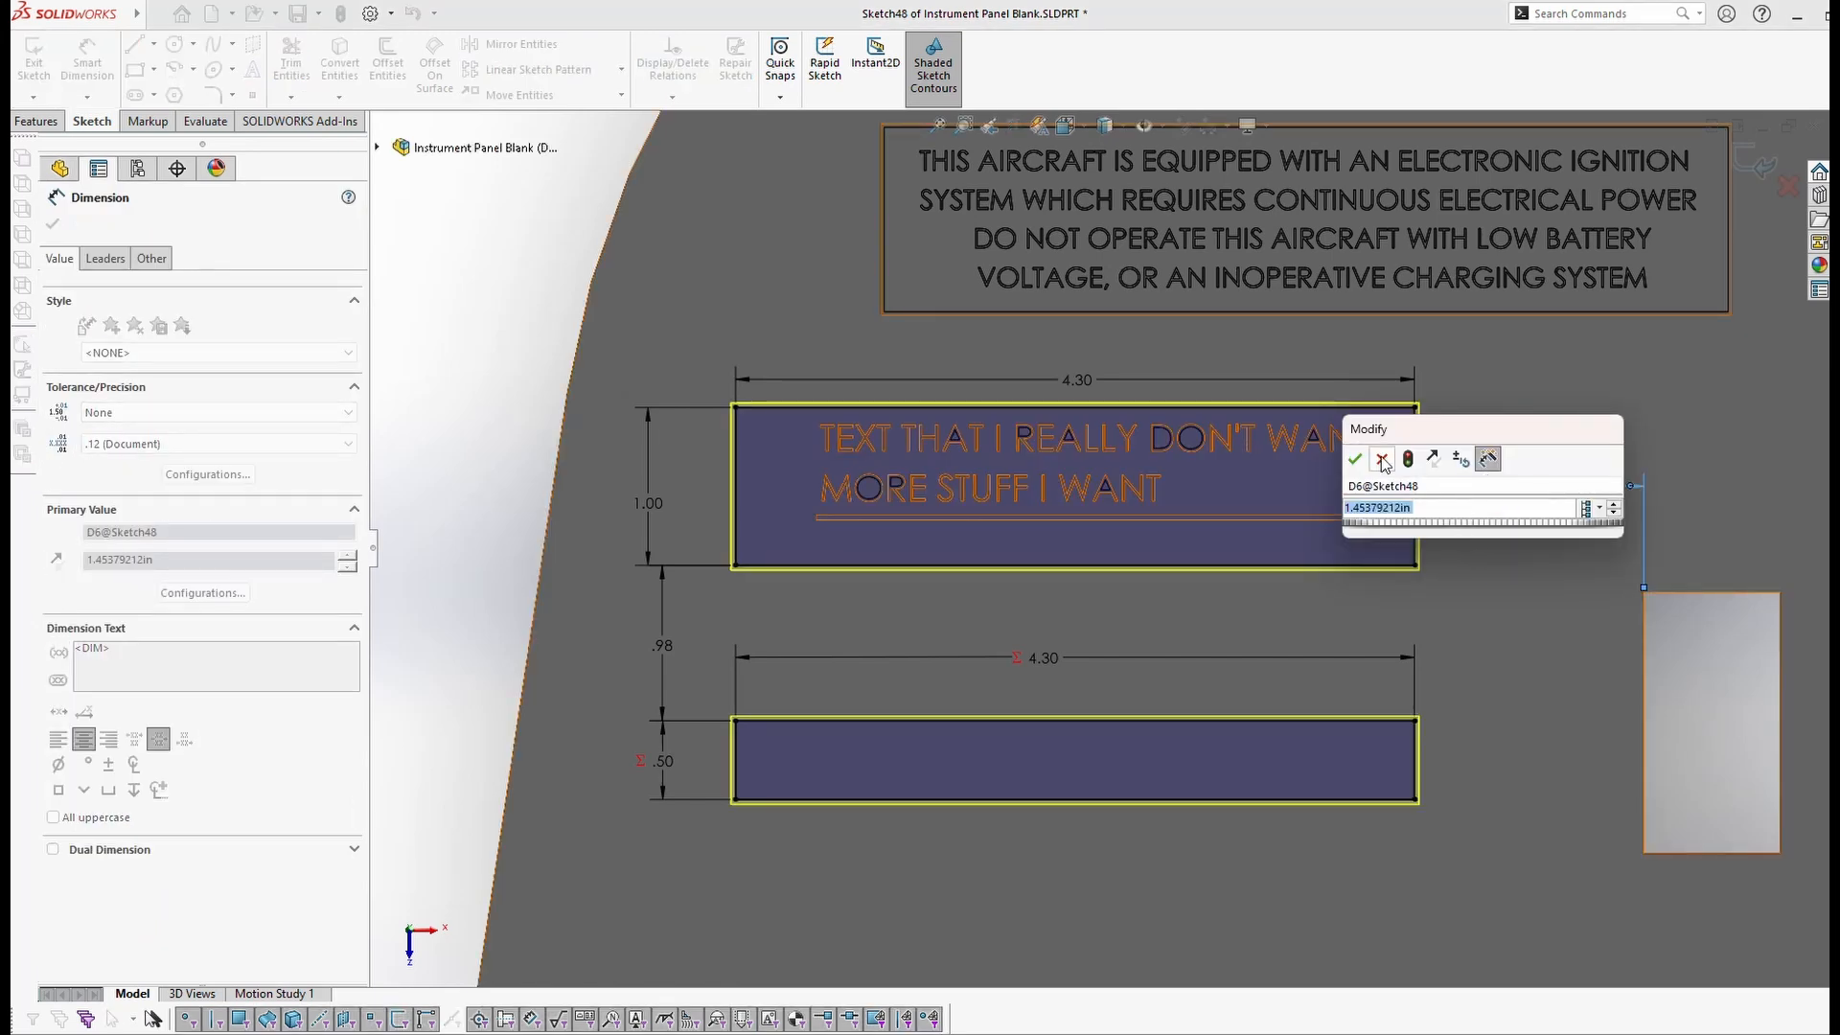
{"action": "key", "text": "Return"}
{"action": "left_click", "coordinate": [1463, 619]}
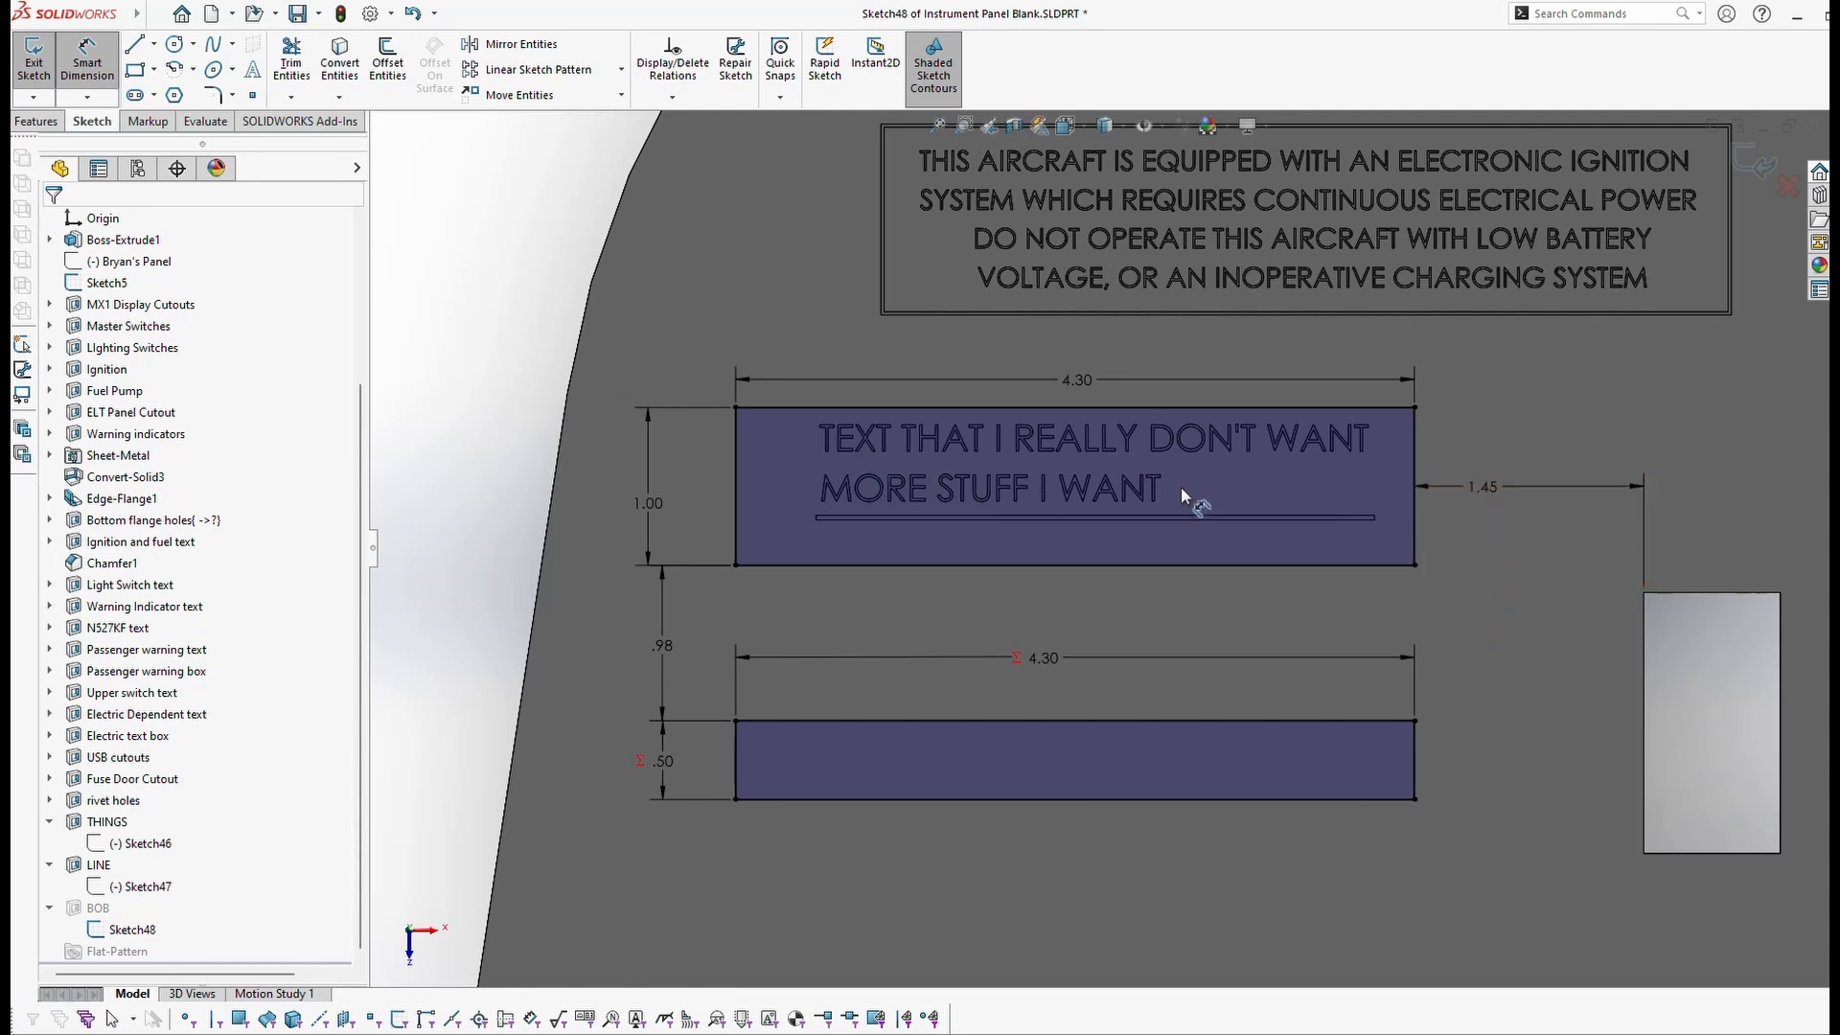
{"action": "key", "text": "Escape"}
{"action": "key", "text": "ctrl+z"}
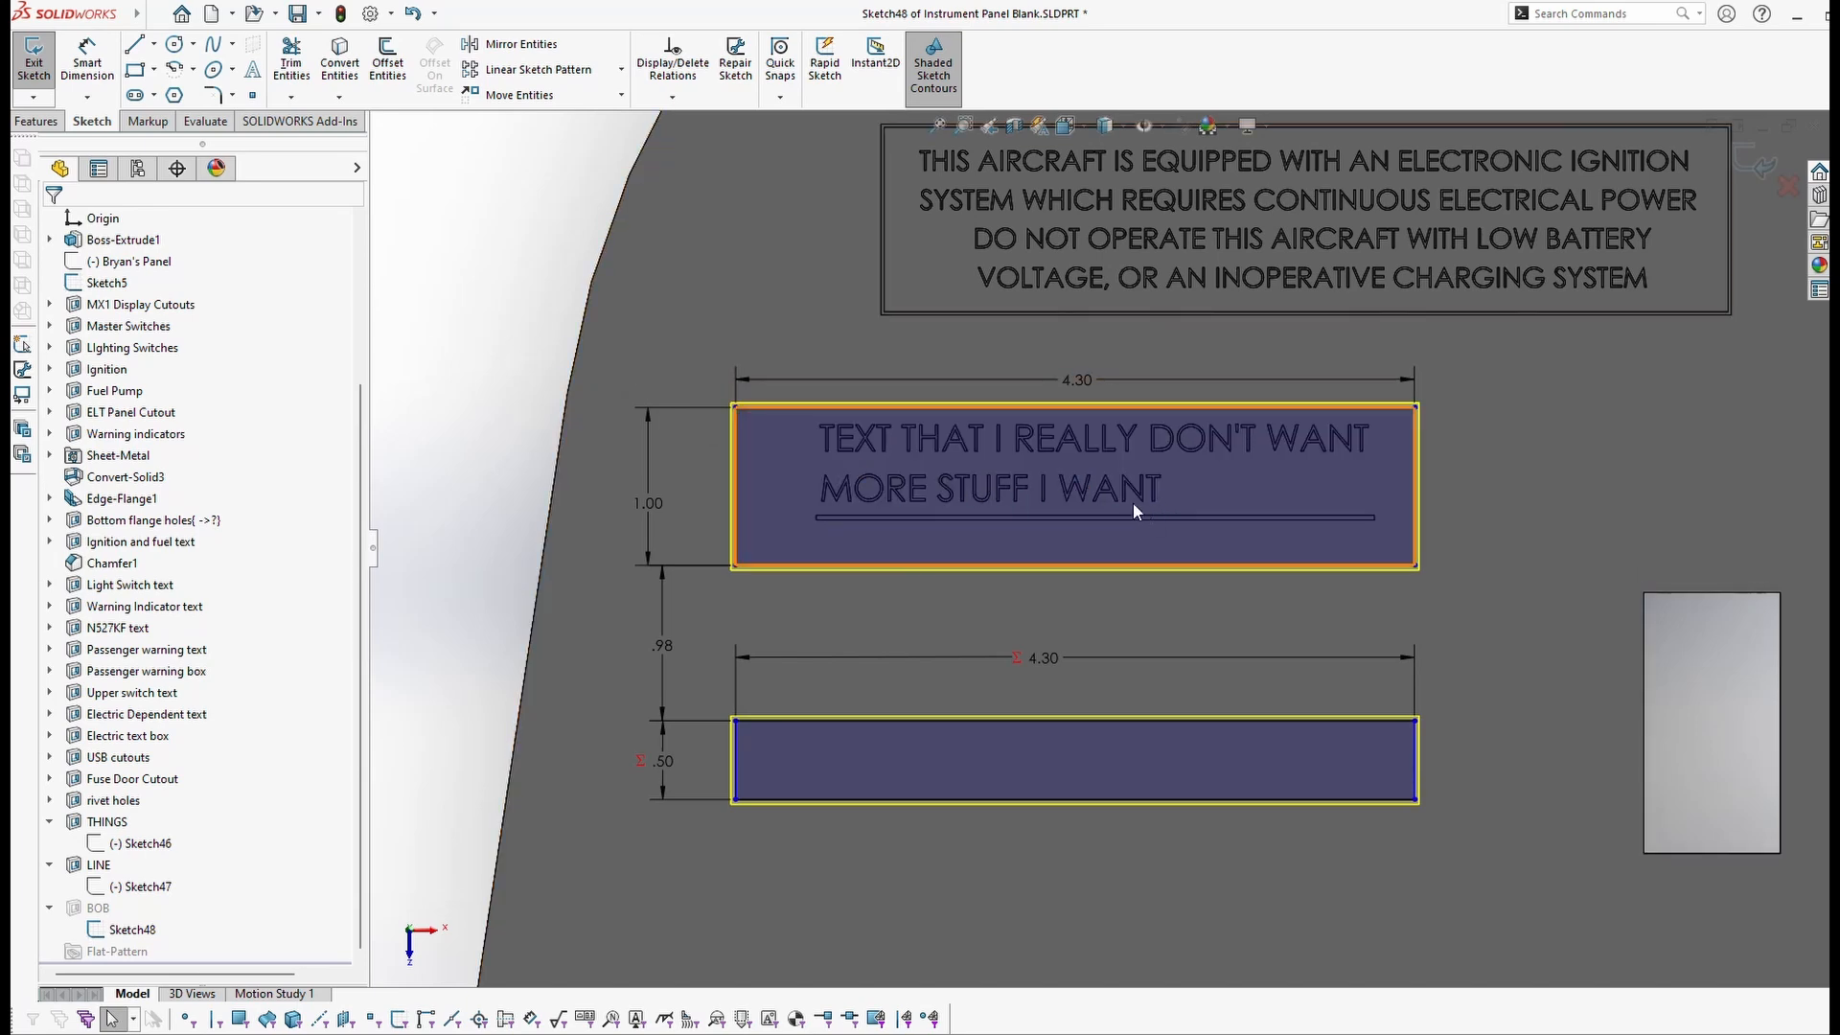
Step: Make the label box's left edge collinear with the warning text box's left edge
{"action": "left_click", "coordinate": [886, 266]}
{"action": "left_click", "coordinate": [736, 464], "text": "ctrl"}
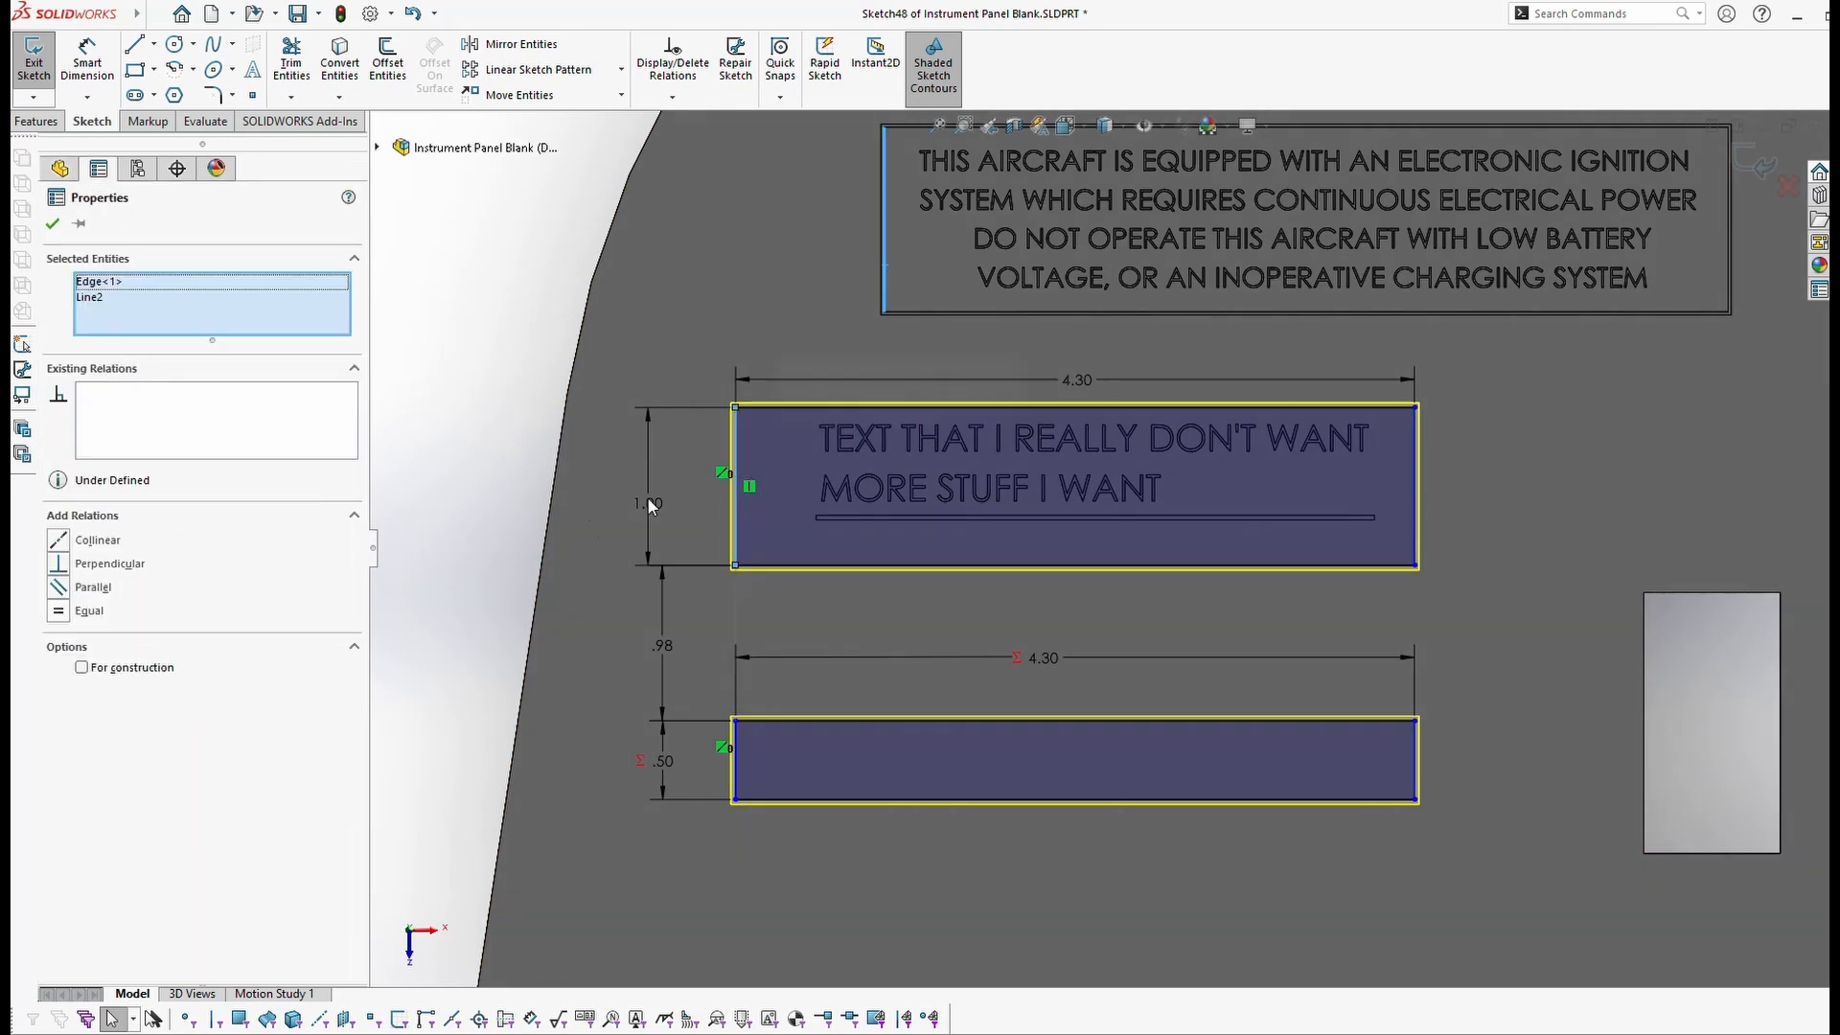
{"action": "left_click", "coordinate": [59, 542]}
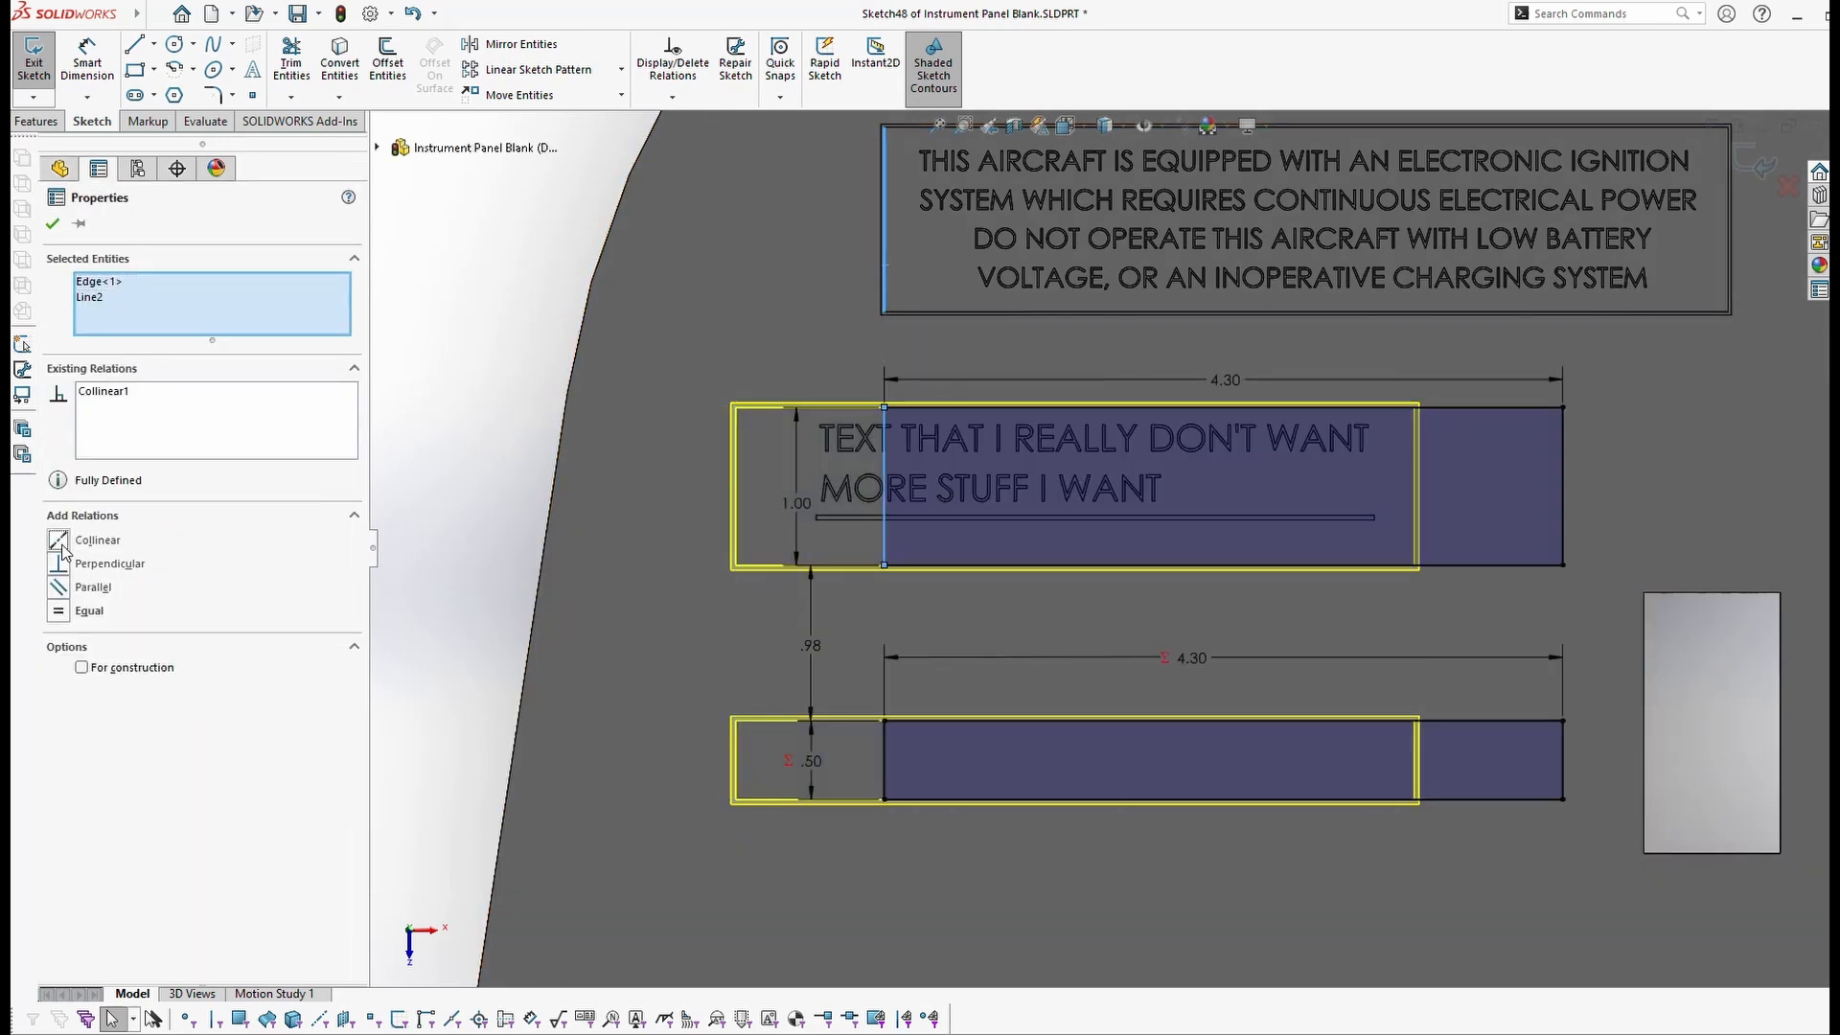
{"action": "left_click", "coordinate": [53, 223]}
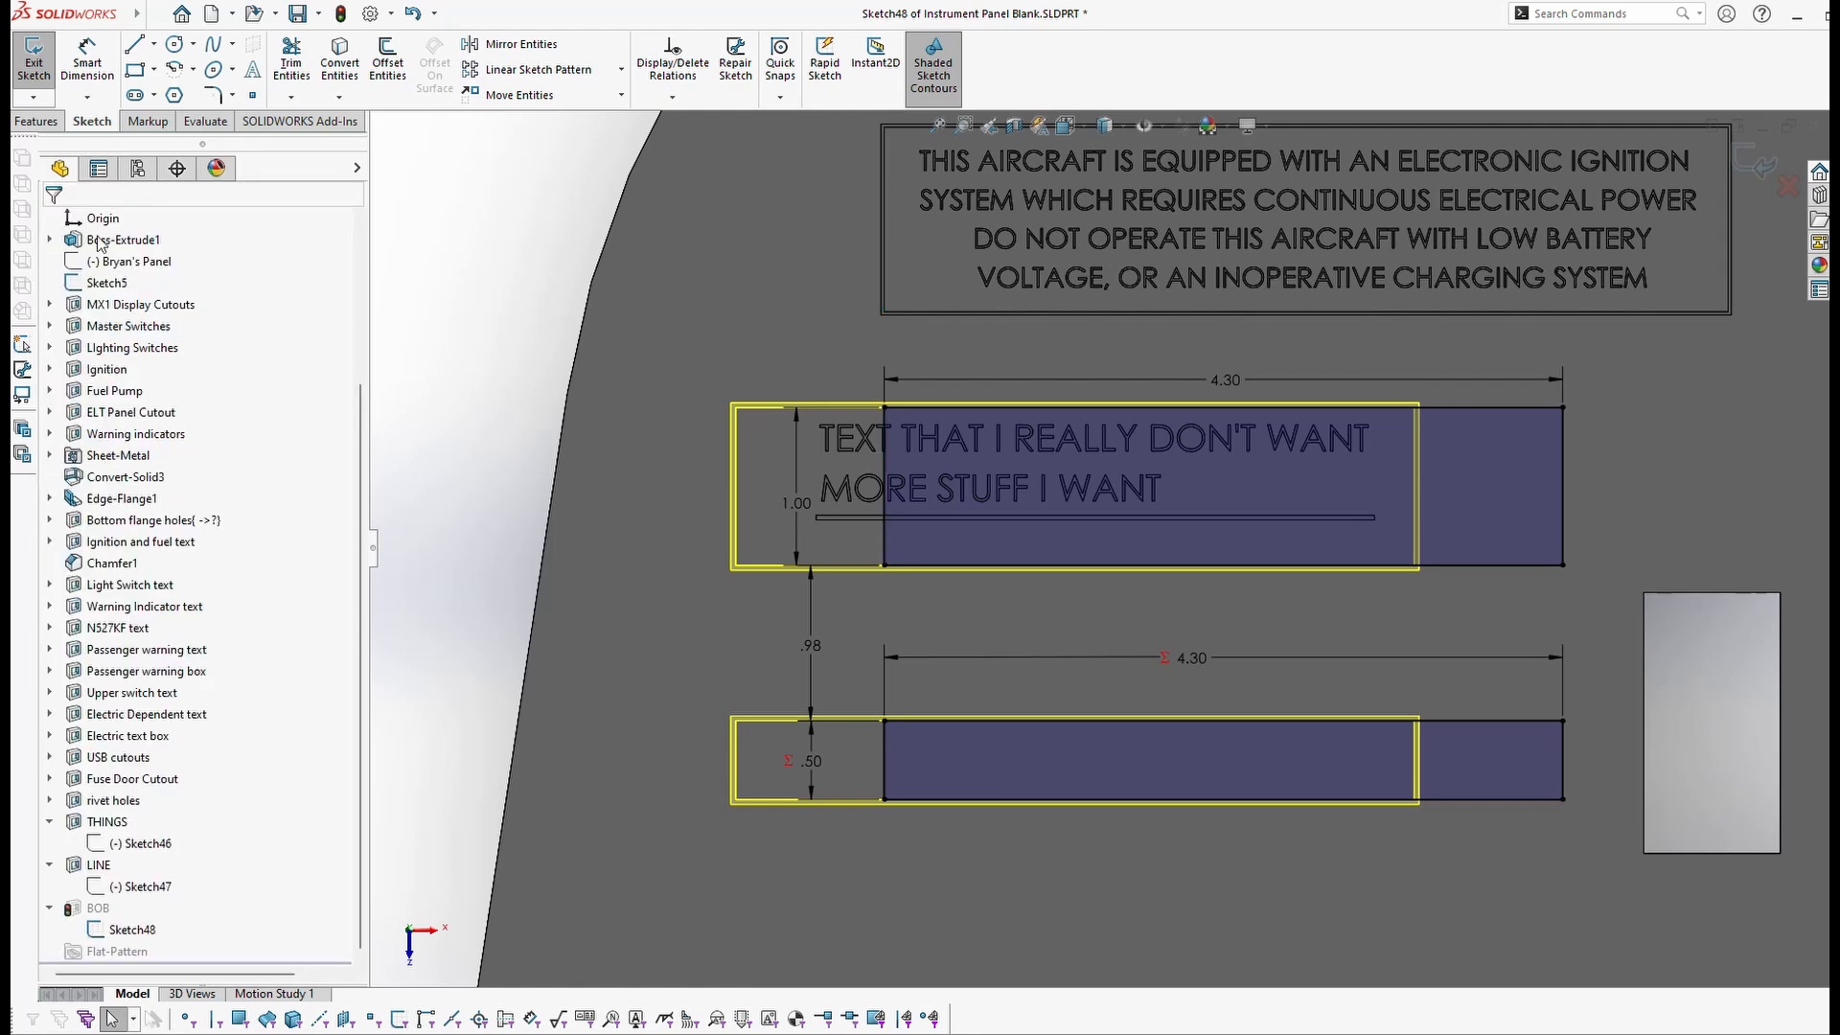